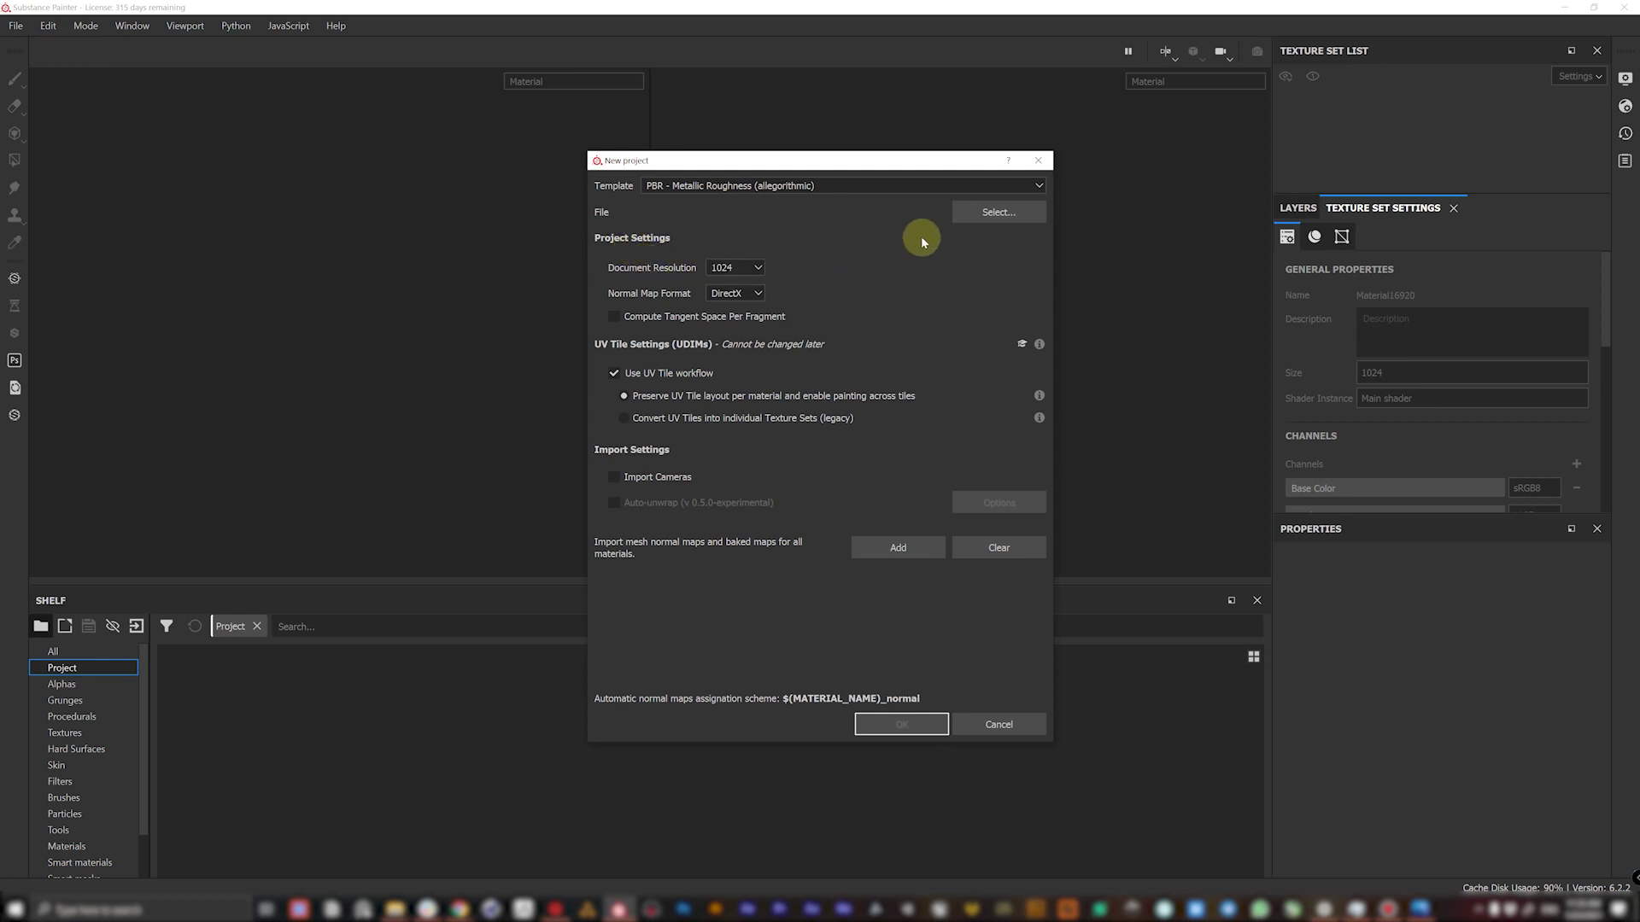
# - Create a project from the Hoodie_01_Static mesh with the UV Tile workflow, preserving the UV tile layout per material
pyautogui.click(766, 321)
pyautogui.click(625, 417)
pyautogui.click(991, 215)
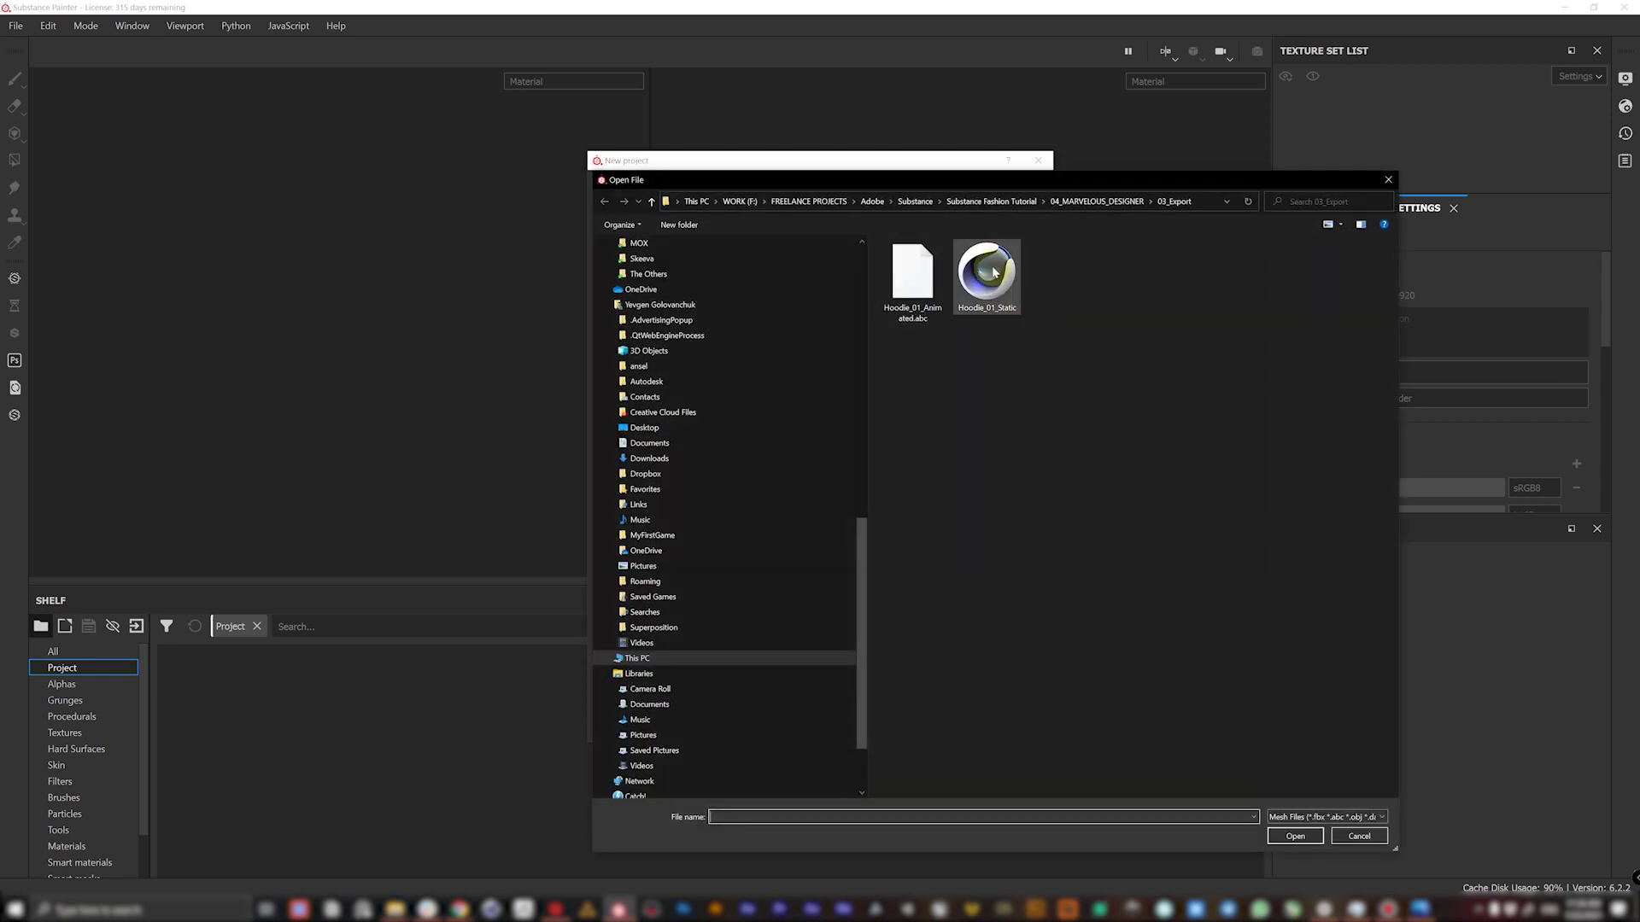
pyautogui.doubleClick(989, 280)
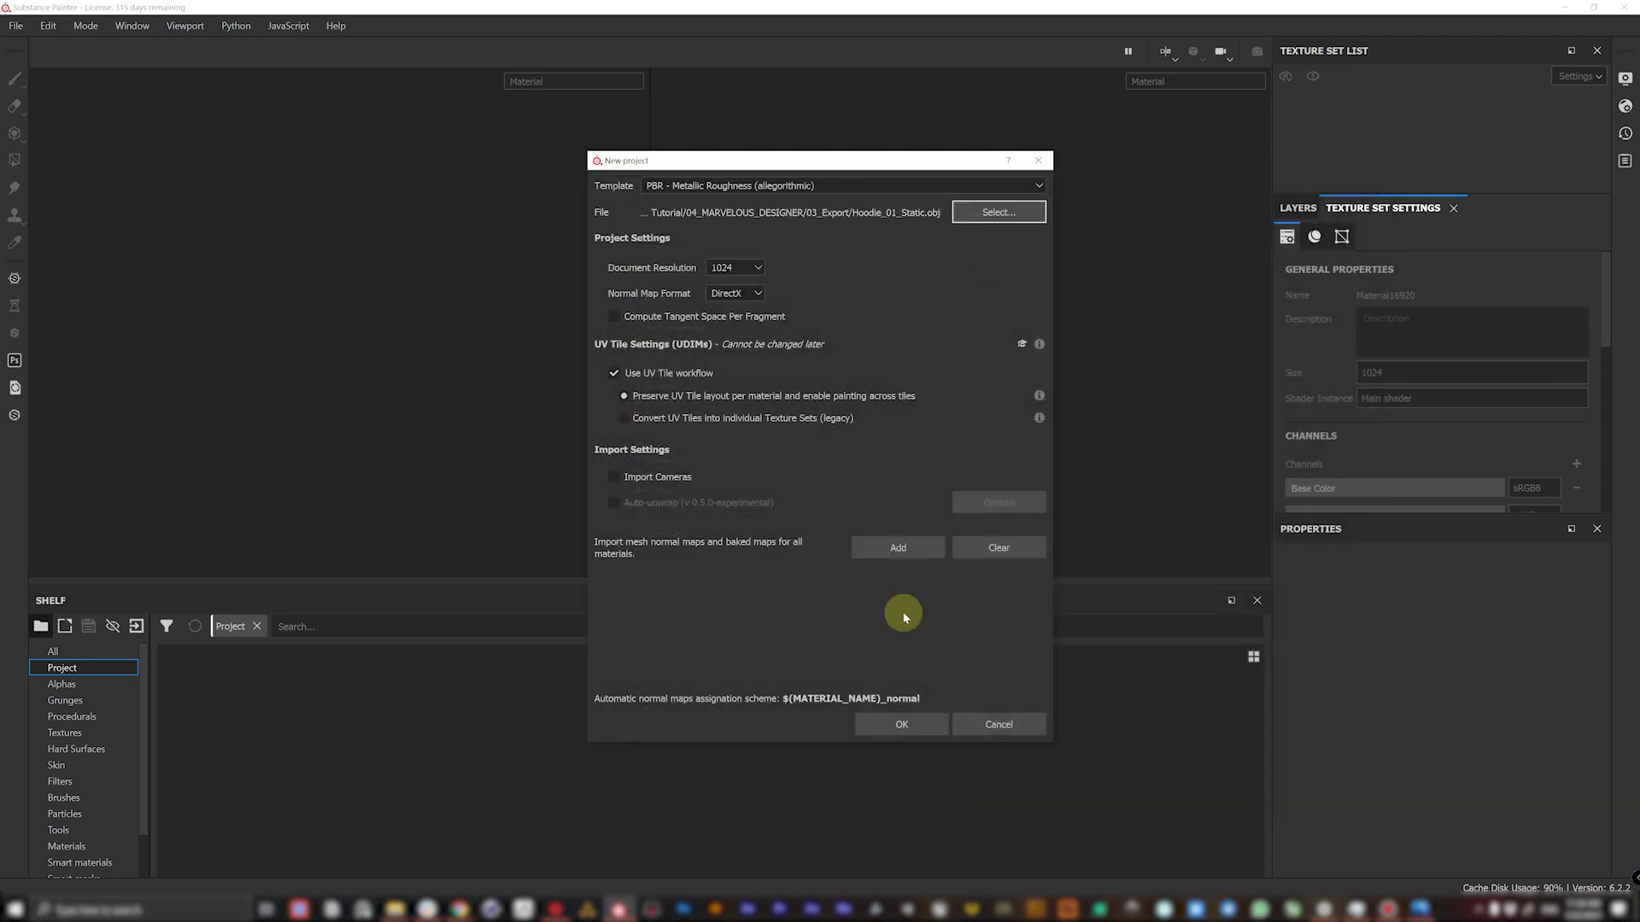
pyautogui.click(905, 726)
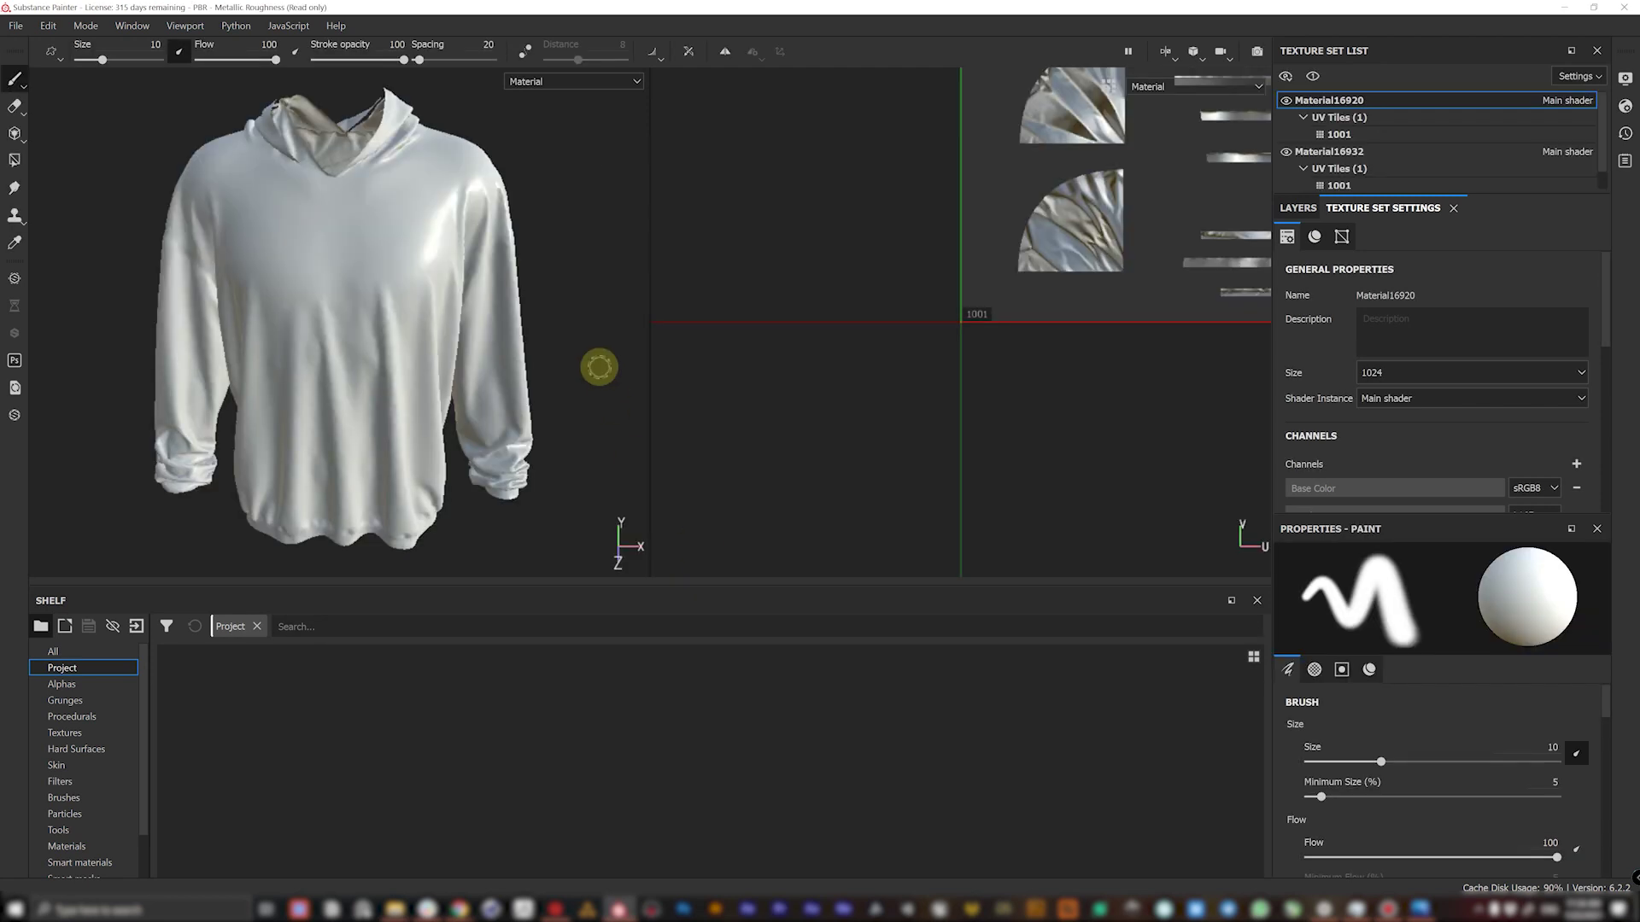
# - Frame the hoodie and examine the UV layouts of both texture sets
pyautogui.keyDown('alt'); pyautogui.moveTo(574, 351); pyautogui.dragTo(497, 334); pyautogui.keyUp('alt')
pyautogui.press('f')
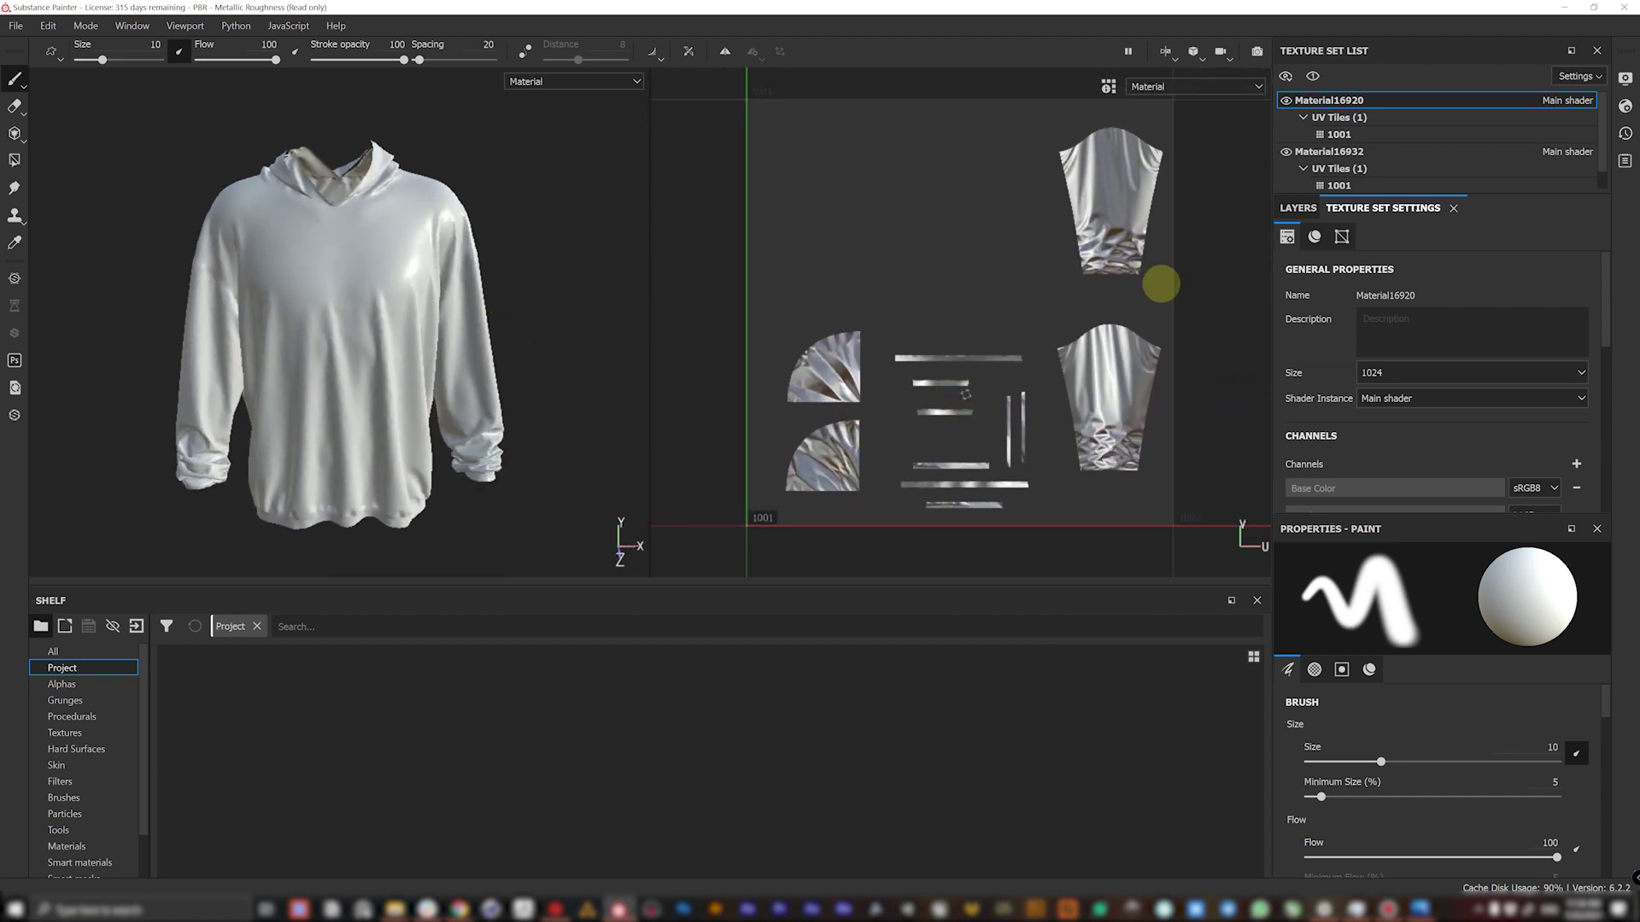
pyautogui.moveTo(1484, 193); pyautogui.dragTo(1477, 242)
pyautogui.click(1349, 155)
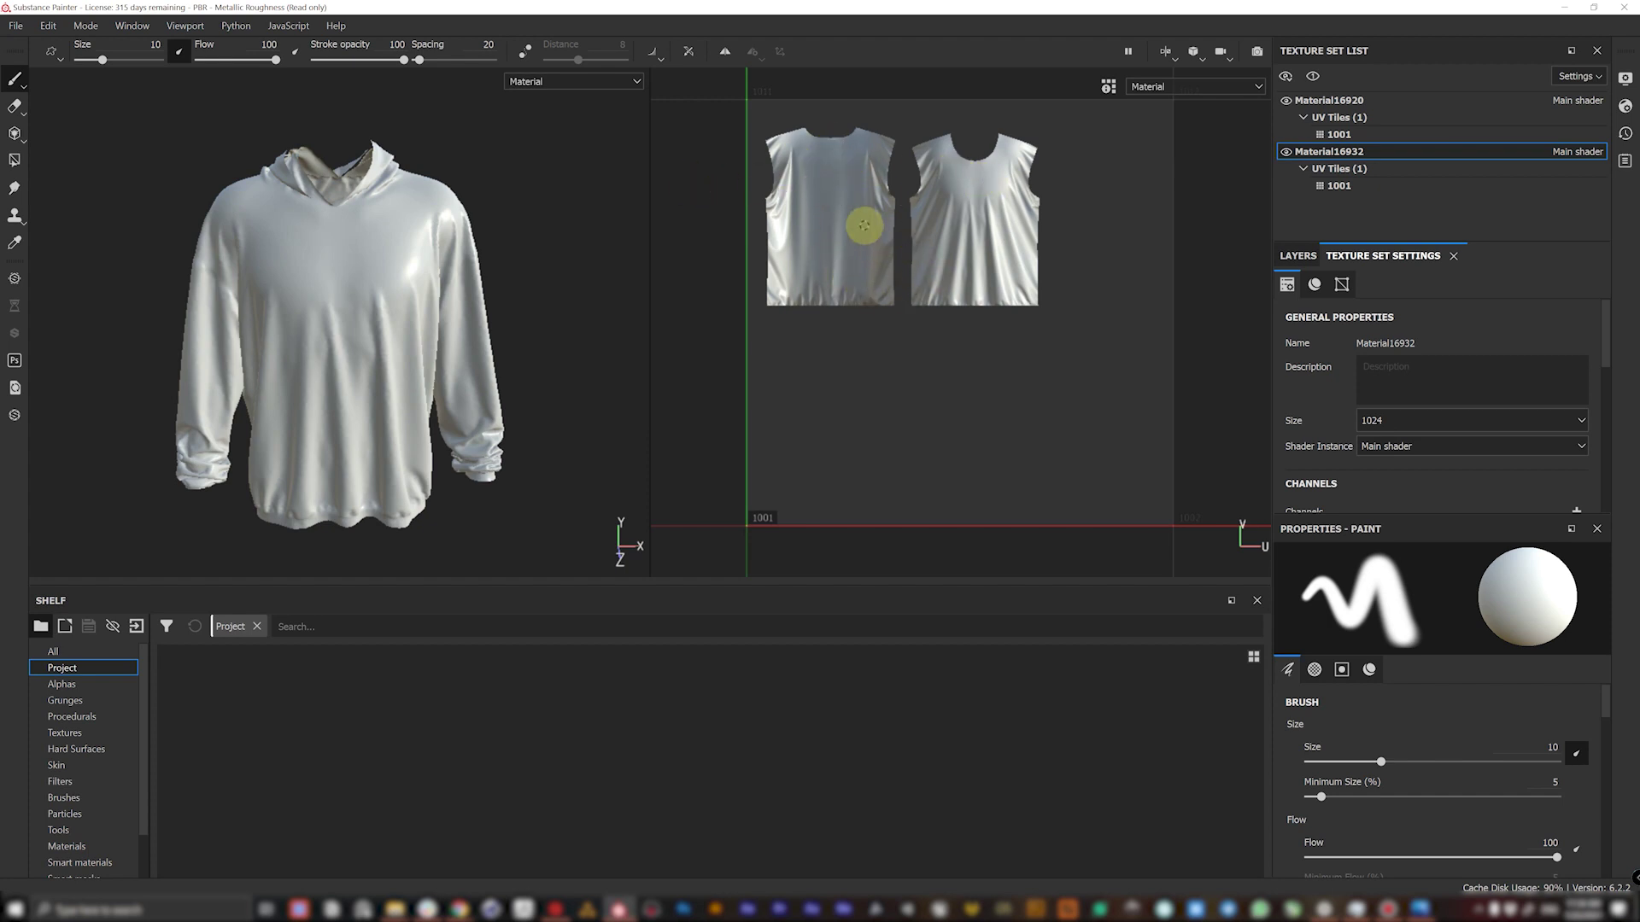
pyautogui.click(1346, 101)
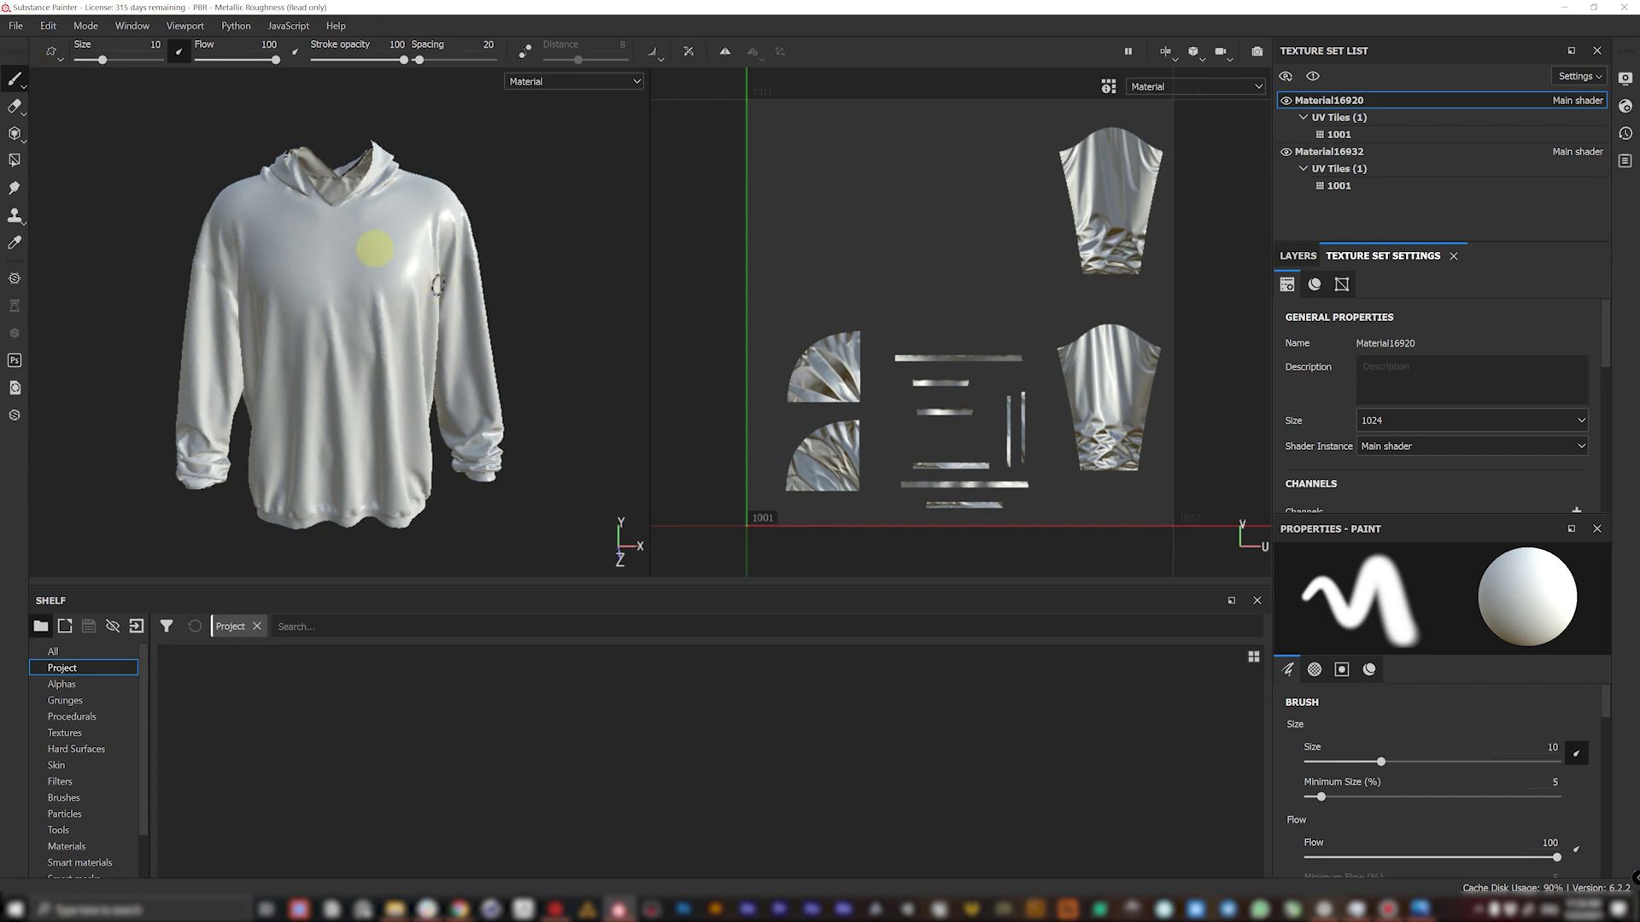
# - Save the project as Hoodie_Texturing_02 in the 05_SUBSTANCE_PAINTER folder, replacing the existing file
pyautogui.click(17, 26)
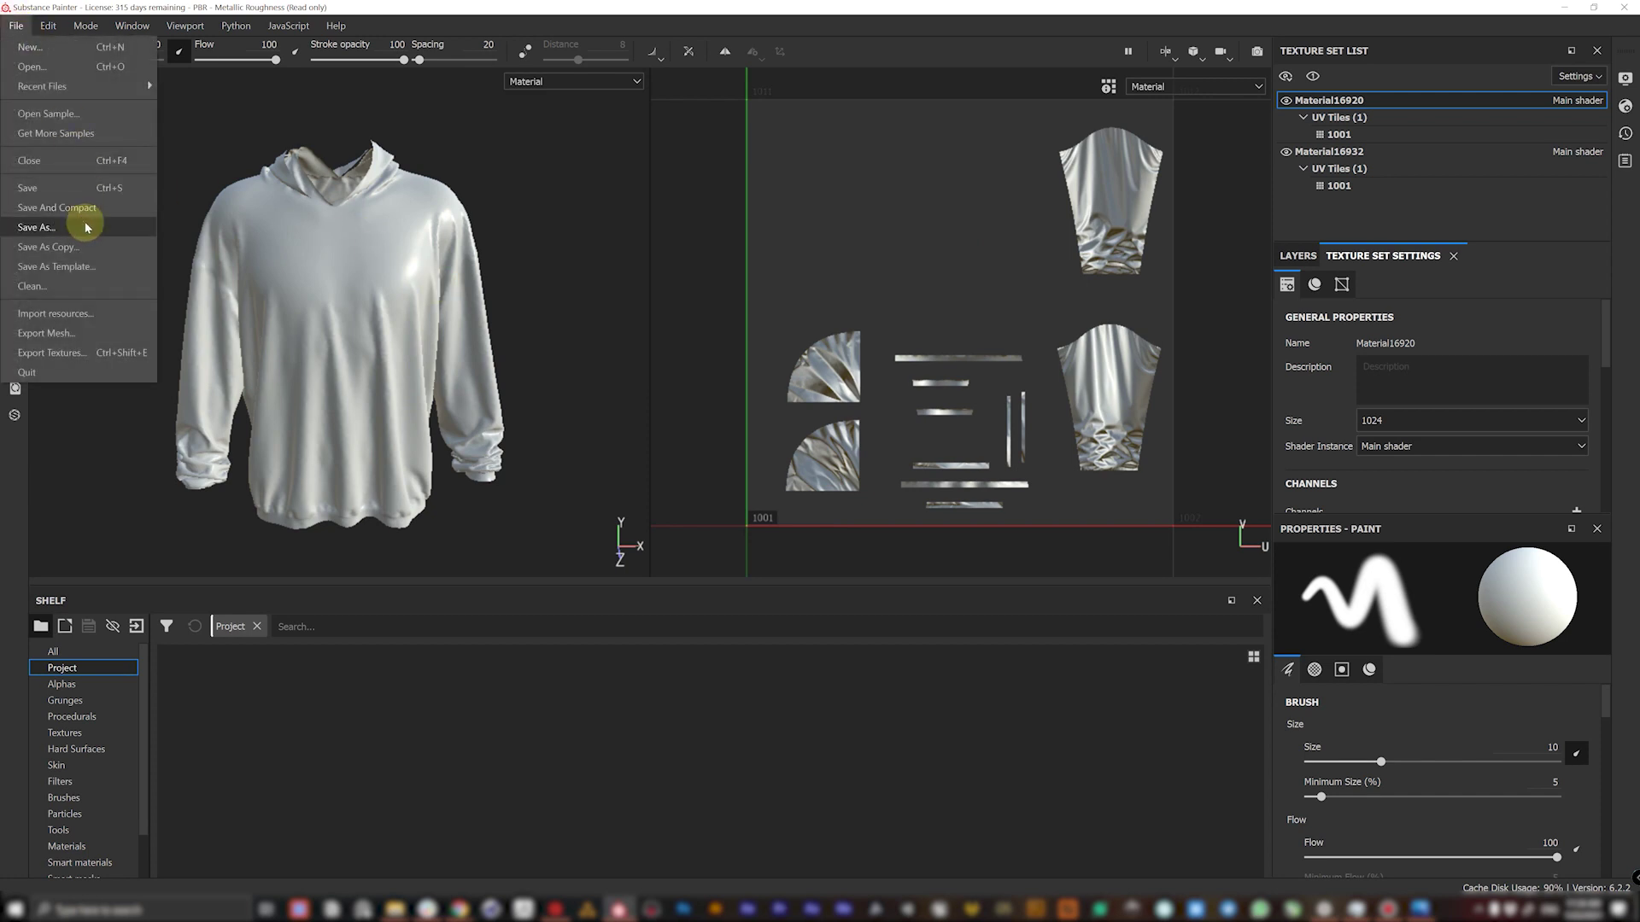
pyautogui.click(84, 189)
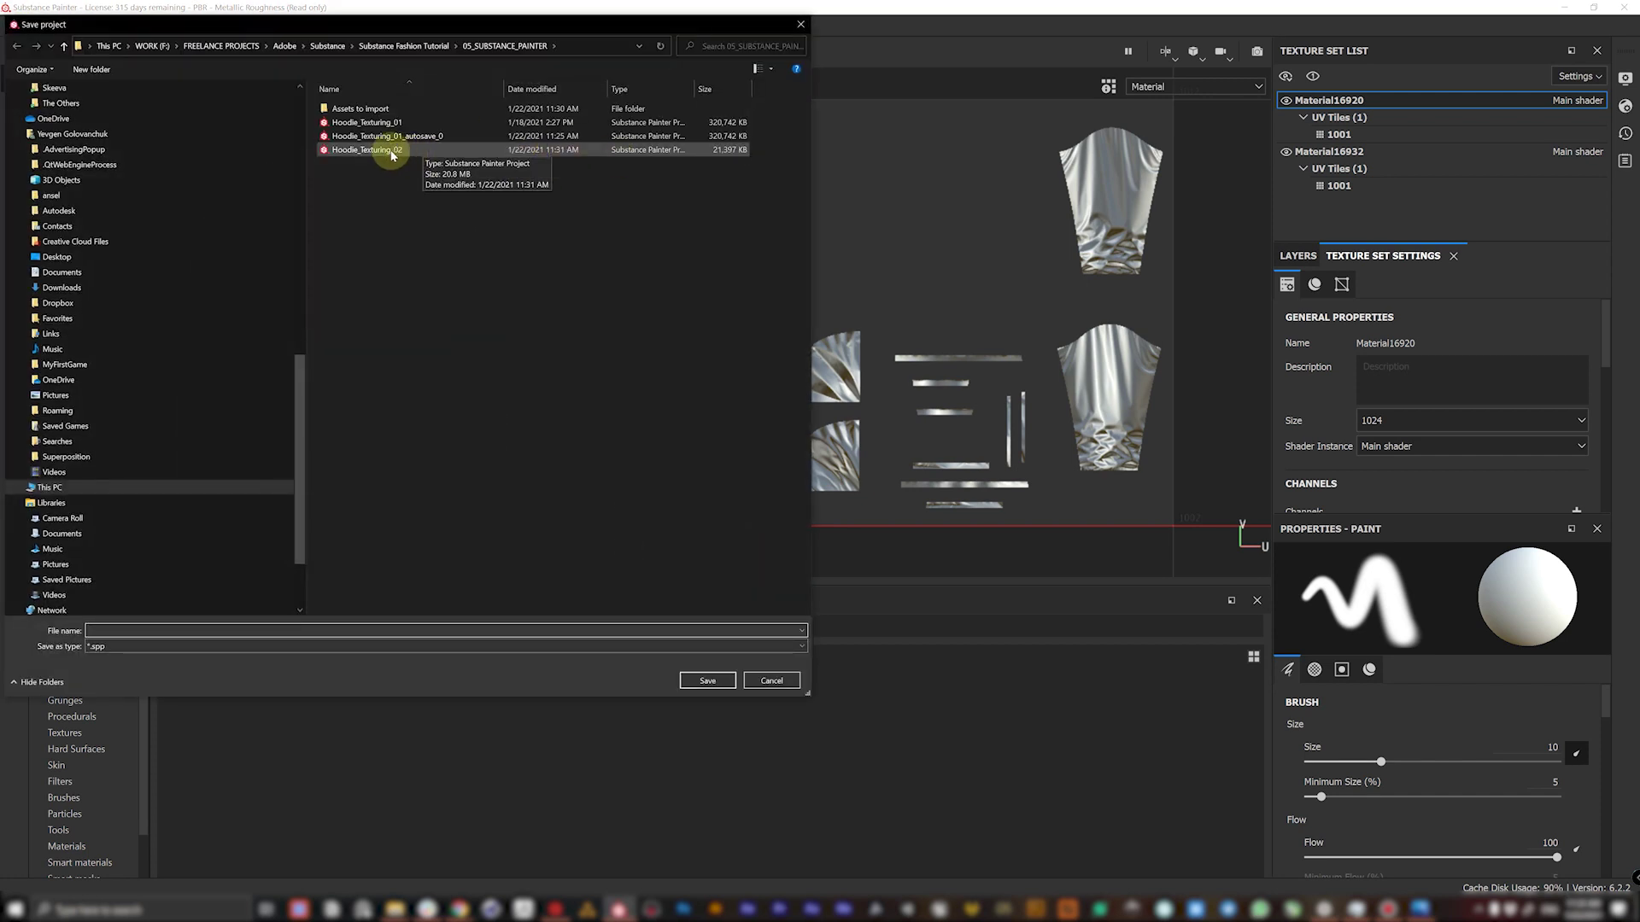
pyautogui.doubleClick(399, 150)
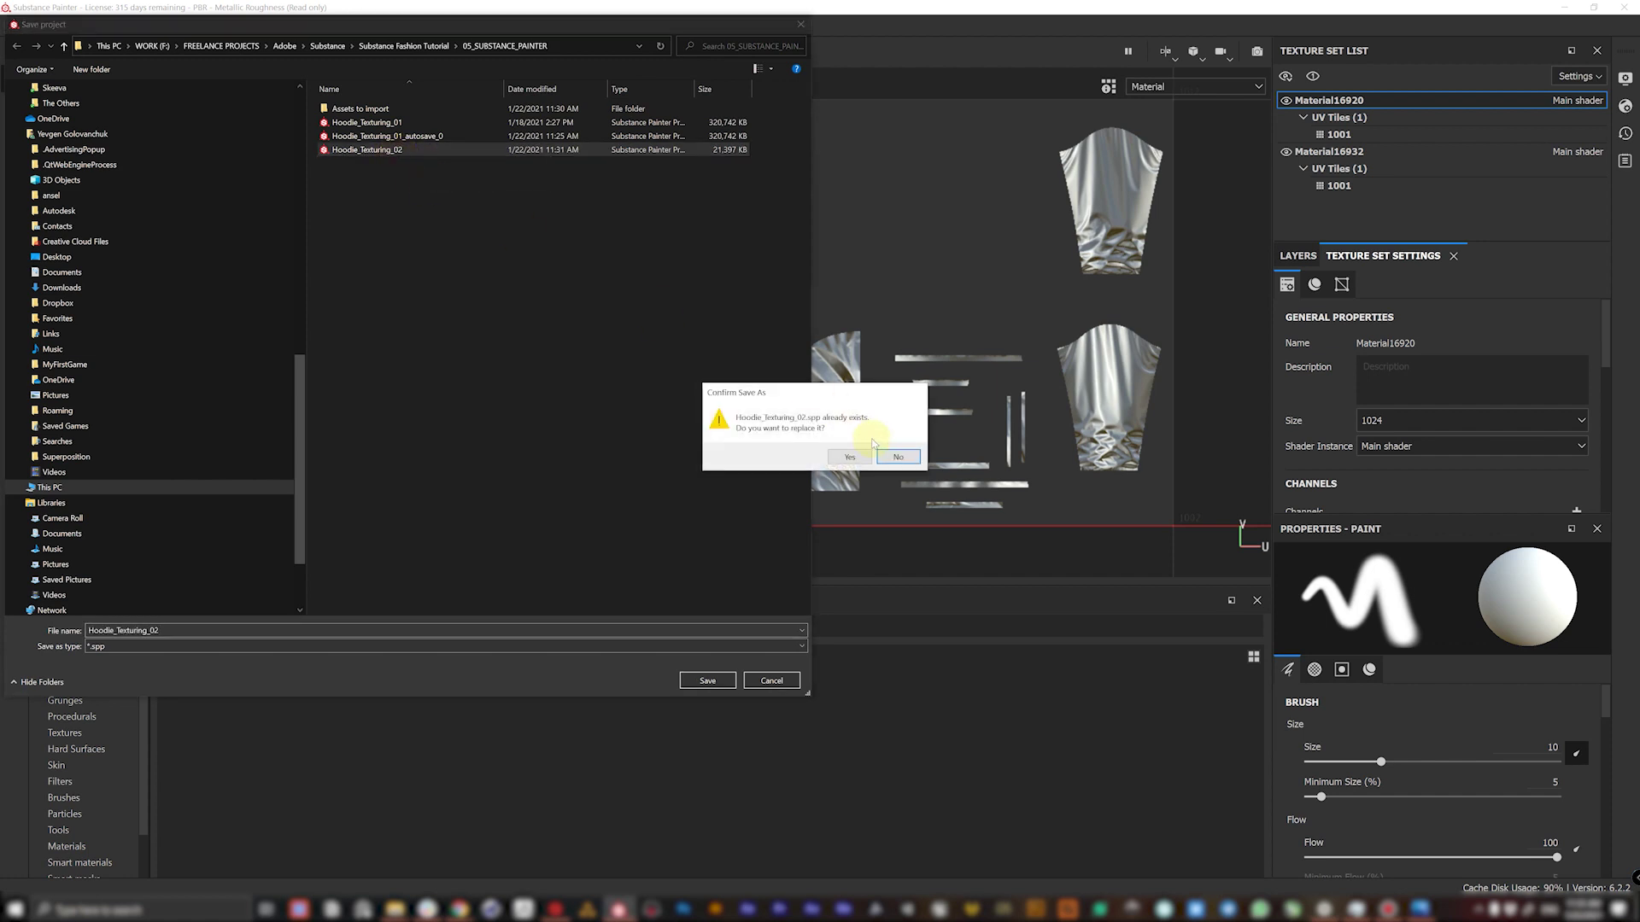
pyautogui.click(851, 457)
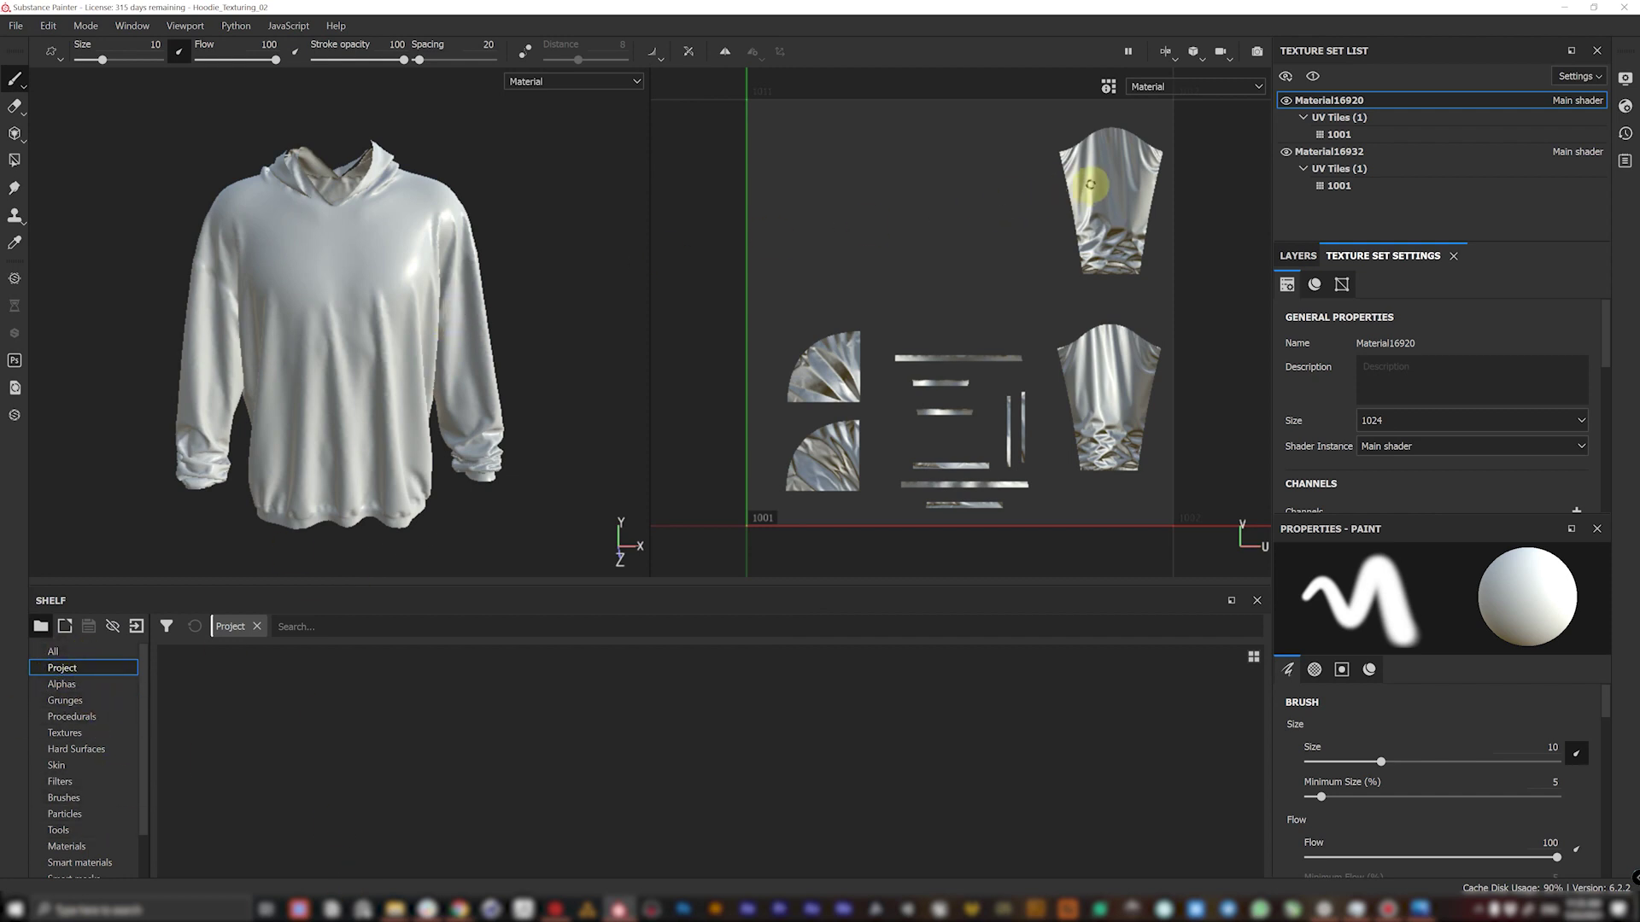
# - Rename the texture set with the front and back panels as Body and the other set as Sleeves
pyautogui.click(1332, 153)
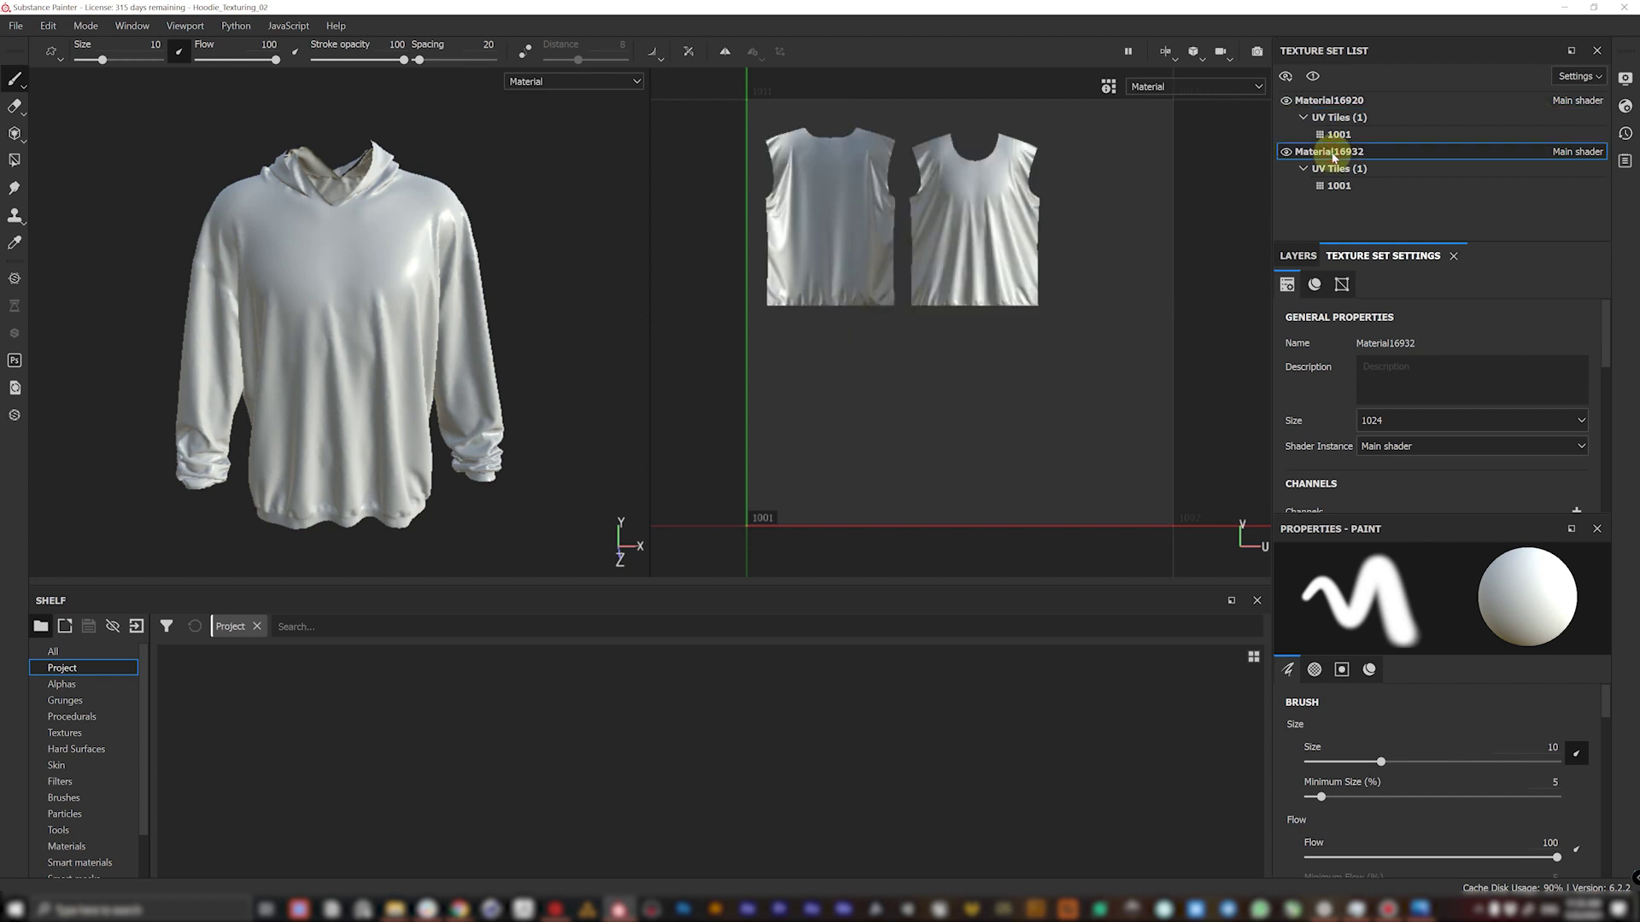
pyautogui.doubleClick(1332, 153)
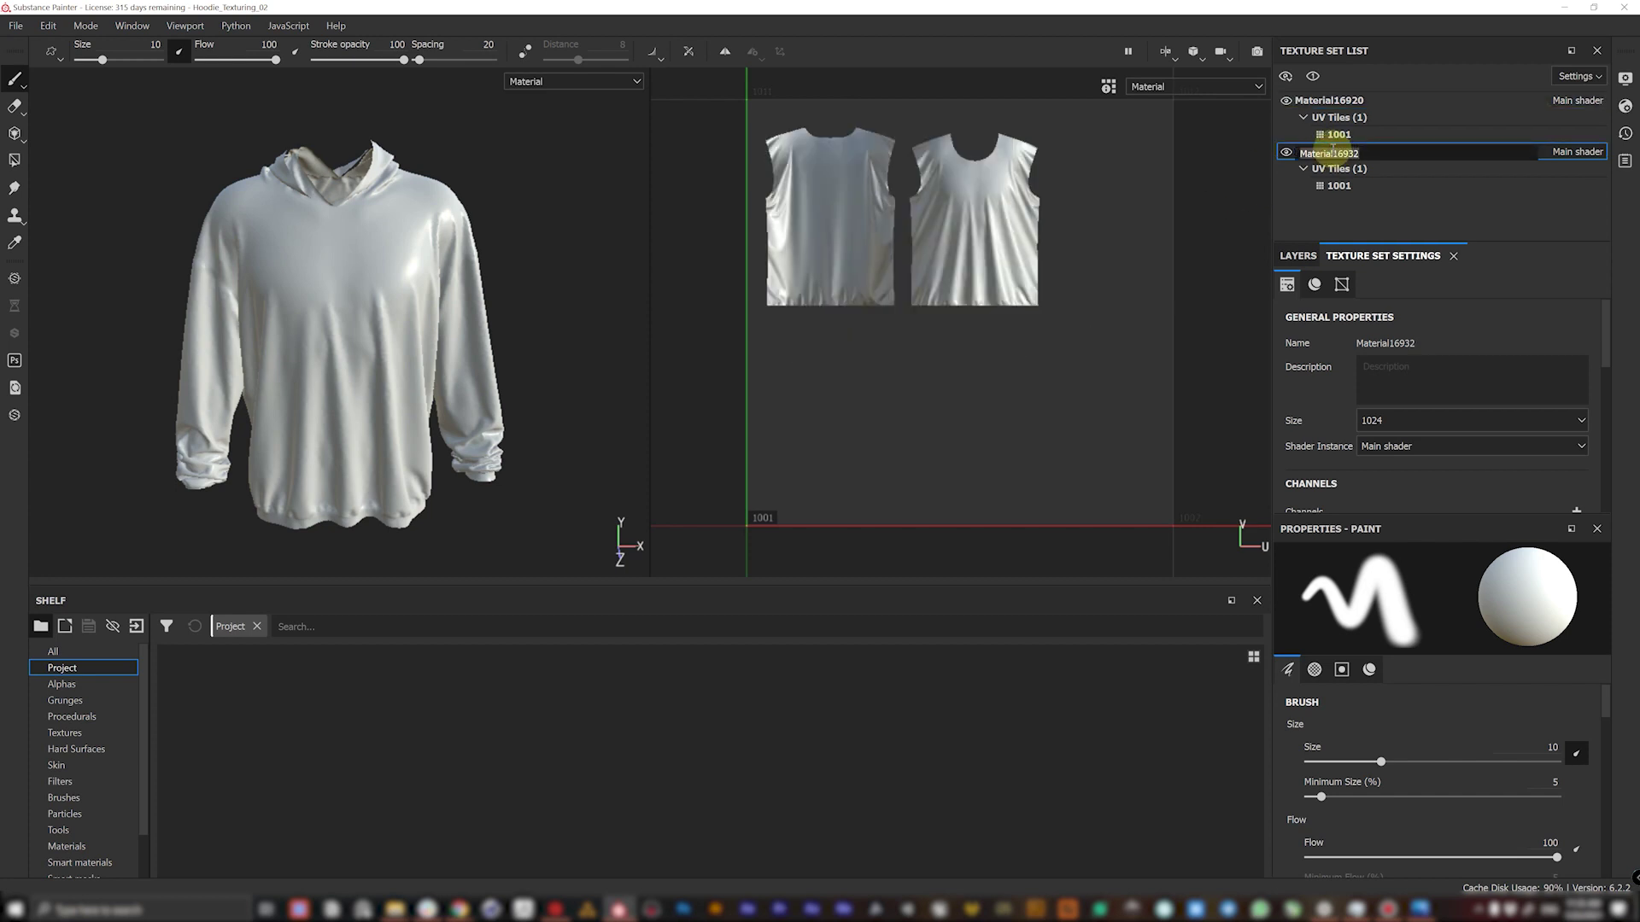
pyautogui.write('Body')
pyautogui.press('Return')
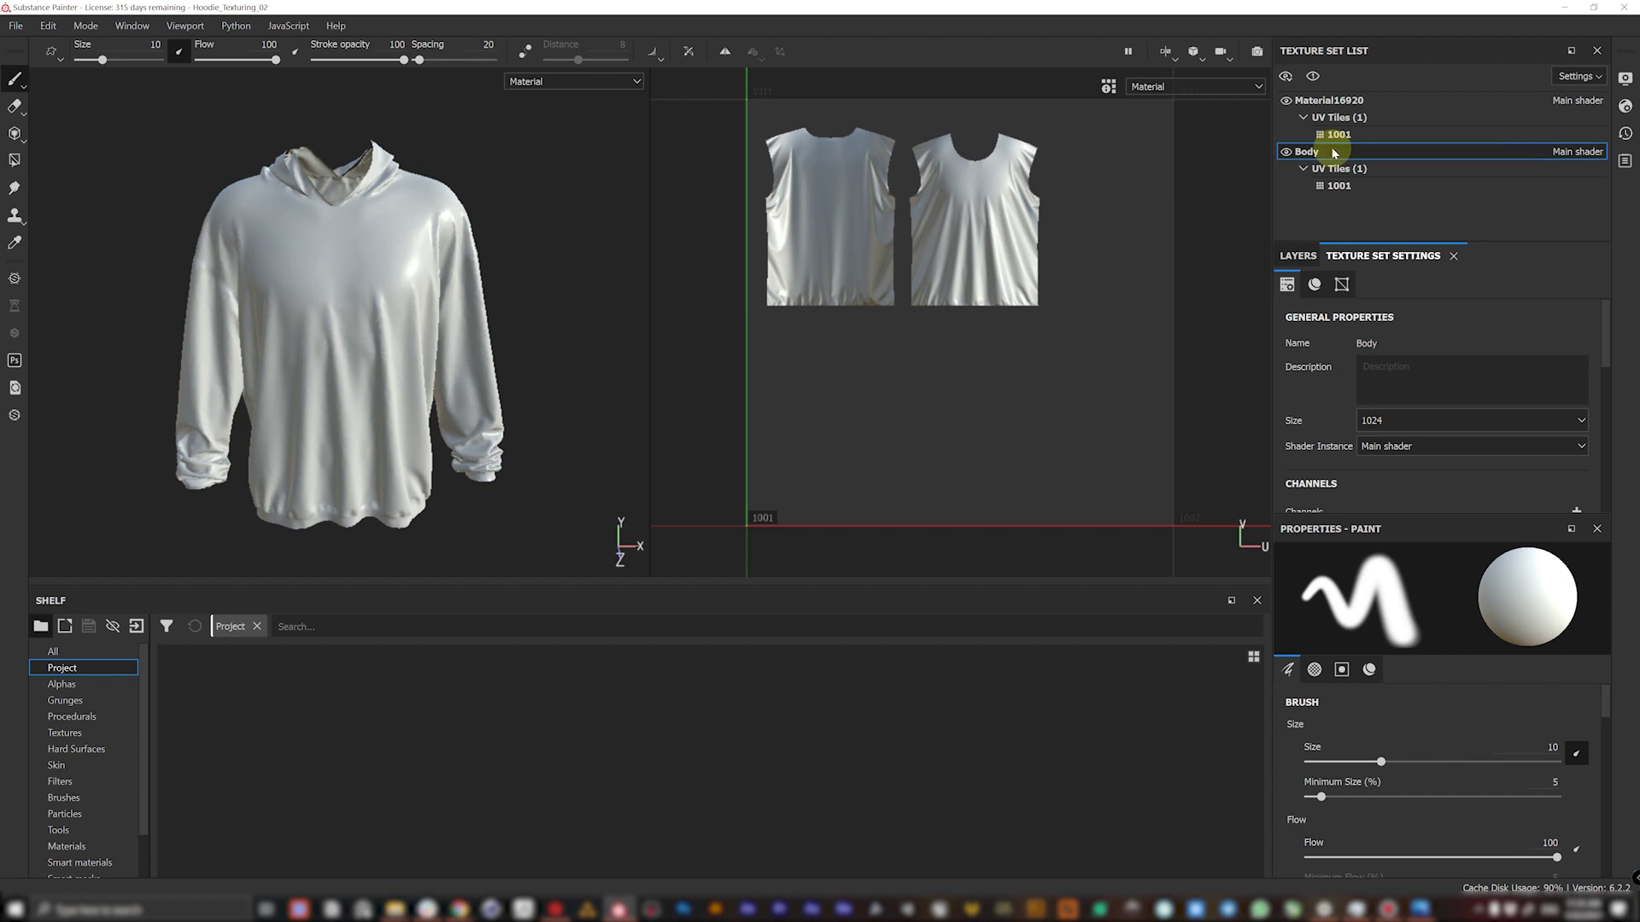
pyautogui.click(1329, 101)
pyautogui.doubleClick(1329, 100)
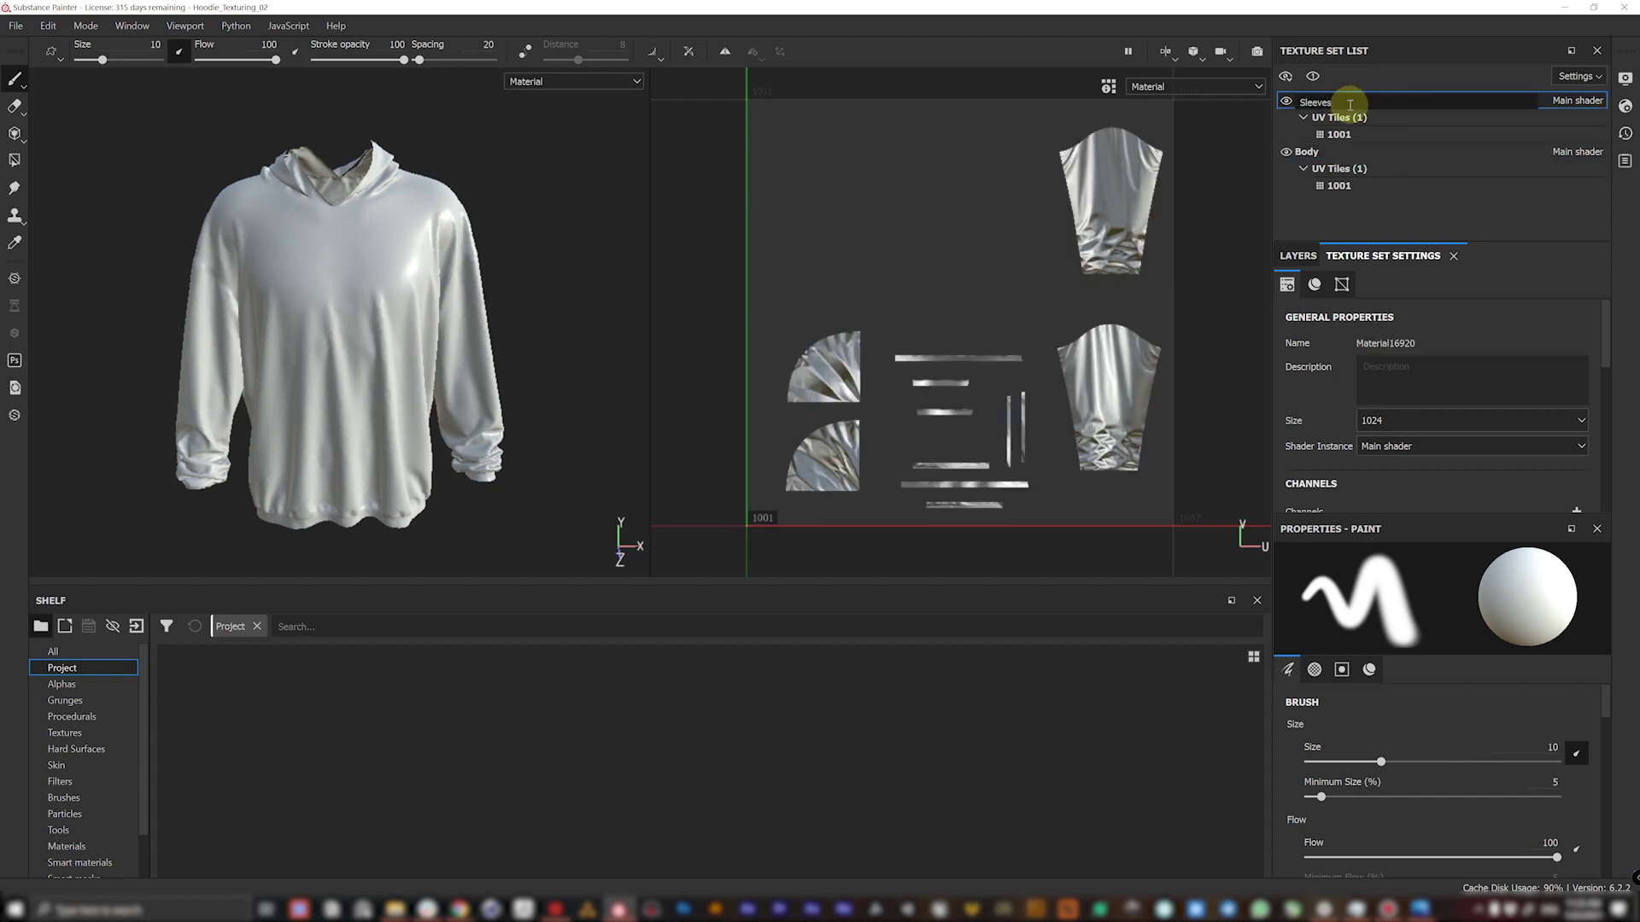
pyautogui.press('Return')
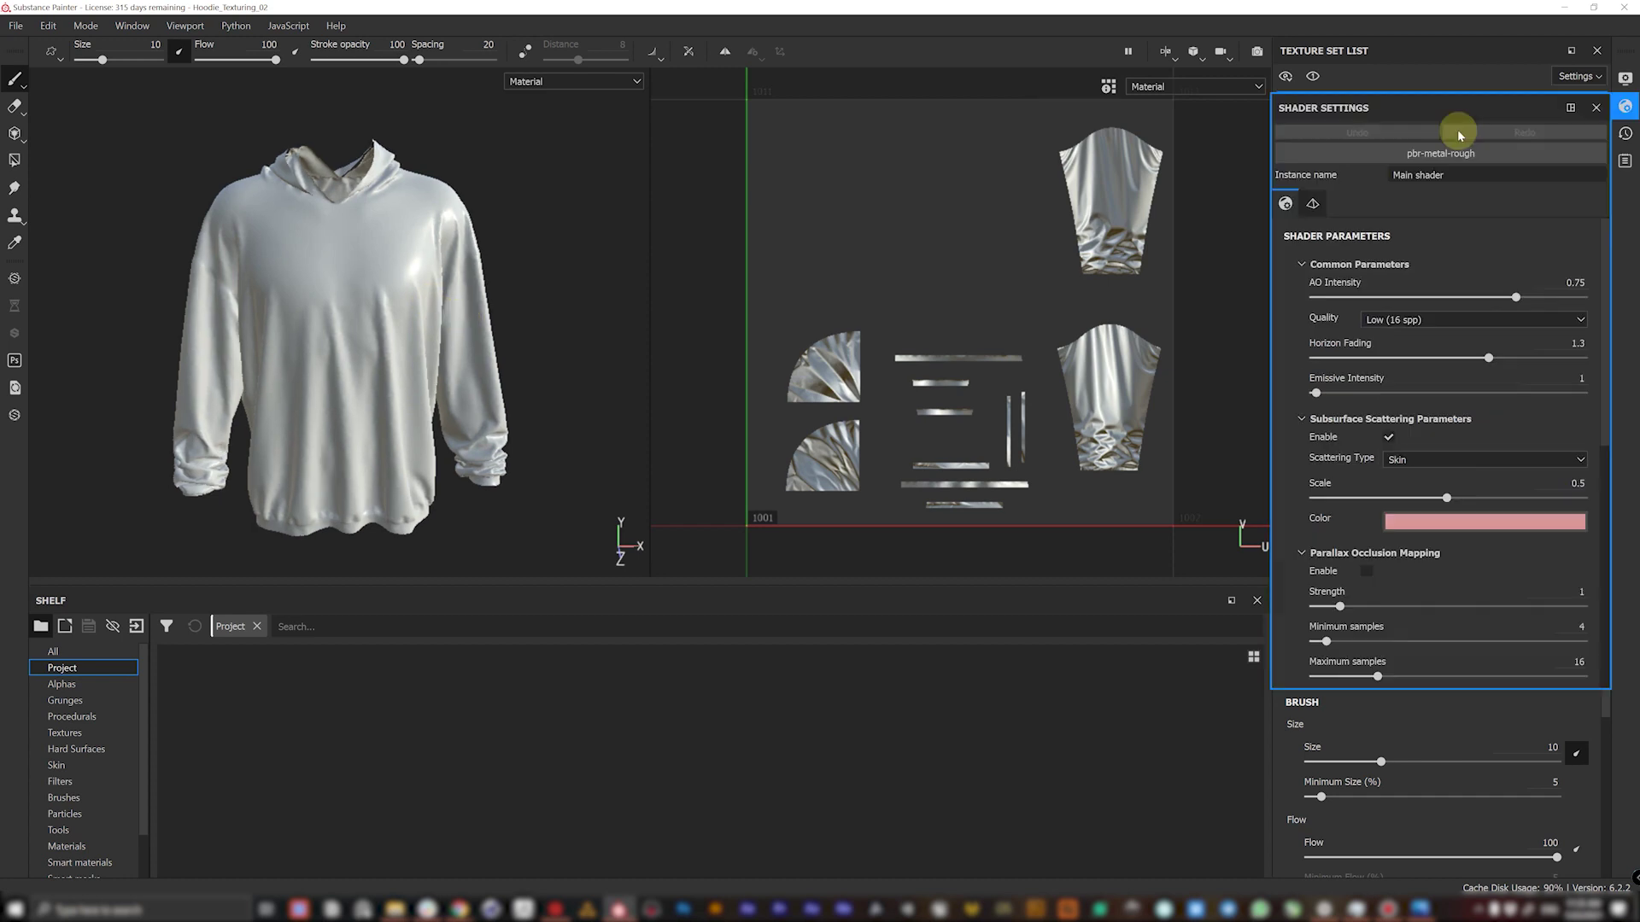
# - Change the main shader to pbr-metal-rough-with-alpha-blending and close the shader settings
pyautogui.scroll(5, 285, 153)
pyautogui.keyDown('alt'); pyautogui.moveTo(322, 176); pyautogui.dragTo(402, 313); pyautogui.keyUp('alt')
pyautogui.scroll(5, 402, 299)
pyautogui.scroll(-5, 597, 443)
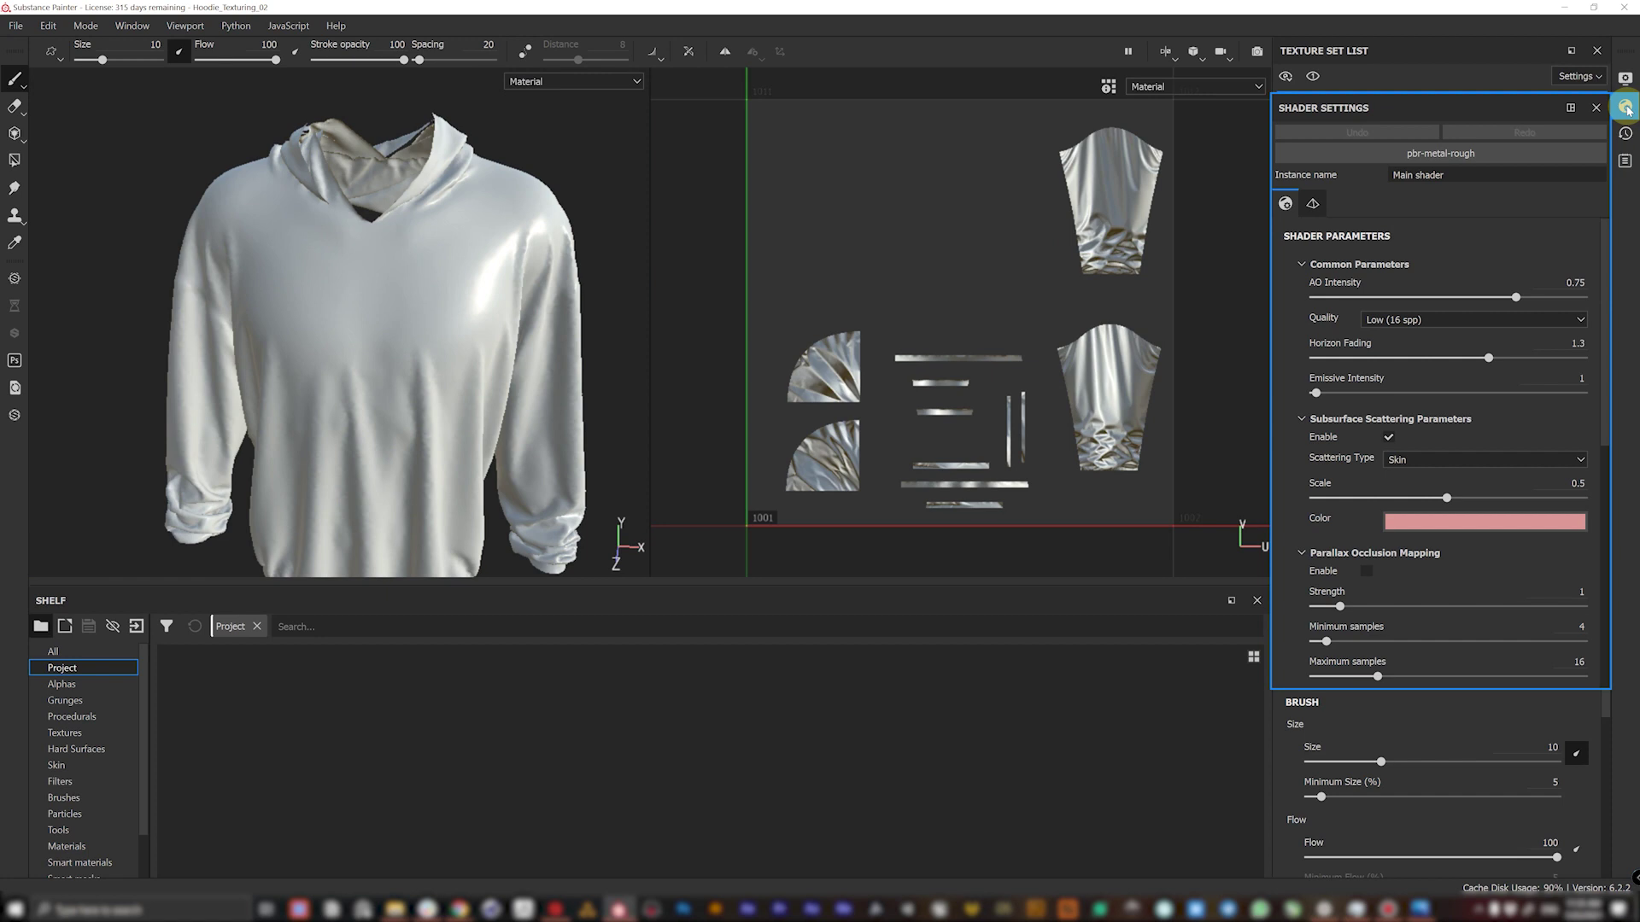
pyautogui.click(1427, 155)
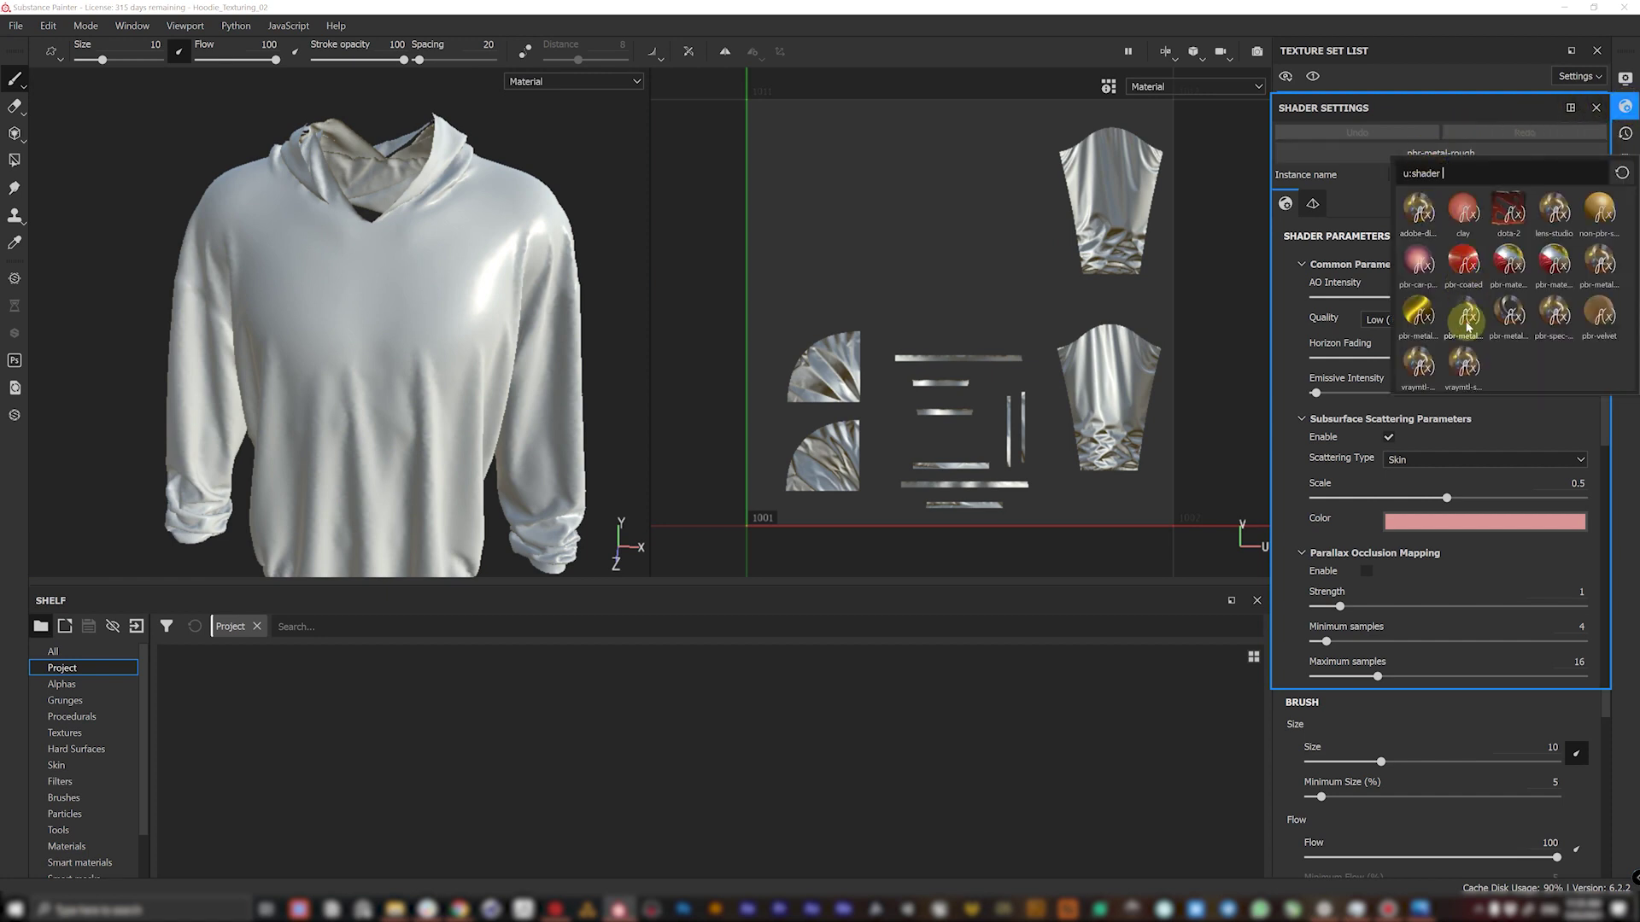
pyautogui.moveTo(1468, 323)
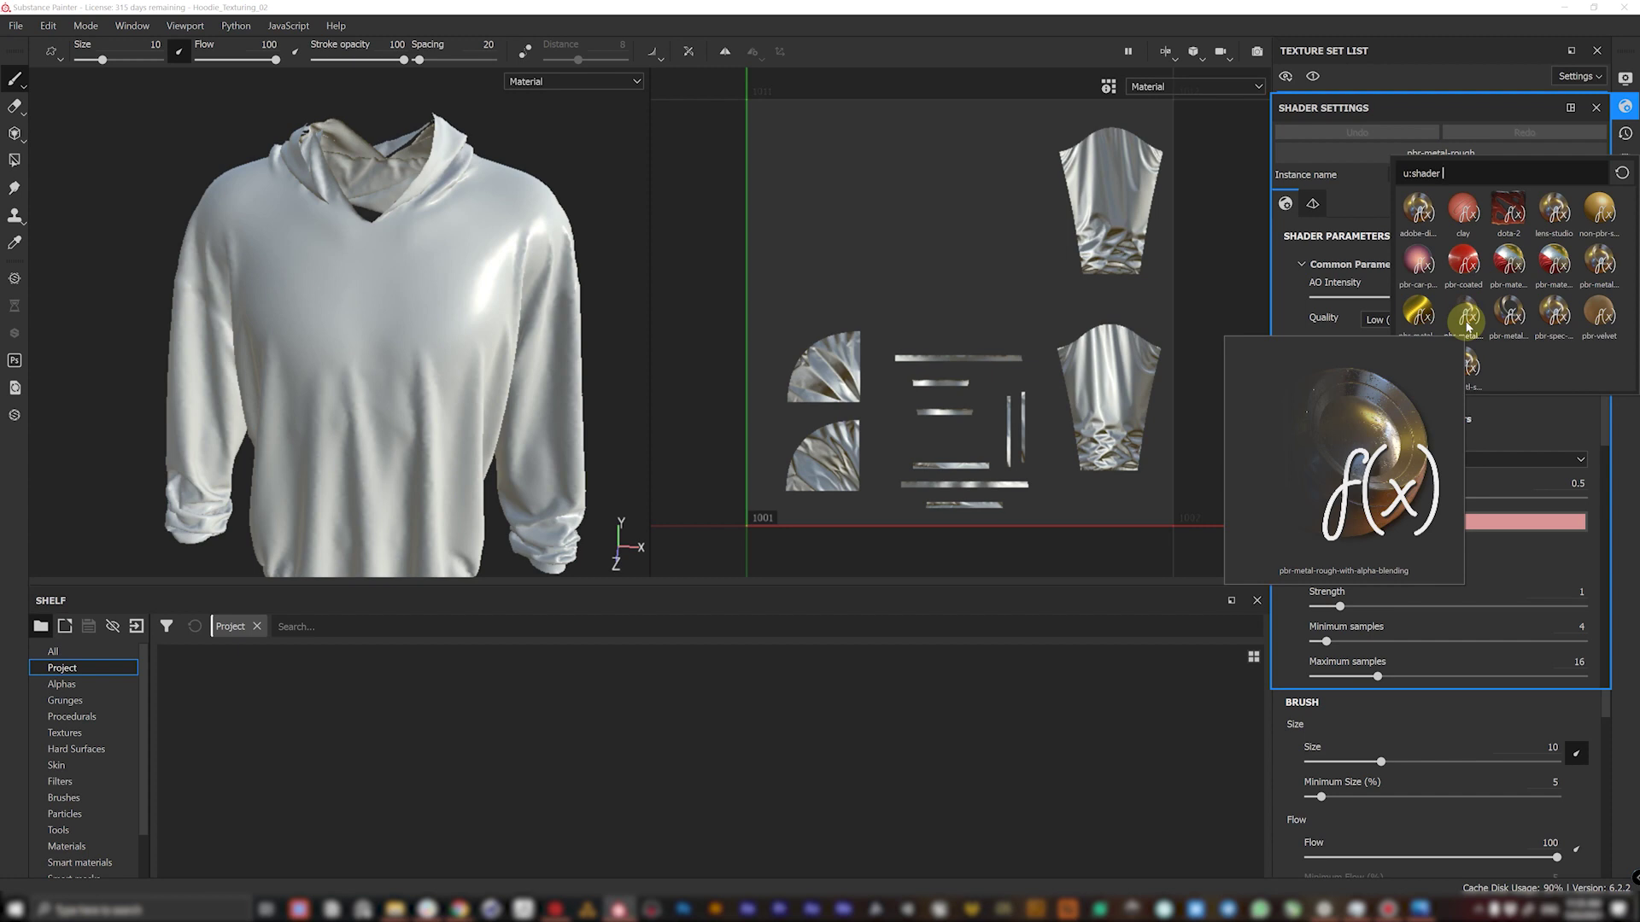
pyautogui.click(1467, 320)
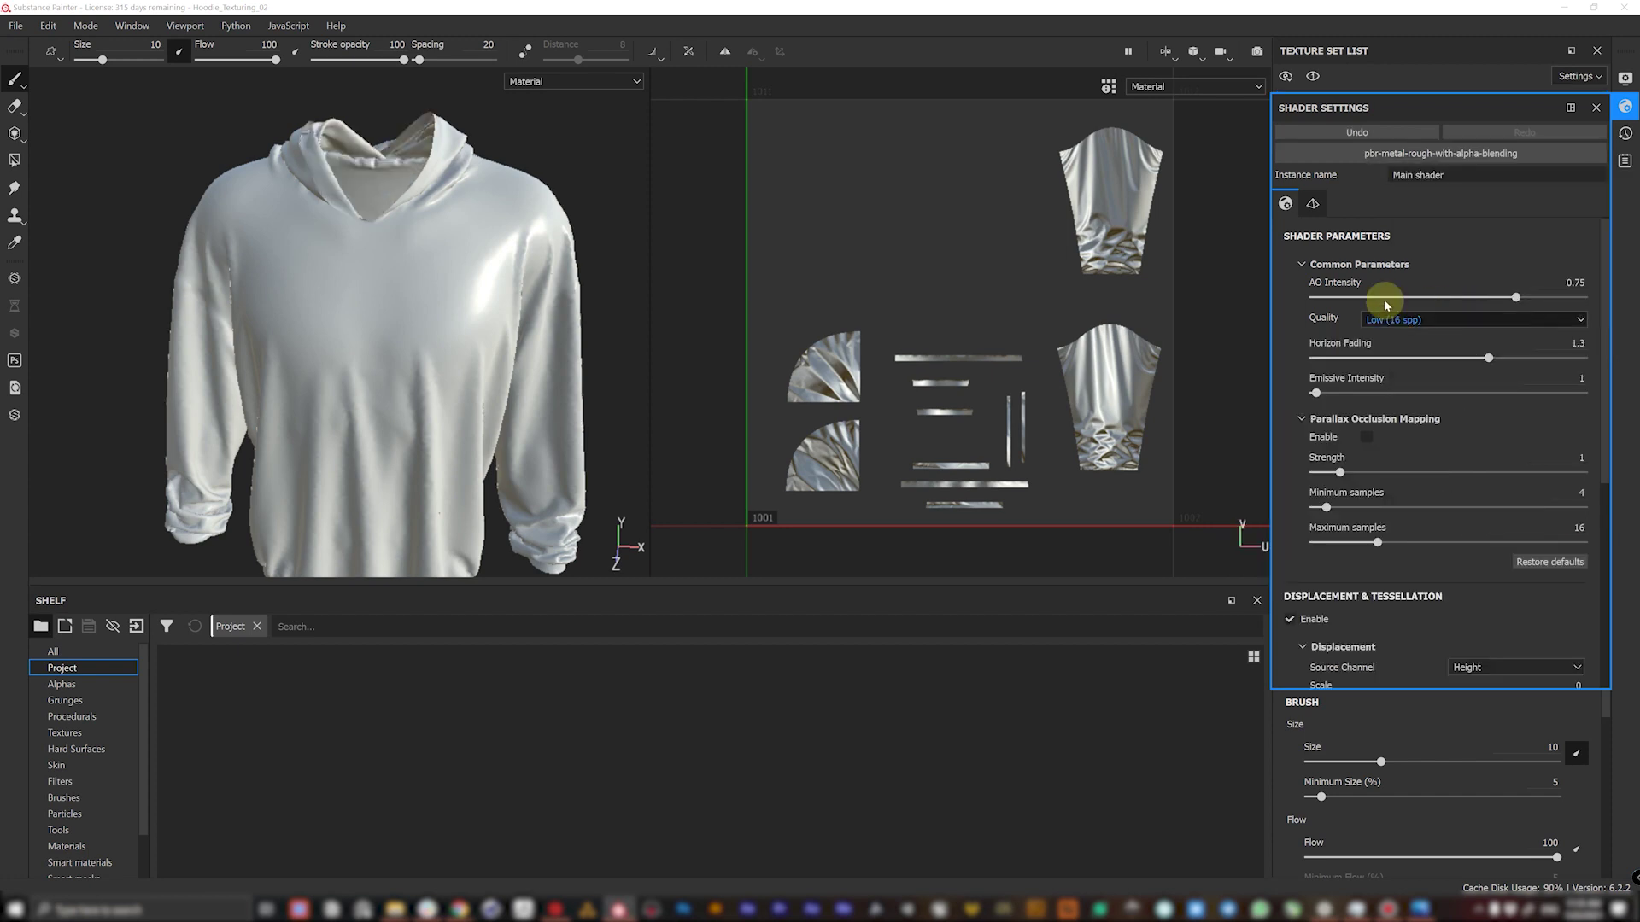
pyautogui.moveTo(377, 206)
pyautogui.keyDown('alt'); pyautogui.mouseDown()
pyautogui.moveTo(351, 228)
pyautogui.moveTo(552, 267)
pyautogui.moveTo(541, 201)
pyautogui.moveTo(441, 128)
pyautogui.moveTo(439, 212)
pyautogui.moveTo(249, 238)
pyautogui.moveTo(439, 165)
pyautogui.moveTo(408, 238)
pyautogui.moveTo(392, 208)
pyautogui.moveTo(384, 238)
pyautogui.moveTo(392, 227)
pyautogui.mouseUp(); pyautogui.keyUp('alt')
pyautogui.press('f')
pyautogui.click(1619, 106)
# - Import Cotton_Fabric_01.sbsar and technical_fabric_scales.sbsar as base materials into project Hoodie_Texturing_02, and show the project's shelf assets
pyautogui.scroll(-1, 1059, 248)
pyautogui.keyDown('alt'); pyautogui.moveTo(1059, 248); pyautogui.dragTo(1092, 277, button='middle'); pyautogui.keyUp('alt')
pyautogui.scroll(-1, 413, 230)
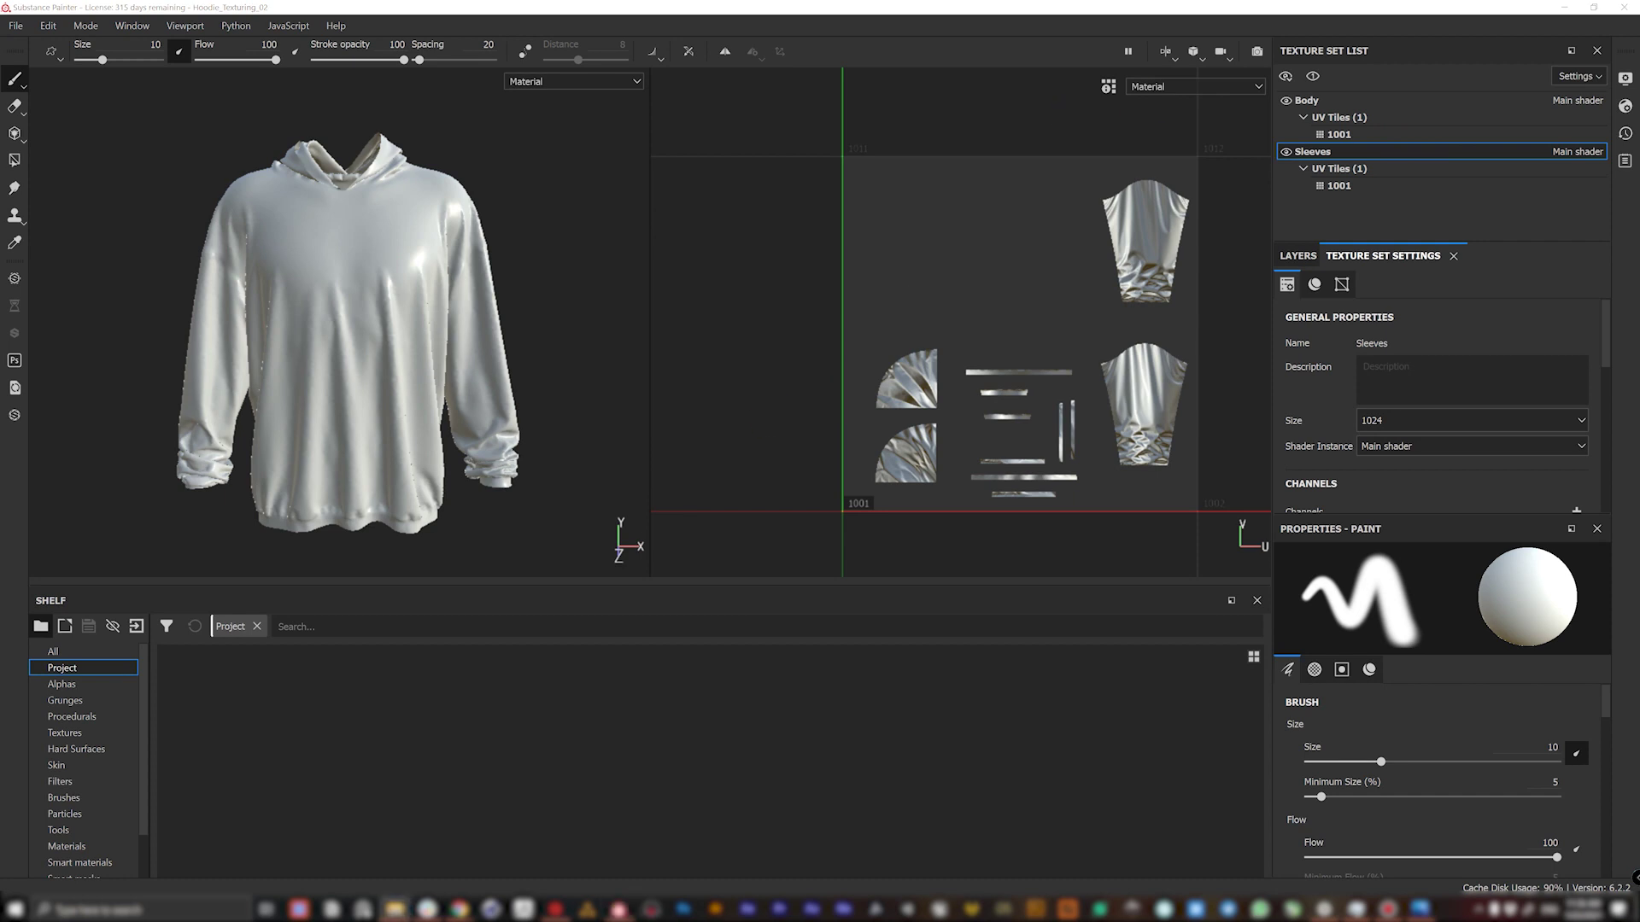
pyautogui.moveTo(1639, 197); pyautogui.dragTo(391, 697)
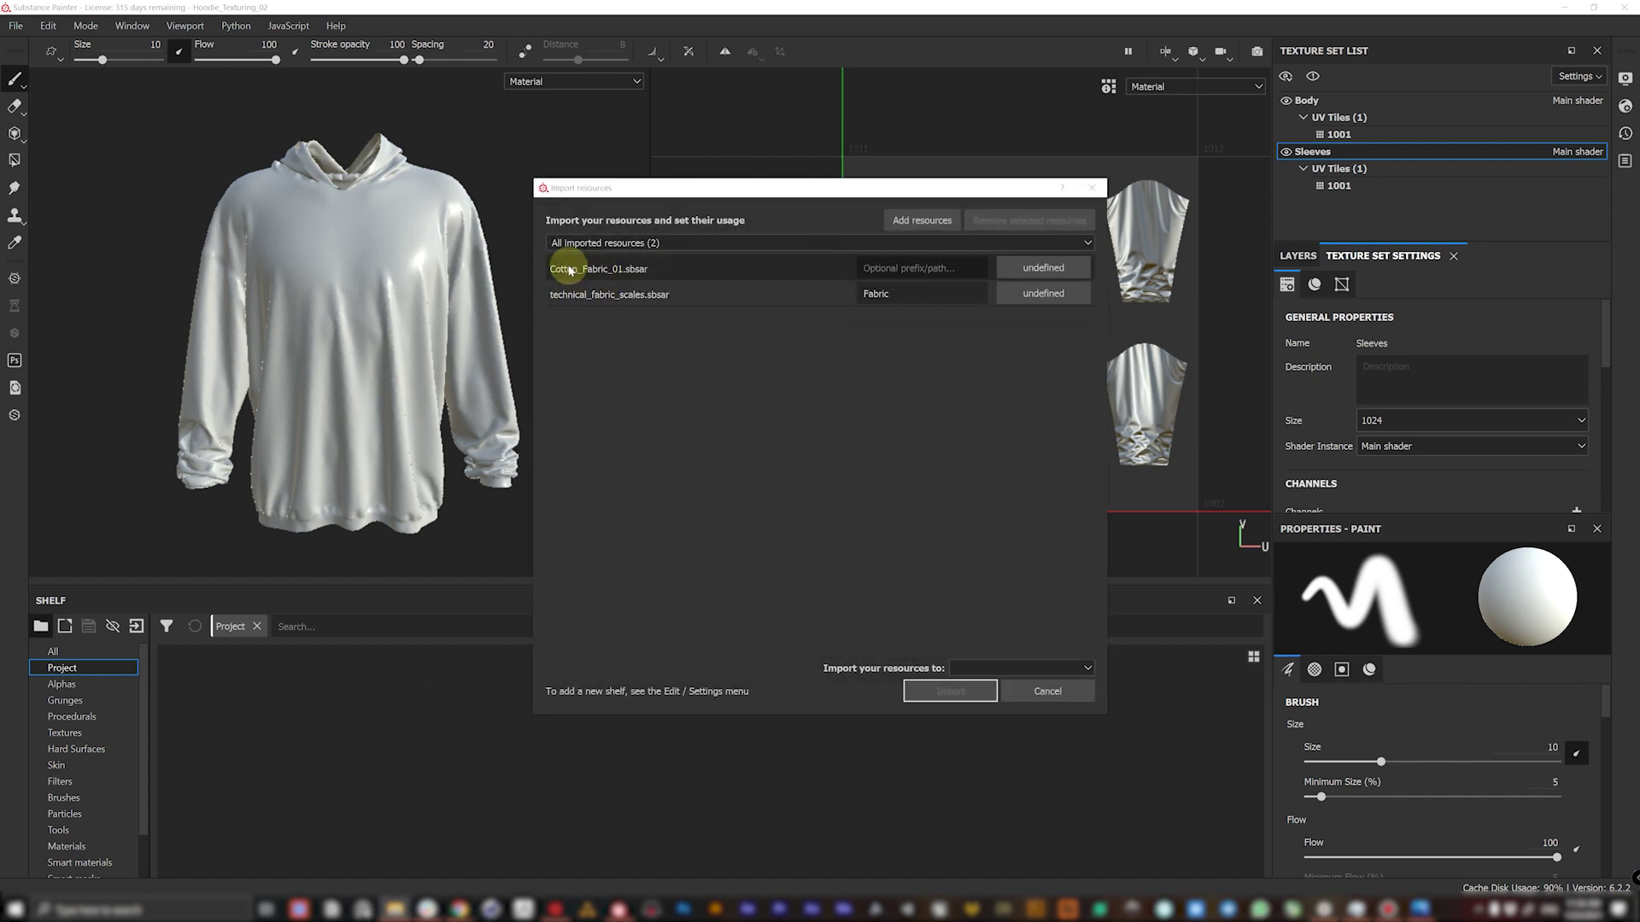
pyautogui.click(1020, 267)
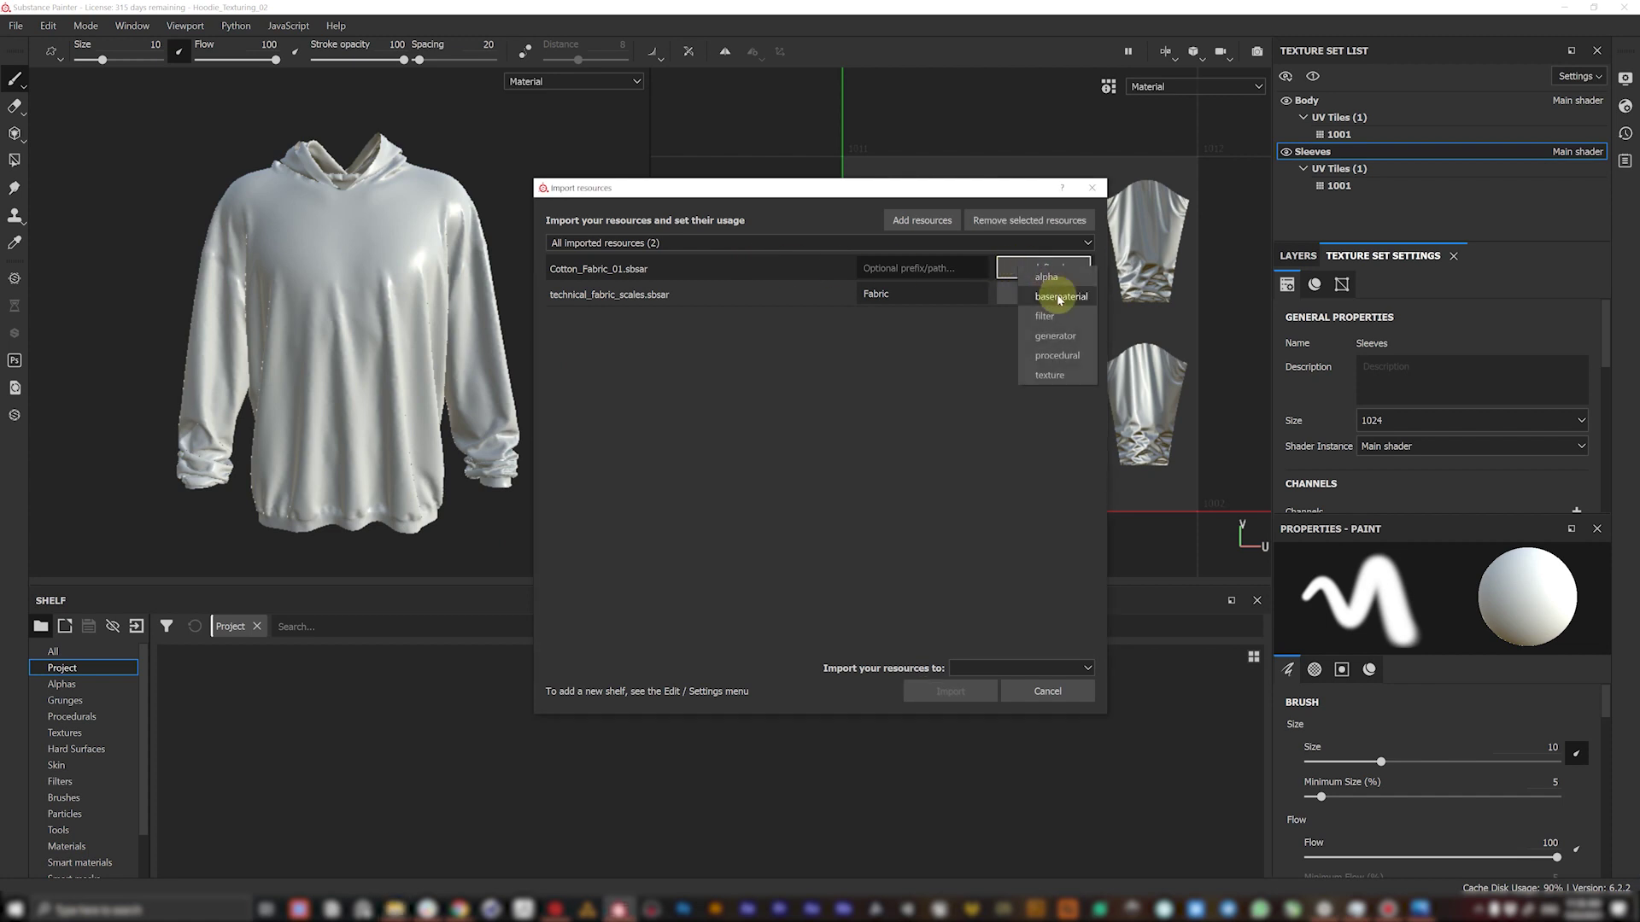
pyautogui.click(1059, 297)
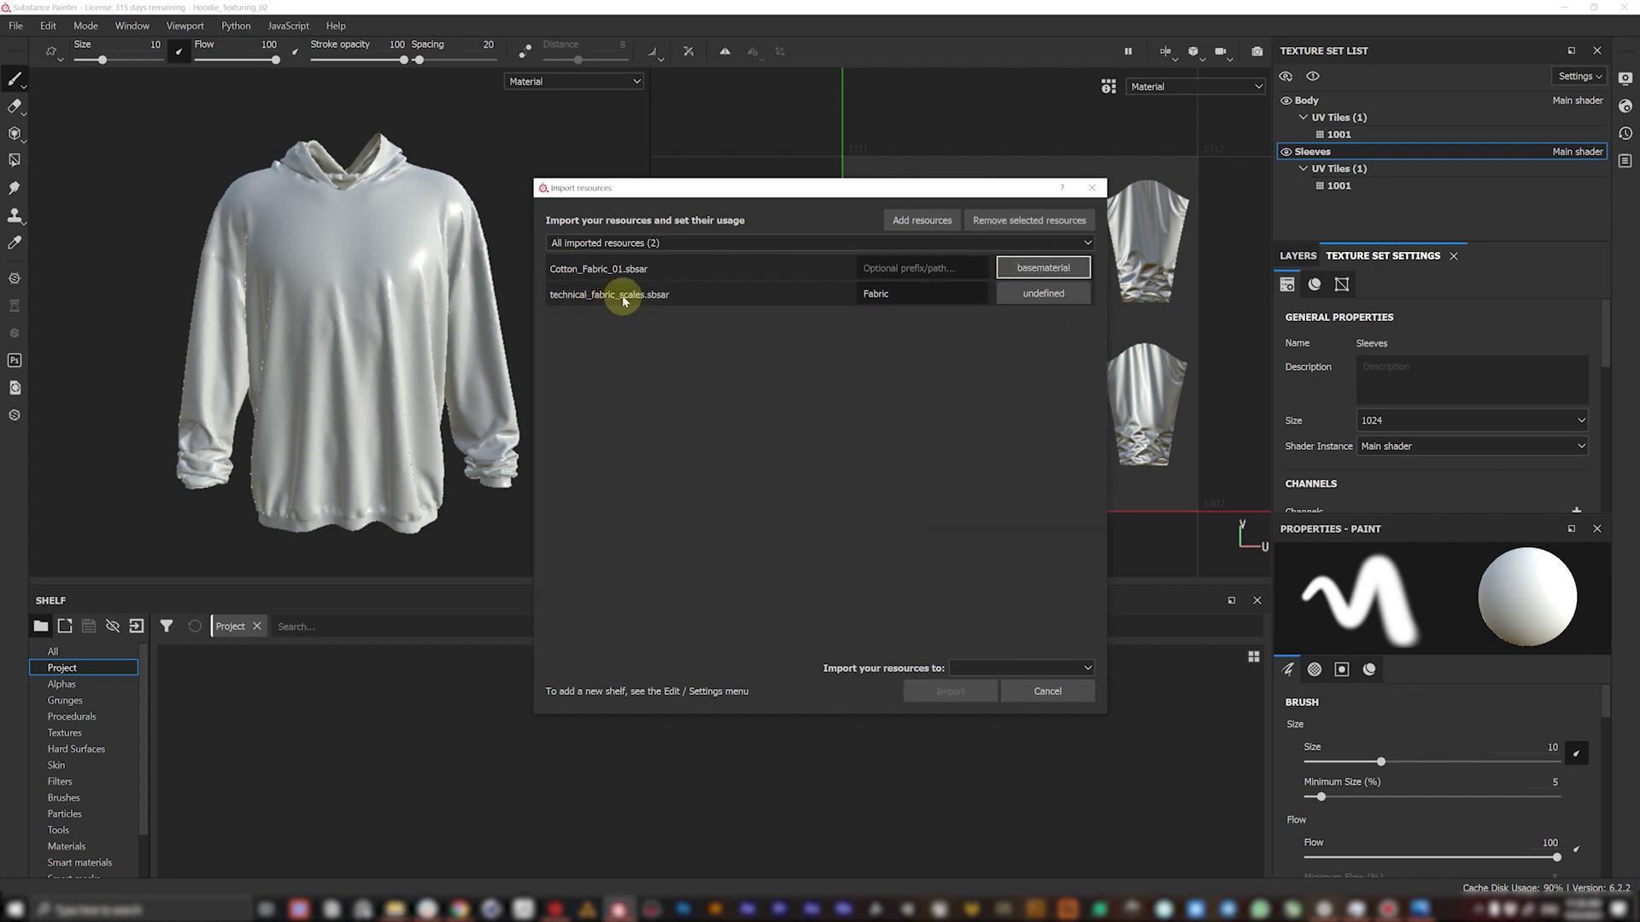
pyautogui.click(1039, 303)
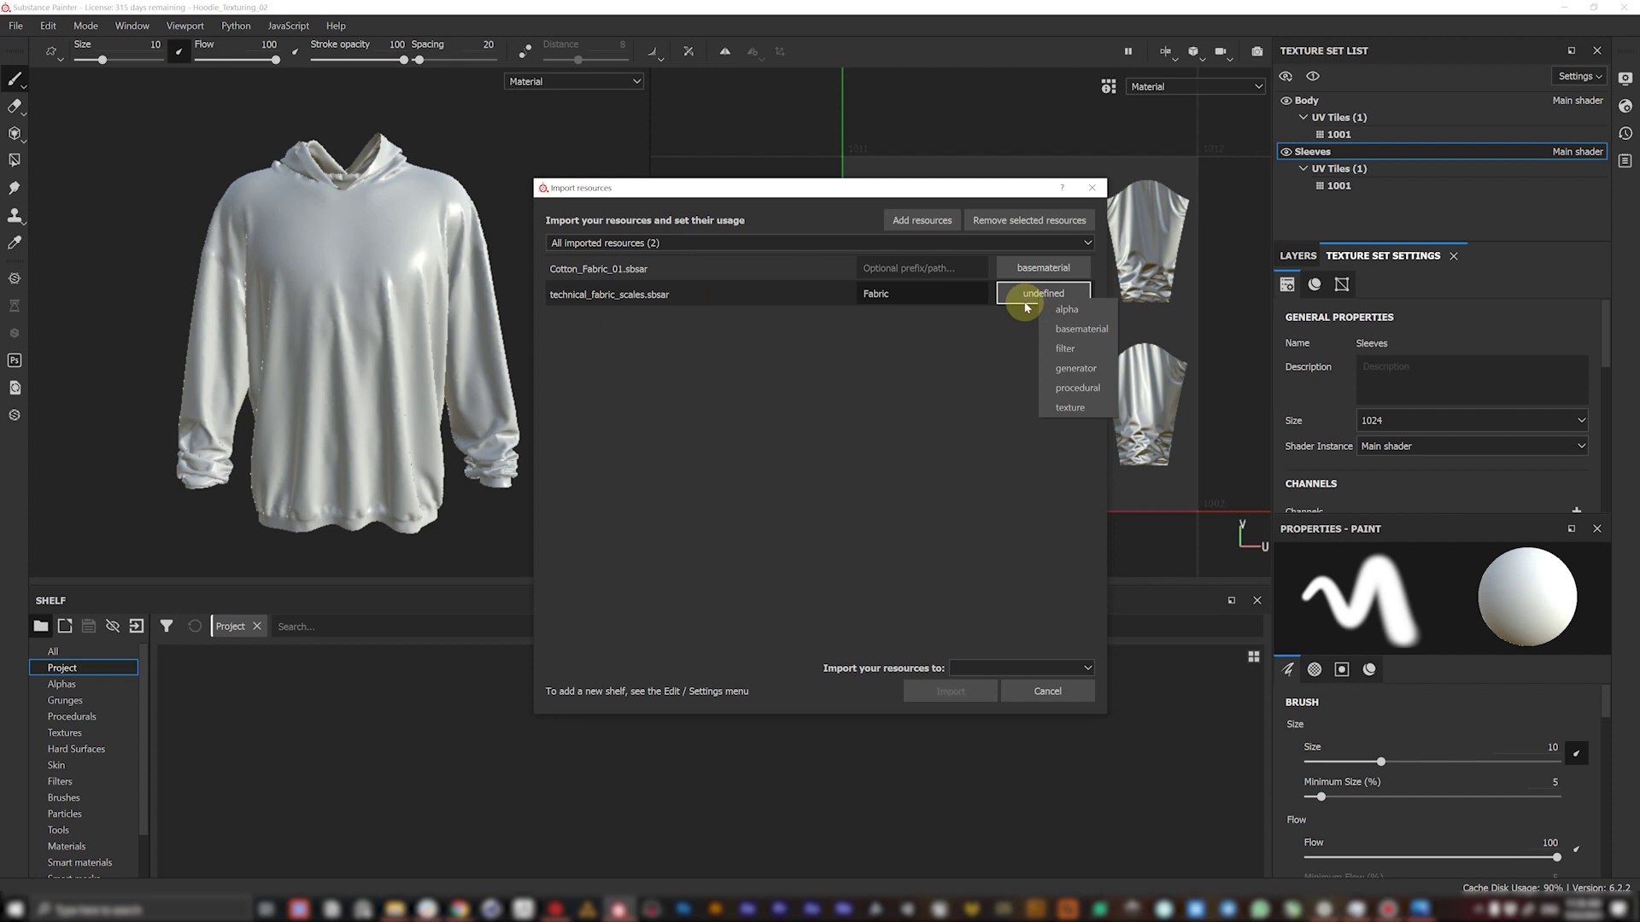
pyautogui.click(1075, 327)
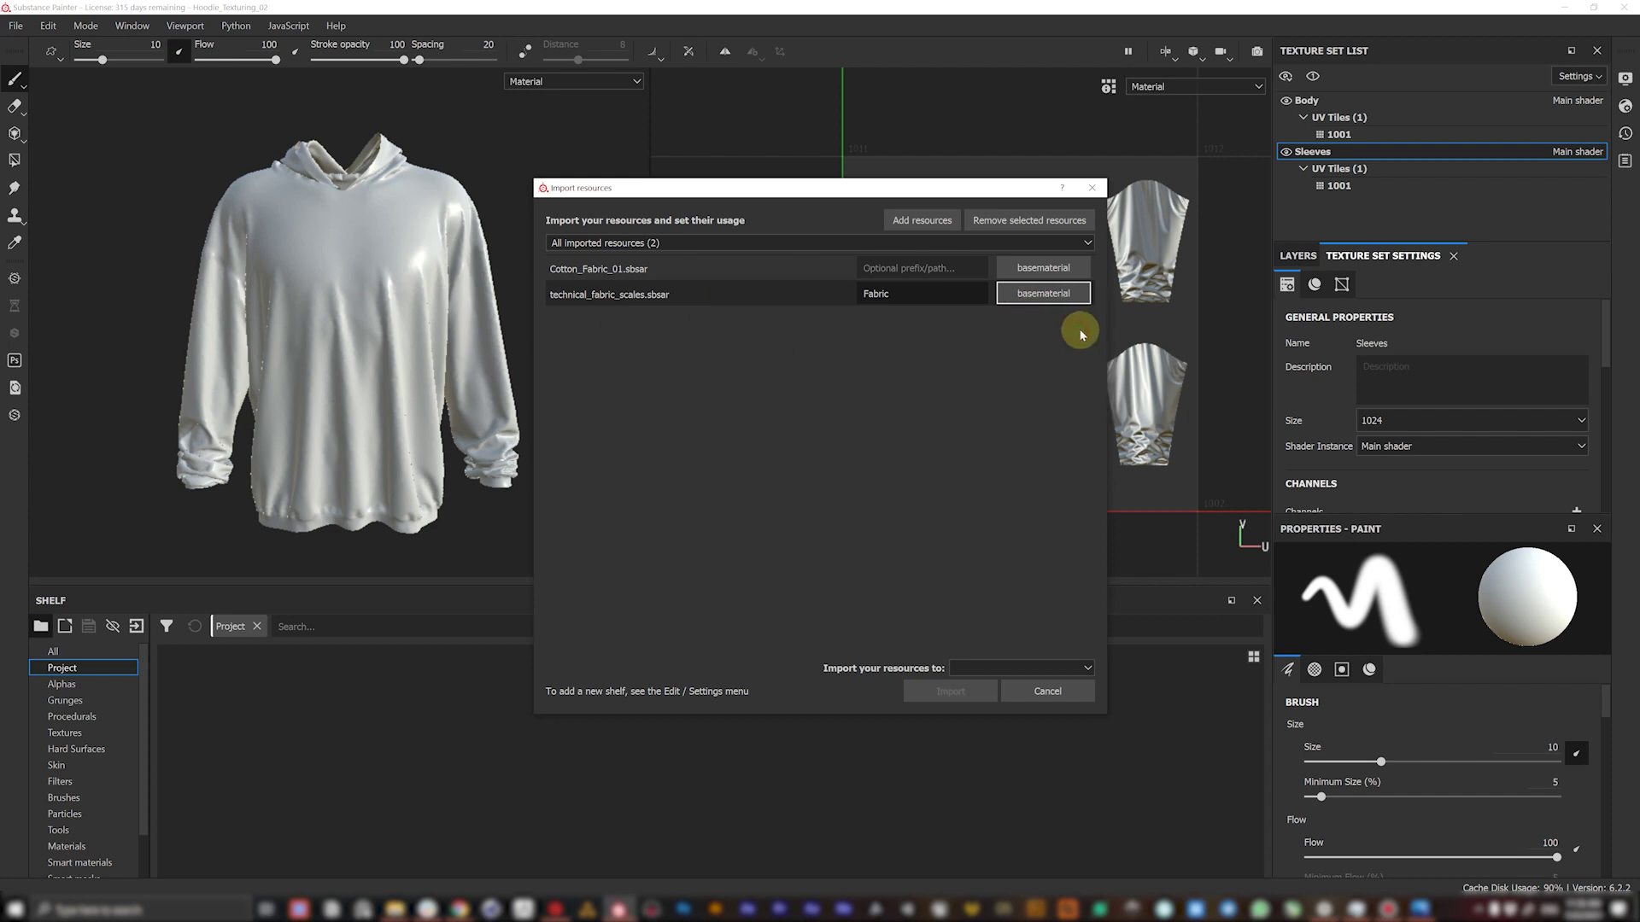
pyautogui.click(971, 670)
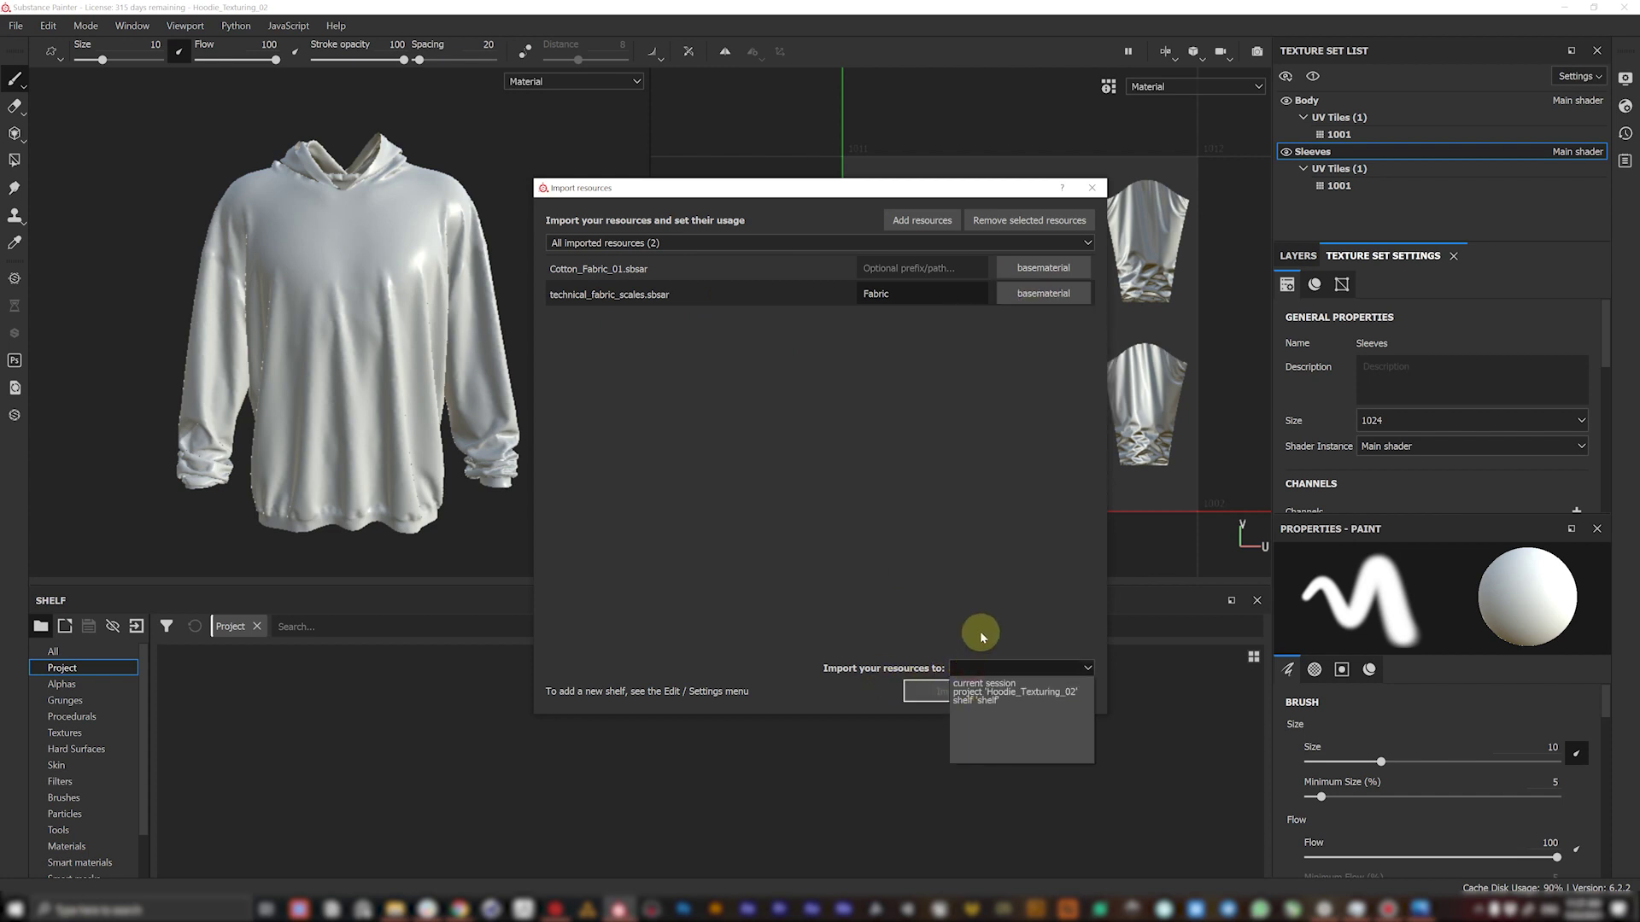
pyautogui.click(997, 692)
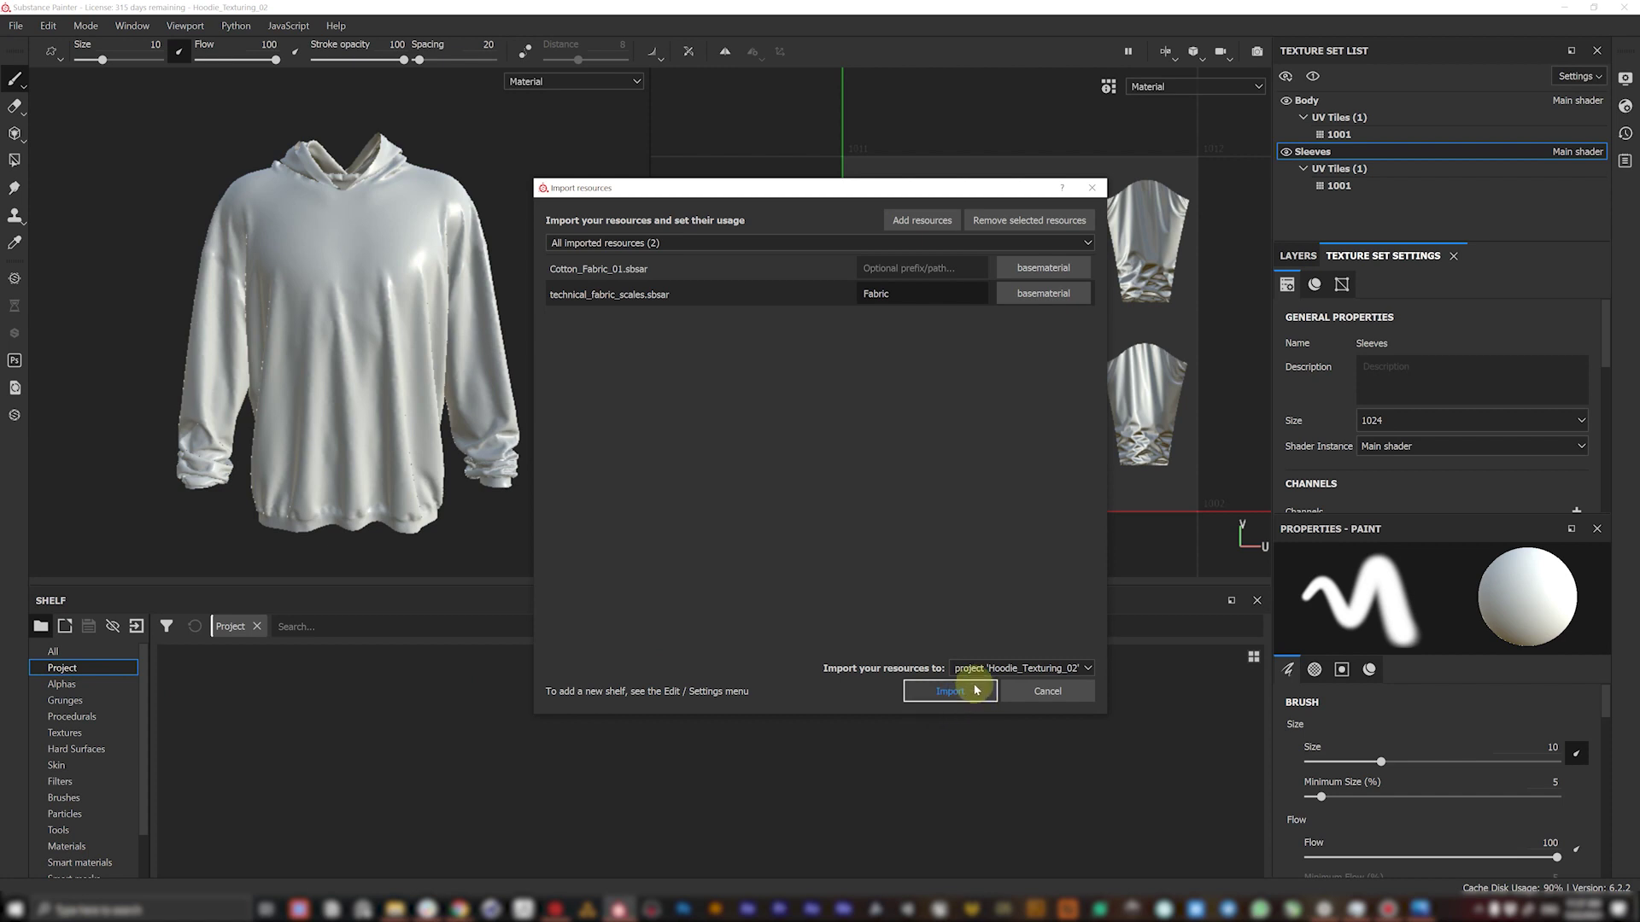
pyautogui.click(976, 690)
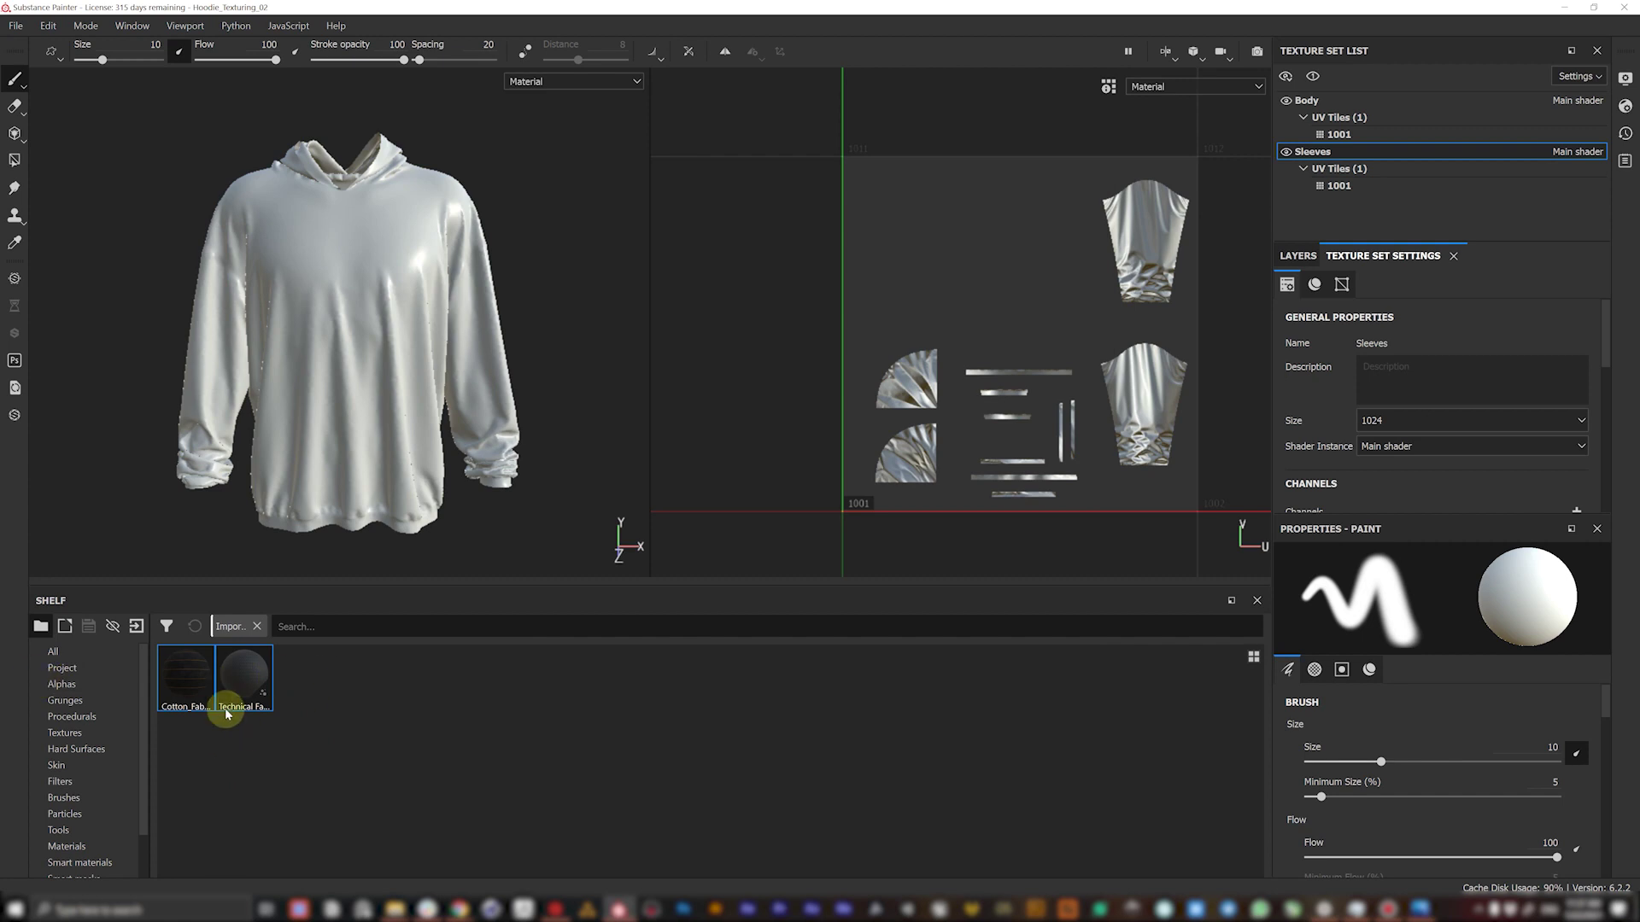
pyautogui.click(74, 651)
pyautogui.click(74, 669)
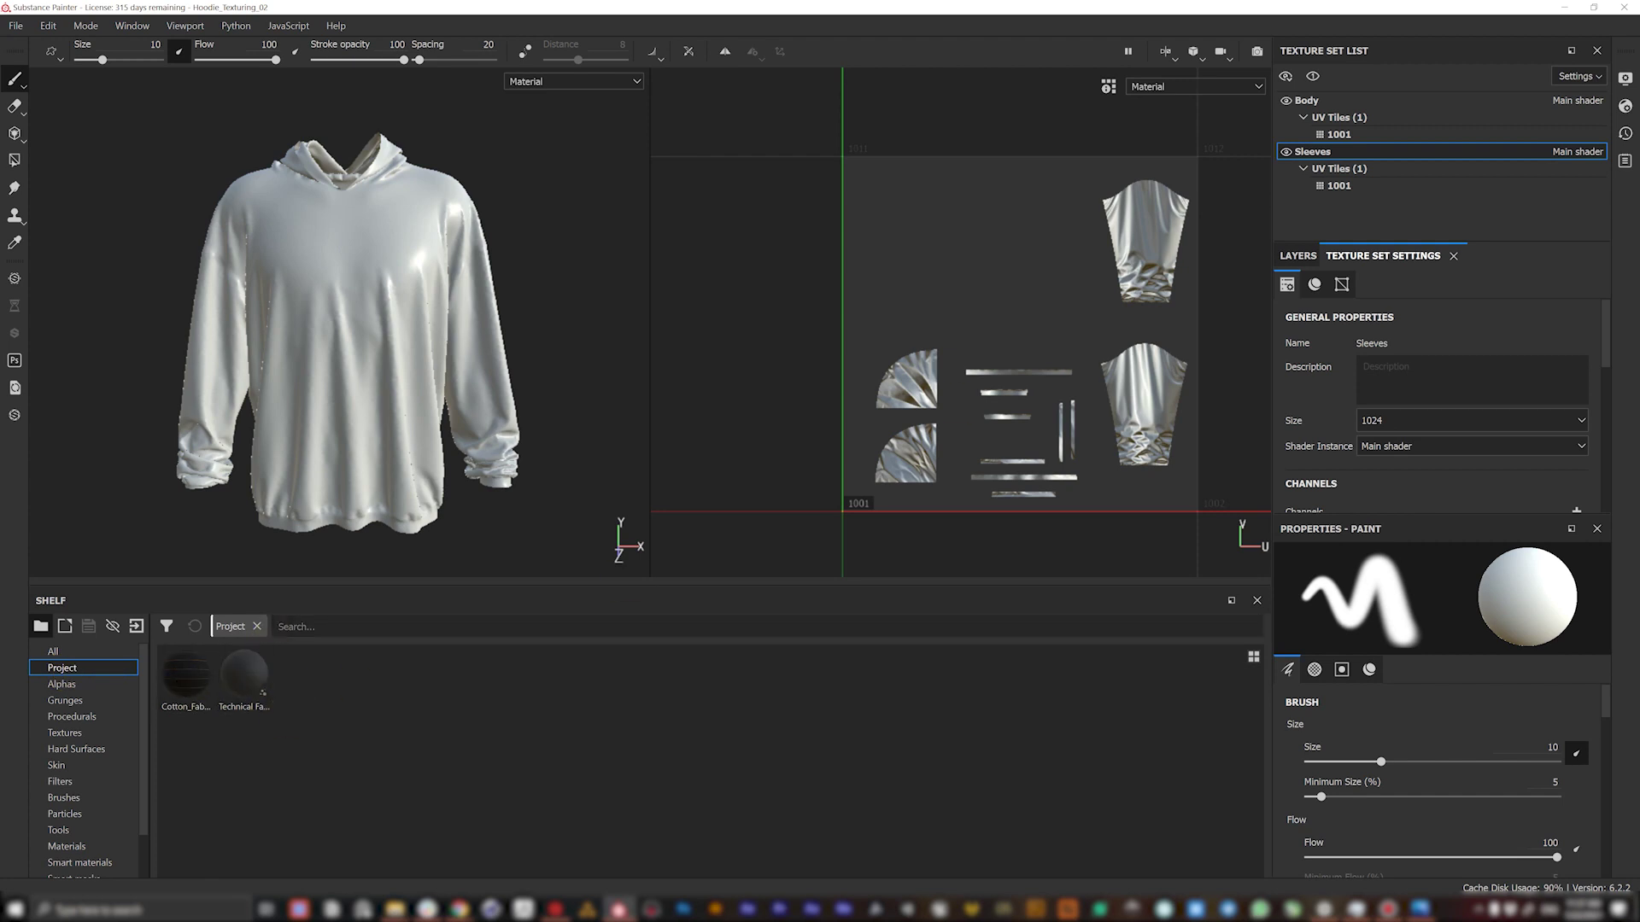
# - Import Pattern_01_basecolor_01.png and Pattern_01_basecolor_02.png as textures into project Hoodie_Texturing_02
pyautogui.moveTo(838, 455); pyautogui.dragTo(333, 706)
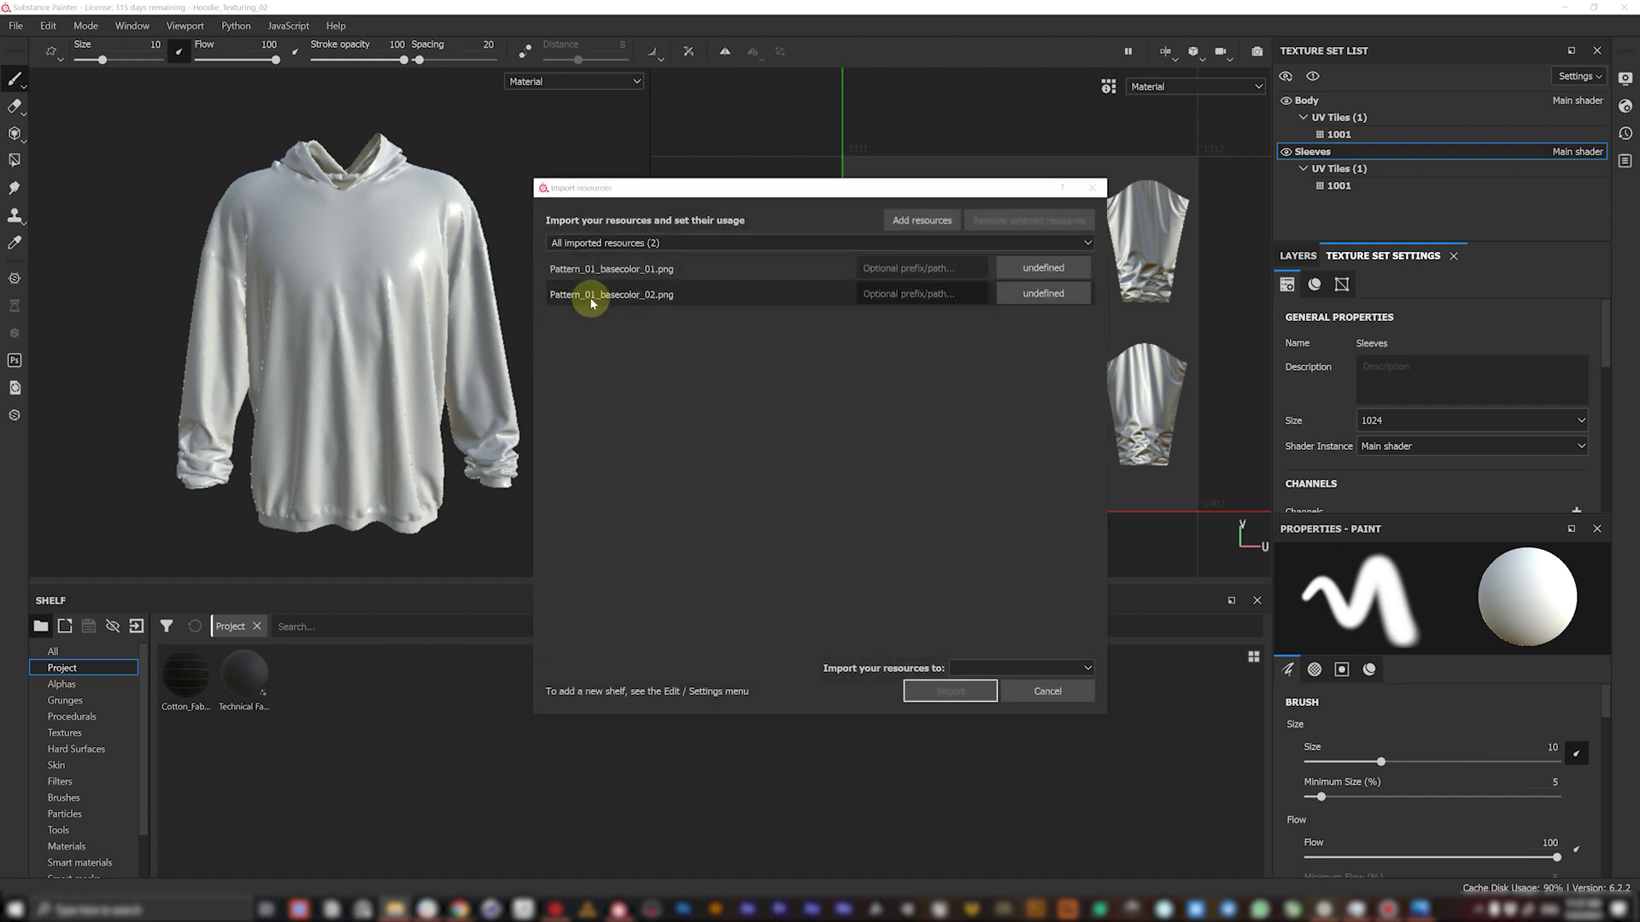
pyautogui.moveTo(700, 193); pyautogui.dragTo(737, 196)
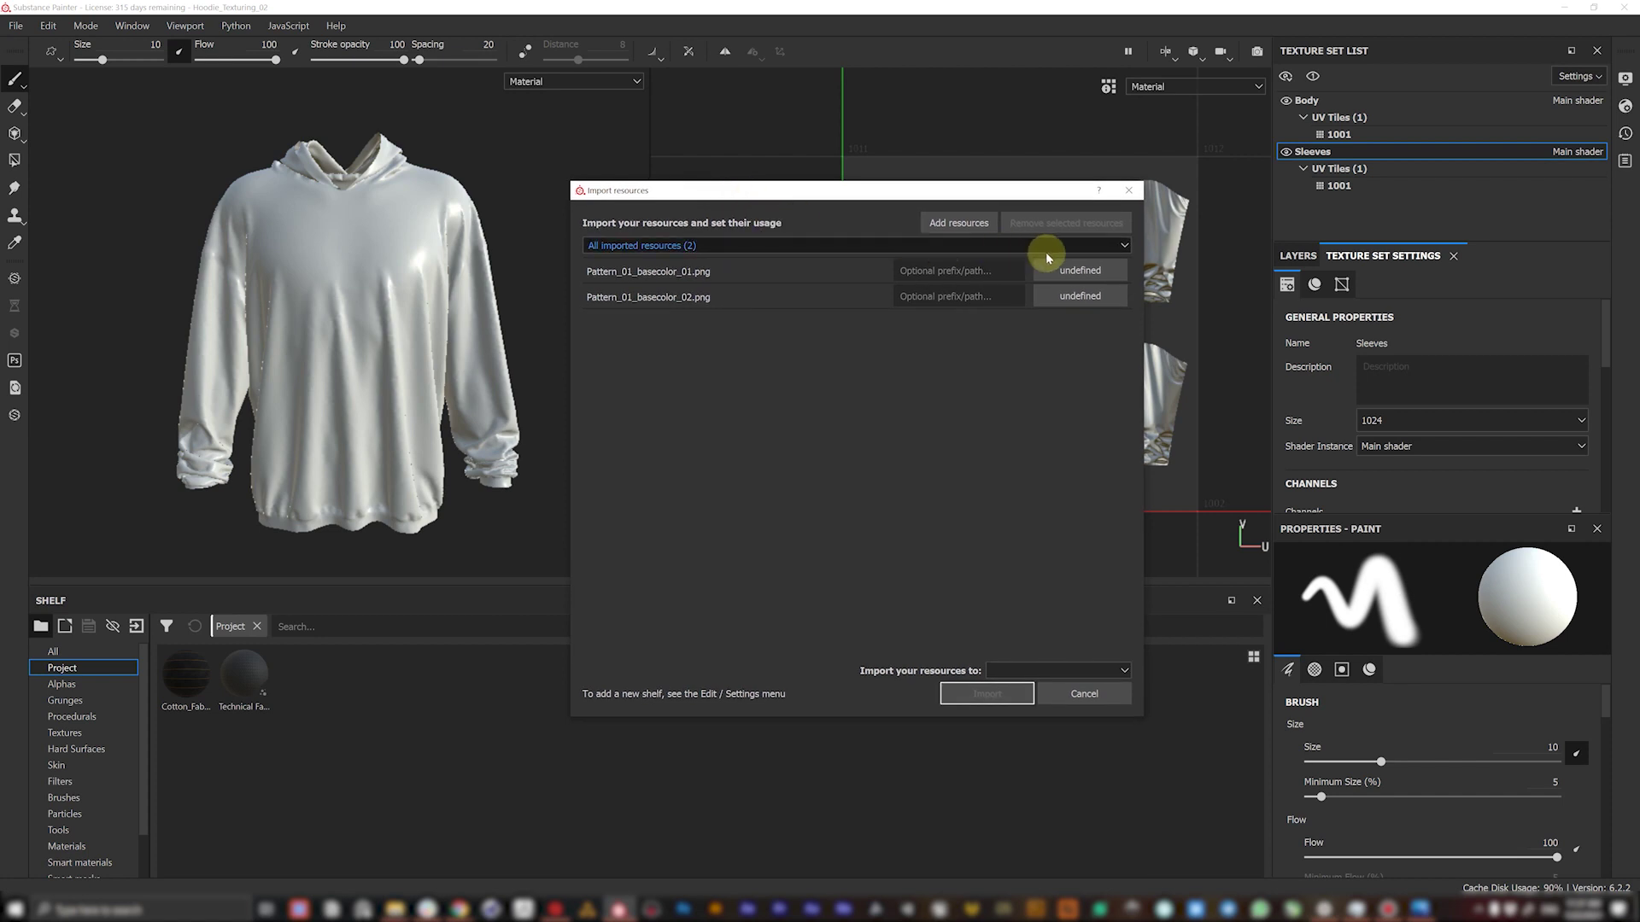
pyautogui.click(1067, 272)
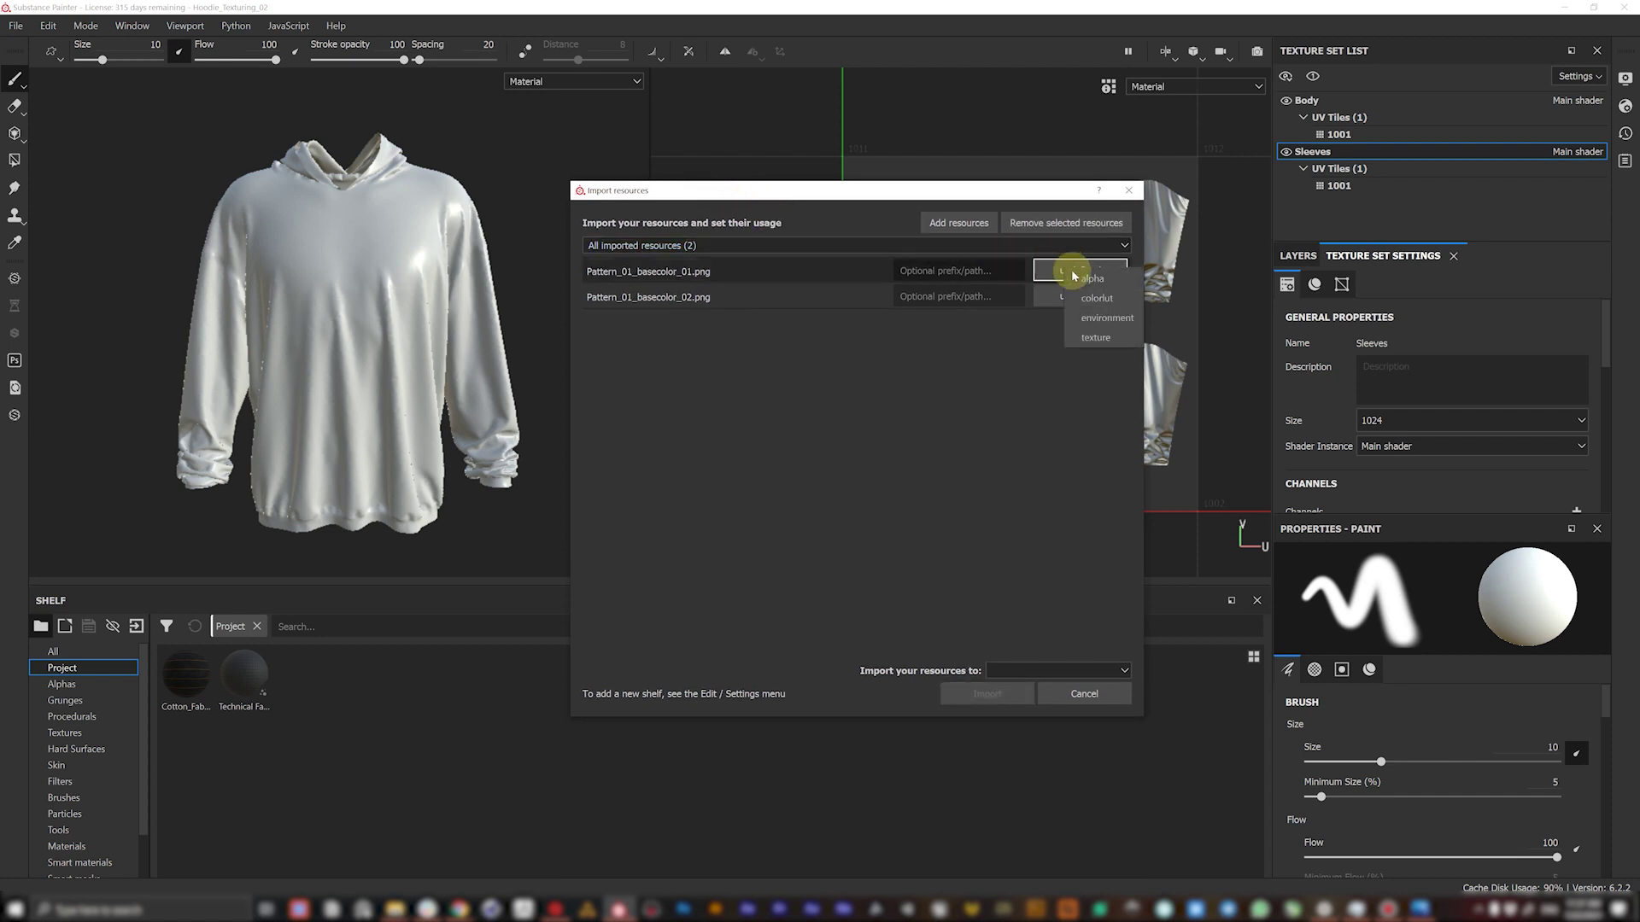
pyautogui.click(1090, 337)
pyautogui.click(1087, 296)
pyautogui.click(1115, 365)
pyautogui.click(1025, 670)
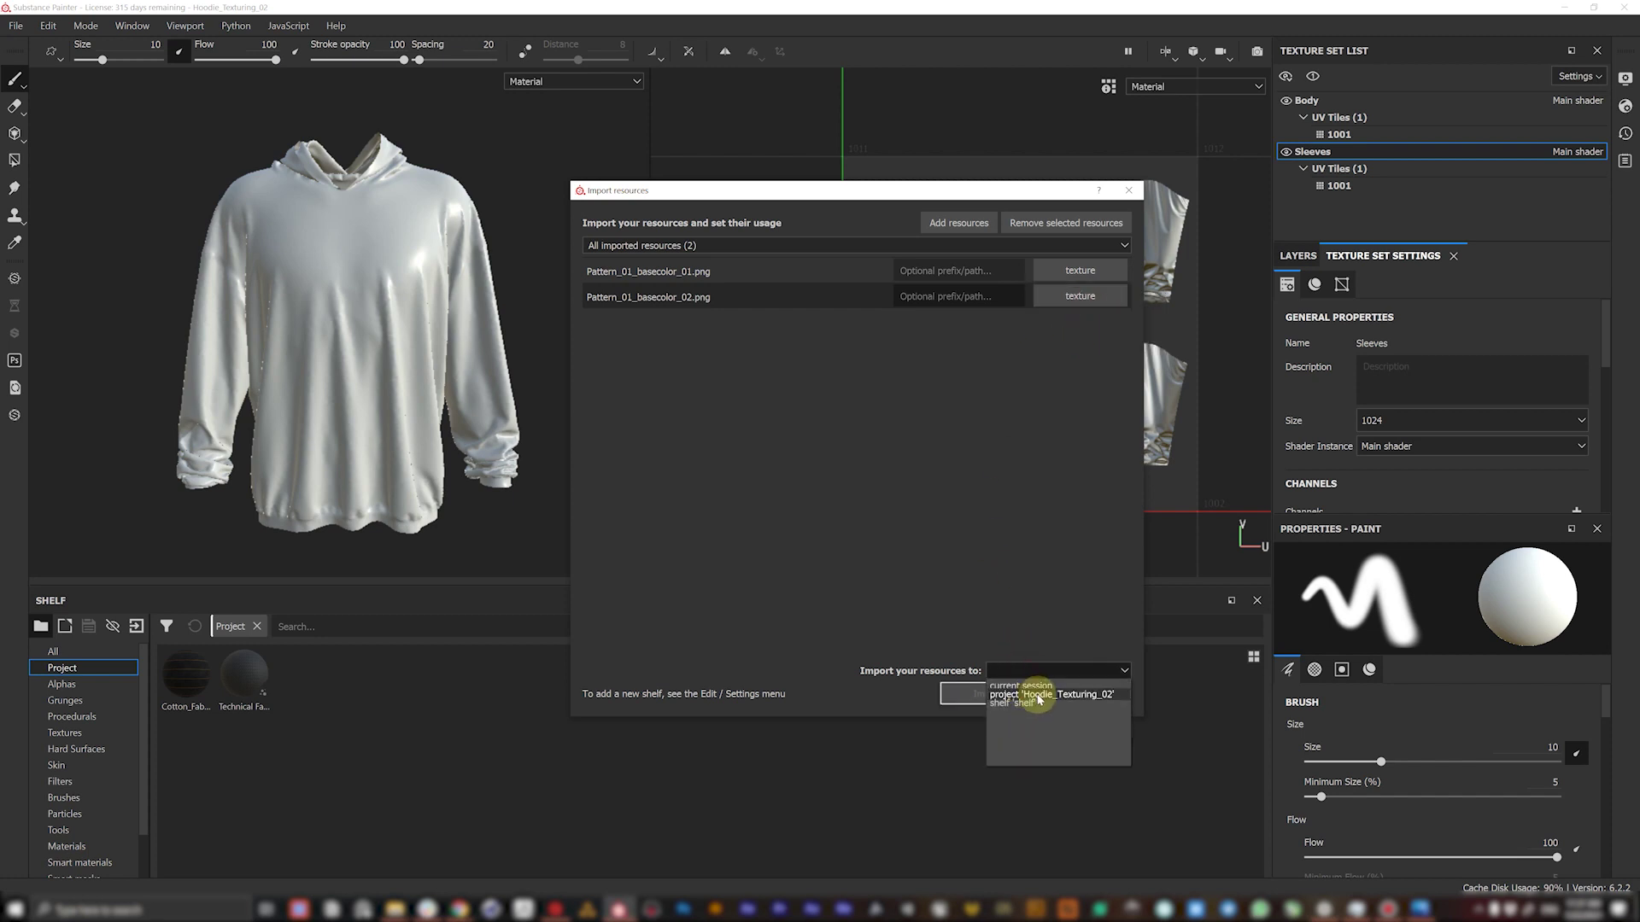
pyautogui.click(1038, 694)
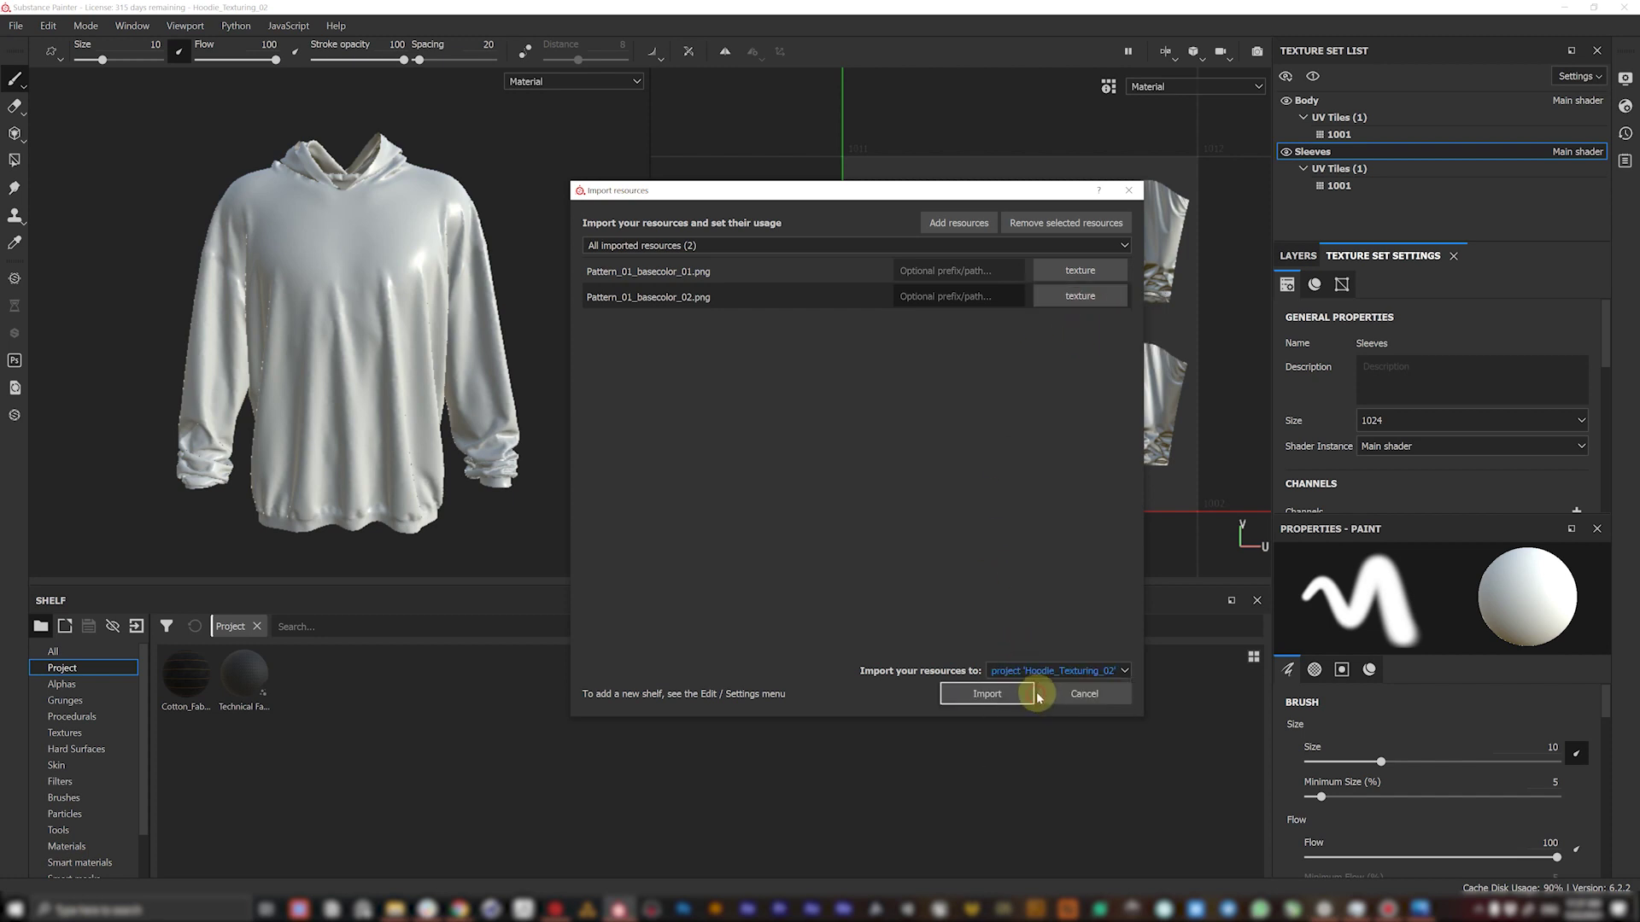
pyautogui.click(986, 693)
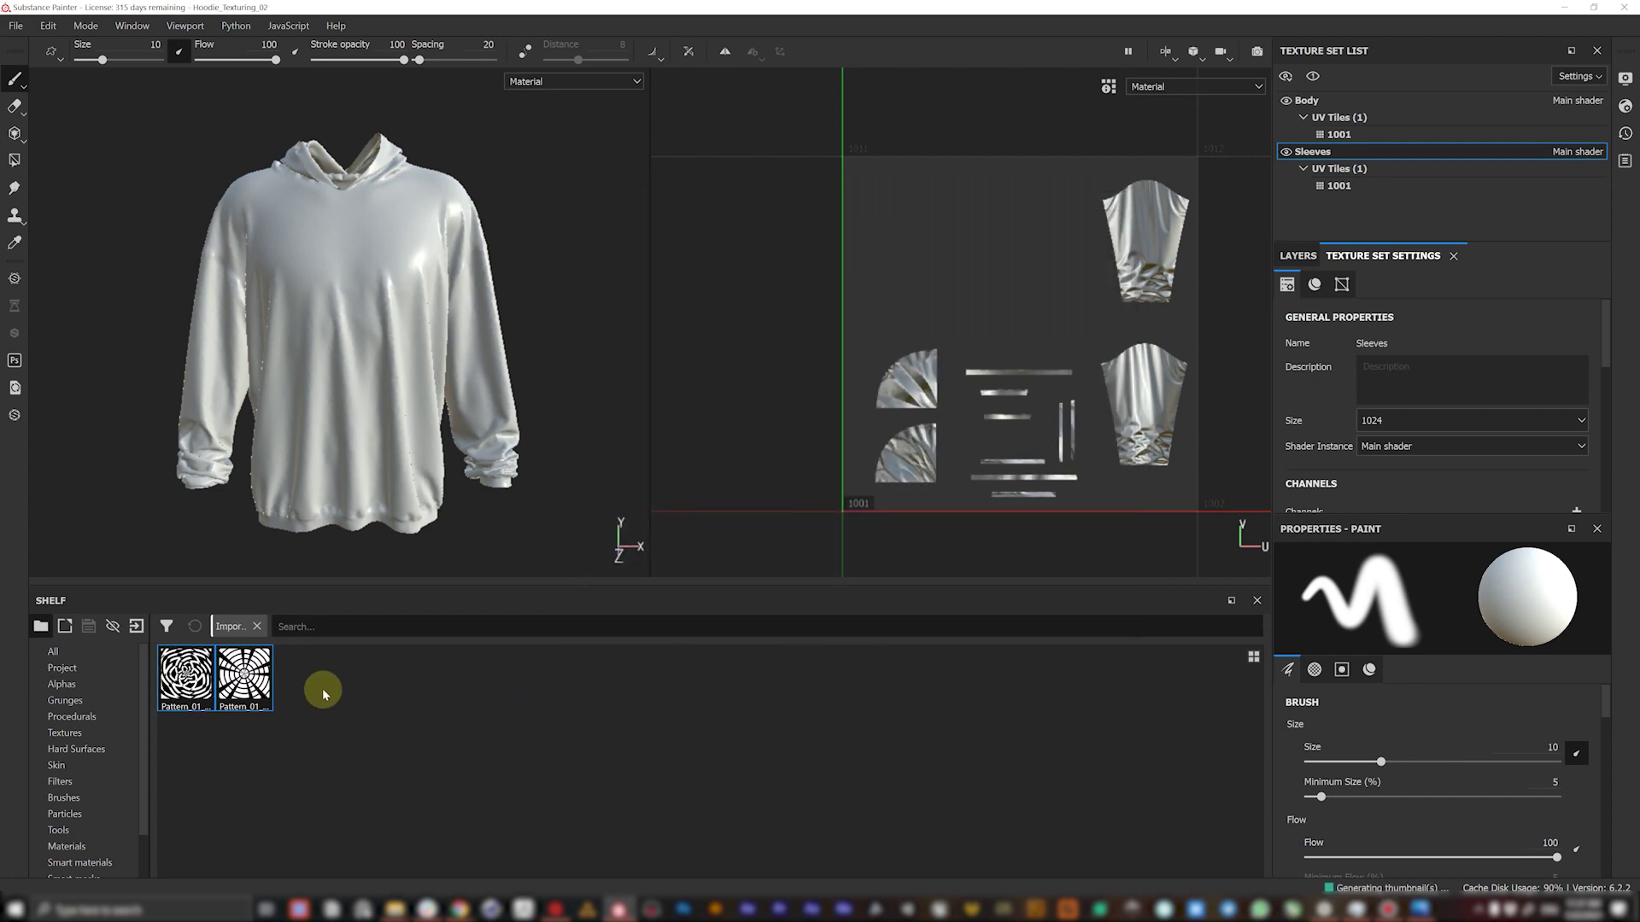
# - Show the project's shelf assets and isolate the Body texture set by making it active and hiding Sleeves
pyautogui.click(62, 669)
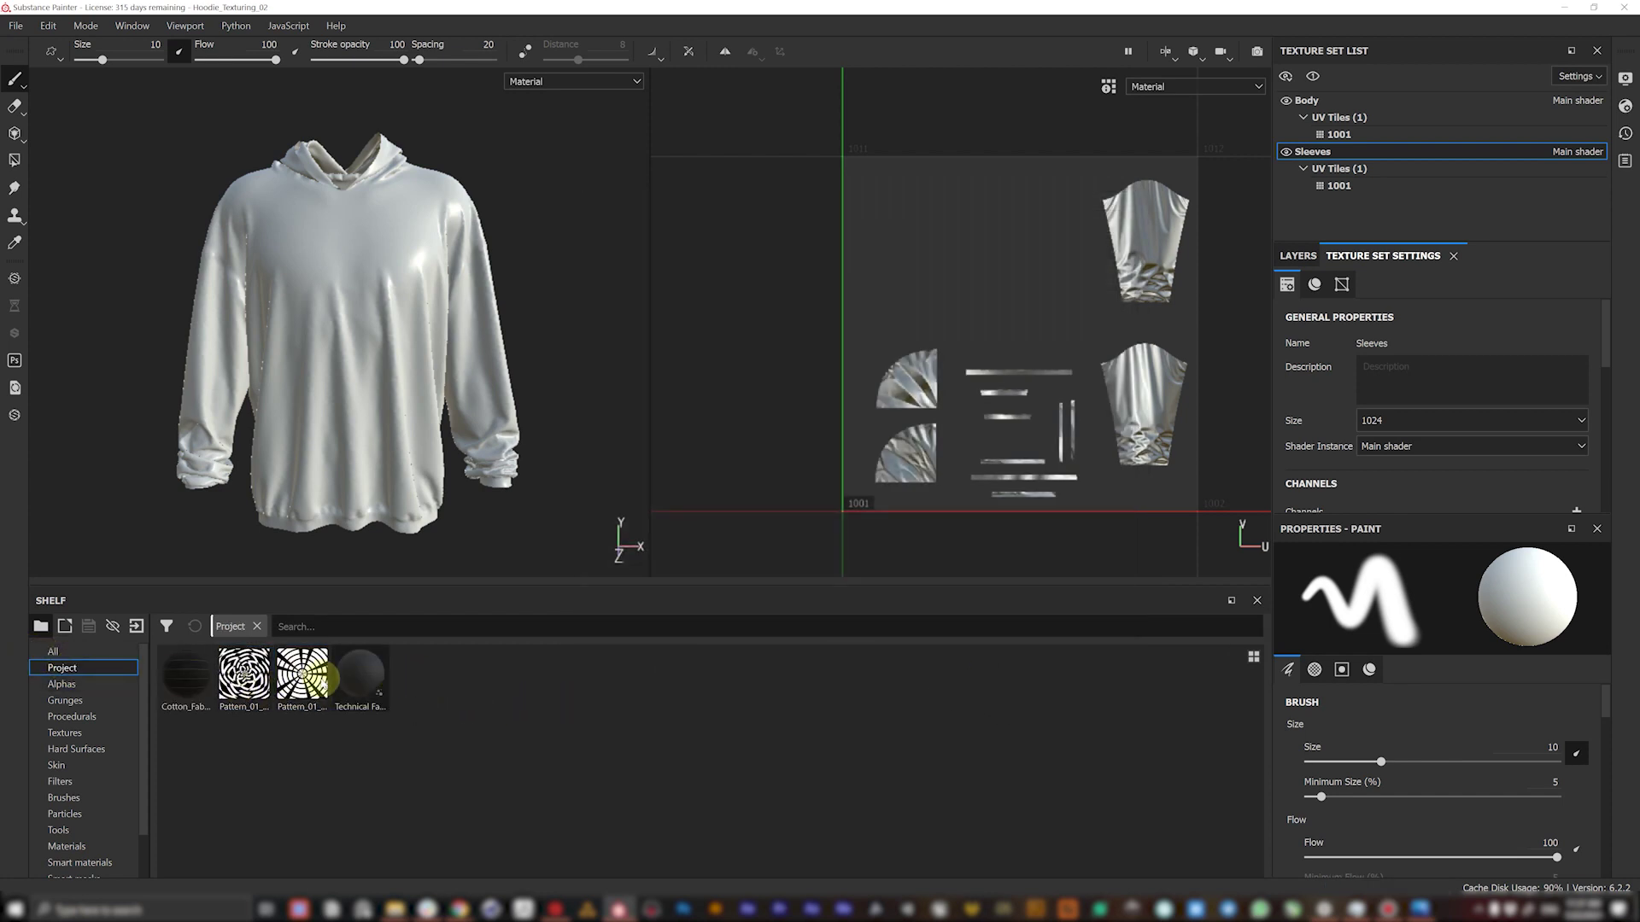
pyautogui.keyDown('ctrl'); pyautogui.keyDown('alt'); pyautogui.rightClick(411, 280); pyautogui.keyUp('alt'); pyautogui.keyUp('ctrl')
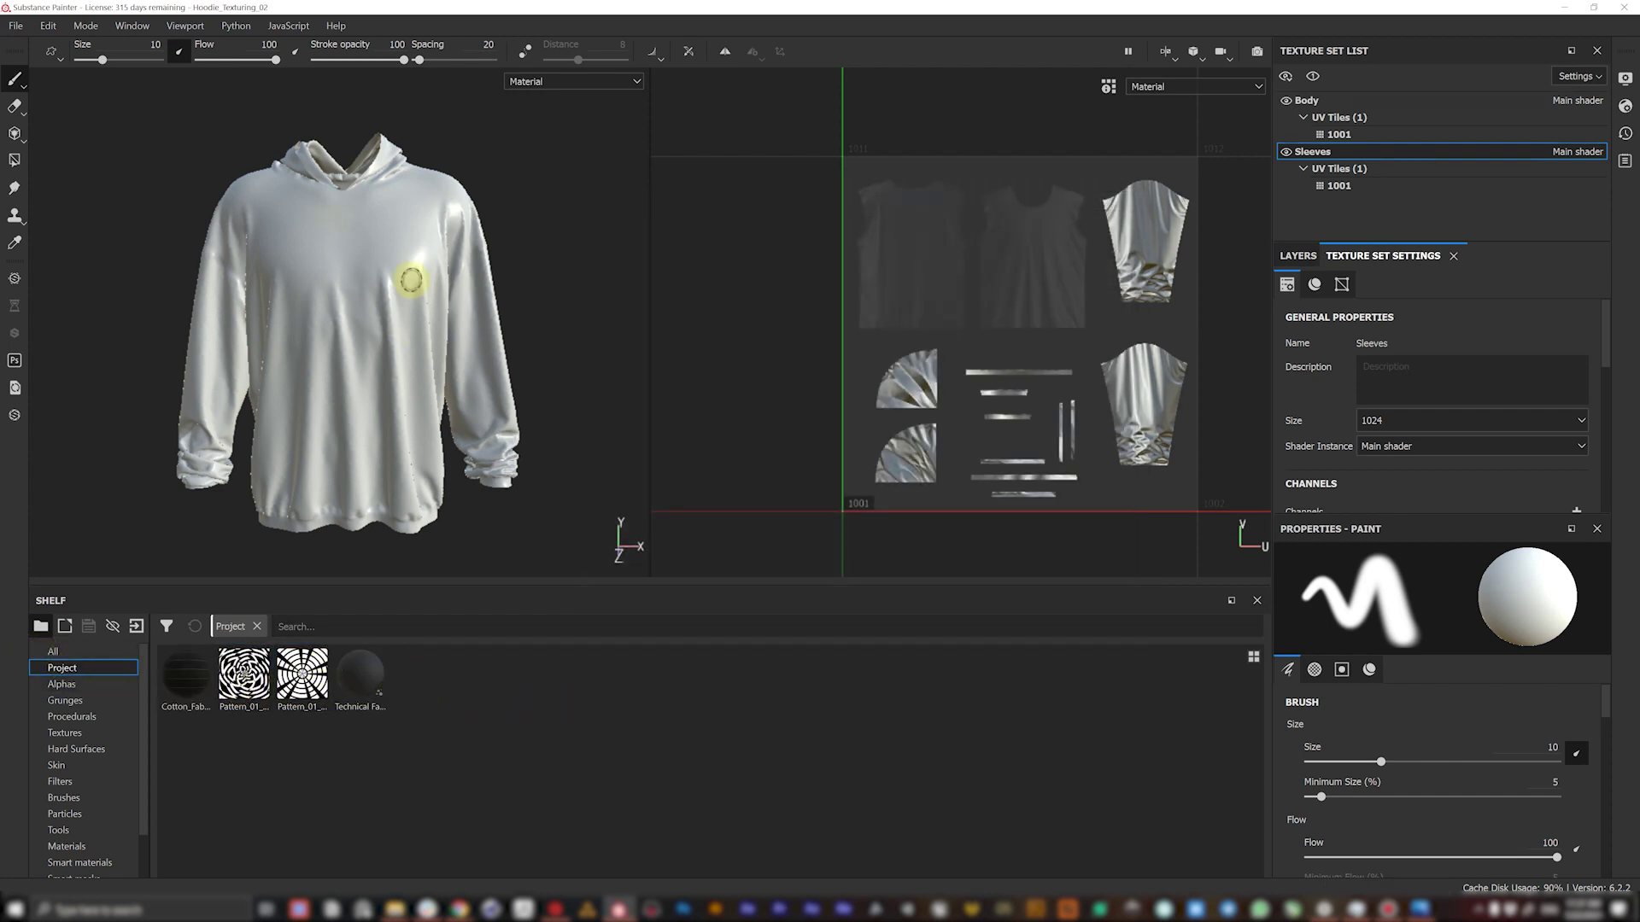
pyautogui.click(1286, 153)
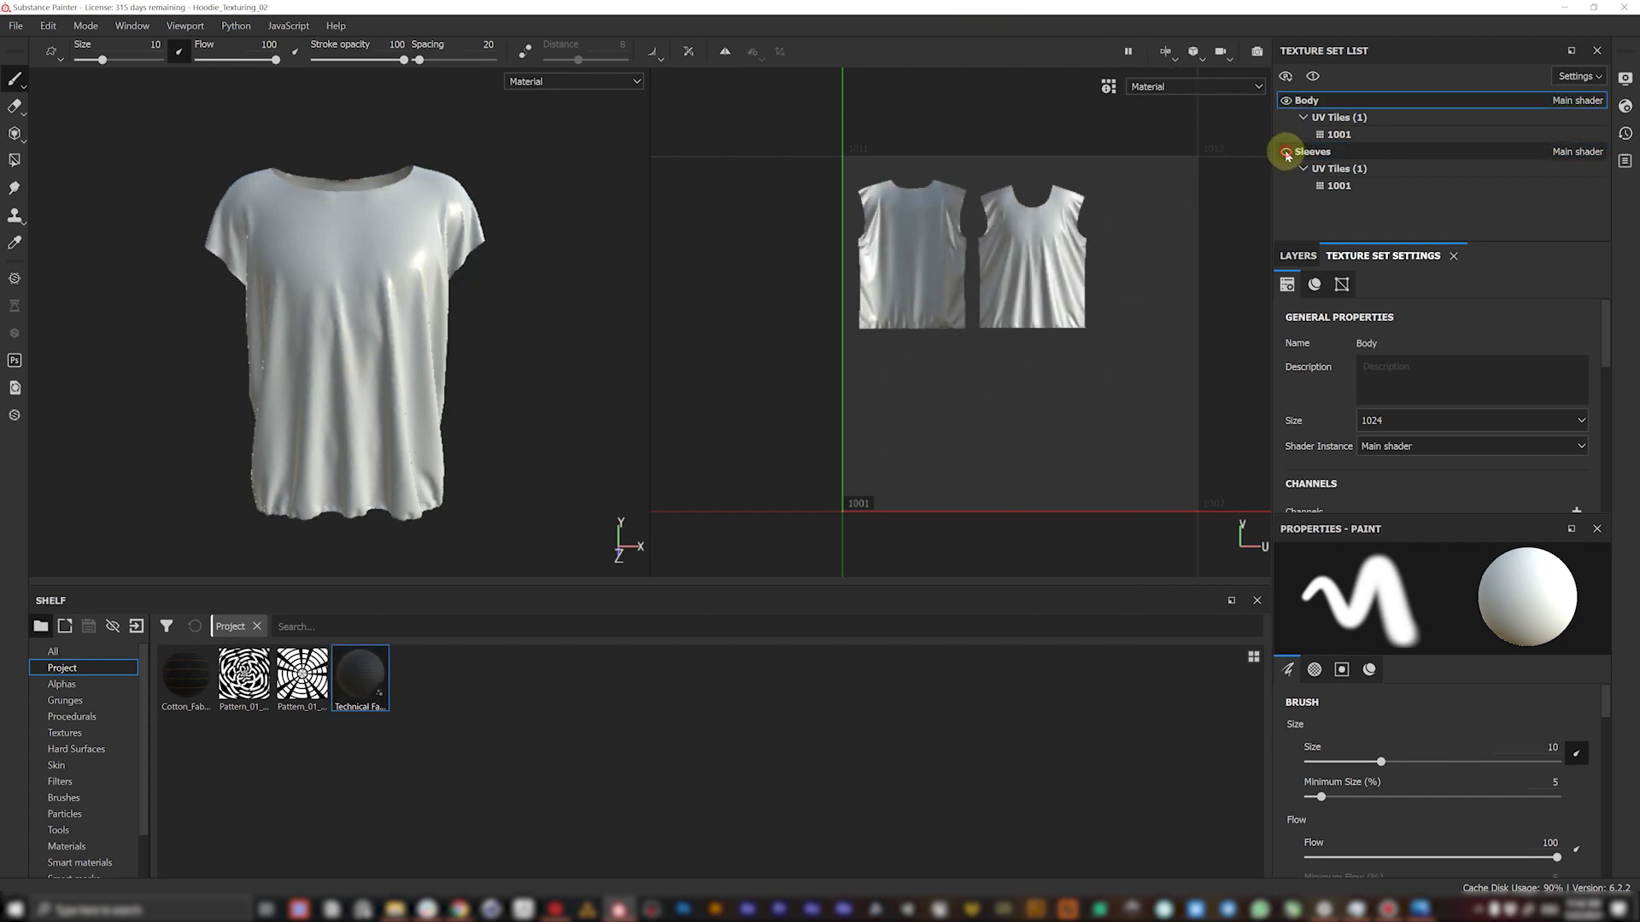
pyautogui.keyDown('alt'); pyautogui.moveTo(307, 328); pyautogui.dragTo(417, 340); pyautogui.keyUp('alt')
pyautogui.keyDown('alt'); pyautogui.moveTo(417, 339); pyautogui.dragTo(407, 274, button='middle'); pyautogui.keyUp('alt')
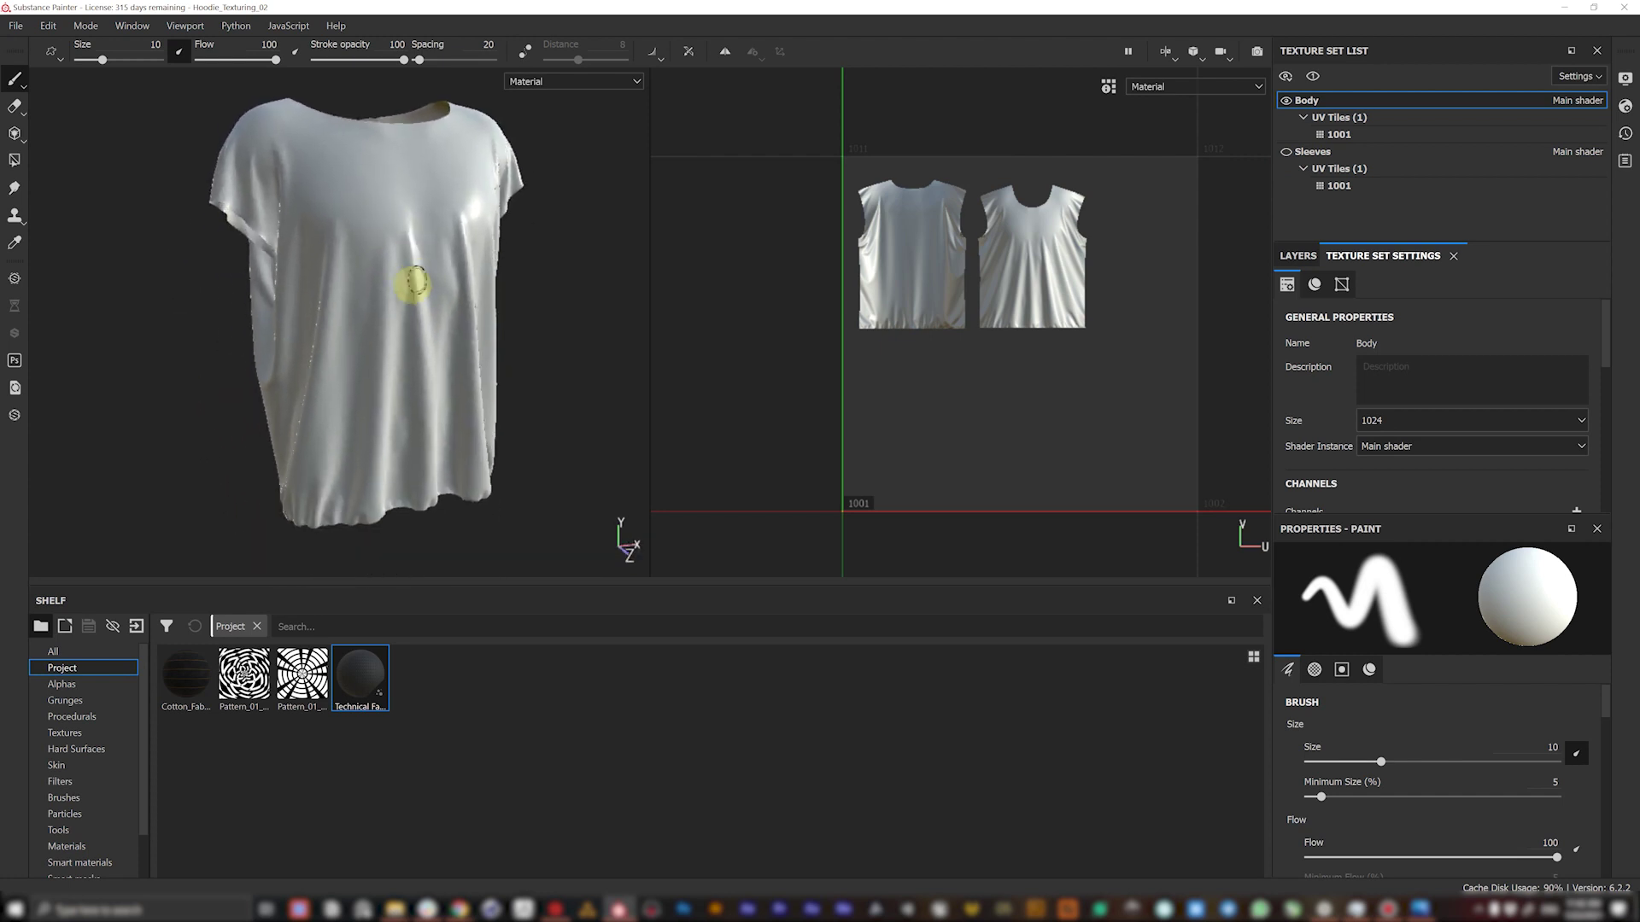
# - Apply the Cotton_Fabric_01 material to the Body and shrink its UV tile to a scale of about 6.88
pyautogui.moveTo(174, 671); pyautogui.dragTo(421, 311)
pyautogui.scroll(-1, 423, 311)
pyautogui.keyDown('alt'); pyautogui.moveTo(424, 311); pyautogui.dragTo(413, 335, button='middle'); pyautogui.keyUp('alt')
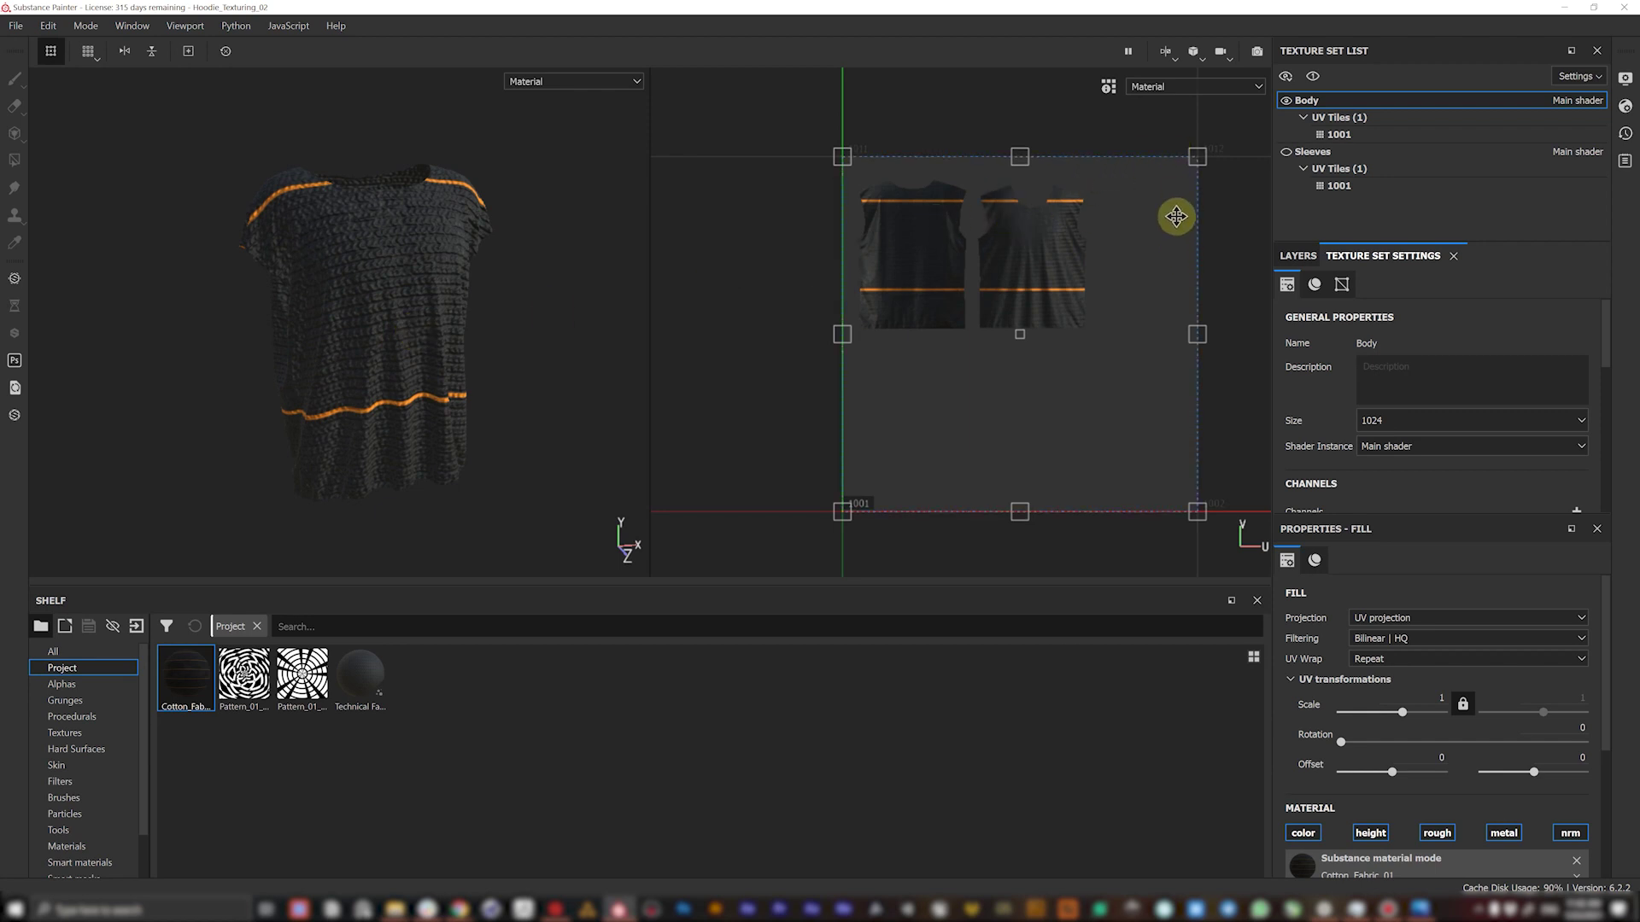
pyautogui.moveTo(1205, 152); pyautogui.dragTo(917, 449)
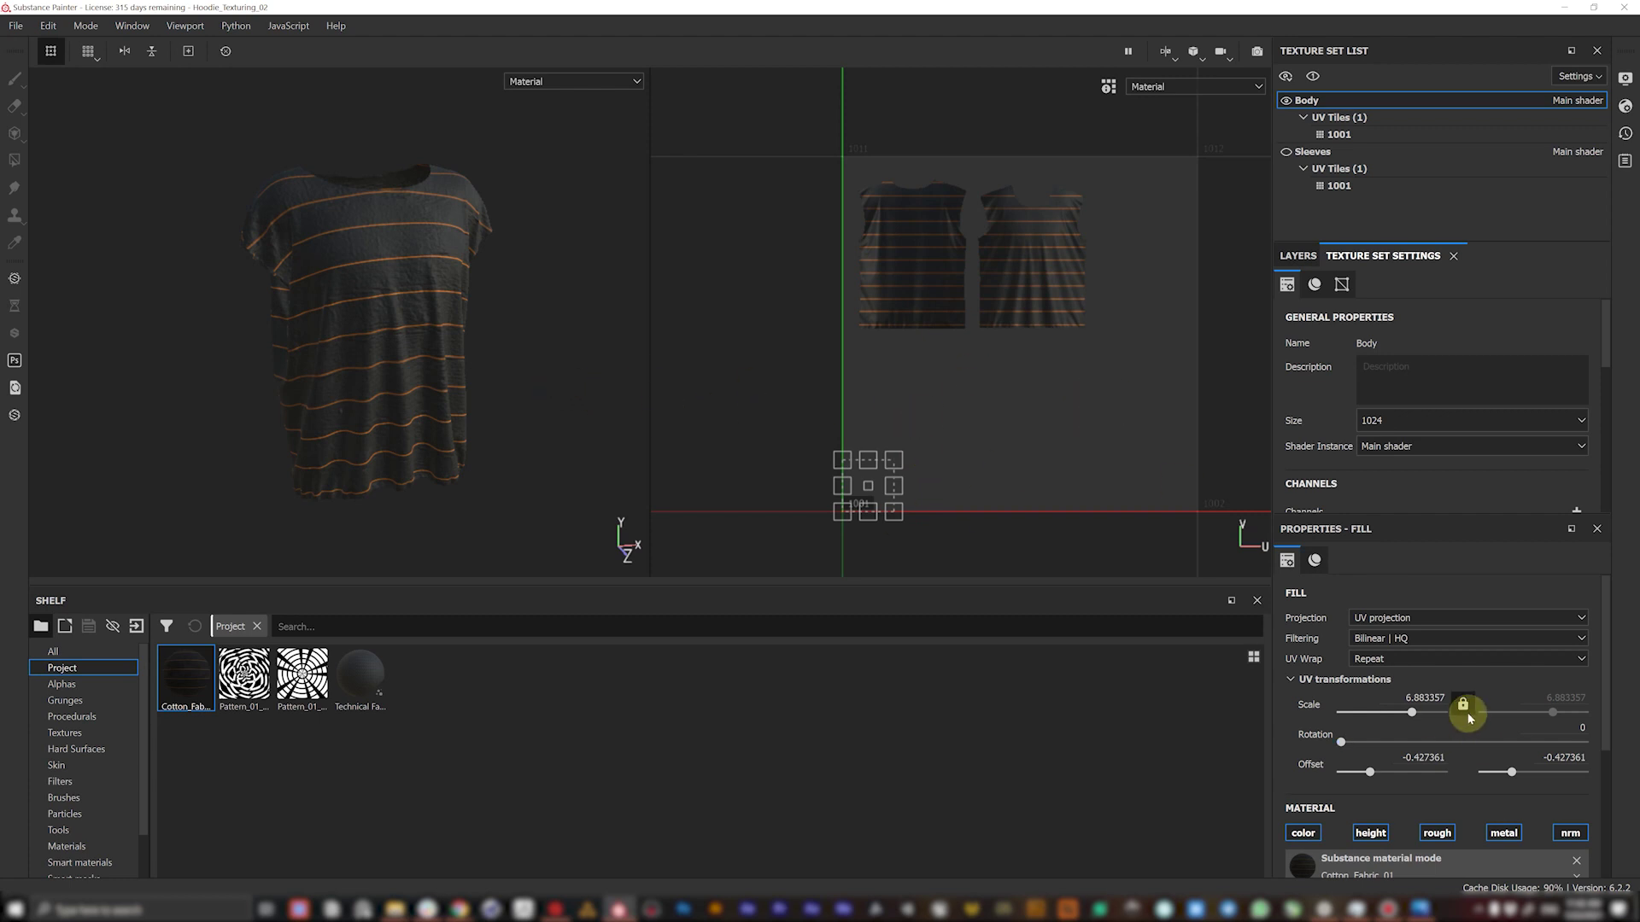
# - Turn off the height channel of the Cotton_Fabric_01 fill and inspect the fabric's surface detail on the shirt
pyautogui.moveTo(1606, 656); pyautogui.dragTo(1566, 707)
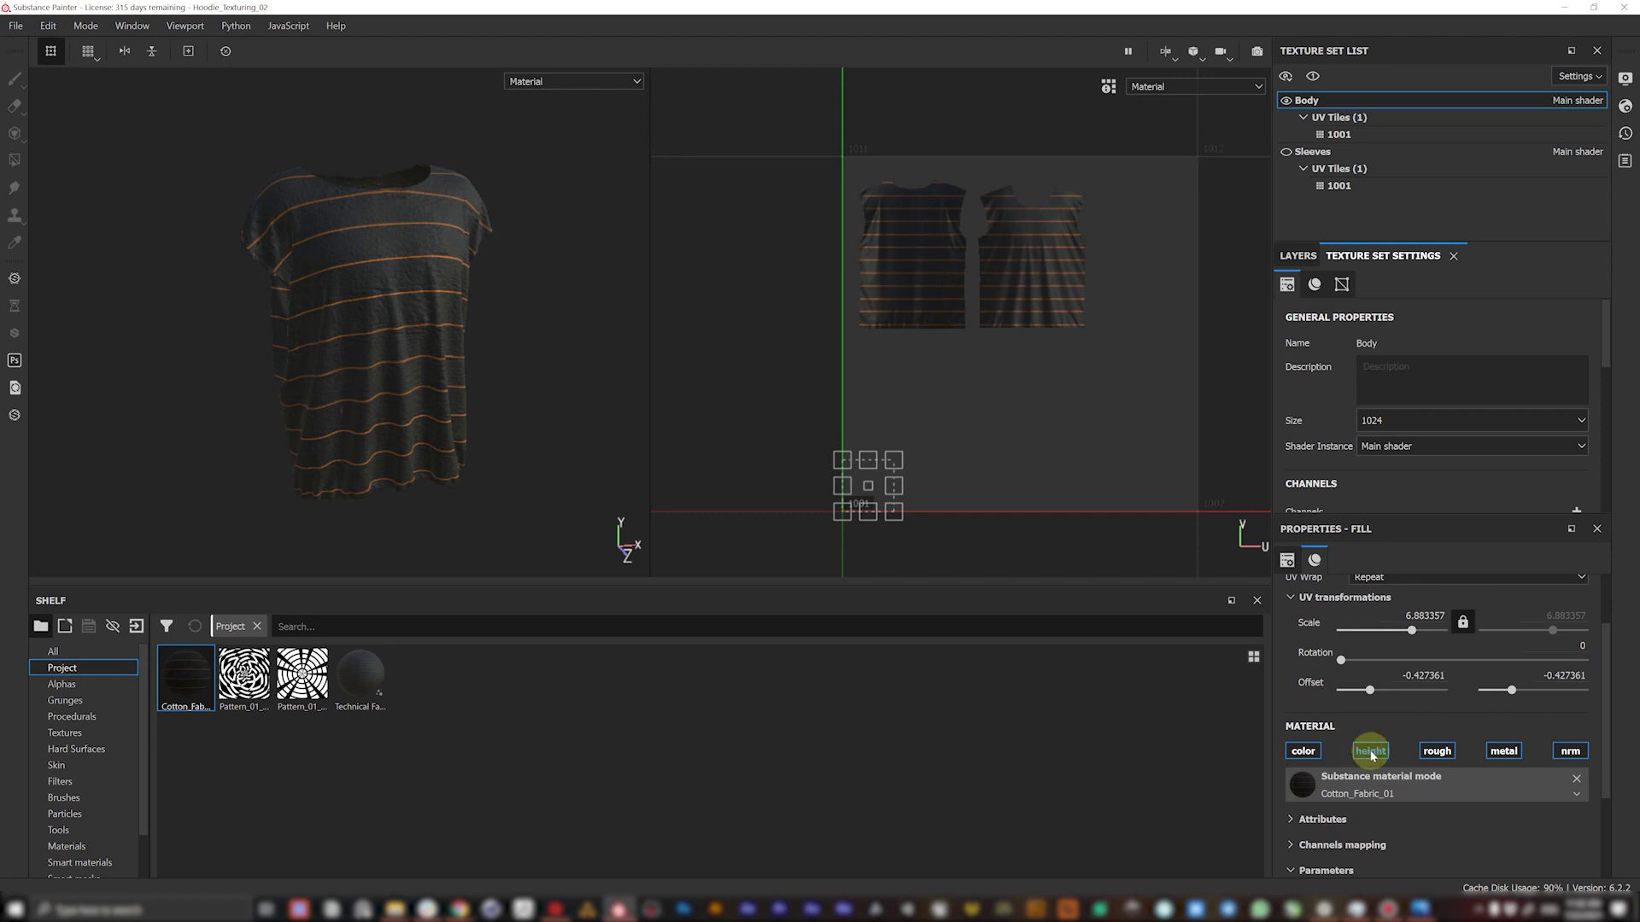
pyautogui.scroll(8, 435, 288)
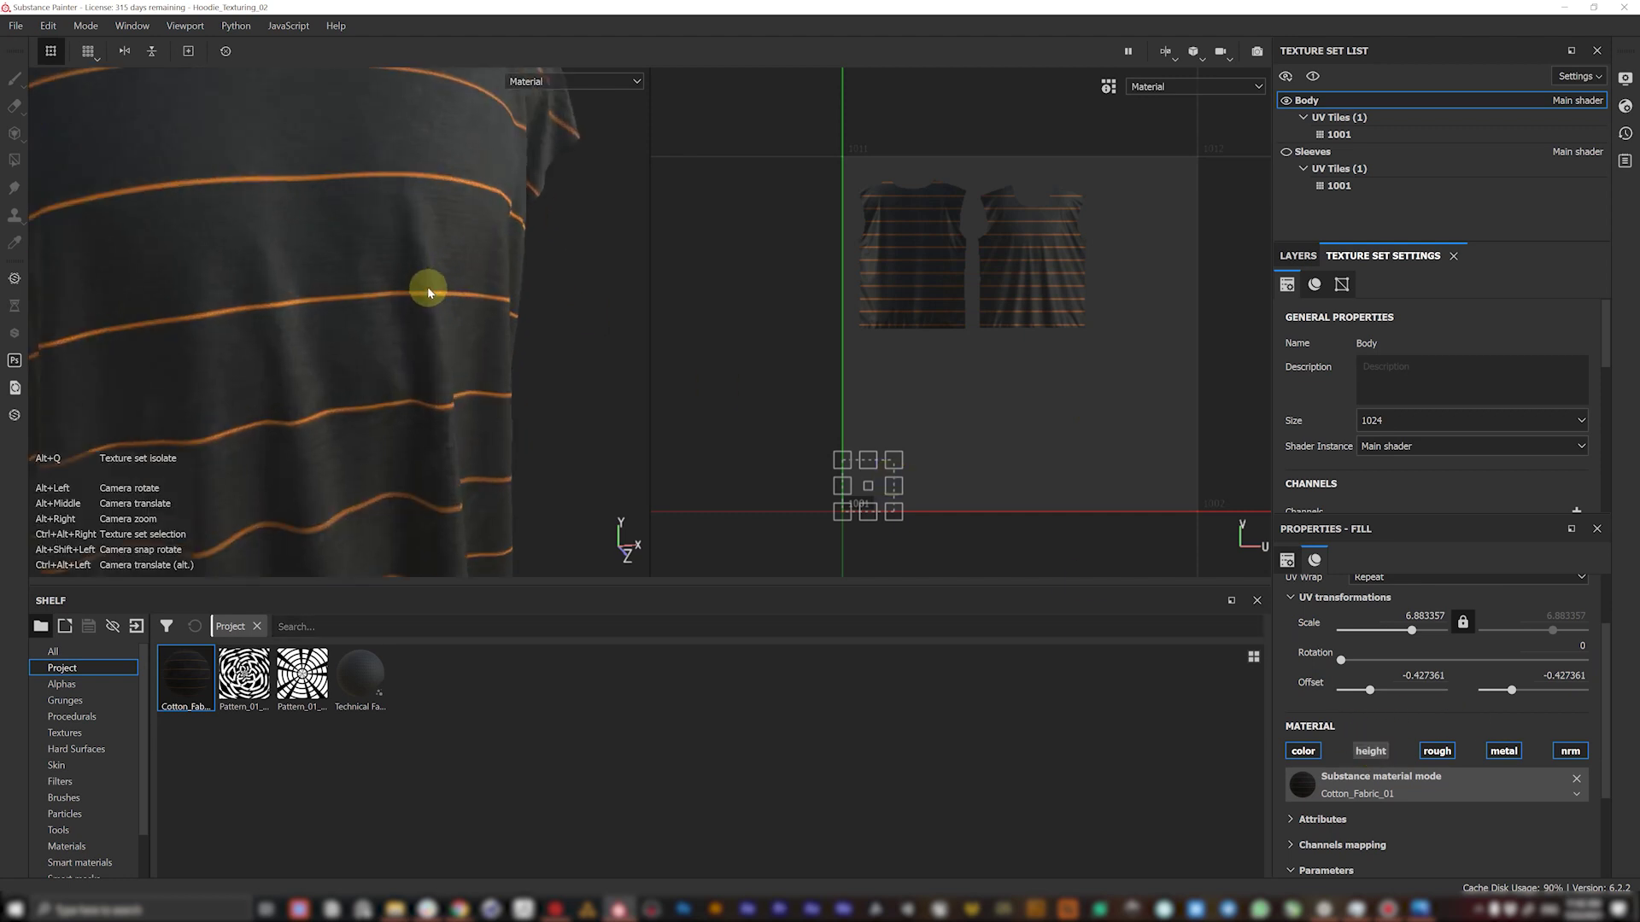
pyautogui.scroll(-3, 408, 278)
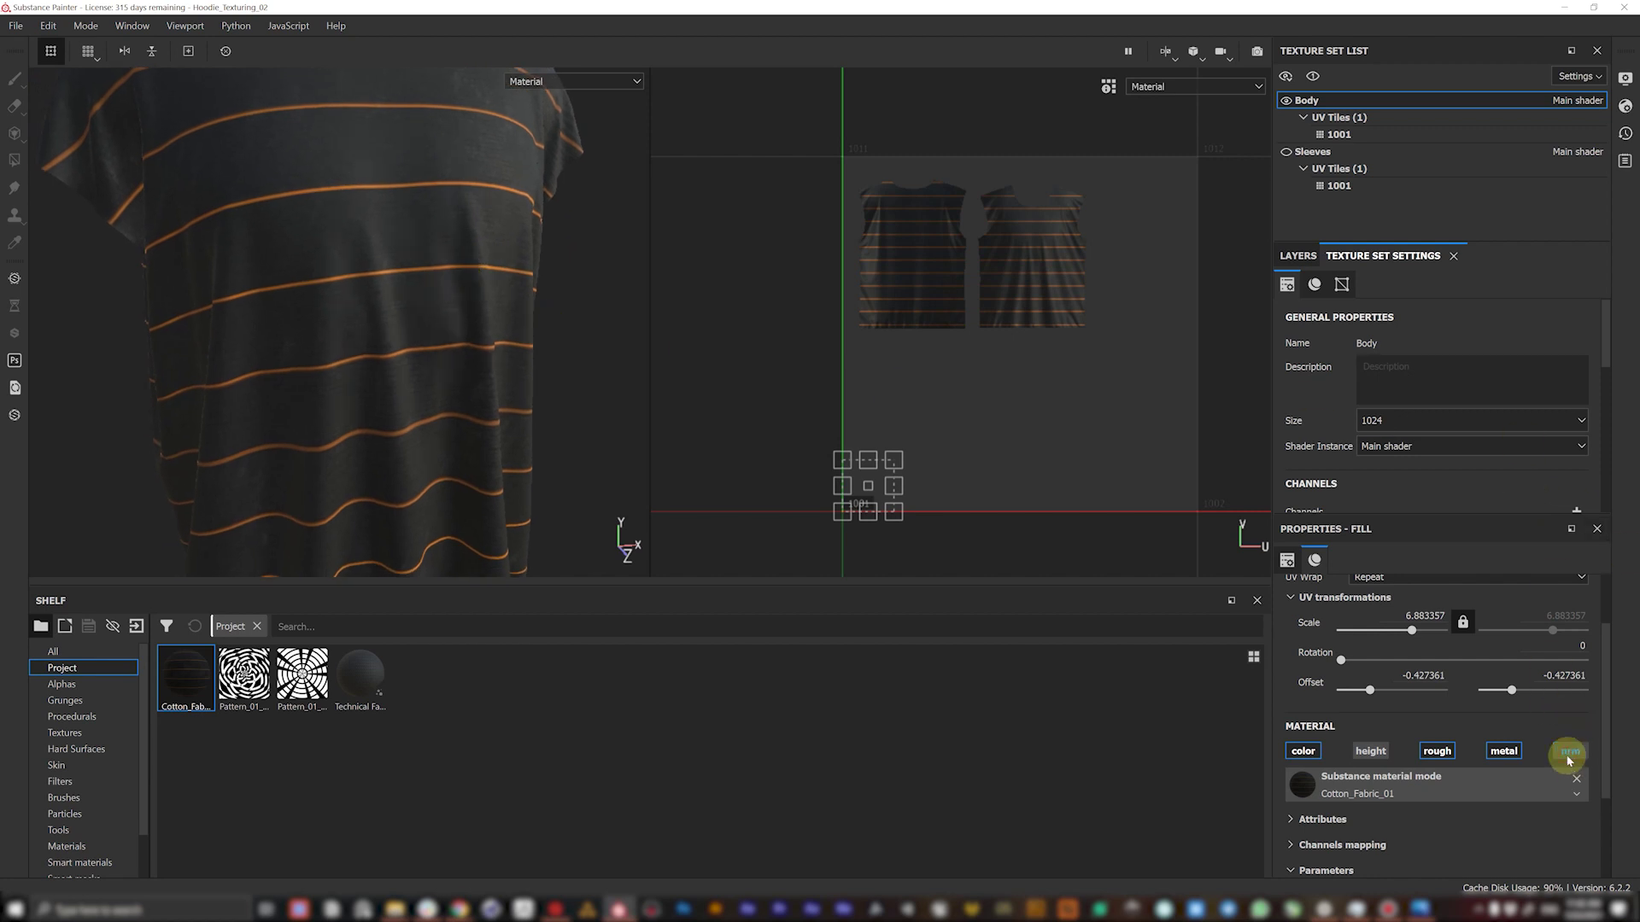
pyautogui.scroll(-2, 538, 459)
pyautogui.scroll(-2, 539, 459)
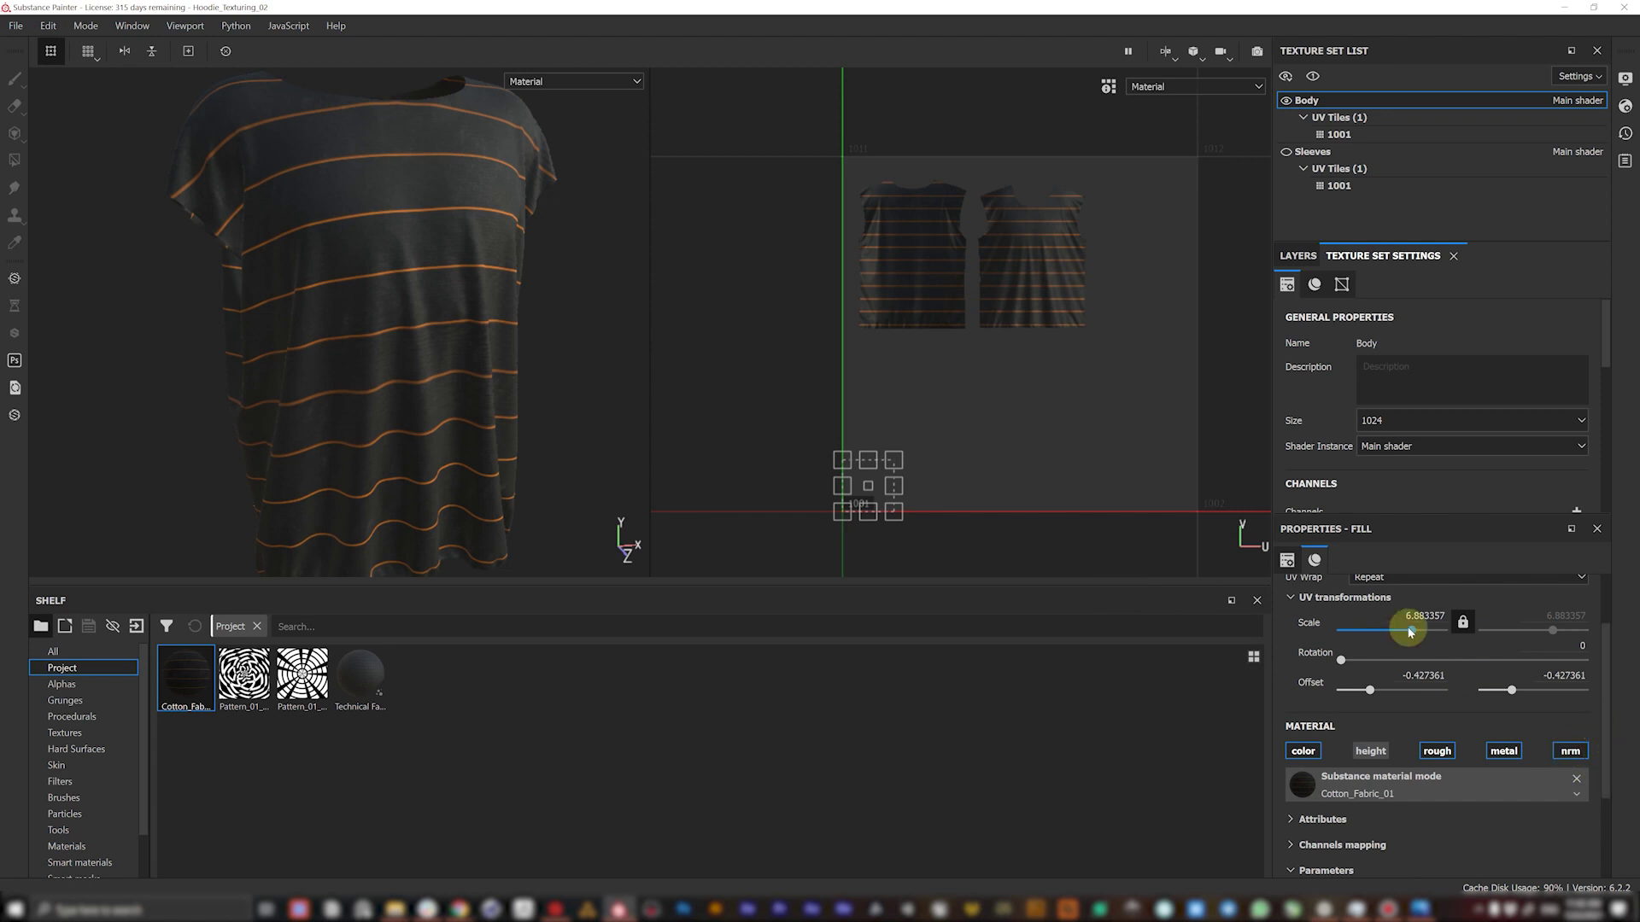
pyautogui.keyDown('alt'); pyautogui.moveTo(508, 307); pyautogui.dragTo(440, 242); pyautogui.keyUp('alt')
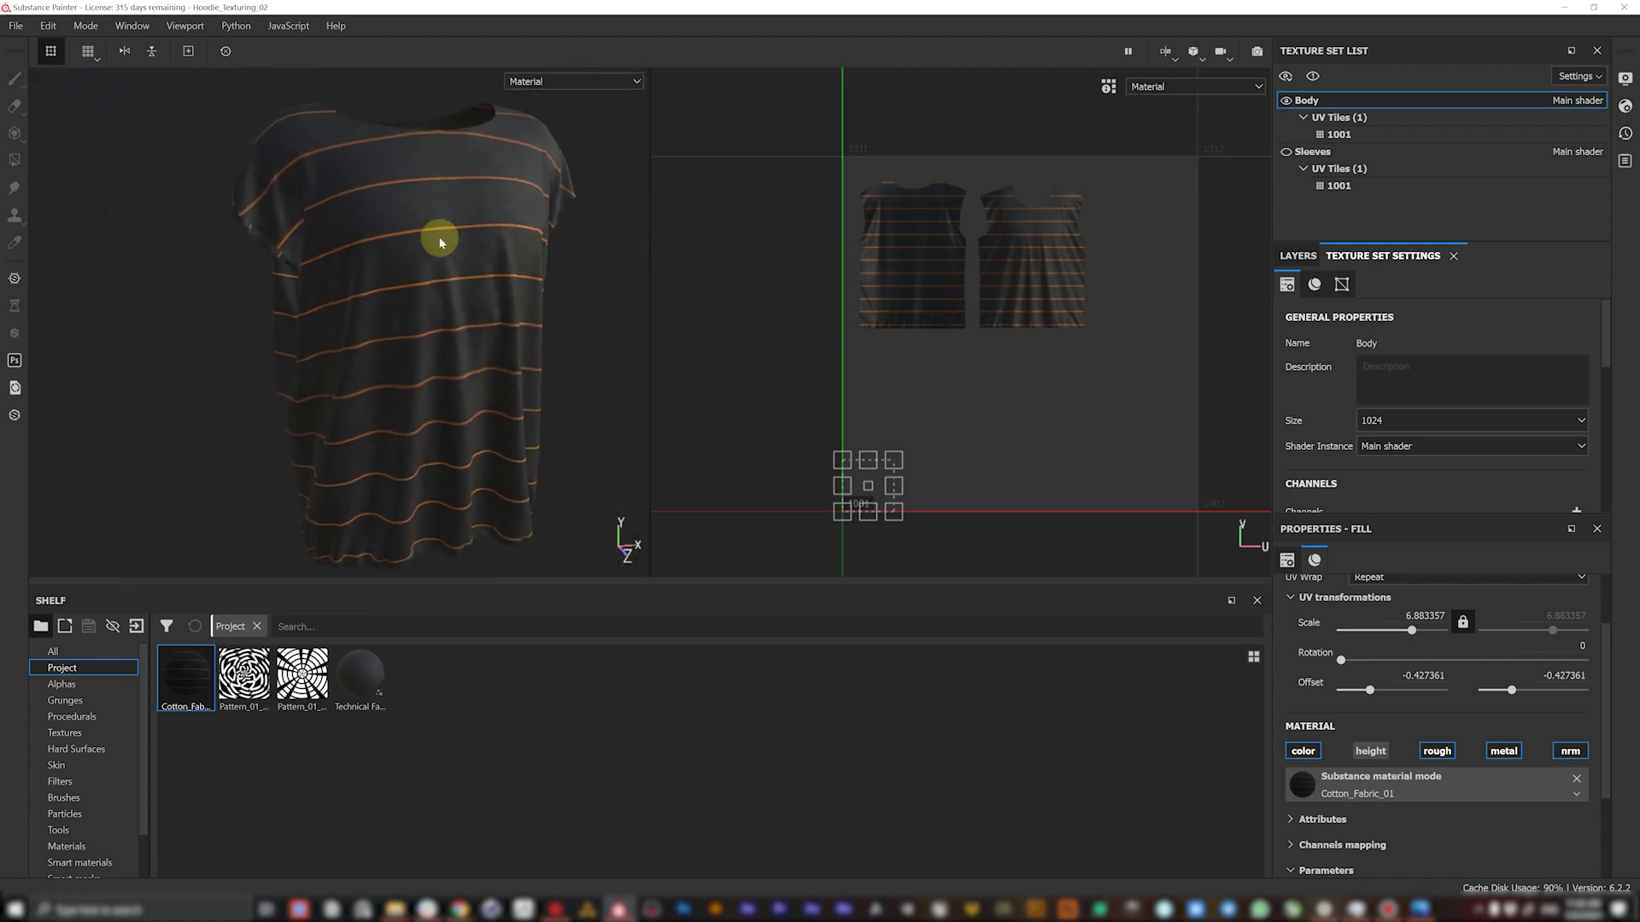
# - Set the Body texture set's size to 2048 and check the stripes on the shirt
pyautogui.click(1378, 419)
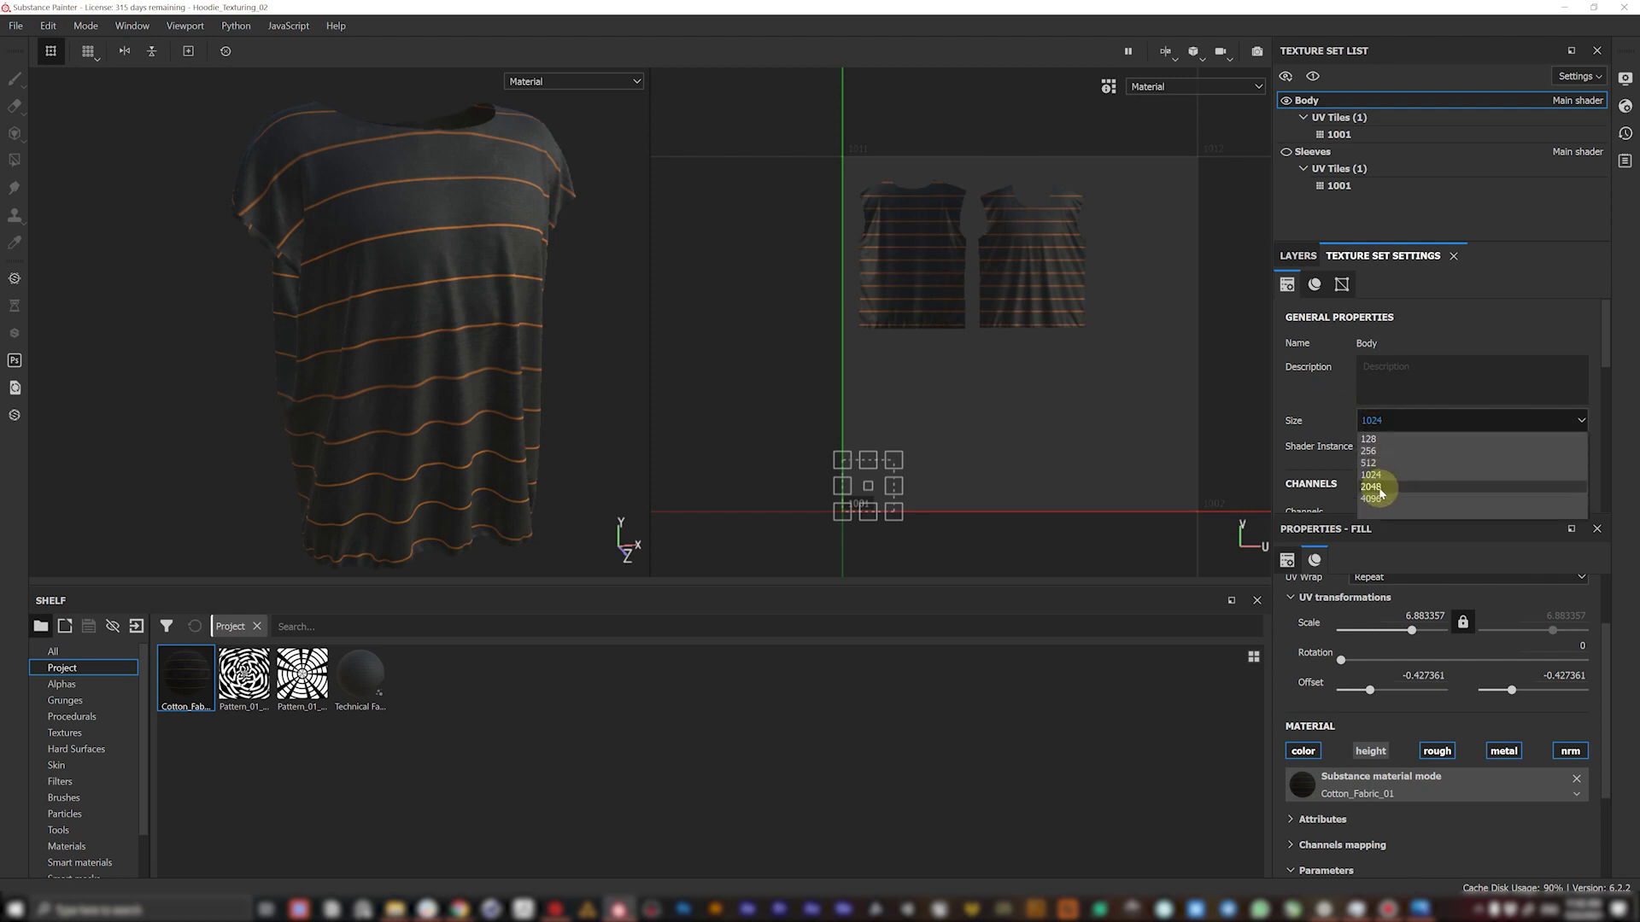
pyautogui.click(1372, 486)
pyautogui.scroll(3, 502, 323)
pyautogui.keyDown('alt'); pyautogui.moveTo(504, 286); pyautogui.dragTo(458, 300); pyautogui.keyUp('alt')
pyautogui.keyDown('alt'); pyautogui.scroll(-3, 455, 291); pyautogui.keyUp('alt')
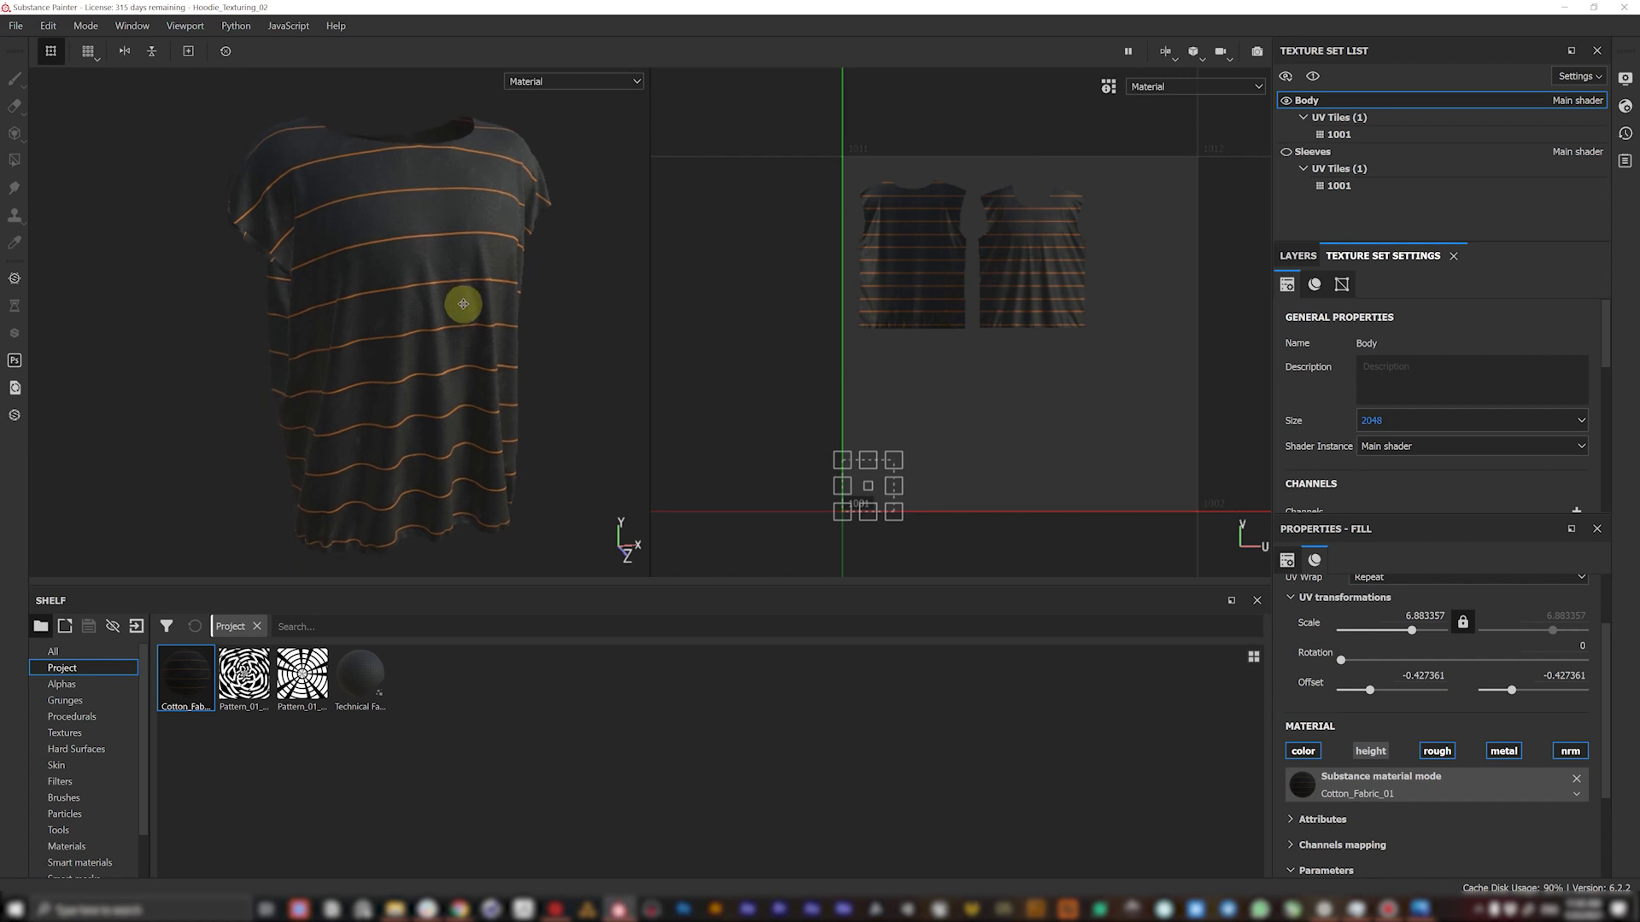
# - Light the scene with the Studio 05 environment and rotate the lighting around the shirt
pyautogui.keyDown('shift'); pyautogui.moveTo(494, 300); pyautogui.dragTo(281, 299, button='right'); pyautogui.keyUp('shift')
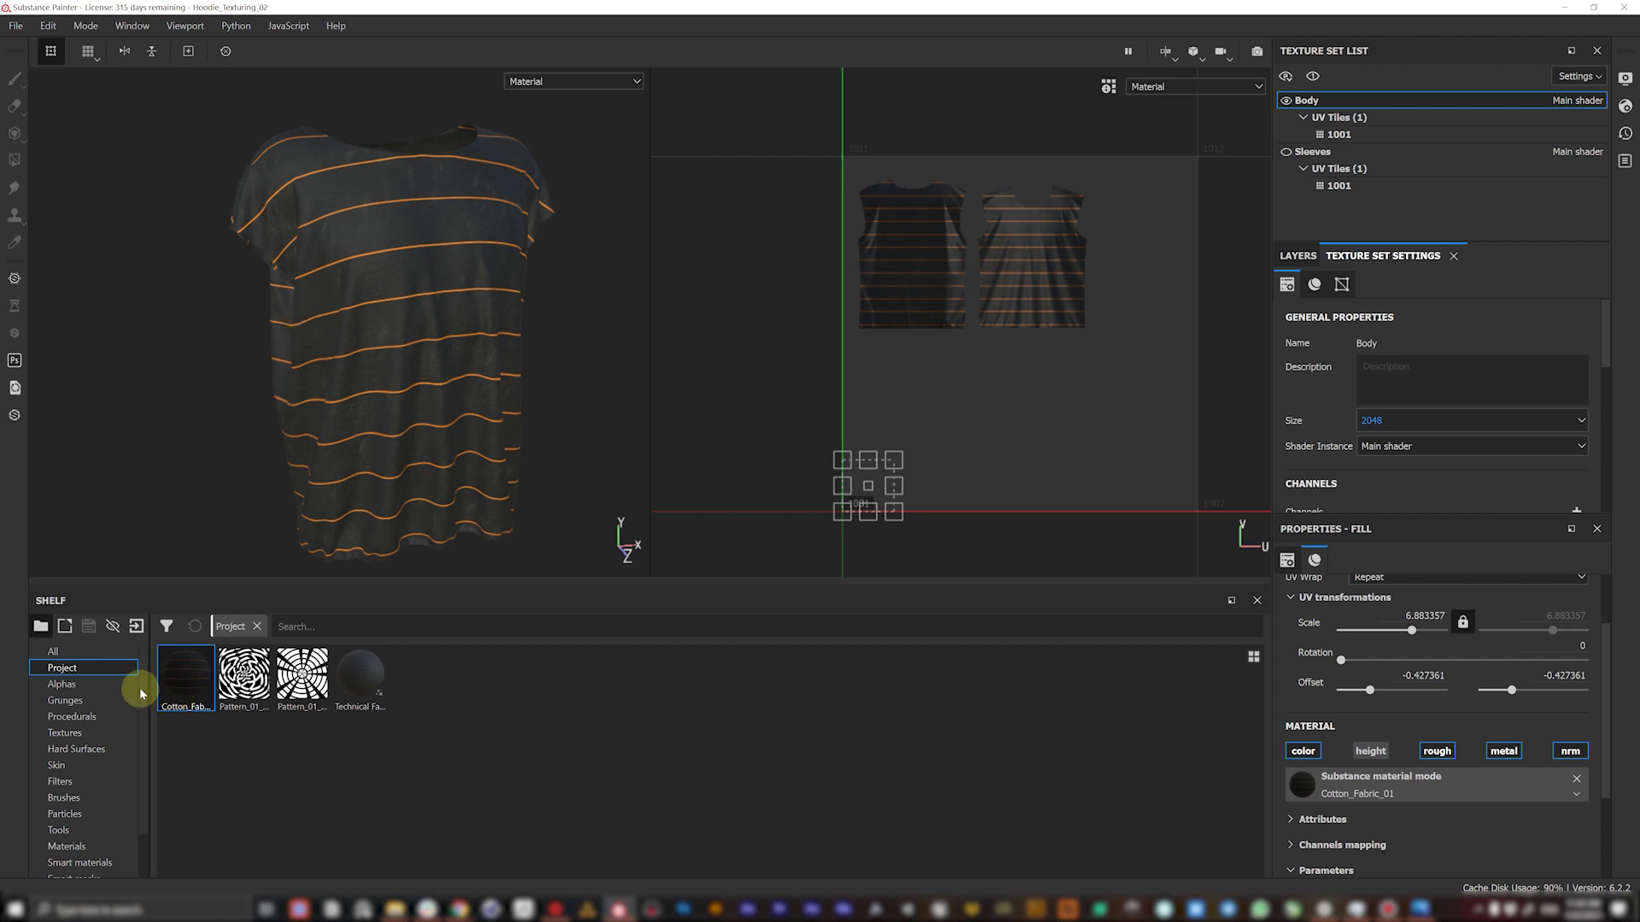
pyautogui.scroll(-1, 147, 716)
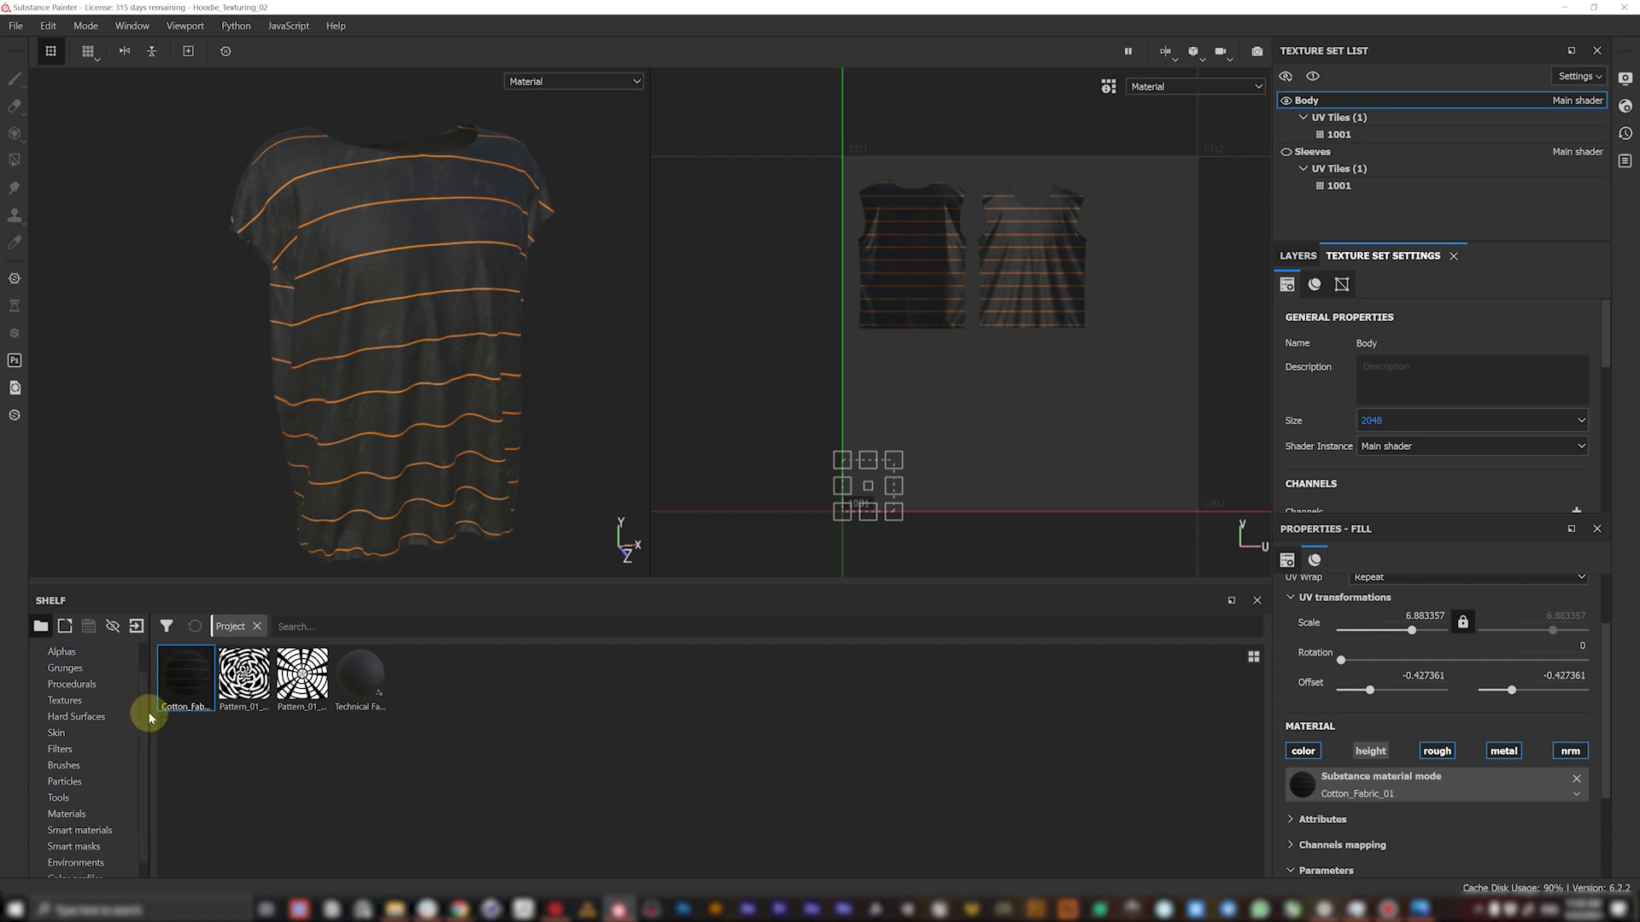
pyautogui.click(85, 847)
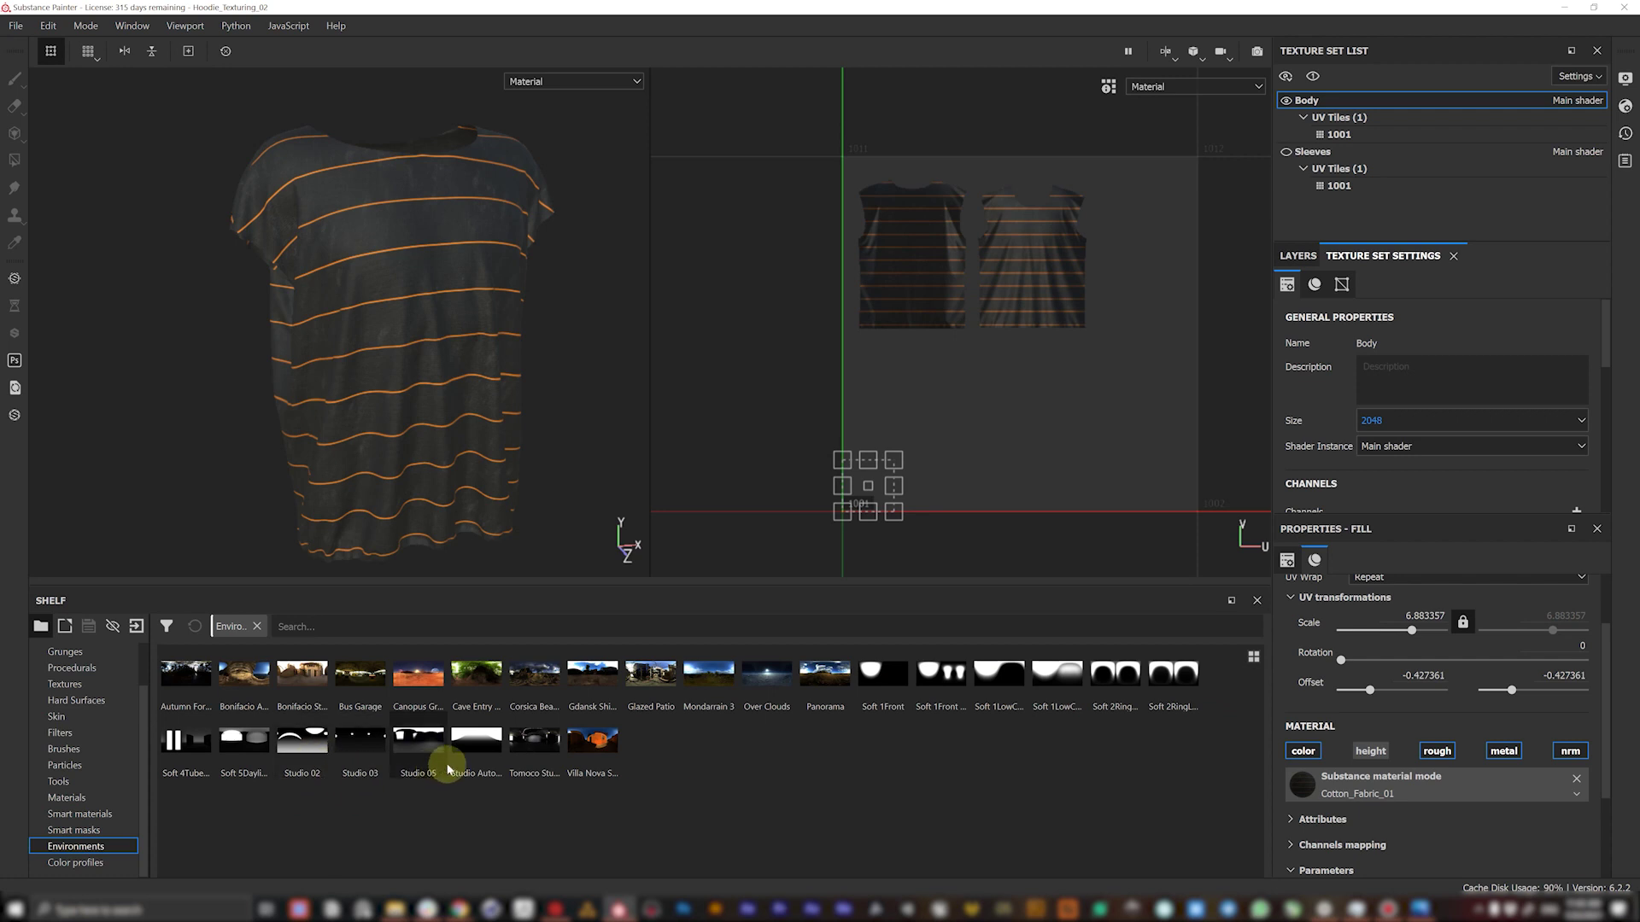
pyautogui.moveTo(440, 753); pyautogui.dragTo(576, 417)
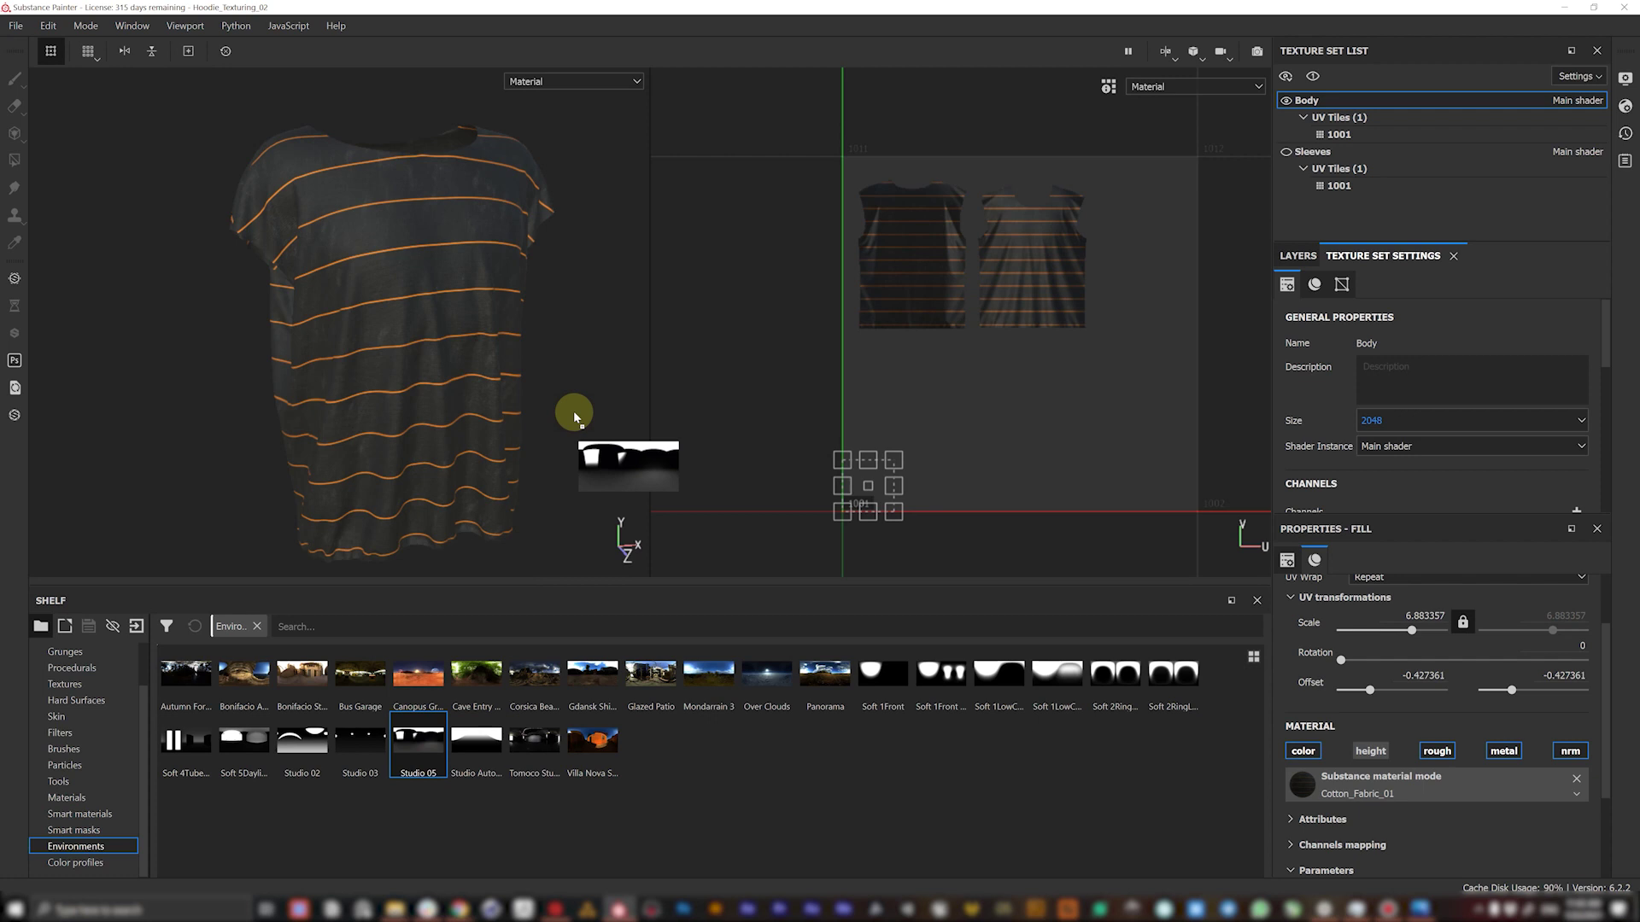
pyautogui.moveTo(574, 417); pyautogui.dragTo(574, 397)
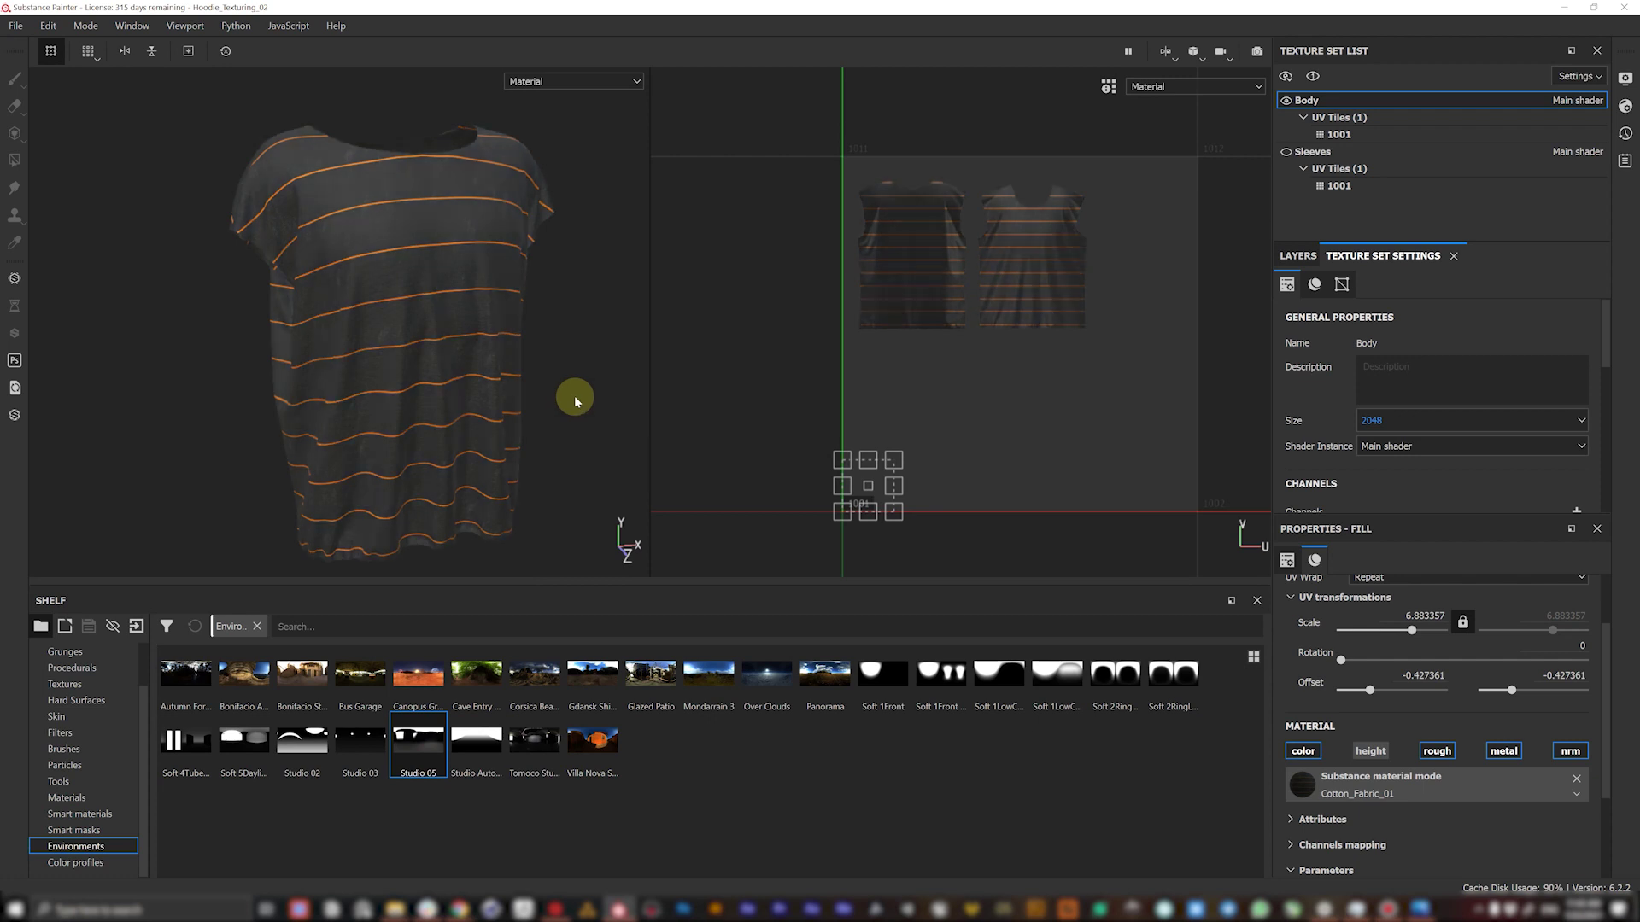
pyautogui.keyDown('shift'); pyautogui.moveTo(560, 385); pyautogui.dragTo(527, 395, button='right'); pyautogui.keyUp('shift')
pyautogui.moveTo(539, 355)
pyautogui.keyDown('alt'); pyautogui.mouseDown()
pyautogui.moveTo(436, 339)
pyautogui.moveTo(450, 325)
pyautogui.moveTo(513, 337)
pyautogui.mouseUp(); pyautogui.keyUp('alt')
pyautogui.keyDown('alt'); pyautogui.moveTo(462, 416); pyautogui.dragTo(396, 326); pyautogui.keyUp('alt')
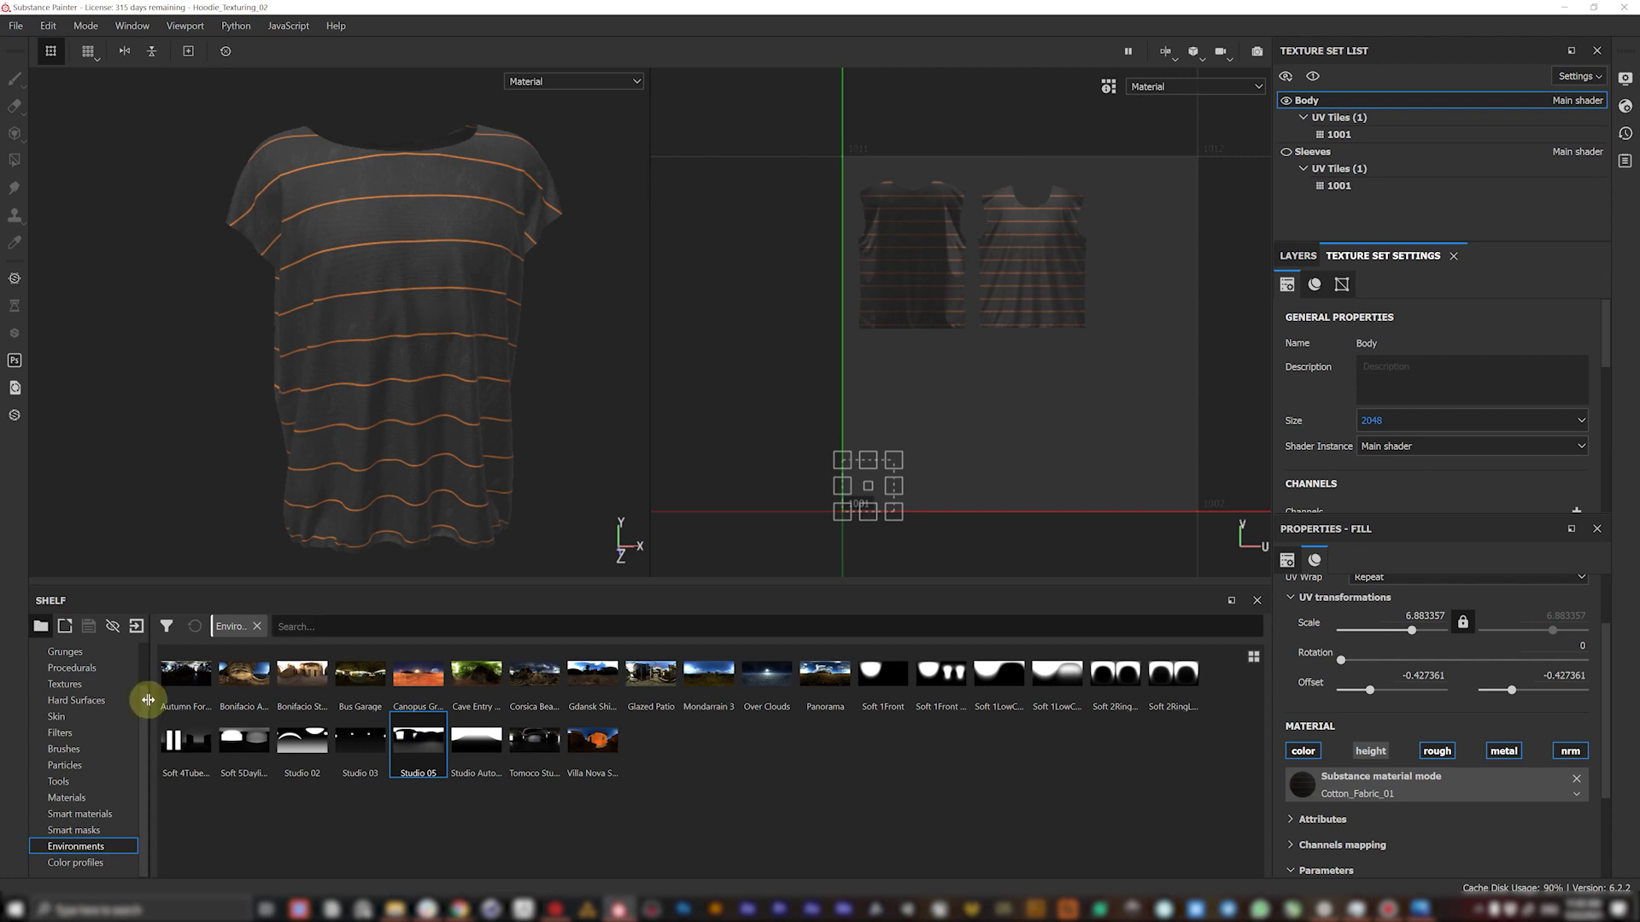
# - Apply the Fabric UCP smart material to the Body and show the Body's layer stack
pyautogui.click(74, 800)
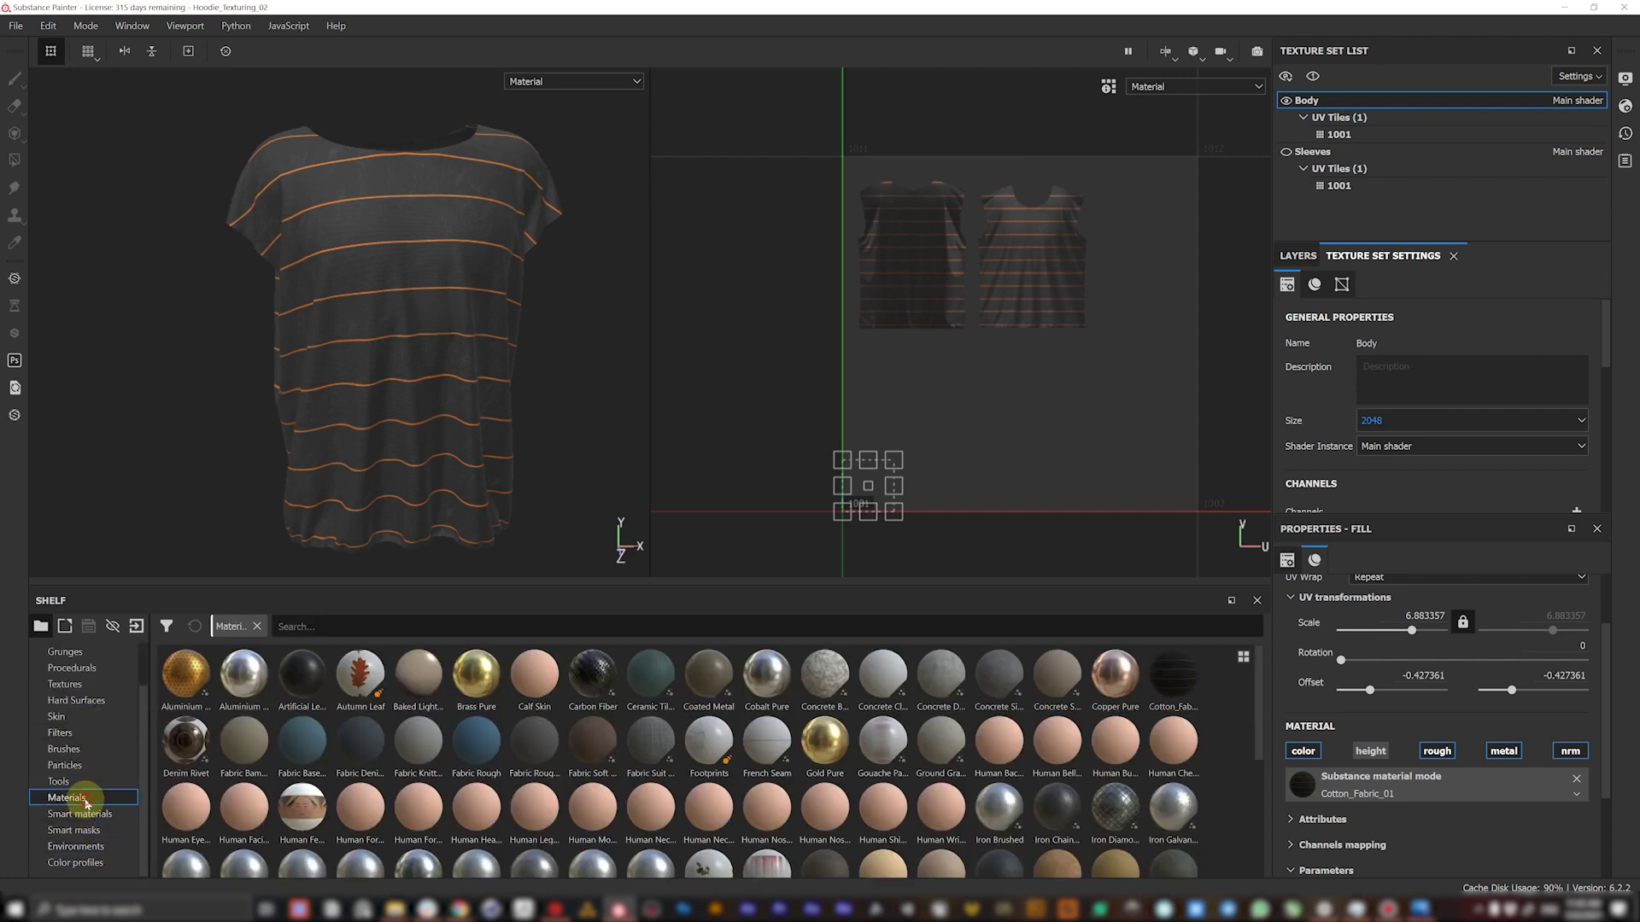
pyautogui.click(77, 815)
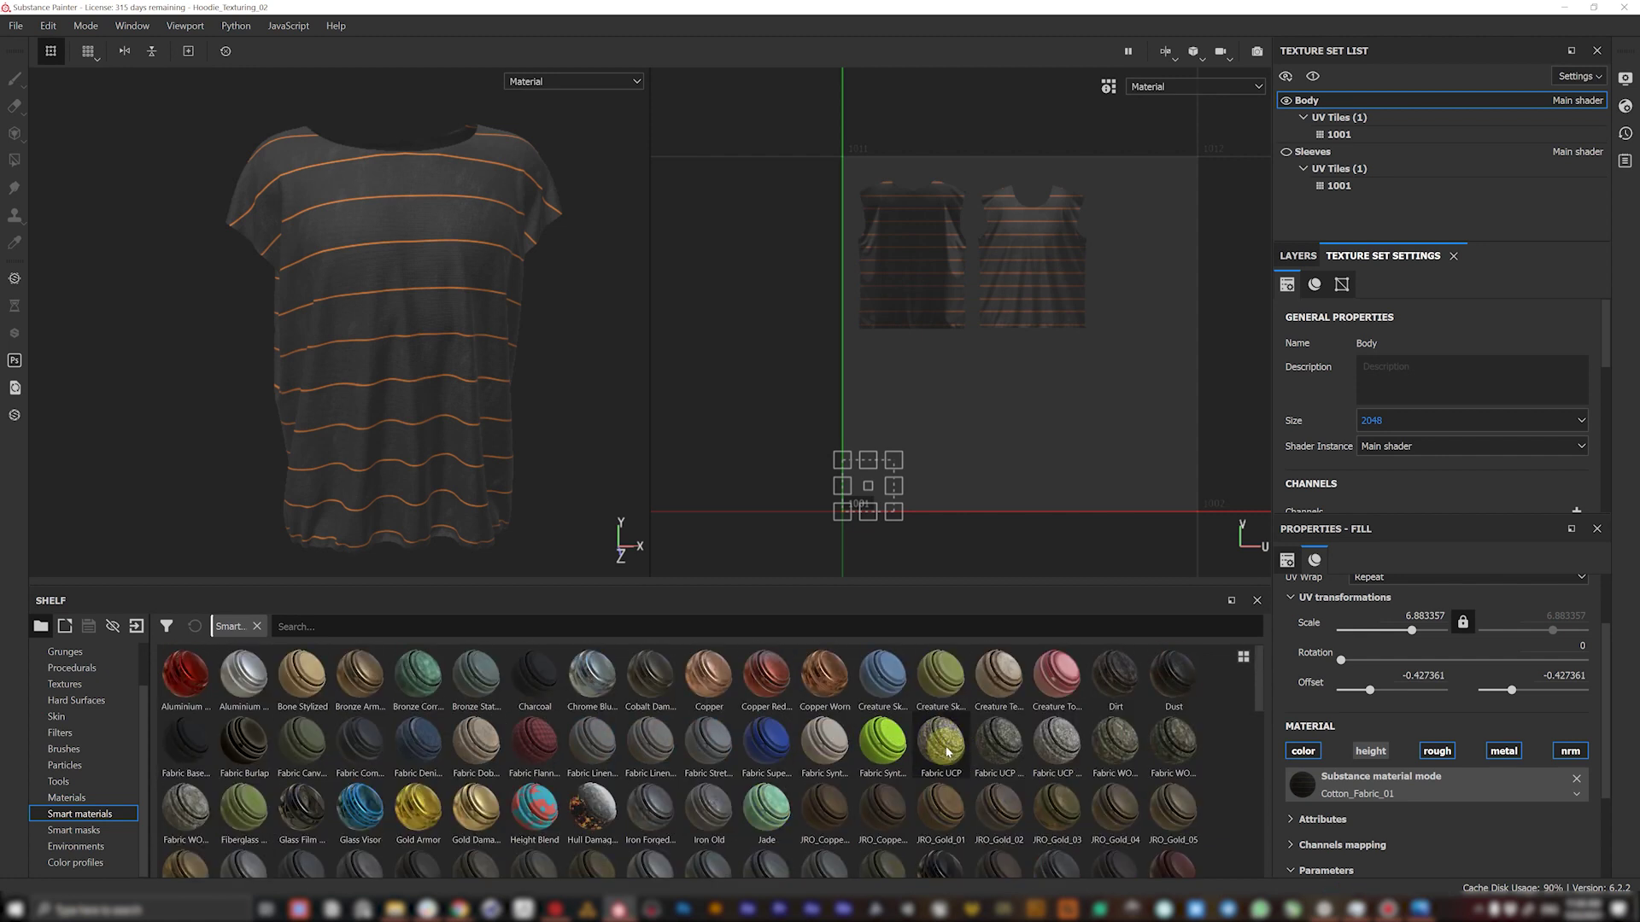
pyautogui.moveTo(947, 751)
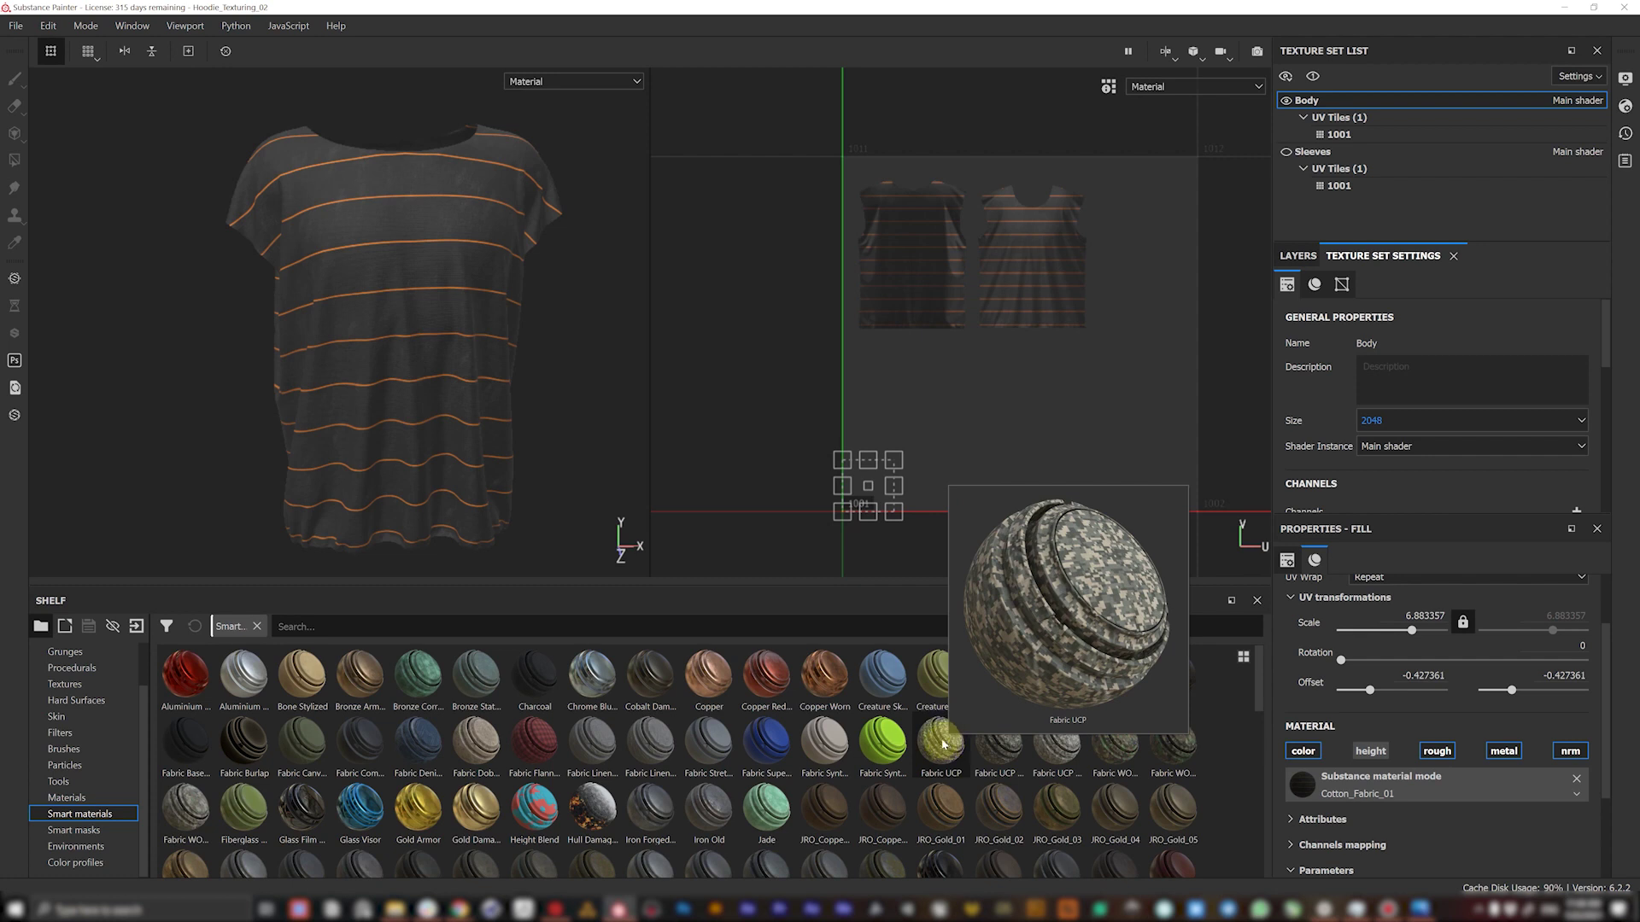
pyautogui.moveTo(952, 758); pyautogui.dragTo(417, 309)
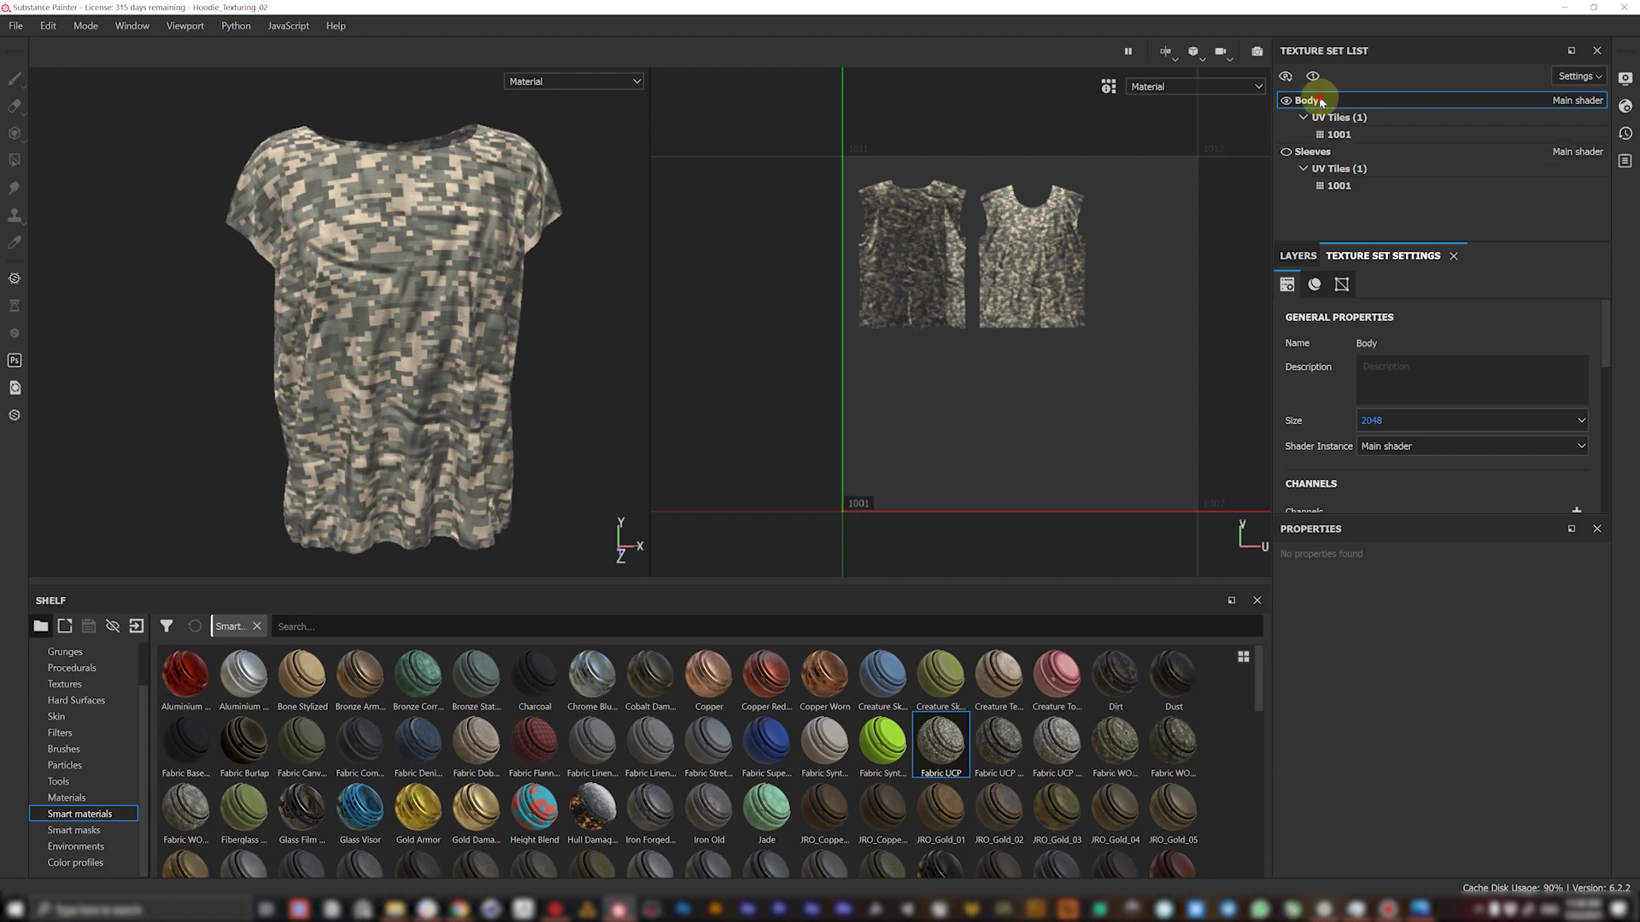
pyautogui.click(1299, 256)
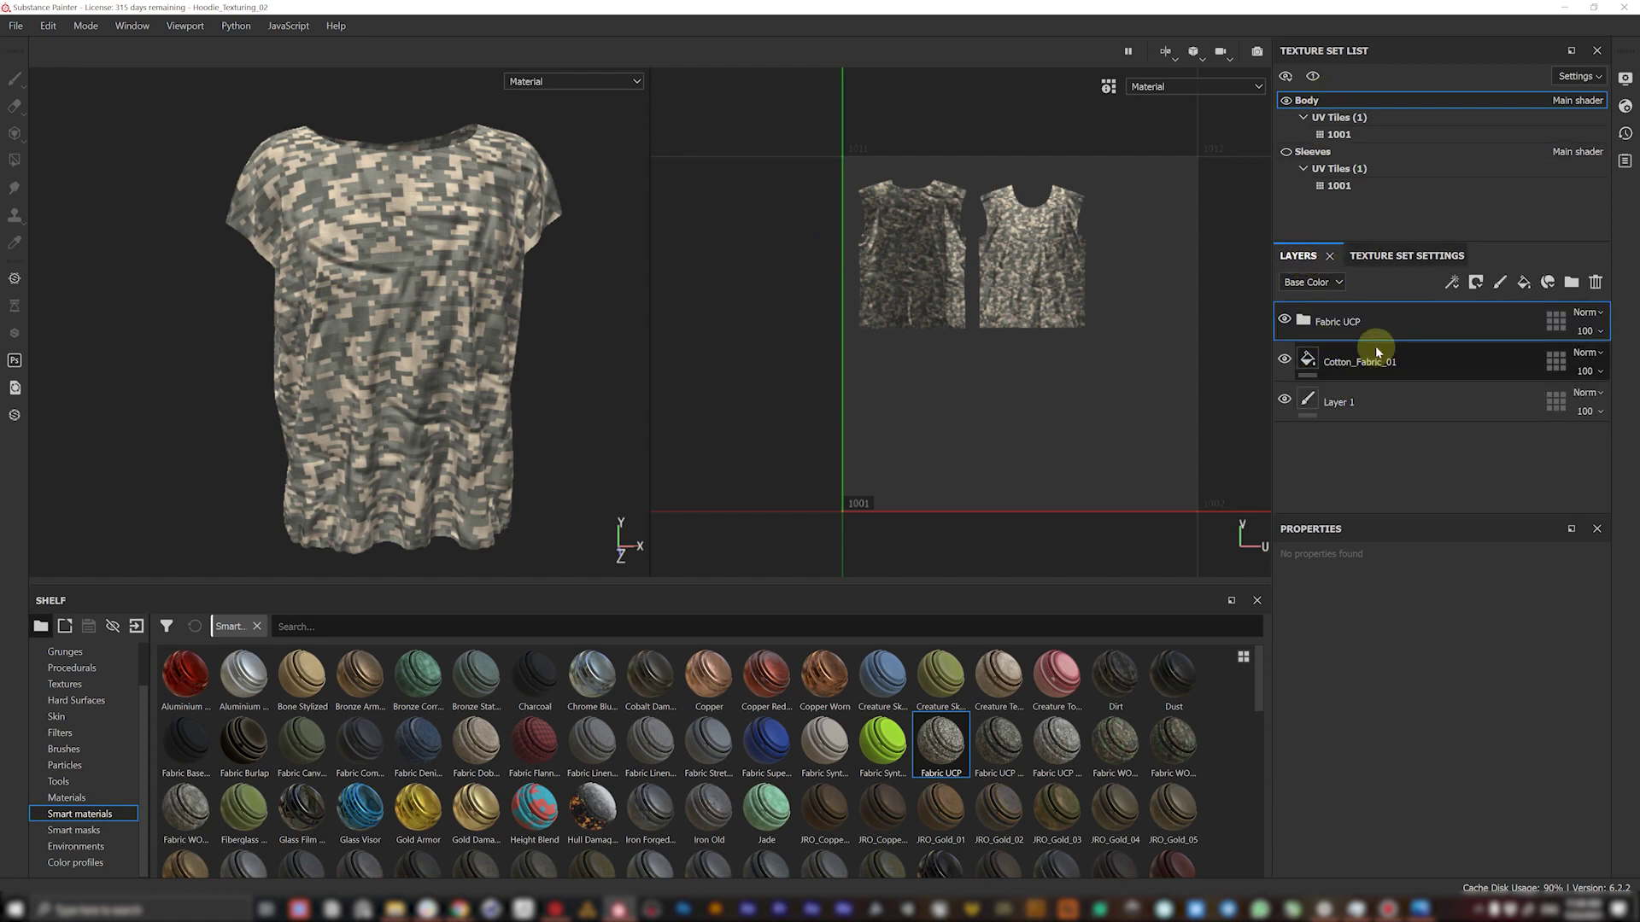
pyautogui.moveTo(411, 285)
pyautogui.keyDown('alt'); pyautogui.mouseDown()
pyautogui.moveTo(403, 274)
pyautogui.moveTo(411, 293)
pyautogui.moveTo(427, 274)
pyautogui.mouseUp(); pyautogui.keyUp('alt')
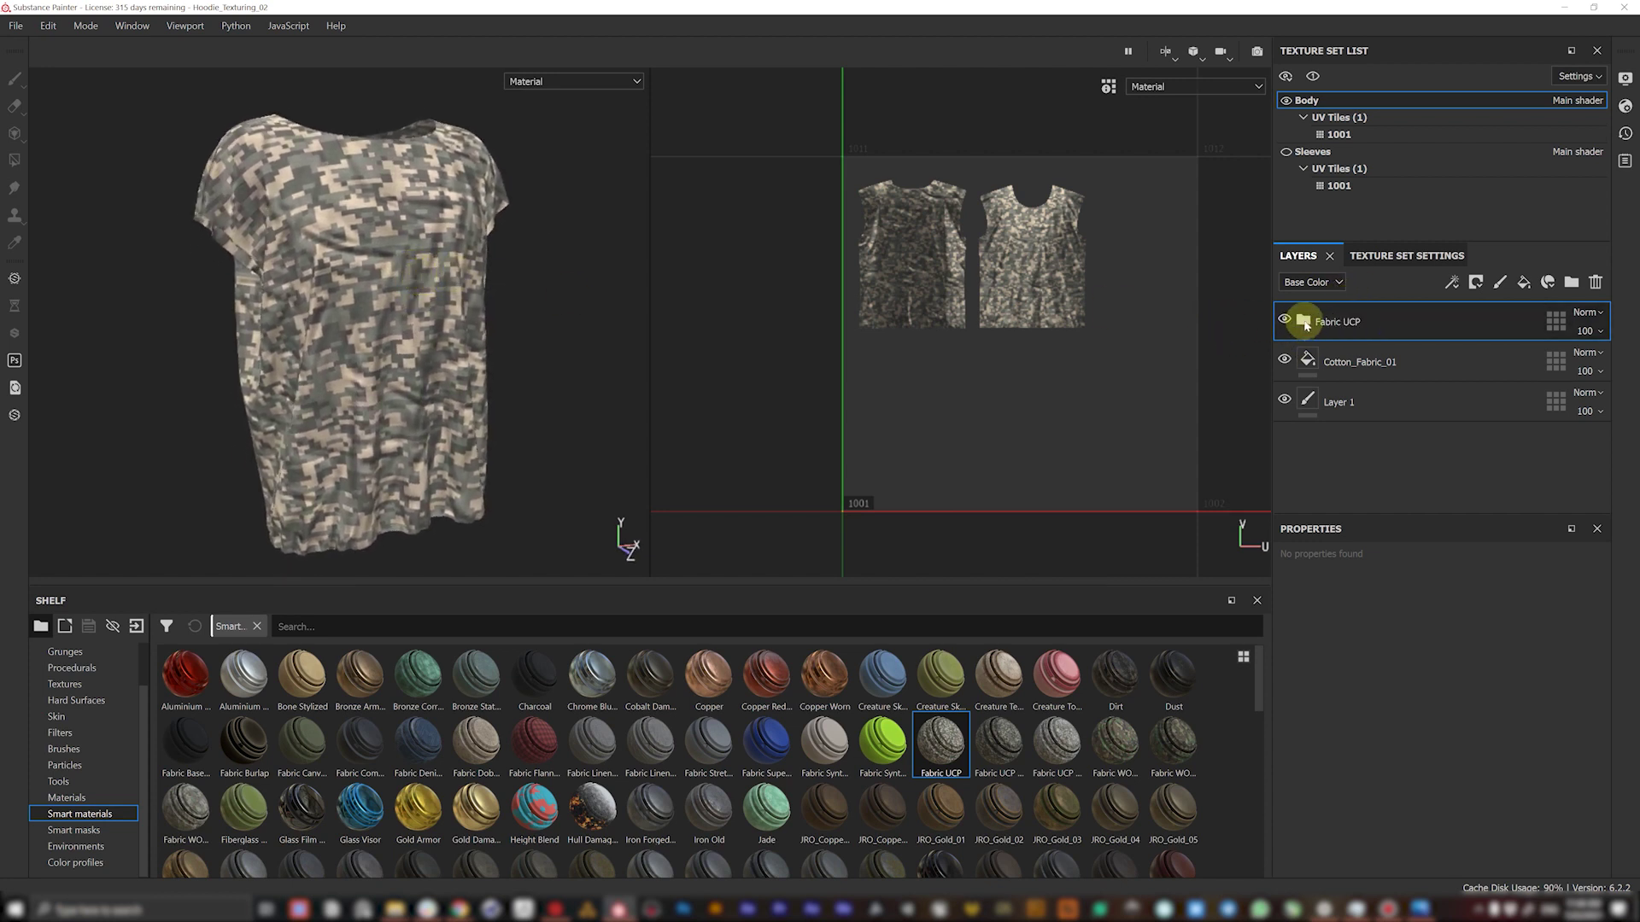
# - Expand the Fabric UCP folder and hide its Folds subfolder
pyautogui.click(1304, 322)
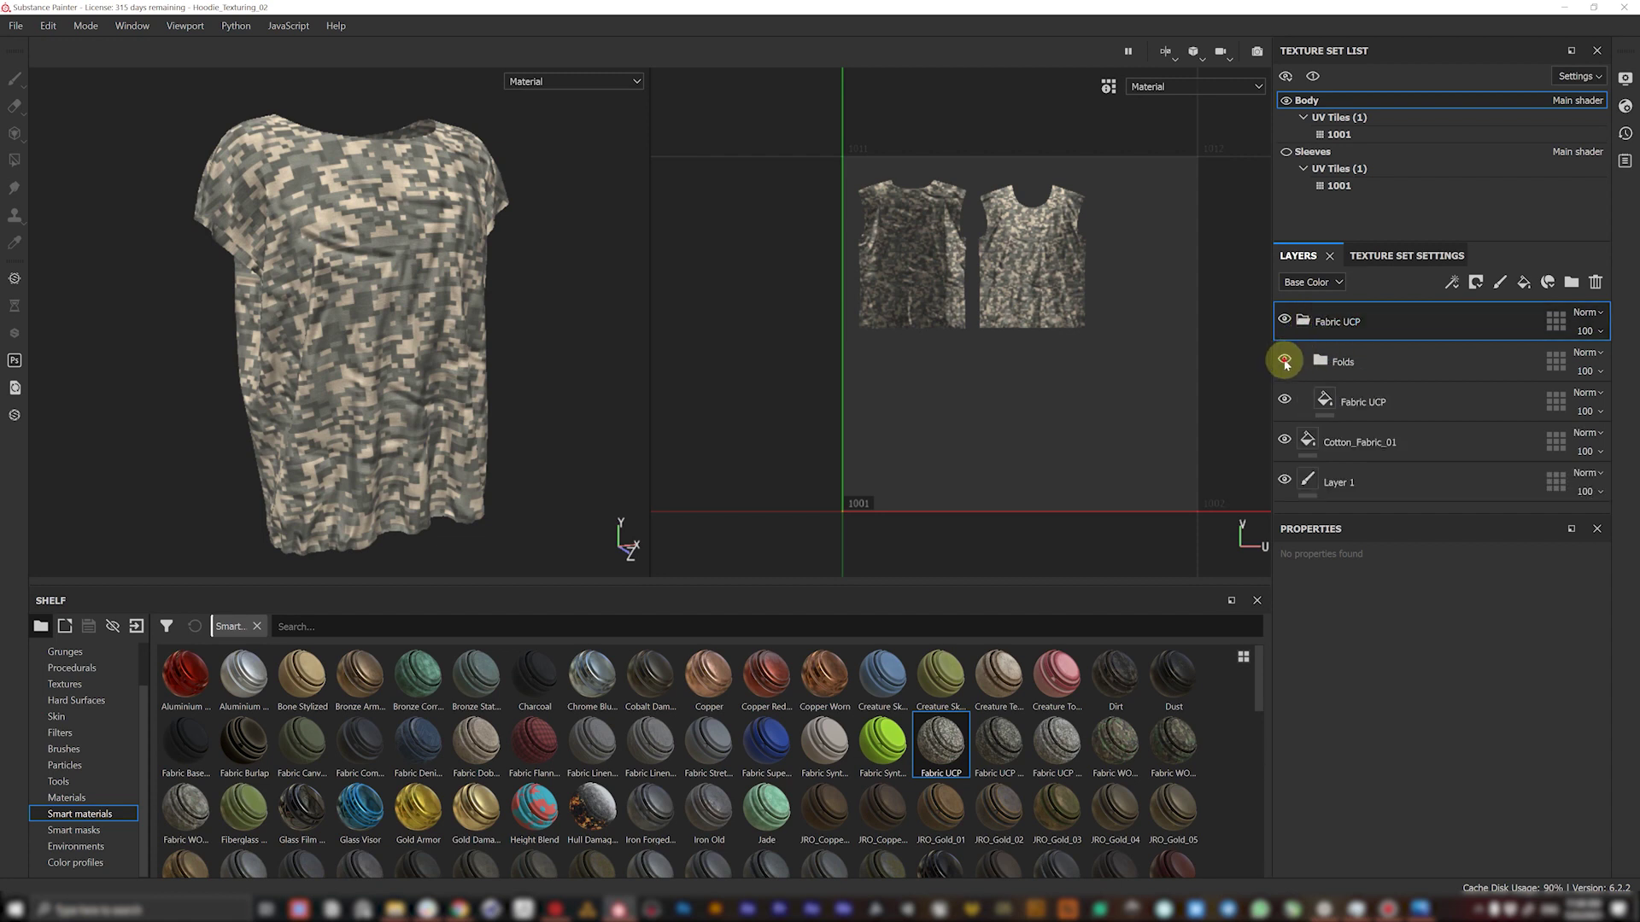
pyautogui.click(1284, 360)
pyautogui.click(1421, 403)
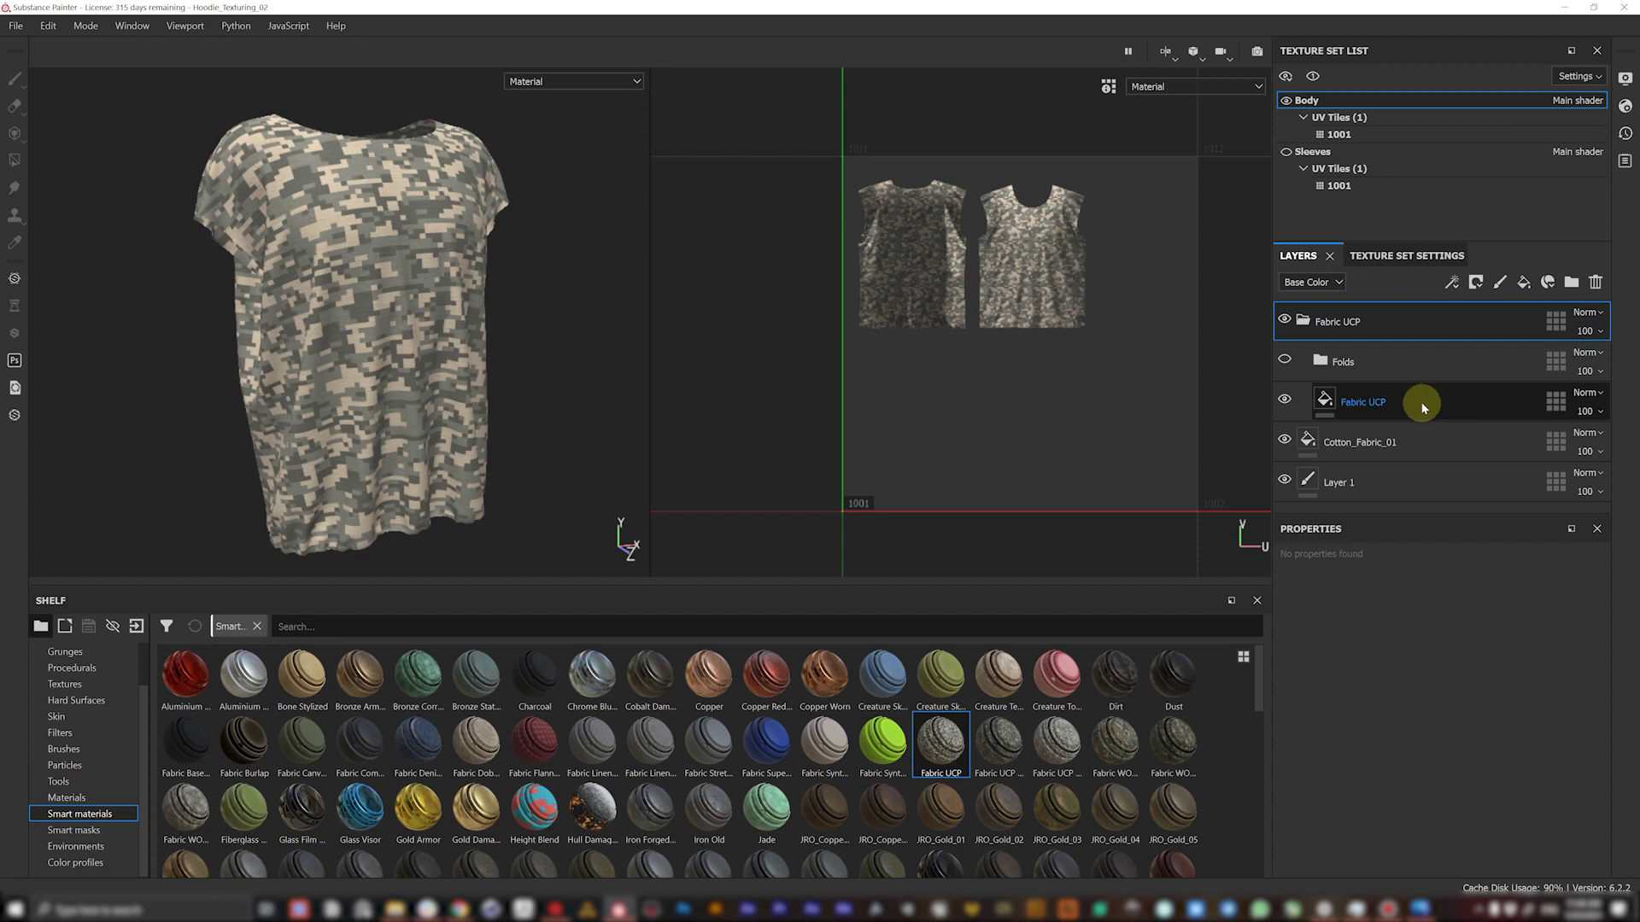
# - Set the Fabric UCP folder's Base Color blending mode to Hard light and inspect the blended pattern on the shirt
pyautogui.click(1572, 329)
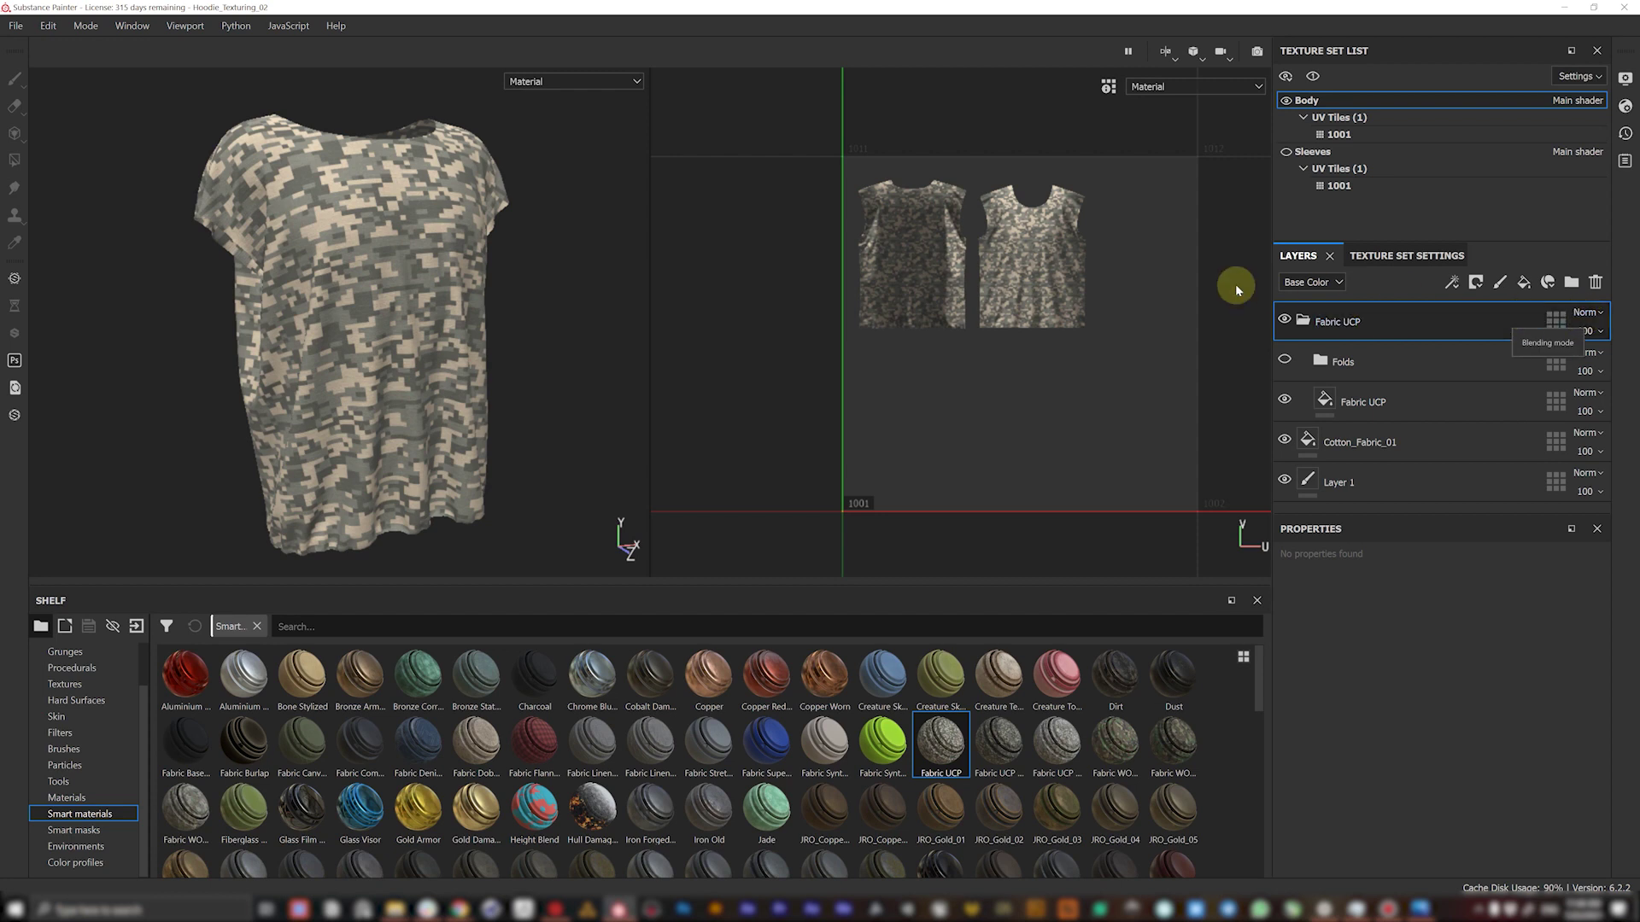
pyautogui.click(1585, 314)
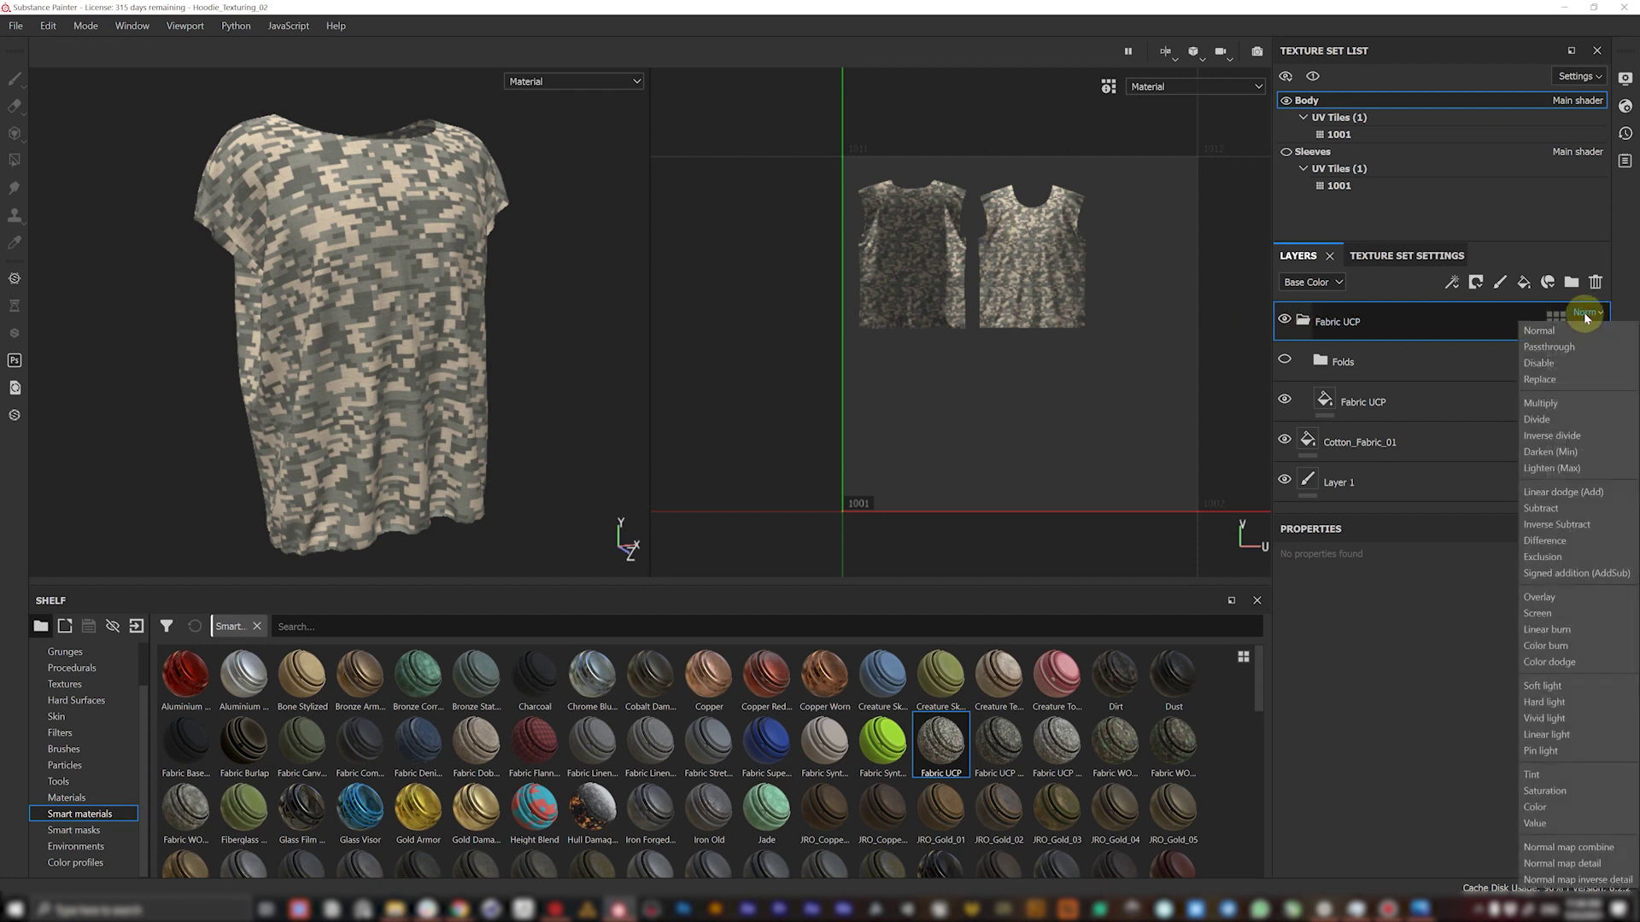
pyautogui.click(1539, 330)
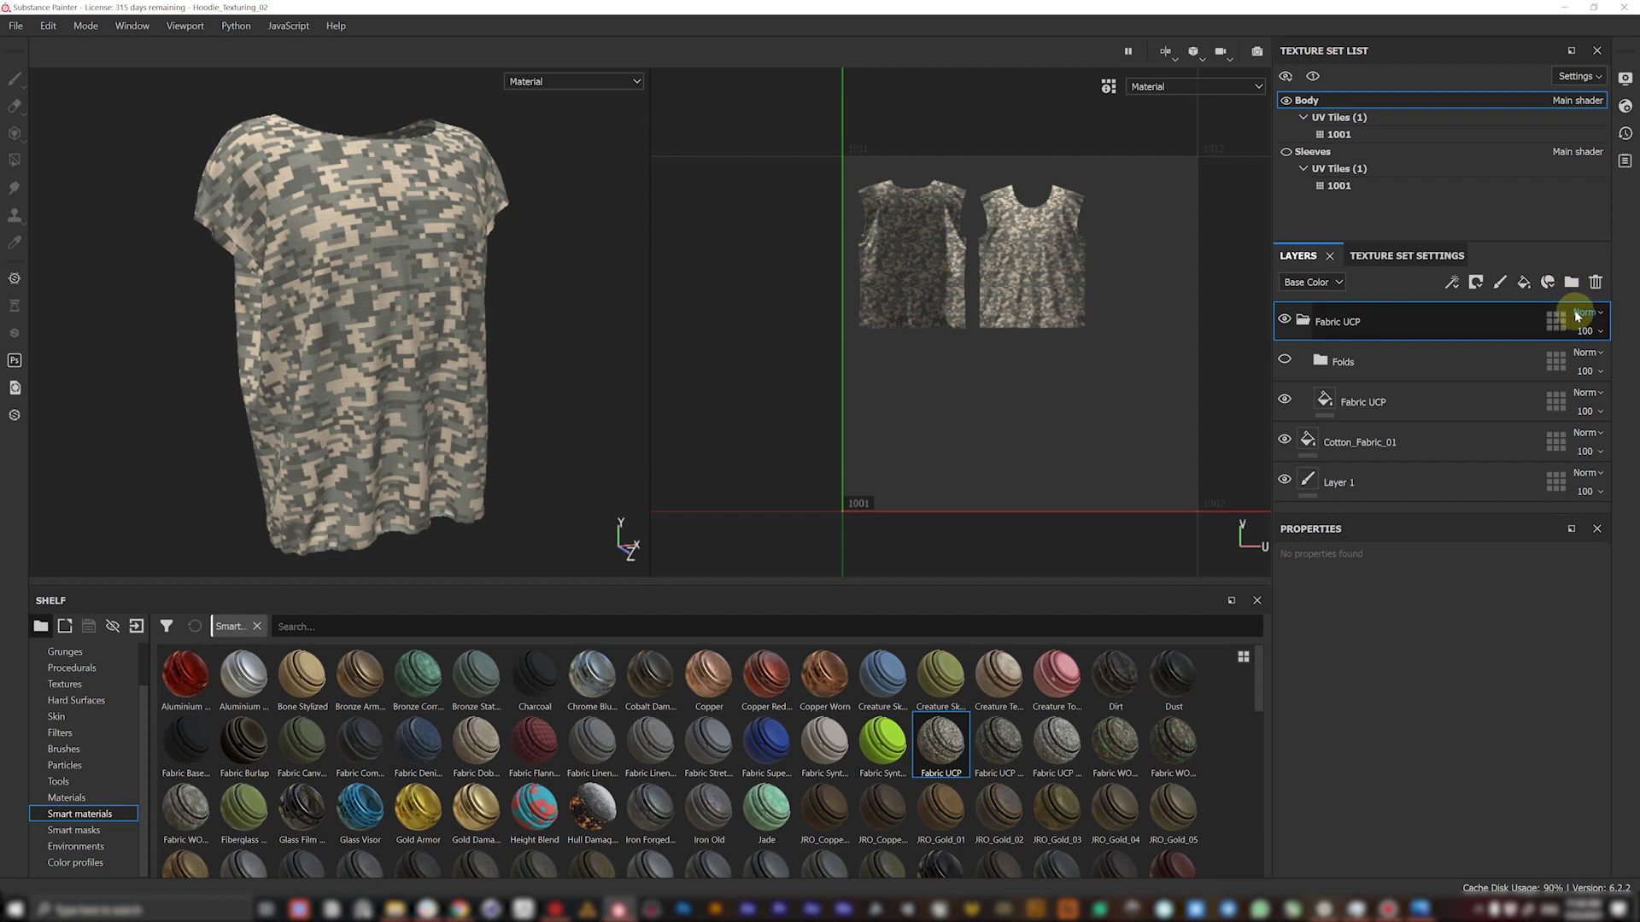
pyautogui.click(1587, 315)
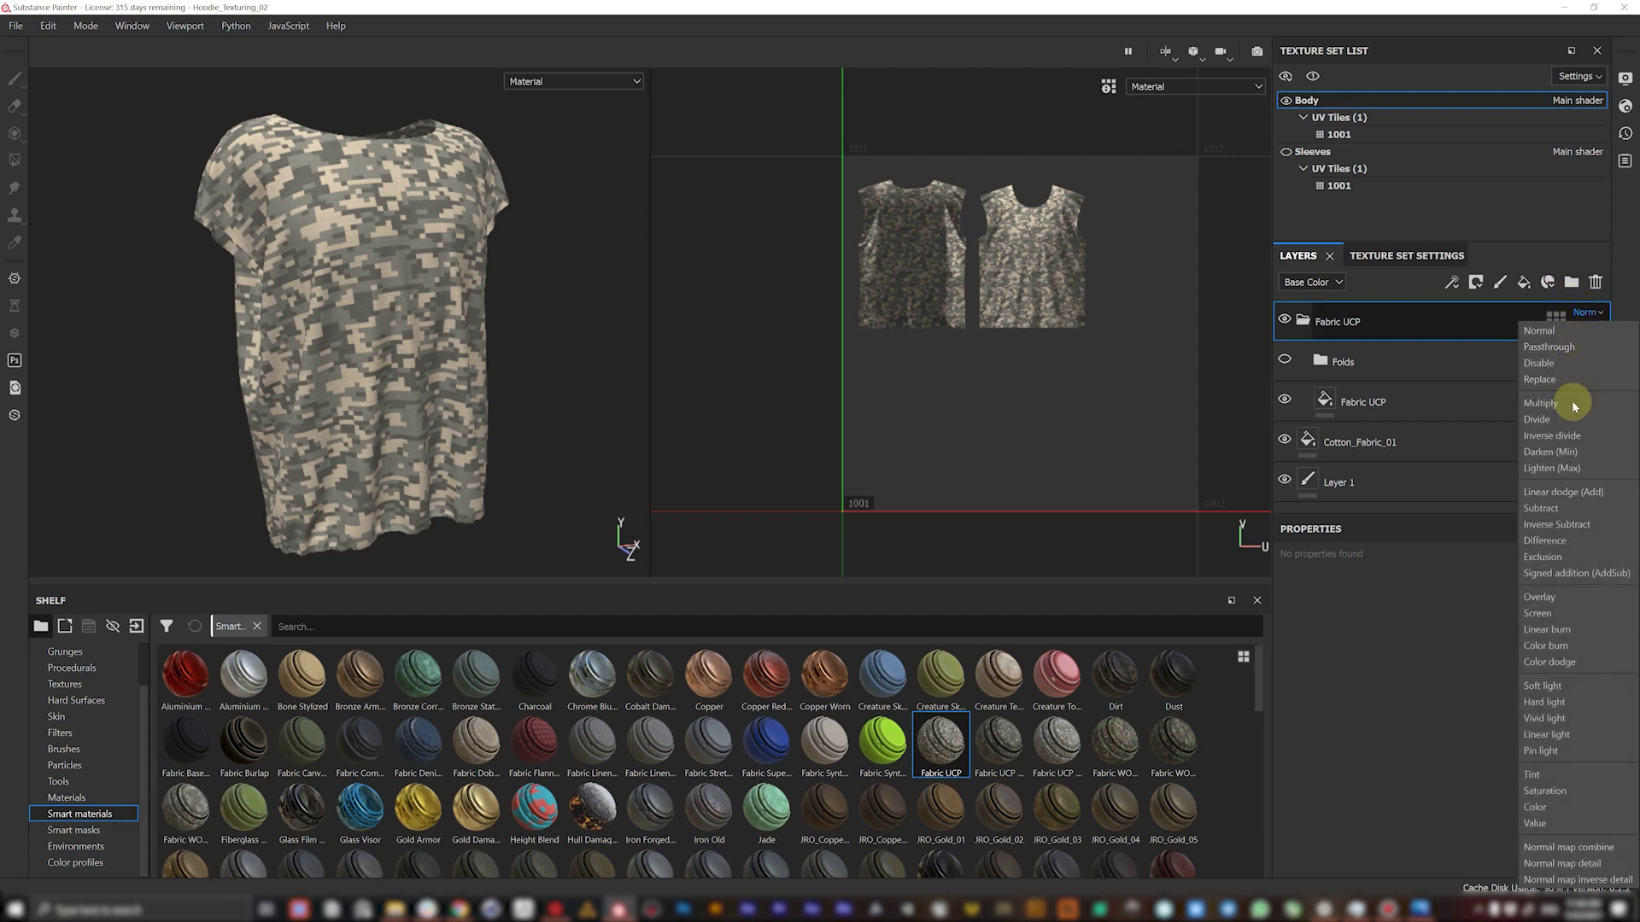
pyautogui.click(1554, 703)
pyautogui.keyDown('alt'); pyautogui.moveTo(461, 396); pyautogui.dragTo(341, 250, button='right'); pyautogui.keyUp('alt')
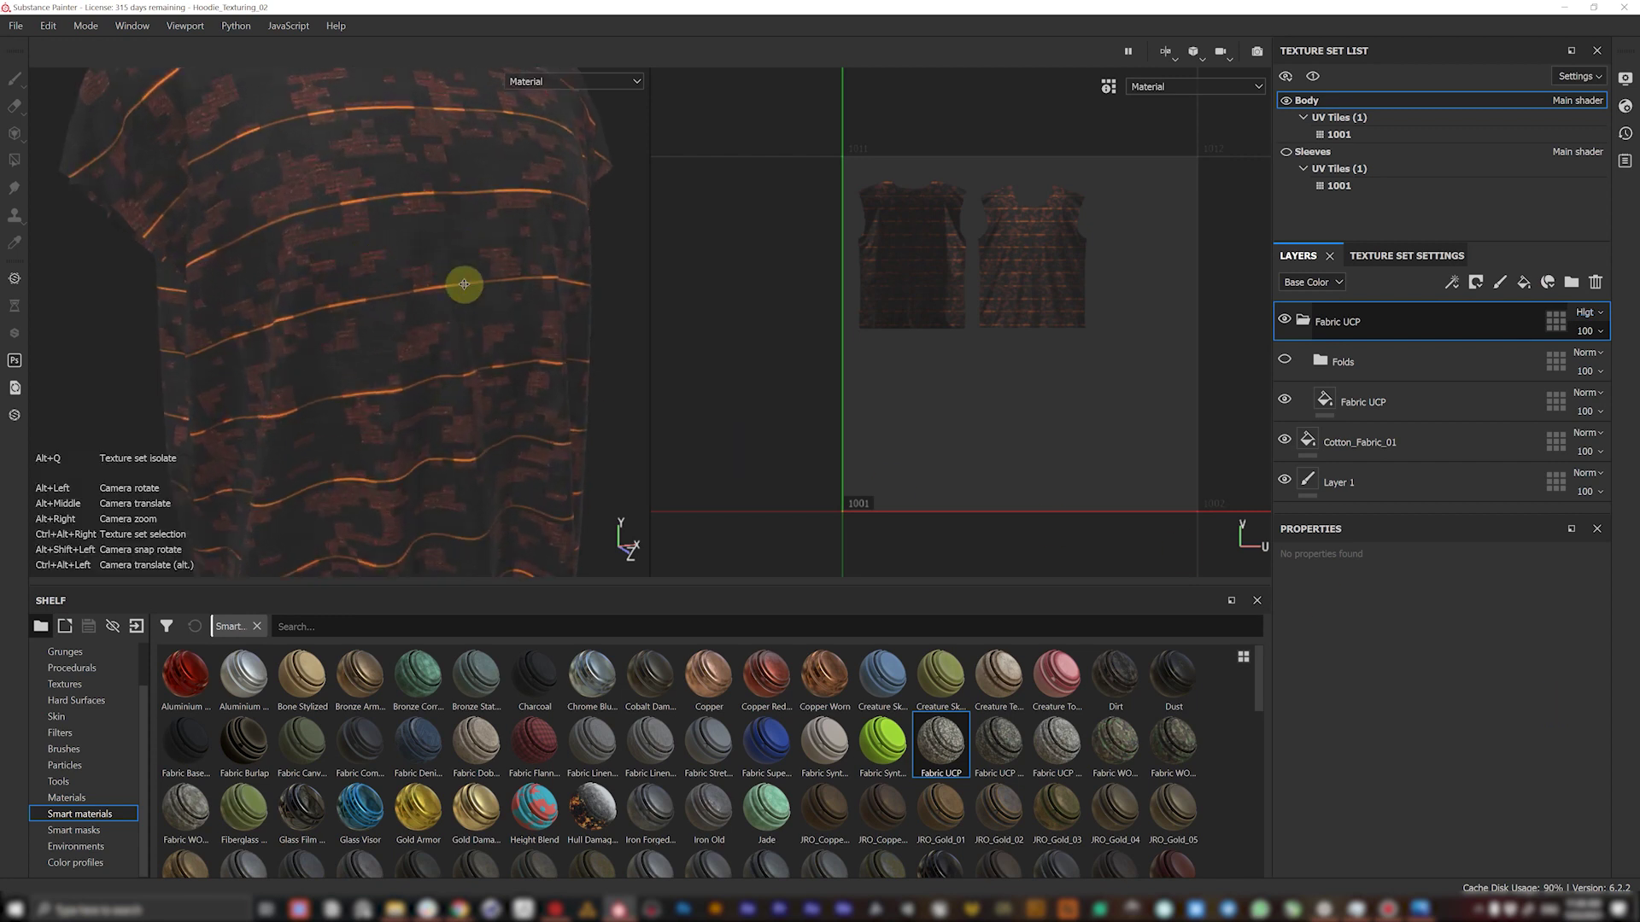
pyautogui.keyDown('alt'); pyautogui.moveTo(464, 284); pyautogui.dragTo(406, 363, button='right'); pyautogui.keyUp('alt')
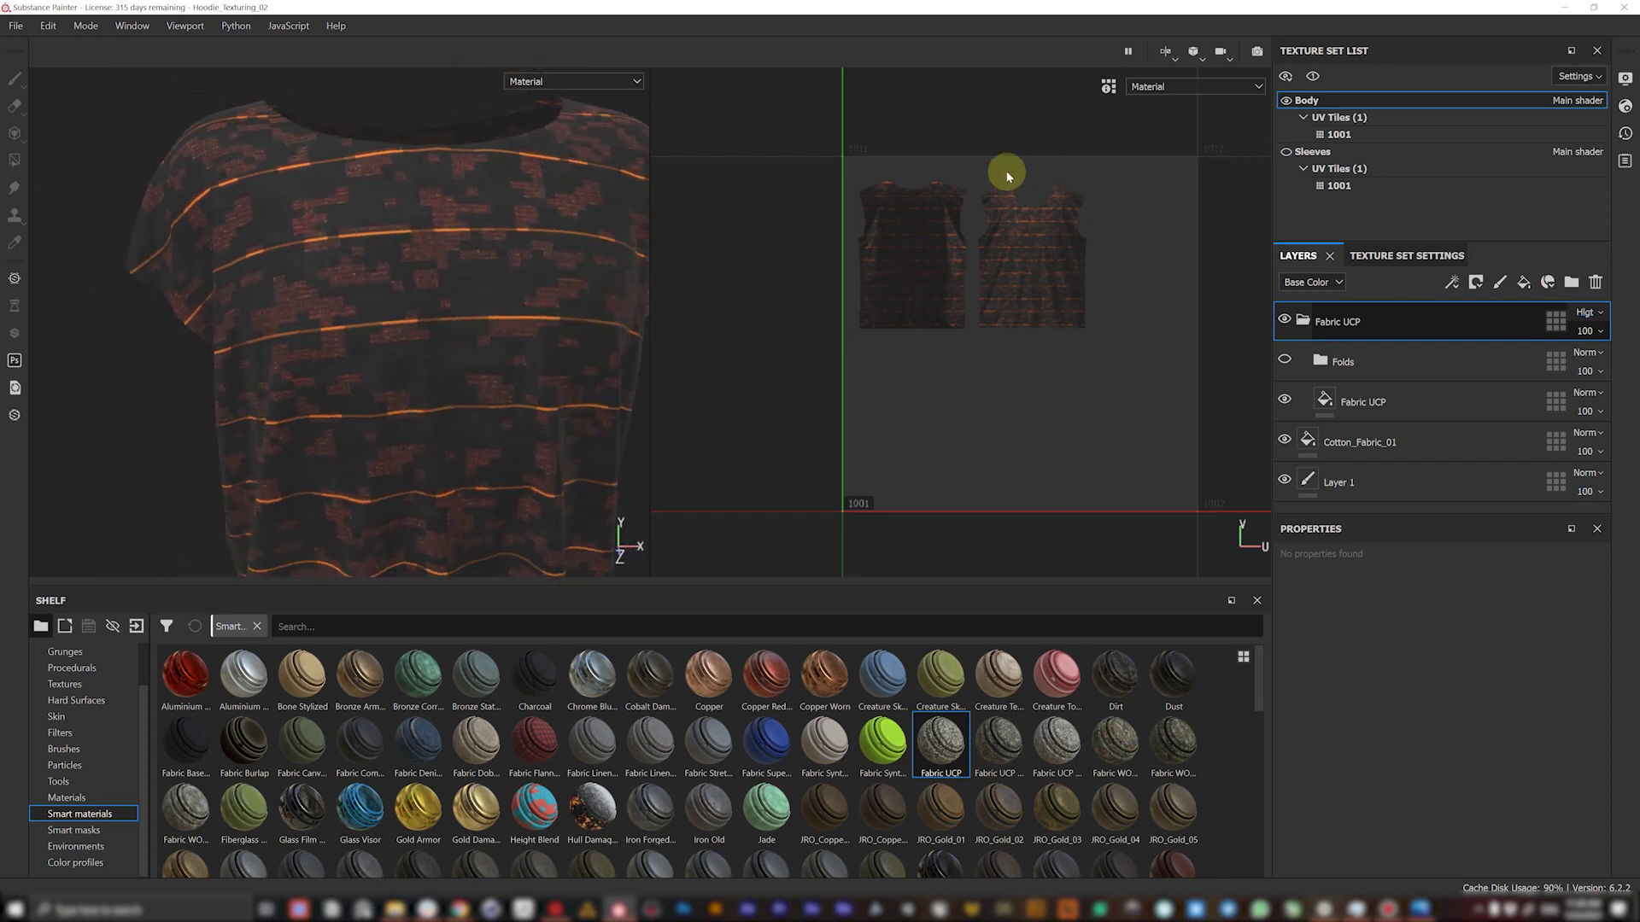
pyautogui.moveTo(428, 336)
pyautogui.keyDown('alt'); pyautogui.mouseDown()
pyautogui.moveTo(447, 344)
pyautogui.moveTo(396, 340)
pyautogui.moveTo(448, 320)
pyautogui.mouseUp(); pyautogui.keyUp('alt')
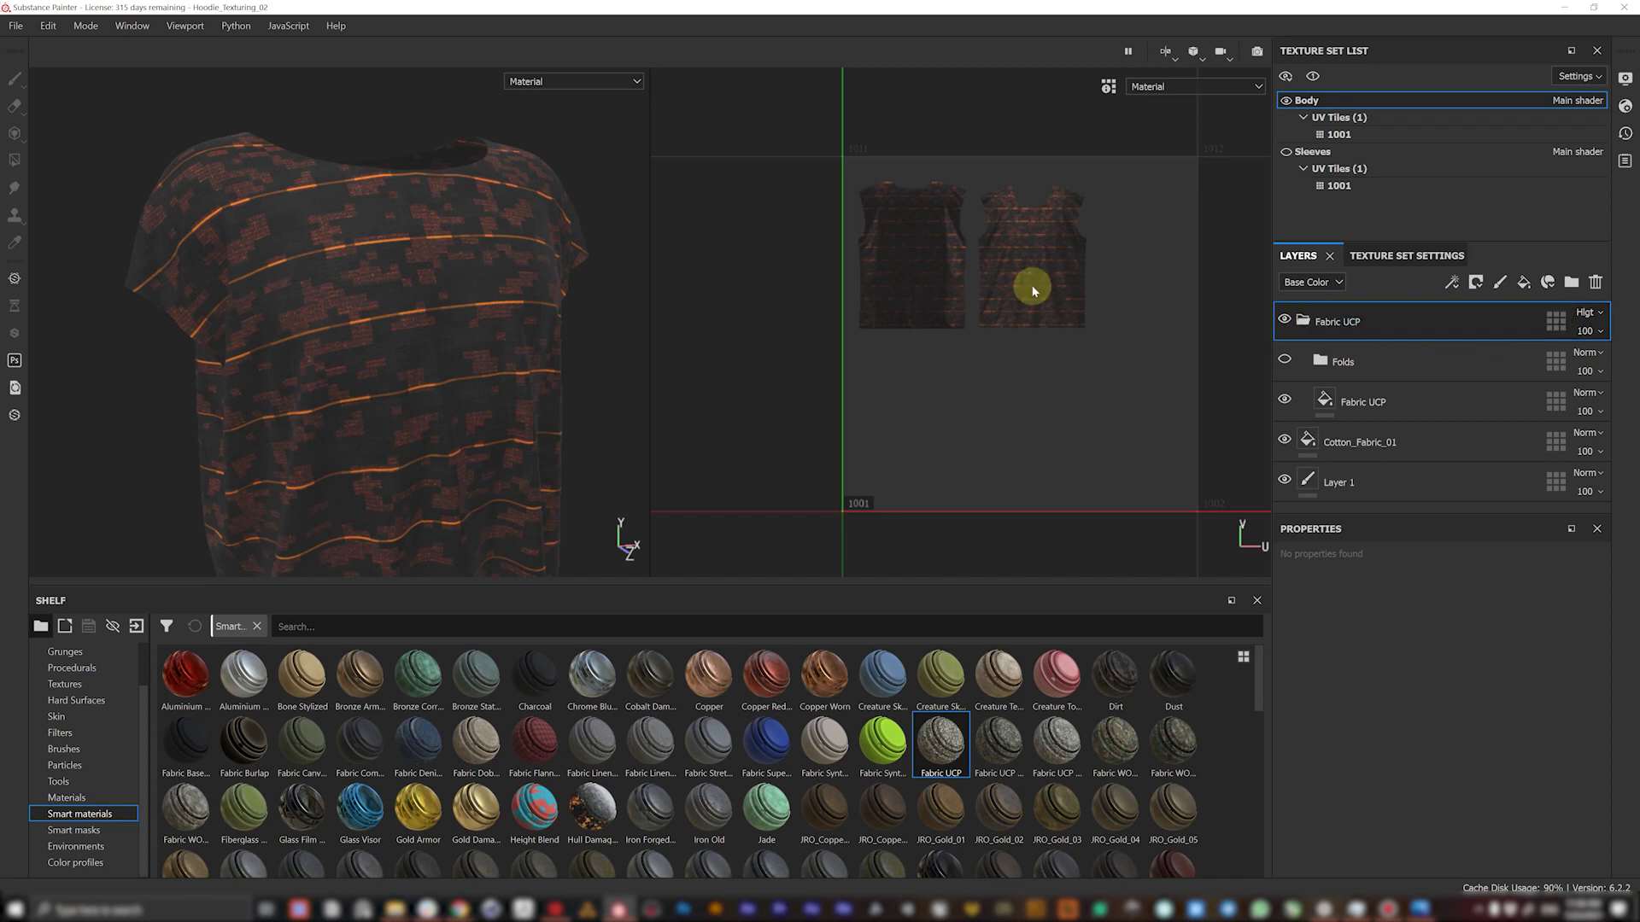
# - Set the UV scale of the Fabric UCP fill layer to 8.62
pyautogui.click(1376, 402)
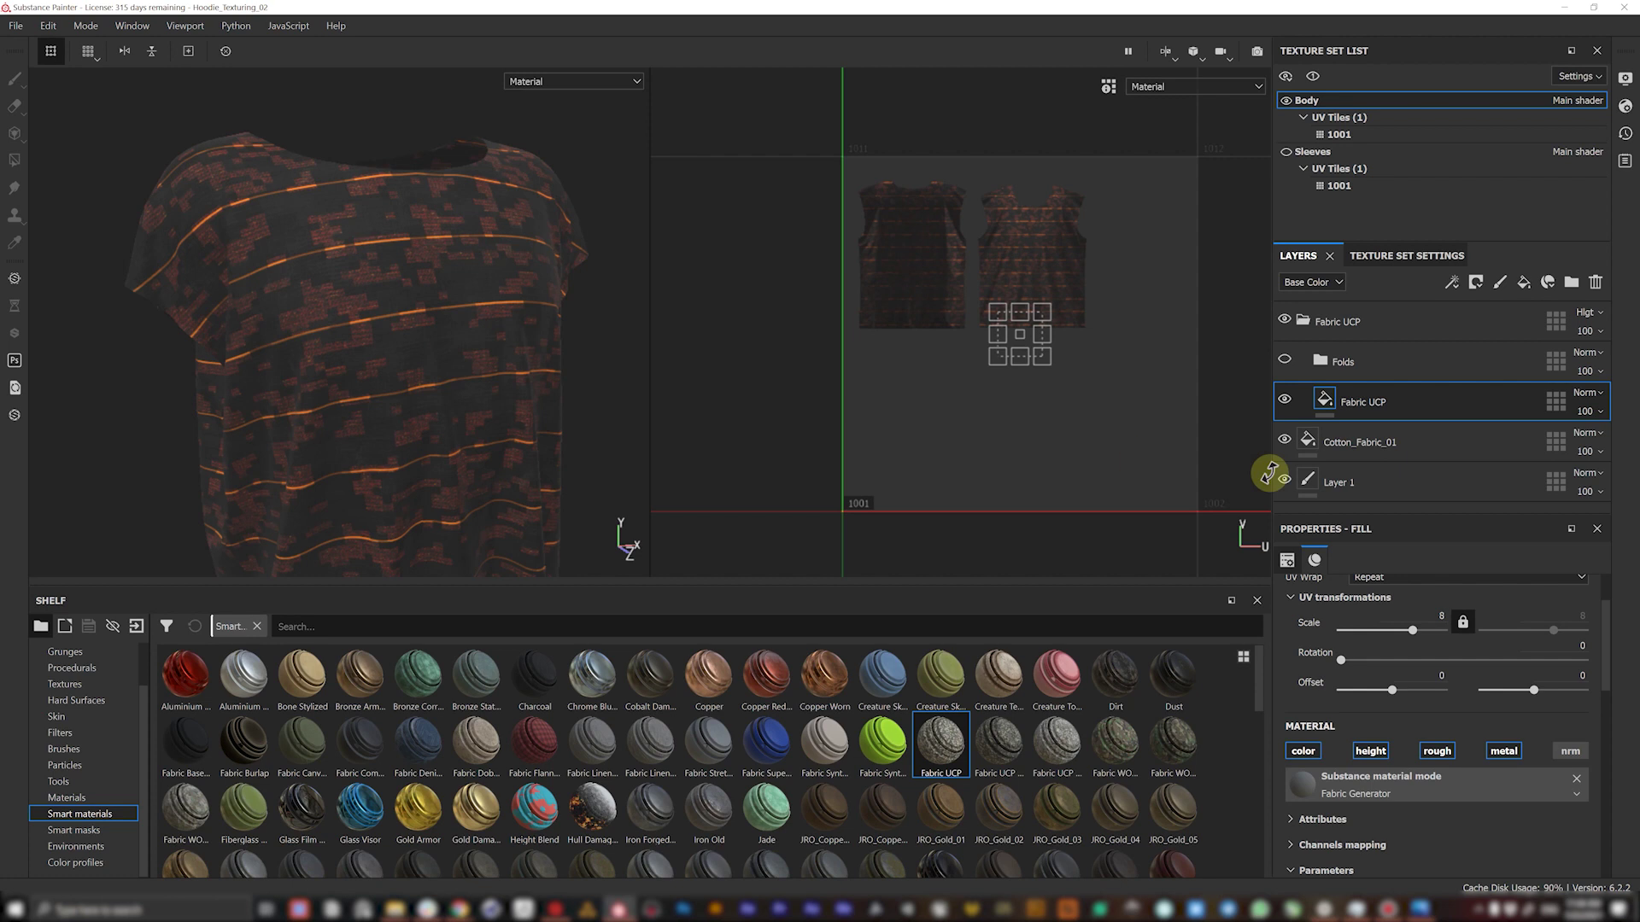
pyautogui.moveTo(1412, 629); pyautogui.dragTo(1413, 636)
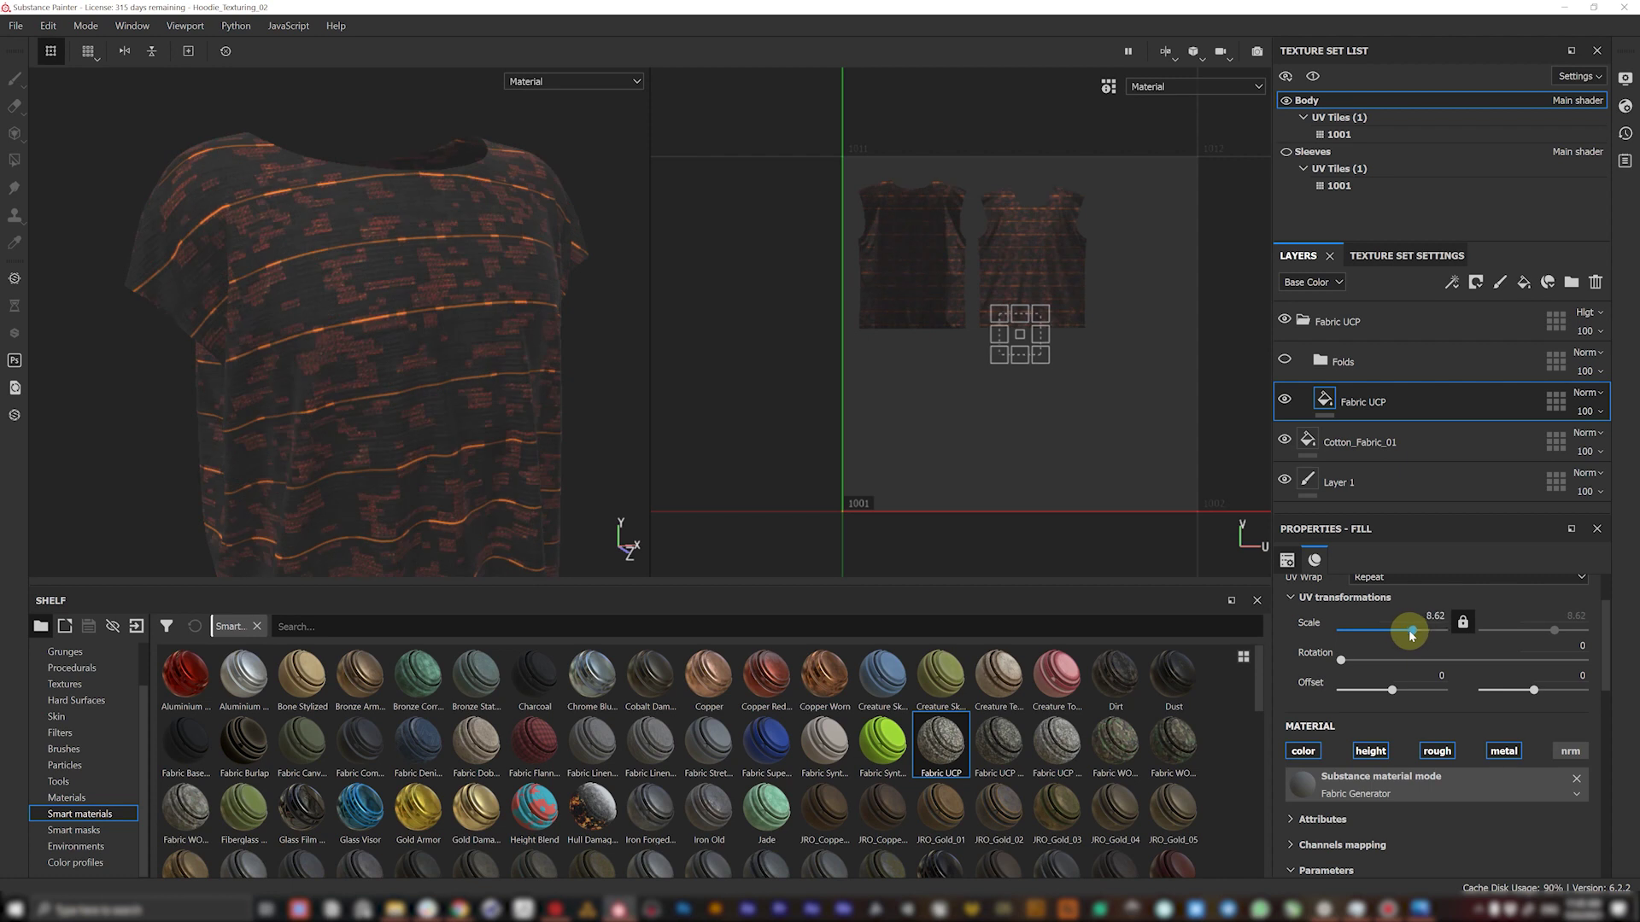
# - Examine the rescaled camouflage pattern on the shirt up close and from several angles
pyautogui.scroll(5, 423, 309)
pyautogui.scroll(-2, 422, 325)
pyautogui.scroll(4, 439, 322)
pyautogui.scroll(-3, 461, 354)
pyautogui.keyDown('alt'); pyautogui.moveTo(452, 365); pyautogui.dragTo(391, 371); pyautogui.keyUp('alt')
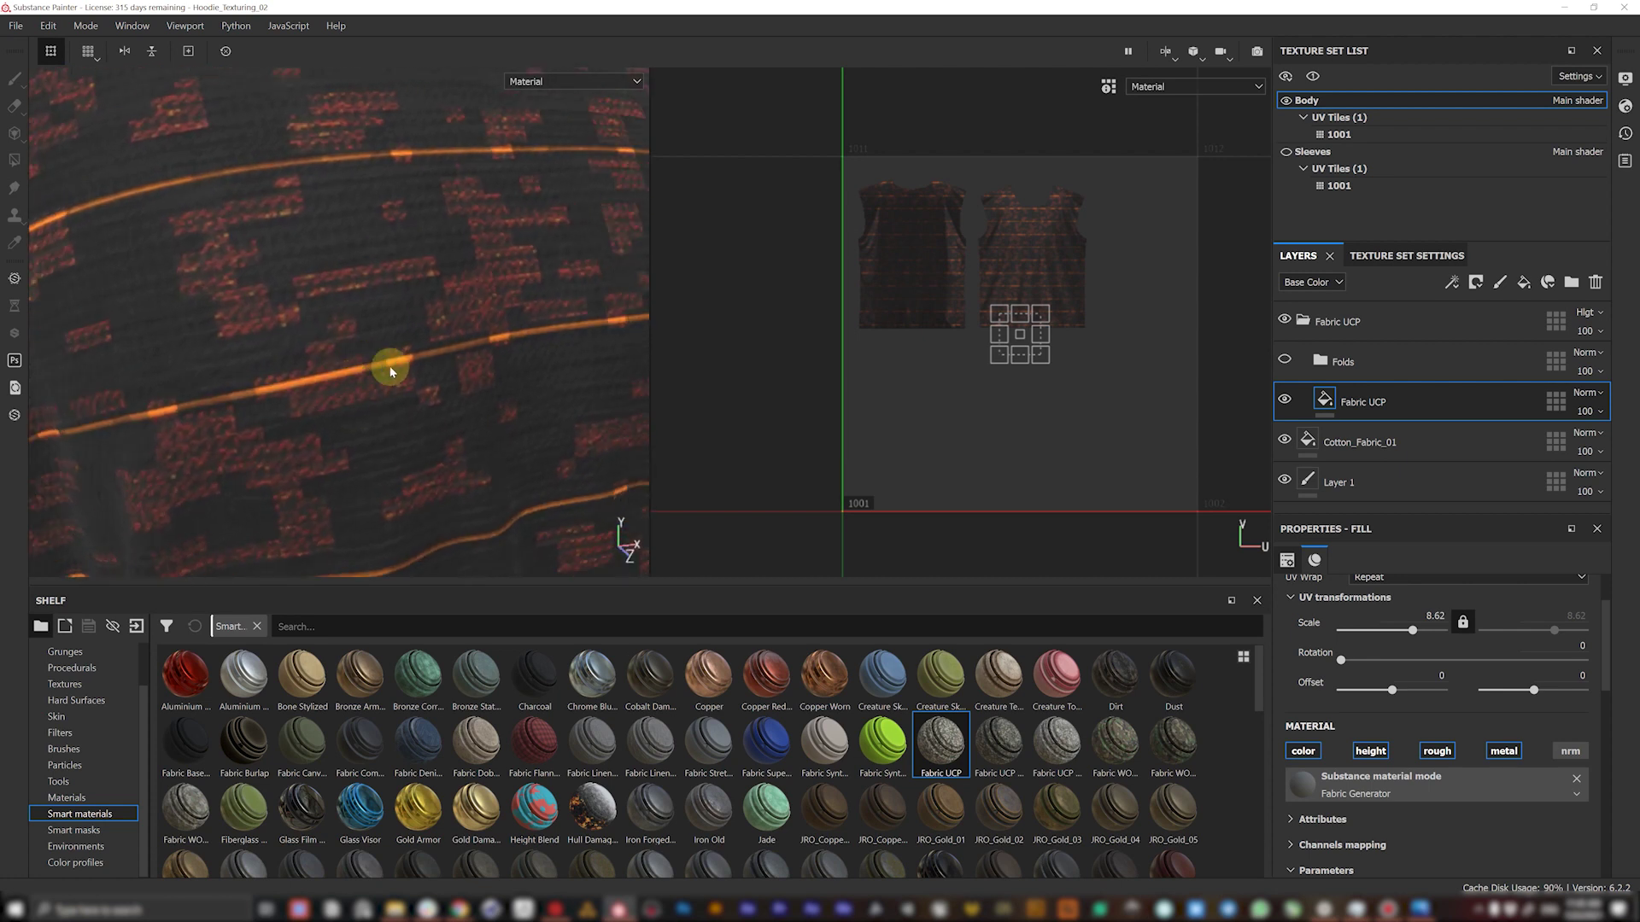
pyautogui.keyDown('alt'); pyautogui.moveTo(284, 395); pyautogui.dragTo(248, 374); pyautogui.keyUp('alt')
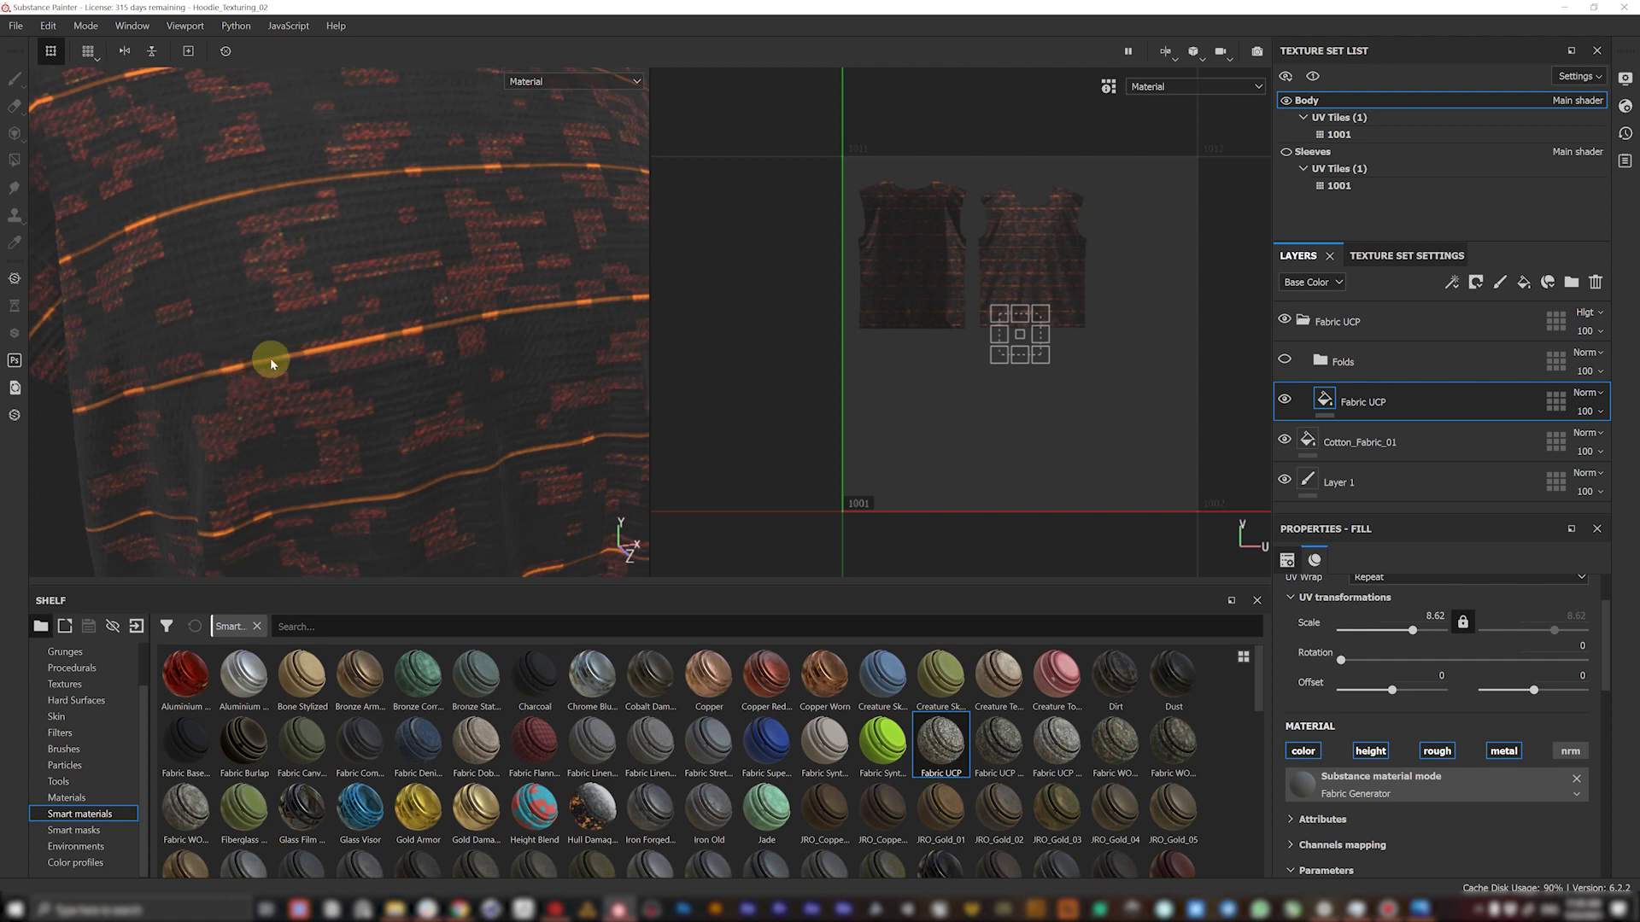
pyautogui.keyDown('alt'); pyautogui.moveTo(474, 293); pyautogui.dragTo(413, 294); pyautogui.keyUp('alt')
pyautogui.keyDown('alt'); pyautogui.moveTo(437, 204); pyautogui.dragTo(425, 342); pyautogui.keyUp('alt')
pyautogui.keyDown('alt'); pyautogui.moveTo(353, 188); pyautogui.dragTo(315, 131); pyautogui.keyUp('alt')
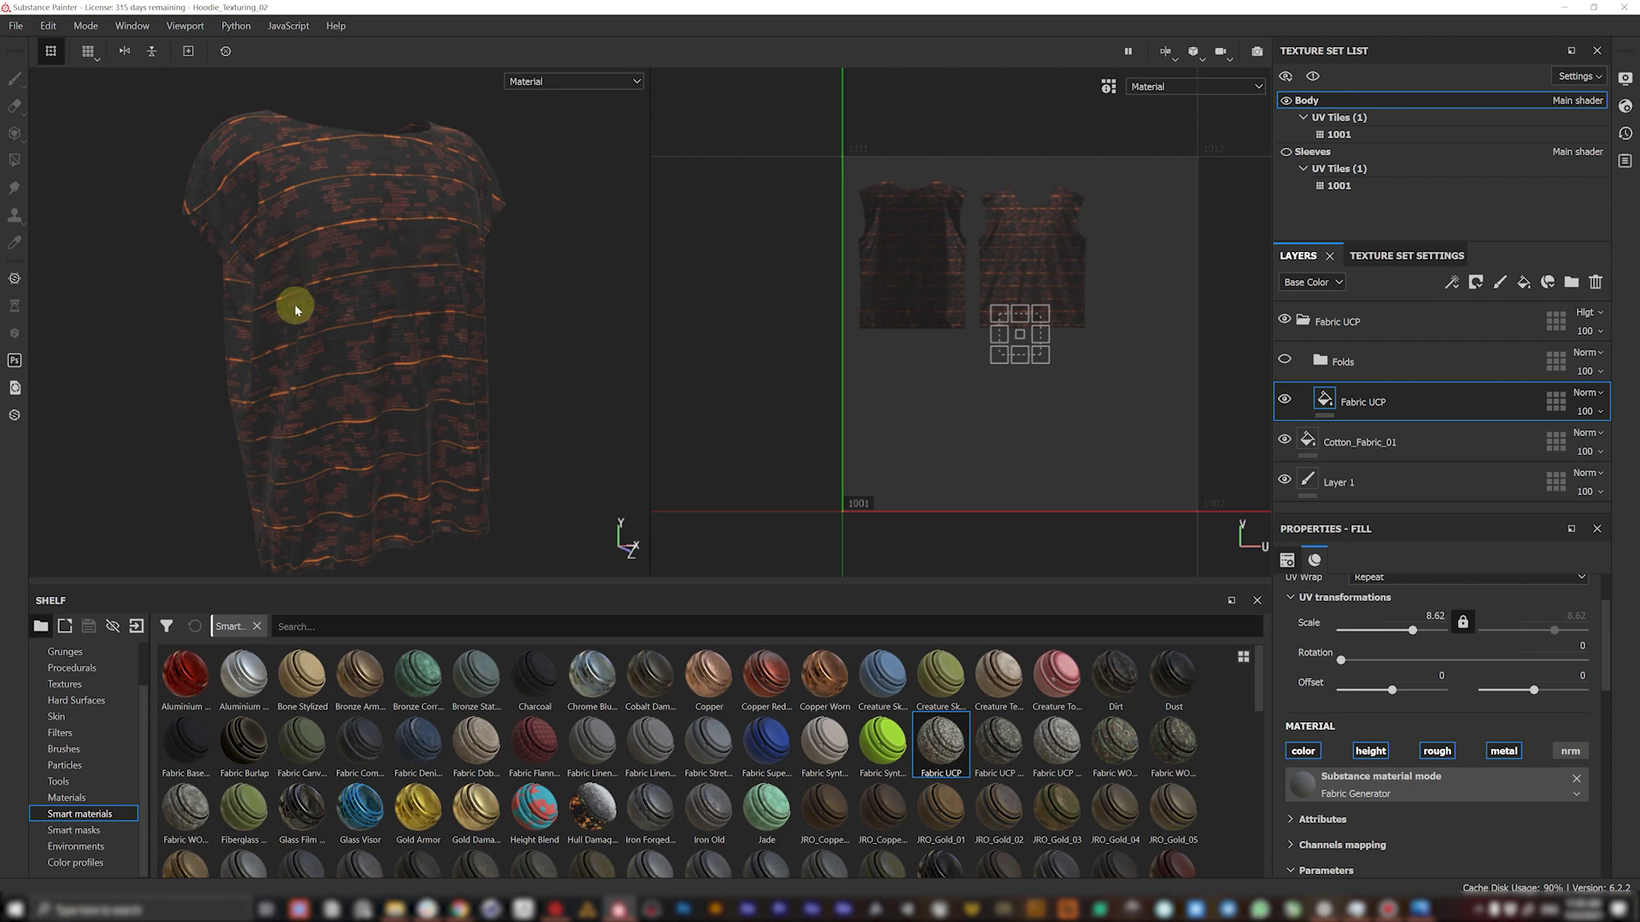
pyautogui.keyDown('alt'); pyautogui.moveTo(294, 187); pyautogui.dragTo(597, 273); pyautogui.keyUp('alt')
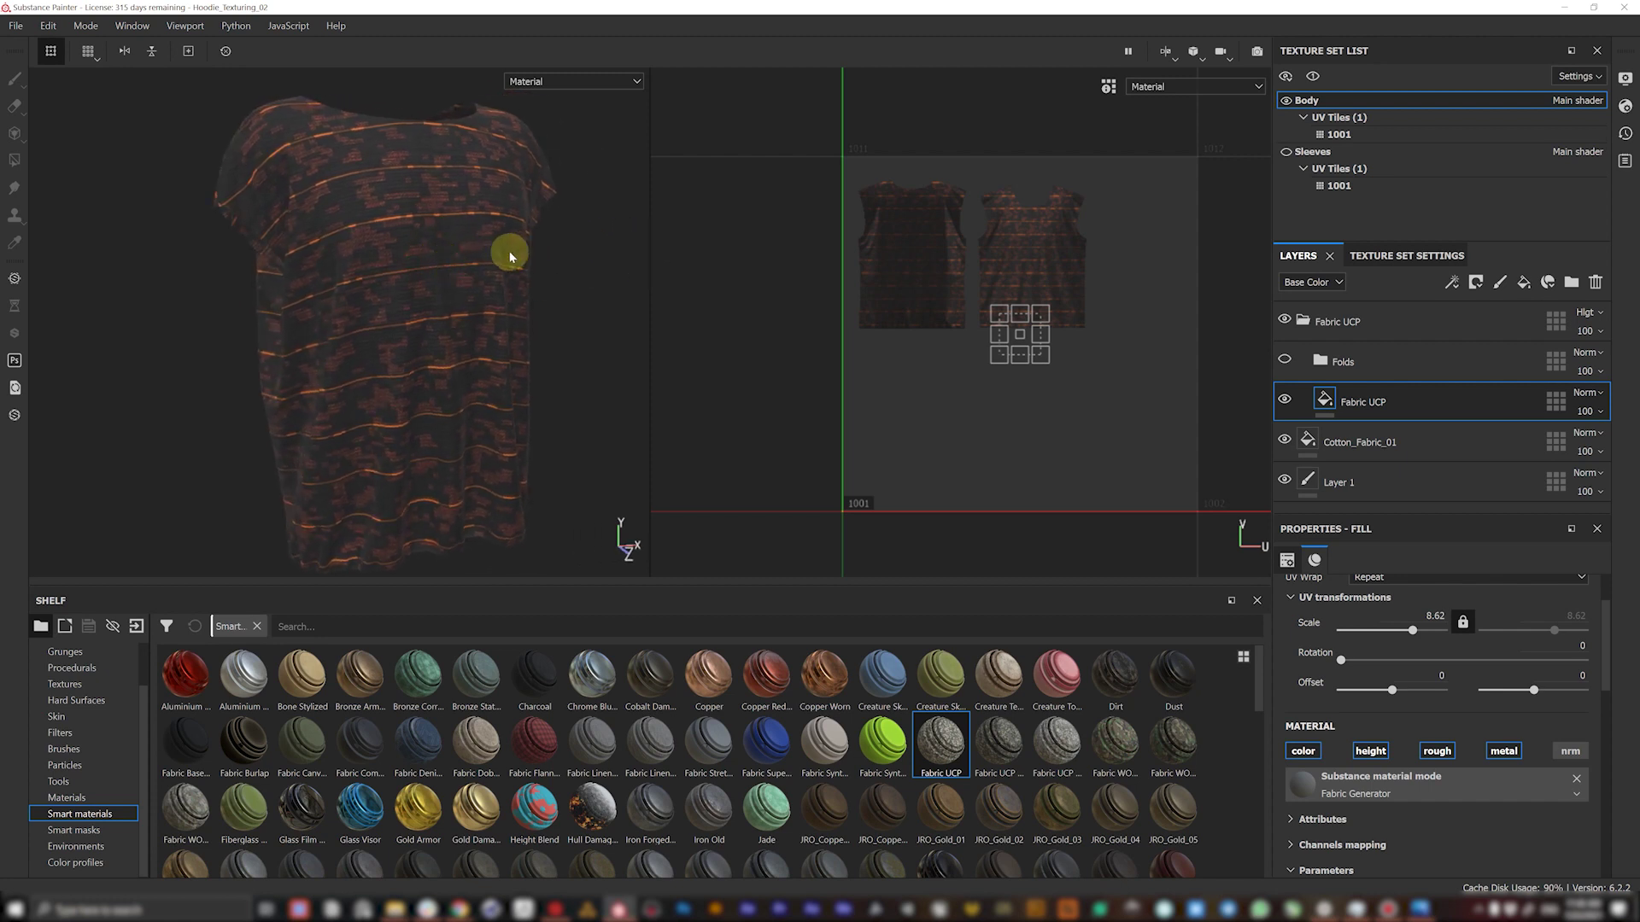
pyautogui.keyDown('alt'); pyautogui.moveTo(498, 253); pyautogui.dragTo(395, 267); pyautogui.keyUp('alt')
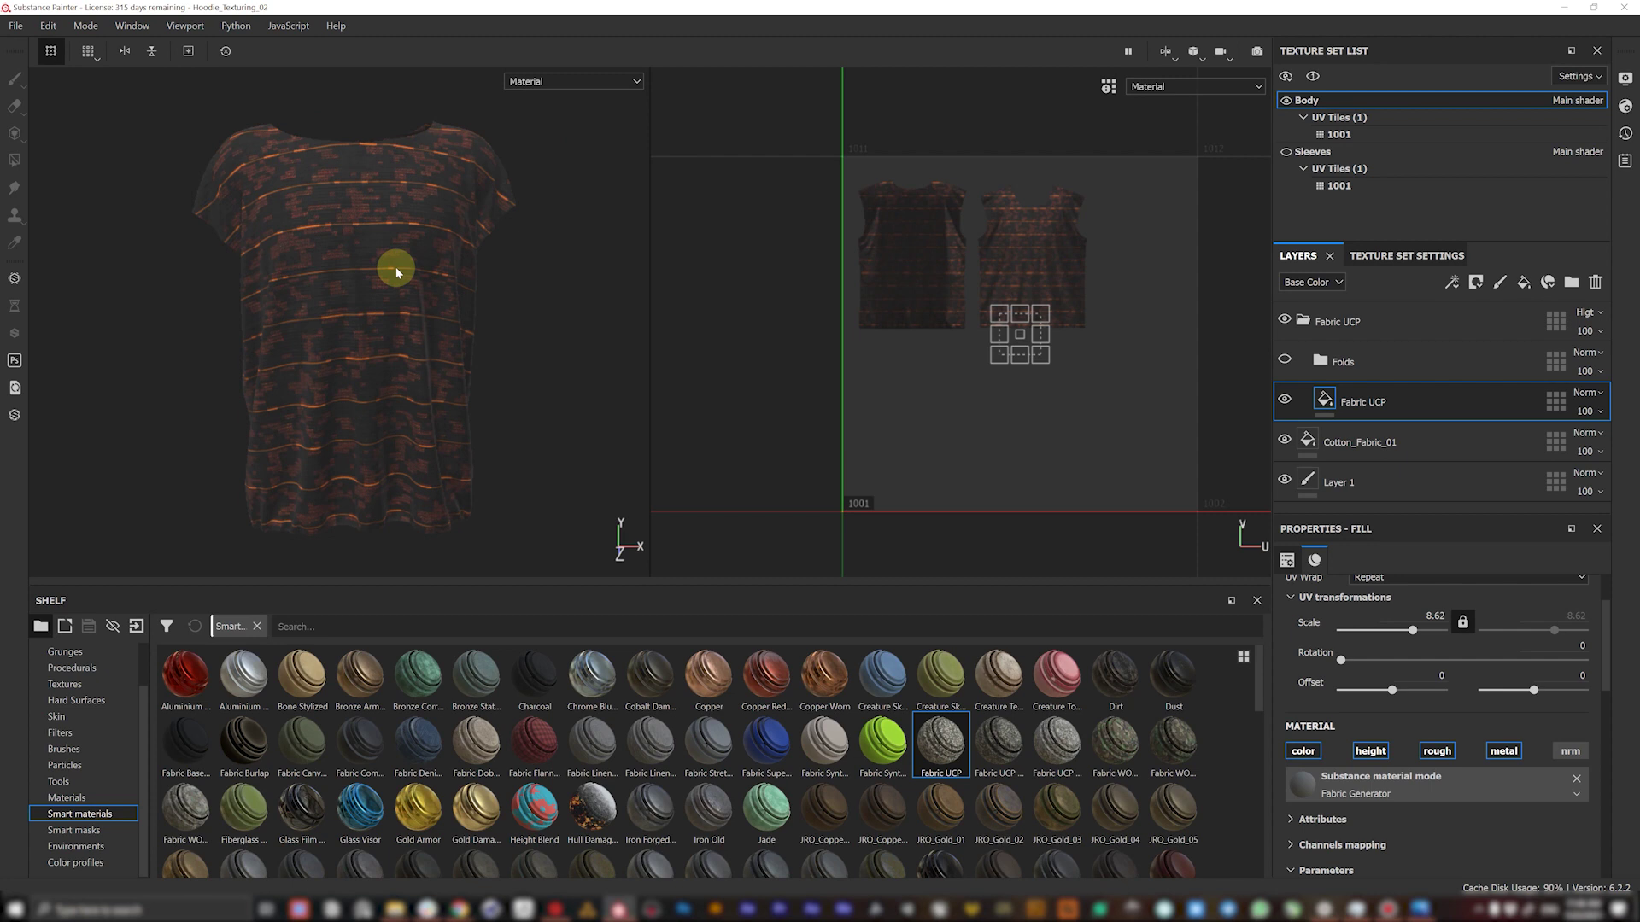
# - Switch to the Substance launcher and browse the Soft Surfaces decals in Substance Source for a name patch
pyautogui.moveTo(555, 909)
pyautogui.click(561, 854)
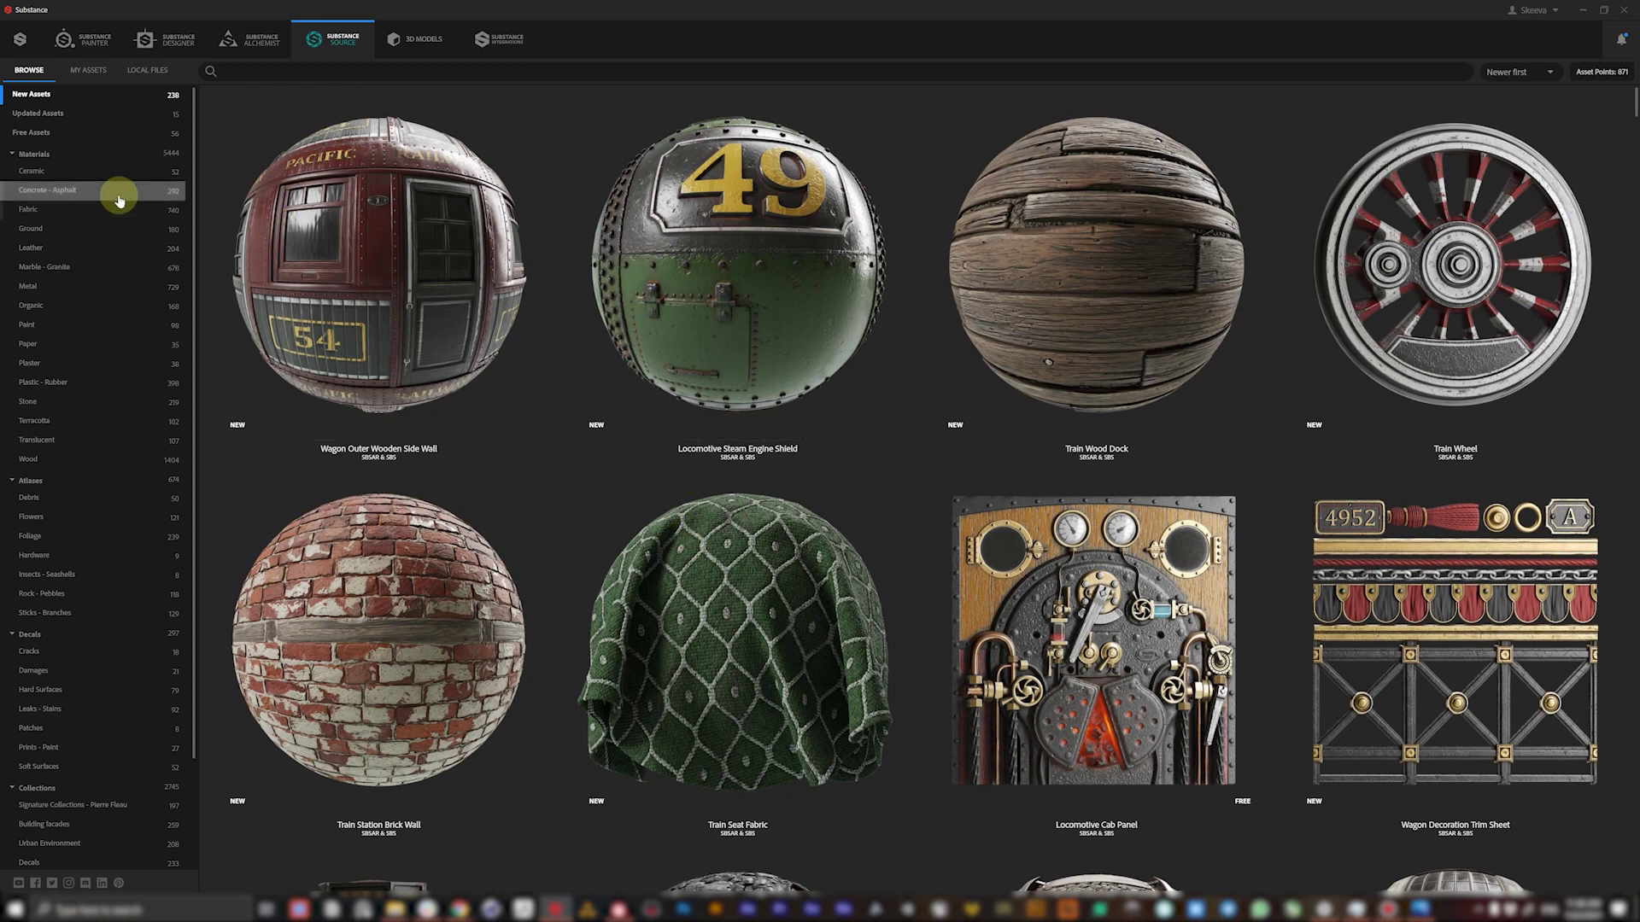
pyautogui.click(107, 363)
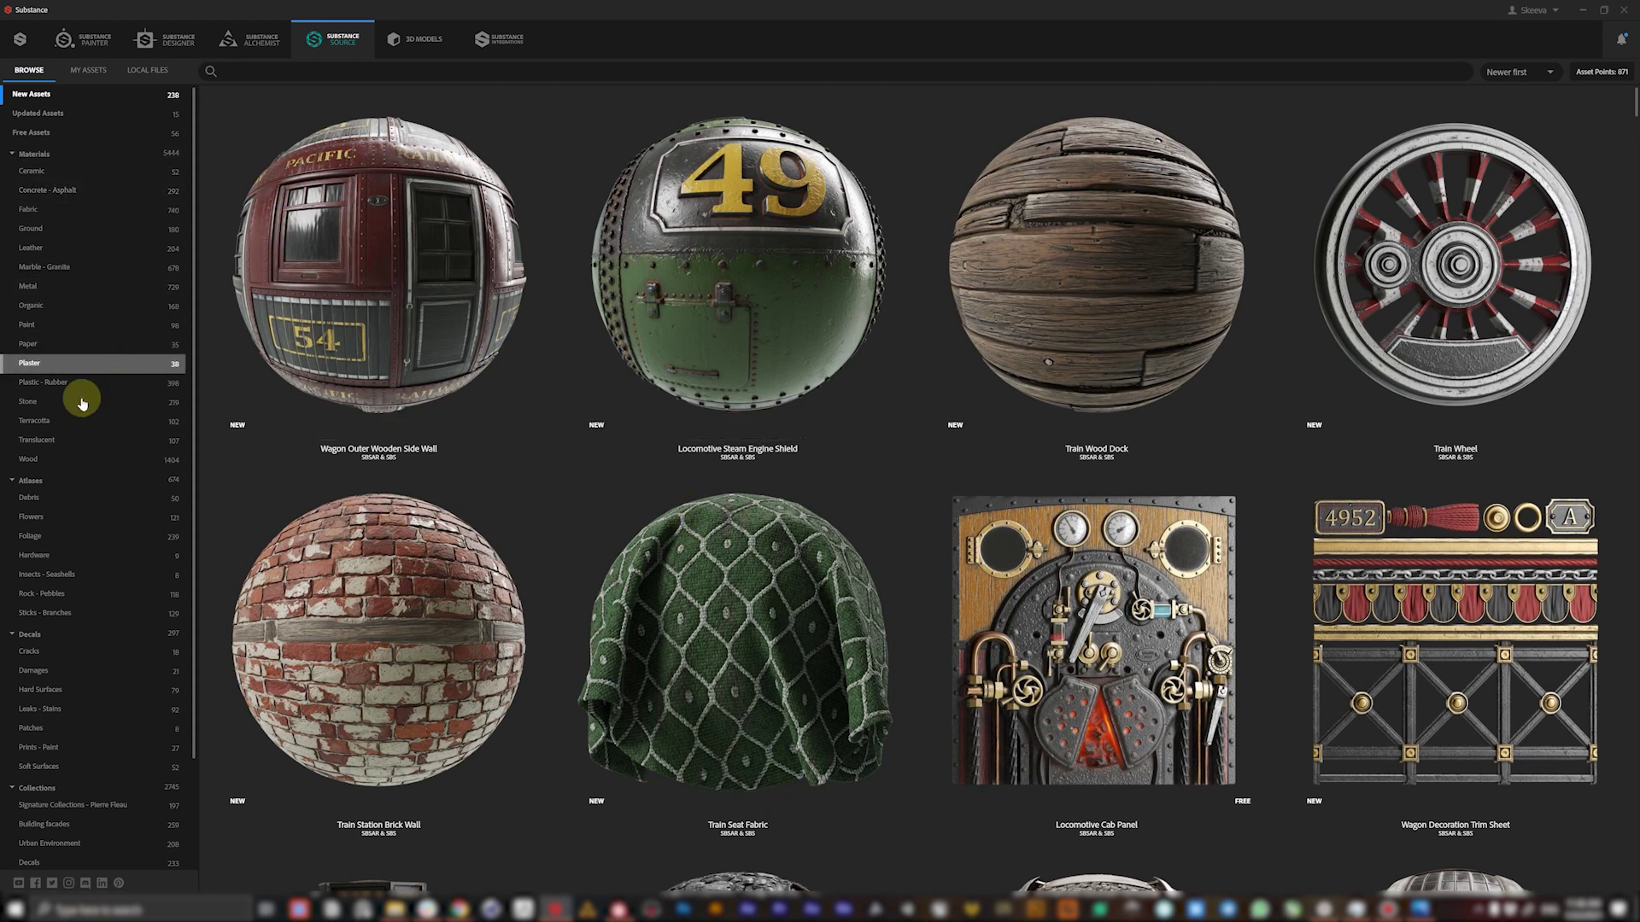
pyautogui.click(53, 768)
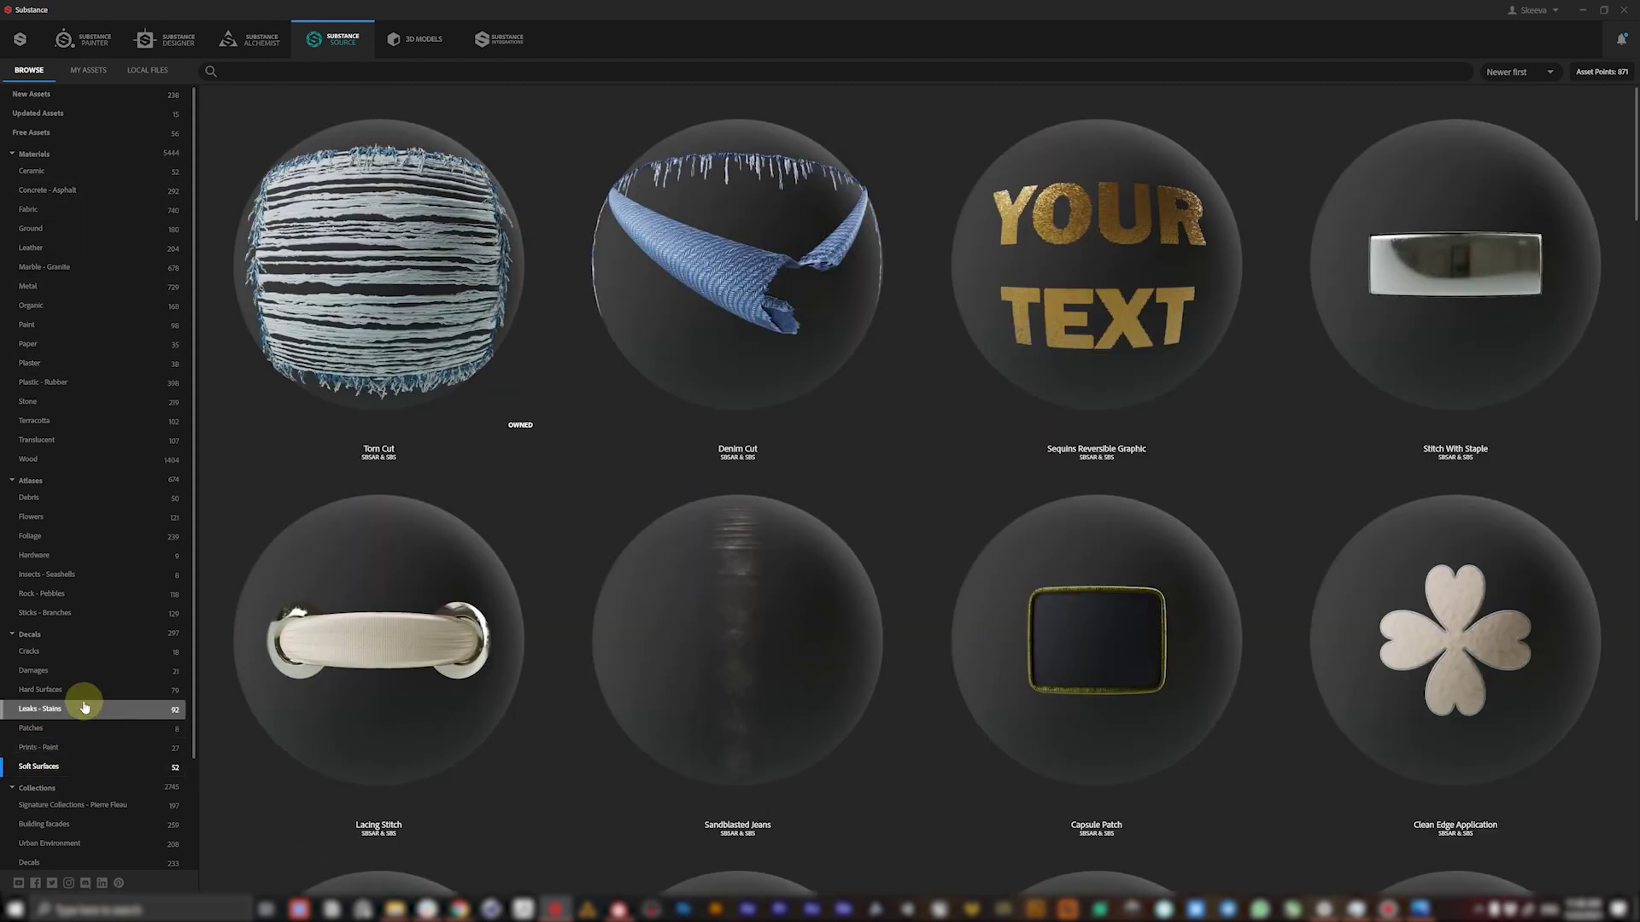
pyautogui.scroll(-3, 557, 574)
pyautogui.scroll(-5, 563, 585)
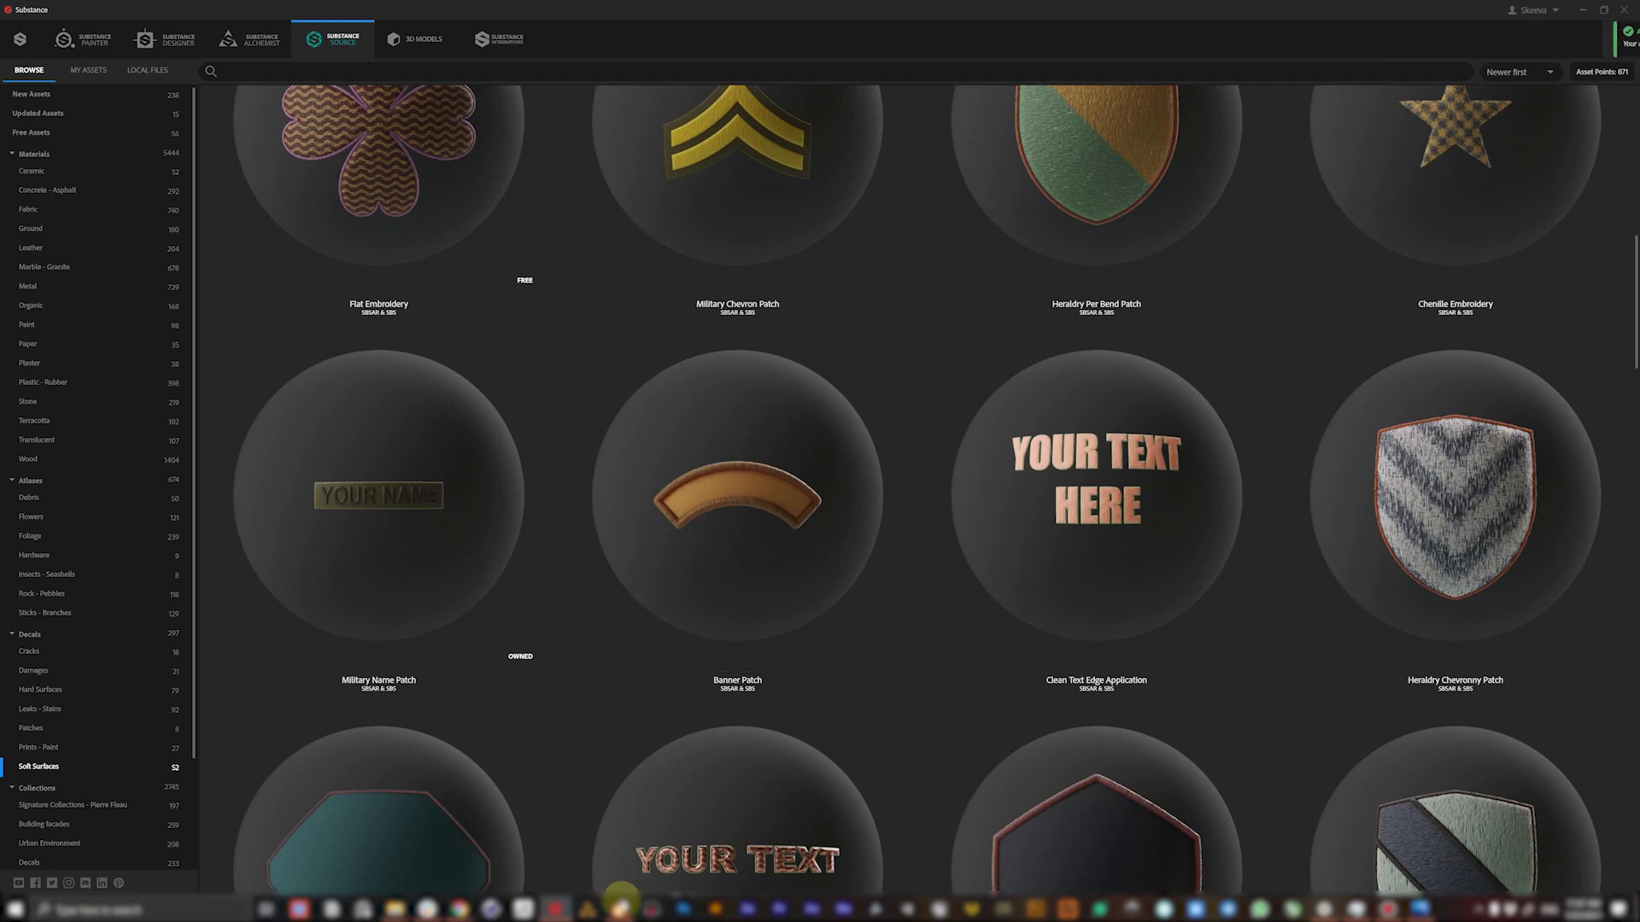
# - Back in Substance Painter, search the entire shelf for "name" and apply the Military Name Patch material to the shirt's Body
pyautogui.click(626, 907)
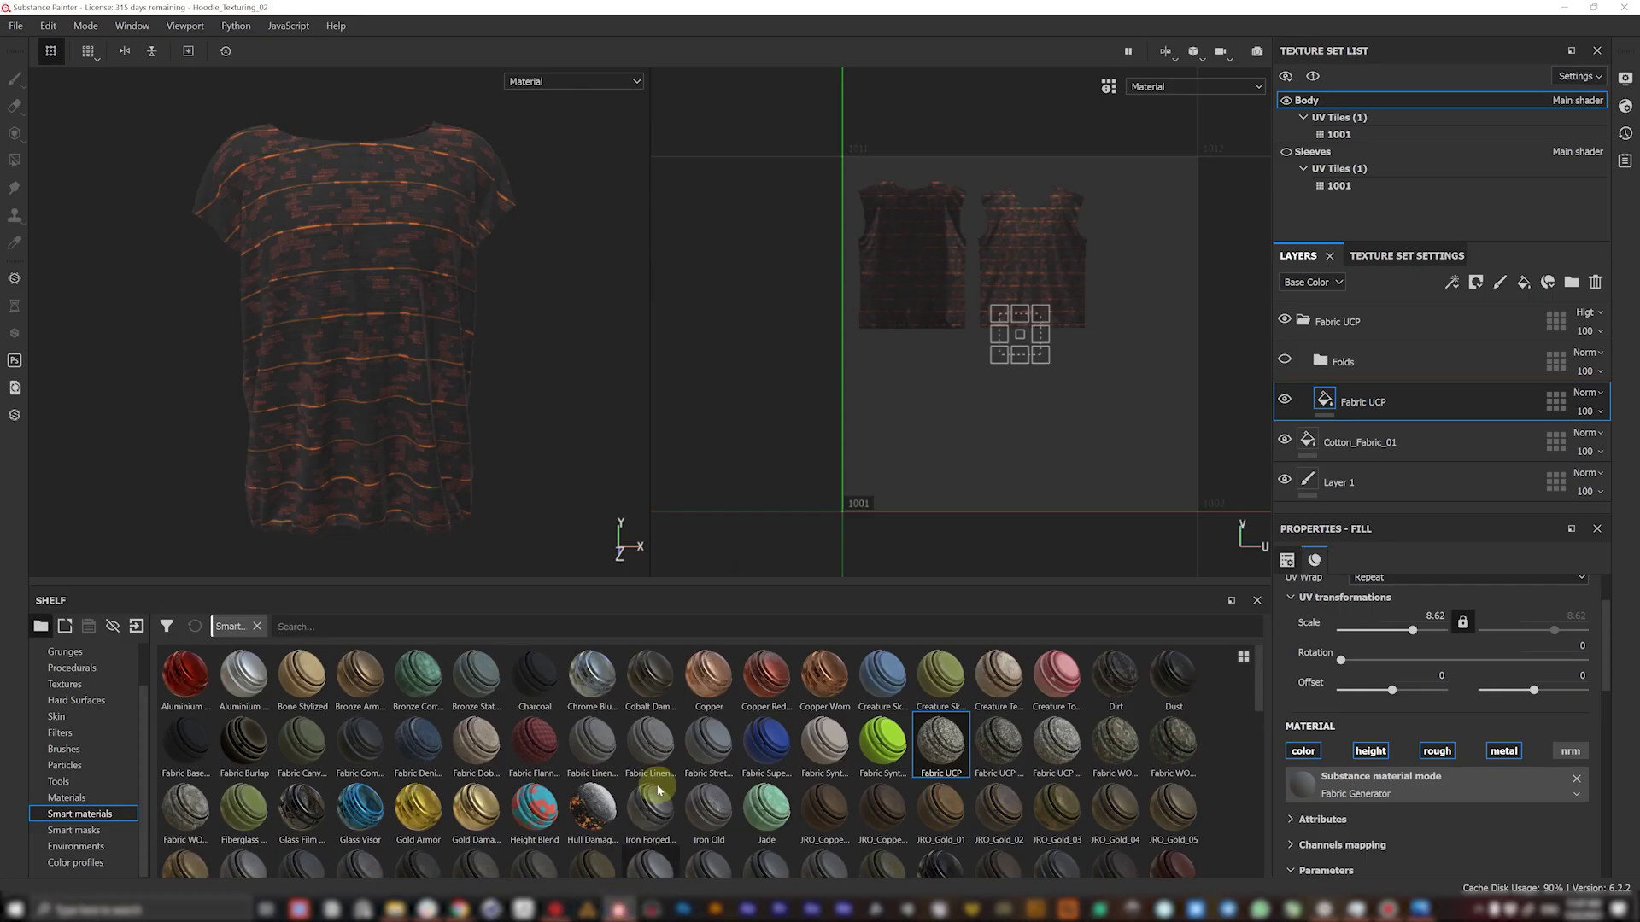
pyautogui.scroll(1, 129, 679)
pyautogui.click(85, 670)
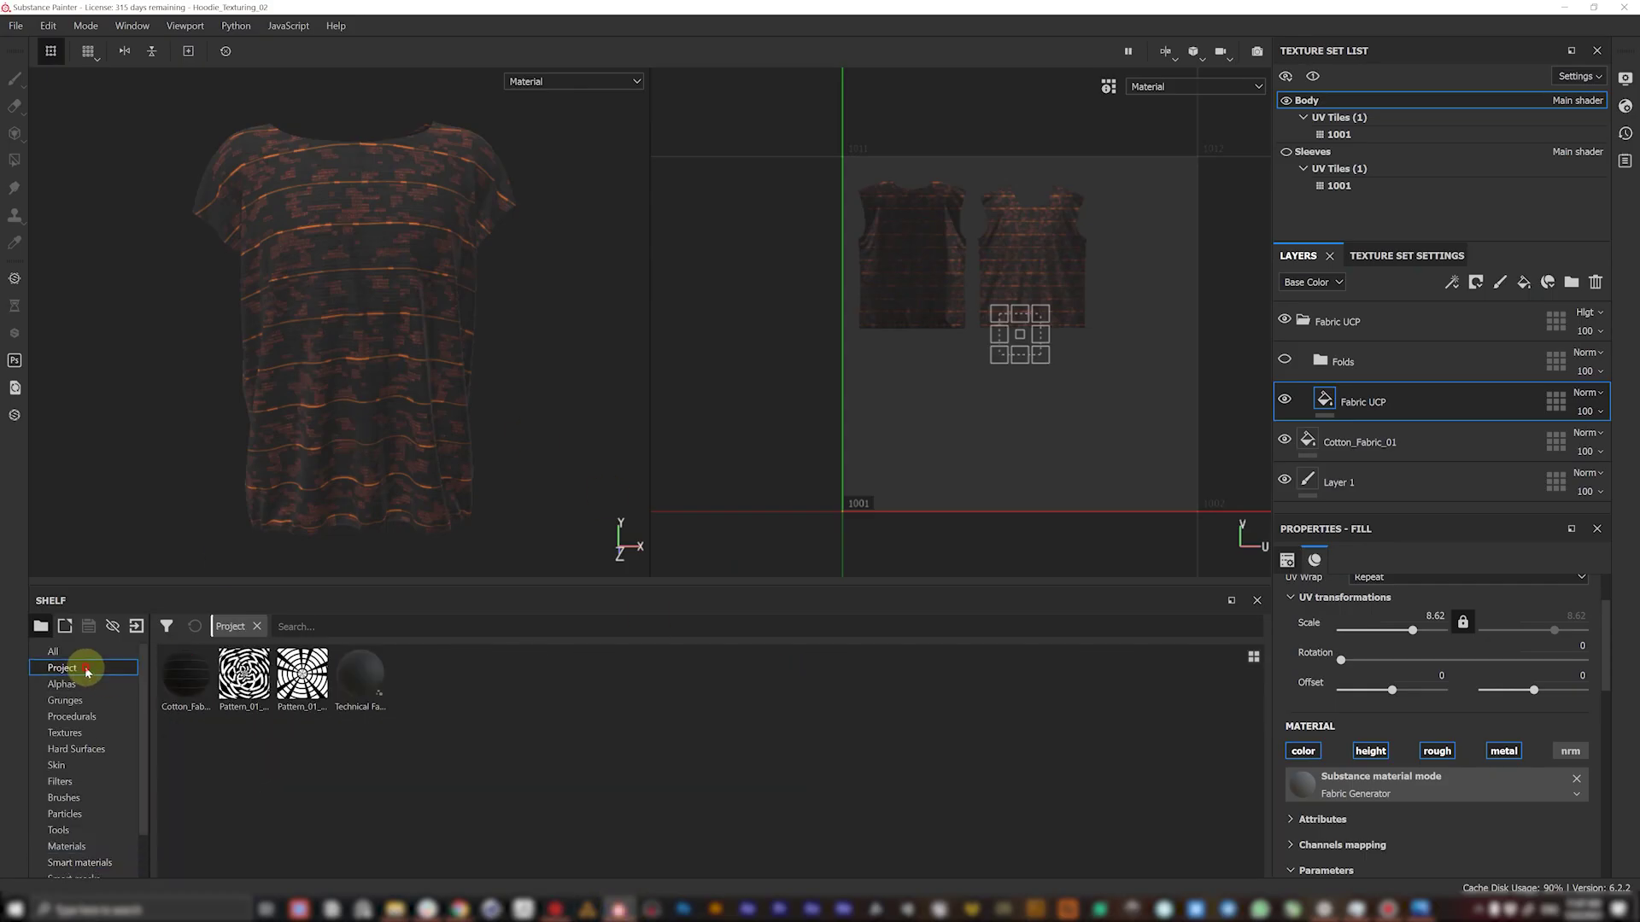
pyautogui.click(76, 653)
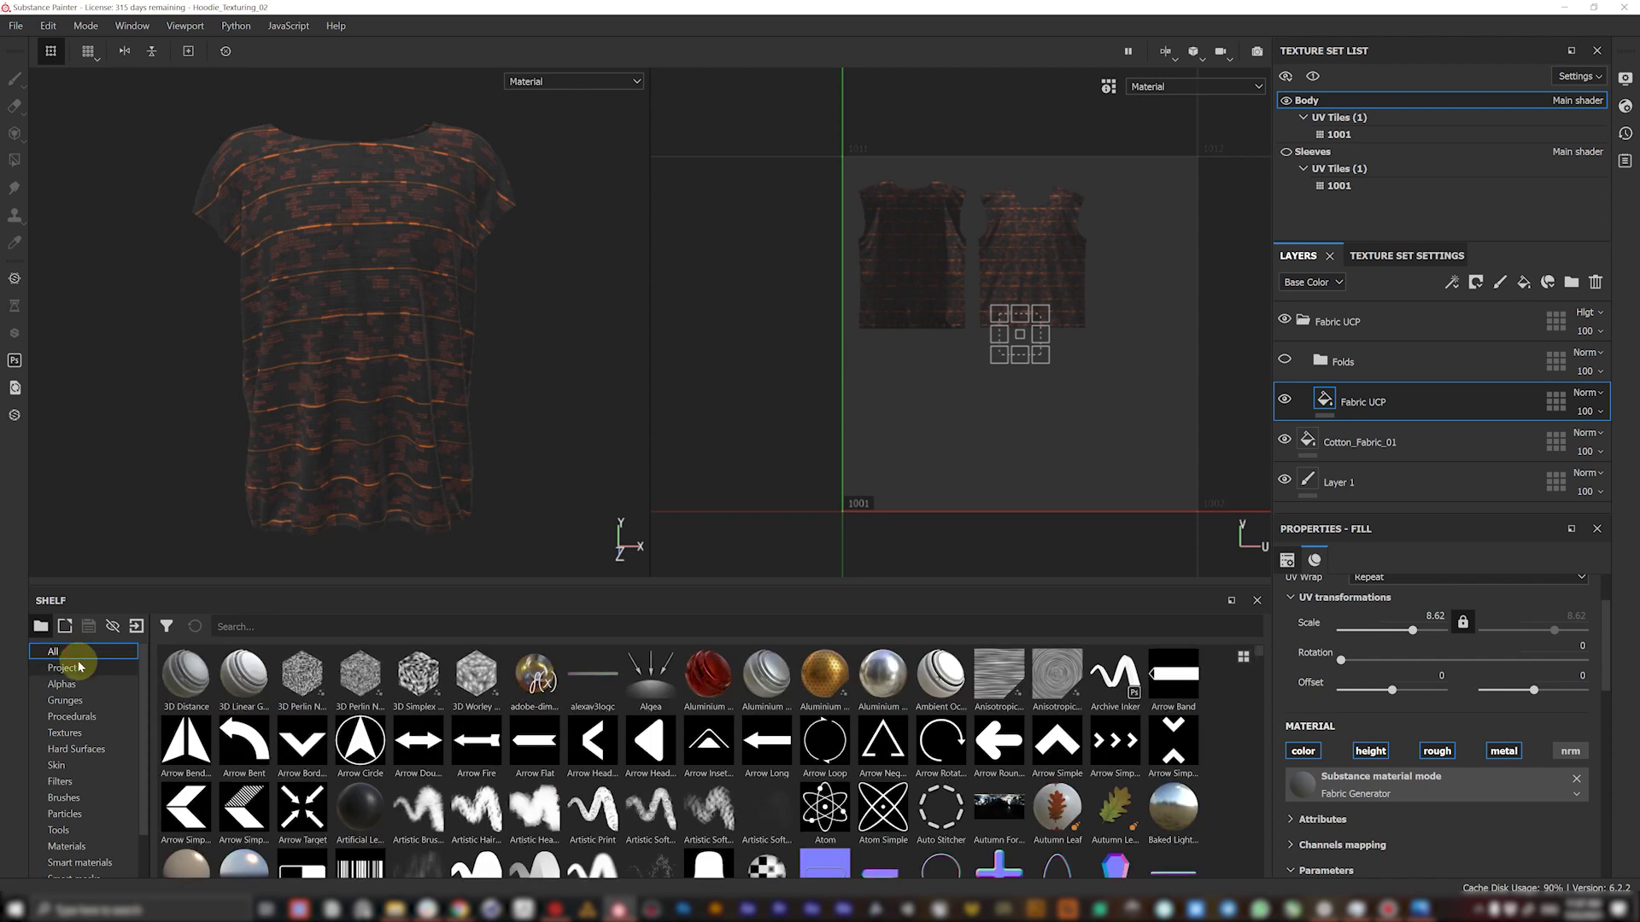
pyautogui.click(243, 623)
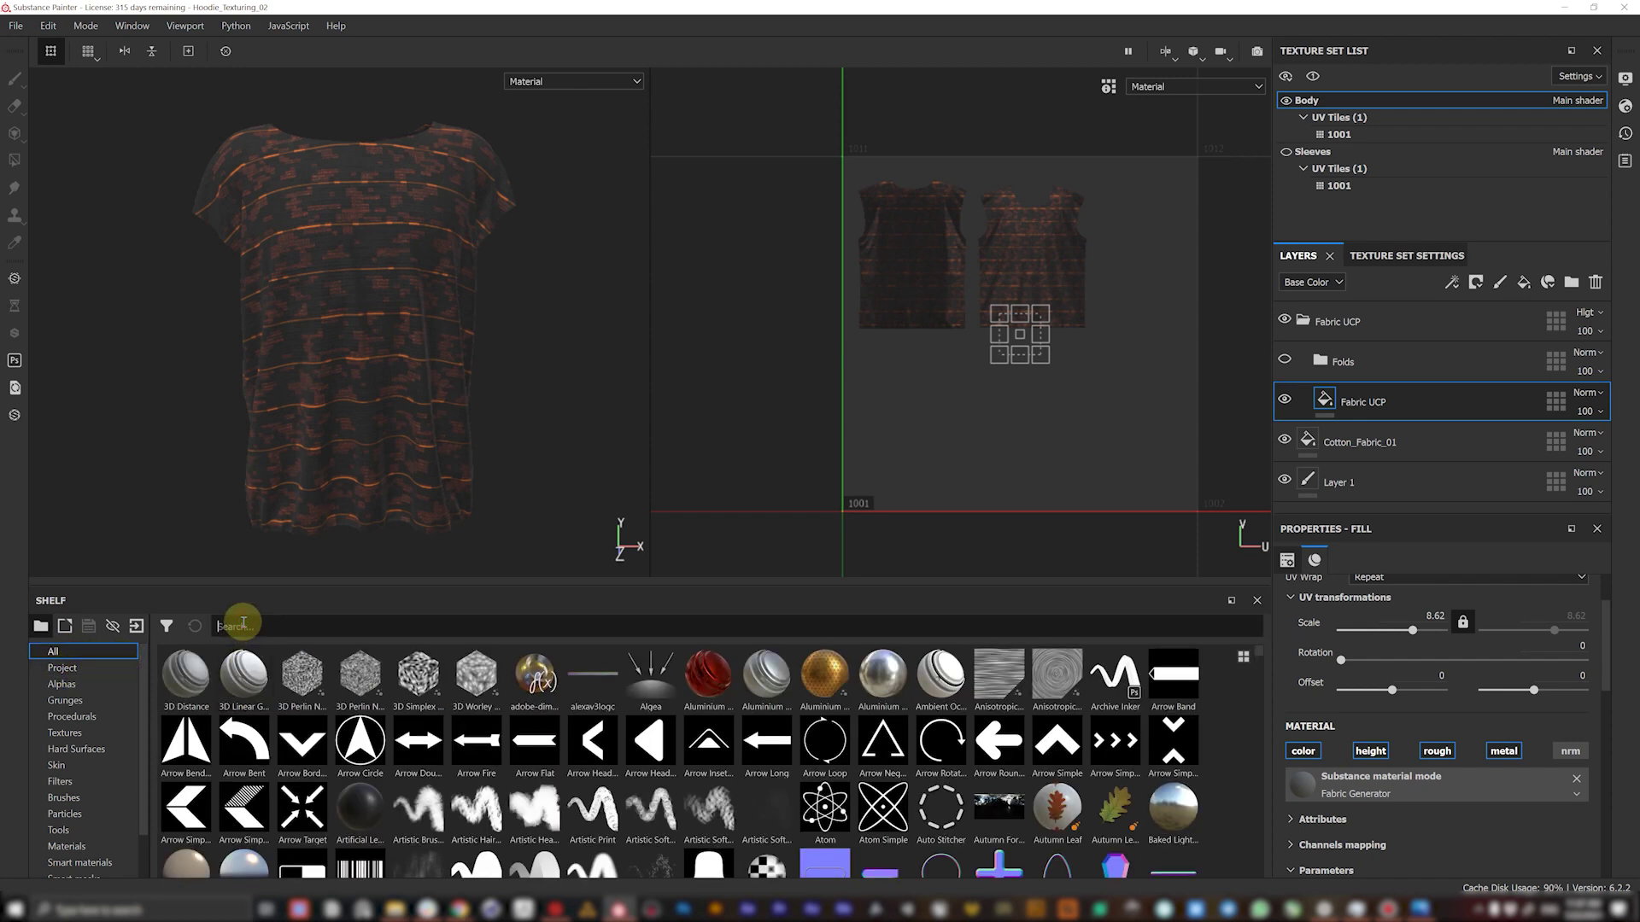
pyautogui.write('name')
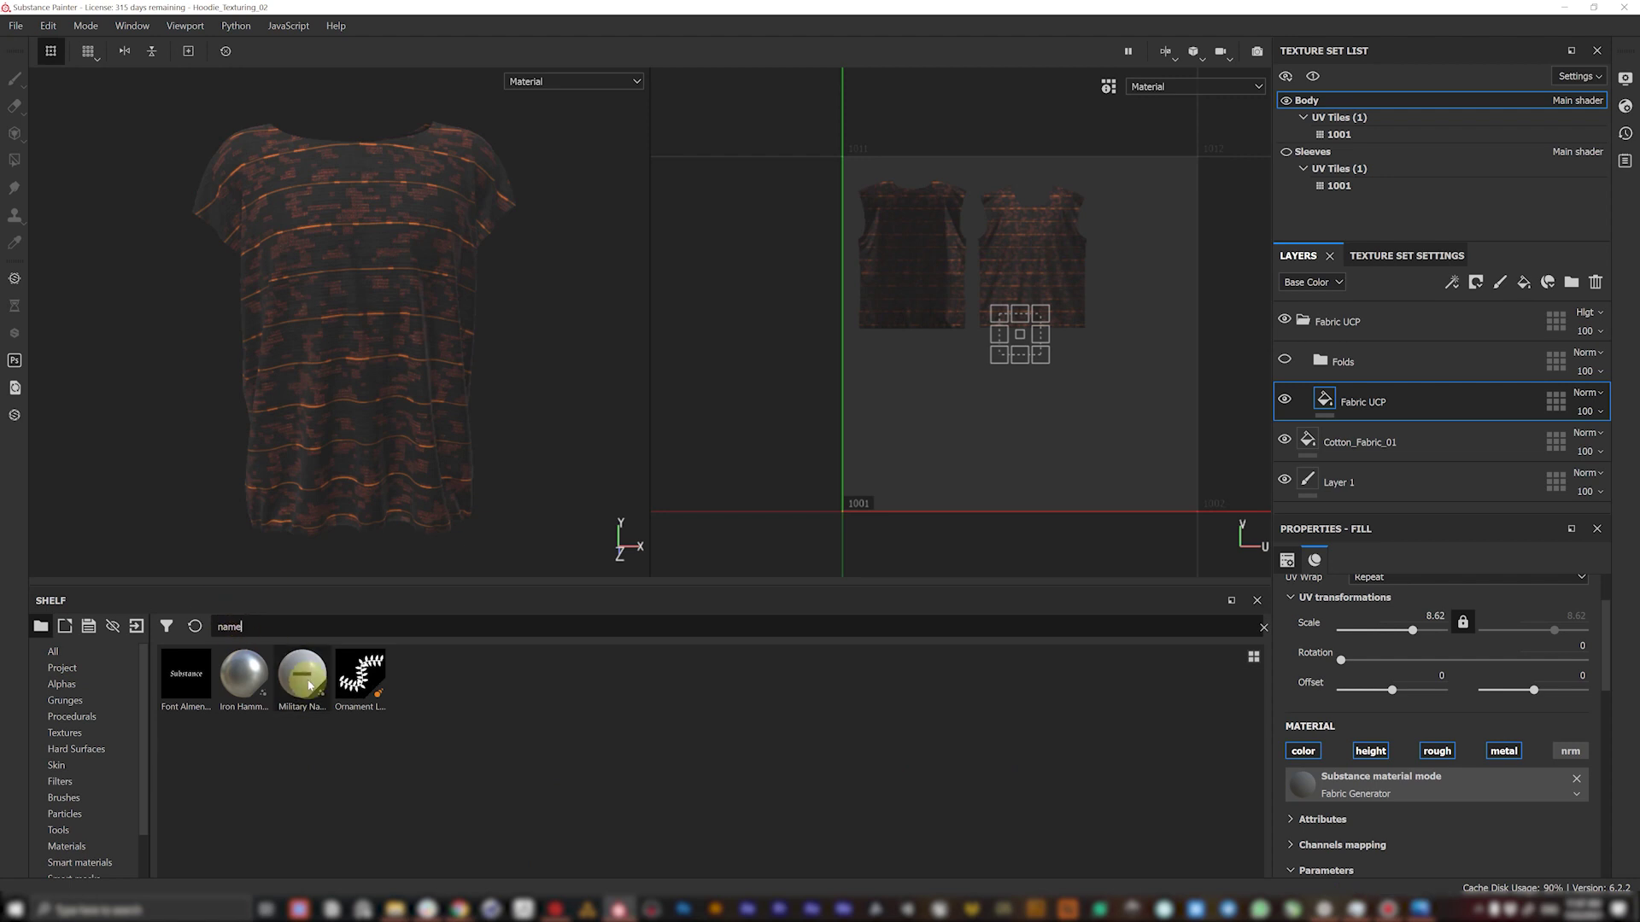
pyautogui.moveTo(308, 685)
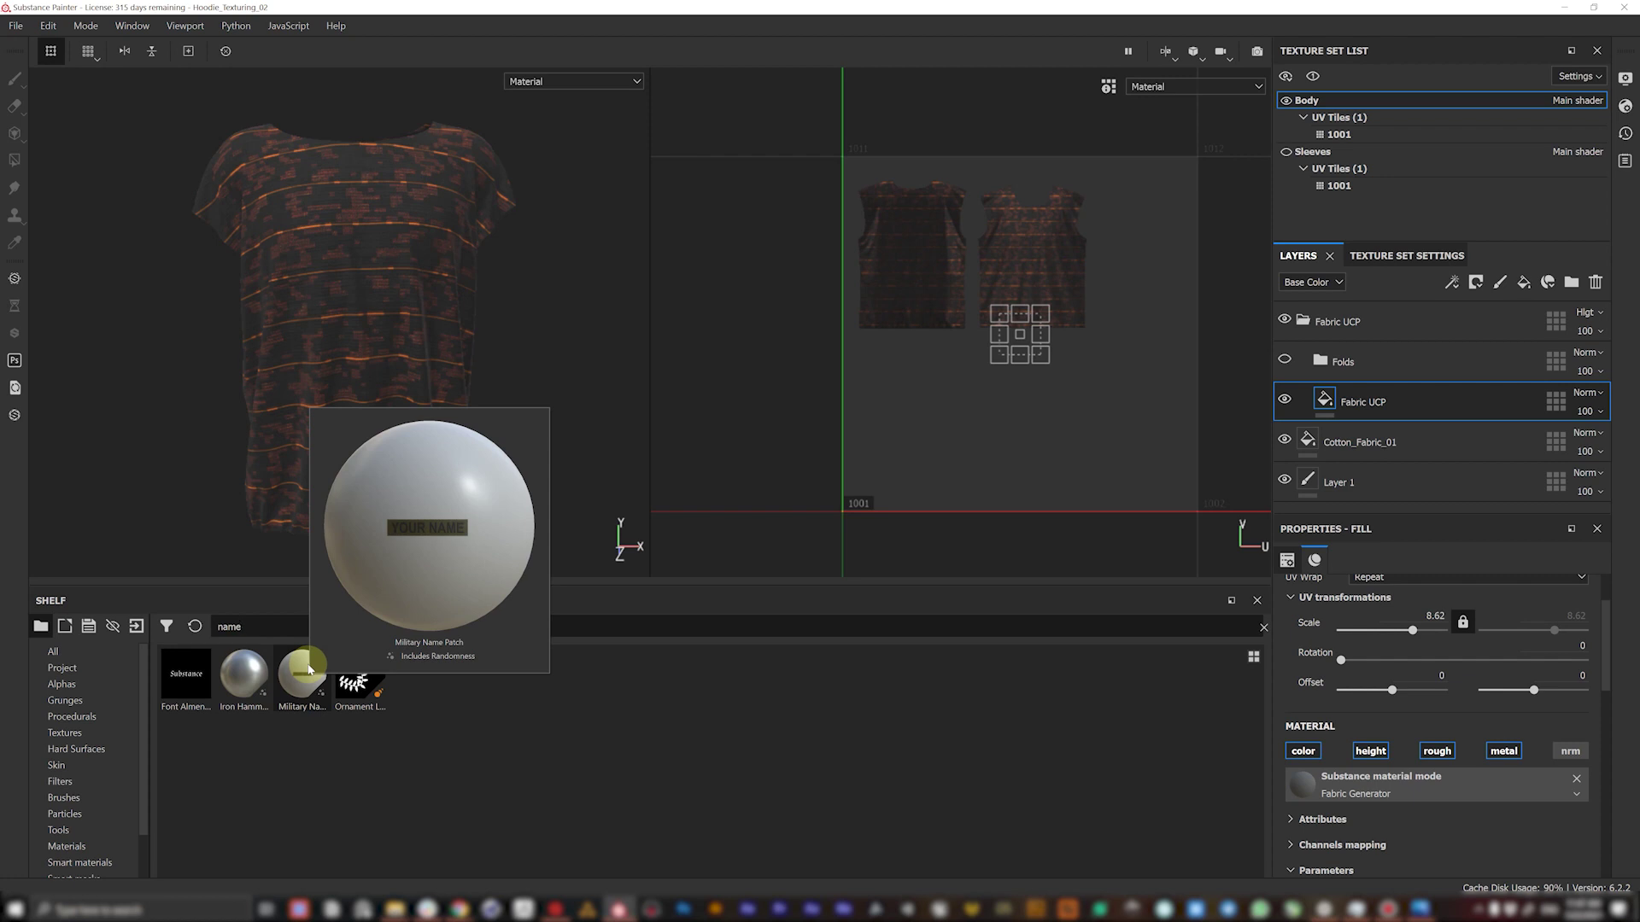
pyautogui.moveTo(299, 707); pyautogui.dragTo(387, 232)
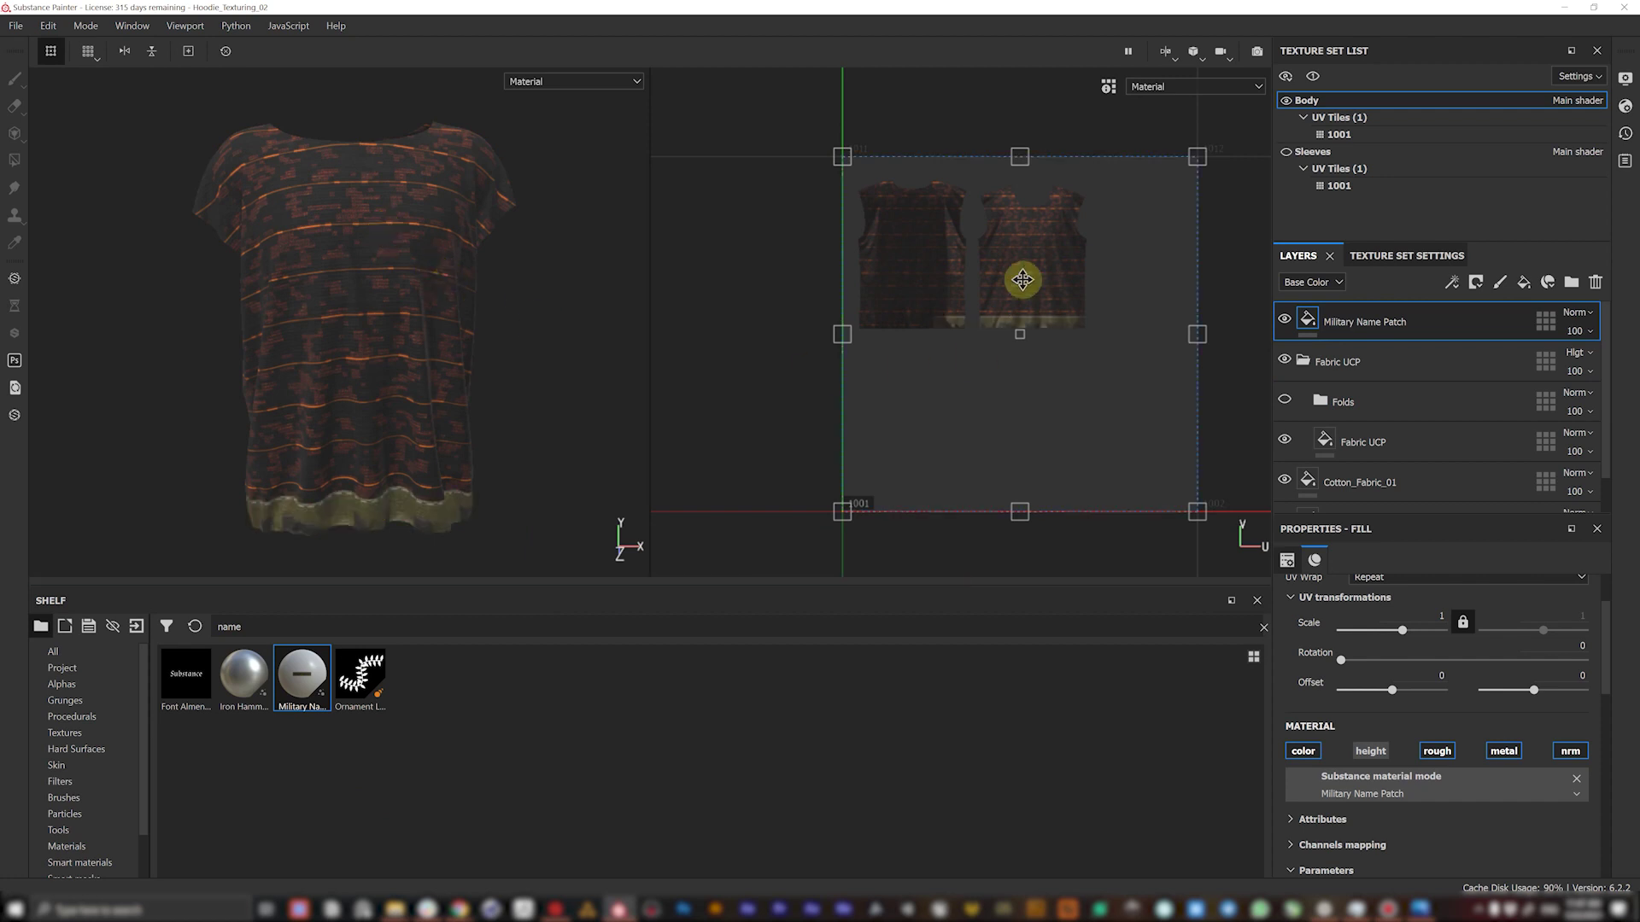
# - Collapse the Fabric UCP folder, then scale the name patch to about 5.07 and place it mid-front on the shirt
pyautogui.scroll(2, 1042, 292)
pyautogui.scroll(1, 1085, 279)
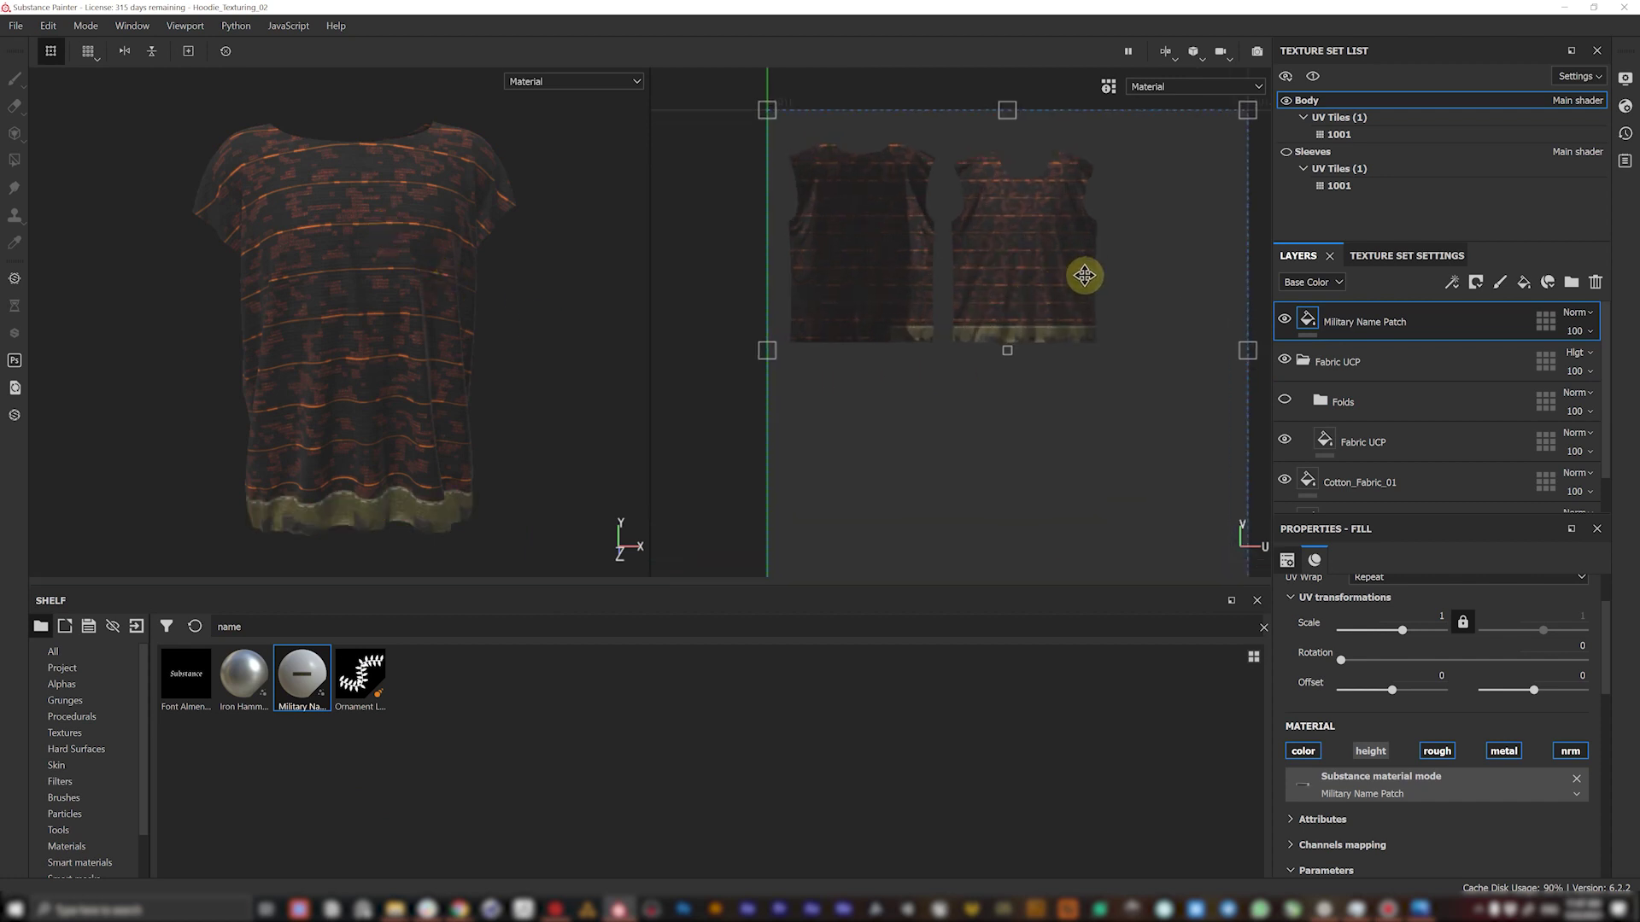
pyautogui.moveTo(1087, 274); pyautogui.dragTo(1057, 300, button='middle')
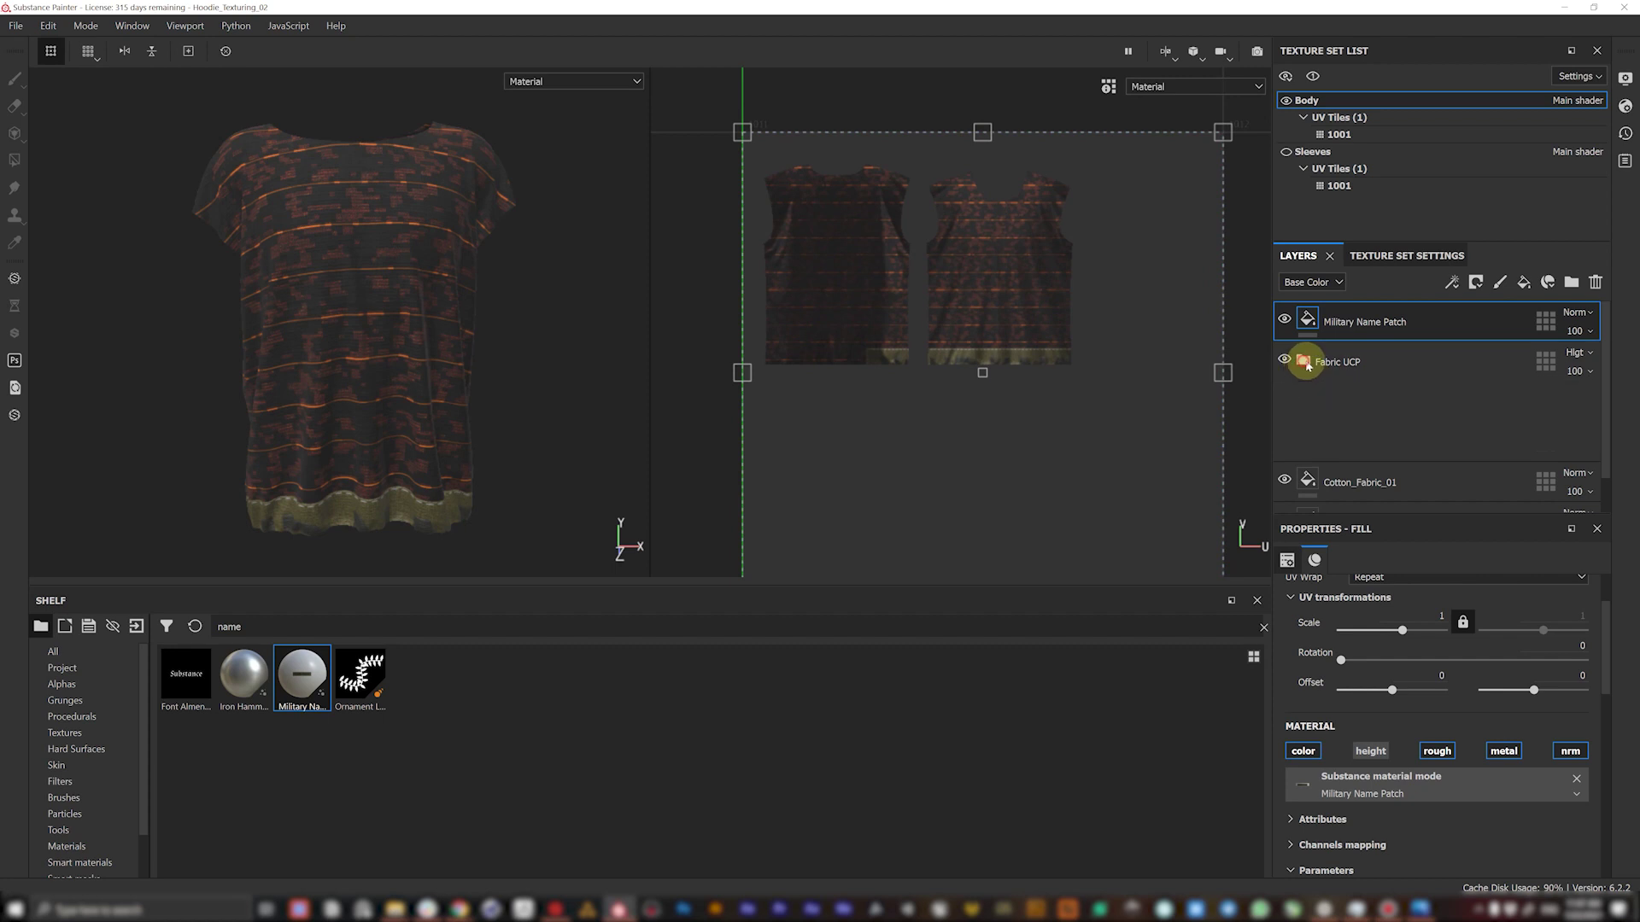
pyautogui.click(1304, 359)
pyautogui.moveTo(1217, 134); pyautogui.dragTo(1011, 245)
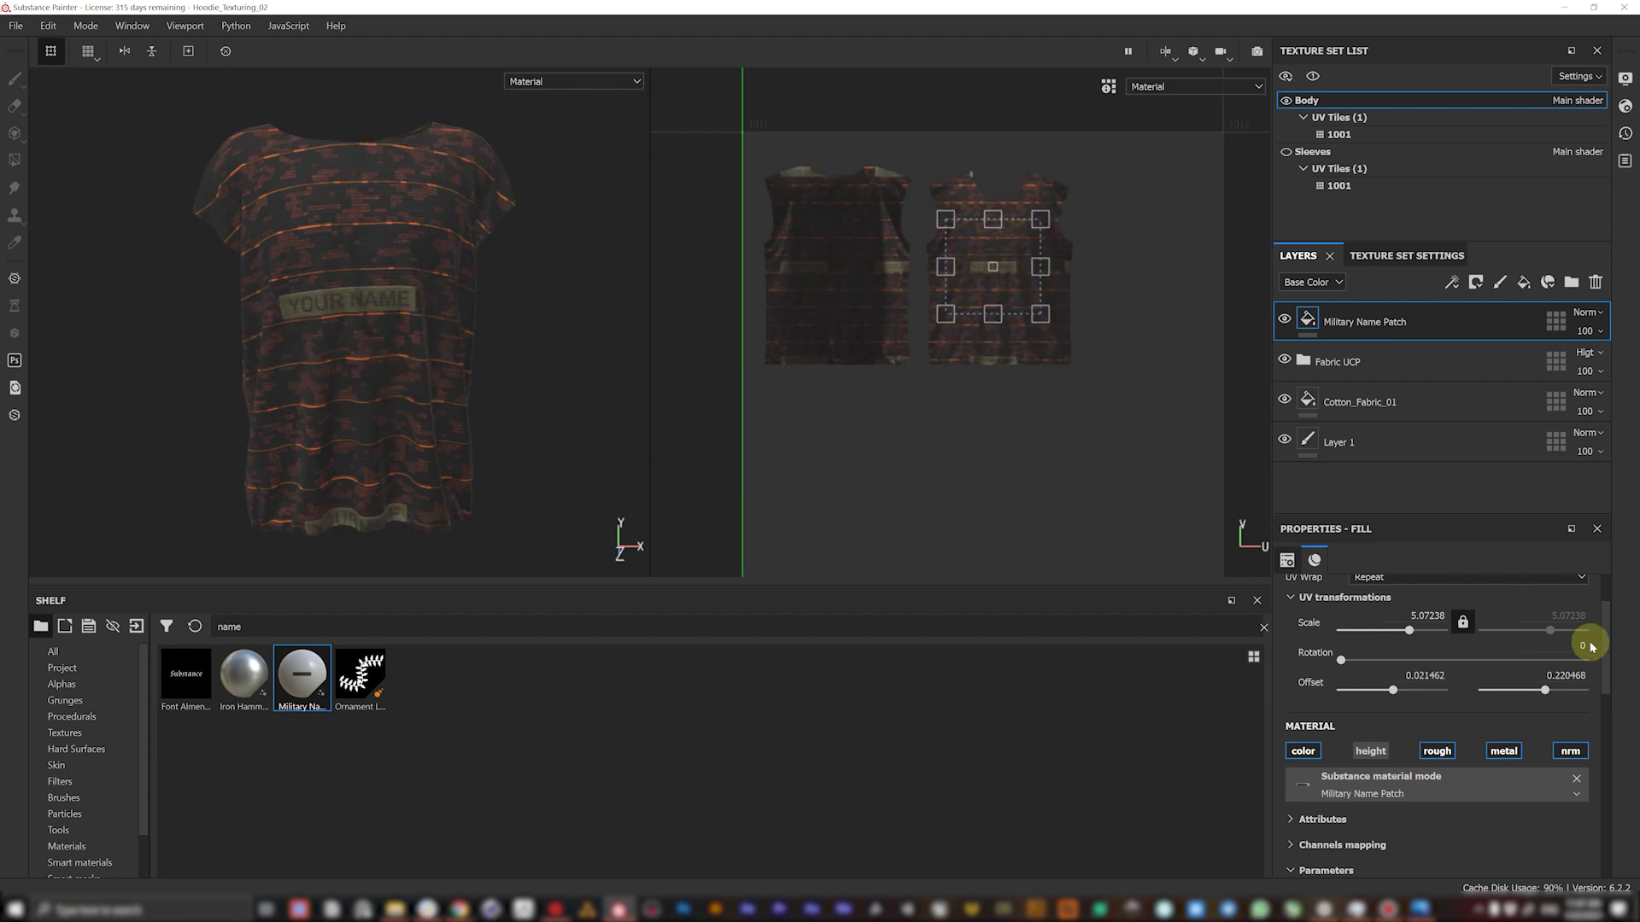
# - Set the name patch layer's UV Wrap to None
pyautogui.moveTo(1604, 637); pyautogui.dragTo(1607, 598)
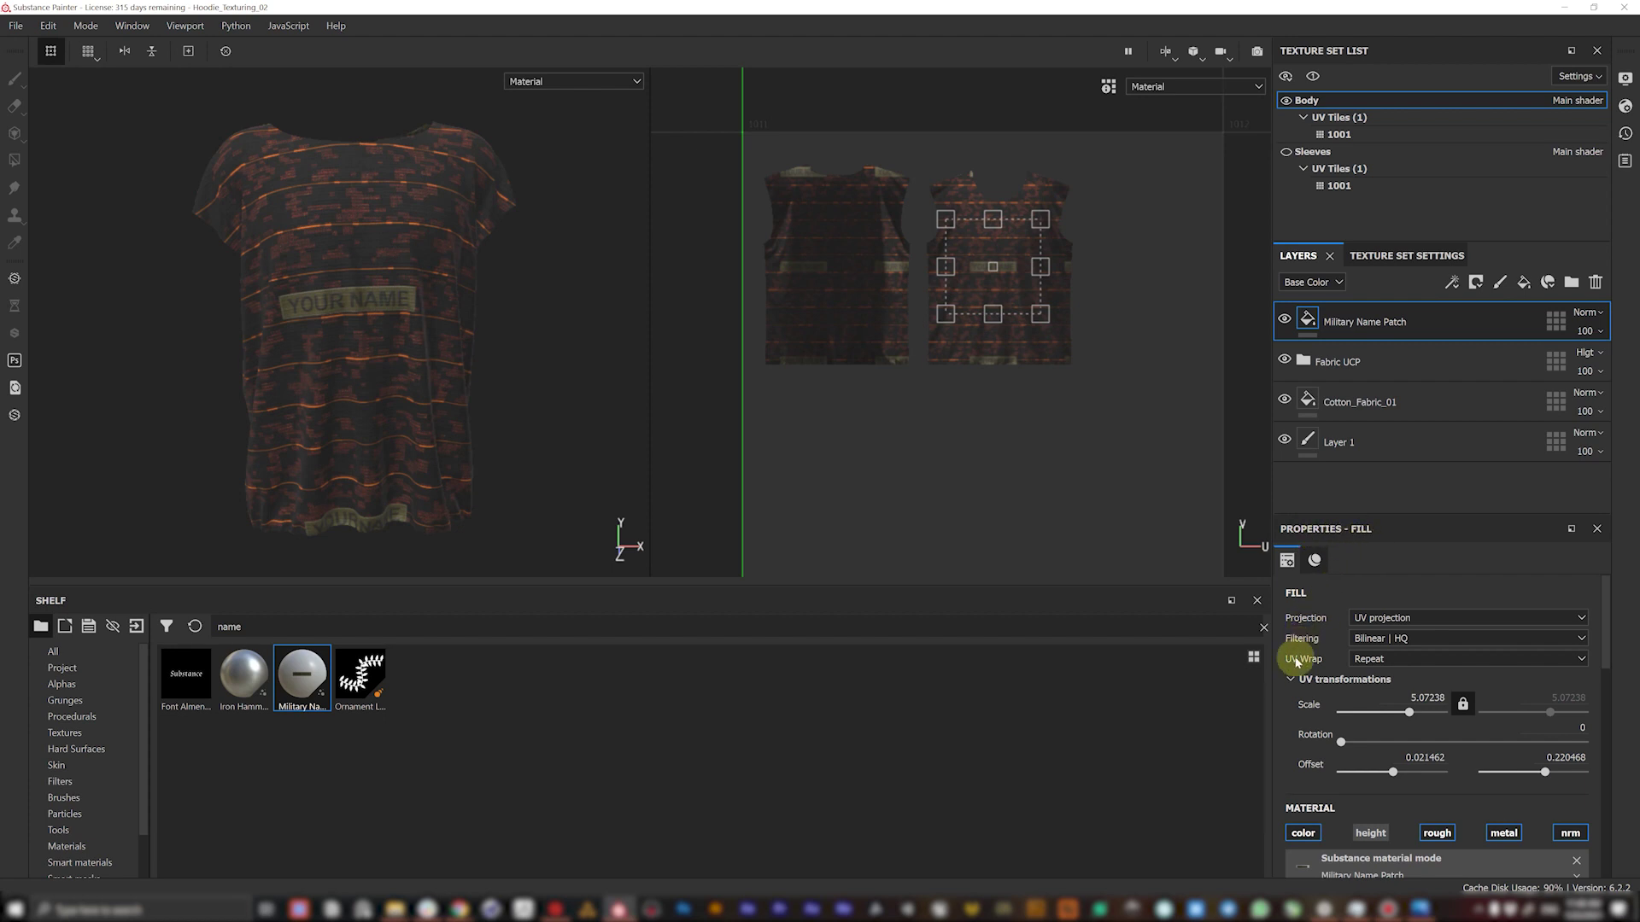
pyautogui.click(1383, 661)
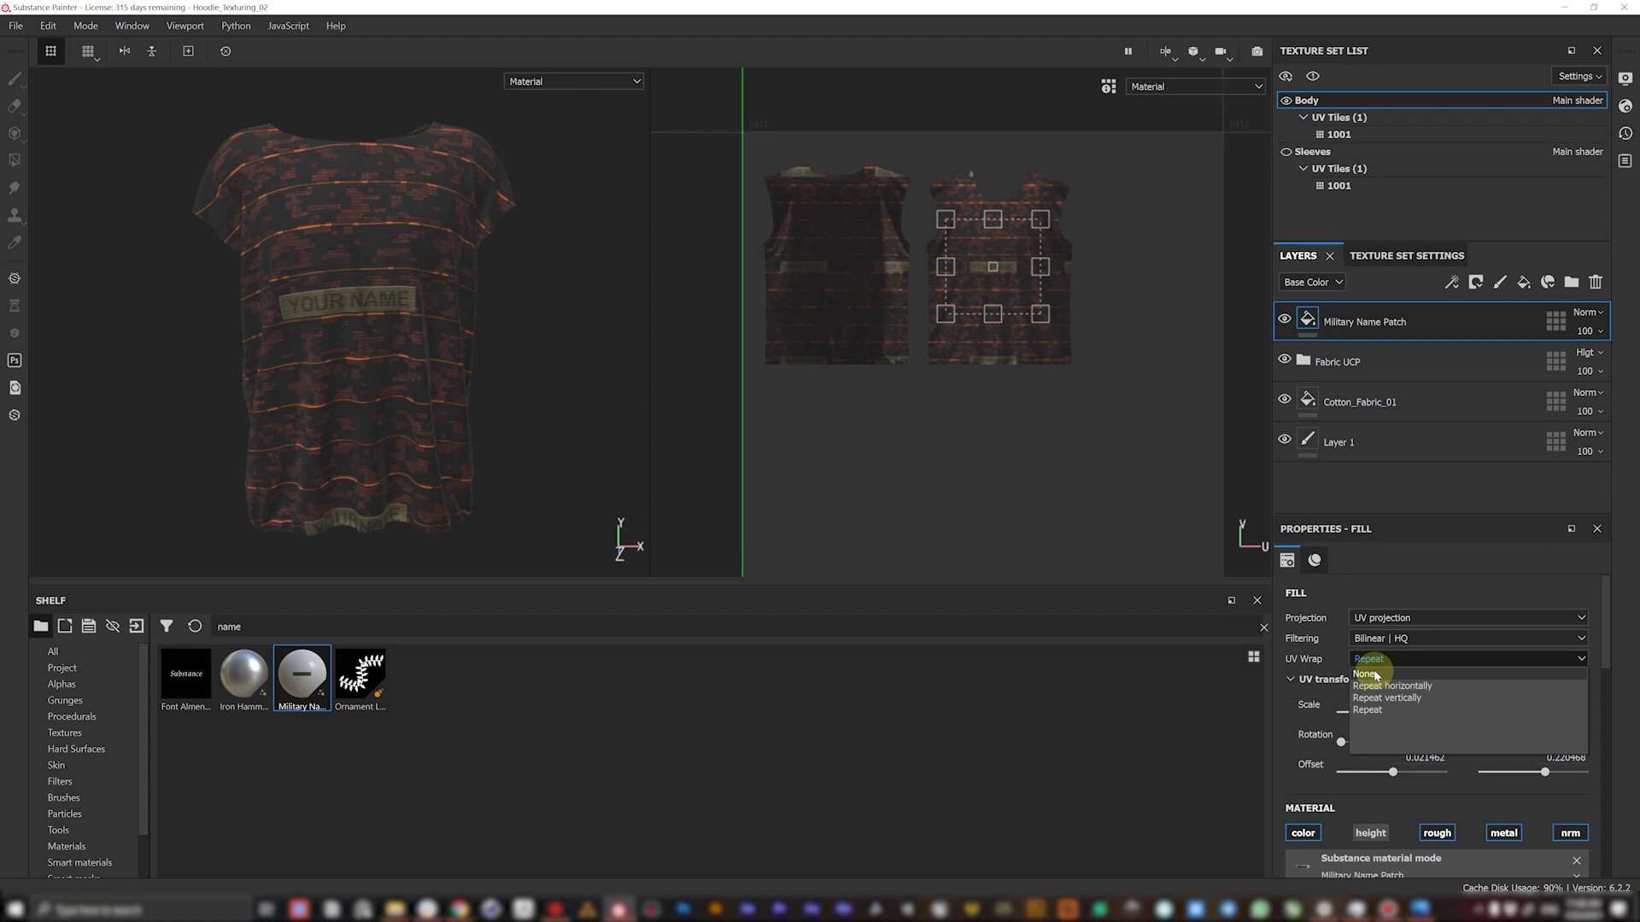
pyautogui.click(1374, 674)
# - Move the name patch to the upper chest near the armhole, at an offset of about 0.104, 0.298
pyautogui.scroll(5, 999, 243)
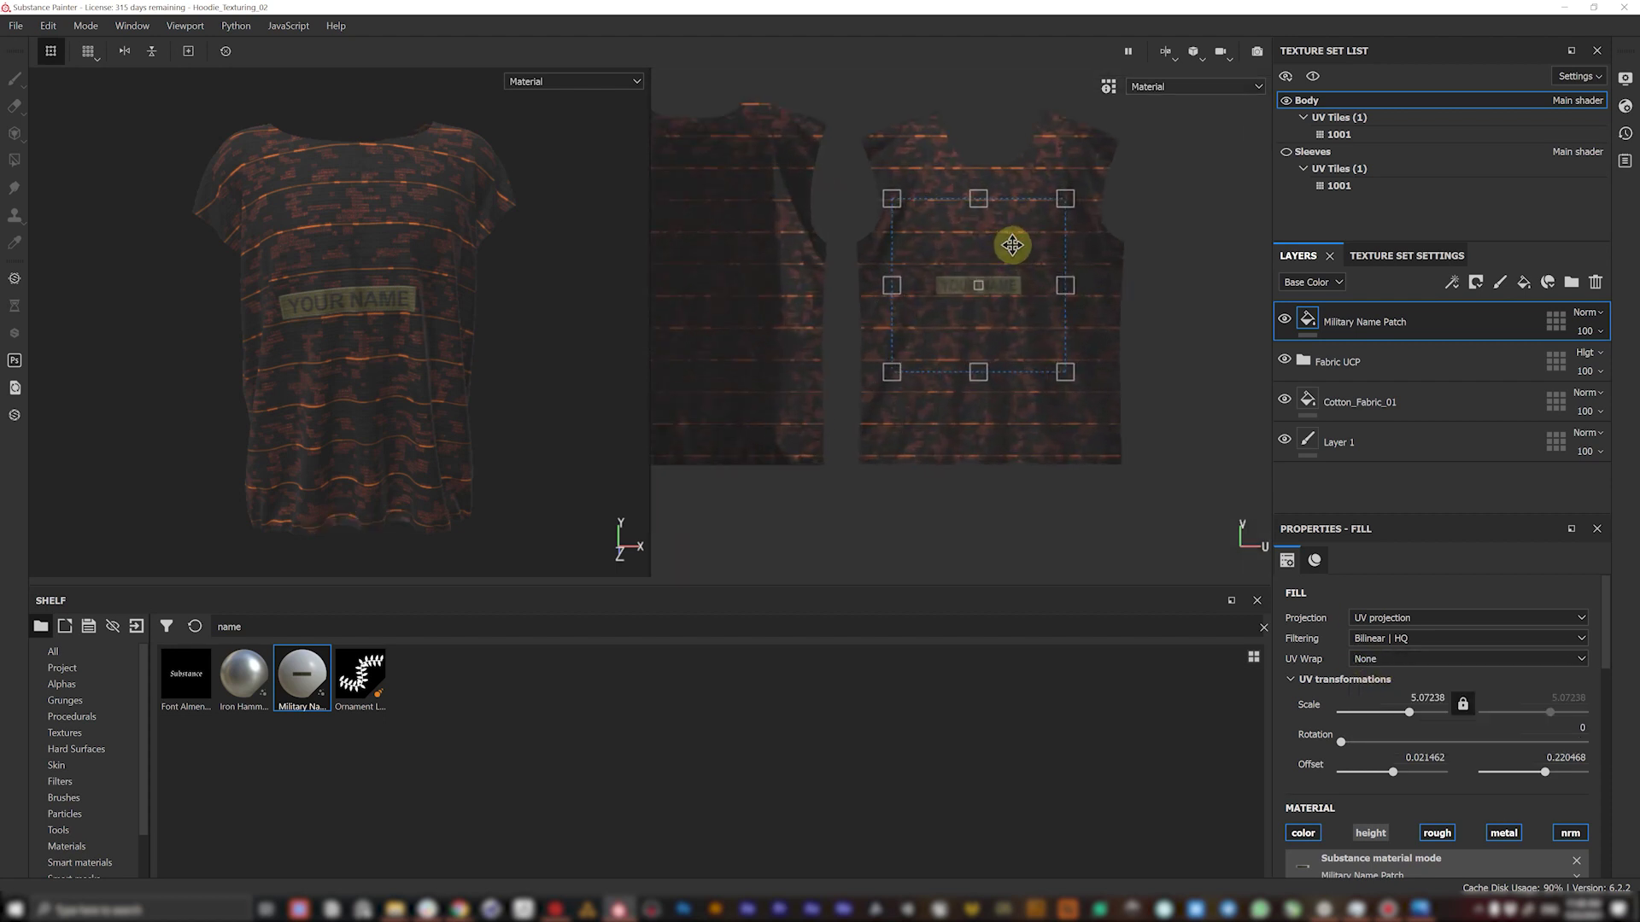
pyautogui.moveTo(1003, 313)
pyautogui.mouseDown()
pyautogui.moveTo(1150, 231)
pyautogui.moveTo(989, 461)
pyautogui.moveTo(1065, 293)
pyautogui.moveTo(1037, 313)
pyautogui.moveTo(1054, 299)
pyautogui.moveTo(1028, 264)
pyautogui.moveTo(1036, 234)
pyautogui.moveTo(1014, 315)
pyautogui.moveTo(1039, 311)
pyautogui.moveTo(1028, 329)
pyautogui.mouseUp()
pyautogui.scroll(-3, 1056, 374)
pyautogui.scroll(-2, 1055, 374)
pyautogui.scroll(5, 1054, 300)
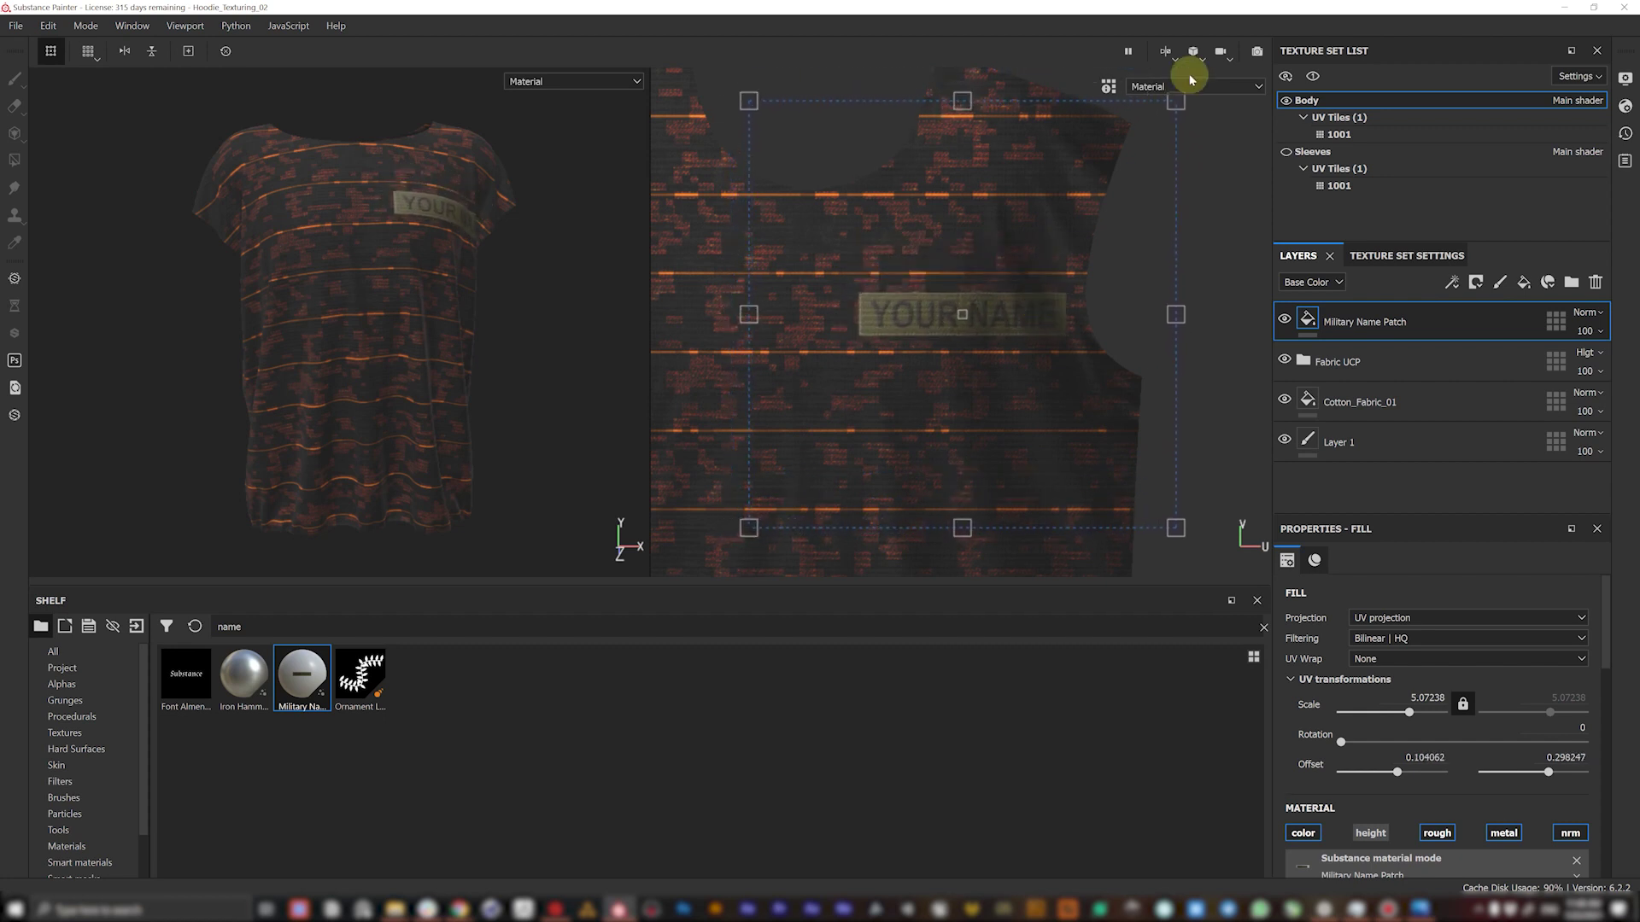
# - Shrink the chest name patch to a scale of about 9.16 and reposition it at an offset of about 0.100, 0.298
pyautogui.moveTo(1179, 102); pyautogui.dragTo(968, 319)
pyautogui.moveTo(1006, 242); pyautogui.dragTo(1050, 198)
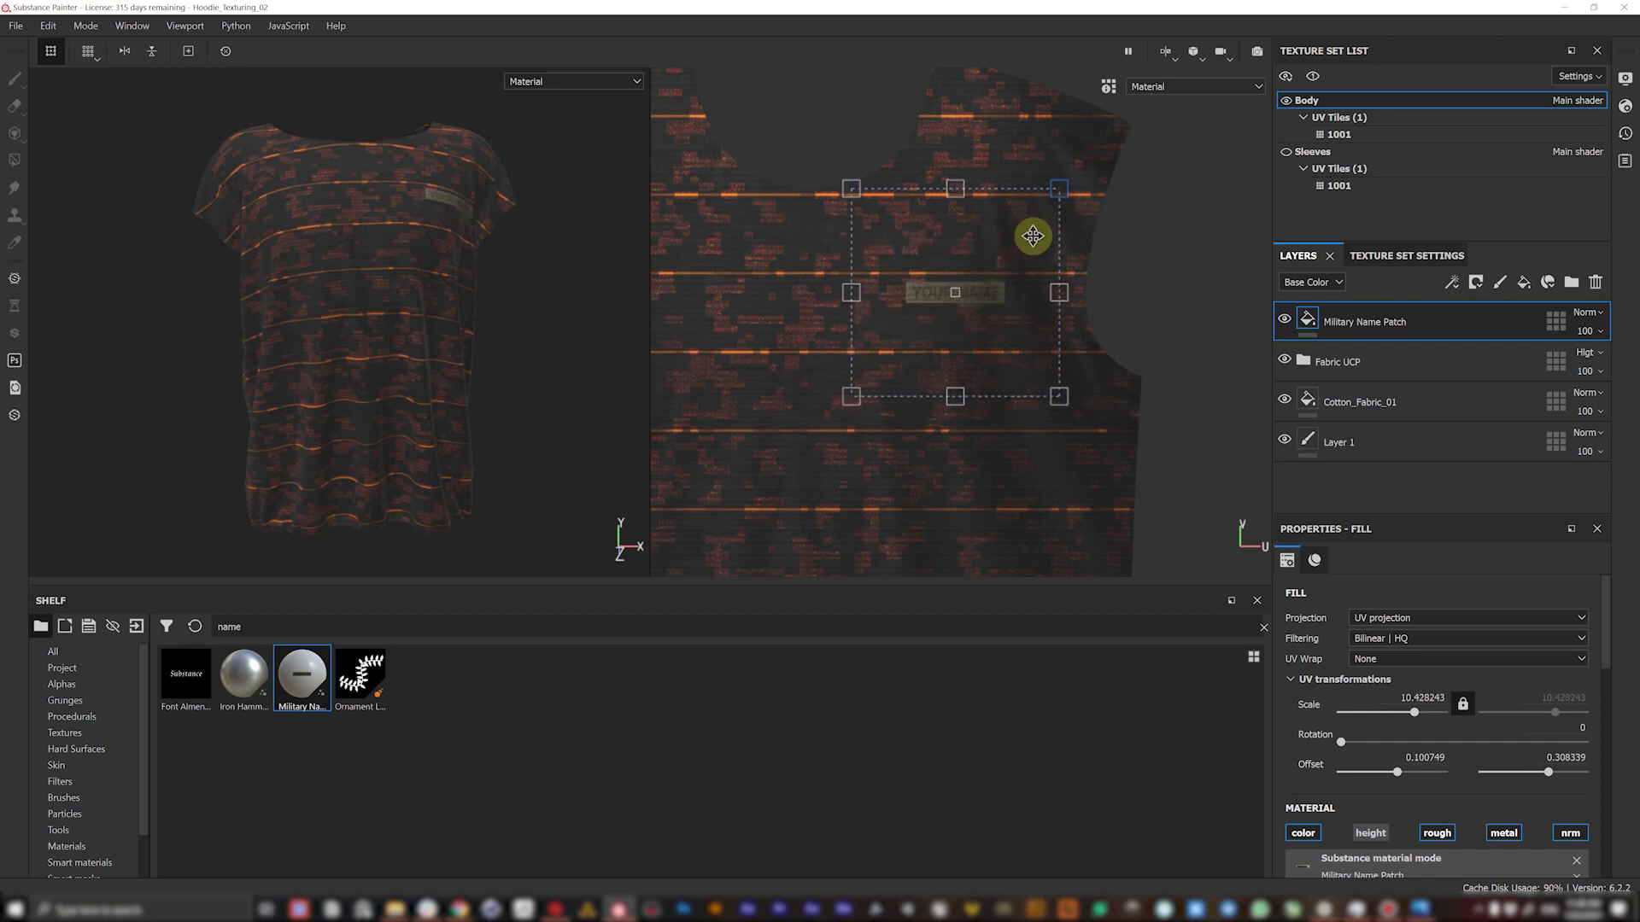
pyautogui.moveTo(978, 318); pyautogui.dragTo(974, 334)
pyautogui.scroll(5, 445, 213)
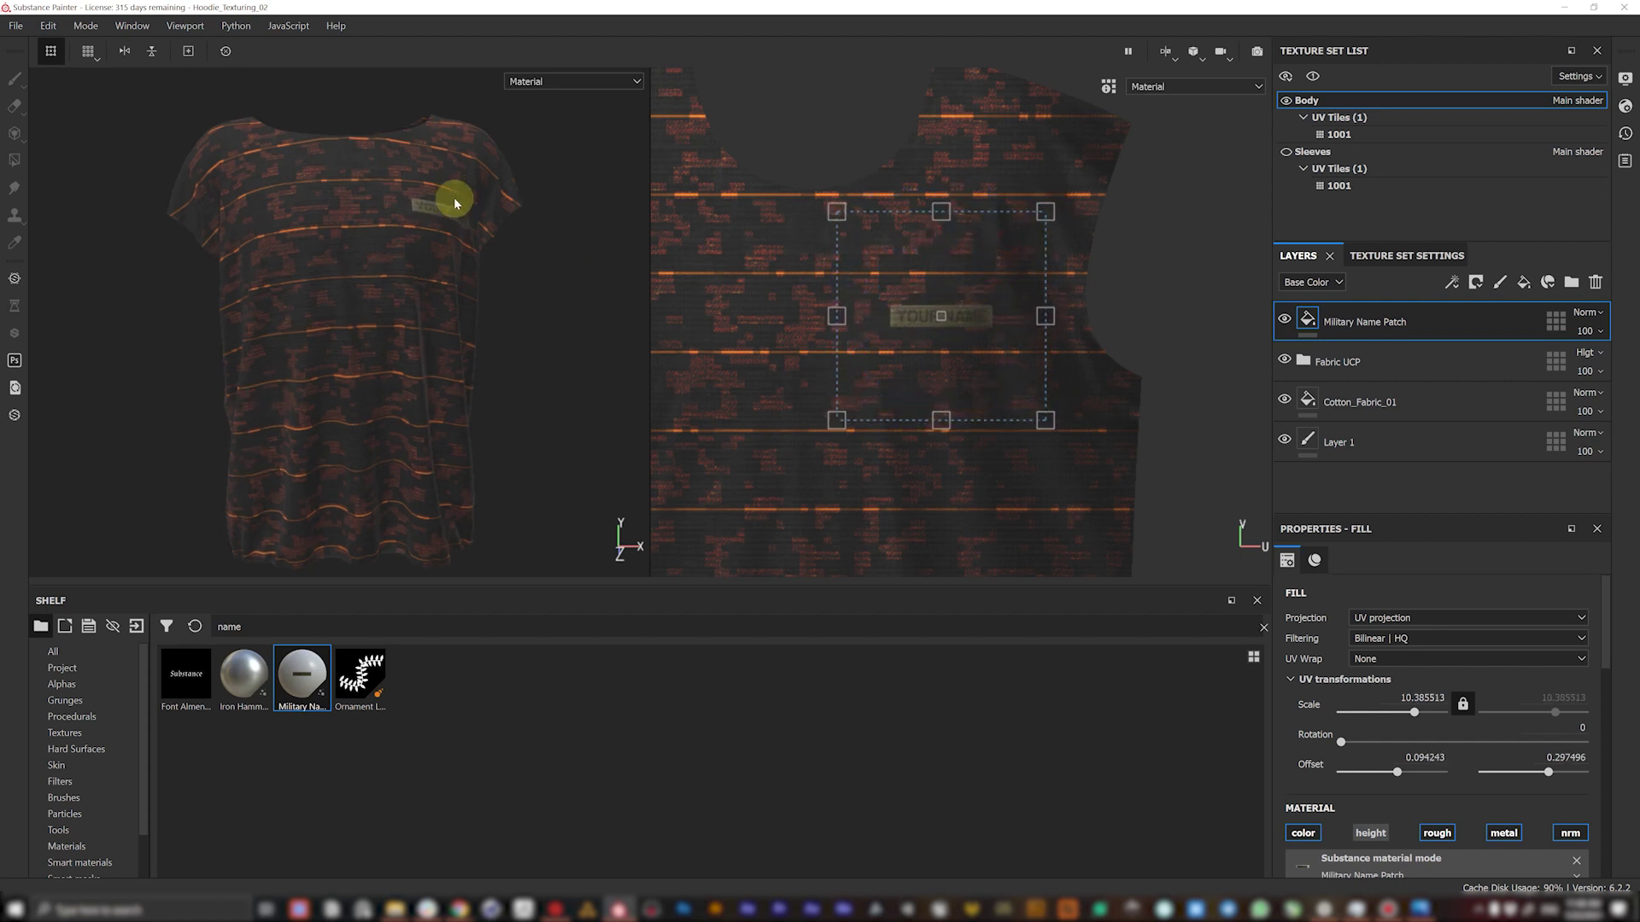
pyautogui.keyDown('alt'); pyautogui.moveTo(445, 211); pyautogui.dragTo(484, 244); pyautogui.keyUp('alt')
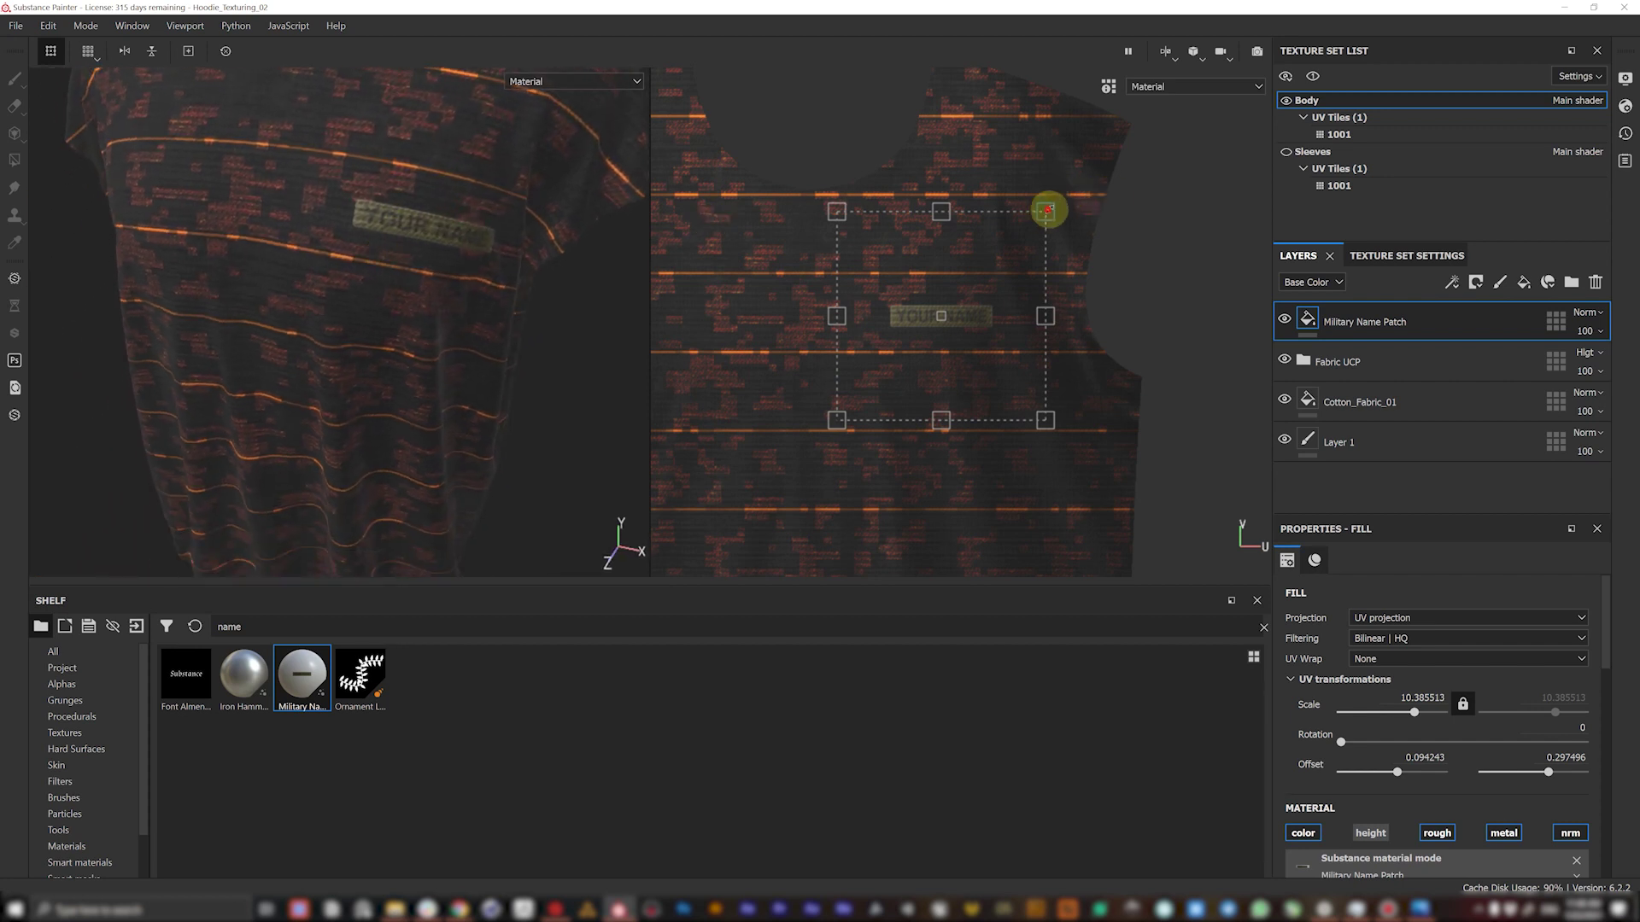
pyautogui.moveTo(1048, 209); pyautogui.dragTo(1050, 197)
pyautogui.moveTo(992, 290); pyautogui.dragTo(992, 307)
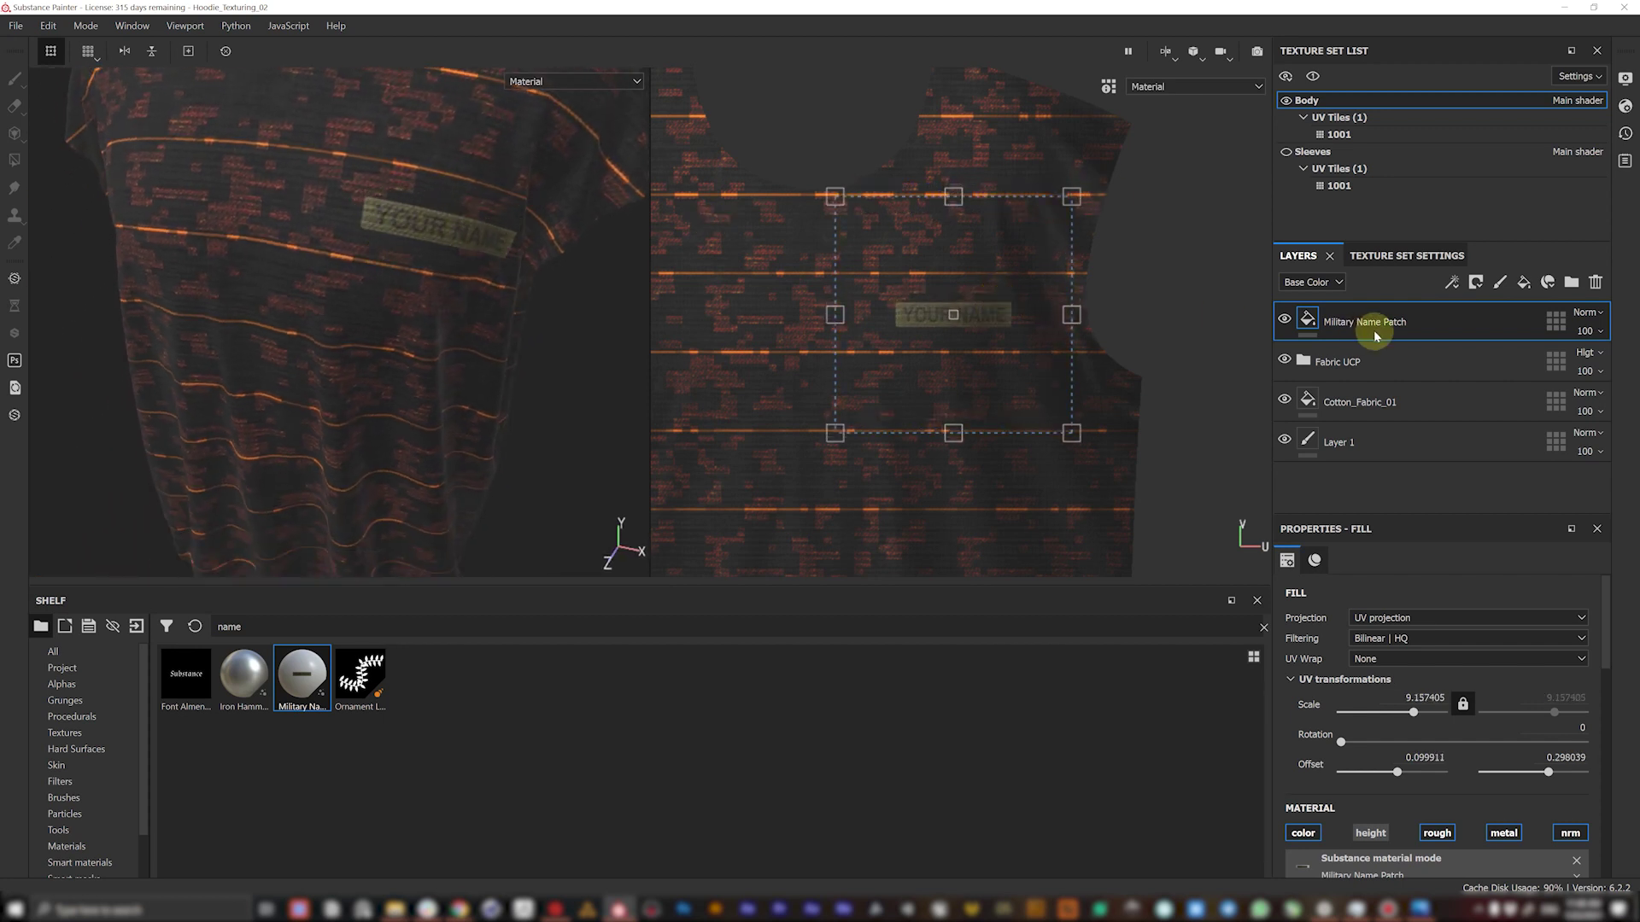
# - Enable the name patch's height channel and replace its placeholder text with a first name in capitals
pyautogui.click(1376, 834)
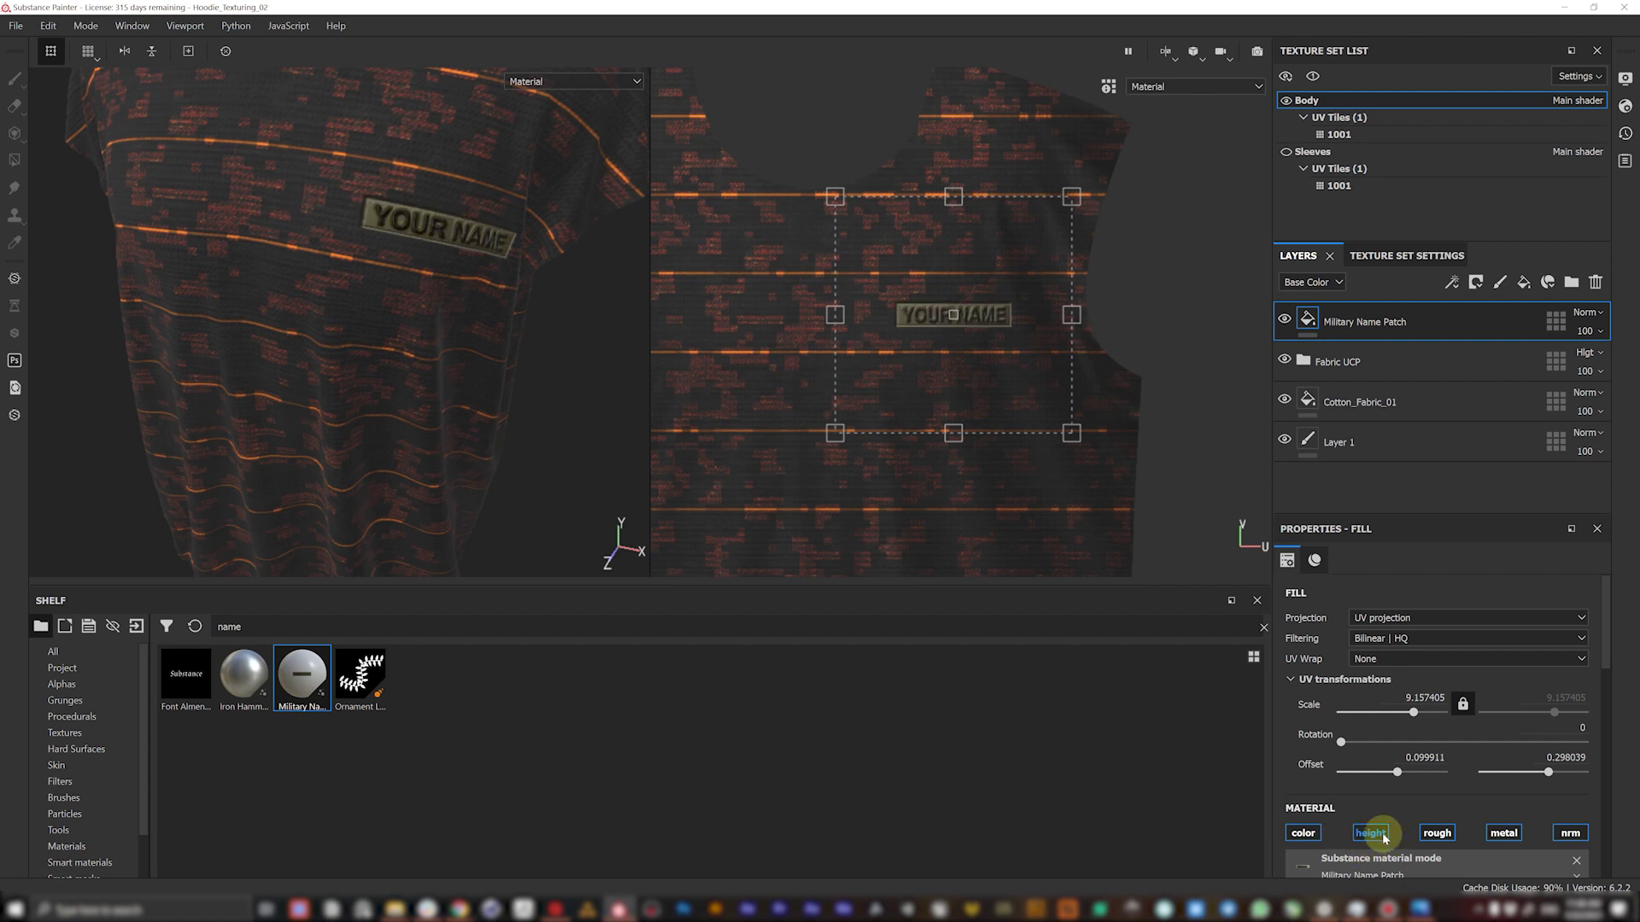
pyautogui.moveTo(1603, 637); pyautogui.dragTo(1575, 728)
pyautogui.click(1505, 713)
pyautogui.write('MIKE')
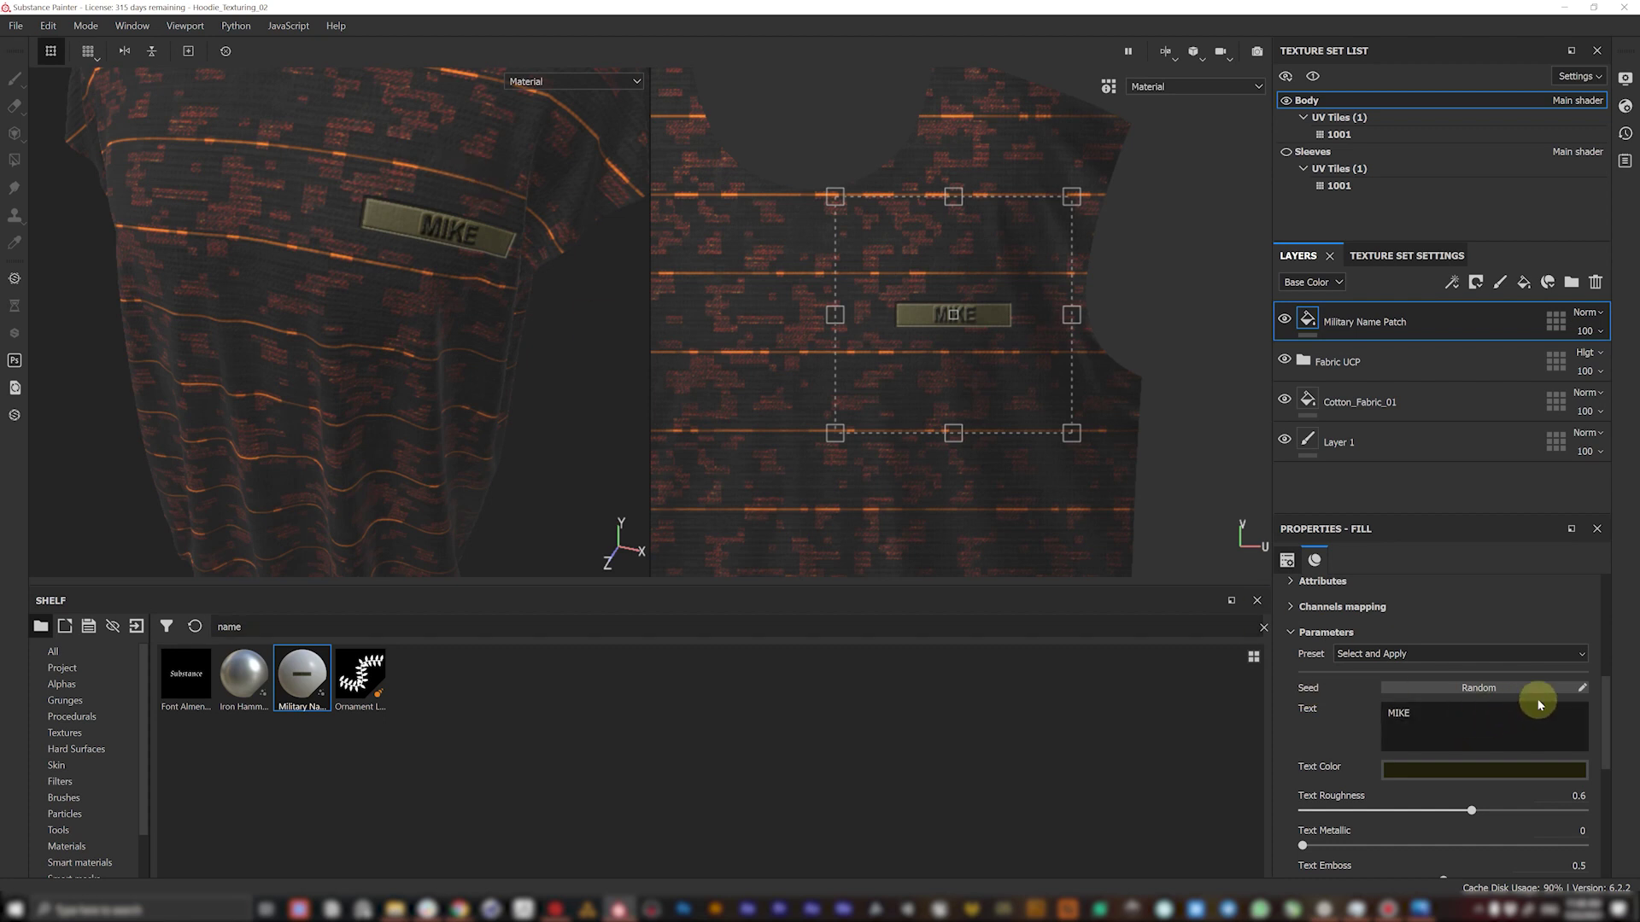
# - Set the name patch's Text Color by sampling the orange stripe on the fabric, about RGB 0.757, 0.400, 0.176
pyautogui.scroll(-2, 1607, 712)
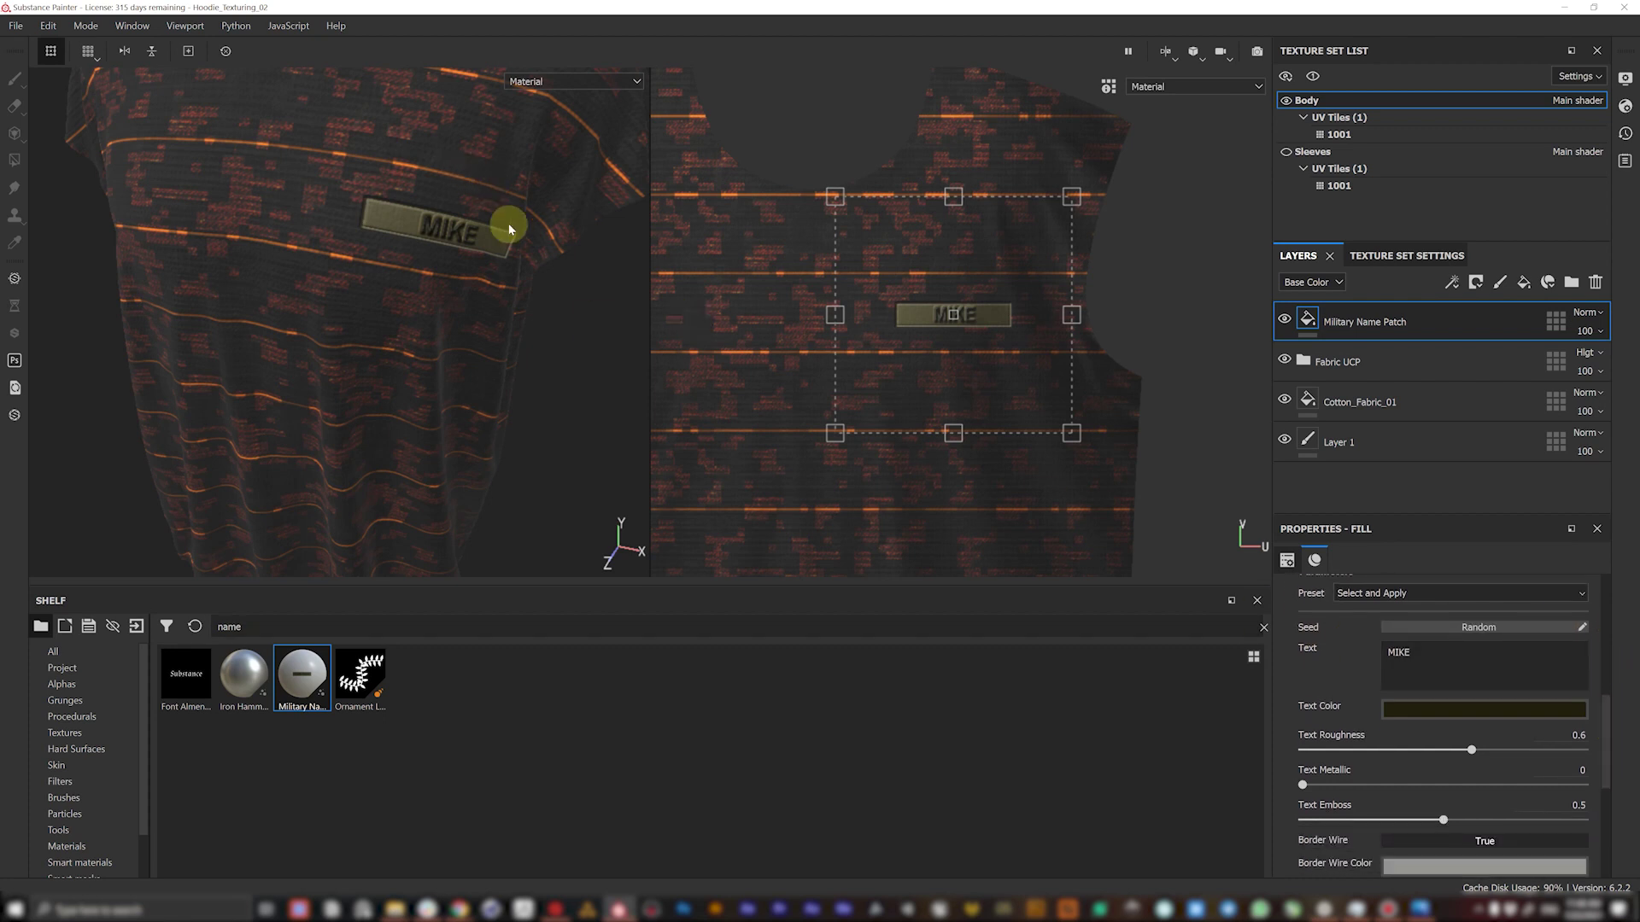
pyautogui.keyDown('alt'); pyautogui.moveTo(504, 237); pyautogui.dragTo(454, 260, button='right'); pyautogui.keyUp('alt')
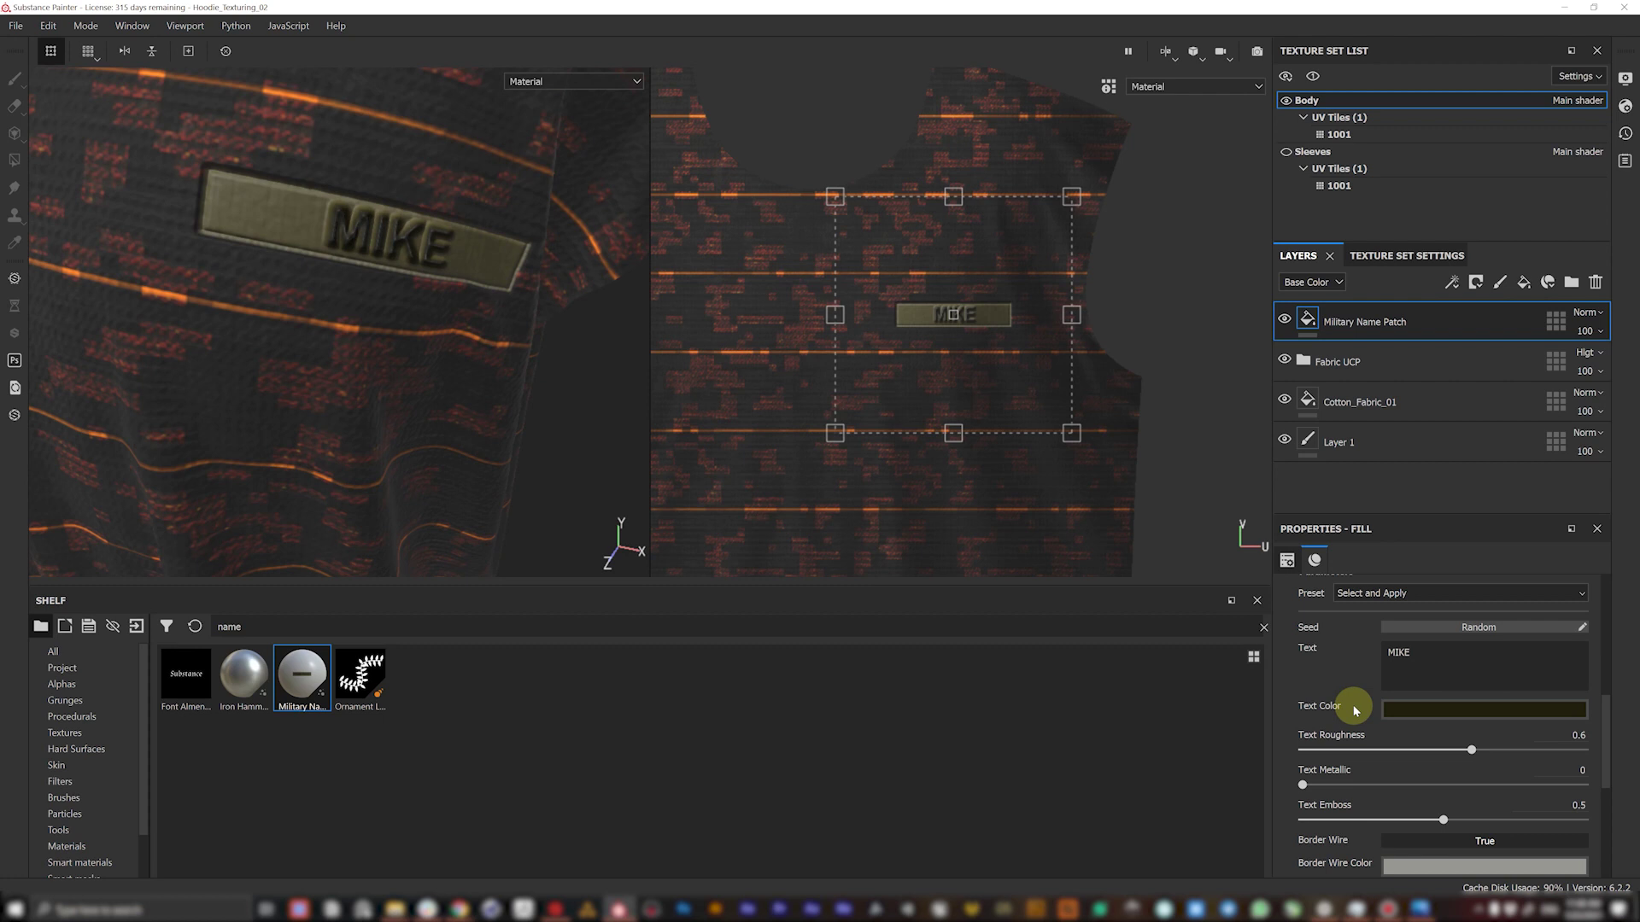
pyautogui.click(1438, 712)
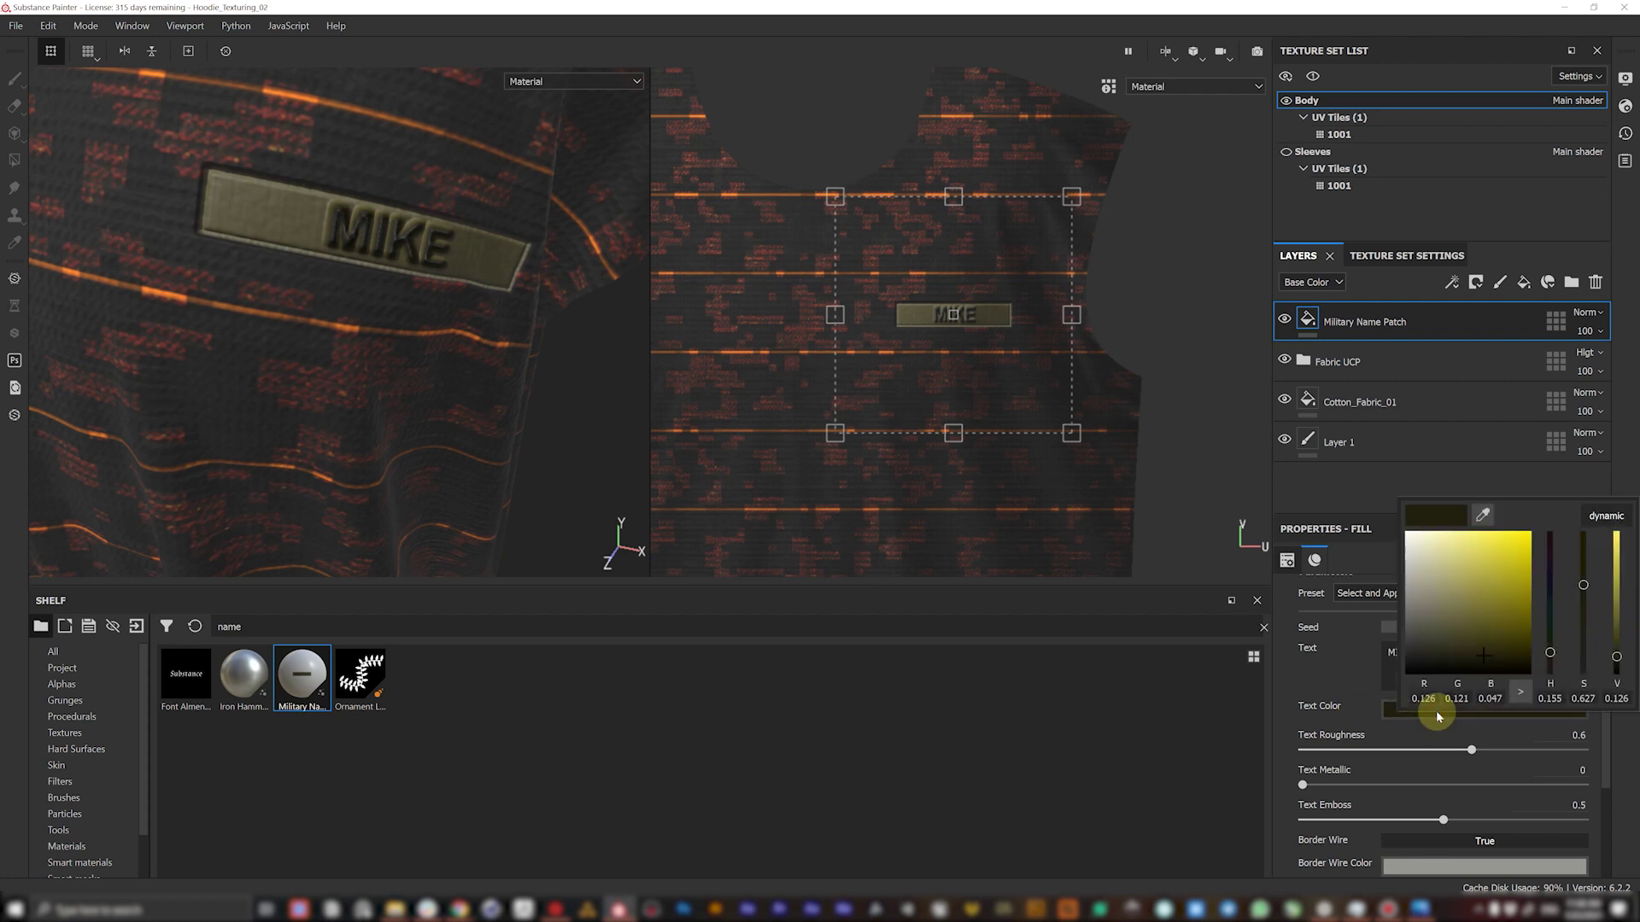
pyautogui.click(1487, 510)
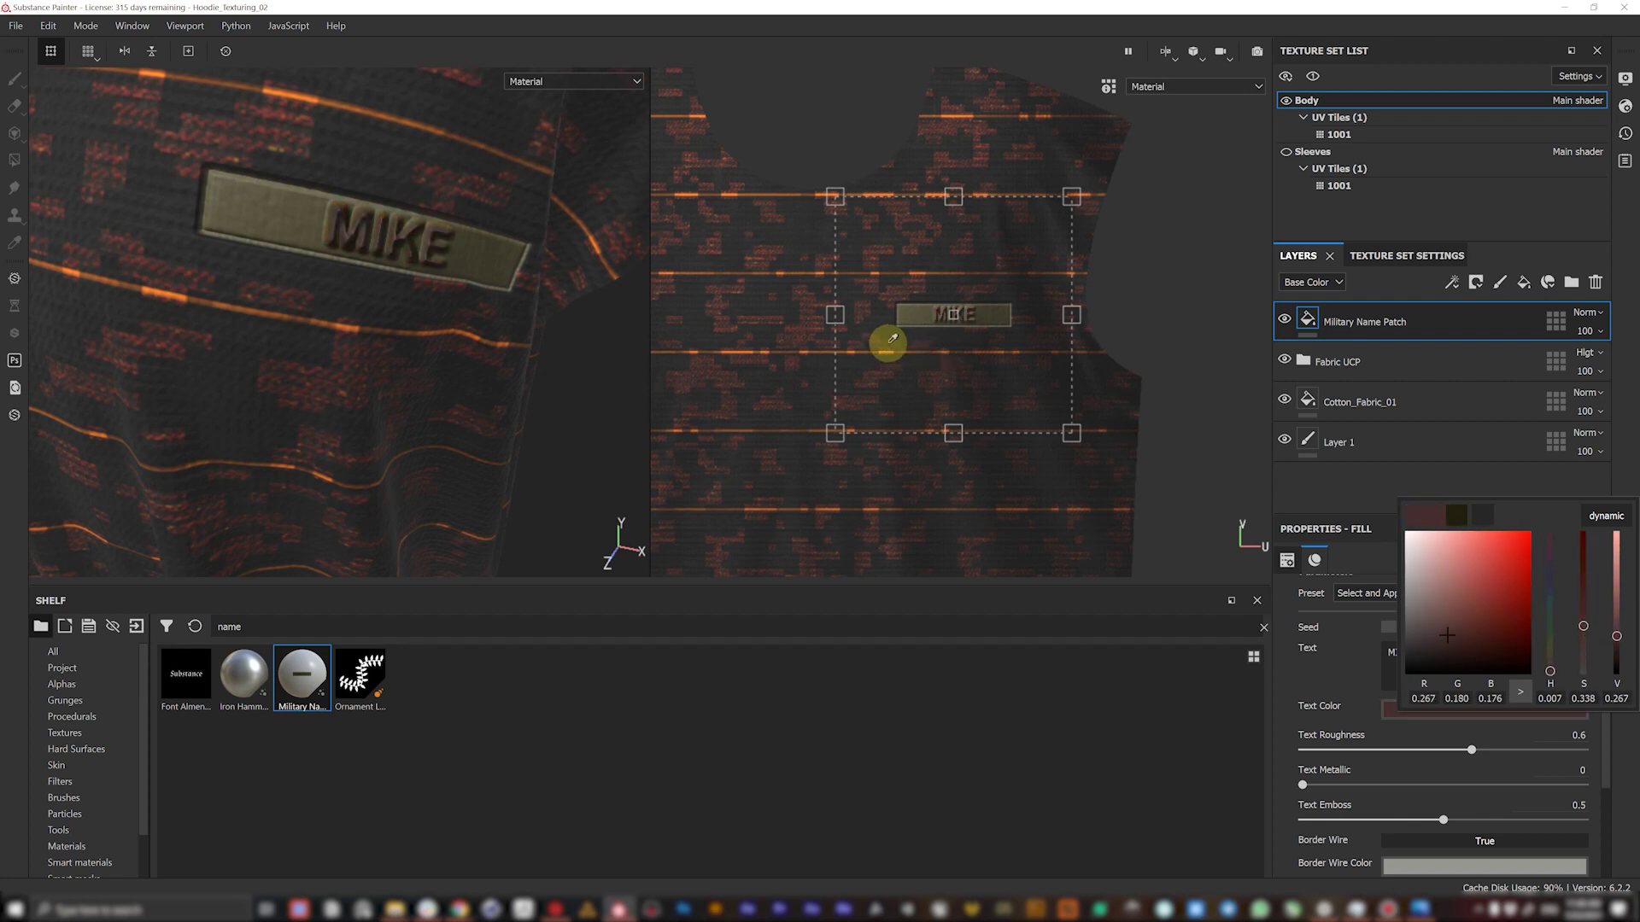
pyautogui.click(885, 353)
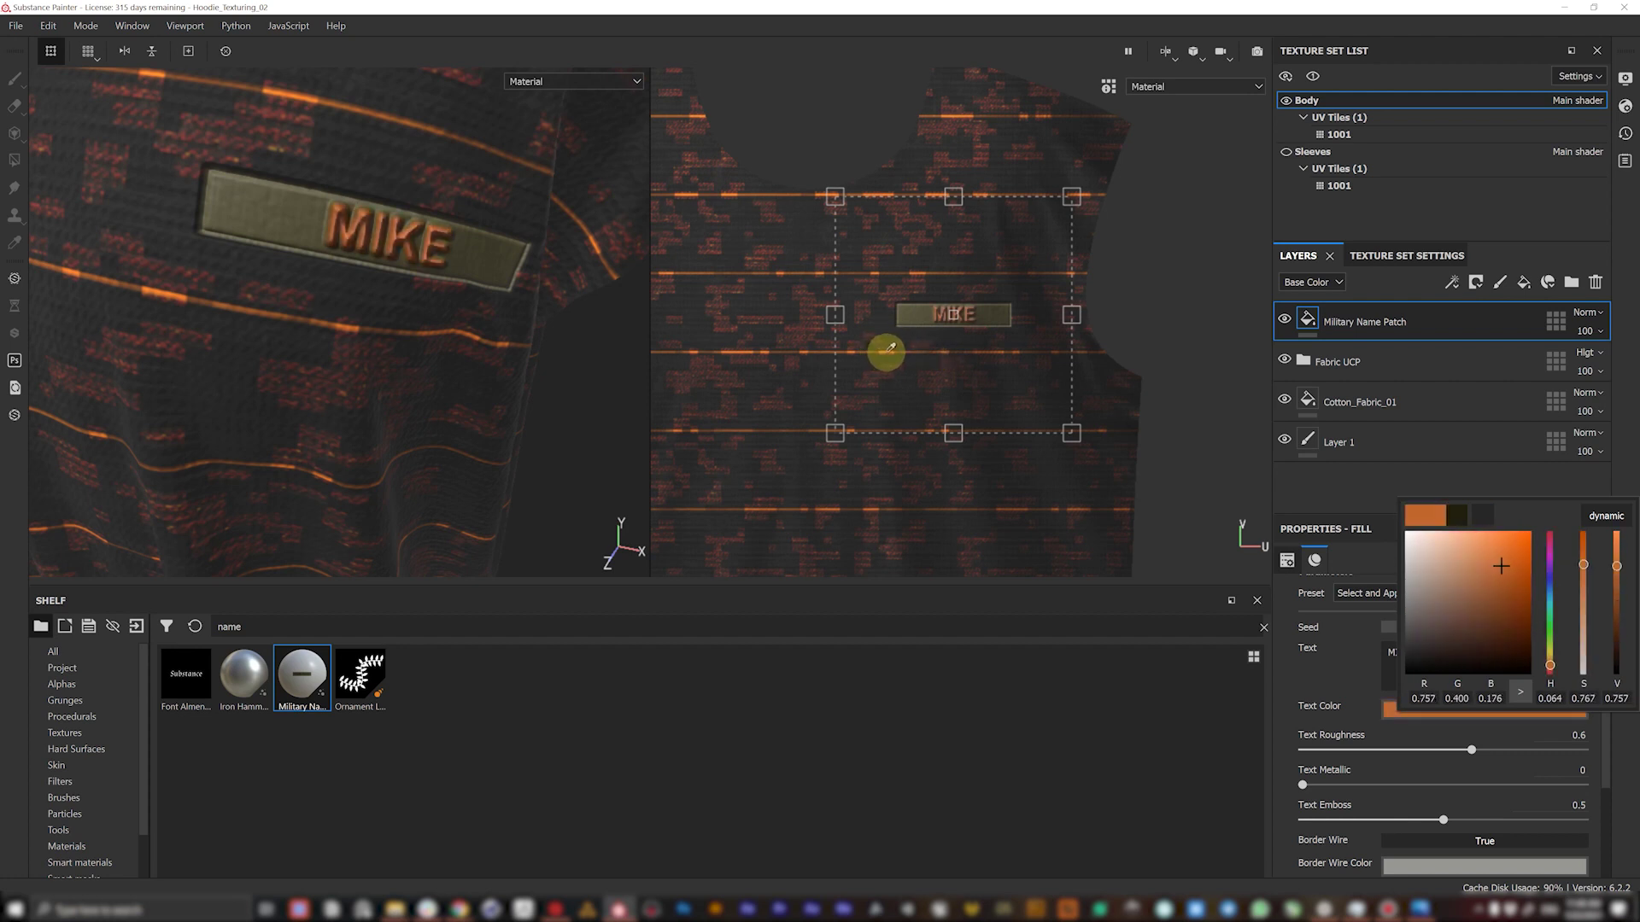
pyautogui.click(886, 350)
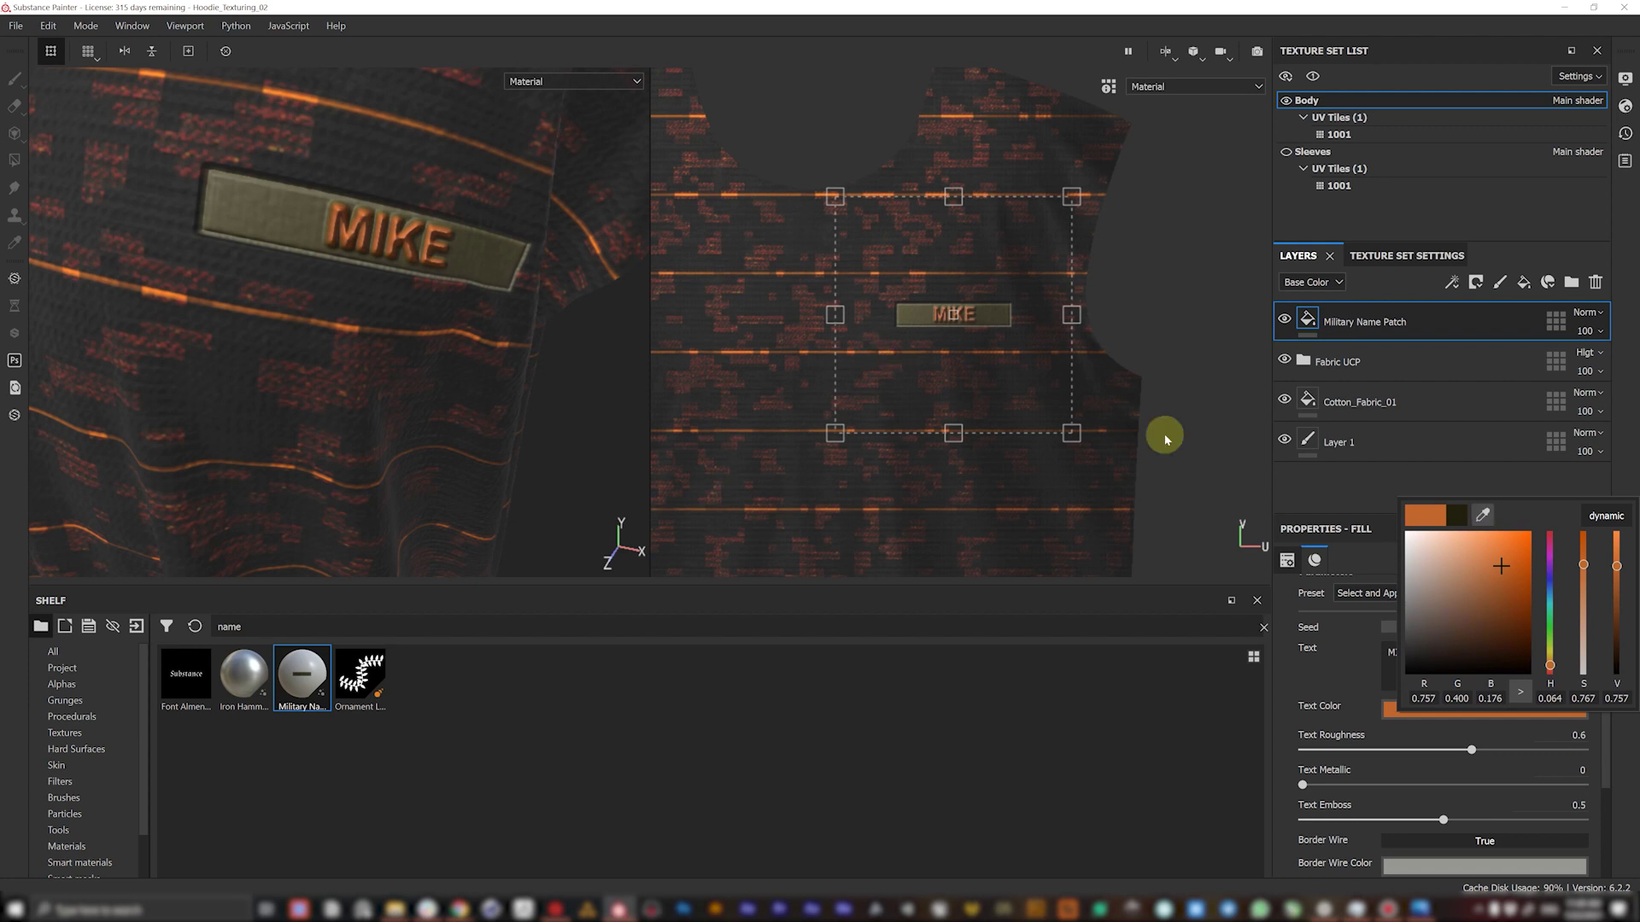
pyautogui.click(1491, 474)
# - Set the name patch's Support Color to a dark reddish tone sampled from the camouflage fabric
pyautogui.scroll(-1, 1606, 737)
pyautogui.scroll(6, 1602, 683)
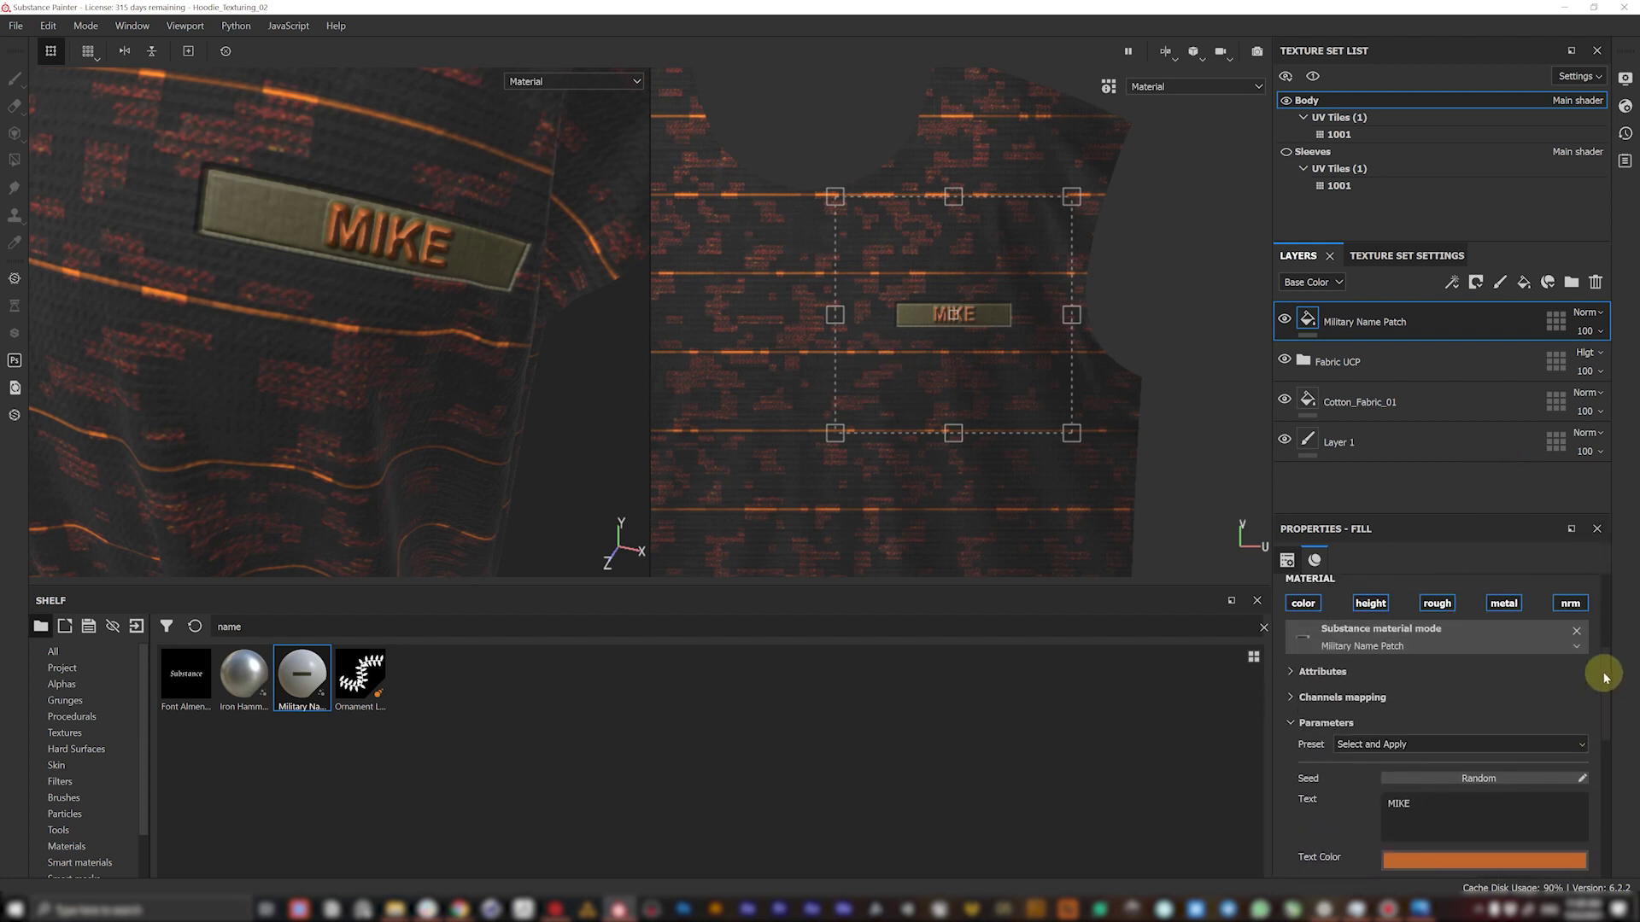
pyautogui.scroll(-10, 1601, 672)
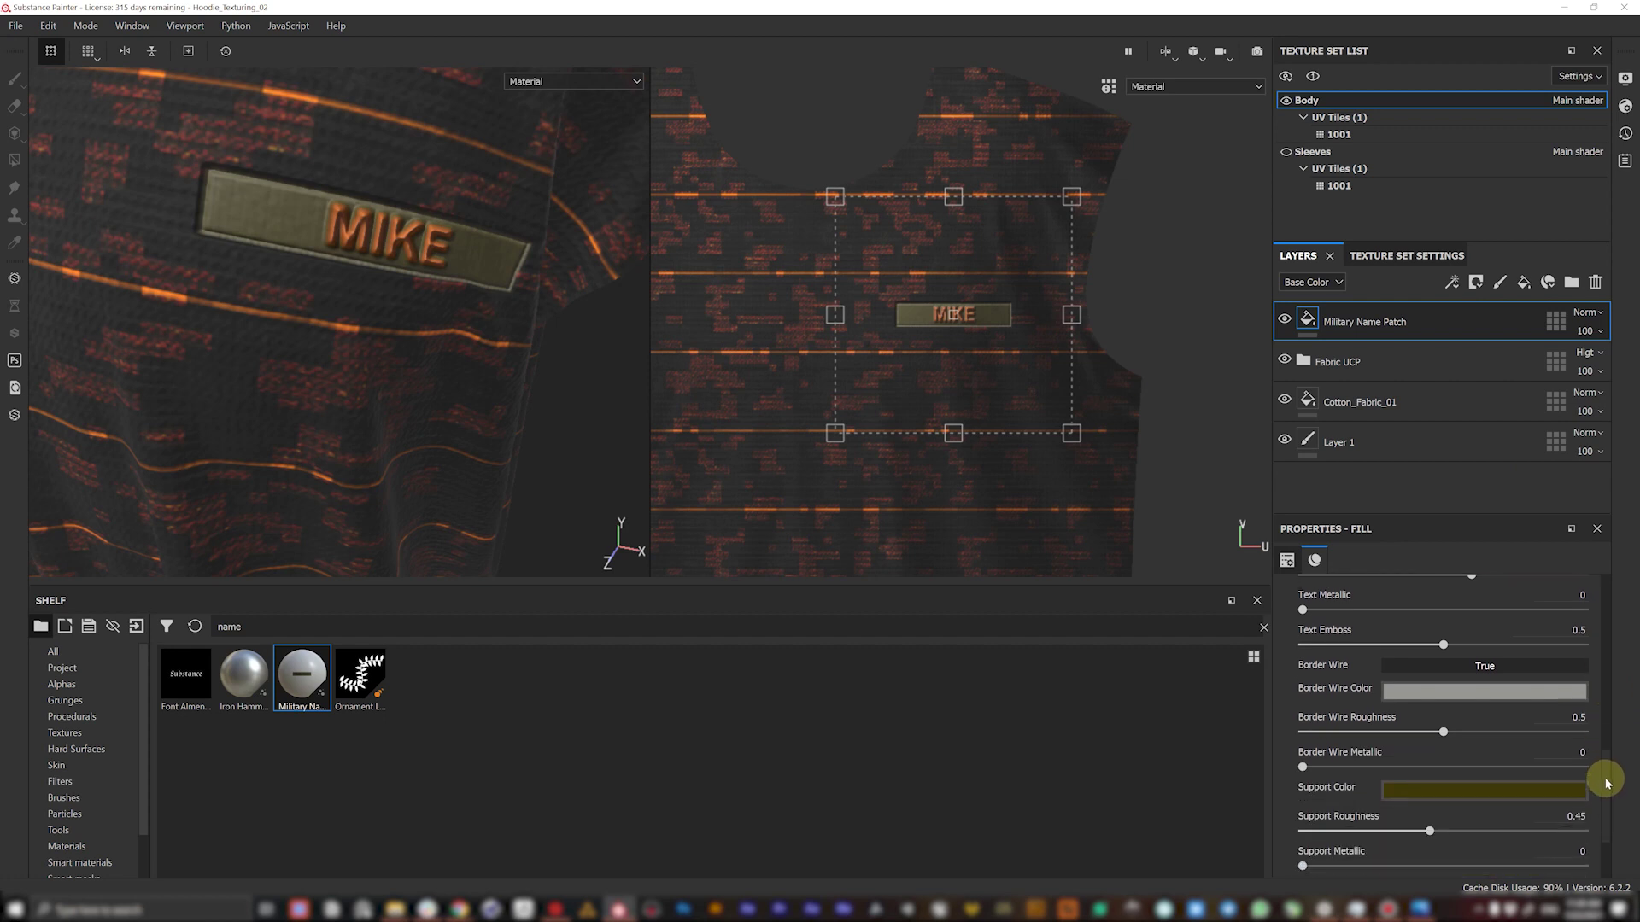
pyautogui.click(1441, 790)
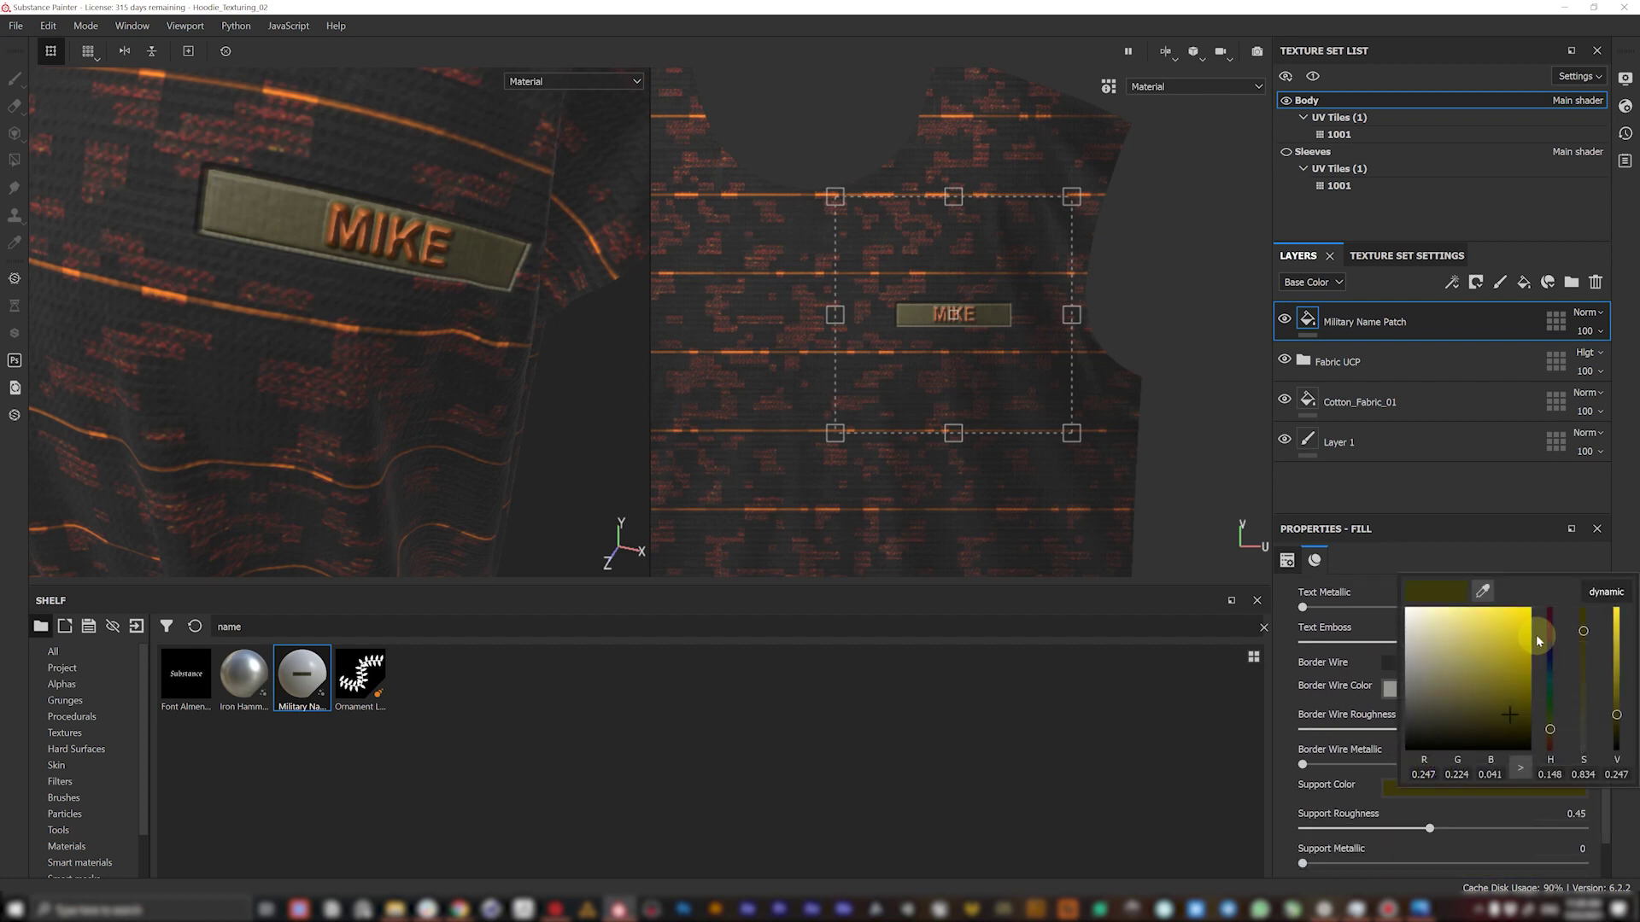
pyautogui.click(1415, 585)
pyautogui.click(284, 298)
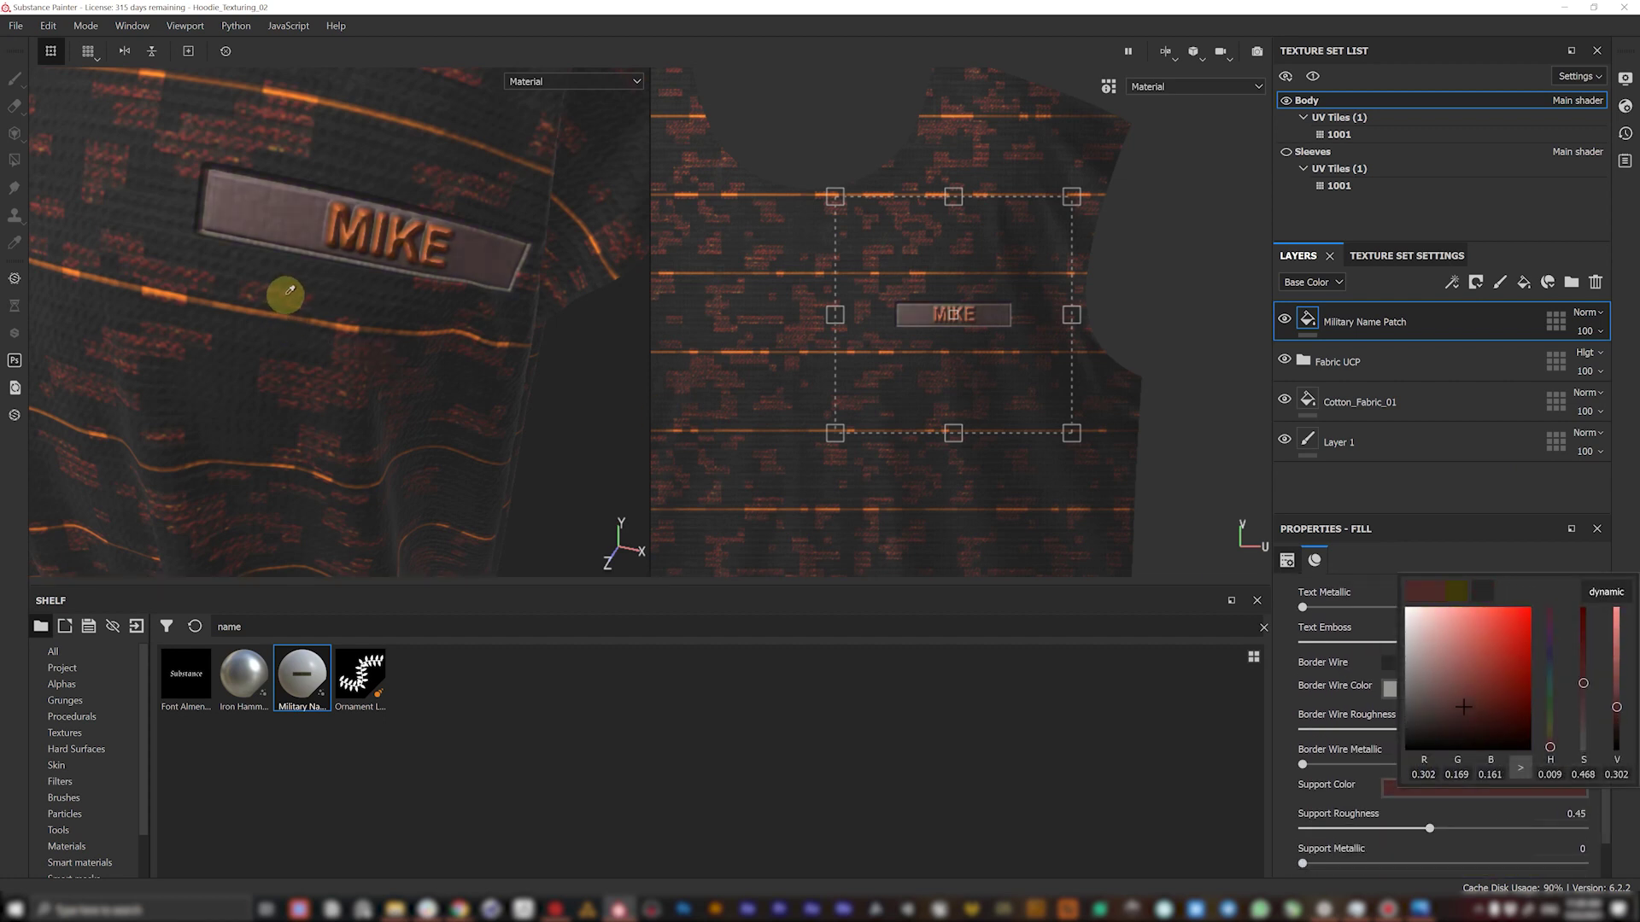
pyautogui.click(292, 290)
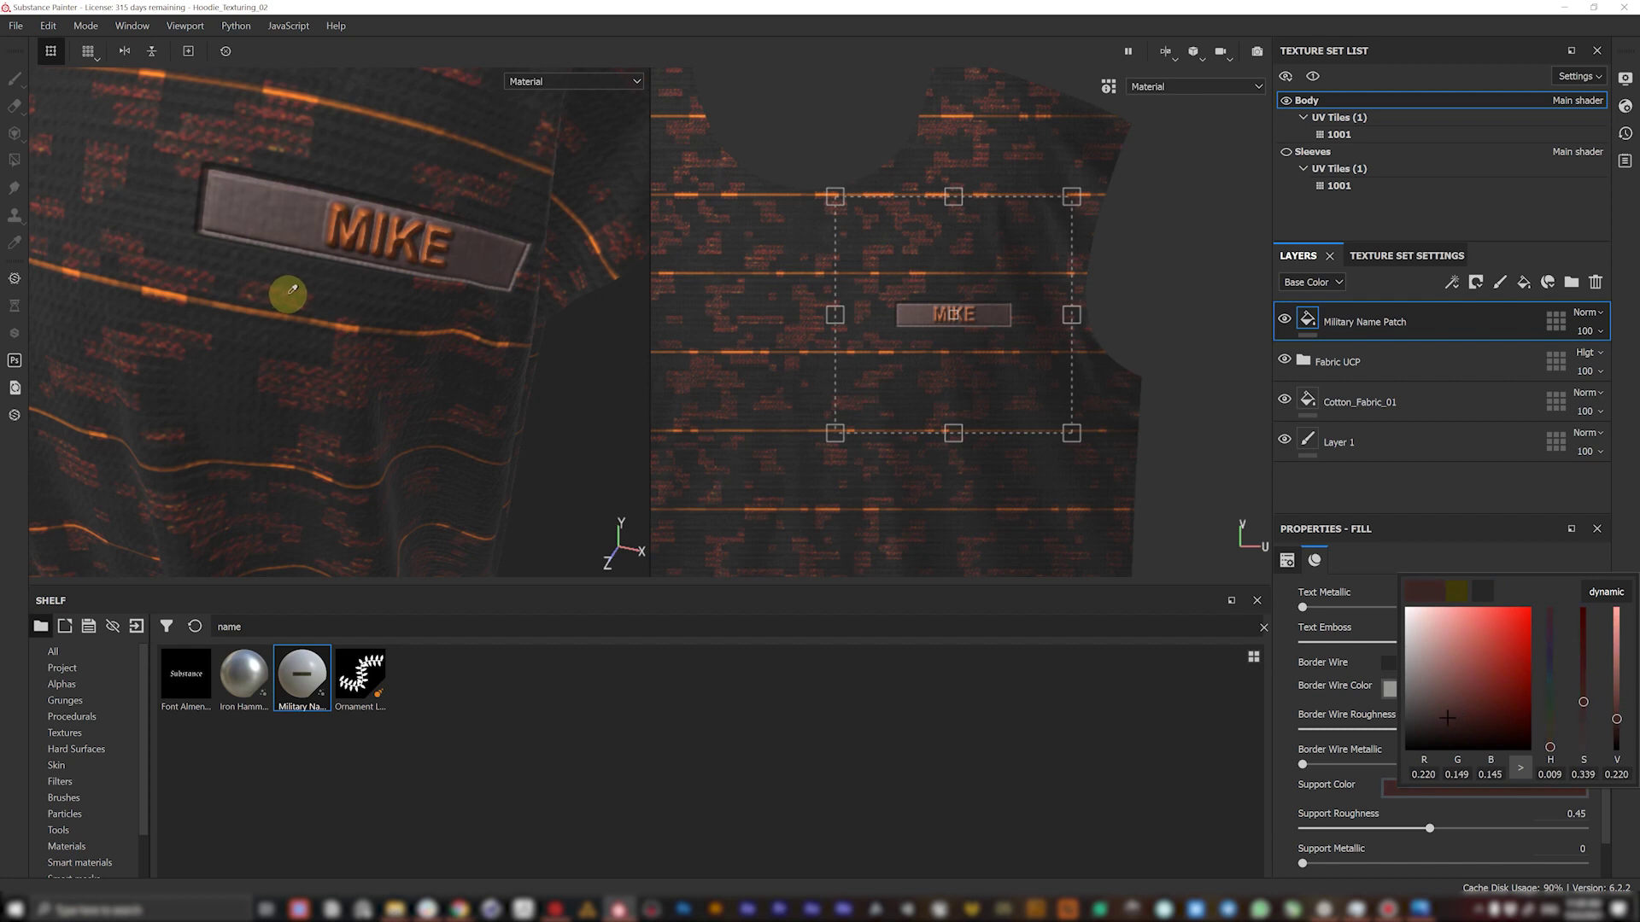
pyautogui.press('Escape')
pyautogui.keyDown('alt'); pyautogui.moveTo(385, 278); pyautogui.dragTo(352, 248); pyautogui.keyUp('alt')
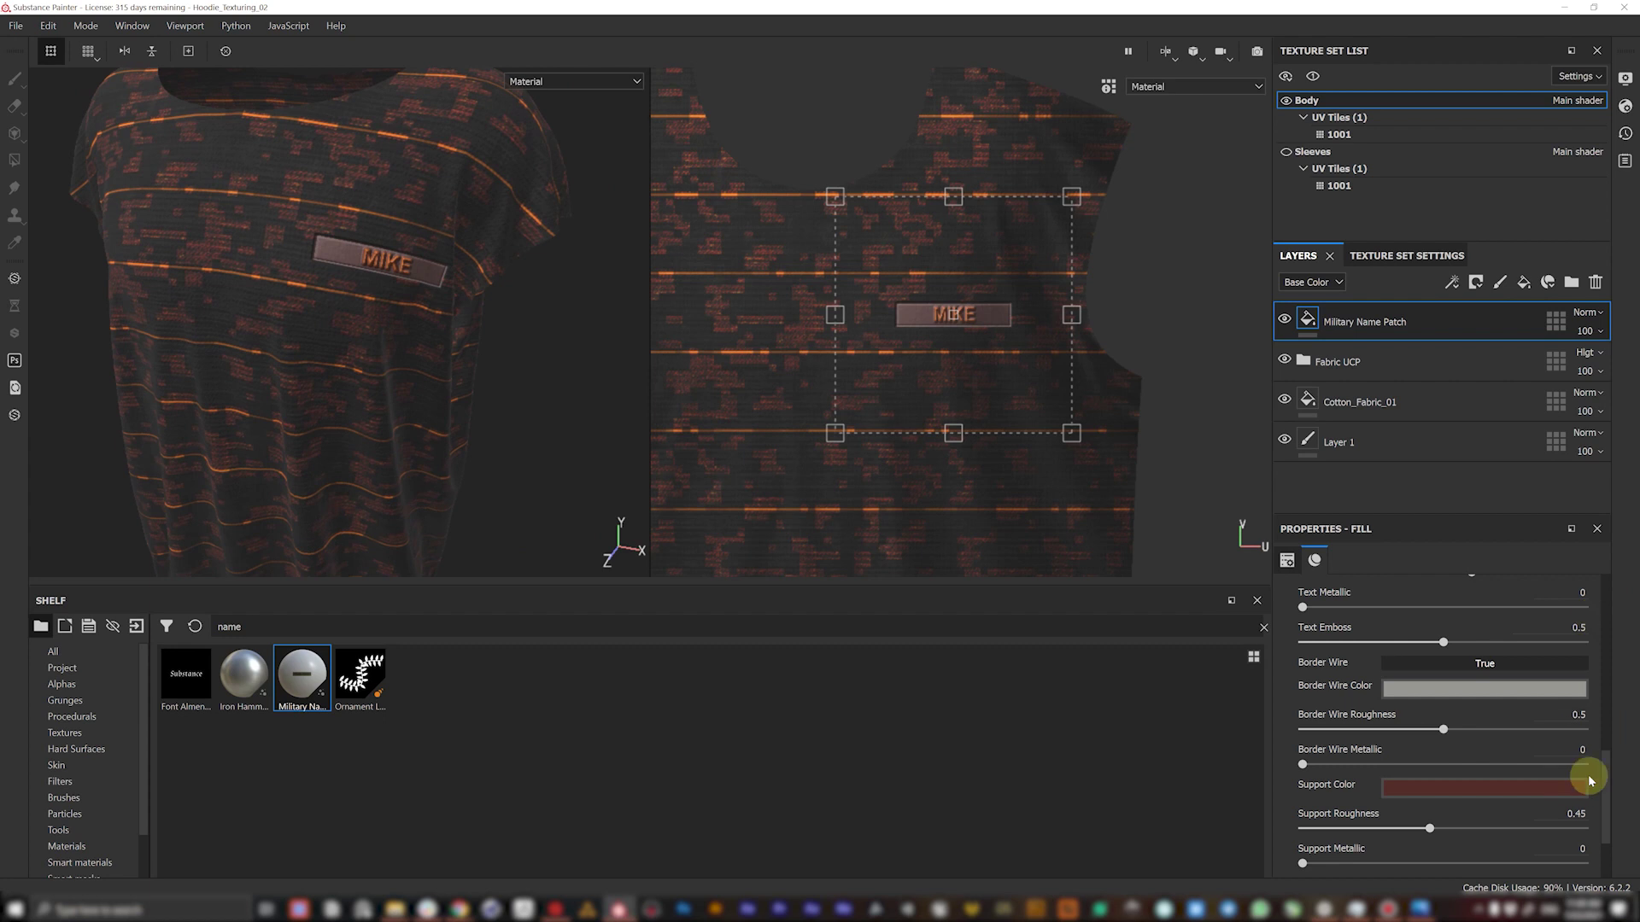
# - Apply the Kaki Military Patch preset to the name patch
pyautogui.scroll(-3, 1609, 771)
pyautogui.scroll(3, 1612, 769)
pyautogui.scroll(4, 1614, 769)
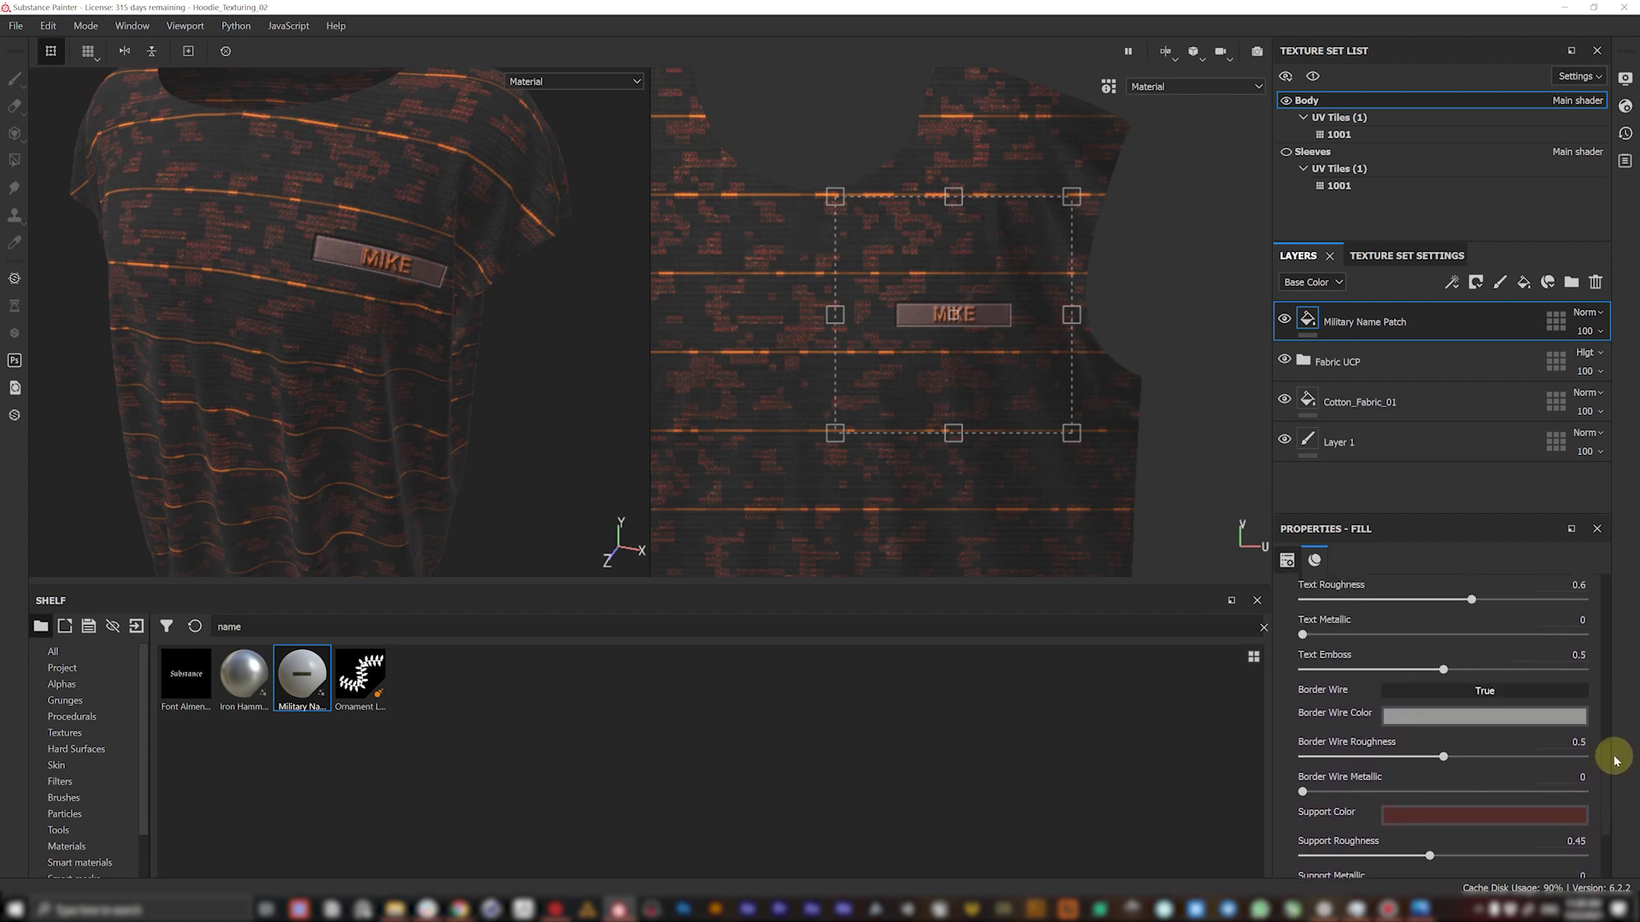
pyautogui.scroll(2, 1617, 741)
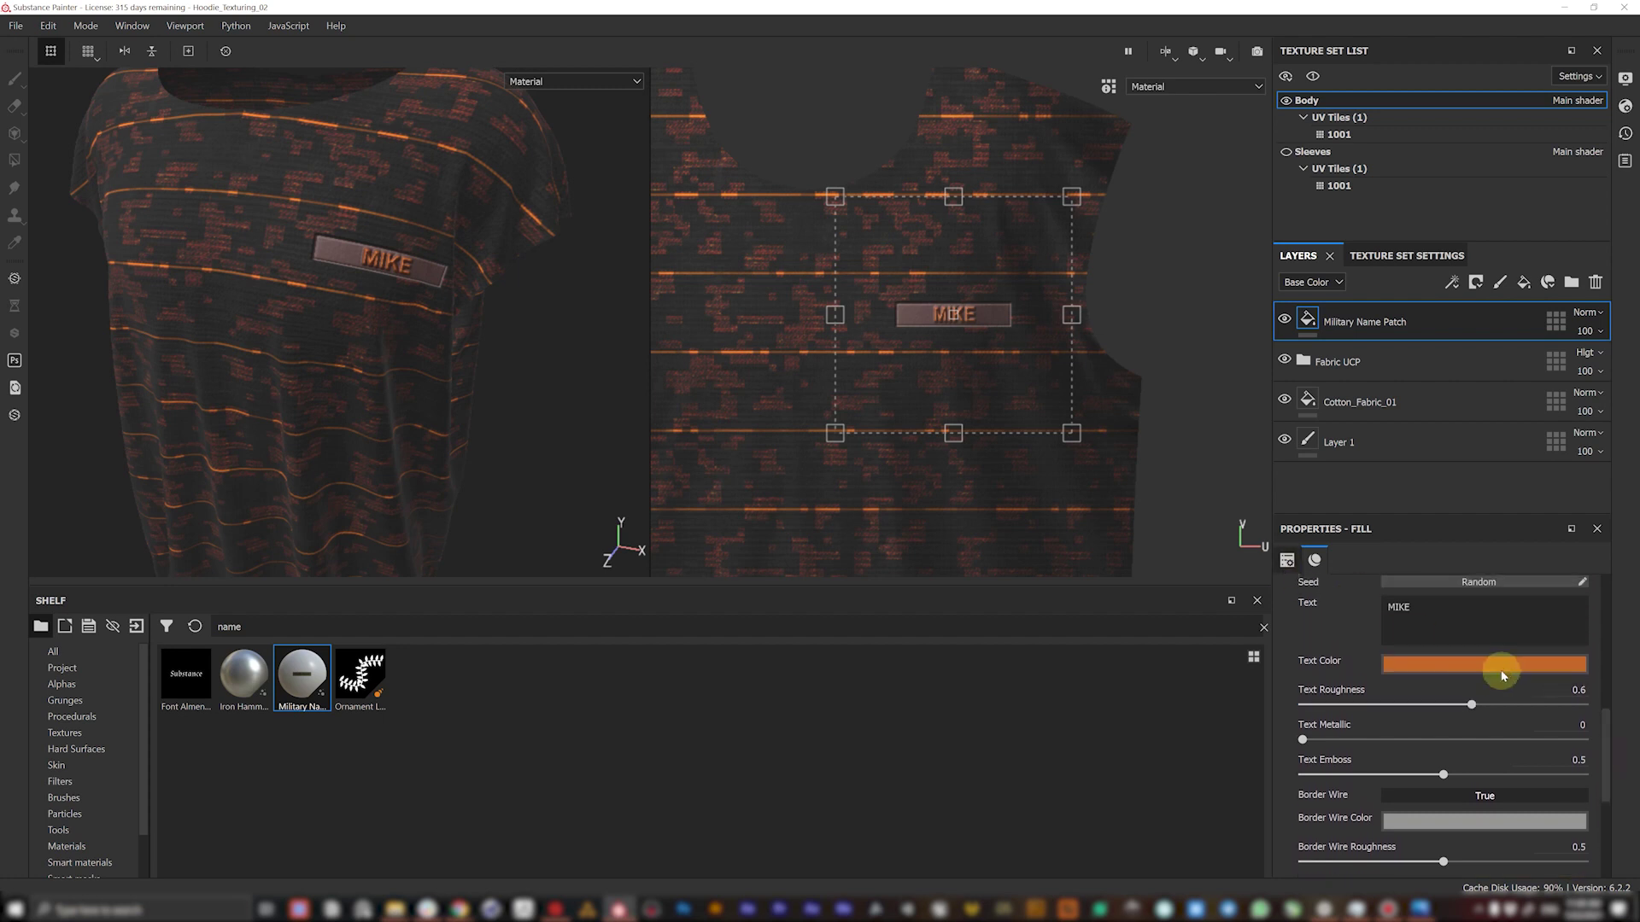
pyautogui.scroll(7, 1609, 739)
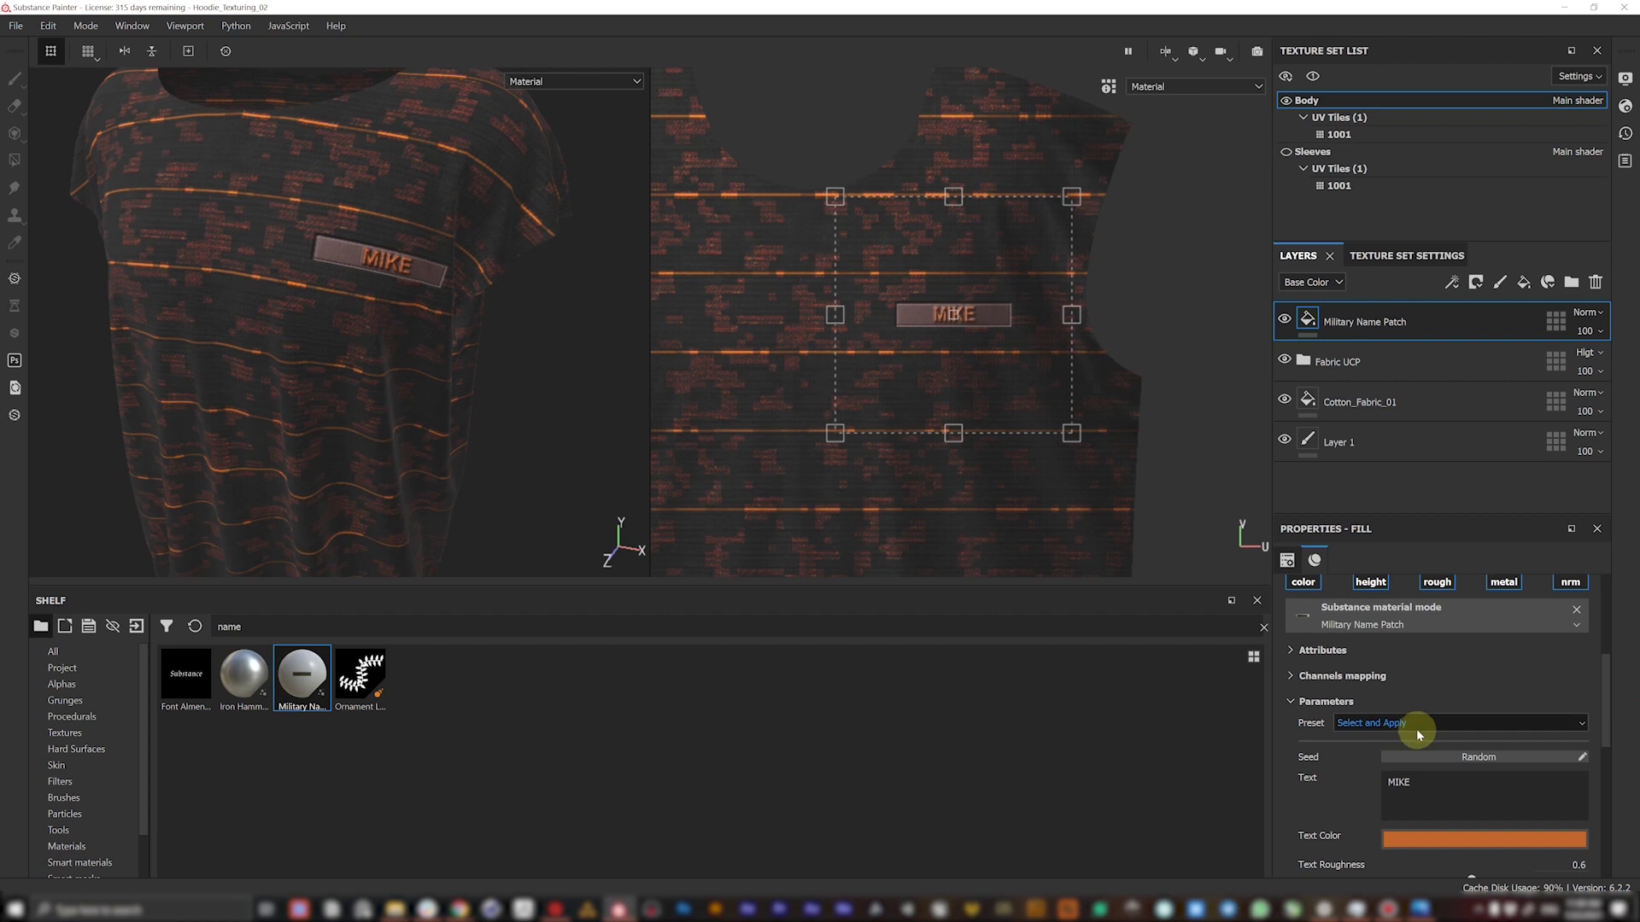
pyautogui.click(1387, 724)
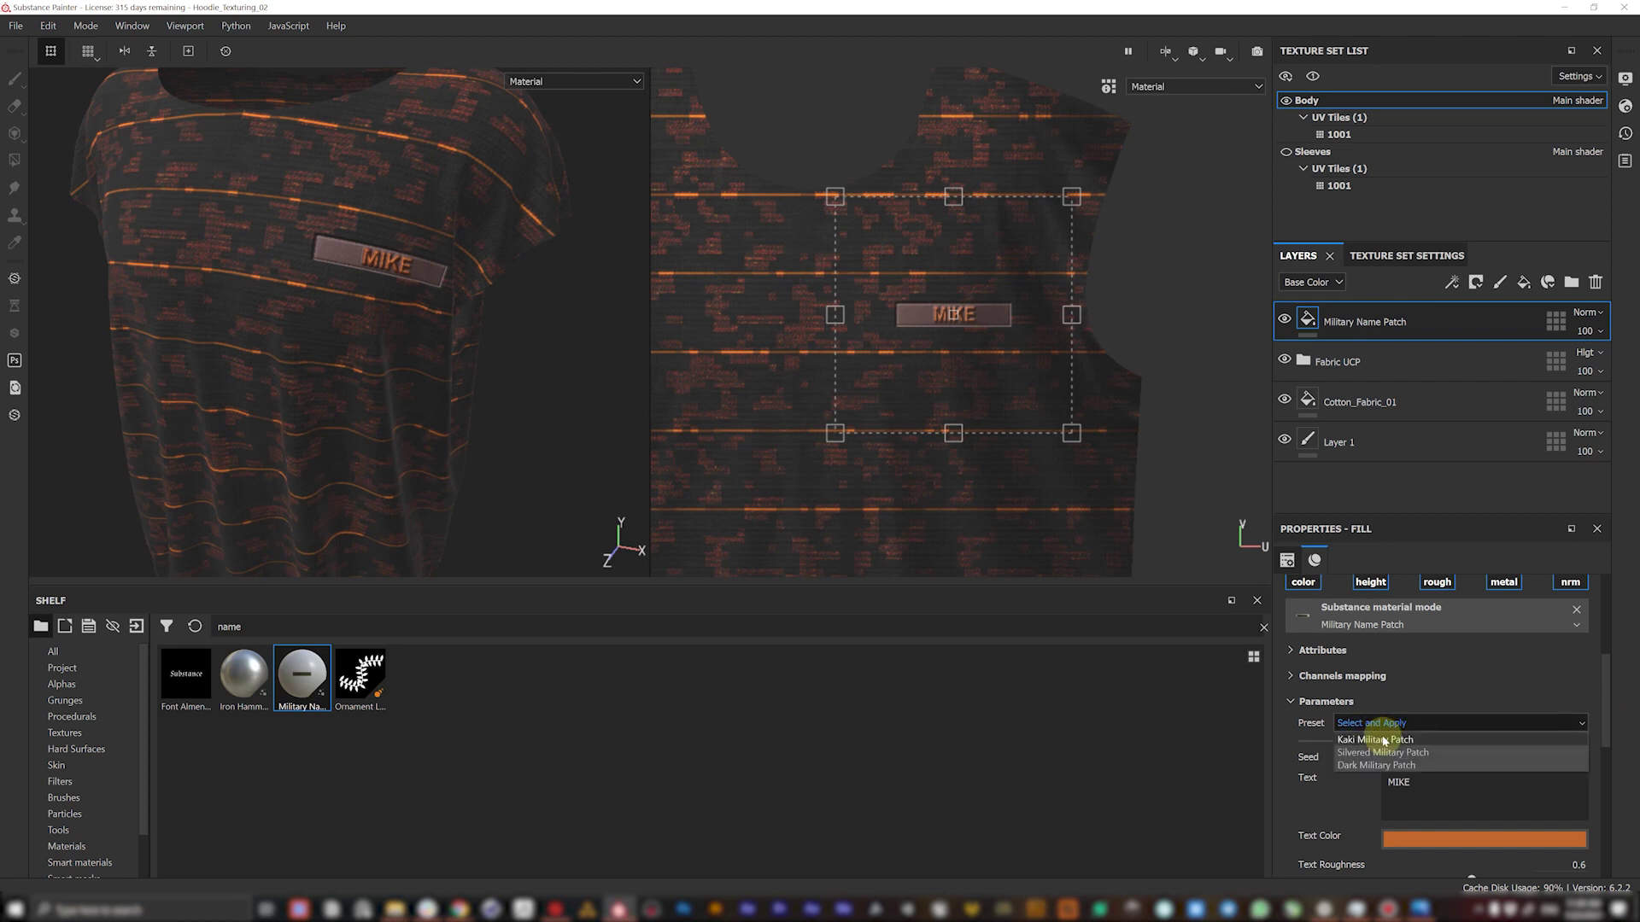
pyautogui.click(1385, 738)
pyautogui.keyDown('alt'); pyautogui.moveTo(264, 183); pyautogui.dragTo(874, 522, button='right'); pyautogui.keyUp('alt')
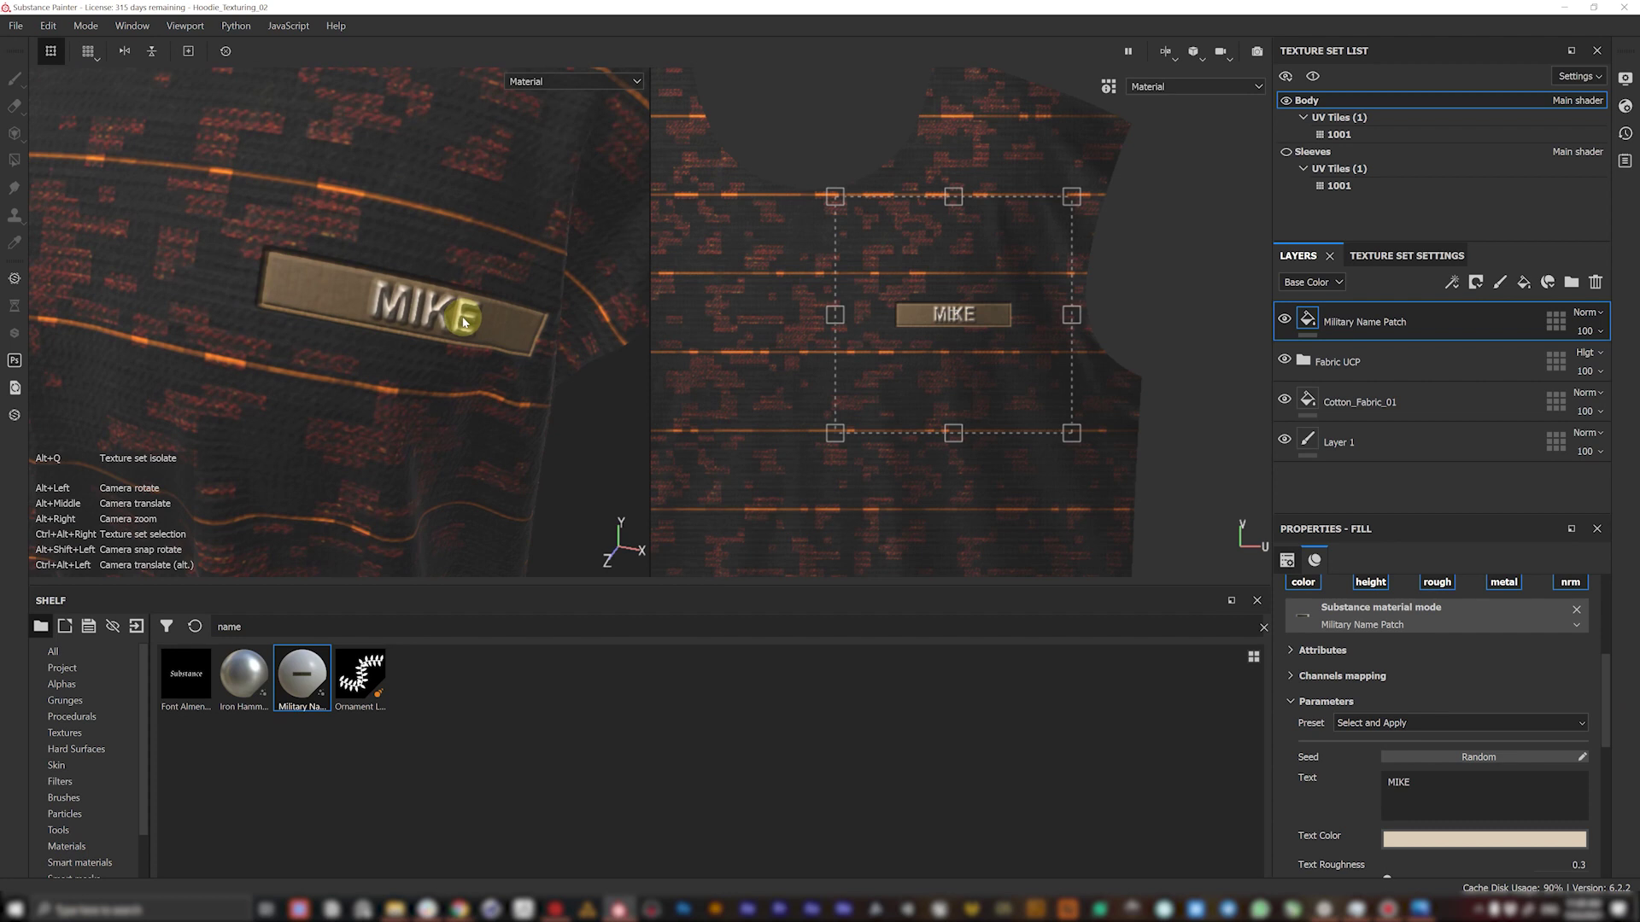
# - Try the Dark Military Patch and Silvered Military Patch presets on the name patch and return to Kaki Military Patch
pyautogui.click(1380, 725)
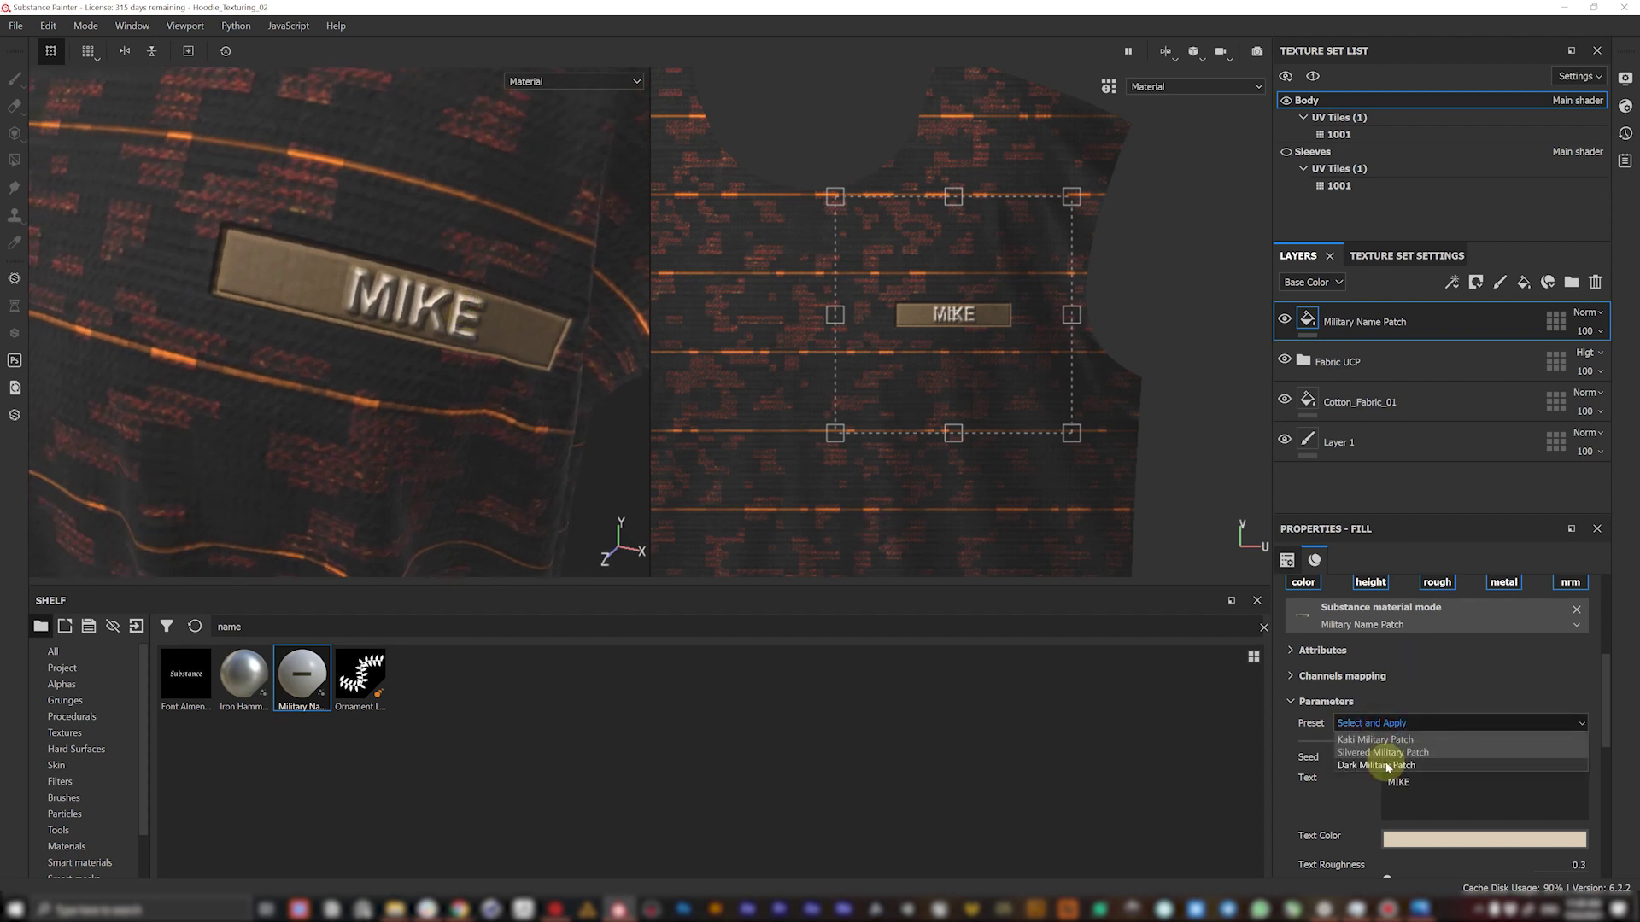
pyautogui.click(1387, 766)
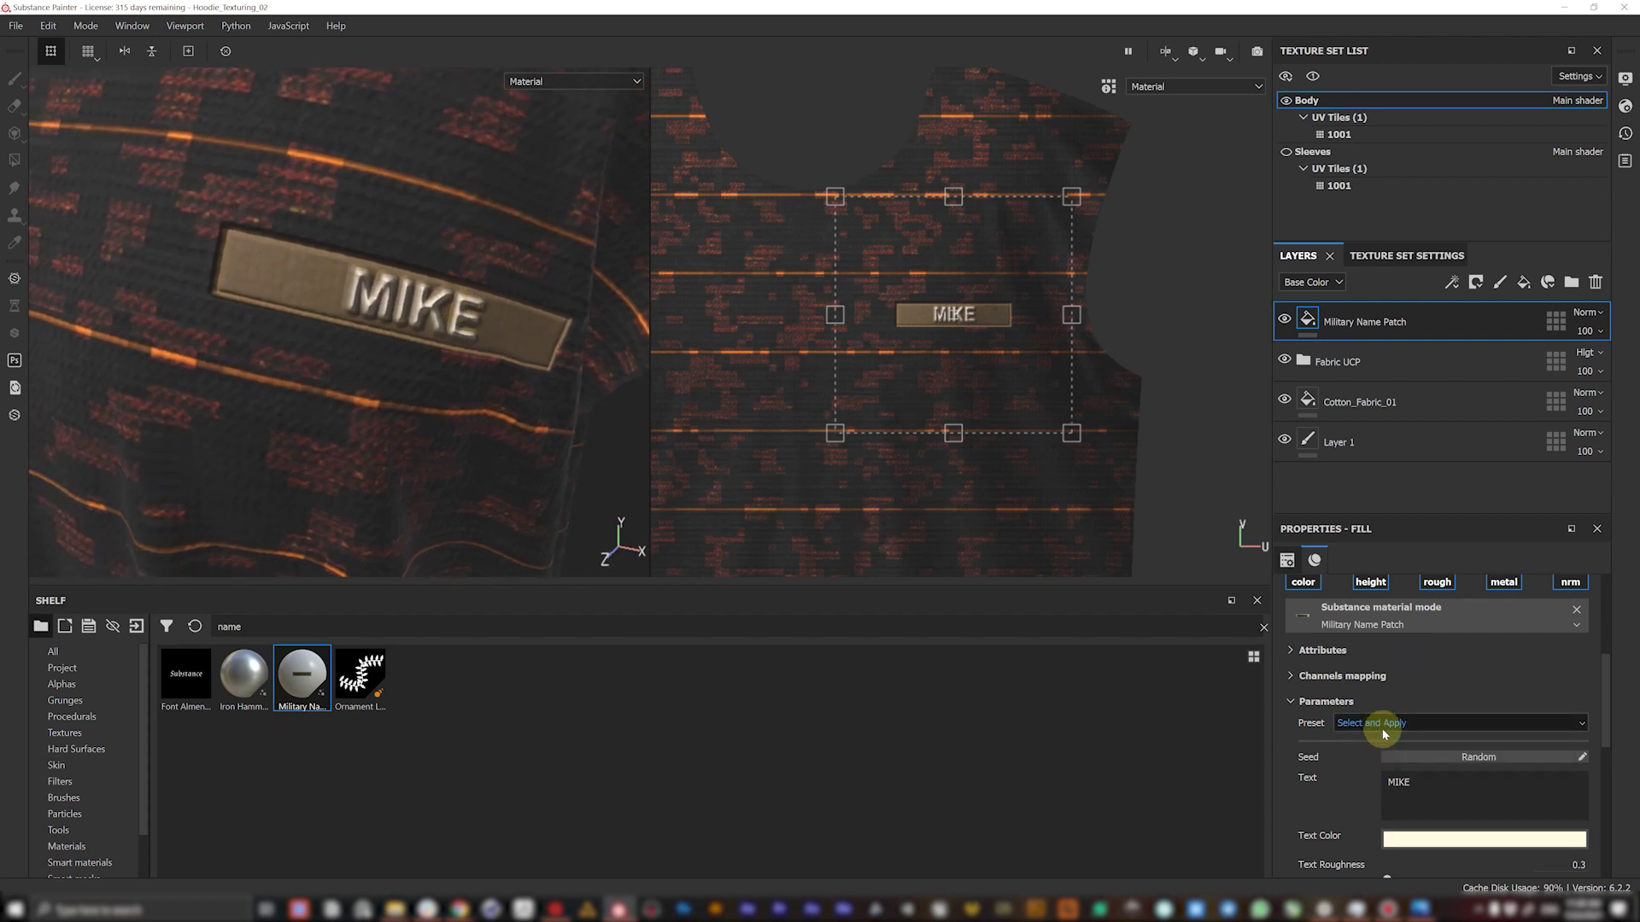
pyautogui.click(1382, 725)
pyautogui.click(1385, 755)
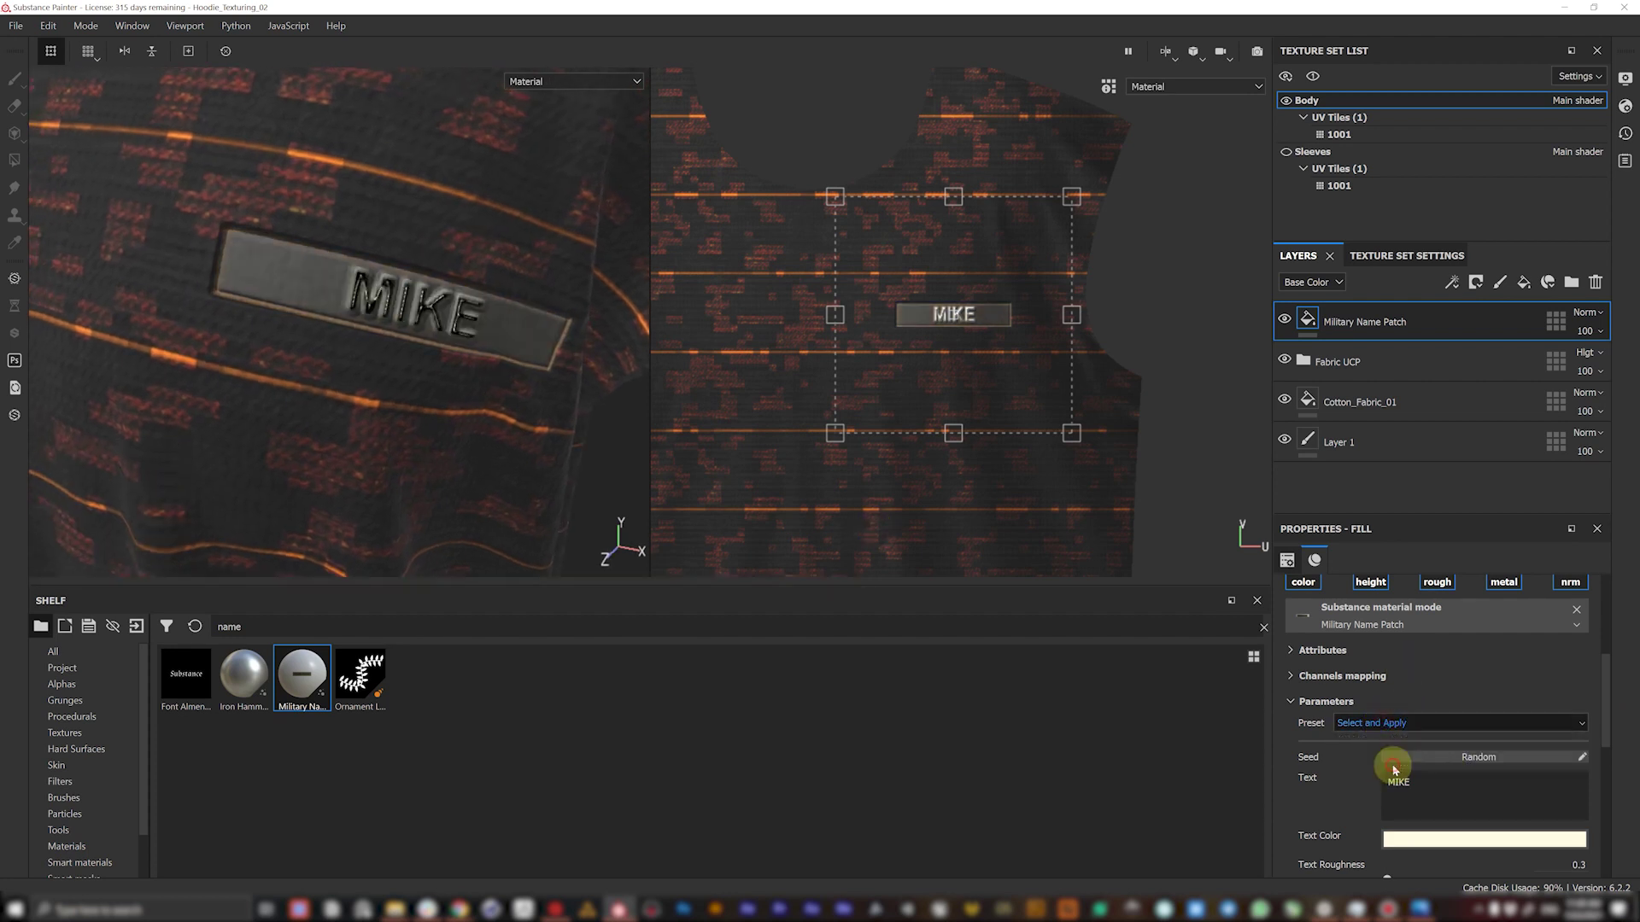
pyautogui.click(1382, 724)
pyautogui.click(1384, 740)
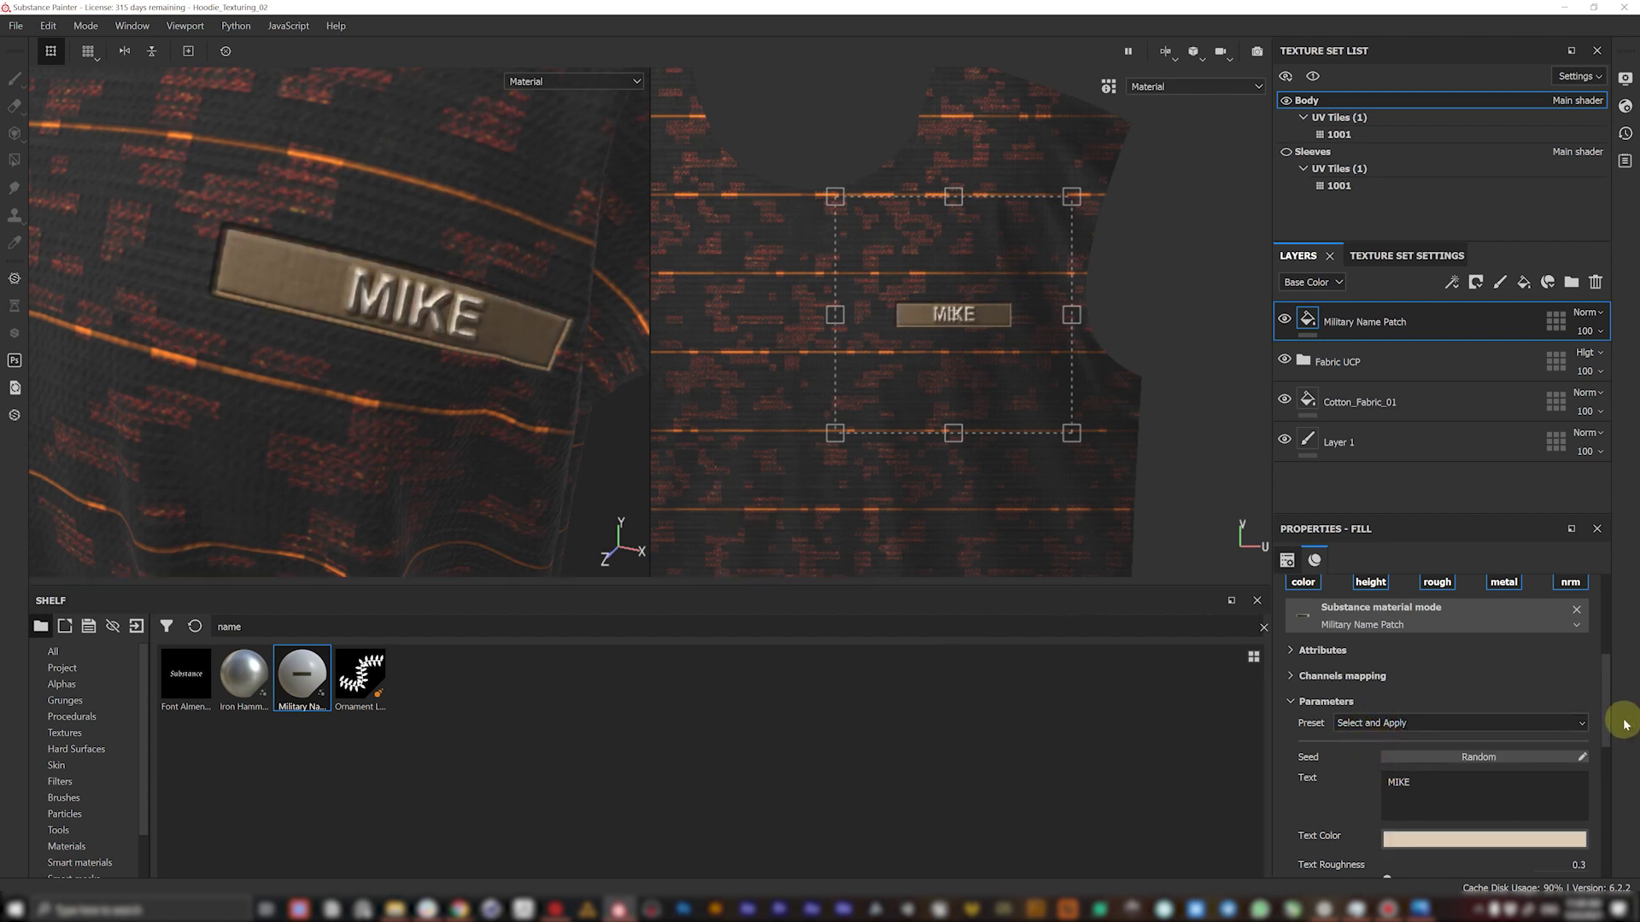
# - Sample the dark fabric as the patch's Text Color, about RGB 0.145 per channel, and set Text Roughness to 1
pyautogui.scroll(-3, 1610, 718)
pyautogui.click(1467, 717)
pyautogui.click(1481, 519)
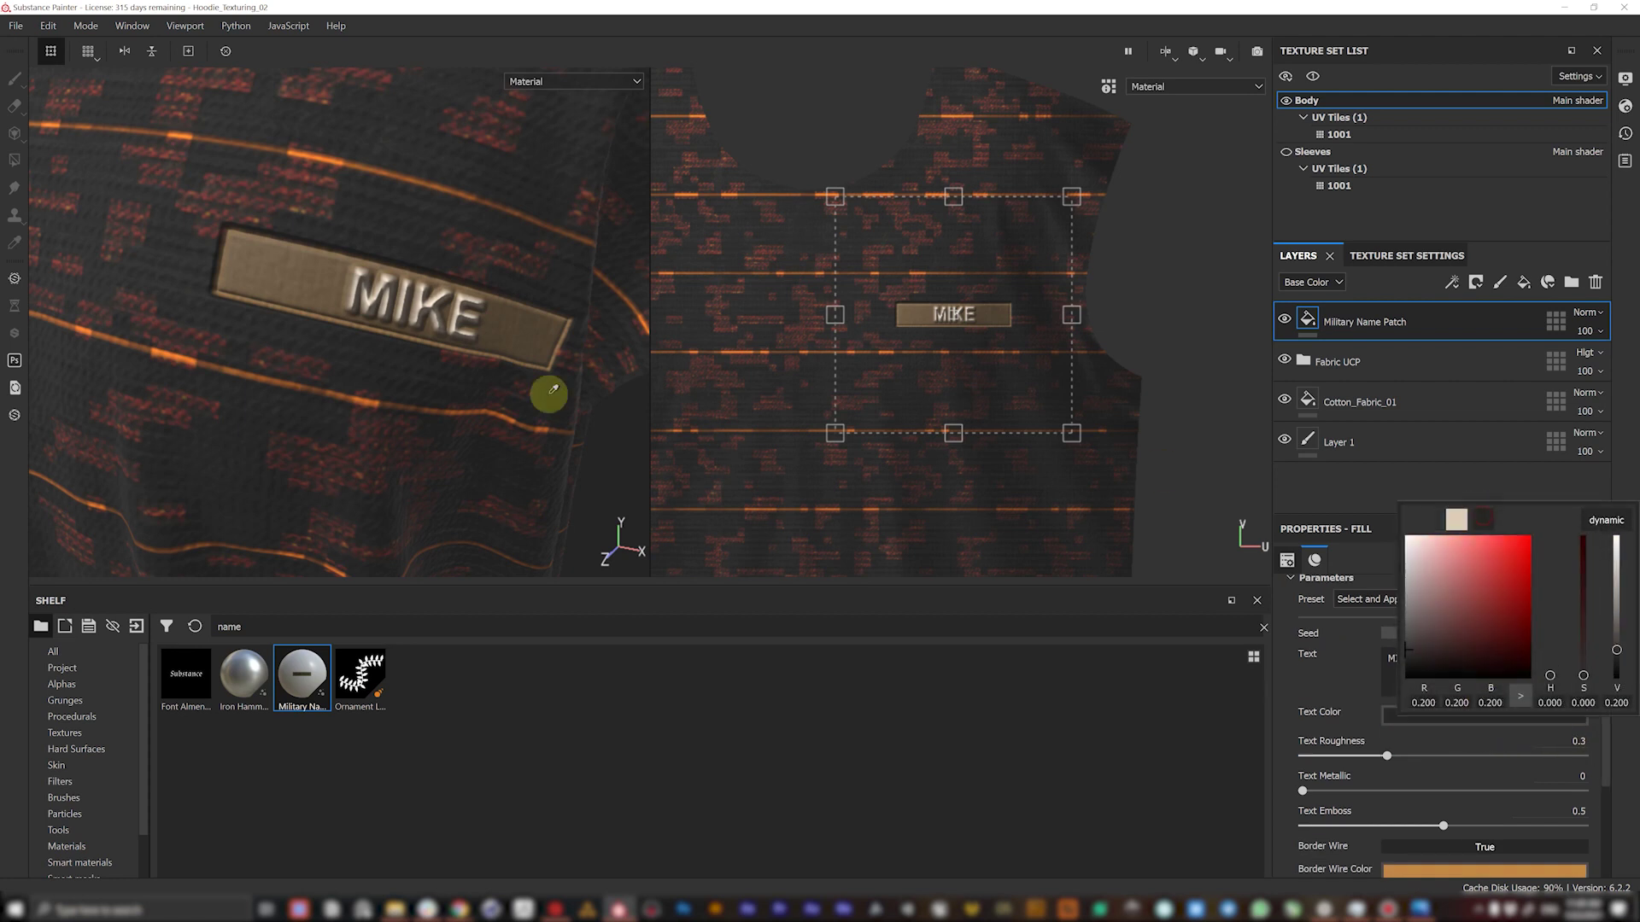
pyautogui.click(373, 400)
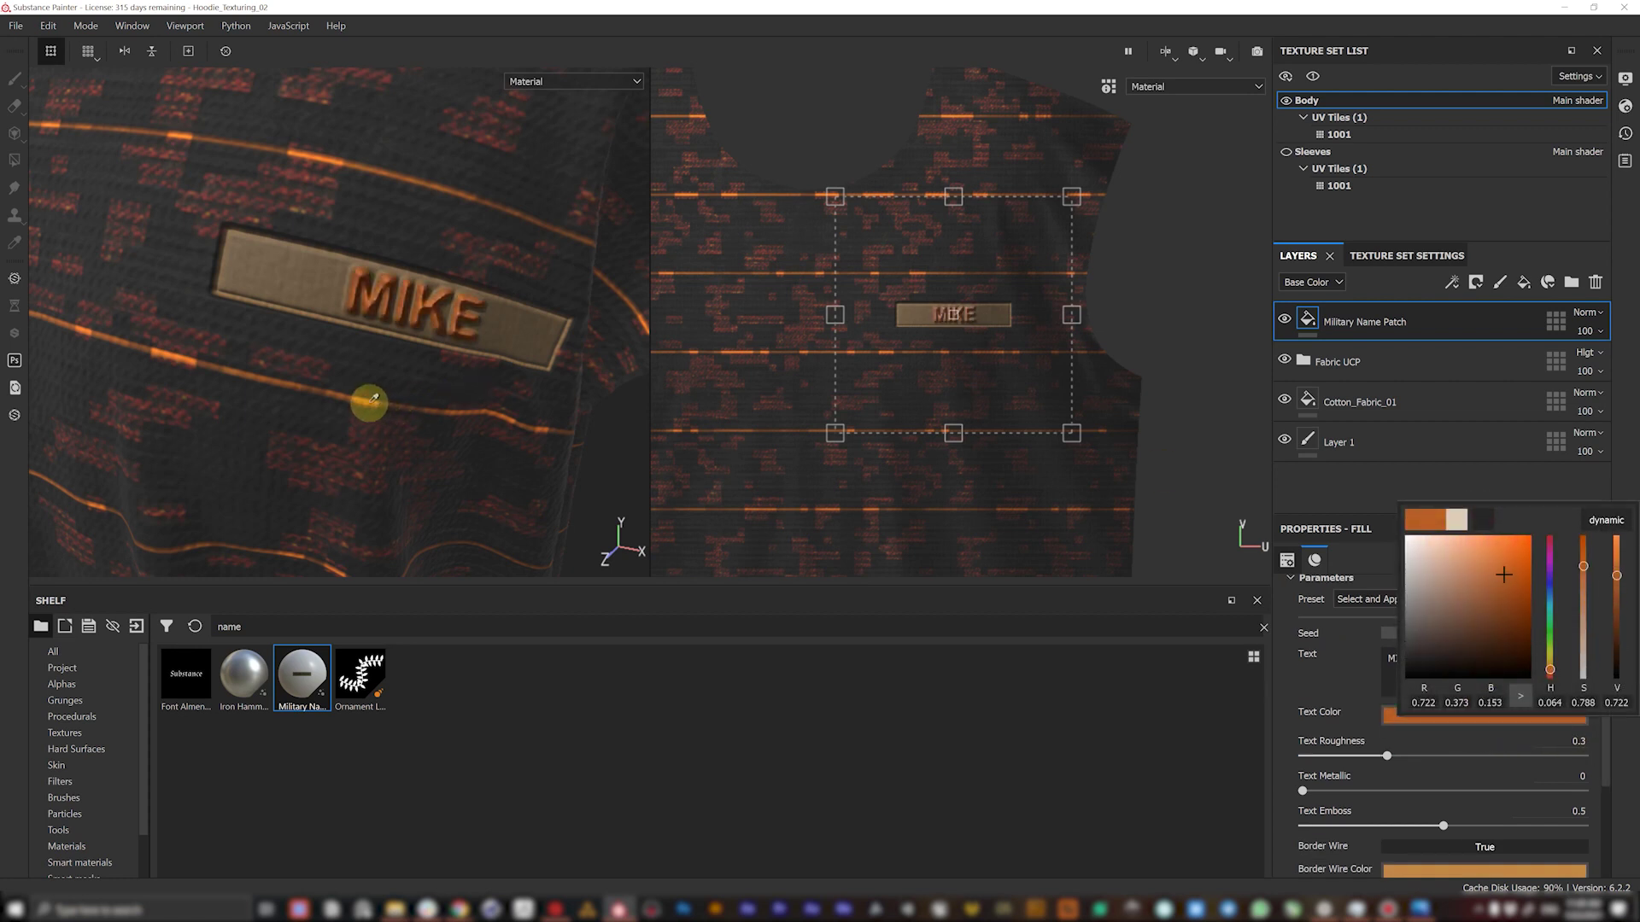
pyautogui.click(1483, 520)
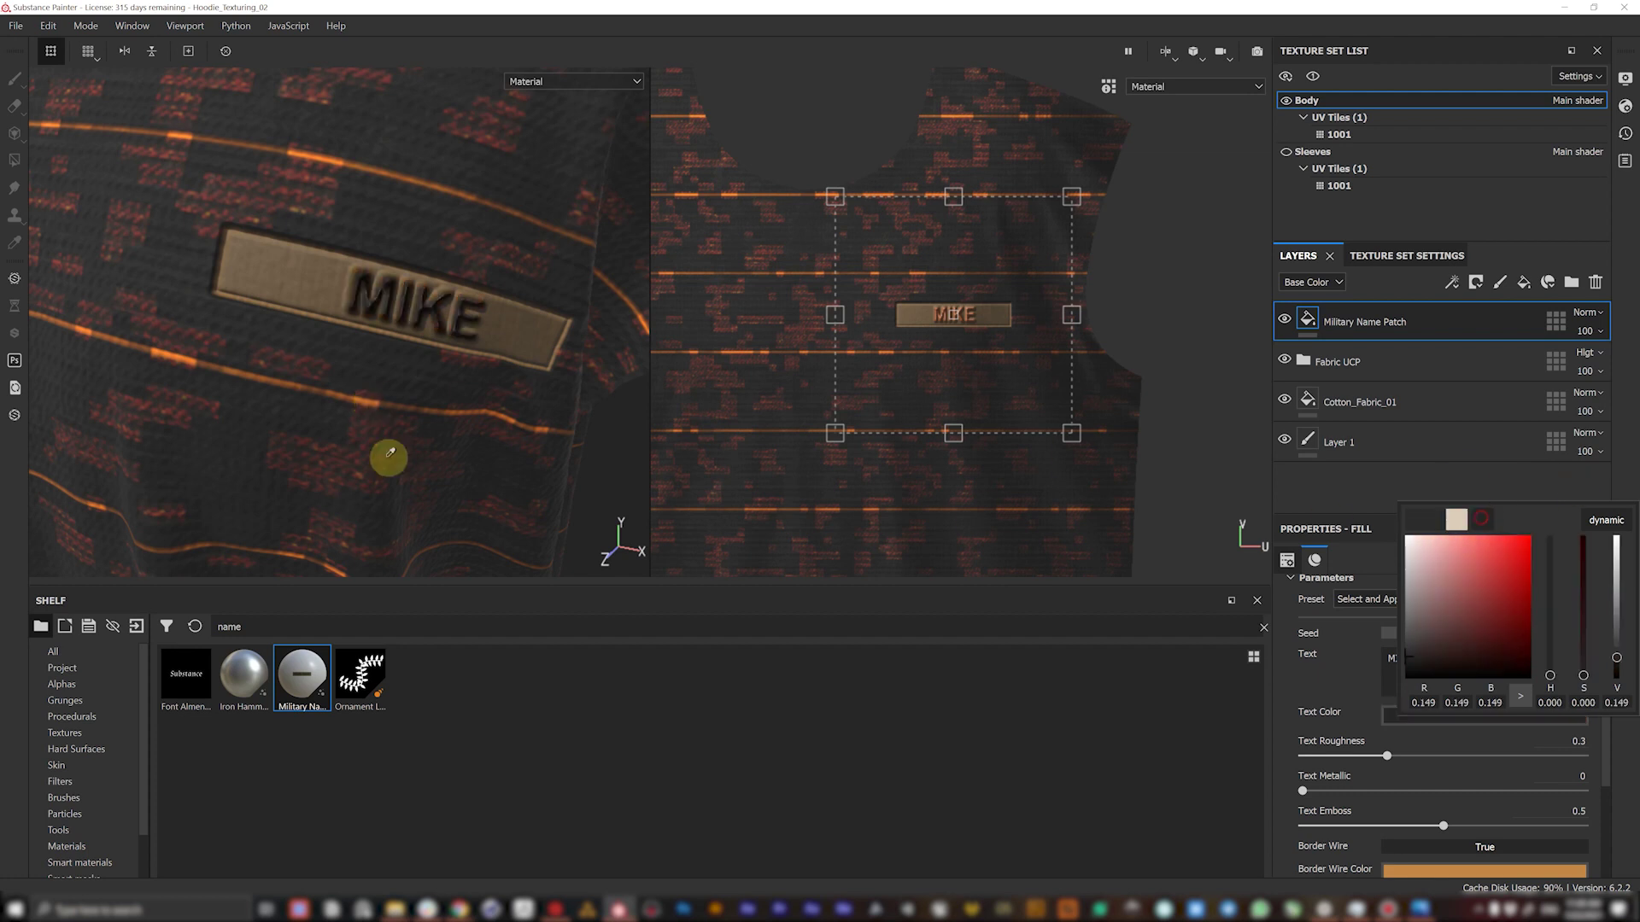
pyautogui.click(373, 377)
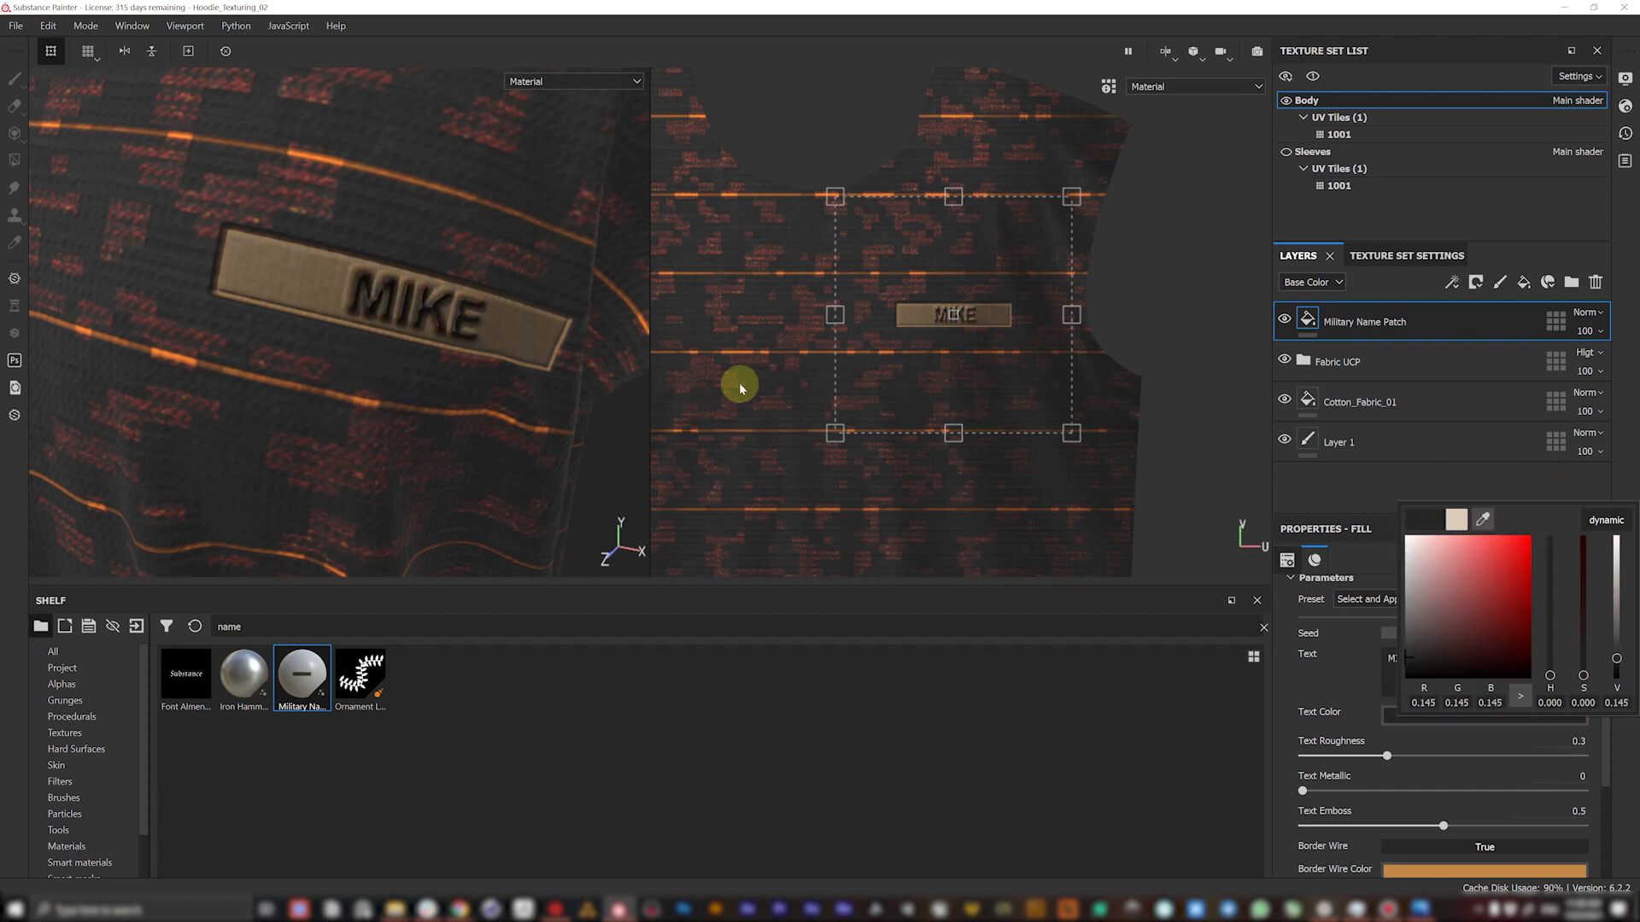
pyautogui.moveTo(1610, 731); pyautogui.dragTo(1604, 753)
pyautogui.moveTo(1409, 686); pyautogui.dragTo(1611, 686)
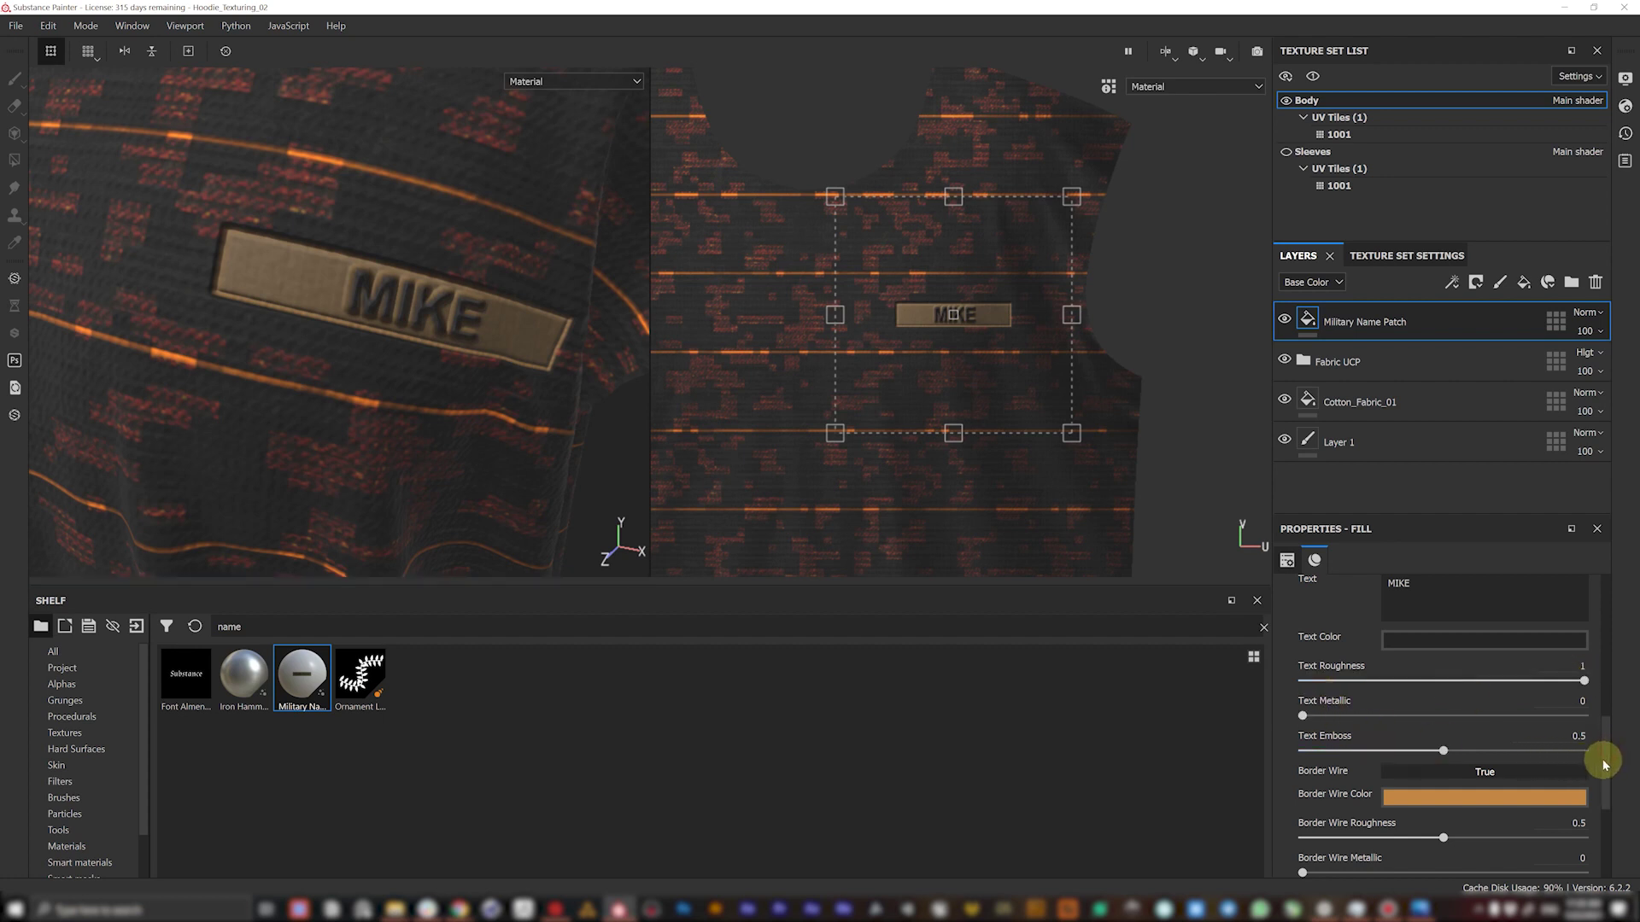
# - Reduce the name patch's Support Size to 0.3
pyautogui.scroll(-2, 1610, 752)
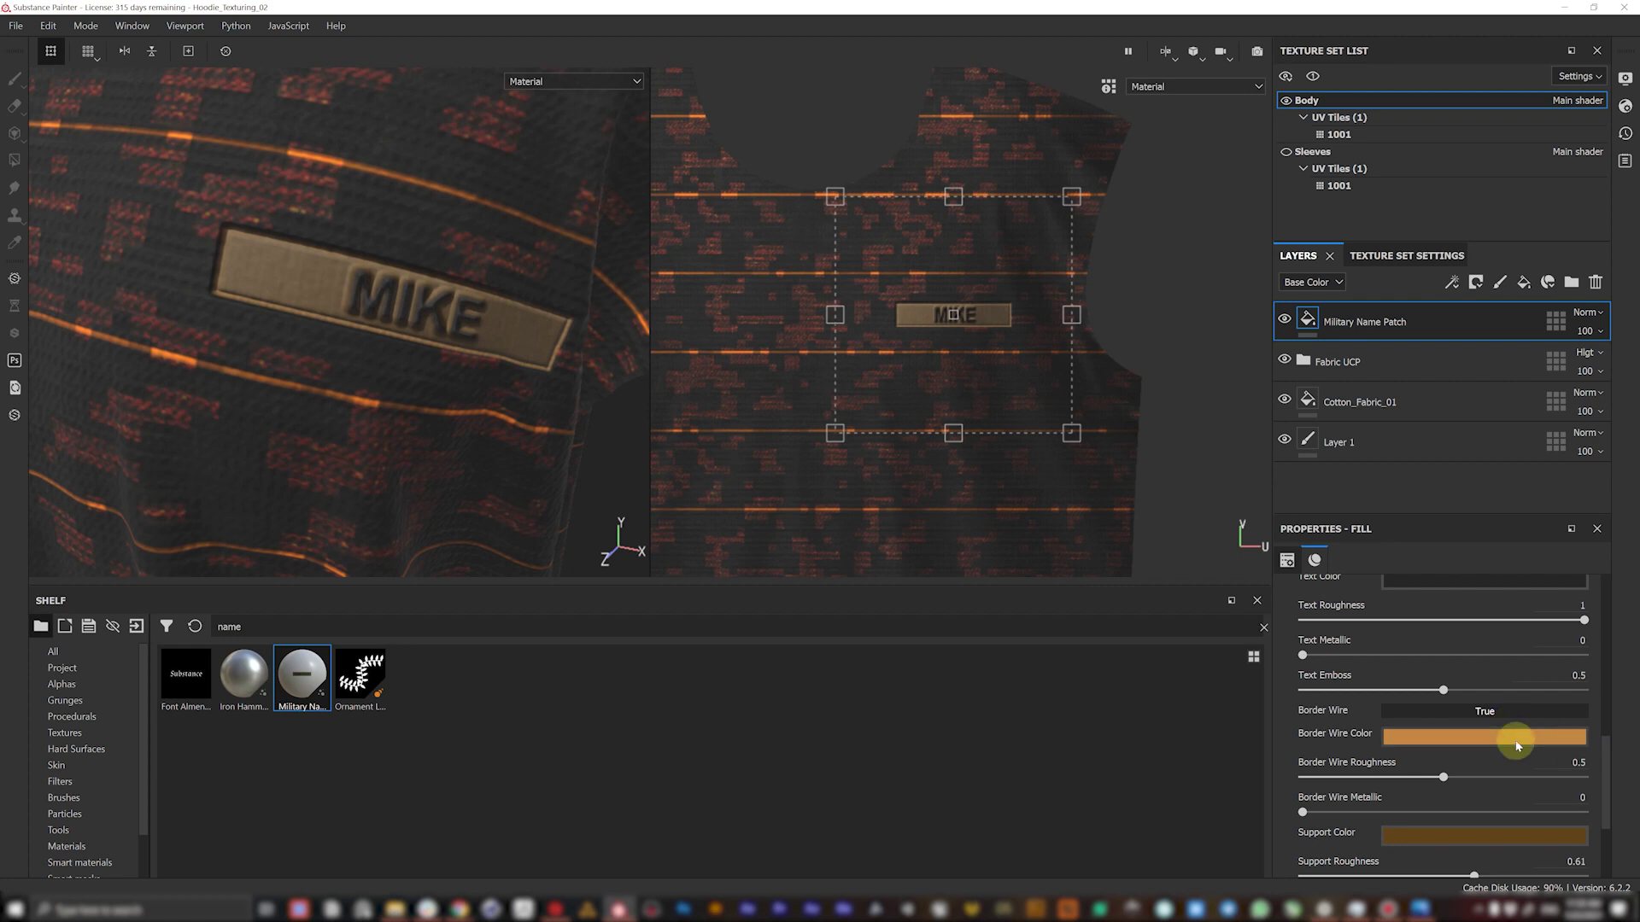
pyautogui.scroll(-5, 1603, 782)
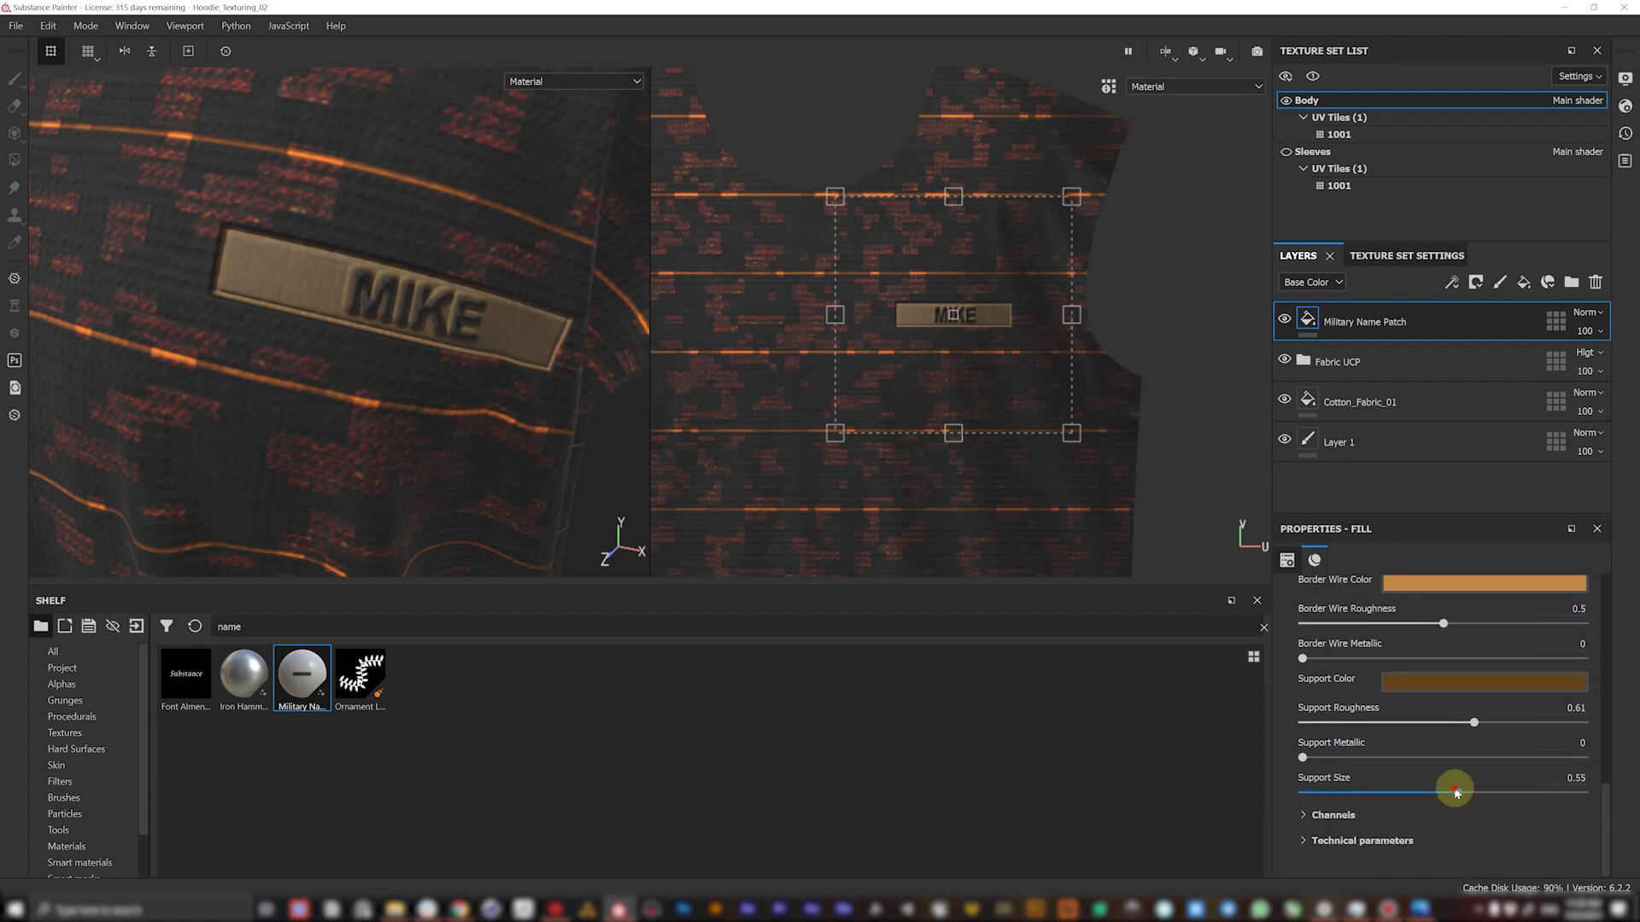
pyautogui.moveTo(1362, 792); pyautogui.dragTo(1382, 792)
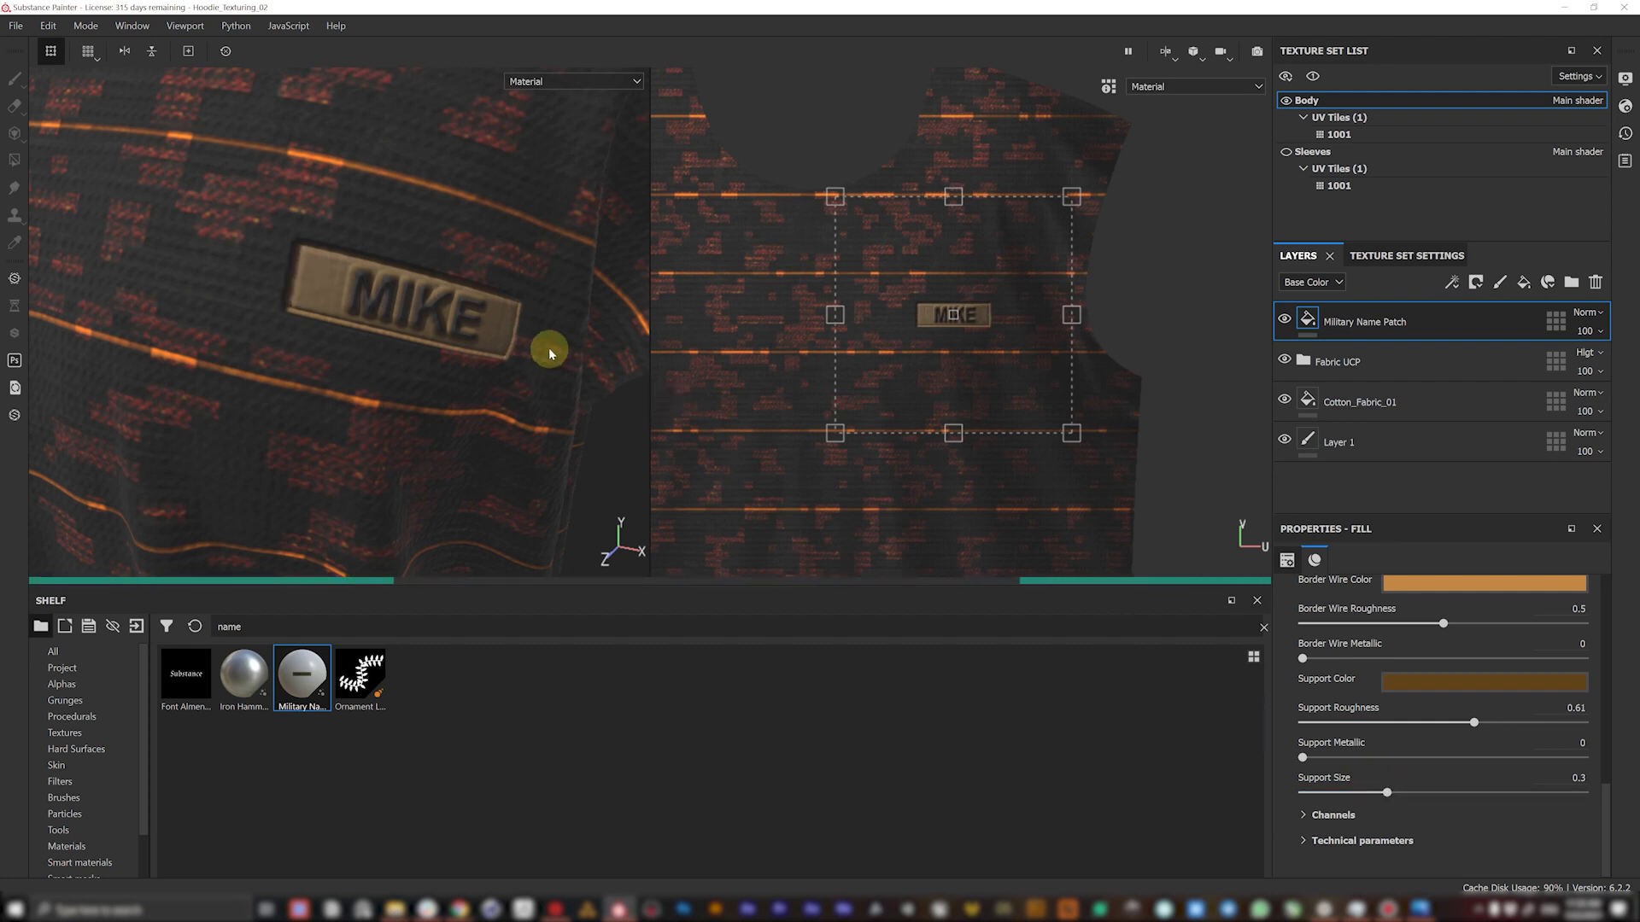
pyautogui.keyDown('alt'); pyautogui.moveTo(529, 352); pyautogui.dragTo(432, 333, button='right'); pyautogui.keyUp('alt')
pyautogui.moveTo(432, 333)
pyautogui.keyDown('alt'); pyautogui.mouseDown()
pyautogui.moveTo(446, 322)
pyautogui.moveTo(402, 329)
pyautogui.mouseUp(); pyautogui.keyUp('alt')
pyautogui.keyDown('alt'); pyautogui.moveTo(402, 329); pyautogui.dragTo(476, 337, button='right'); pyautogui.keyUp('alt')
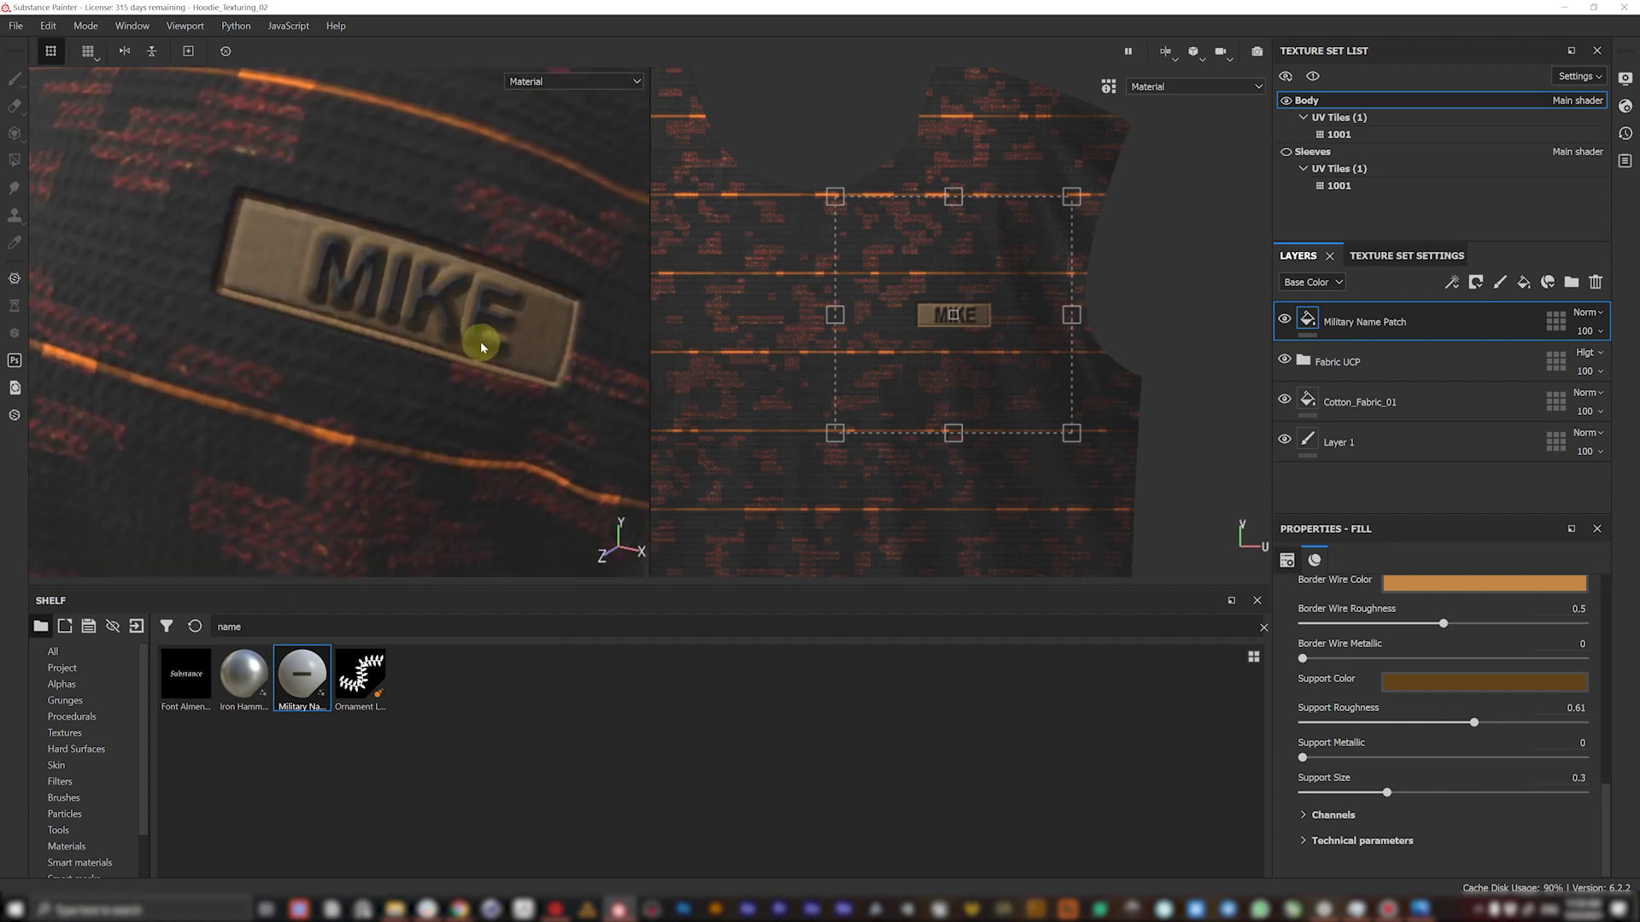
# - Set the Body texture set's size to 4096
pyautogui.click(1380, 256)
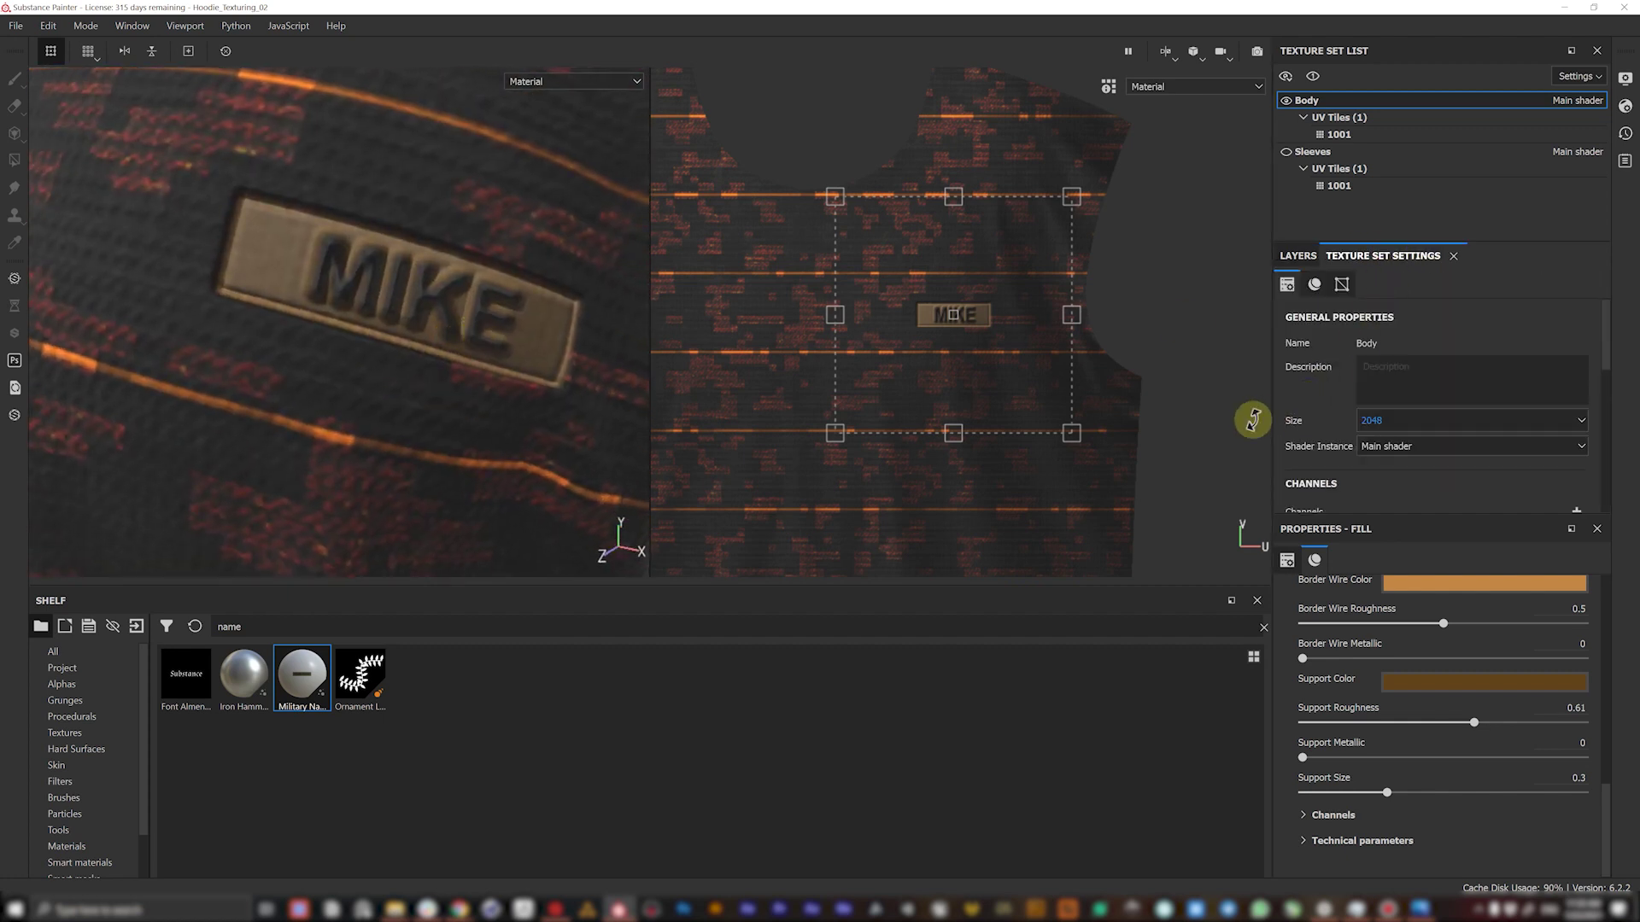
pyautogui.click(1387, 422)
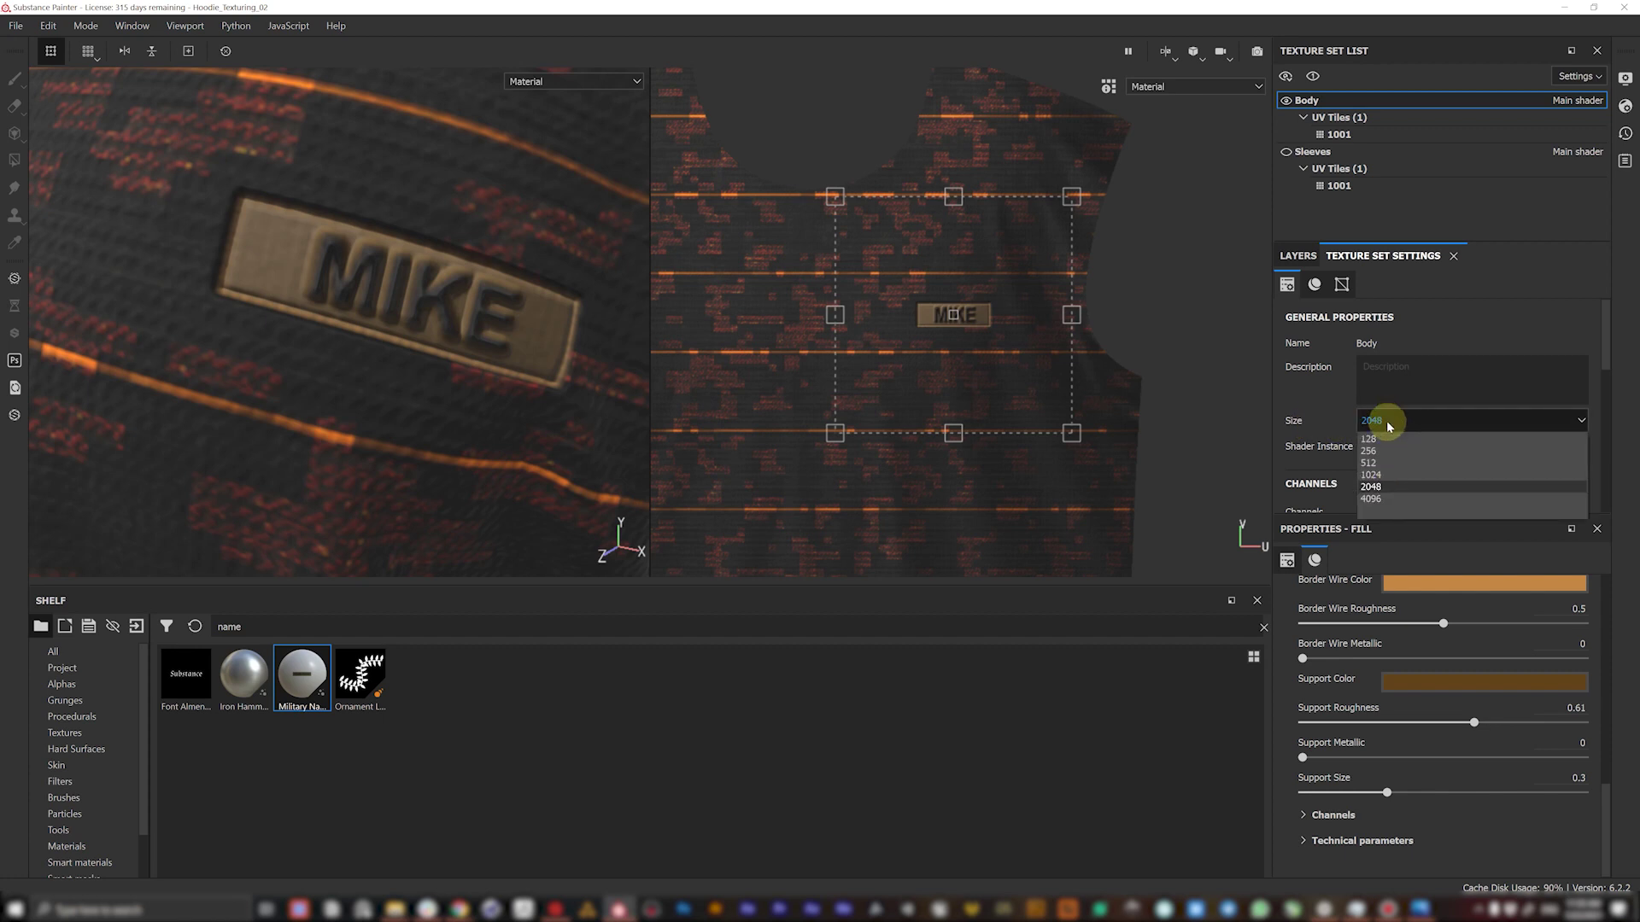
pyautogui.click(1377, 500)
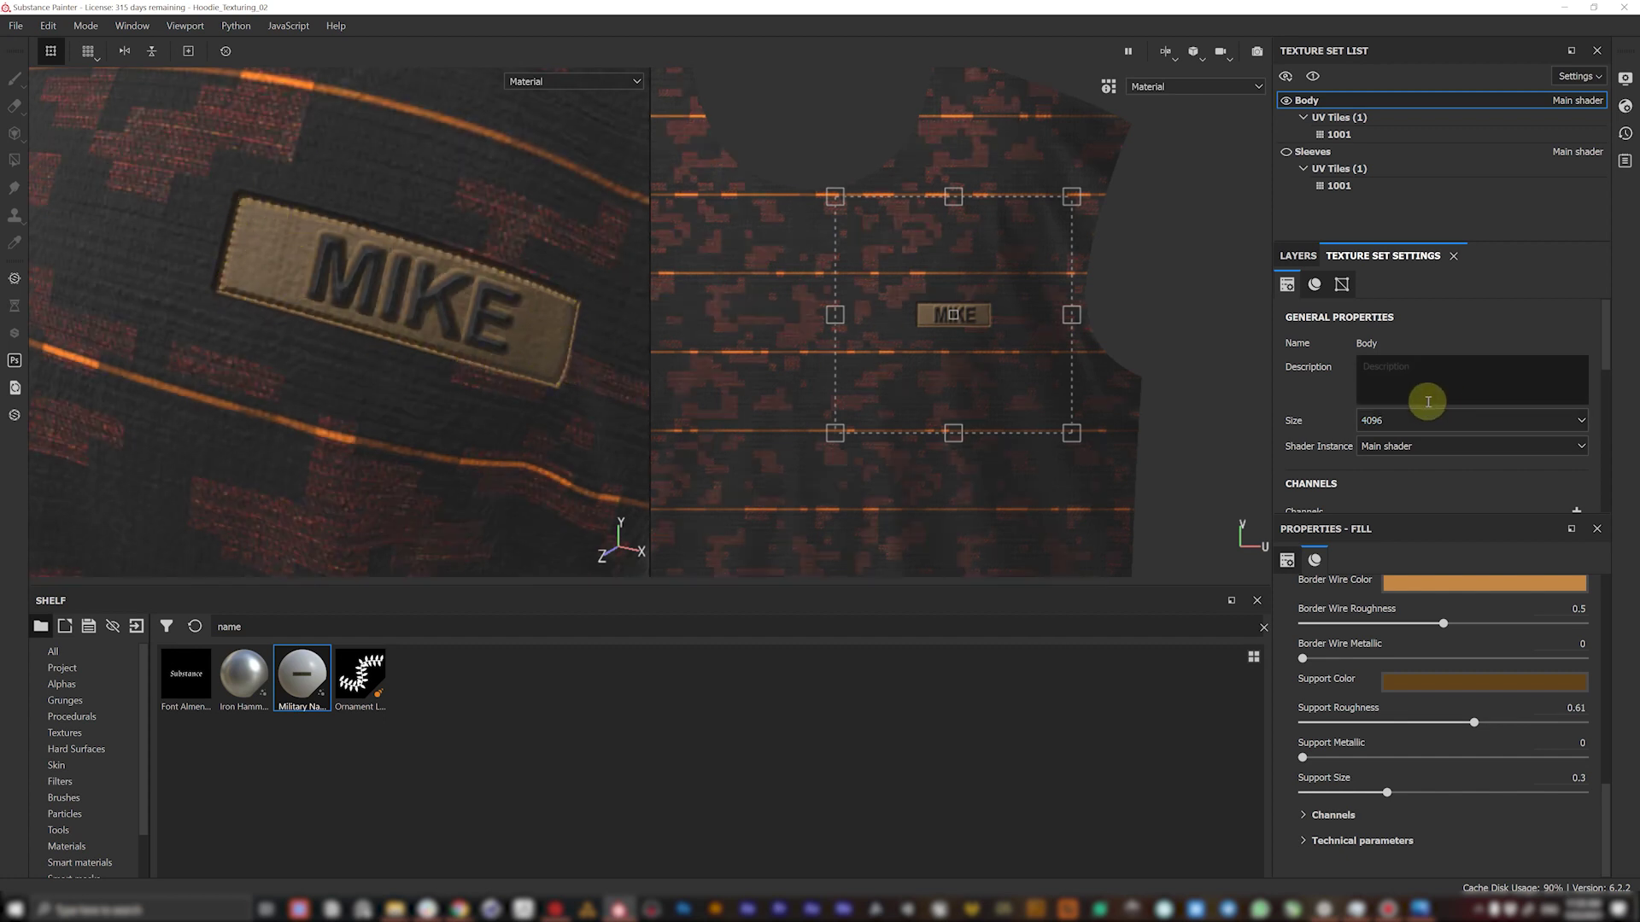
pyautogui.keyDown('alt'); pyautogui.moveTo(341, 311); pyautogui.dragTo(383, 325); pyautogui.keyUp('alt')
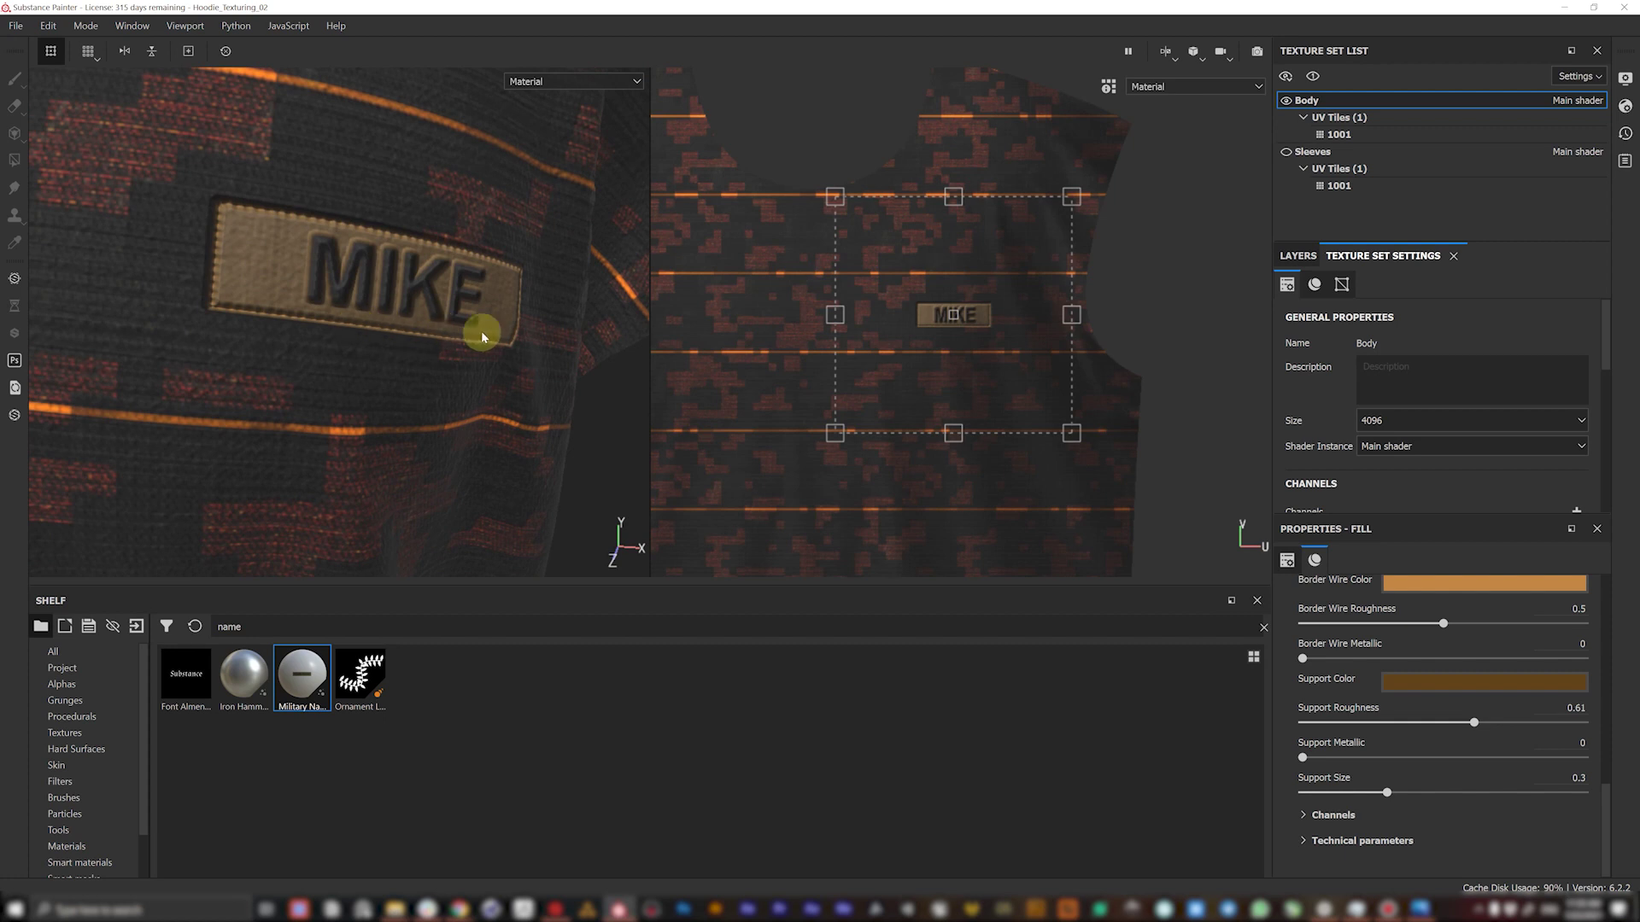
# - Set the Body texture set's size to 2048
pyautogui.click(1373, 422)
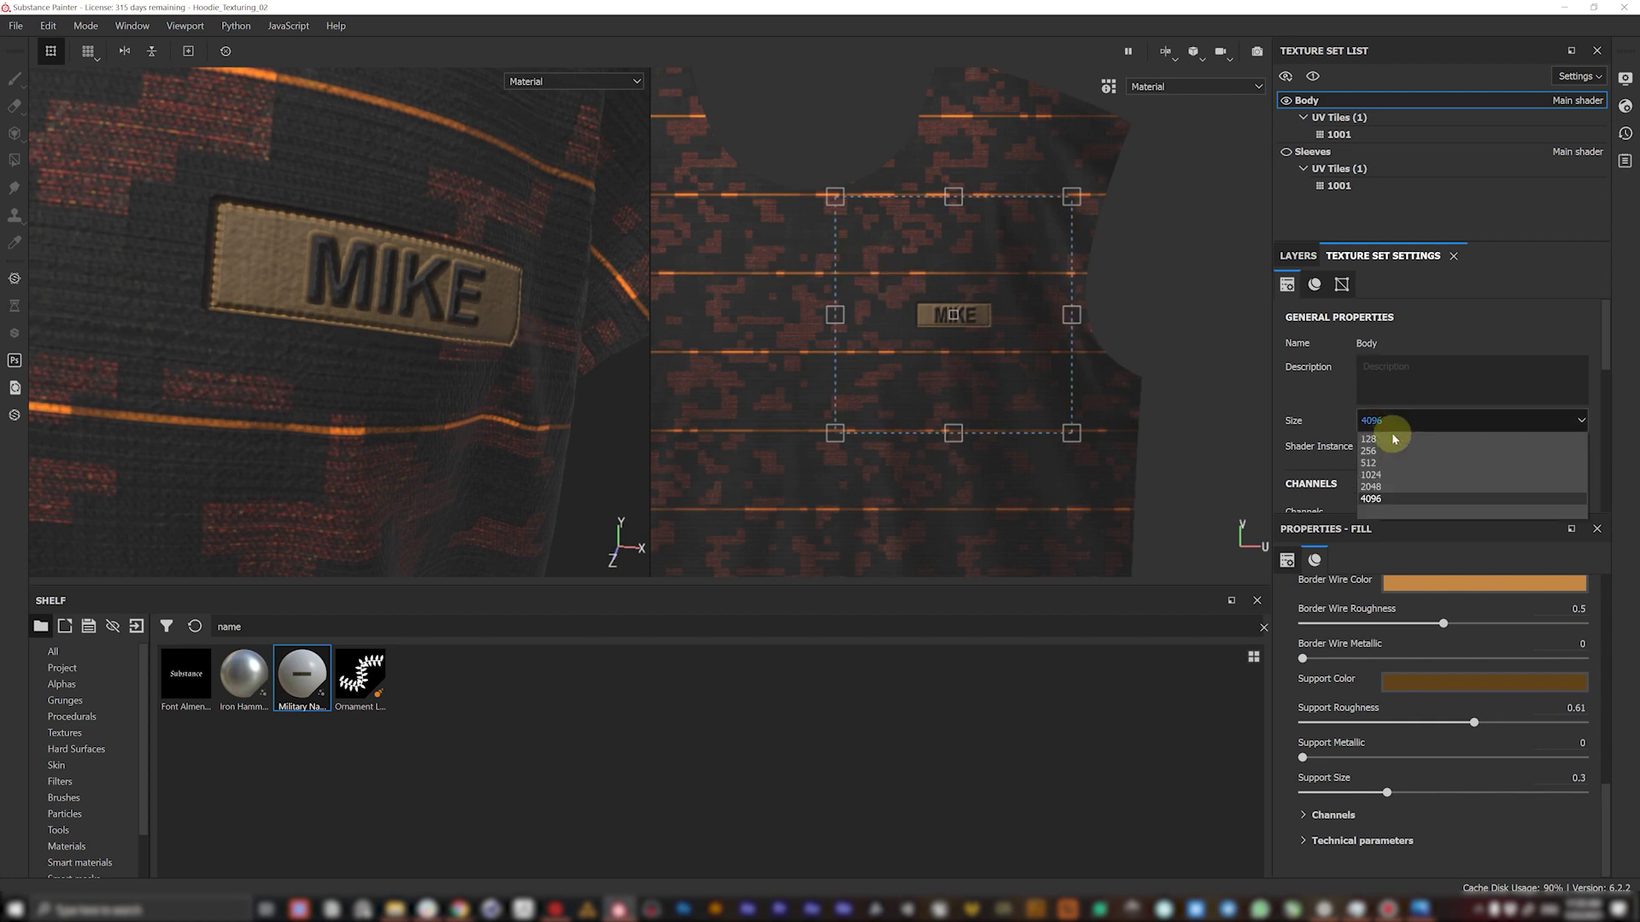
pyautogui.click(1375, 487)
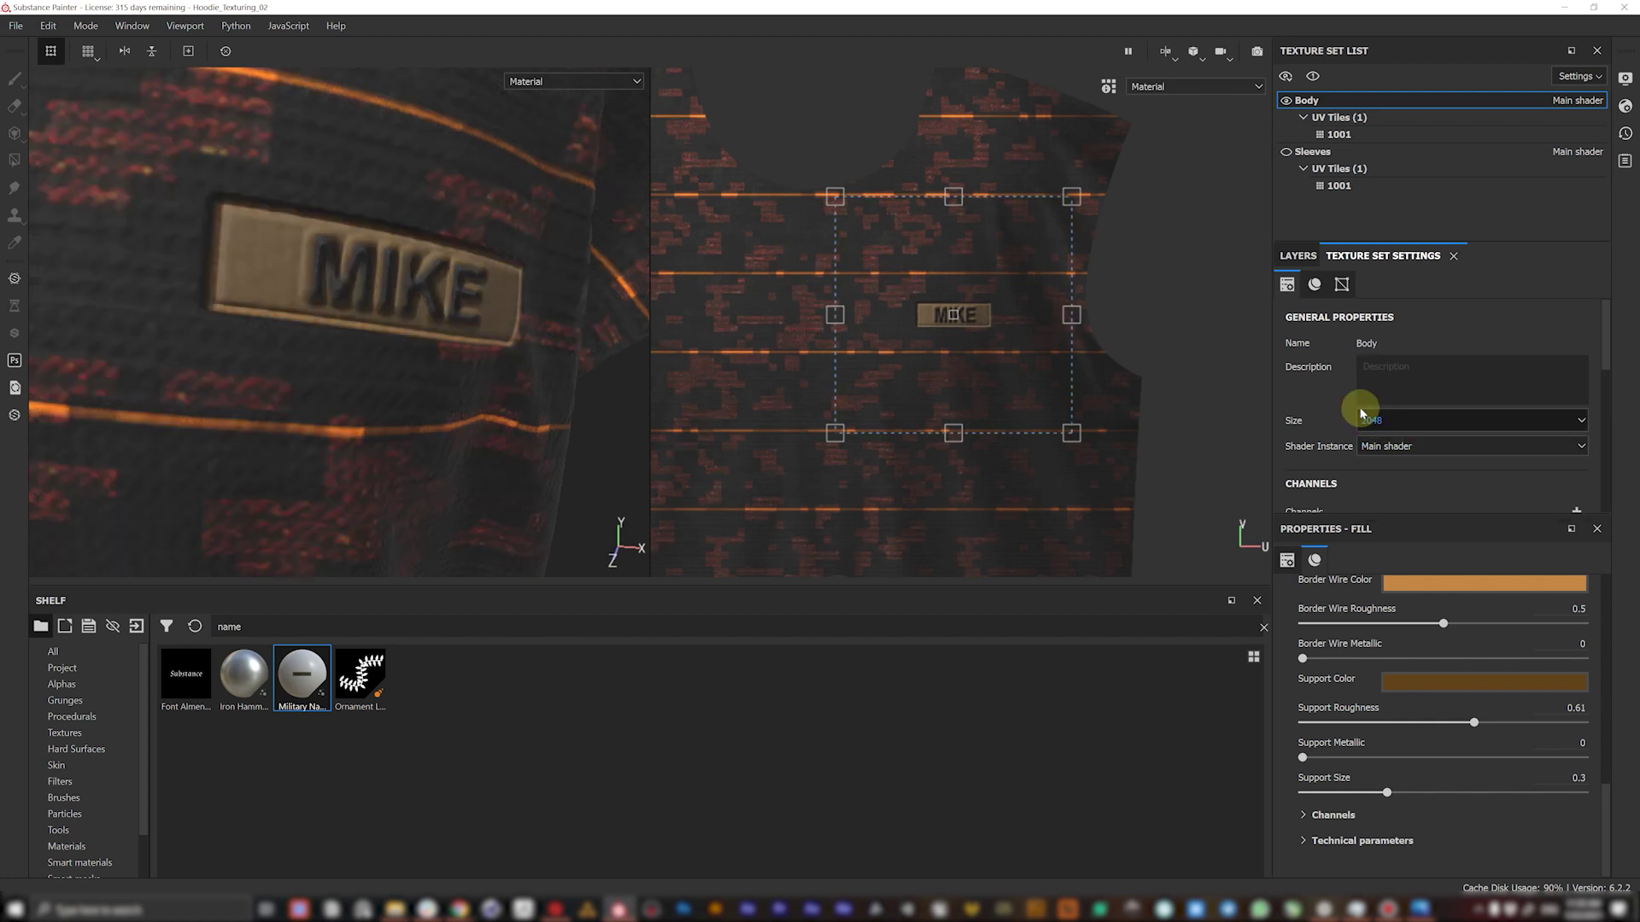
# - Shift the name patch slightly toward the centre of the chest on the shirt's front piece
pyautogui.keyDown('alt'); pyautogui.moveTo(315, 363); pyautogui.dragTo(275, 359); pyautogui.keyUp('alt')
pyautogui.keyDown('alt'); pyautogui.moveTo(275, 359); pyautogui.dragTo(373, 274, button='right'); pyautogui.keyUp('alt')
pyautogui.moveTo(1006, 313); pyautogui.dragTo(975, 314)
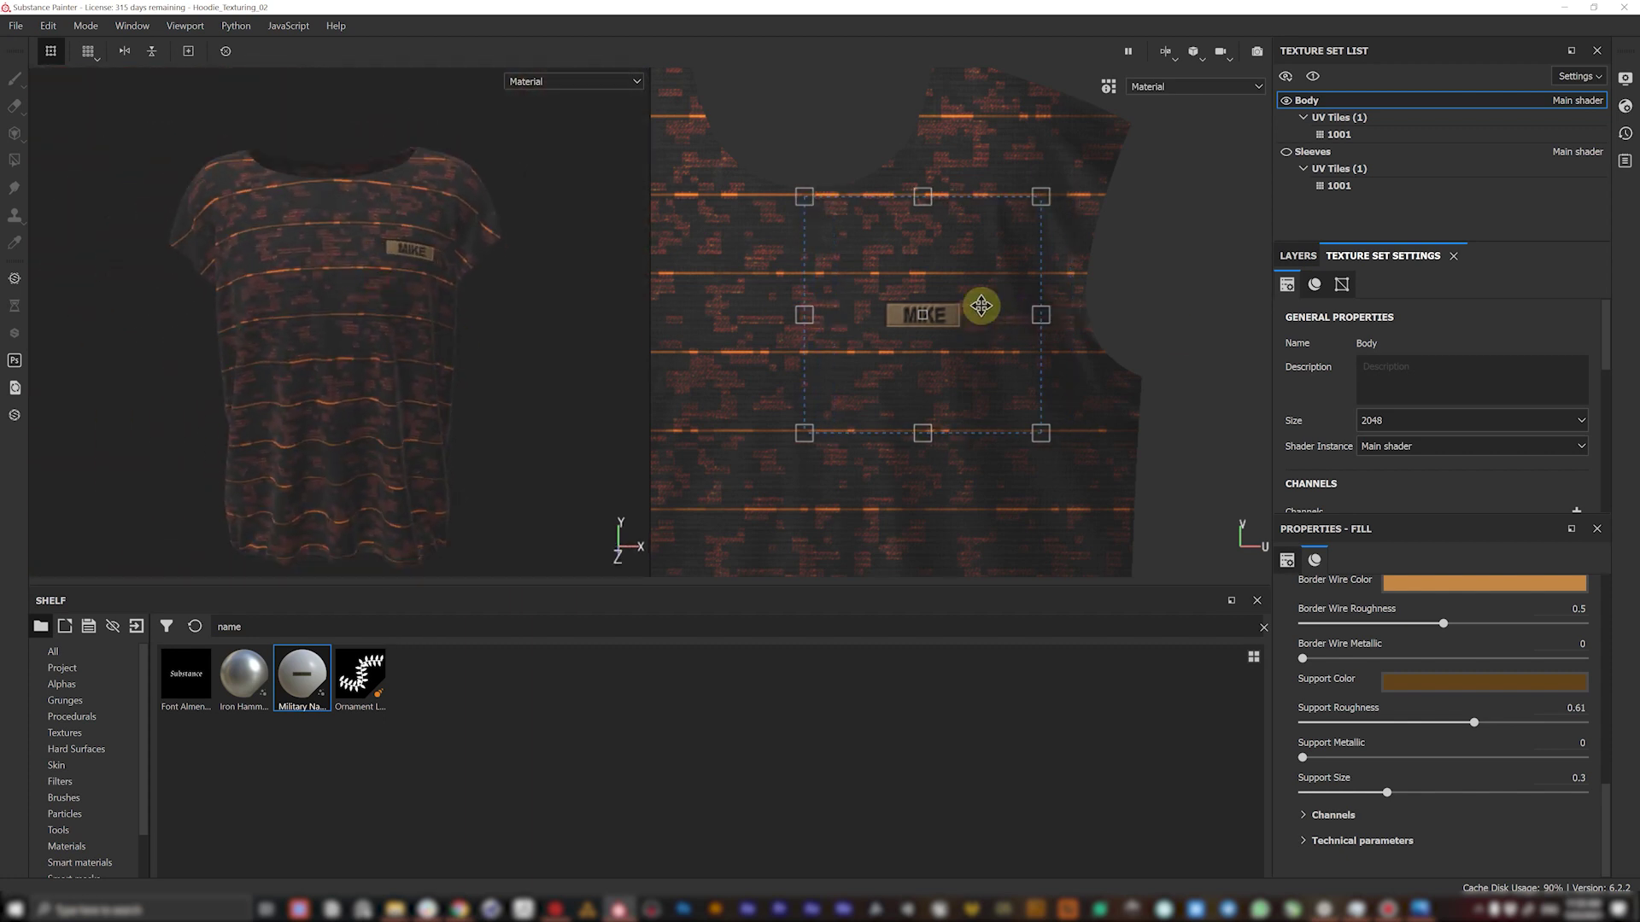
pyautogui.keyDown('alt'); pyautogui.moveTo(410, 337); pyautogui.dragTo(439, 333); pyautogui.keyUp('alt')
pyautogui.keyDown('alt'); pyautogui.moveTo(837, 337); pyautogui.dragTo(798, 359, button='right'); pyautogui.keyUp('alt')
pyautogui.moveTo(798, 360); pyautogui.dragTo(1051, 316, button='middle')
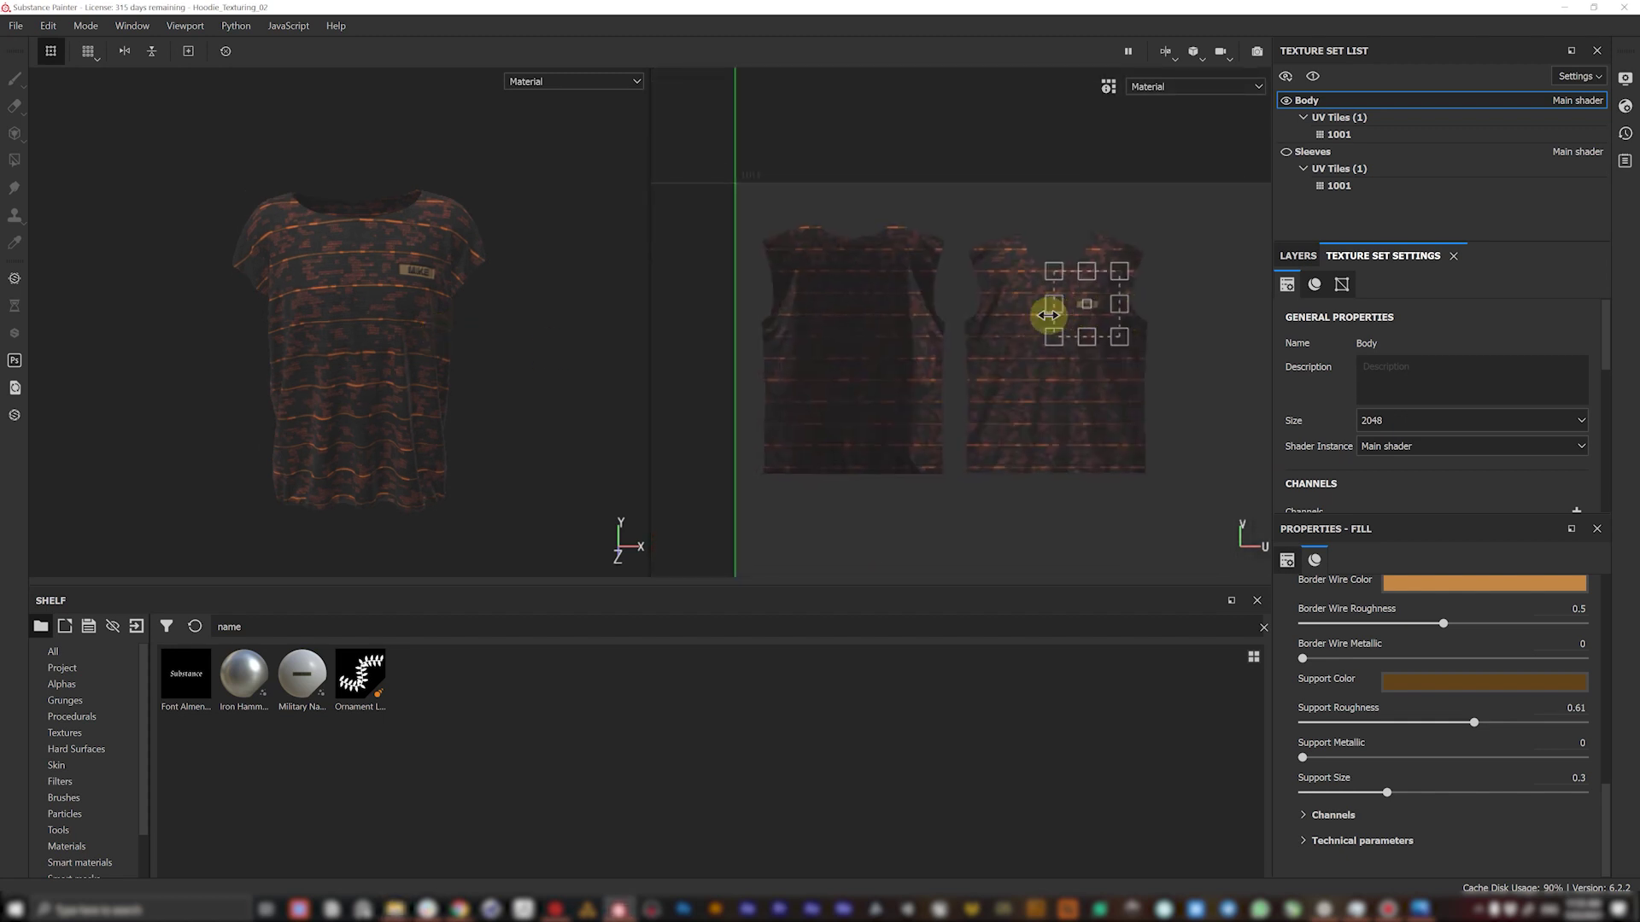
# - Search the shelf for "spray" and apply the Spray Paint Tag material to the back of the shirt
pyautogui.moveTo(299, 328)
pyautogui.keyDown('alt'); pyautogui.mouseDown()
pyautogui.moveTo(700, 311)
pyautogui.moveTo(392, 341)
pyautogui.moveTo(464, 313)
pyautogui.moveTo(421, 356)
pyautogui.moveTo(424, 326)
pyautogui.moveTo(341, 329)
pyautogui.moveTo(366, 329)
pyautogui.mouseUp(); pyautogui.keyUp('alt')
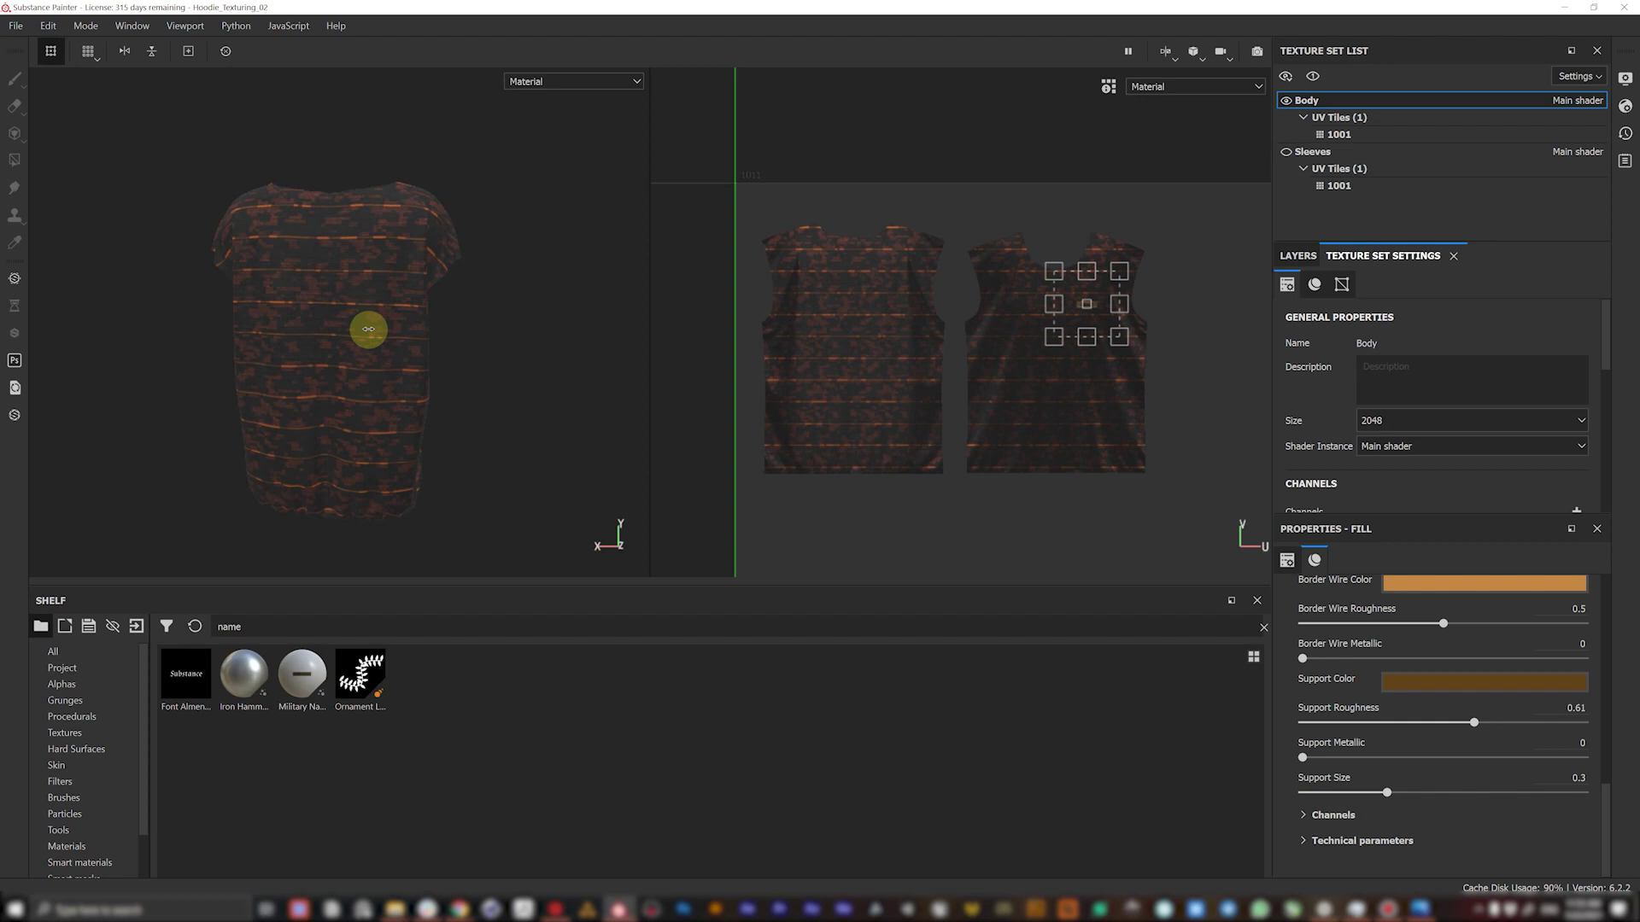
pyautogui.keyDown('alt'); pyautogui.moveTo(392, 322); pyautogui.dragTo(378, 321); pyautogui.keyUp('alt')
pyautogui.click(230, 626)
pyautogui.moveTo(261, 624); pyautogui.dragTo(198, 626)
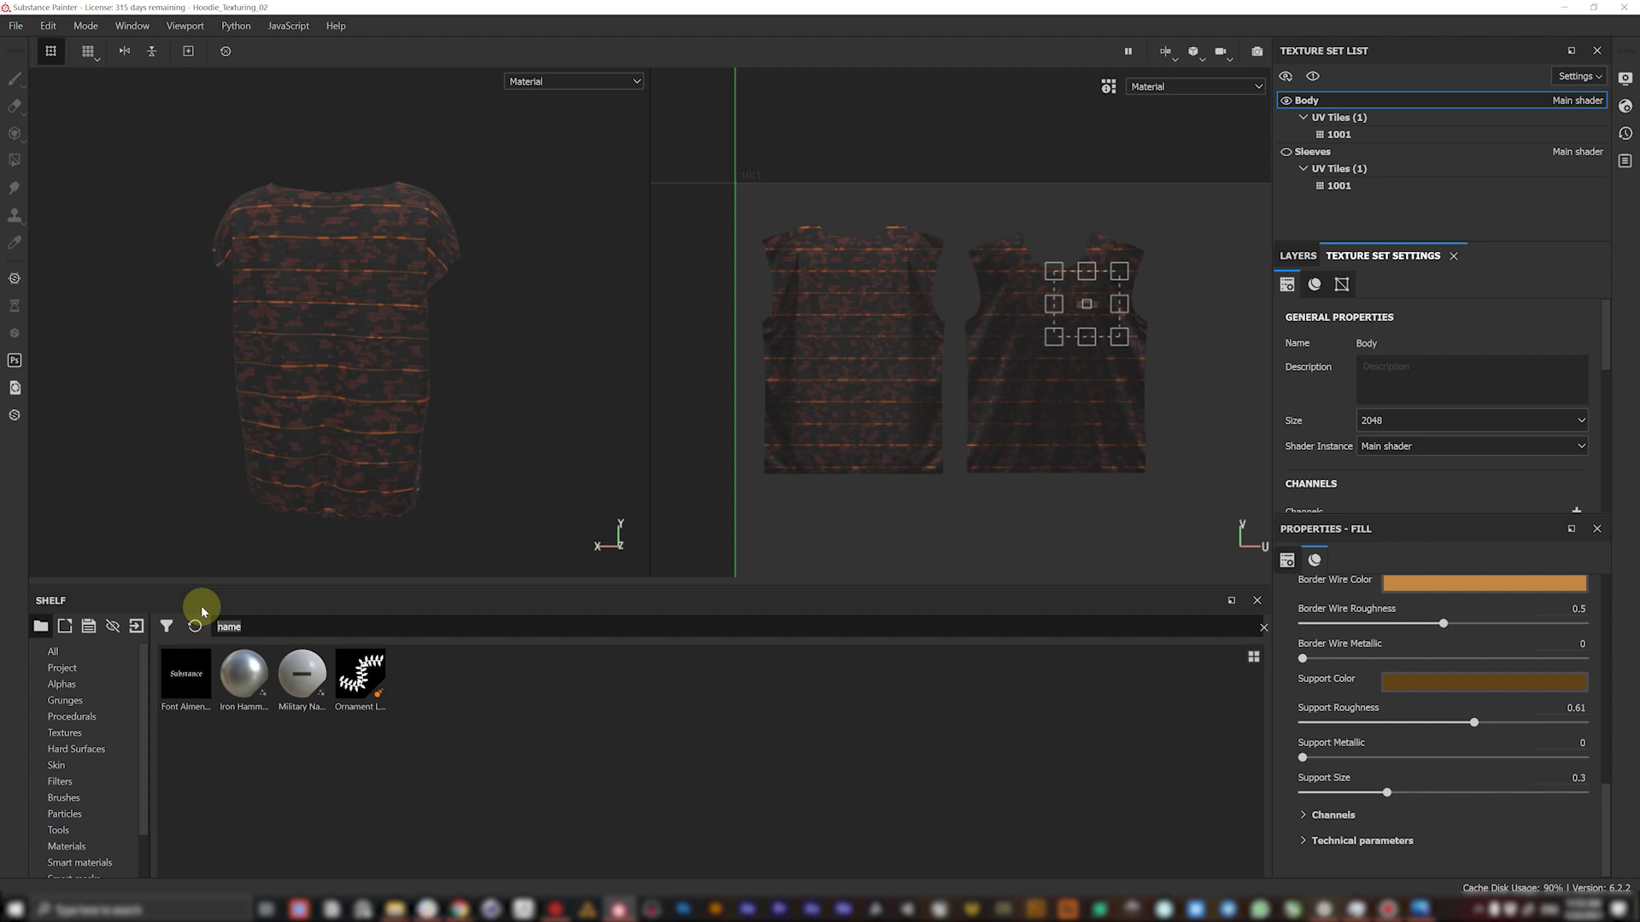
pyautogui.write('spr')
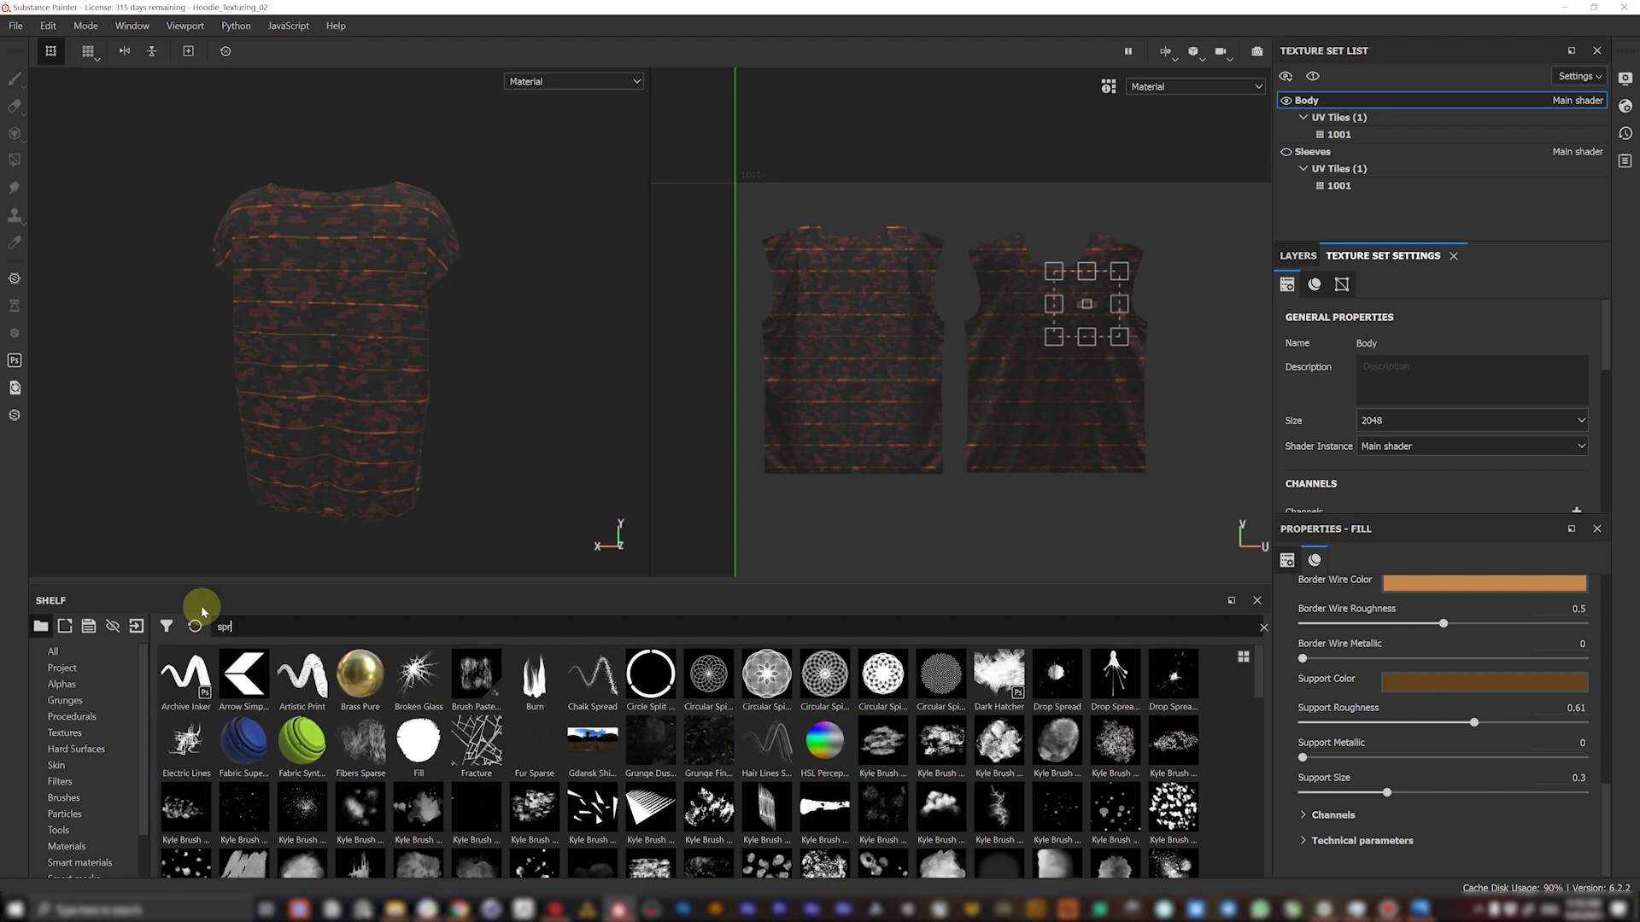
pyautogui.write('ay')
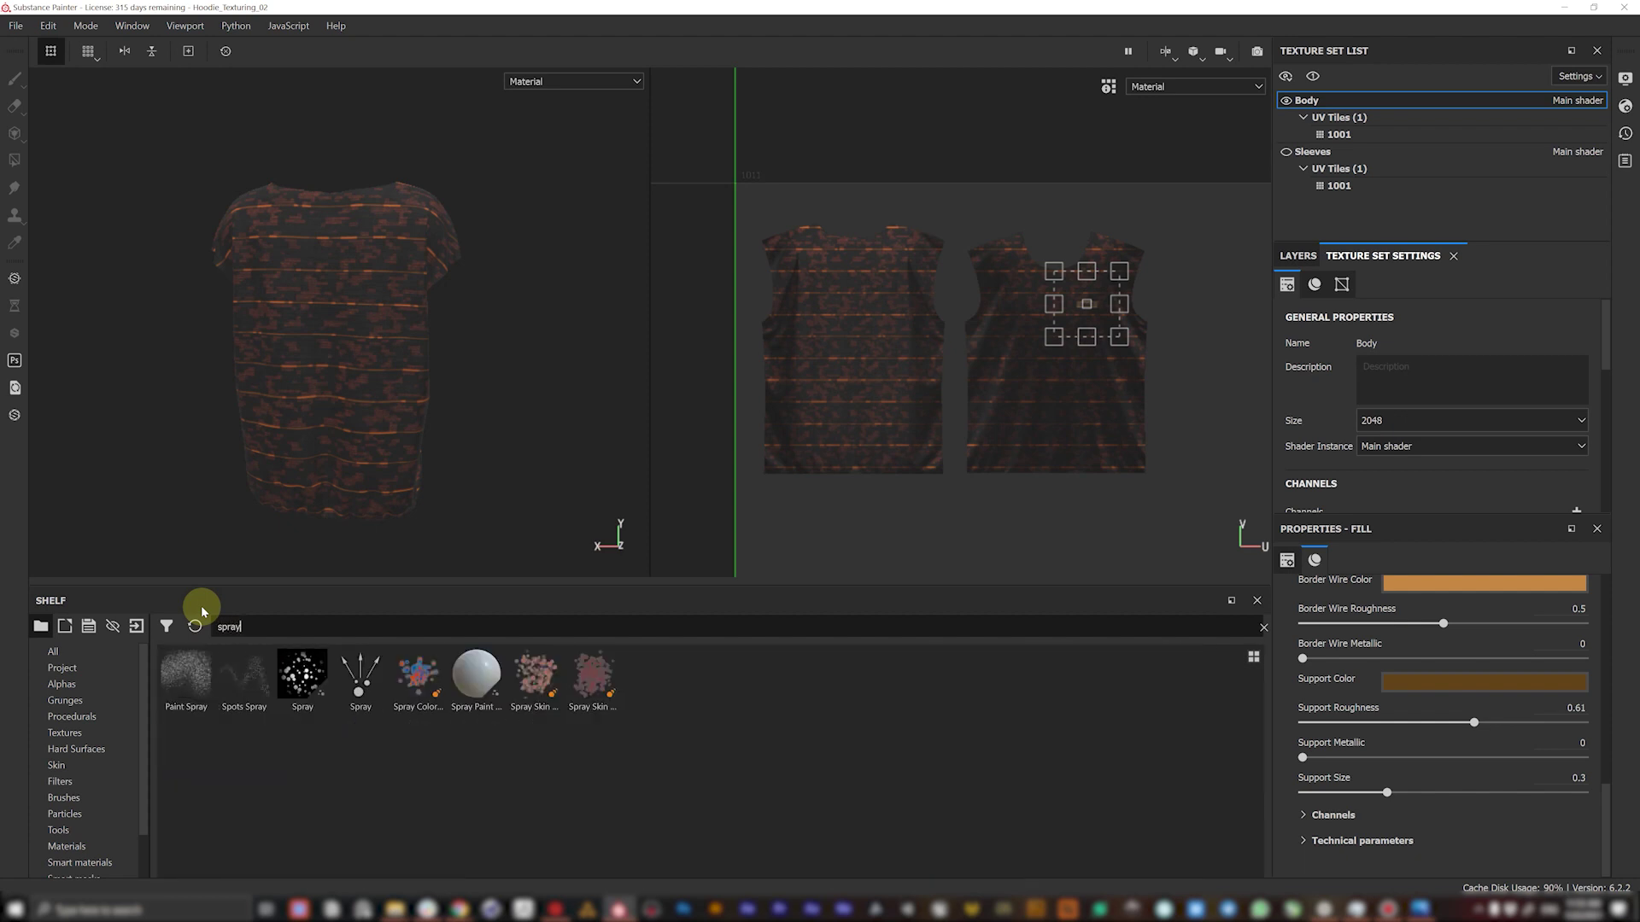
pyautogui.click(474, 687)
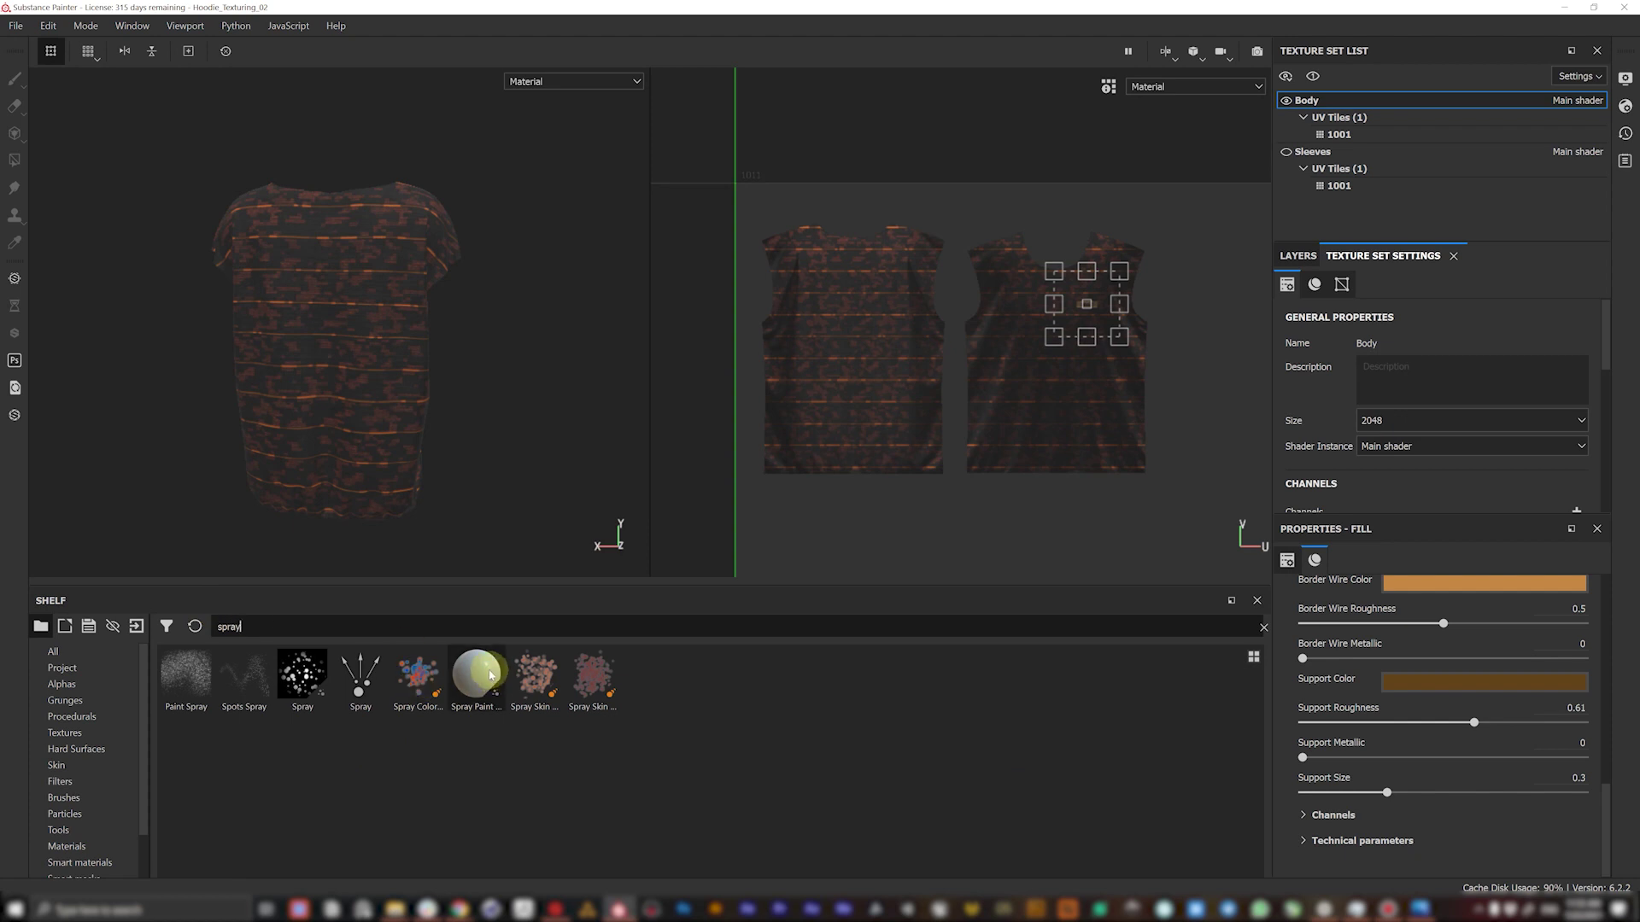
pyautogui.moveTo(483, 681); pyautogui.dragTo(351, 337)
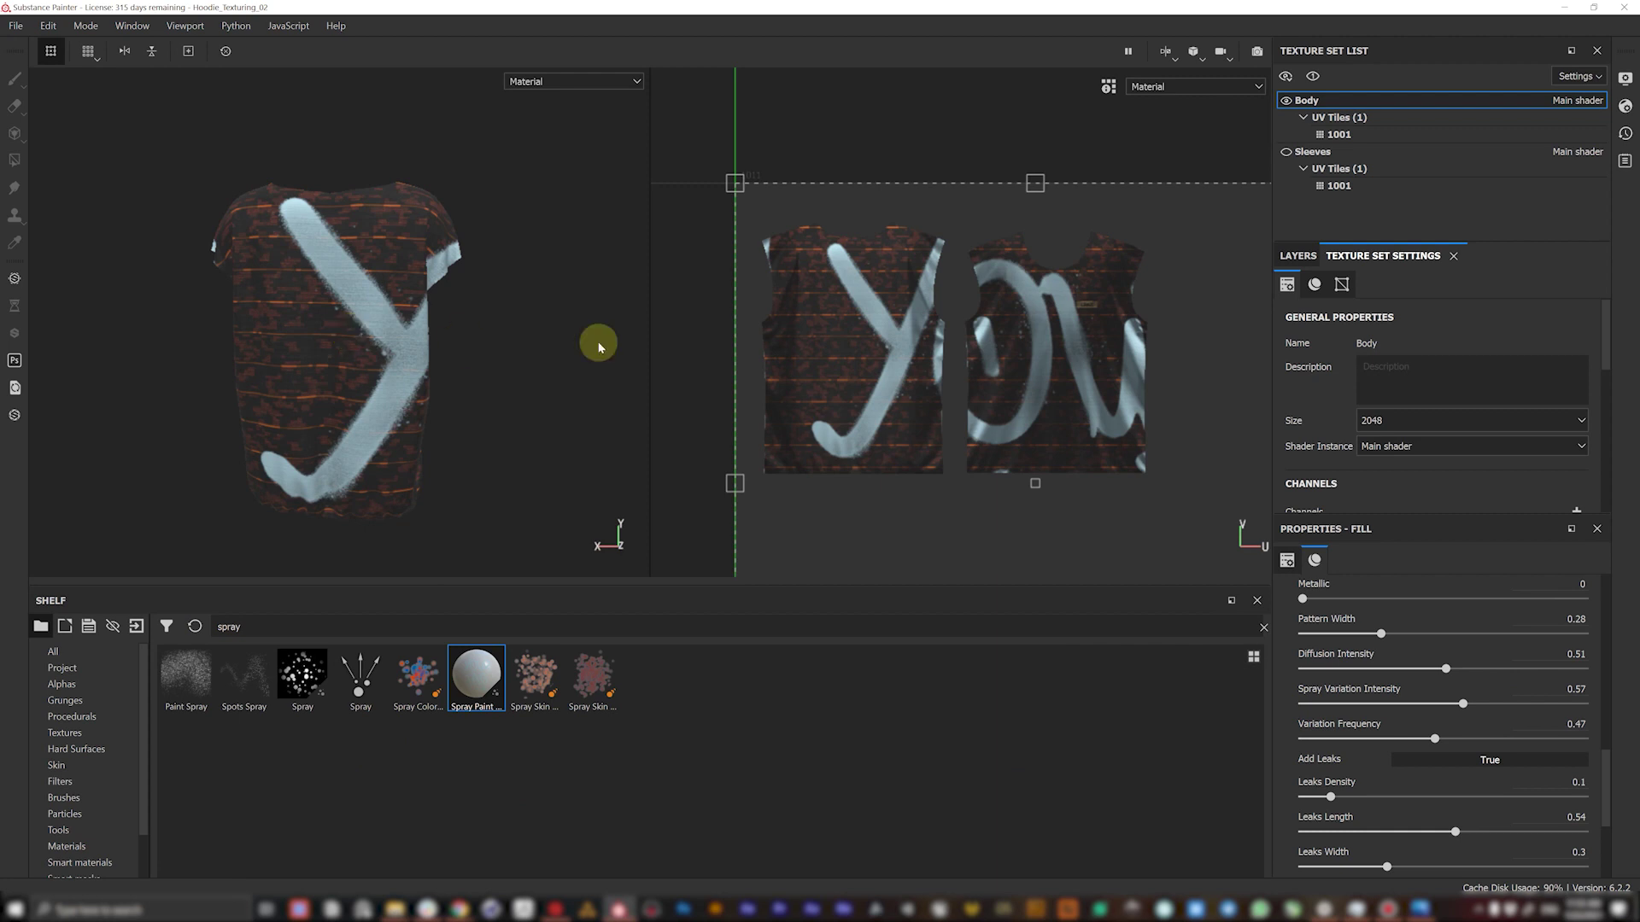
# - Shrink the spray paint tag's UV projection and place it over the shirt's back piece
pyautogui.scroll(-4, 1039, 314)
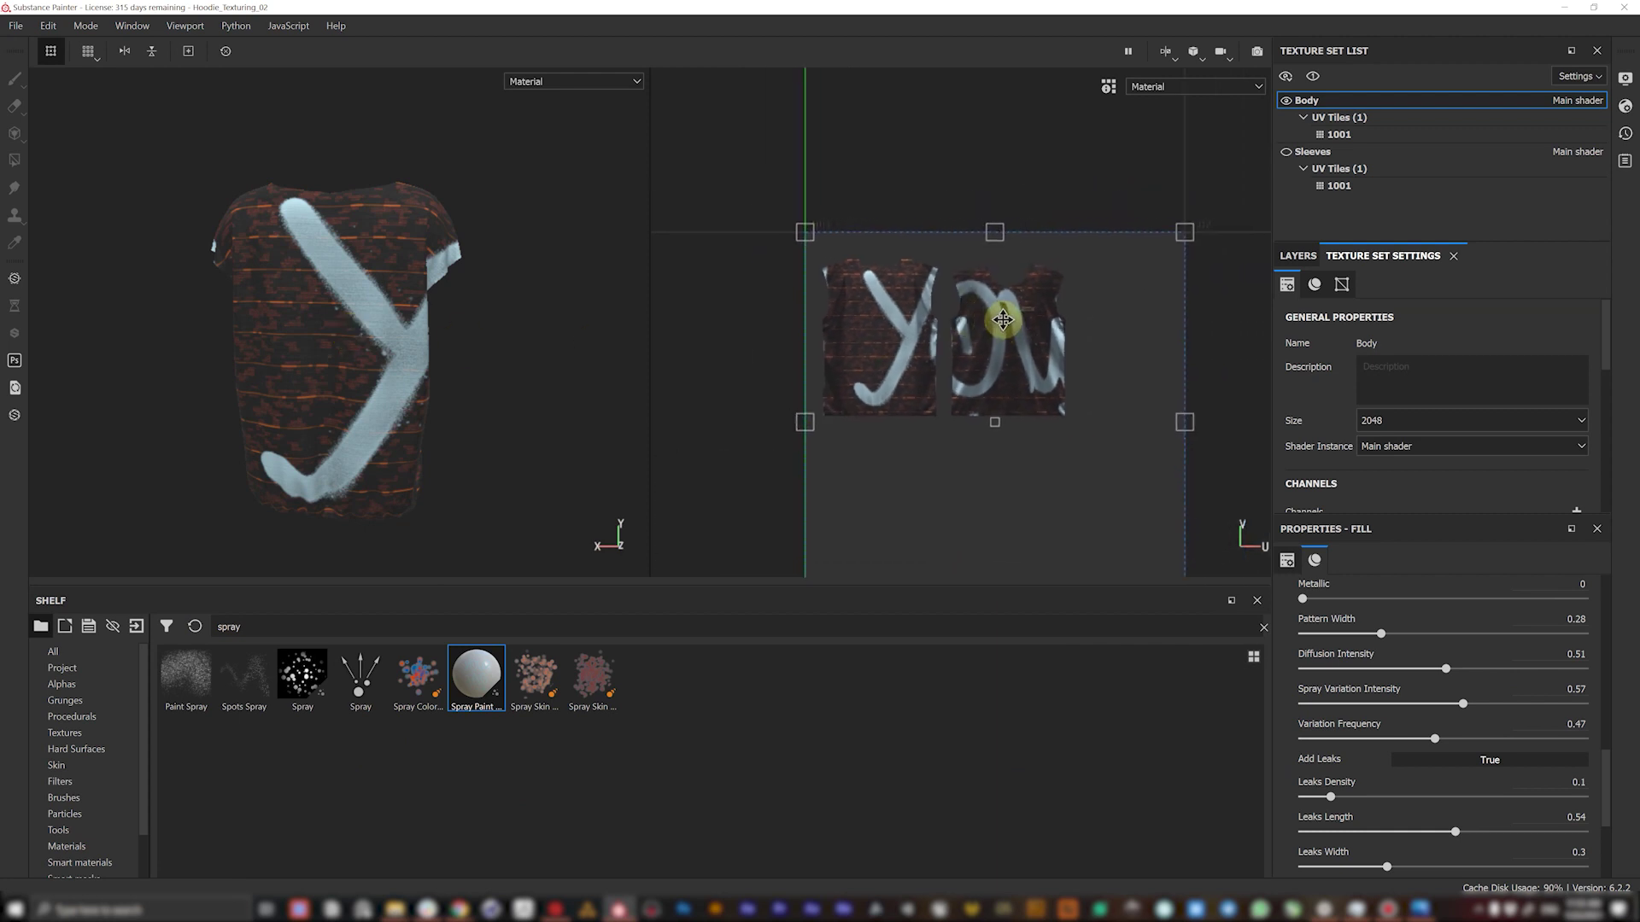
pyautogui.scroll(2, 982, 304)
pyautogui.moveTo(1217, 224); pyautogui.dragTo(941, 458)
pyautogui.moveTo(911, 527); pyautogui.dragTo(911, 320)
pyautogui.moveTo(963, 253); pyautogui.dragTo(892, 311)
pyautogui.moveTo(853, 364); pyautogui.dragTo(878, 337)
# - Set the Spray Paint Tag layer's UV Wrap to None and fit the tag within the back piece at a scale of about 4.31
pyautogui.click(1320, 108)
pyautogui.click(1313, 268)
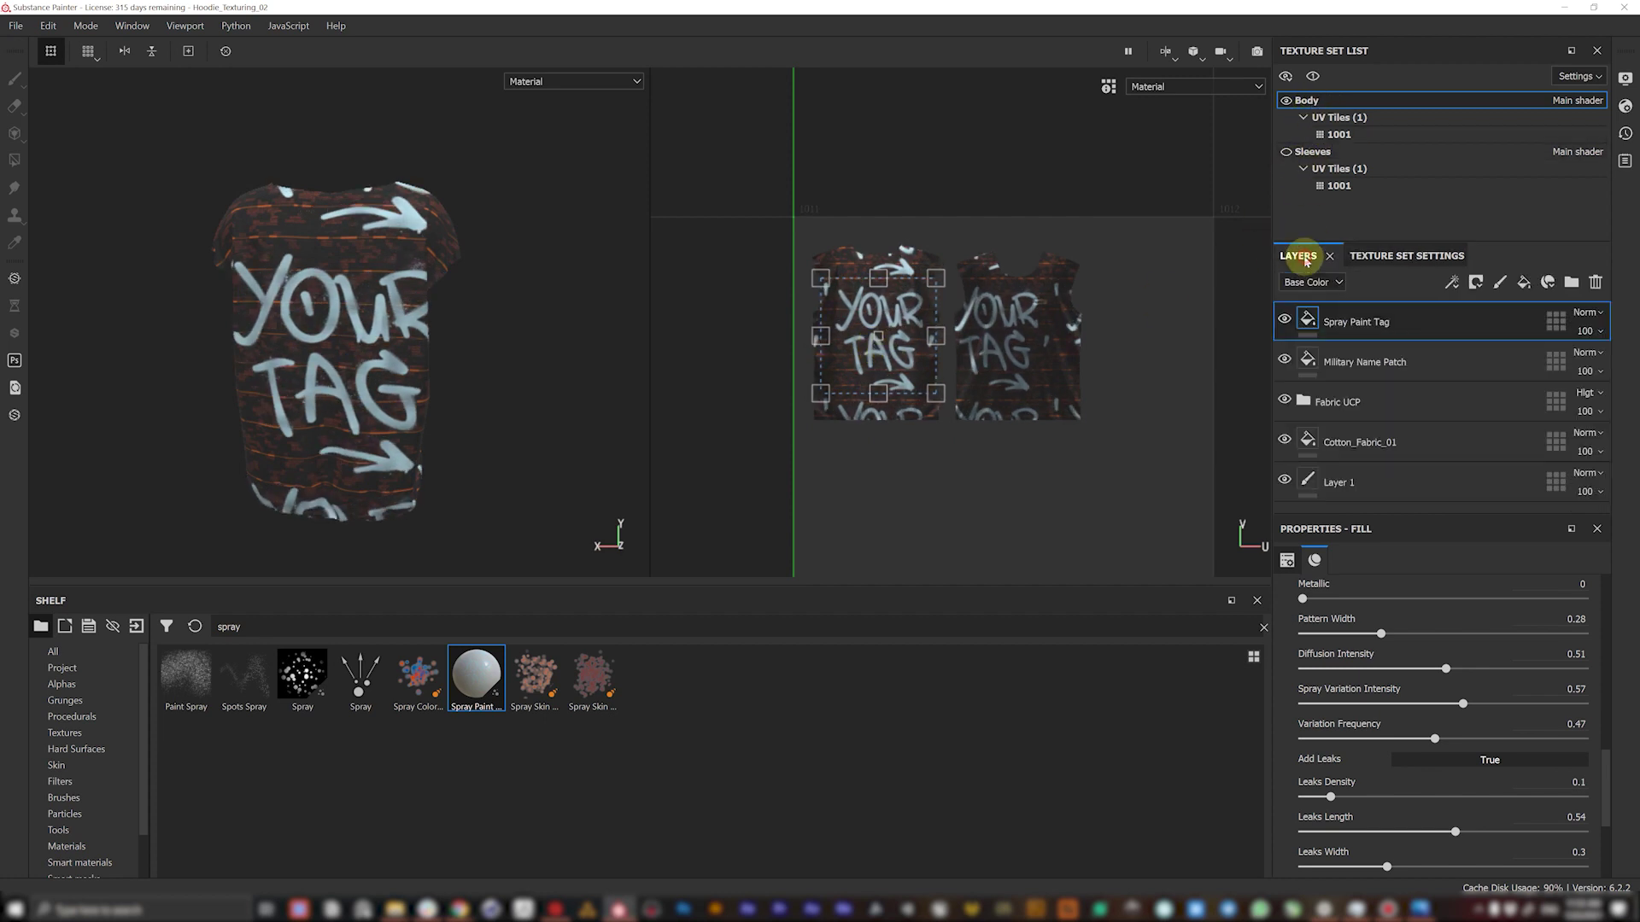
pyautogui.click(1354, 321)
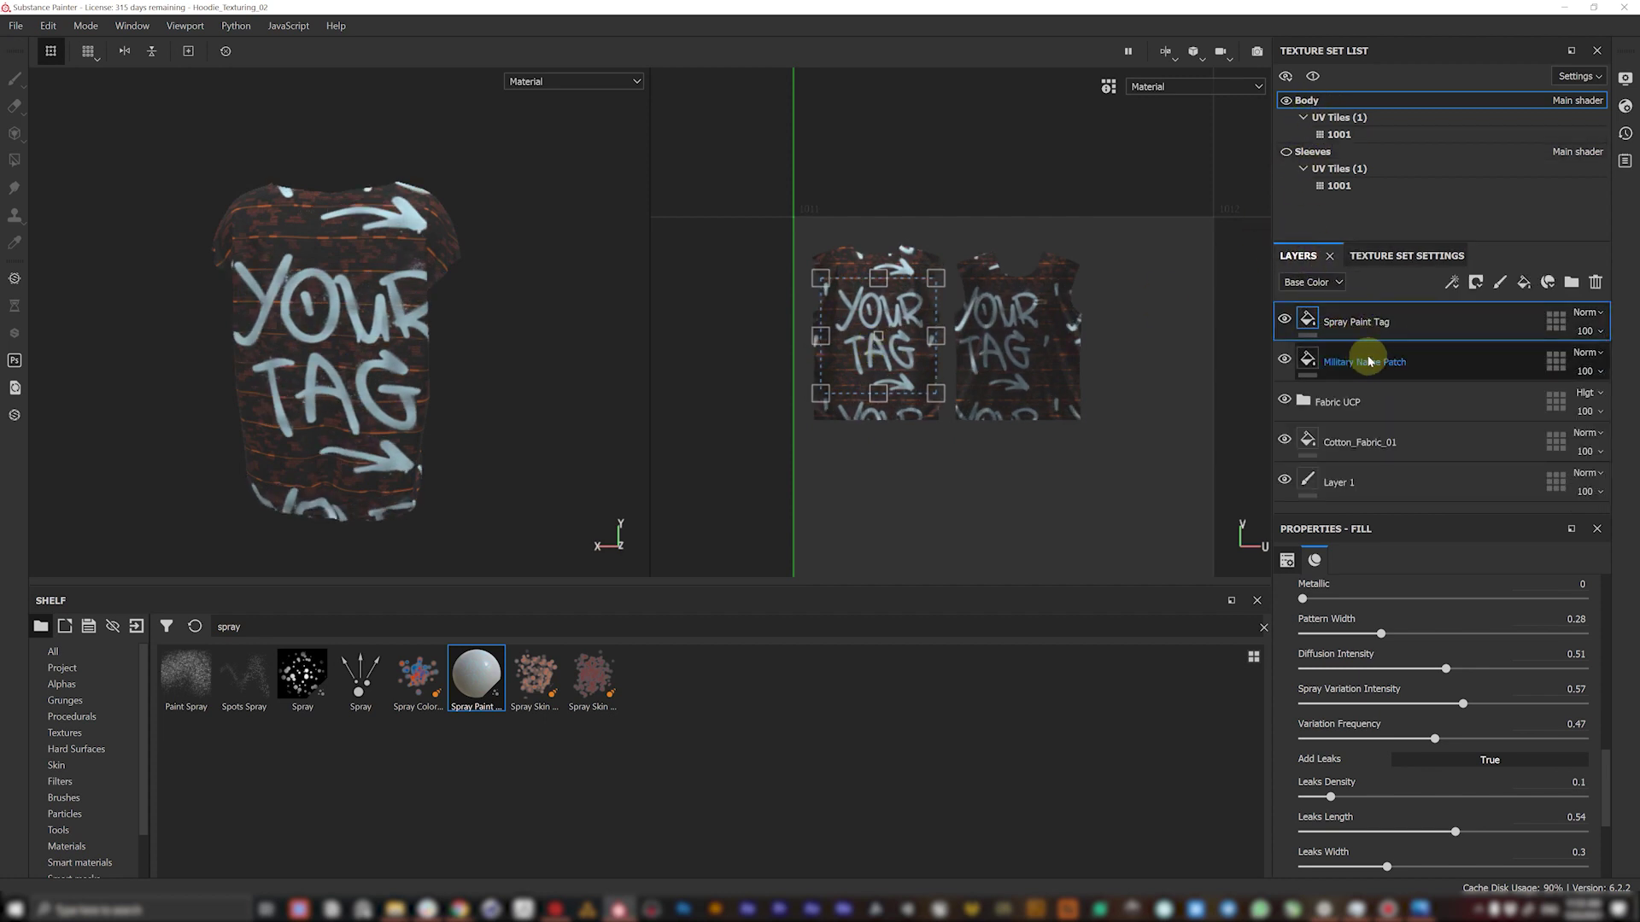
pyautogui.moveTo(1605, 764); pyautogui.dragTo(1603, 585)
pyautogui.click(1376, 658)
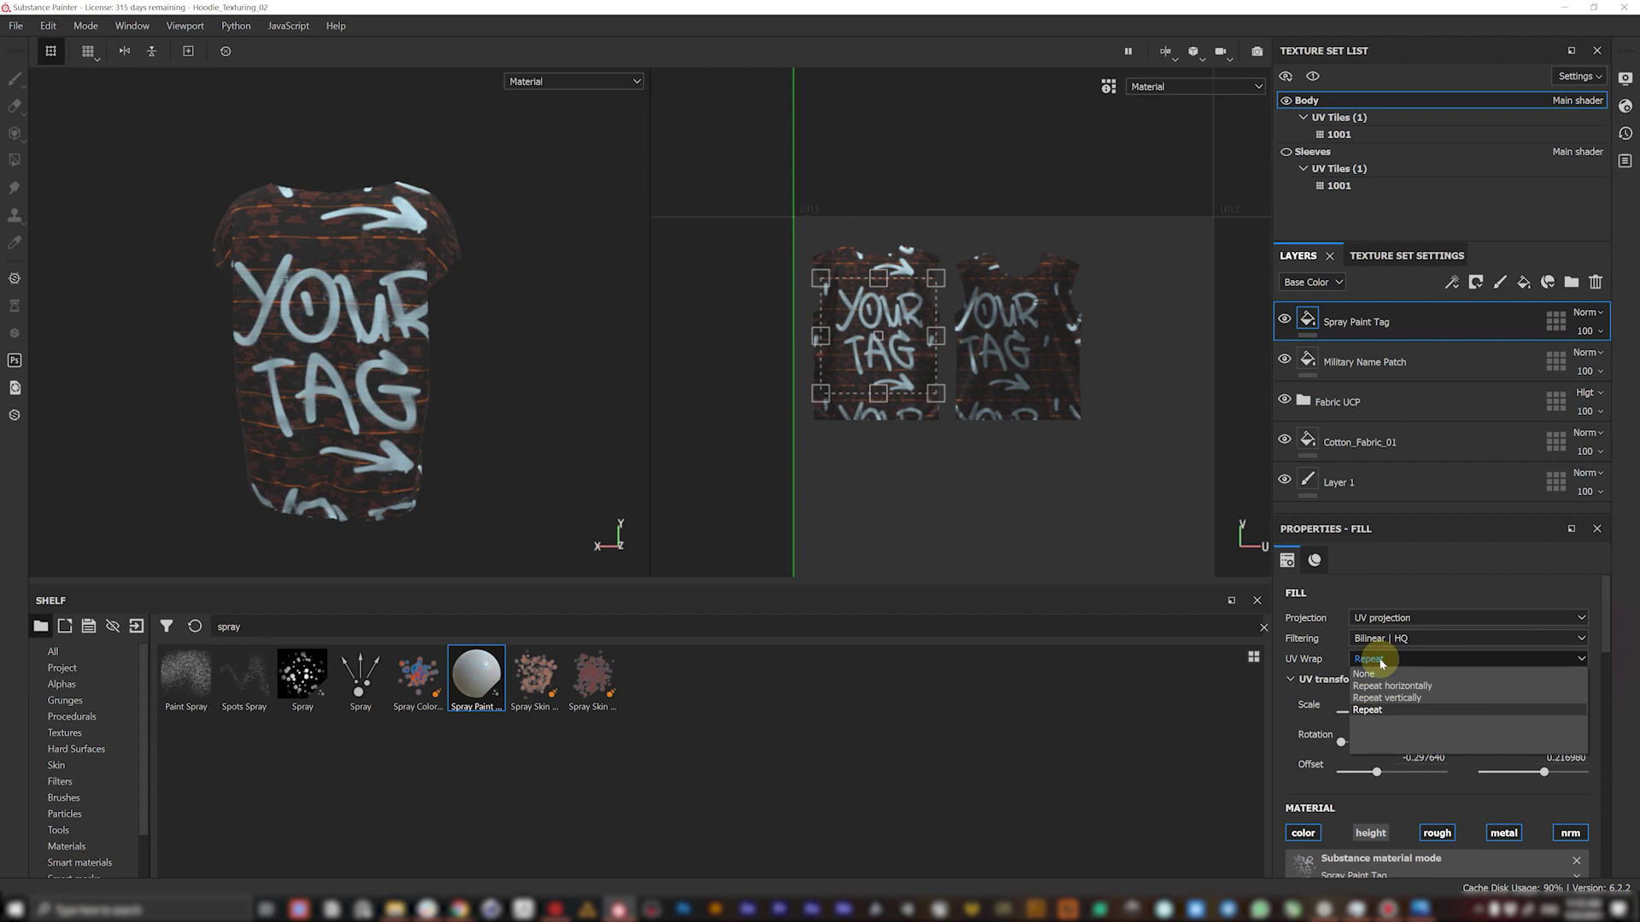
pyautogui.click(1364, 674)
pyautogui.moveTo(903, 316)
pyautogui.mouseDown()
pyautogui.moveTo(921, 286)
pyautogui.moveTo(902, 320)
pyautogui.mouseUp()
pyautogui.scroll(5, 357, 374)
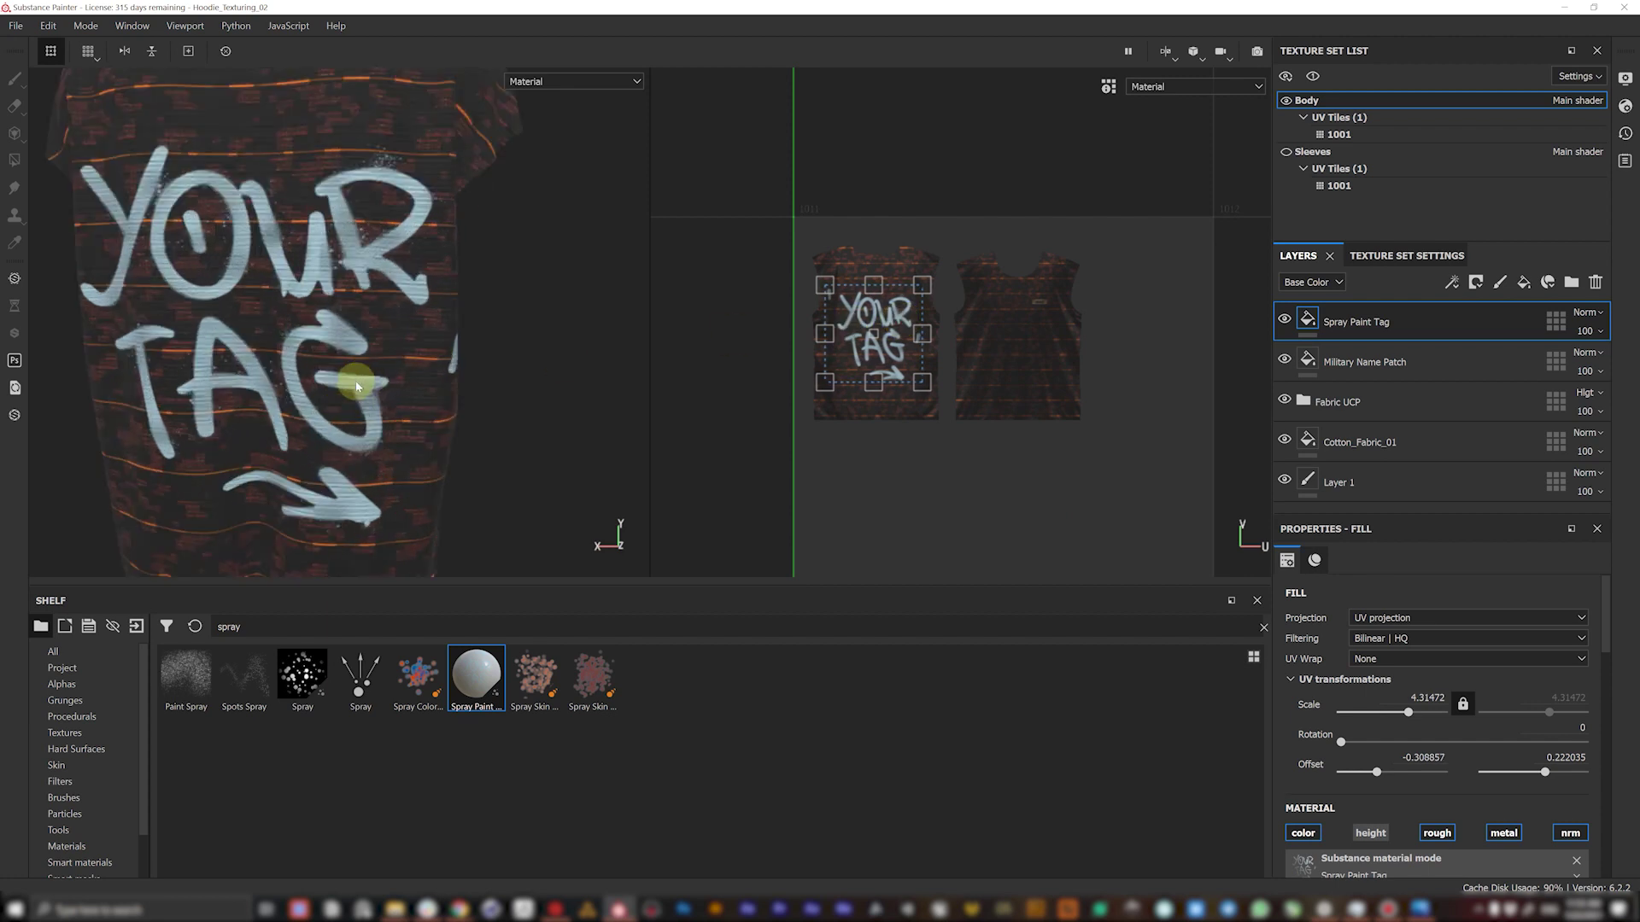
pyautogui.keyDown('alt'); pyautogui.moveTo(394, 368); pyautogui.dragTo(354, 386); pyautogui.keyUp('alt')
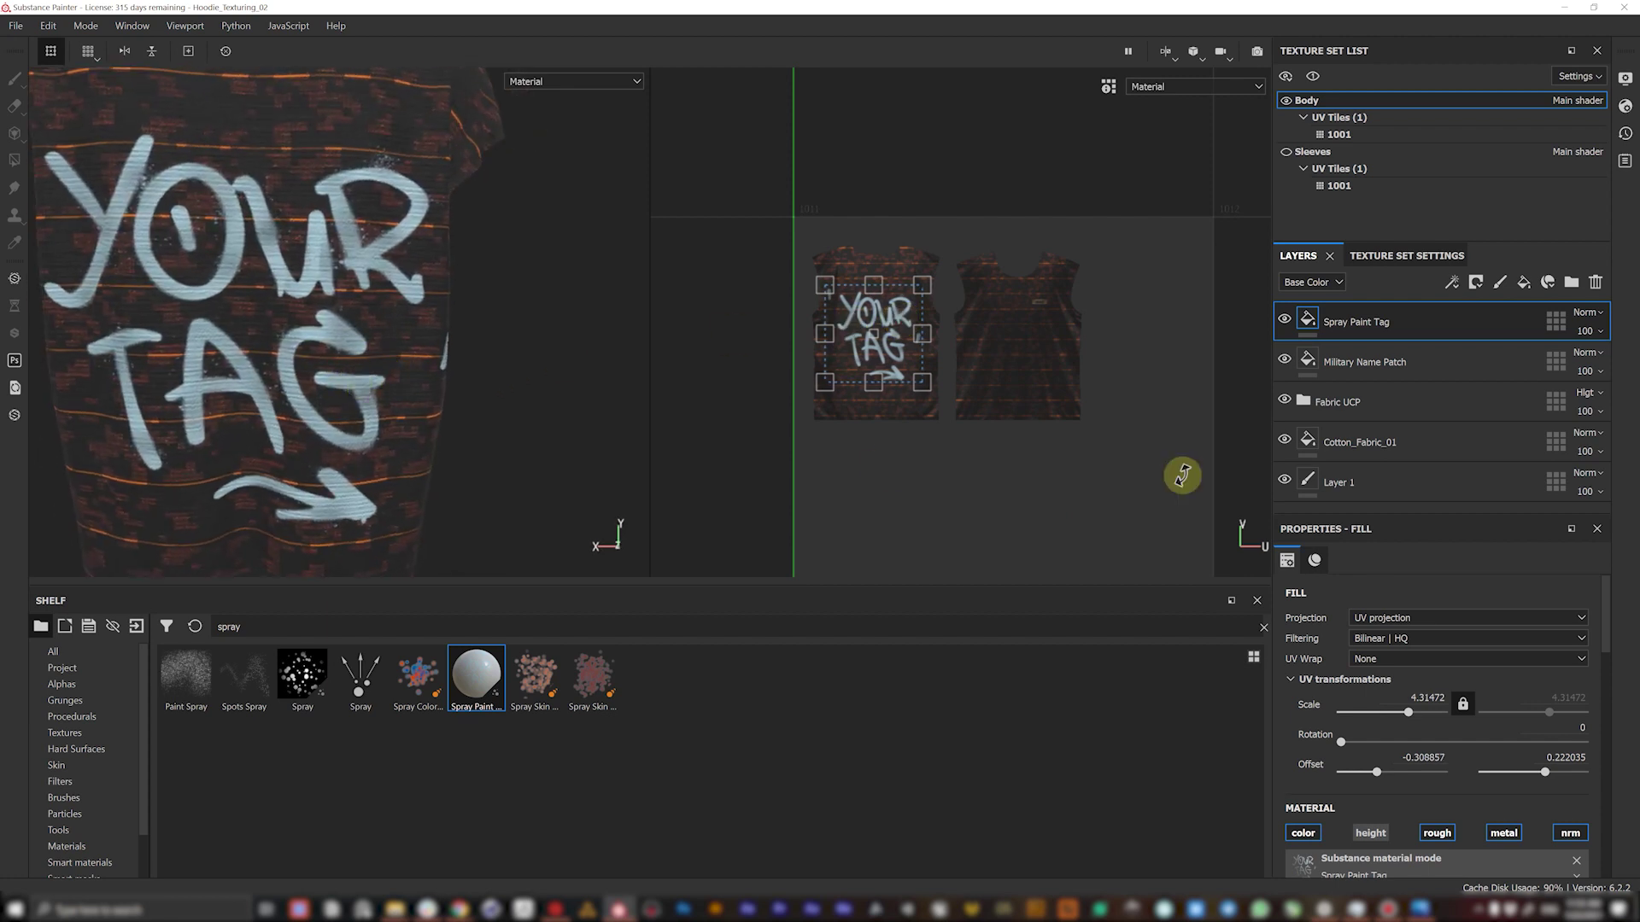
# - Try Custom Mask Input as the spray tag's Input Selection and look at its image input slot
pyautogui.moveTo(1617, 643)
pyautogui.mouseDown()
pyautogui.moveTo(1600, 848)
pyautogui.moveTo(1590, 694)
pyautogui.mouseUp()
pyautogui.click(1491, 694)
pyautogui.scroll(-1, 1588, 696)
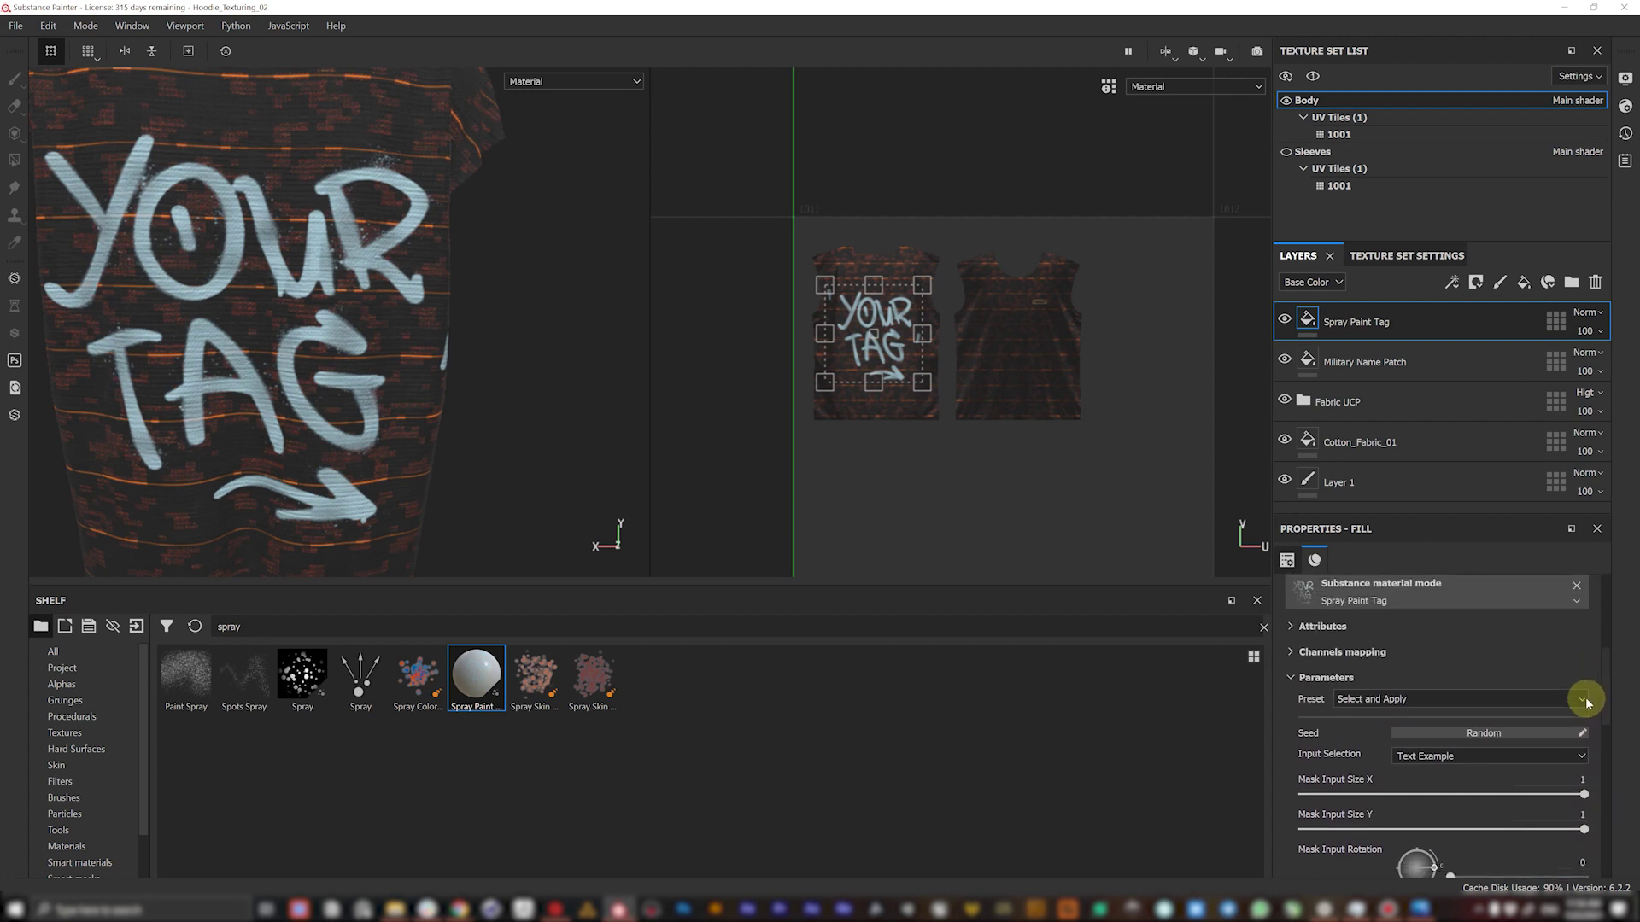
pyautogui.click(1465, 752)
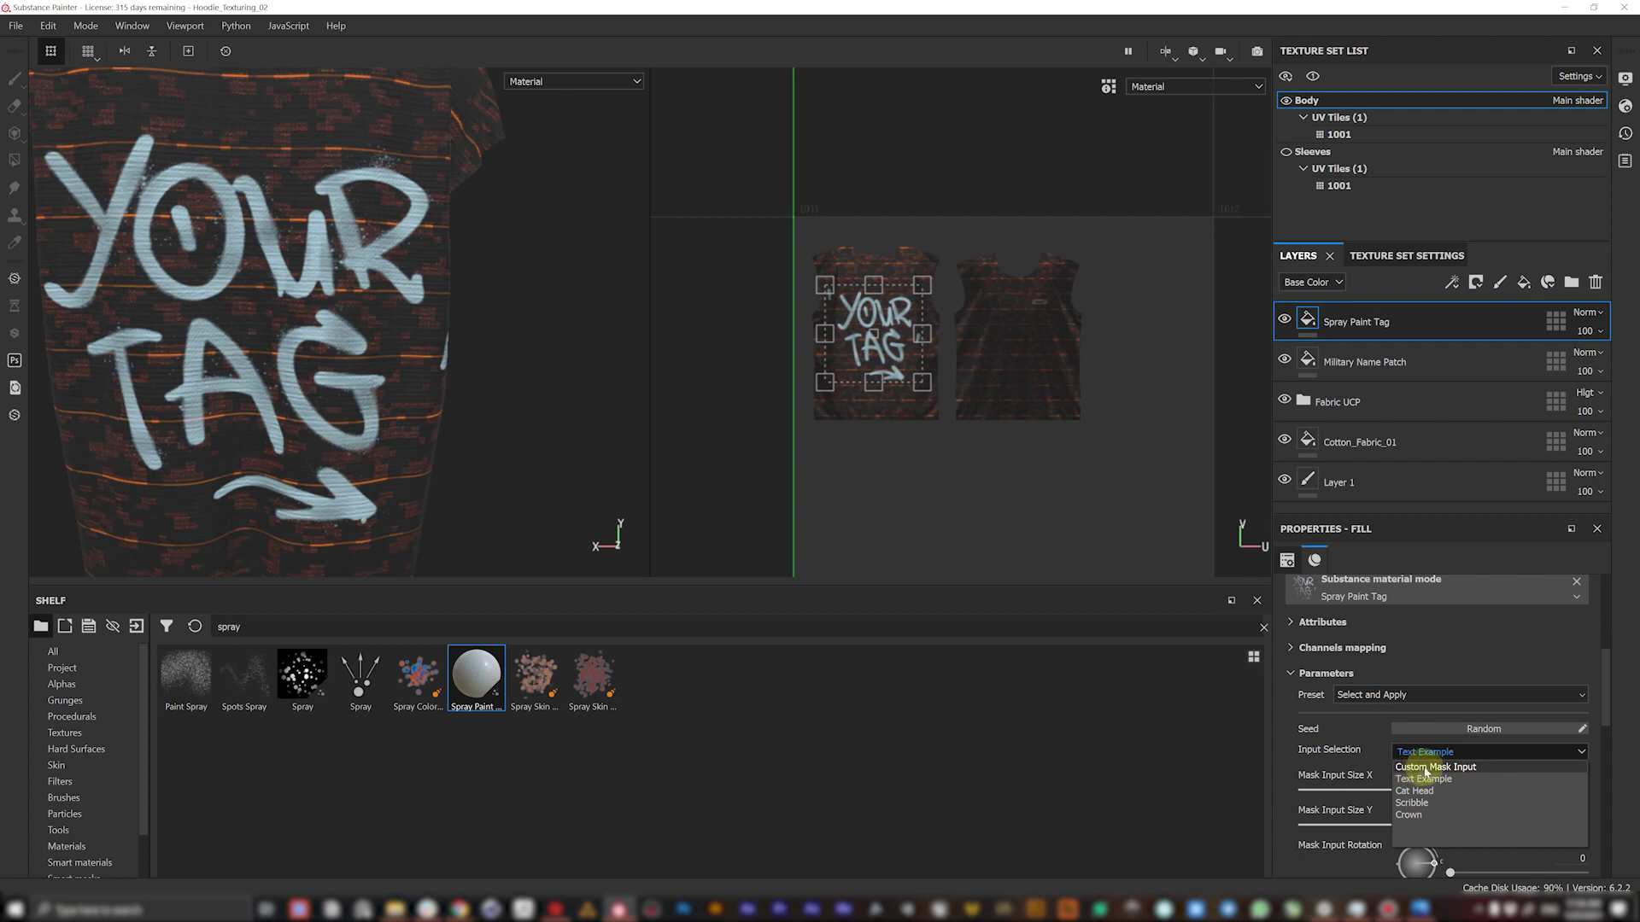
pyautogui.click(1444, 767)
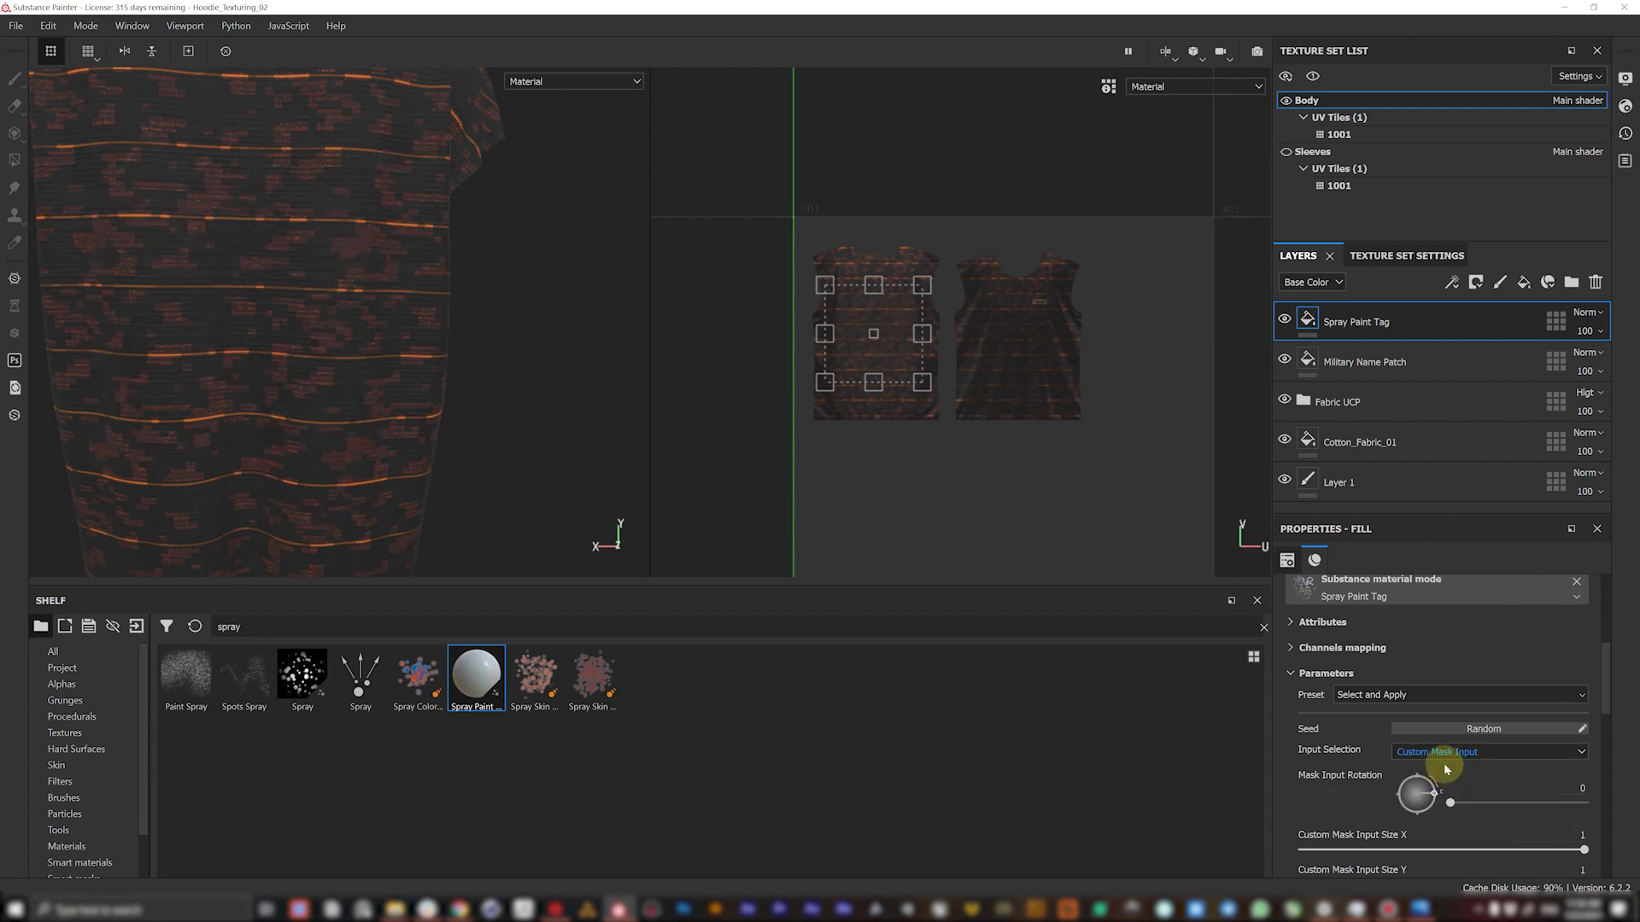
pyautogui.scroll(-5, 1602, 701)
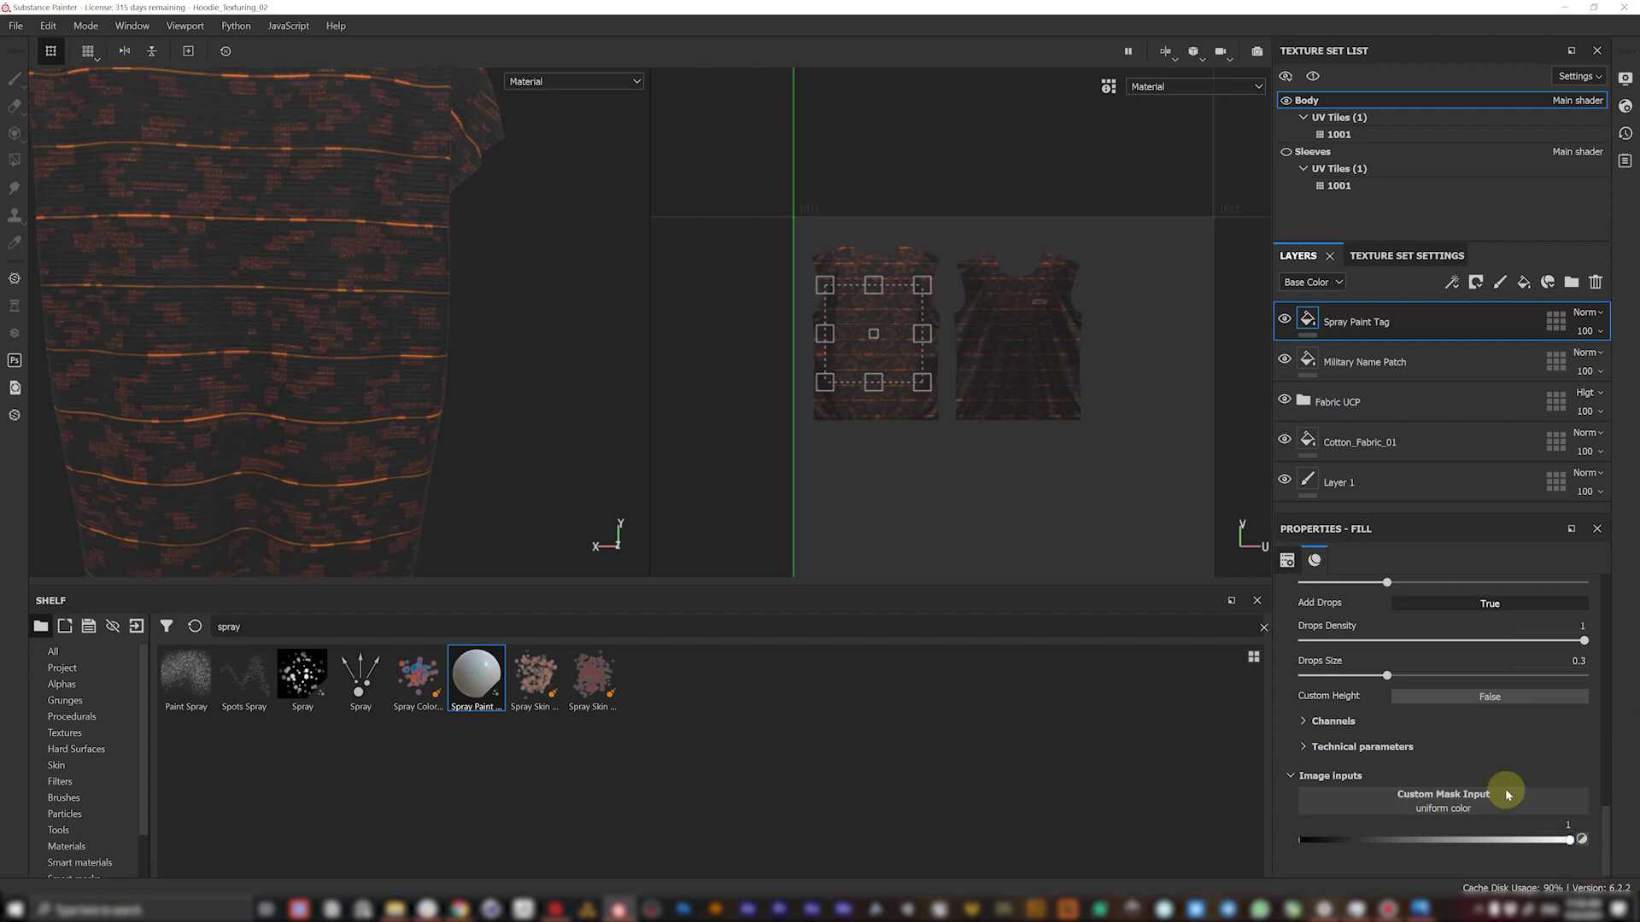
pyautogui.scroll(6, 1606, 803)
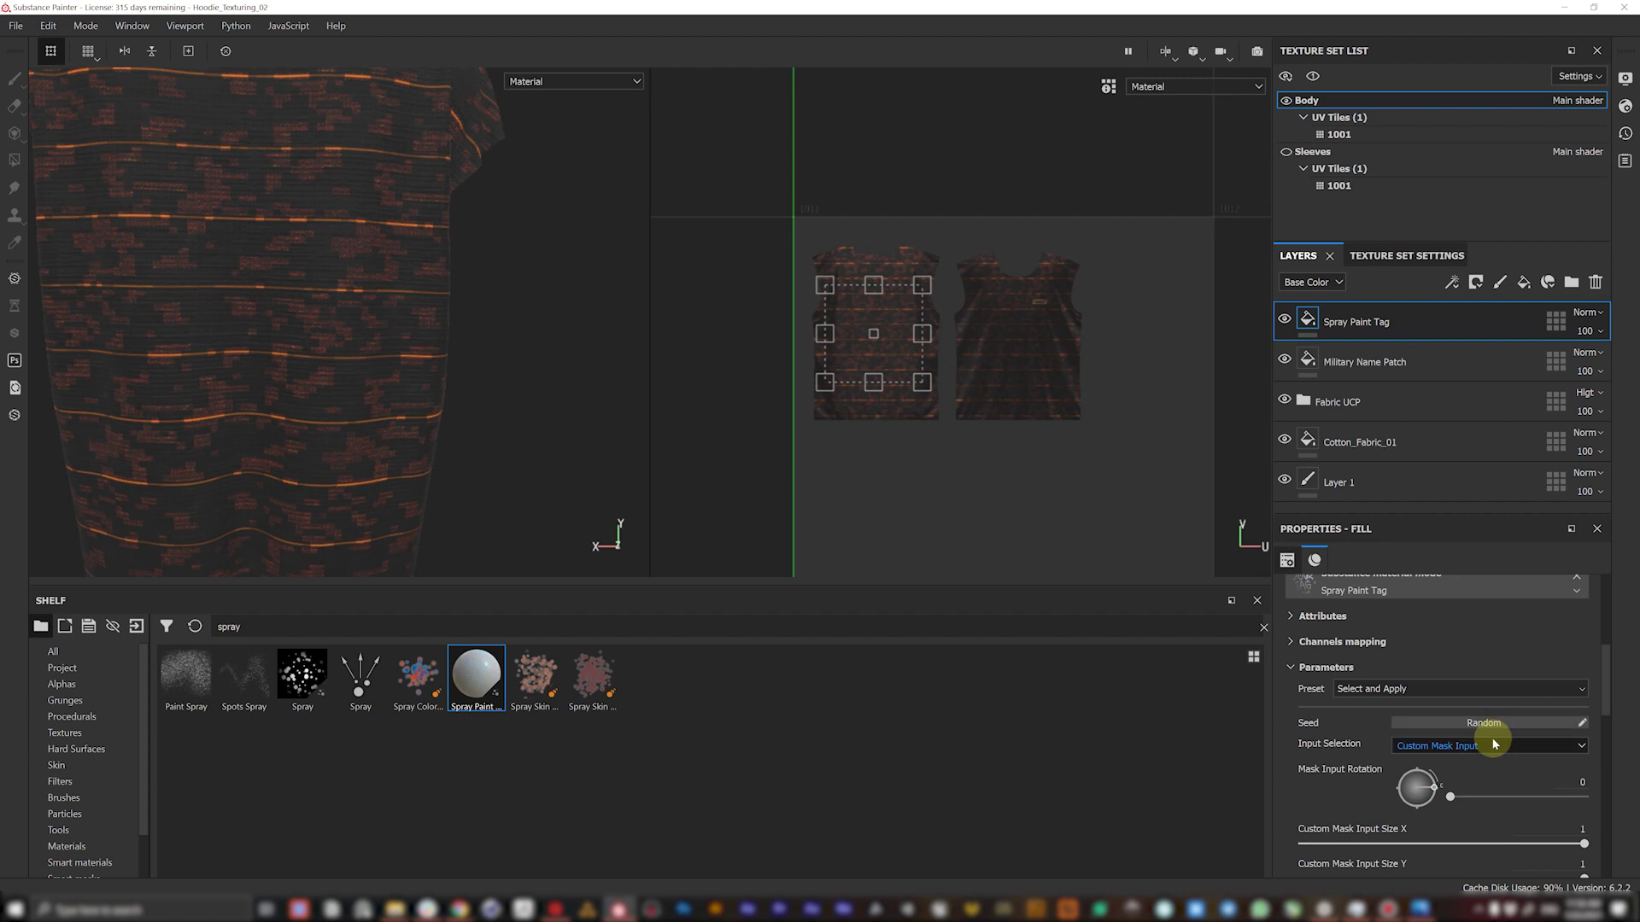
# - Try the Cat Head and Scribble designs as the spray tag's Input Selection
pyautogui.click(1487, 748)
pyautogui.click(1438, 781)
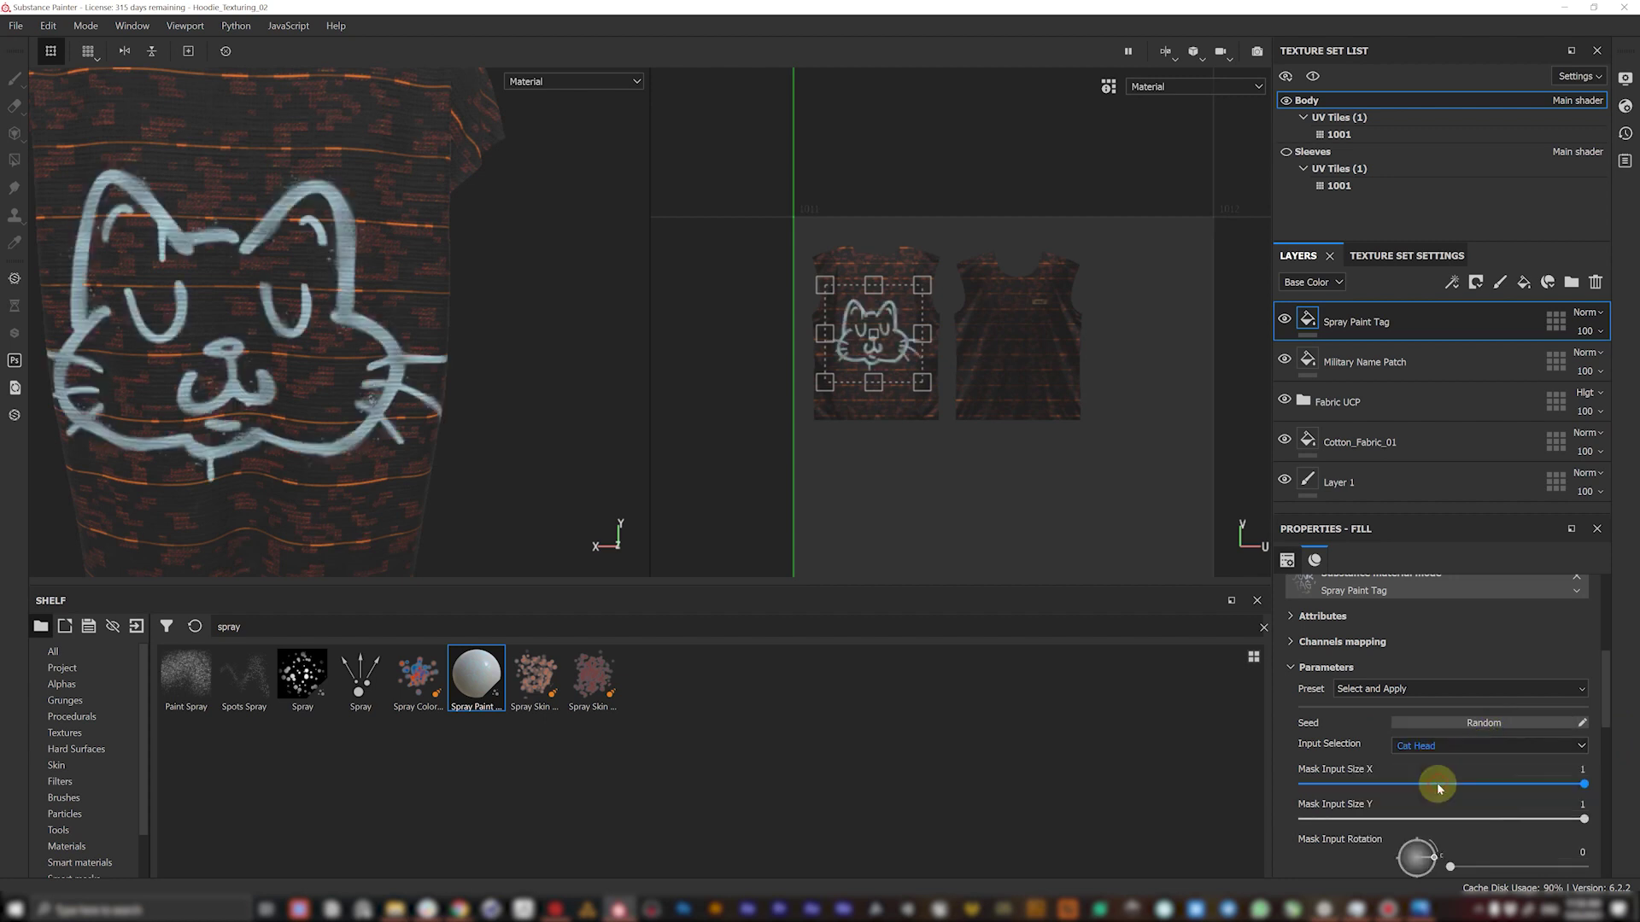
pyautogui.moveTo(879, 338); pyautogui.dragTo(885, 340)
pyautogui.click(1459, 741)
pyautogui.click(1422, 780)
pyautogui.click(1405, 745)
pyautogui.click(1412, 791)
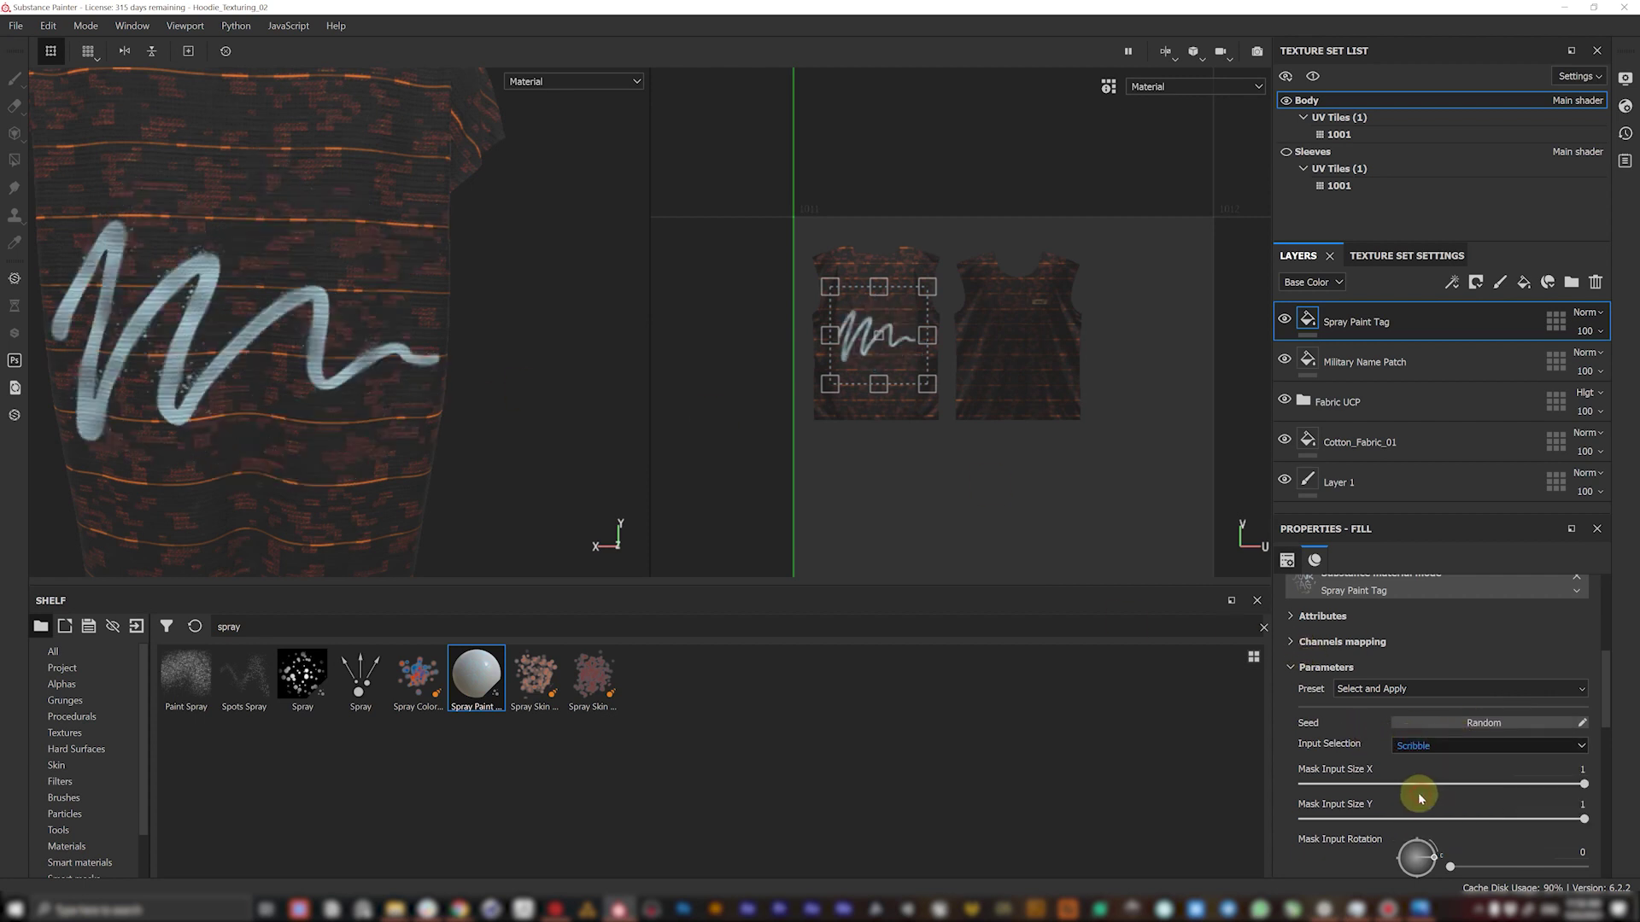
# - Set the spray tag's Input Selection to Crown and move the crown slightly higher on the shirt's back
pyautogui.click(1428, 745)
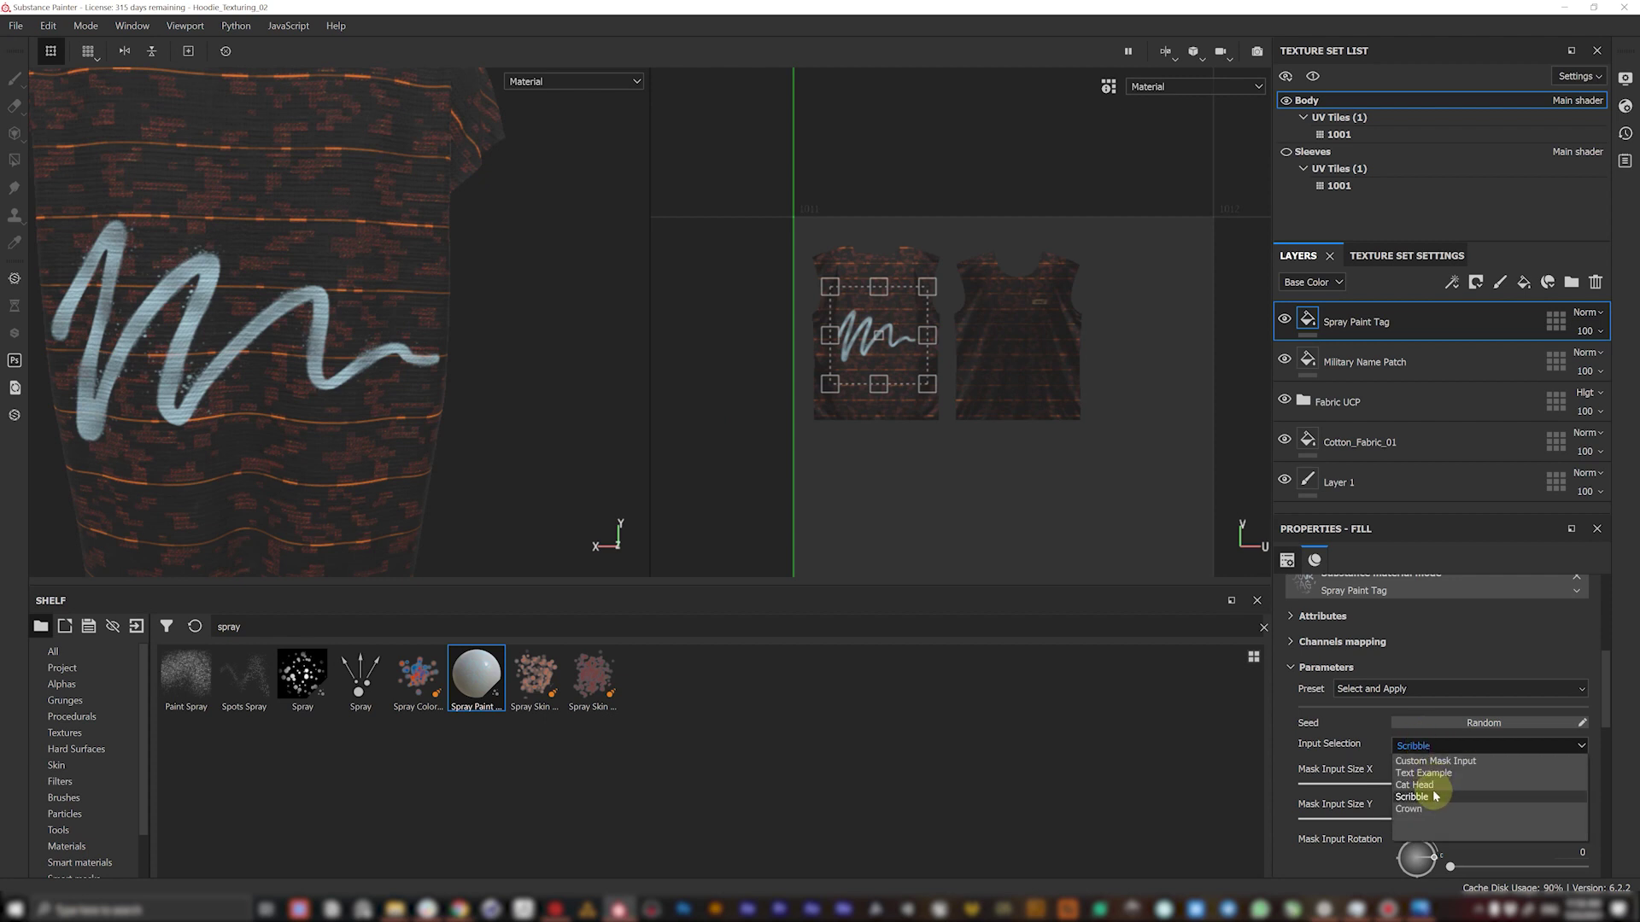
pyautogui.click(1409, 808)
pyautogui.scroll(-1, 386, 363)
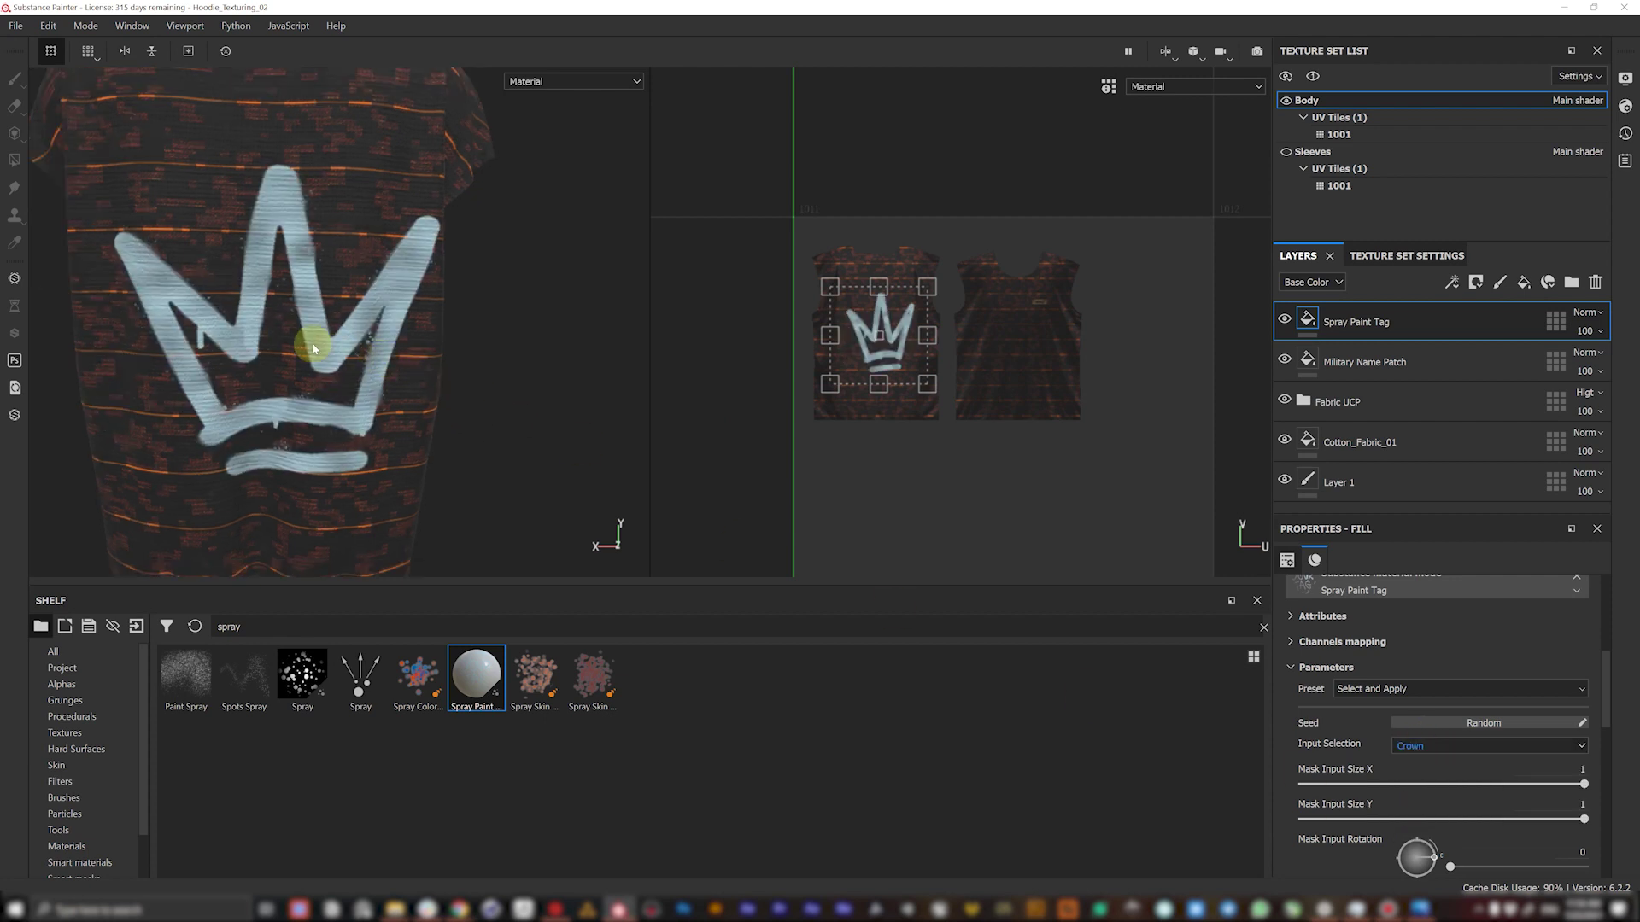
pyautogui.moveTo(891, 328); pyautogui.dragTo(889, 321)
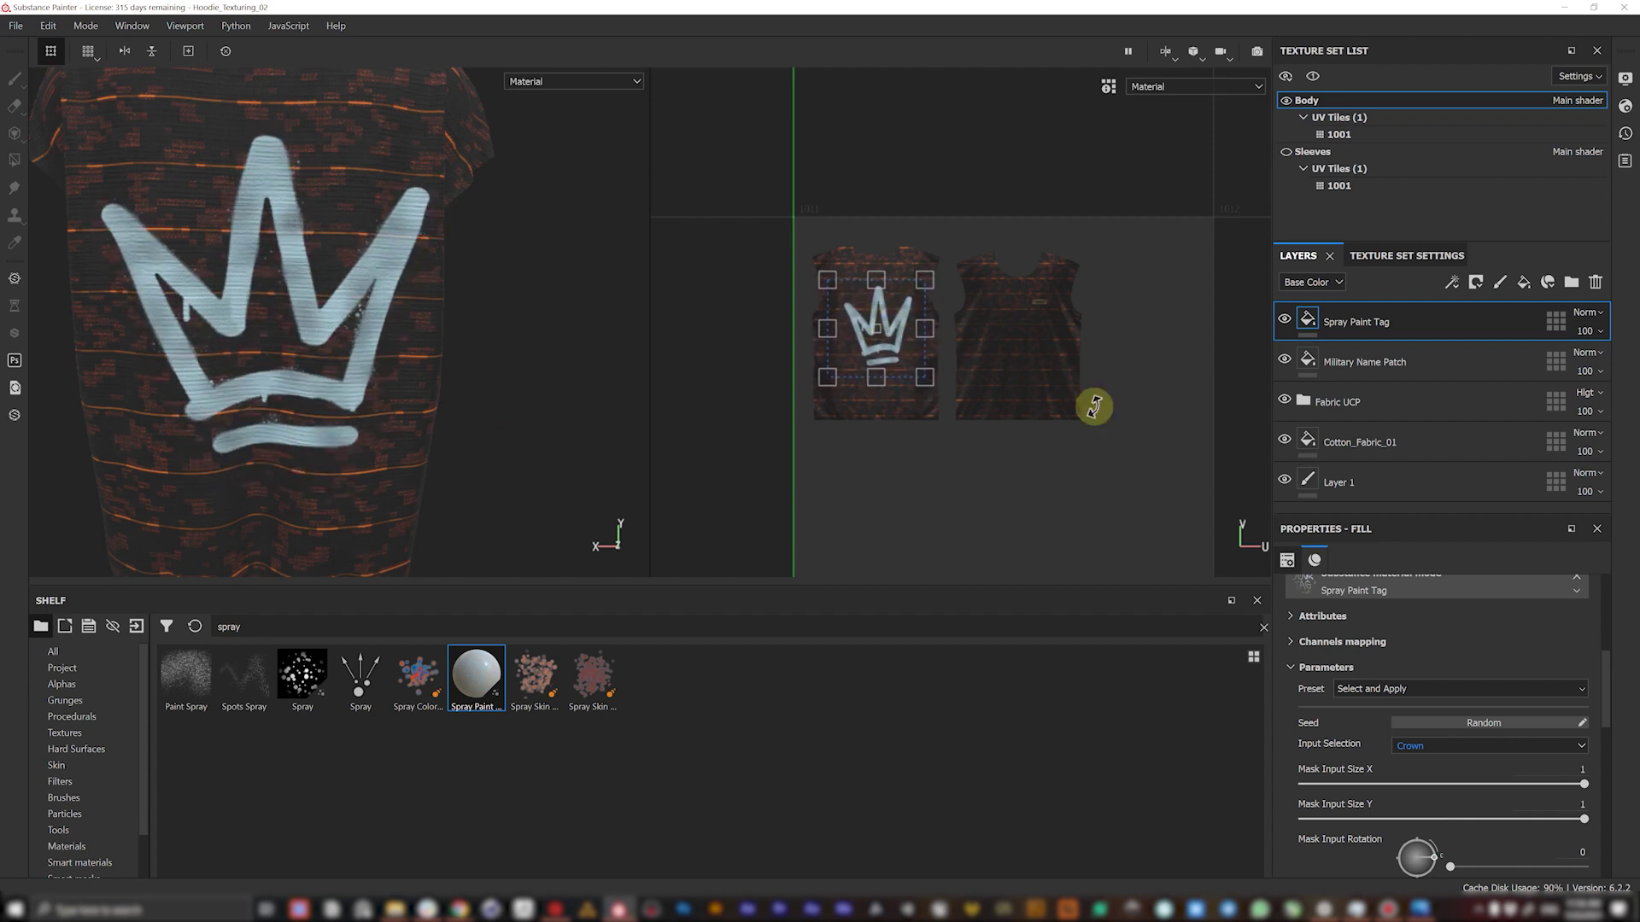
# - Enable the height channel for the Spray Paint Tag material and inspect the crown's surface up close
pyautogui.scroll(3, 1604, 716)
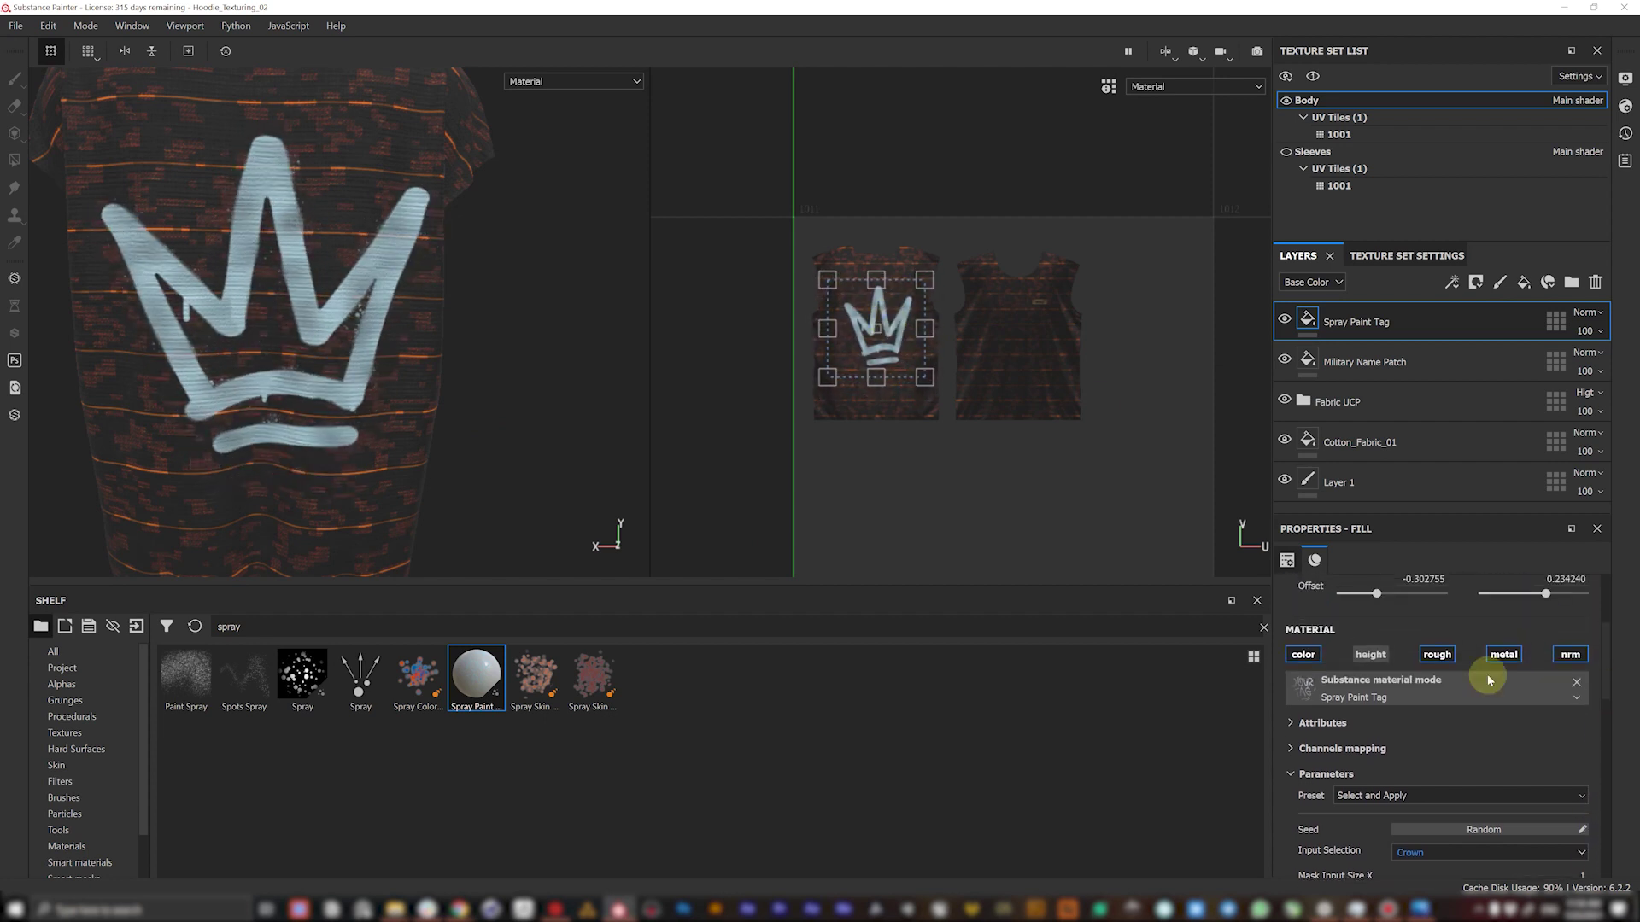
pyautogui.click(1370, 655)
pyautogui.scroll(5, 357, 427)
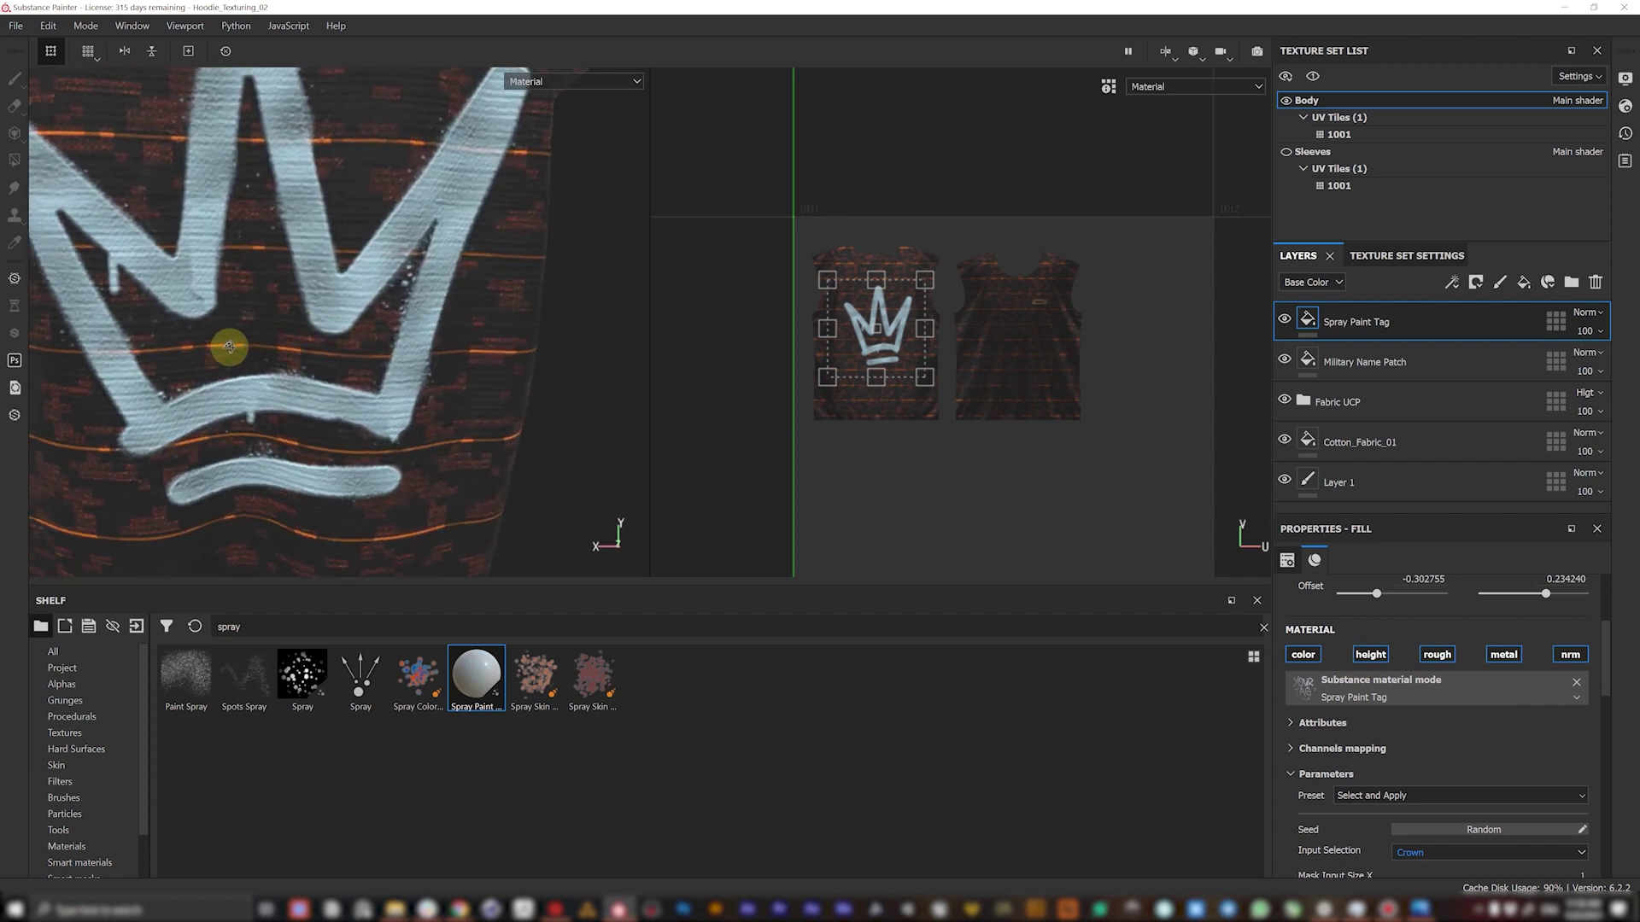
pyautogui.keyDown('alt'); pyautogui.moveTo(229, 345); pyautogui.dragTo(271, 315); pyautogui.keyUp('alt')
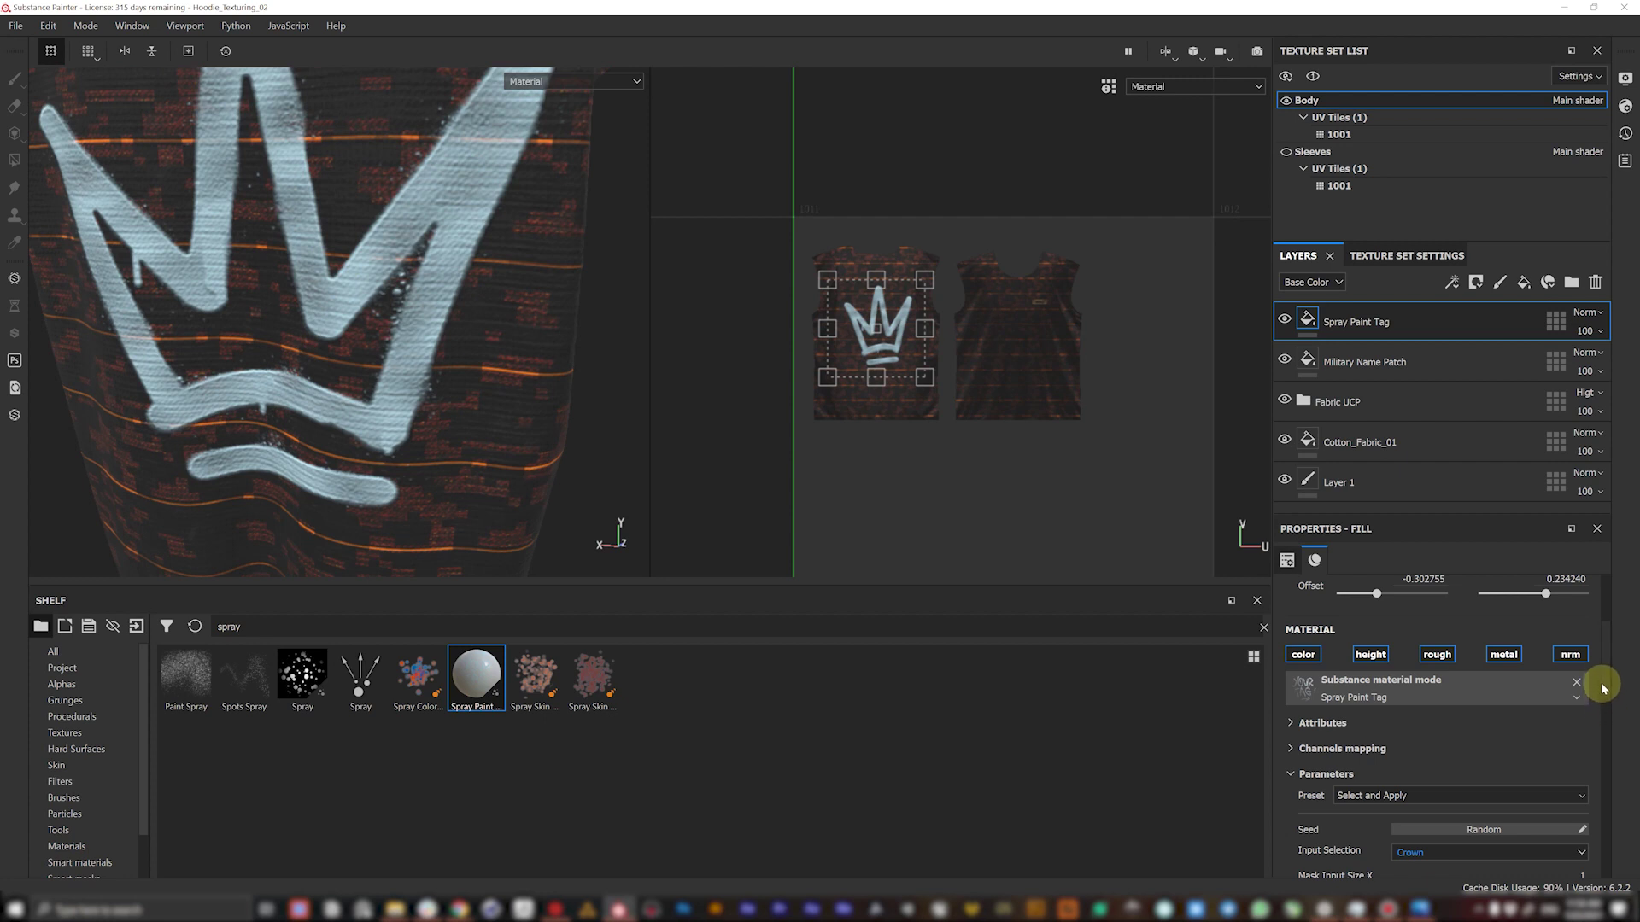
# - Raise the spray tag's Height Position to 0.77 in its technical parameters, keeping Height Range at 1
pyautogui.scroll(-5, 1603, 688)
pyautogui.scroll(-5, 1611, 777)
pyautogui.scroll(-1, 1613, 857)
pyautogui.click(1303, 809)
pyautogui.scroll(-5, 1605, 803)
pyautogui.scroll(-1, 1607, 809)
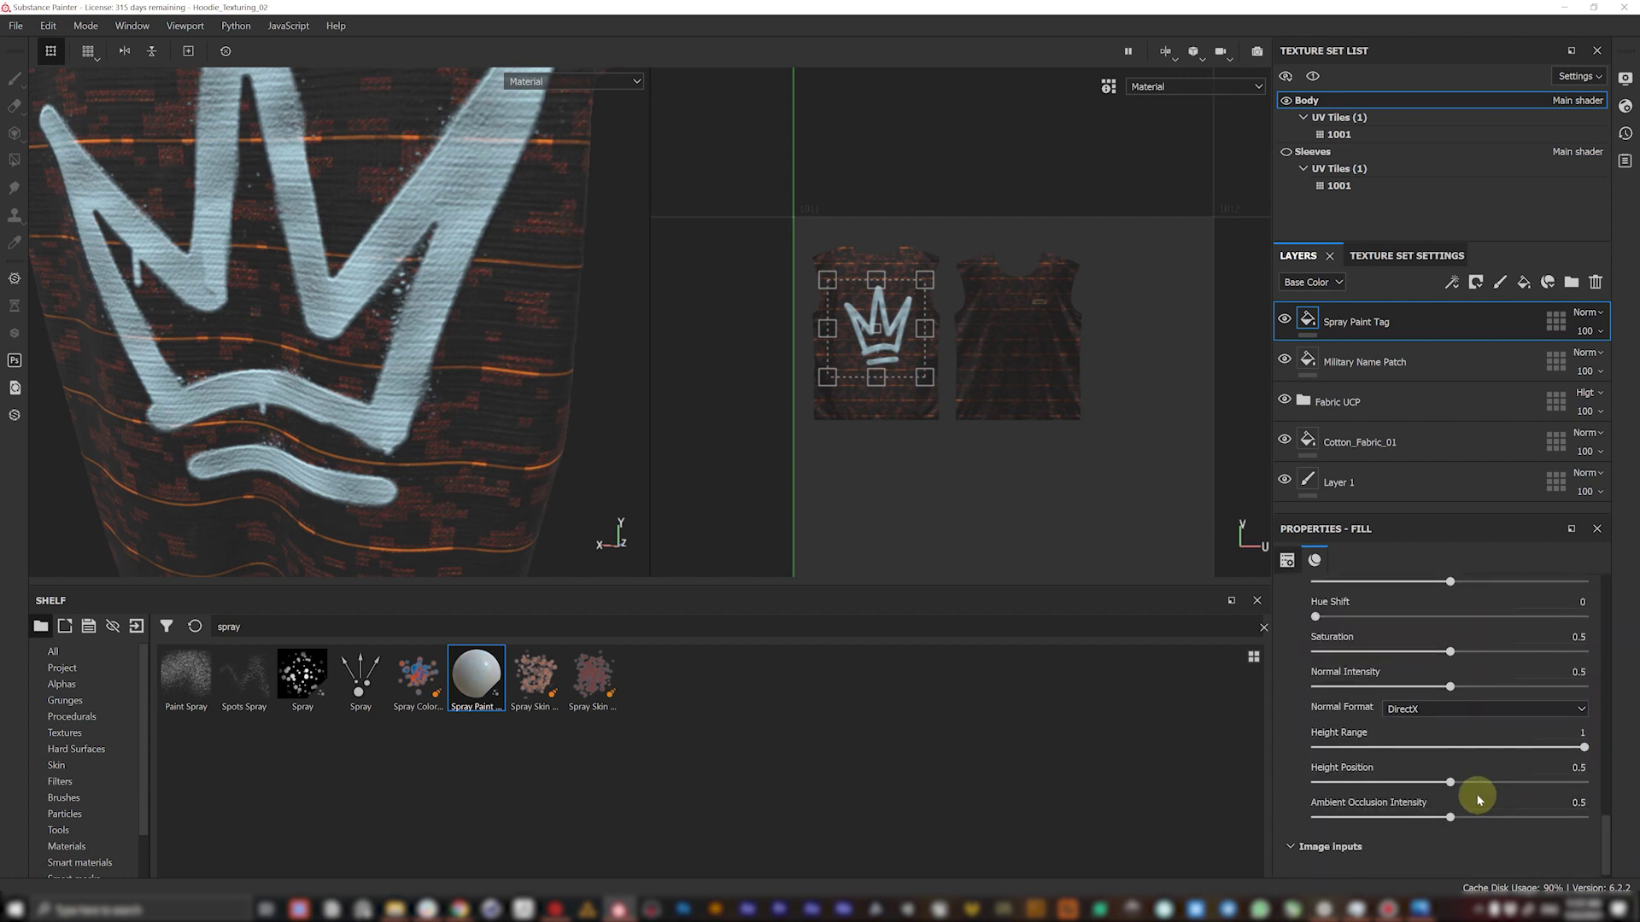
pyautogui.moveTo(1498, 787); pyautogui.dragTo(1567, 790)
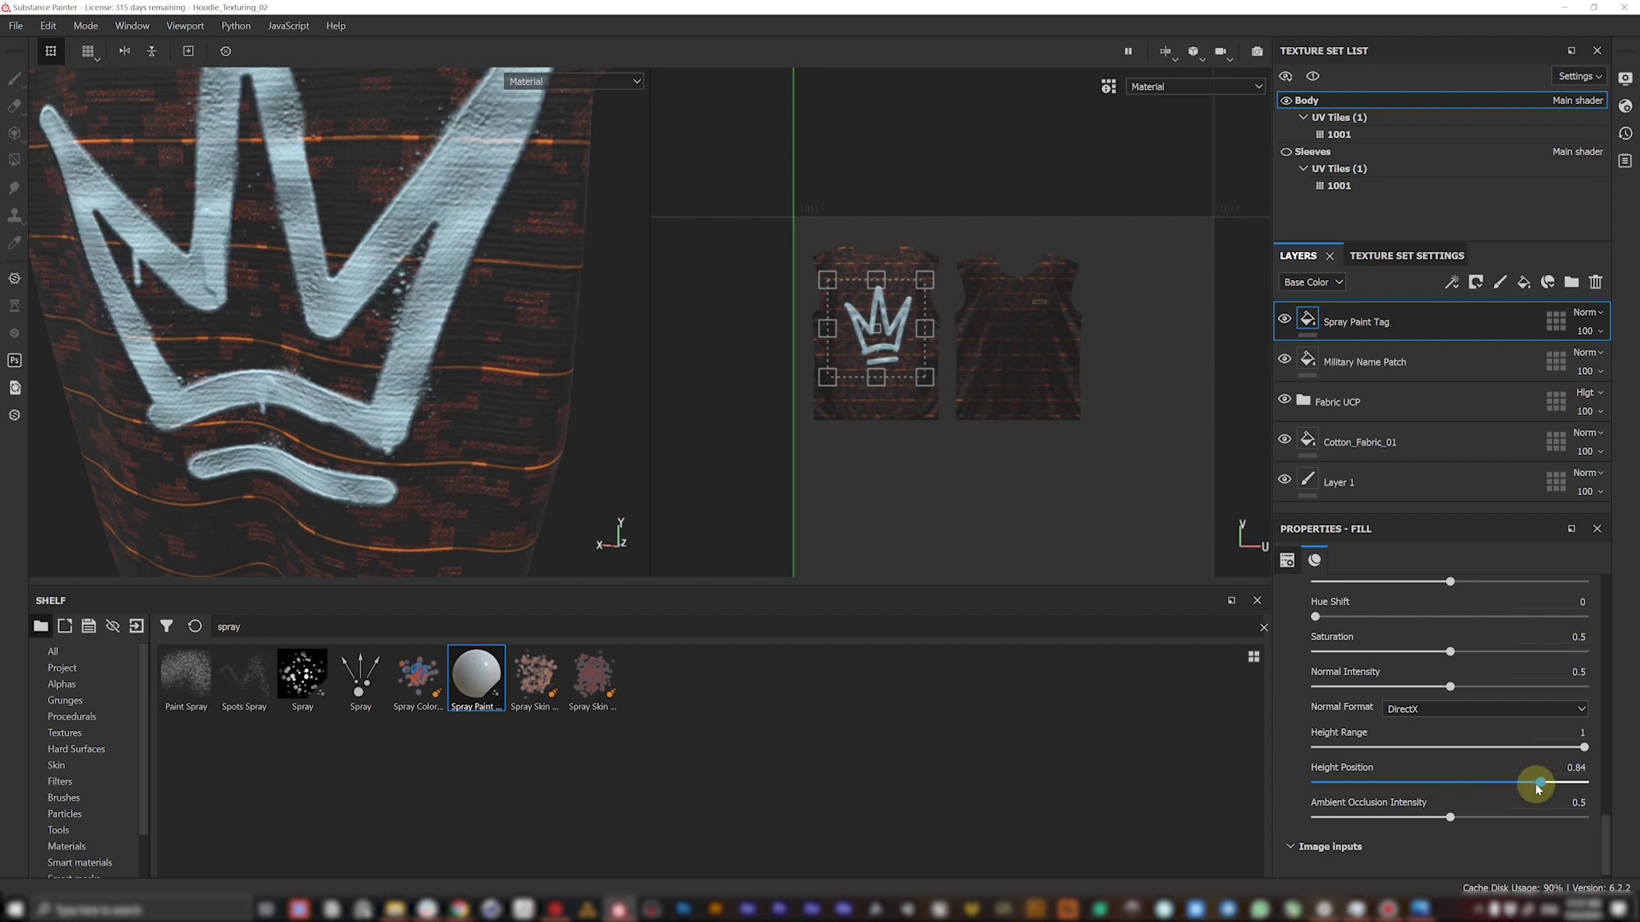
pyautogui.click(1584, 748)
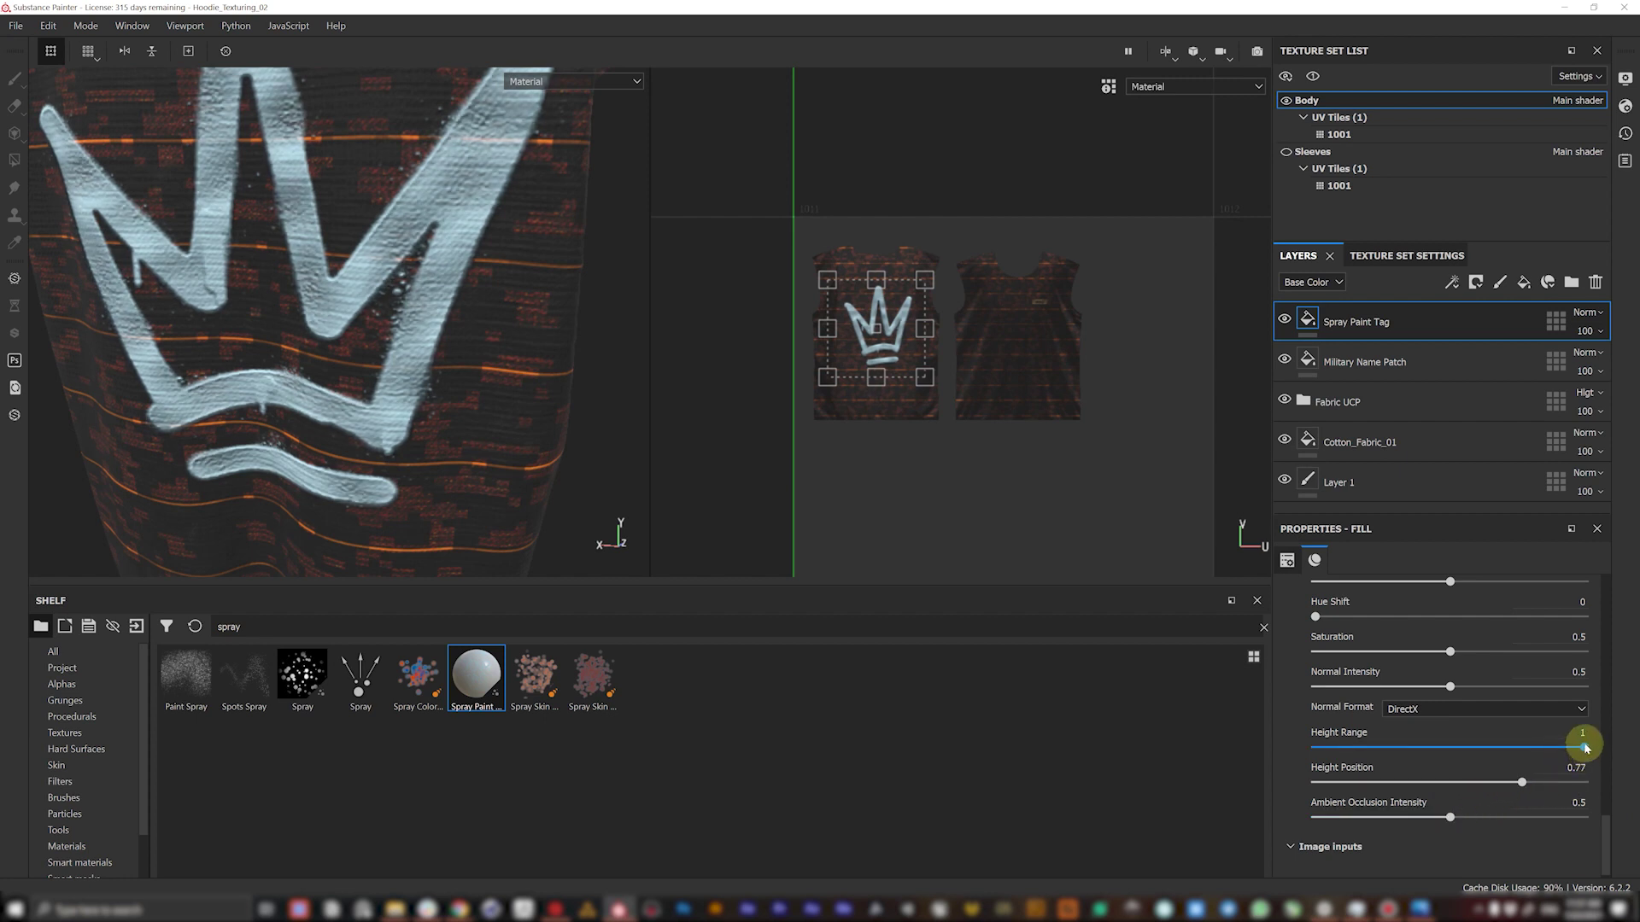
pyautogui.moveTo(1452, 692); pyautogui.dragTo(1514, 696)
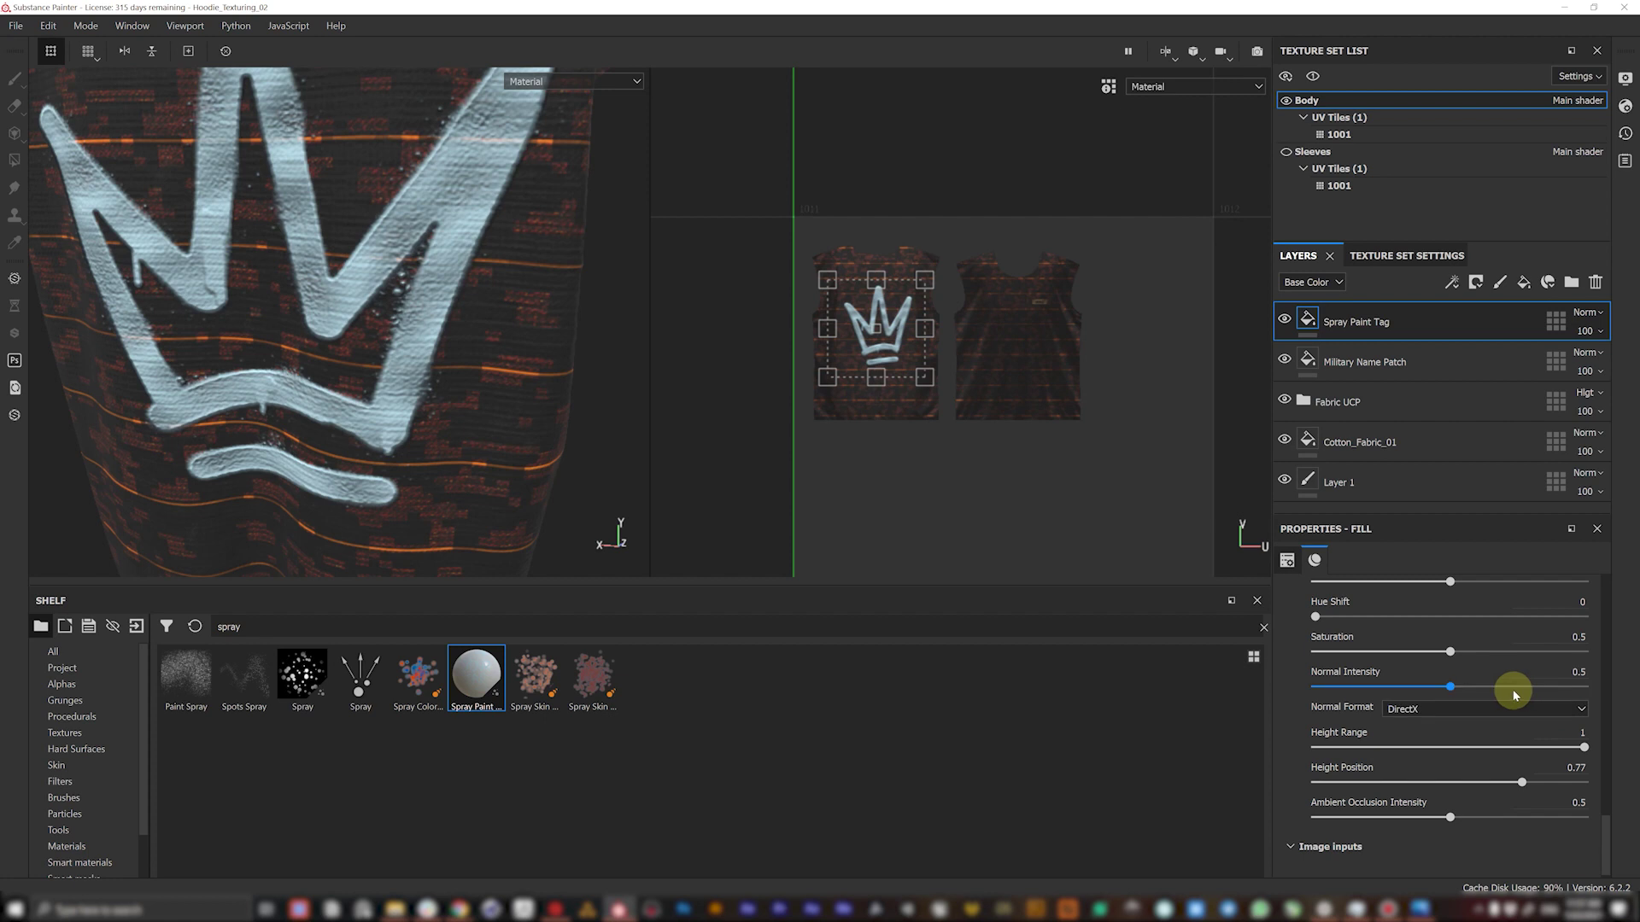
pyautogui.scroll(5, 1610, 816)
pyautogui.click(1304, 757)
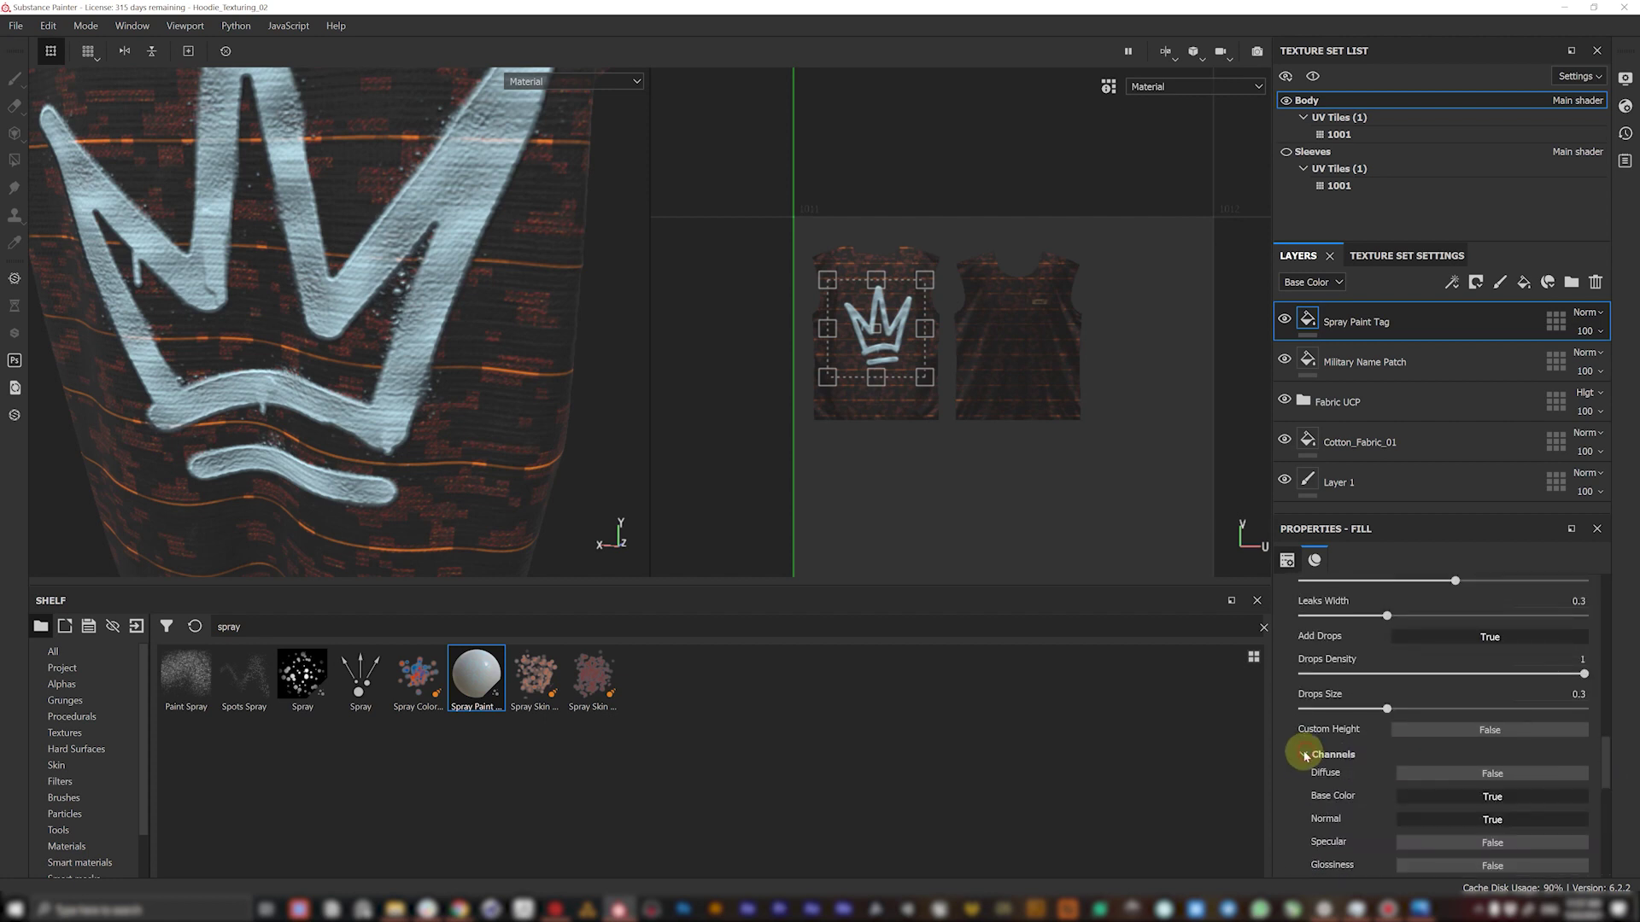
pyautogui.click(1302, 757)
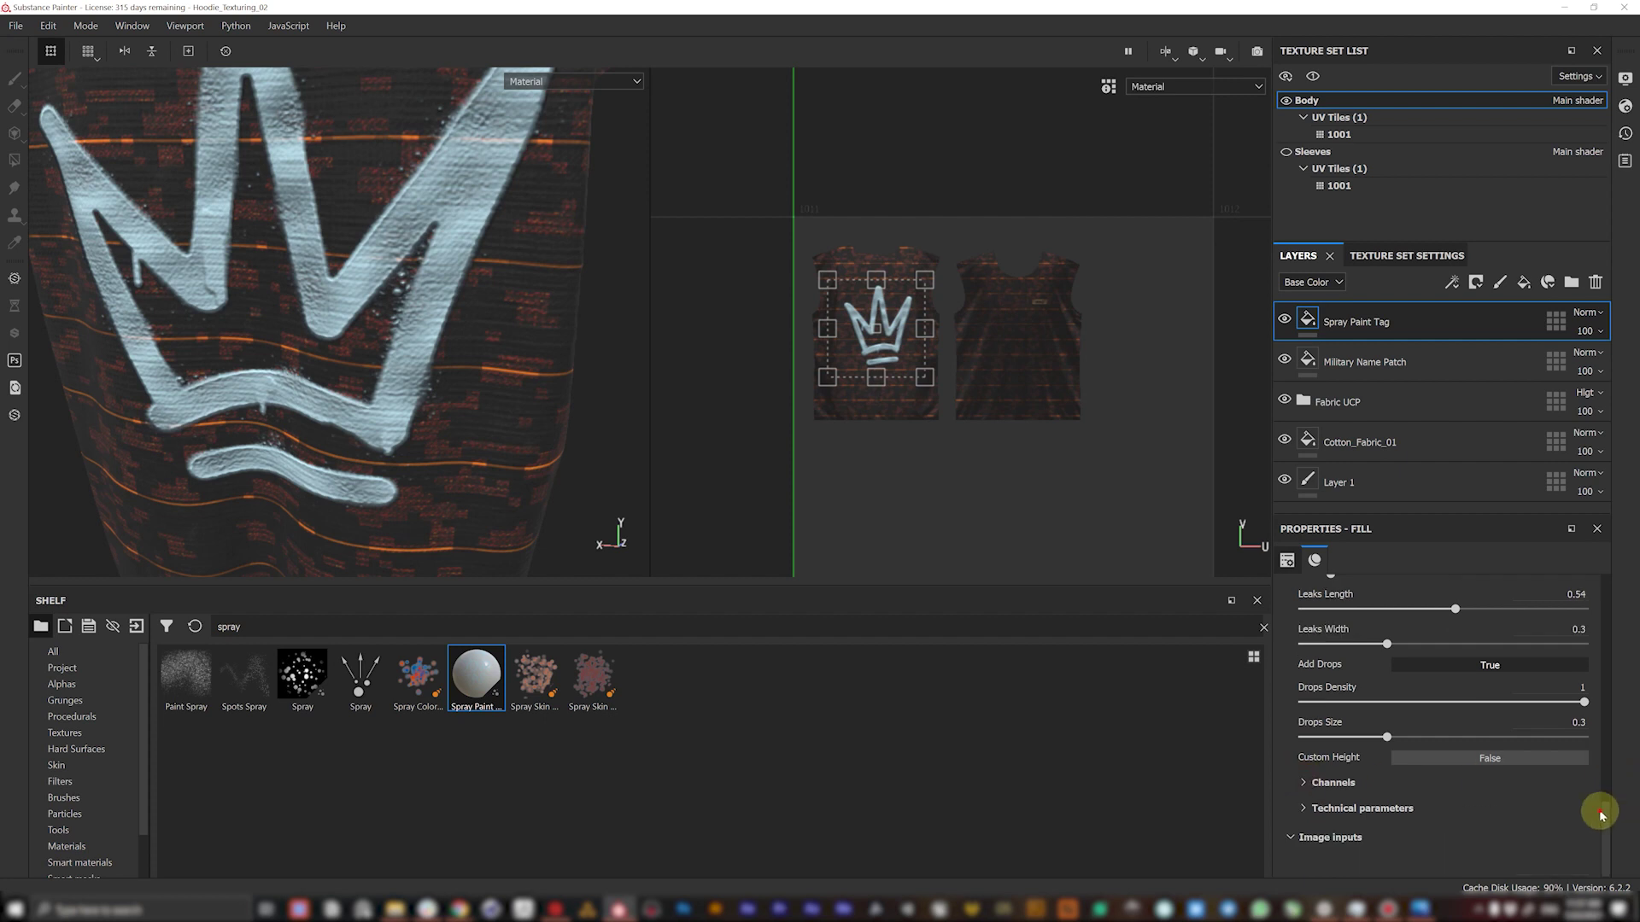
# - Try a saturated blue as the Spray Paint Tag material's Color
pyautogui.scroll(-10, 1601, 769)
pyautogui.scroll(2, 1589, 718)
pyautogui.click(1576, 696)
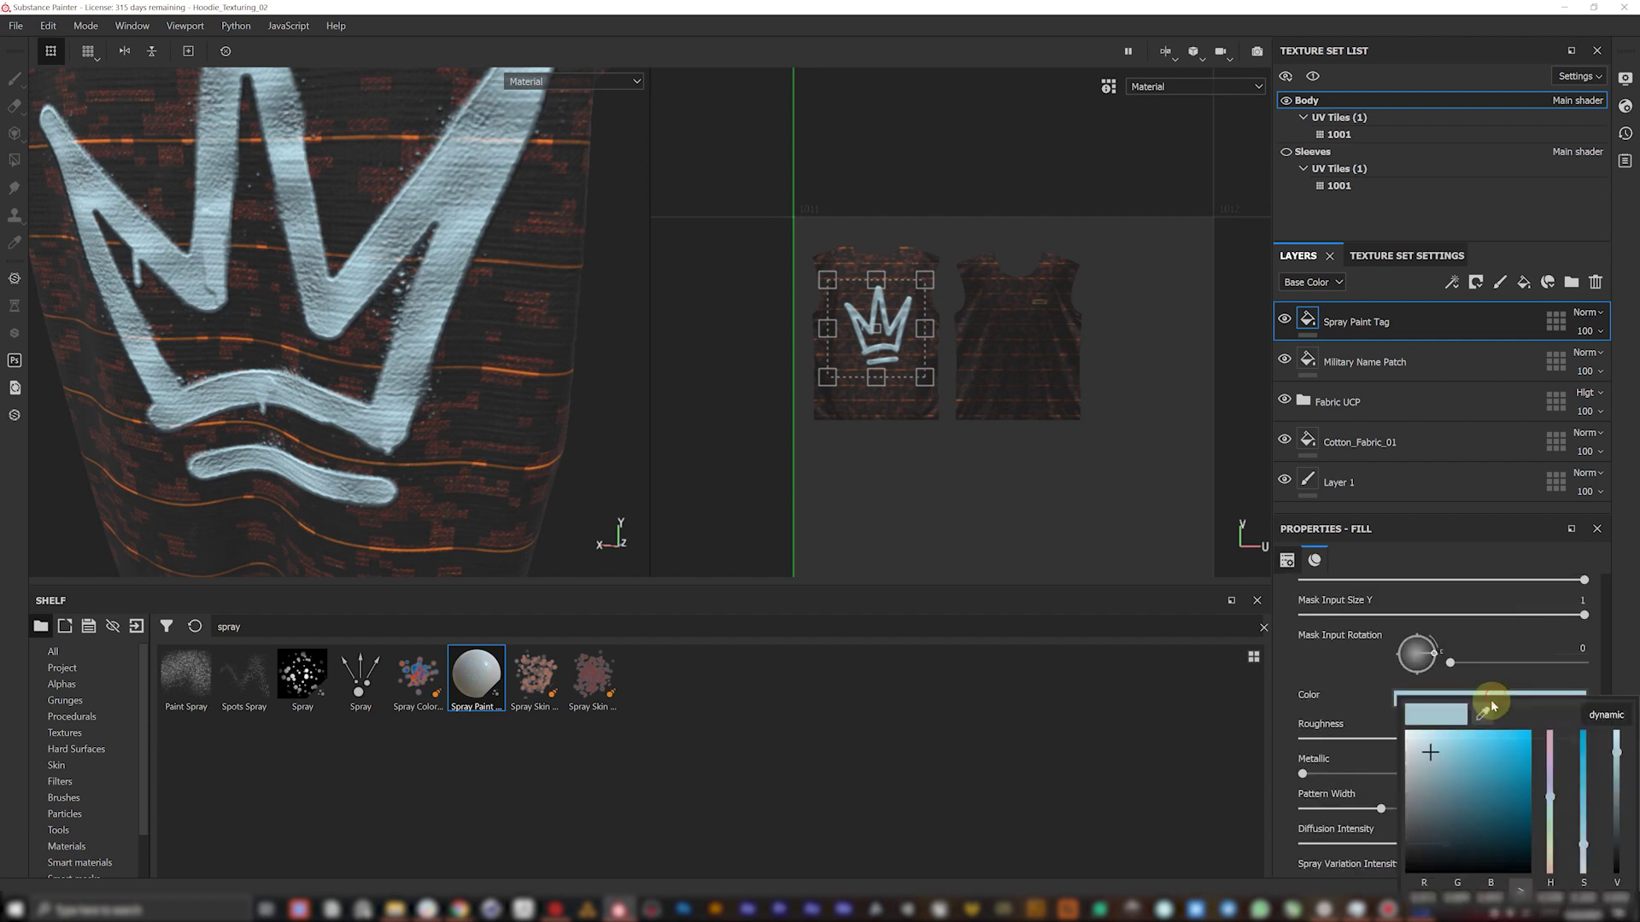
pyautogui.moveTo(1434, 795)
pyautogui.mouseDown()
pyautogui.moveTo(1411, 848)
pyautogui.moveTo(1500, 834)
pyautogui.moveTo(1479, 777)
pyautogui.mouseUp()
pyautogui.click(462, 362)
pyautogui.press('f')
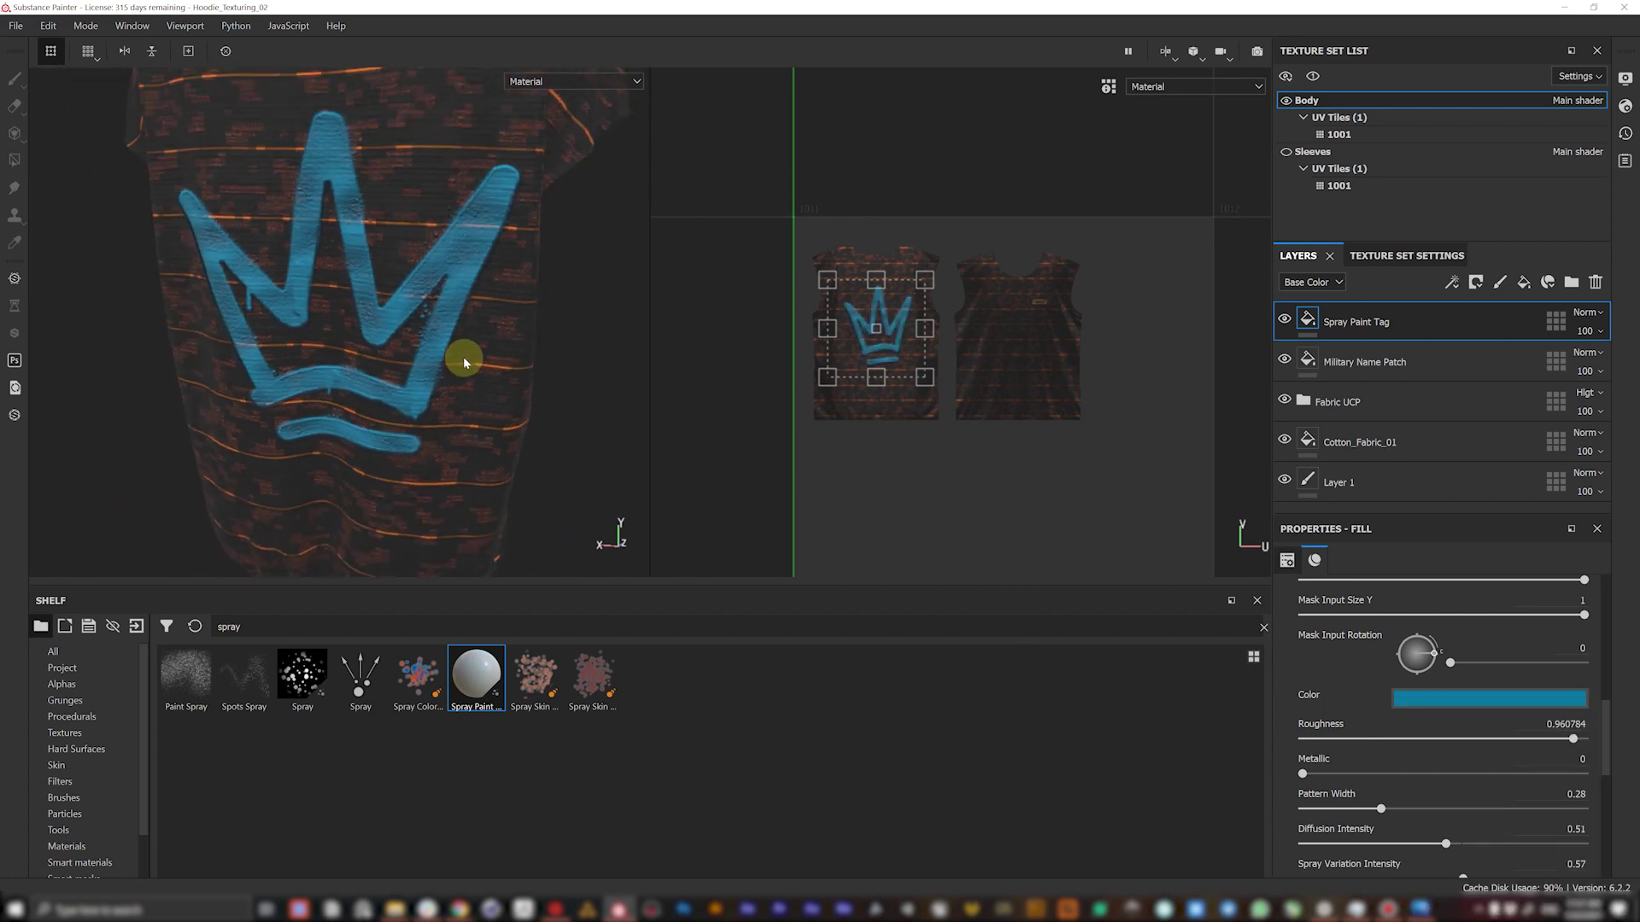
# - Sample the orange stripe of the shirt as the spray tag's Color and slightly enlarge the crown on the back
pyautogui.click(1540, 702)
pyautogui.click(1480, 719)
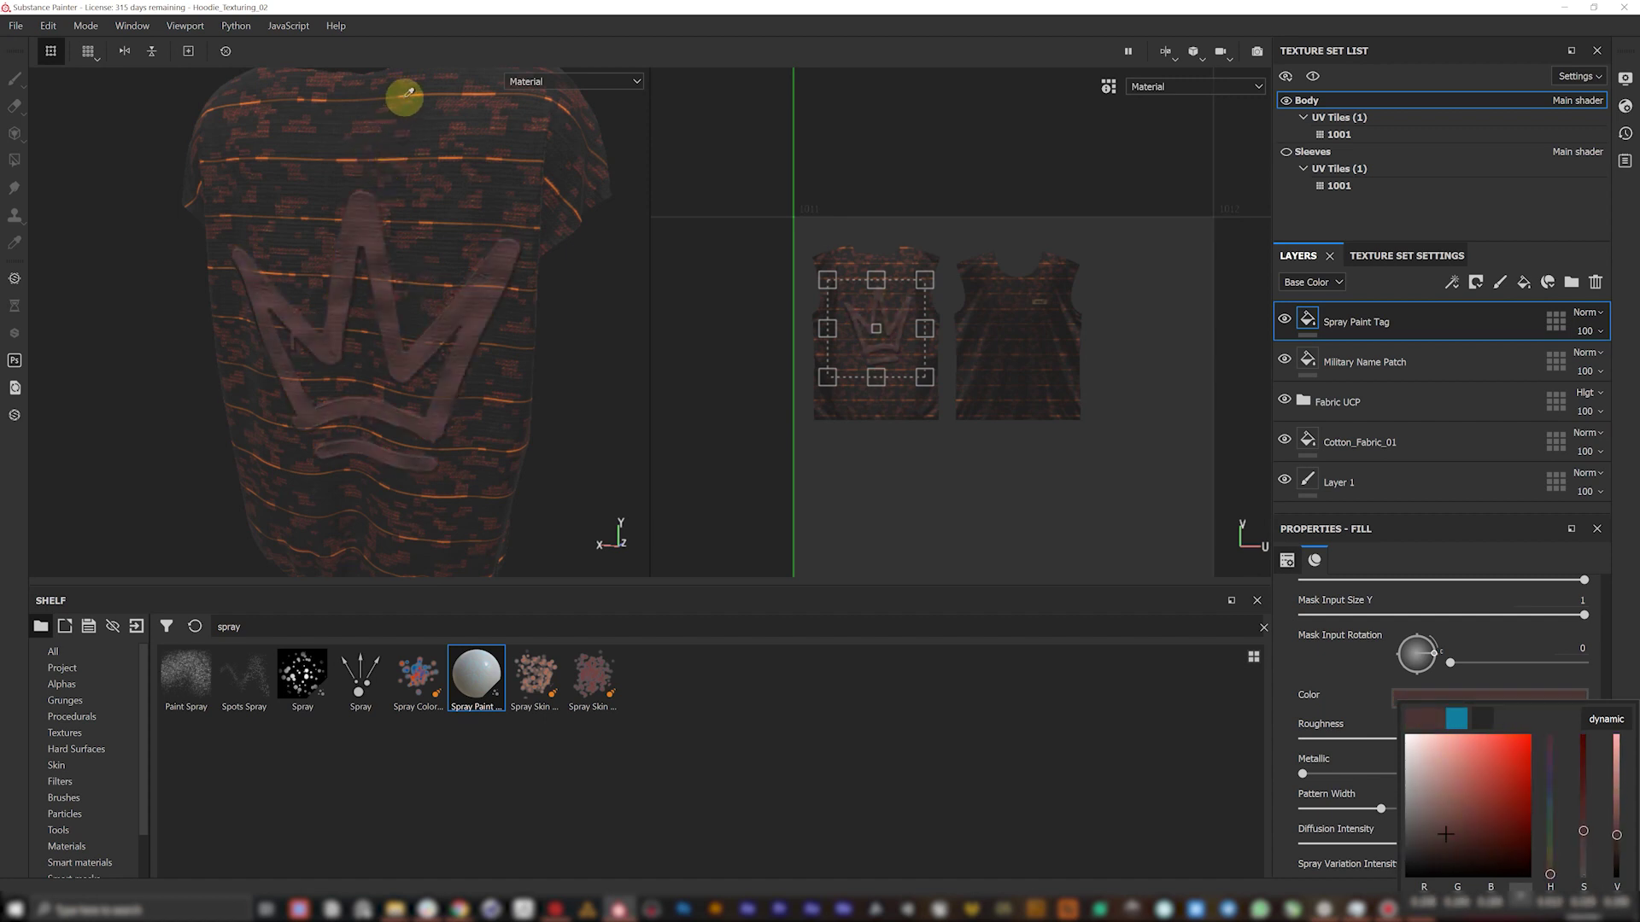
pyautogui.keyDown('alt'); pyautogui.moveTo(391, 239); pyautogui.dragTo(421, 260); pyautogui.keyUp('alt')
pyautogui.scroll(3, 883, 322)
pyautogui.moveTo(965, 243); pyautogui.dragTo(984, 223)
pyautogui.moveTo(922, 308)
pyautogui.mouseDown()
pyautogui.moveTo(907, 335)
pyautogui.moveTo(894, 322)
pyautogui.mouseUp()
# - Compare the shirt from several angles while hiding and restoring the Fabric UCP folder and the Cotton_Fabric_01 layer
pyautogui.scroll(-5, 381, 402)
pyautogui.keyDown('alt'); pyautogui.moveTo(337, 383); pyautogui.dragTo(413, 392); pyautogui.keyUp('alt')
pyautogui.keyDown('alt'); pyautogui.moveTo(277, 387); pyautogui.dragTo(432, 384); pyautogui.keyUp('alt')
pyautogui.scroll(3, 432, 385)
pyautogui.scroll(-3, 868, 356)
pyautogui.click(1284, 399)
pyautogui.keyDown('alt'); pyautogui.moveTo(534, 363); pyautogui.dragTo(297, 315); pyautogui.keyUp('alt')
pyautogui.click(1285, 399)
pyautogui.click(1284, 440)
pyautogui.click(1285, 440)
pyautogui.keyDown('alt'); pyautogui.moveTo(429, 332); pyautogui.dragTo(752, 333); pyautogui.keyUp('alt')
pyautogui.keyDown('alt'); pyautogui.moveTo(496, 311); pyautogui.dragTo(389, 313); pyautogui.keyUp('alt')
# - Recolor the Military Name Patch's support and border wire in desaturated grey tones that match the shirt fabric
pyautogui.click(1332, 362)
pyautogui.scroll(8, 1088, 306)
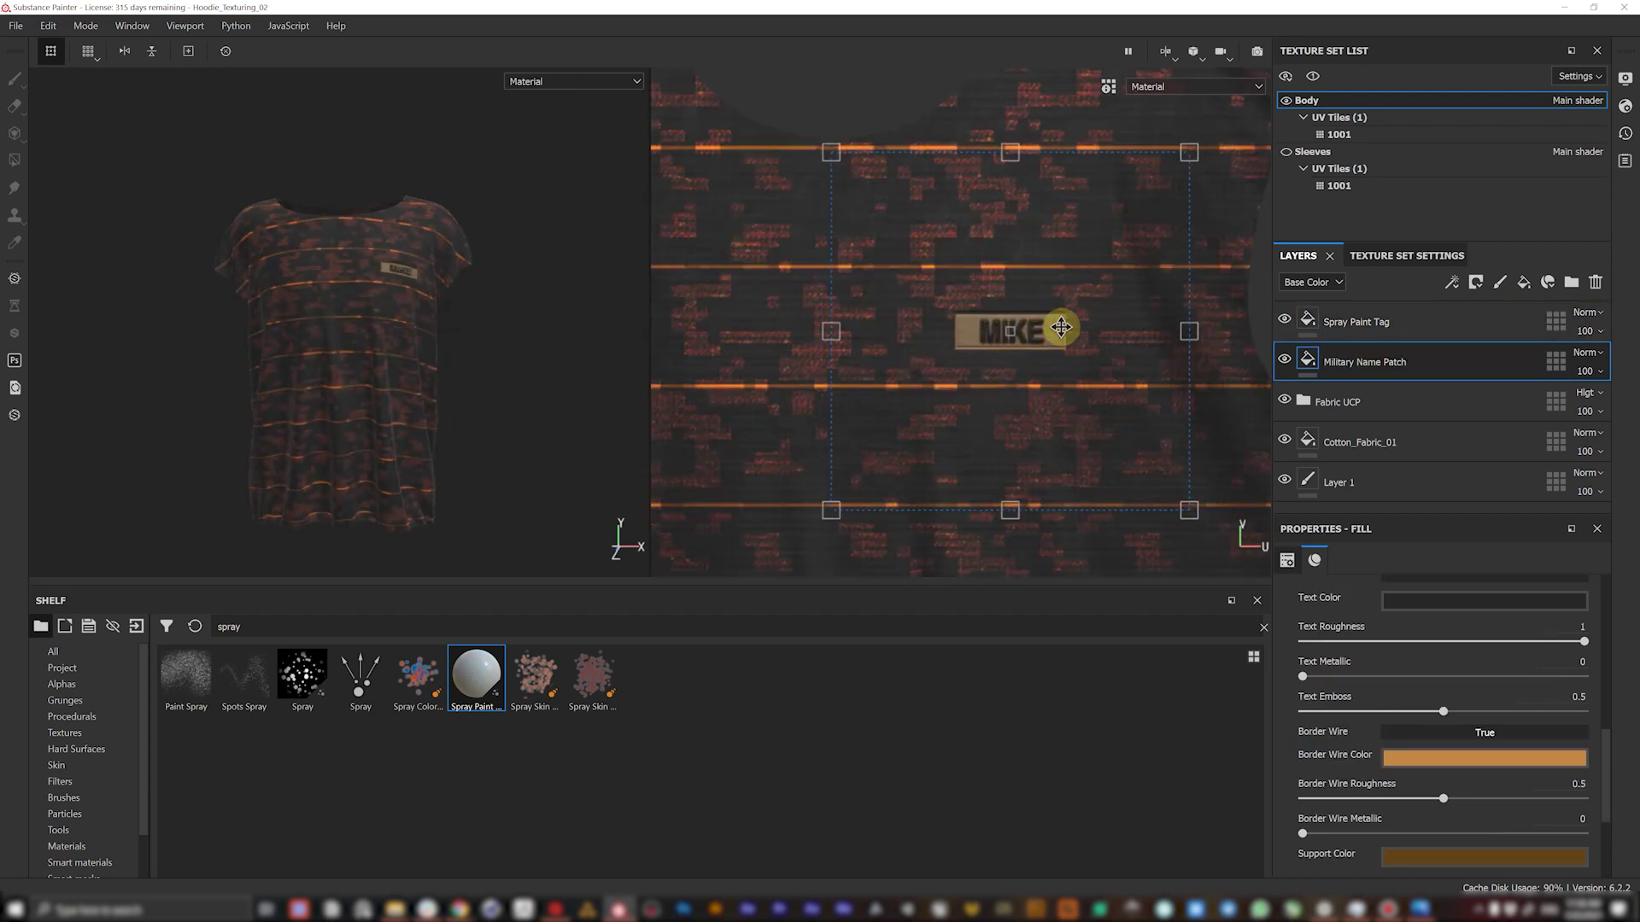
pyautogui.scroll(-3, 1600, 670)
pyautogui.scroll(2, 1015, 368)
pyautogui.scroll(3, 1615, 775)
pyautogui.click(1494, 713)
pyautogui.moveTo(1418, 671); pyautogui.dragTo(1367, 674)
pyautogui.moveTo(1483, 520); pyautogui.dragTo(1629, 465)
pyautogui.click(1470, 812)
pyautogui.moveTo(1419, 756); pyautogui.dragTo(1376, 752)
pyautogui.moveTo(1483, 616); pyautogui.dragTo(1144, 343)
pyautogui.moveTo(1608, 787); pyautogui.dragTo(1607, 736)
# - Set the name patch's Text Color to a reddish brown sampled from the surrounding camouflage
pyautogui.click(1485, 719)
pyautogui.moveTo(1483, 527); pyautogui.dragTo(990, 363)
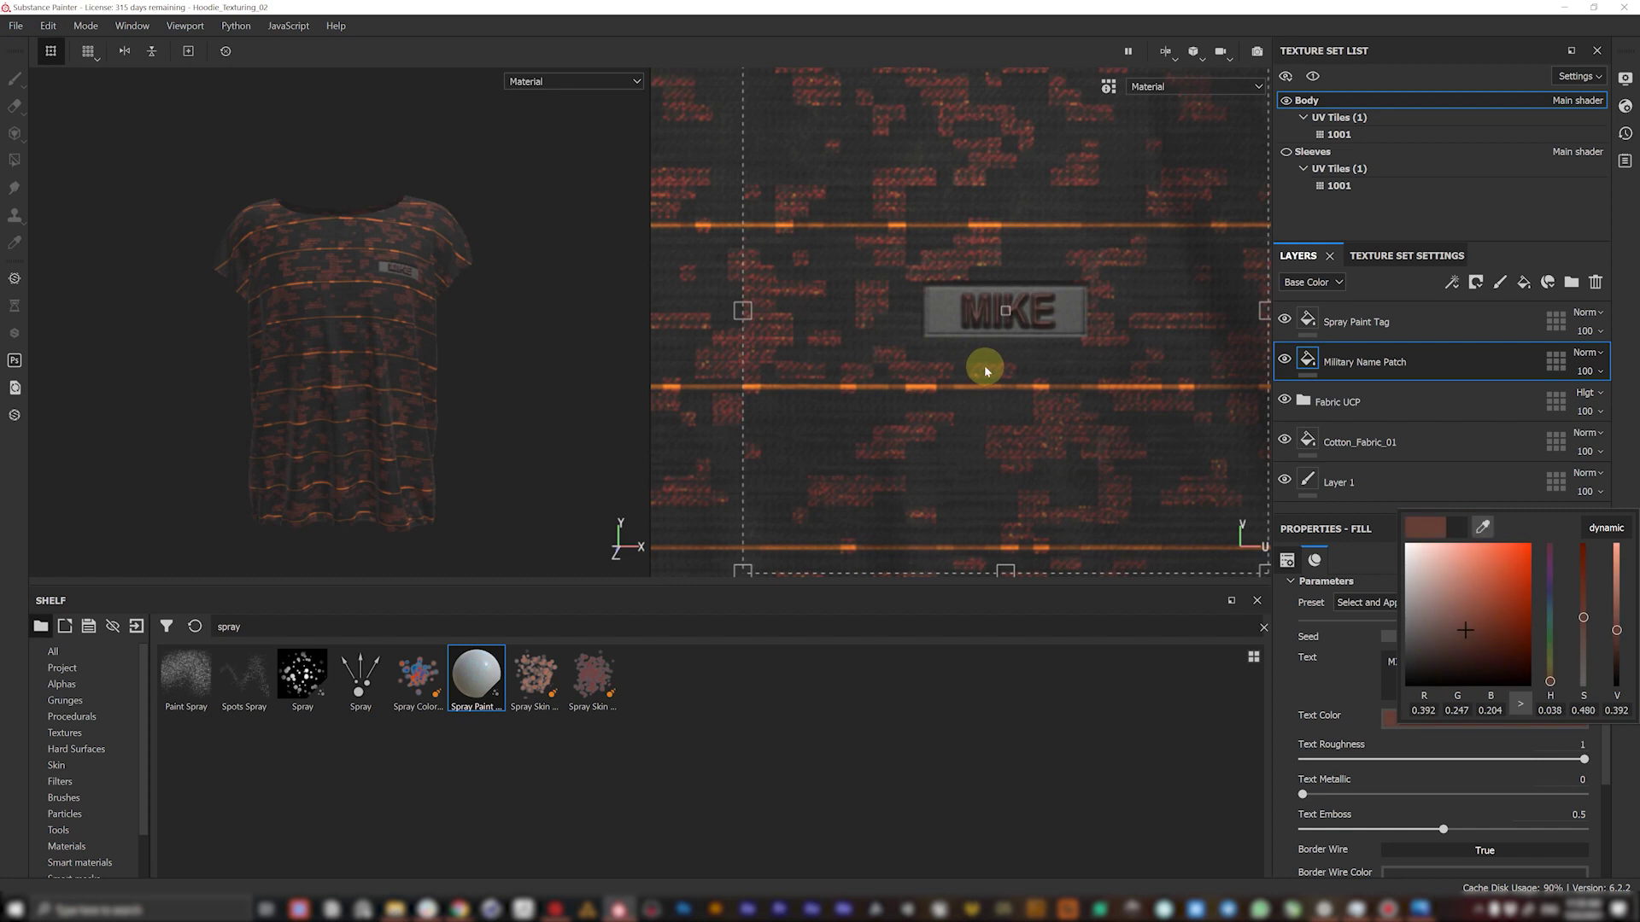
pyautogui.moveTo(997, 344); pyautogui.dragTo(998, 344)
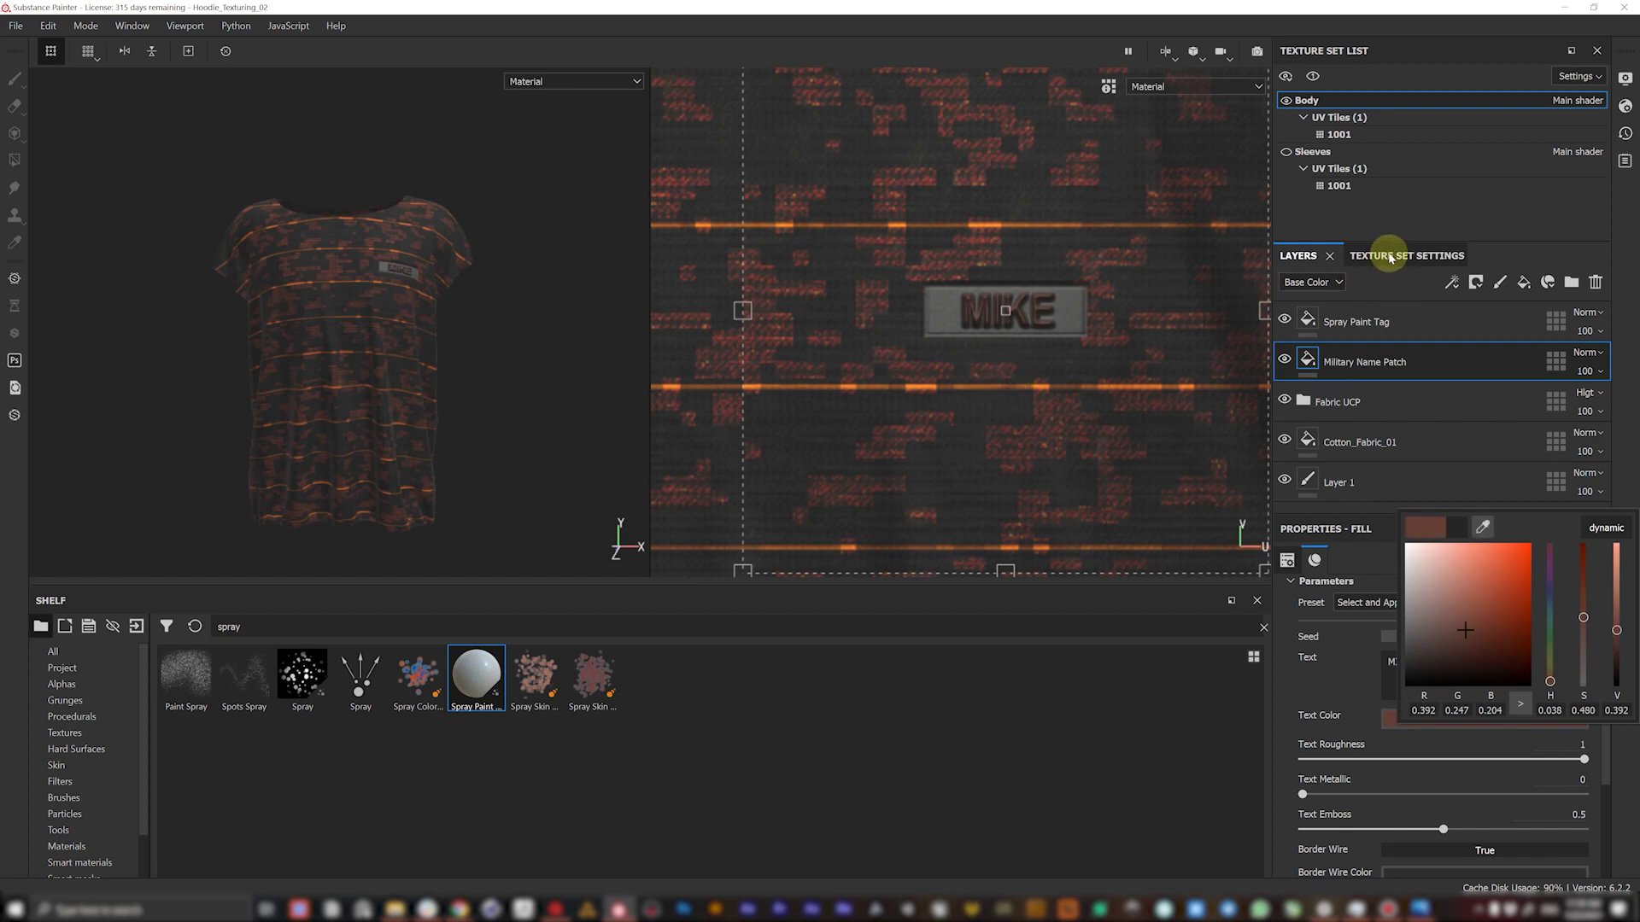
# - Set the Body texture set's Size to 4096
pyautogui.click(1385, 272)
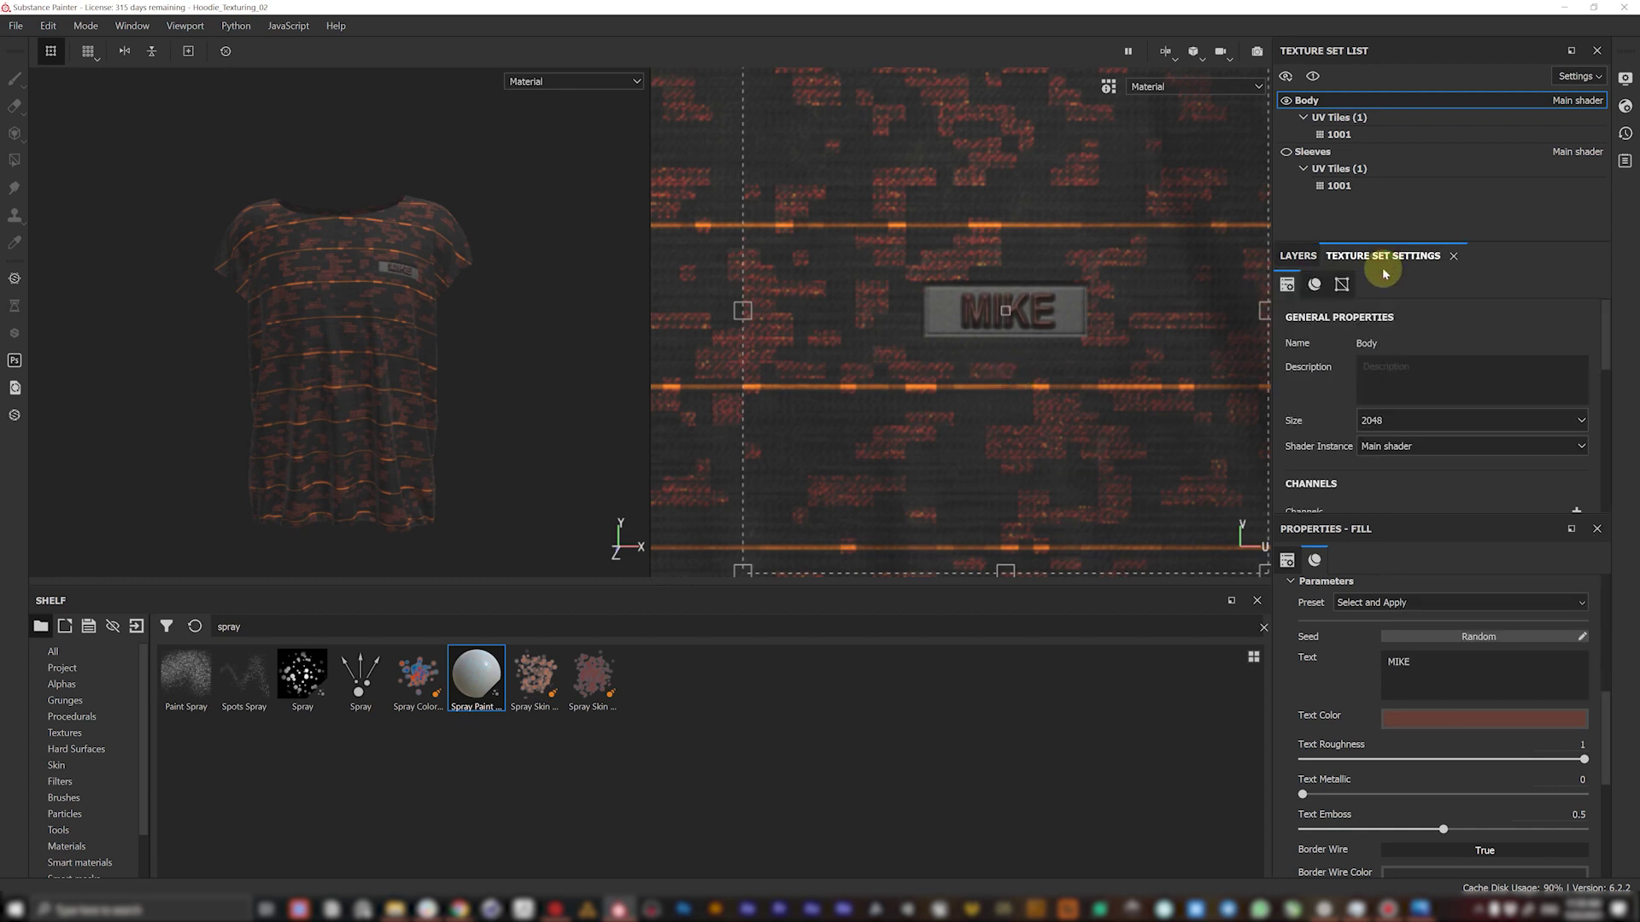
pyautogui.click(1380, 419)
pyautogui.click(1384, 498)
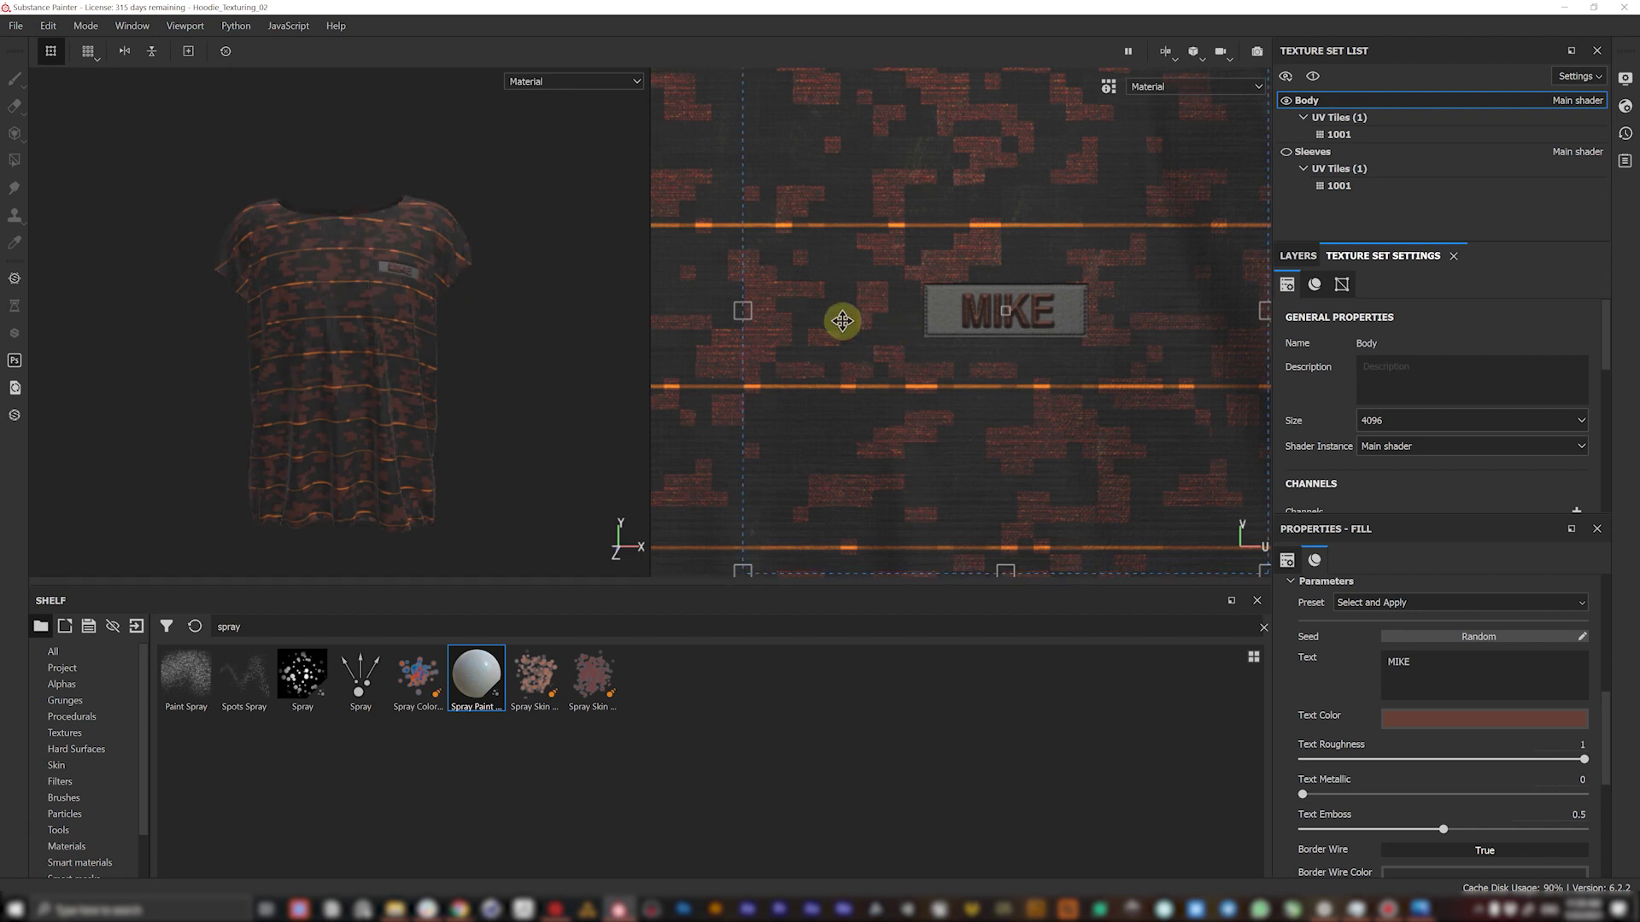
# - Examine the name patch and the spray-painted crown up close under different lighting directions and viewing angles
pyautogui.scroll(5, 995, 316)
pyautogui.keyDown('alt'); pyautogui.moveTo(446, 311); pyautogui.dragTo(293, 267); pyautogui.keyUp('alt')
pyautogui.scroll(5, 475, 301)
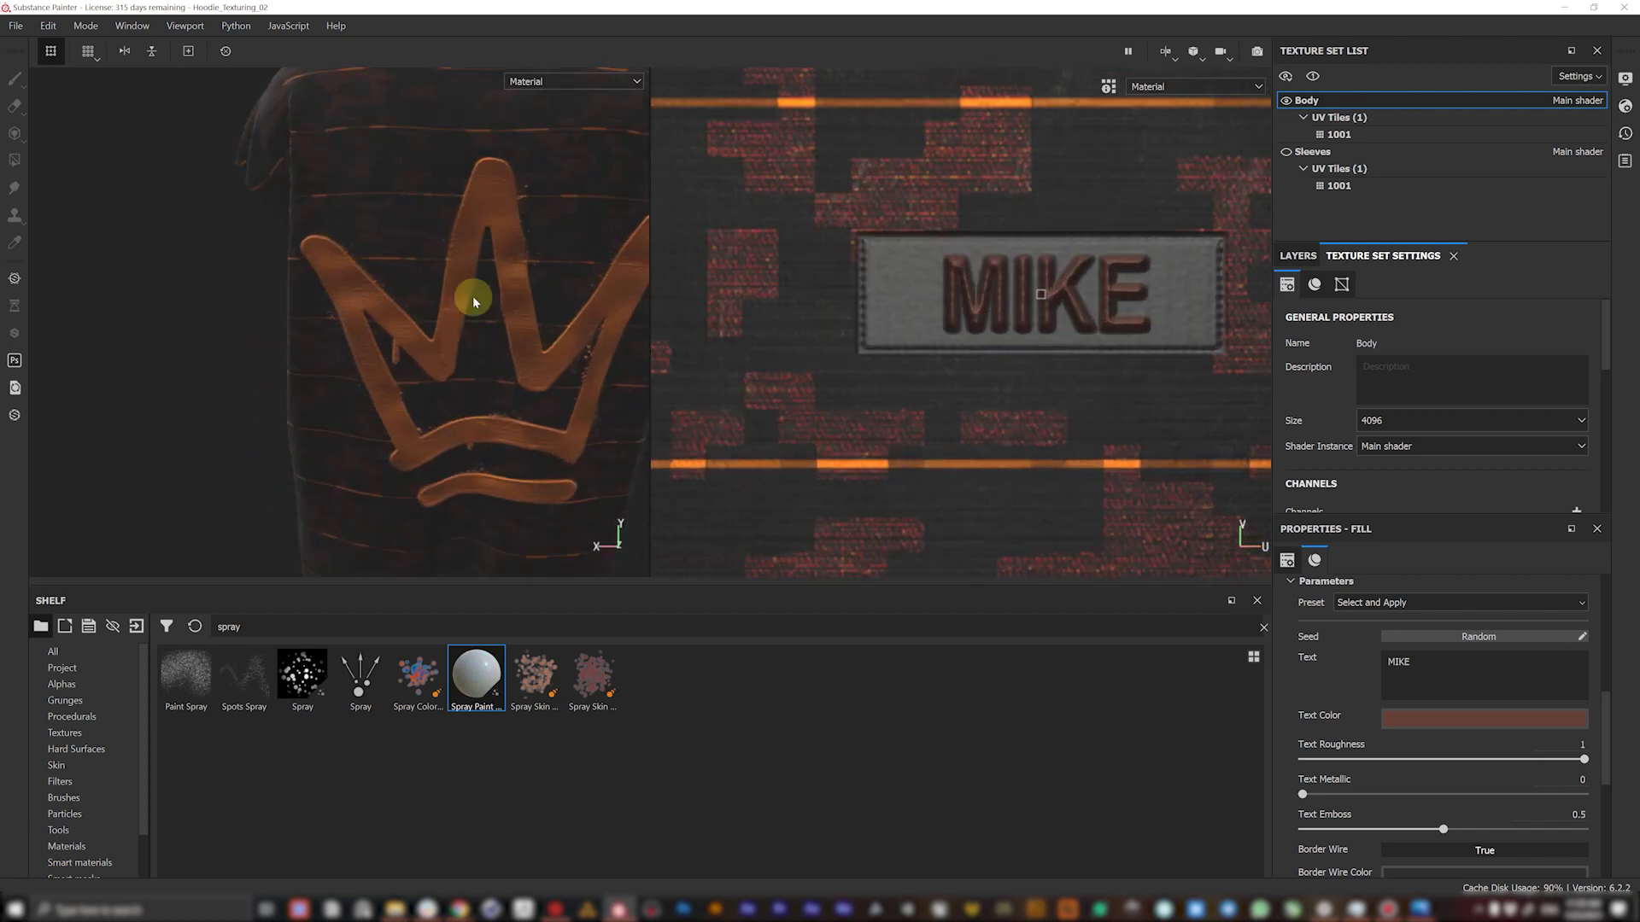
pyautogui.keyDown('shift'); pyautogui.moveTo(465, 310); pyautogui.dragTo(425, 307, button='right'); pyautogui.keyUp('shift')
pyautogui.keyDown('alt'); pyautogui.moveTo(424, 308); pyautogui.dragTo(353, 222, button='middle'); pyautogui.keyUp('alt')
pyautogui.keyDown('alt'); pyautogui.moveTo(462, 248); pyautogui.dragTo(425, 275); pyautogui.keyUp('alt')
pyautogui.keyDown('shift'); pyautogui.moveTo(411, 291); pyautogui.dragTo(509, 293, button='right'); pyautogui.keyUp('shift')
pyautogui.scroll(-5, 439, 297)
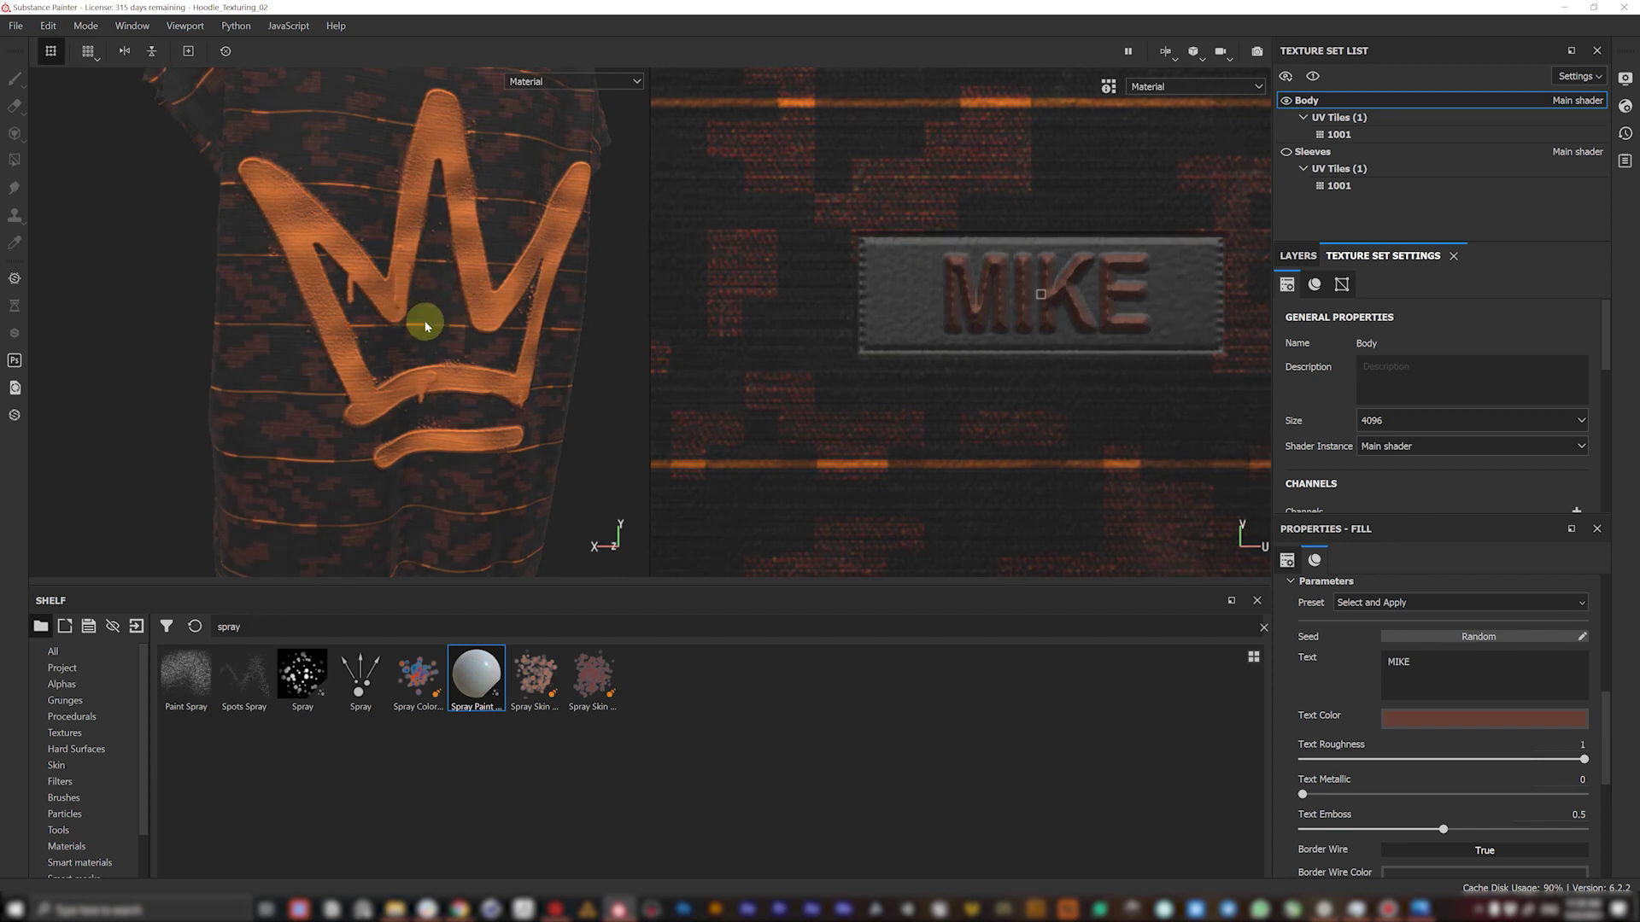
pyautogui.keyDown('alt'); pyautogui.moveTo(428, 333); pyautogui.dragTo(390, 377); pyautogui.keyUp('alt')
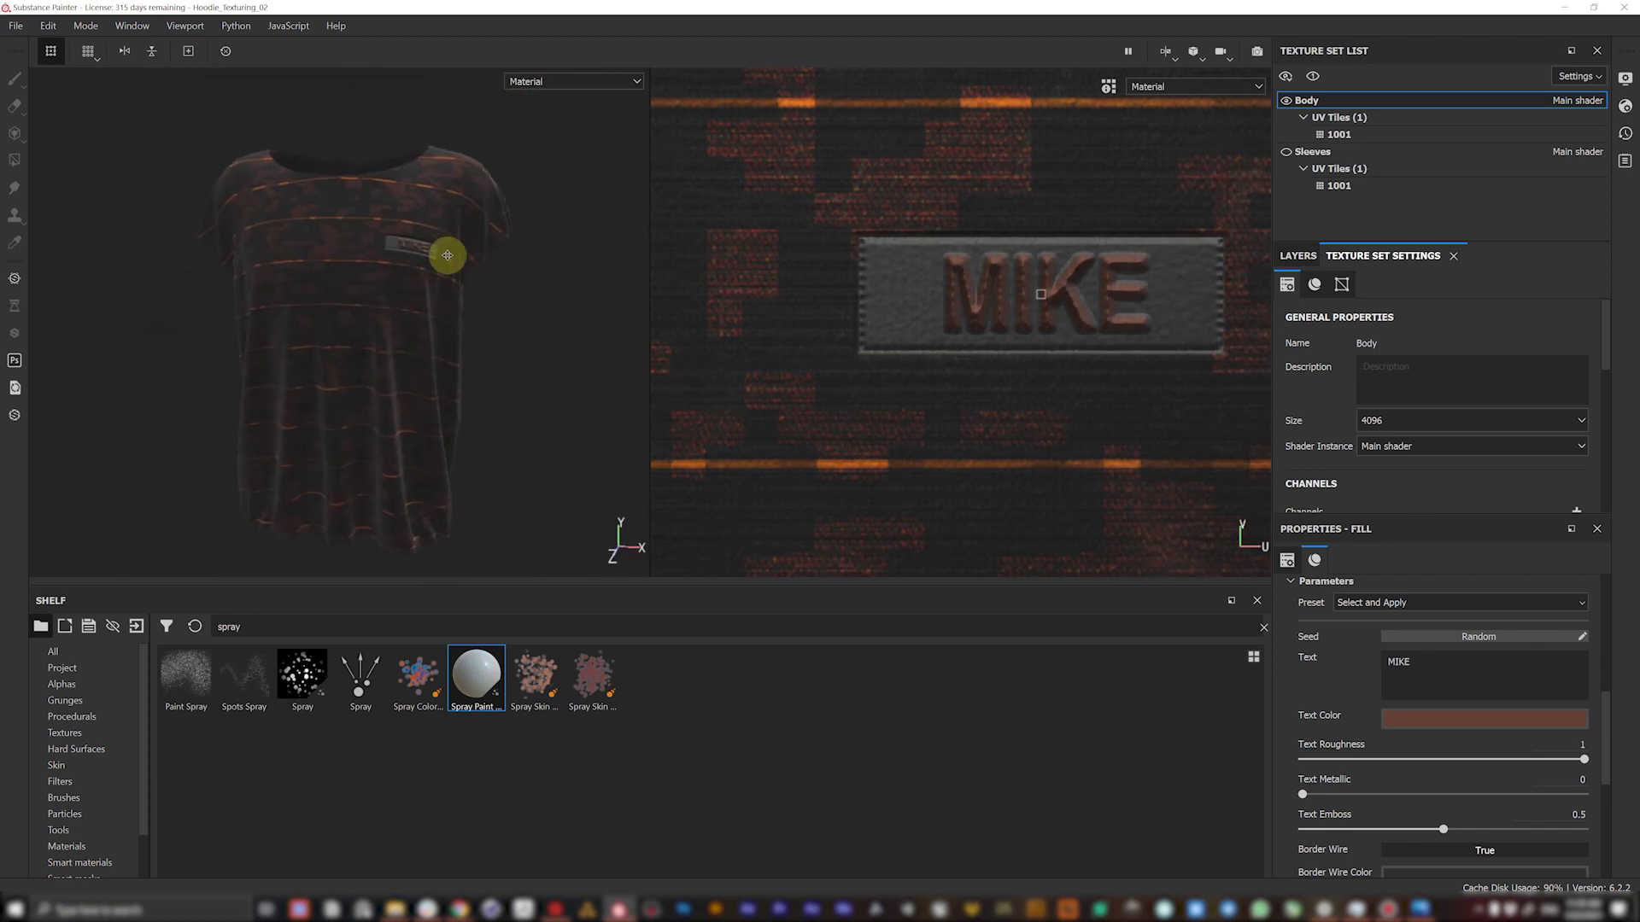
pyautogui.keyDown('shift'); pyautogui.moveTo(399, 295); pyautogui.dragTo(351, 325, button='right'); pyautogui.keyUp('shift')
pyautogui.keyDown('alt'); pyautogui.moveTo(338, 335); pyautogui.dragTo(390, 338); pyautogui.keyUp('alt')
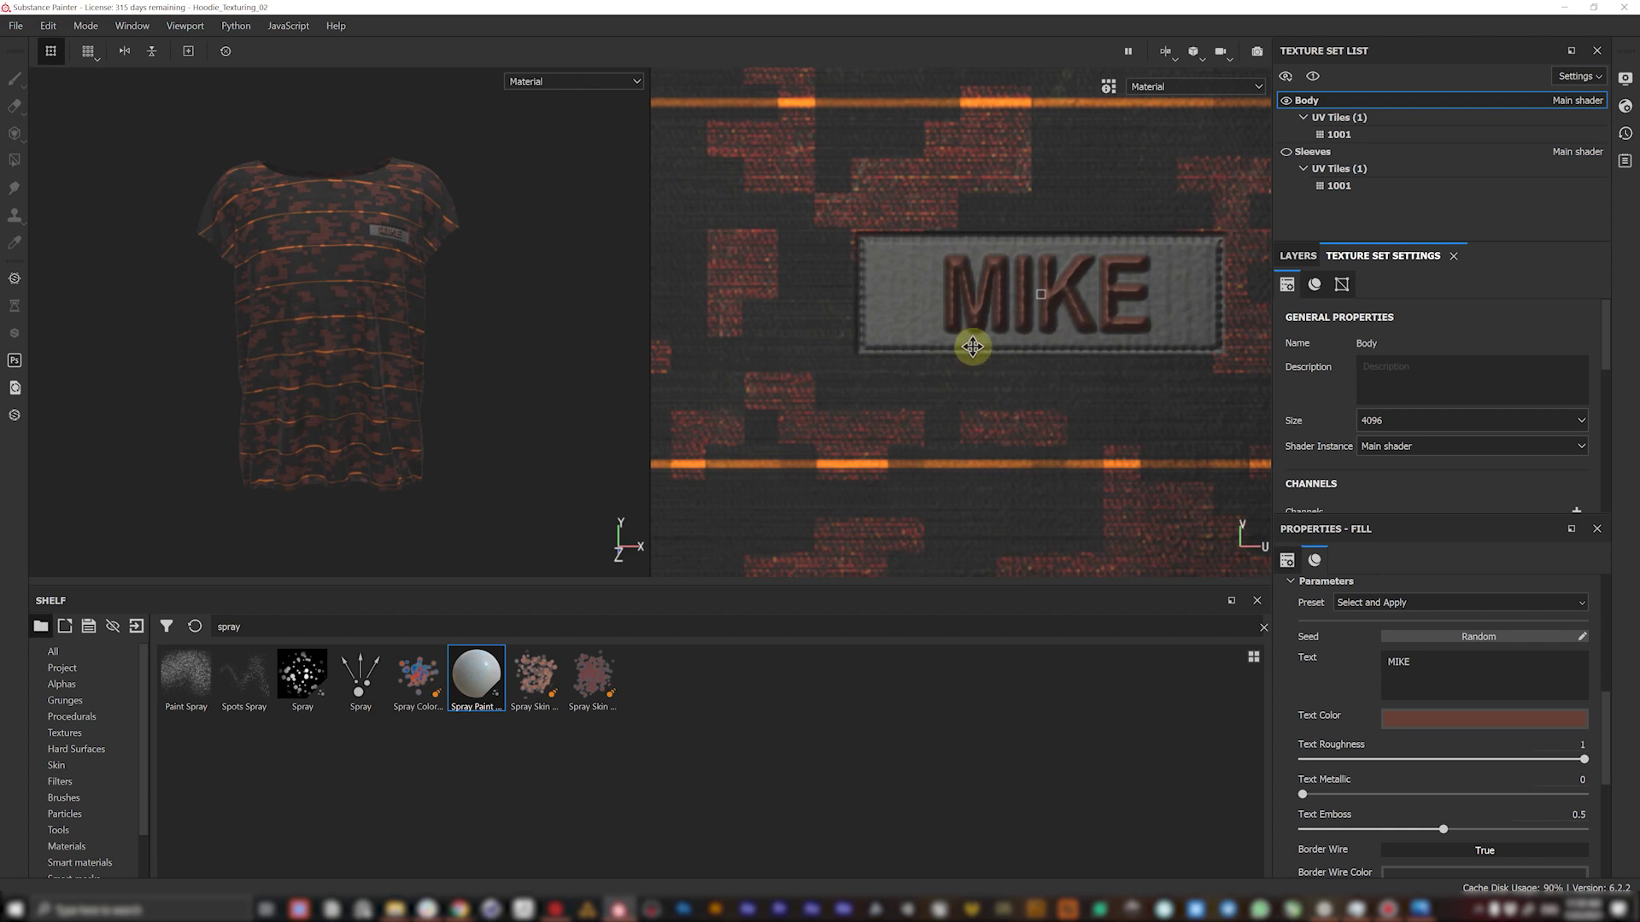
pyautogui.scroll(-6, 970, 341)
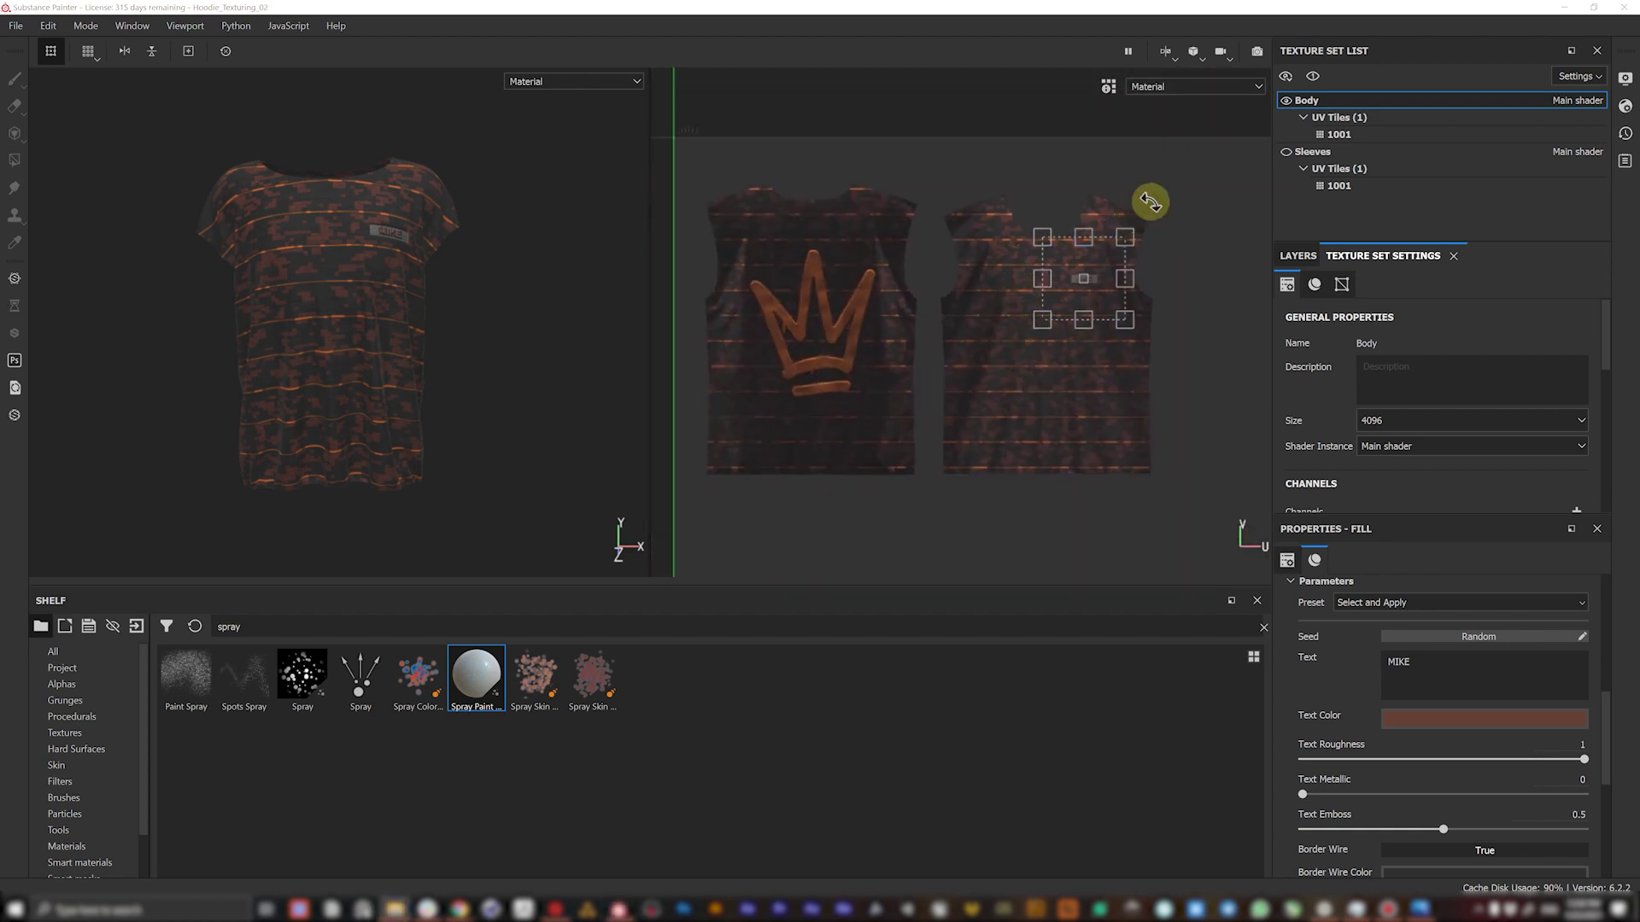
# - Show the Sleeves texture set together with the Body
pyautogui.click(1286, 152)
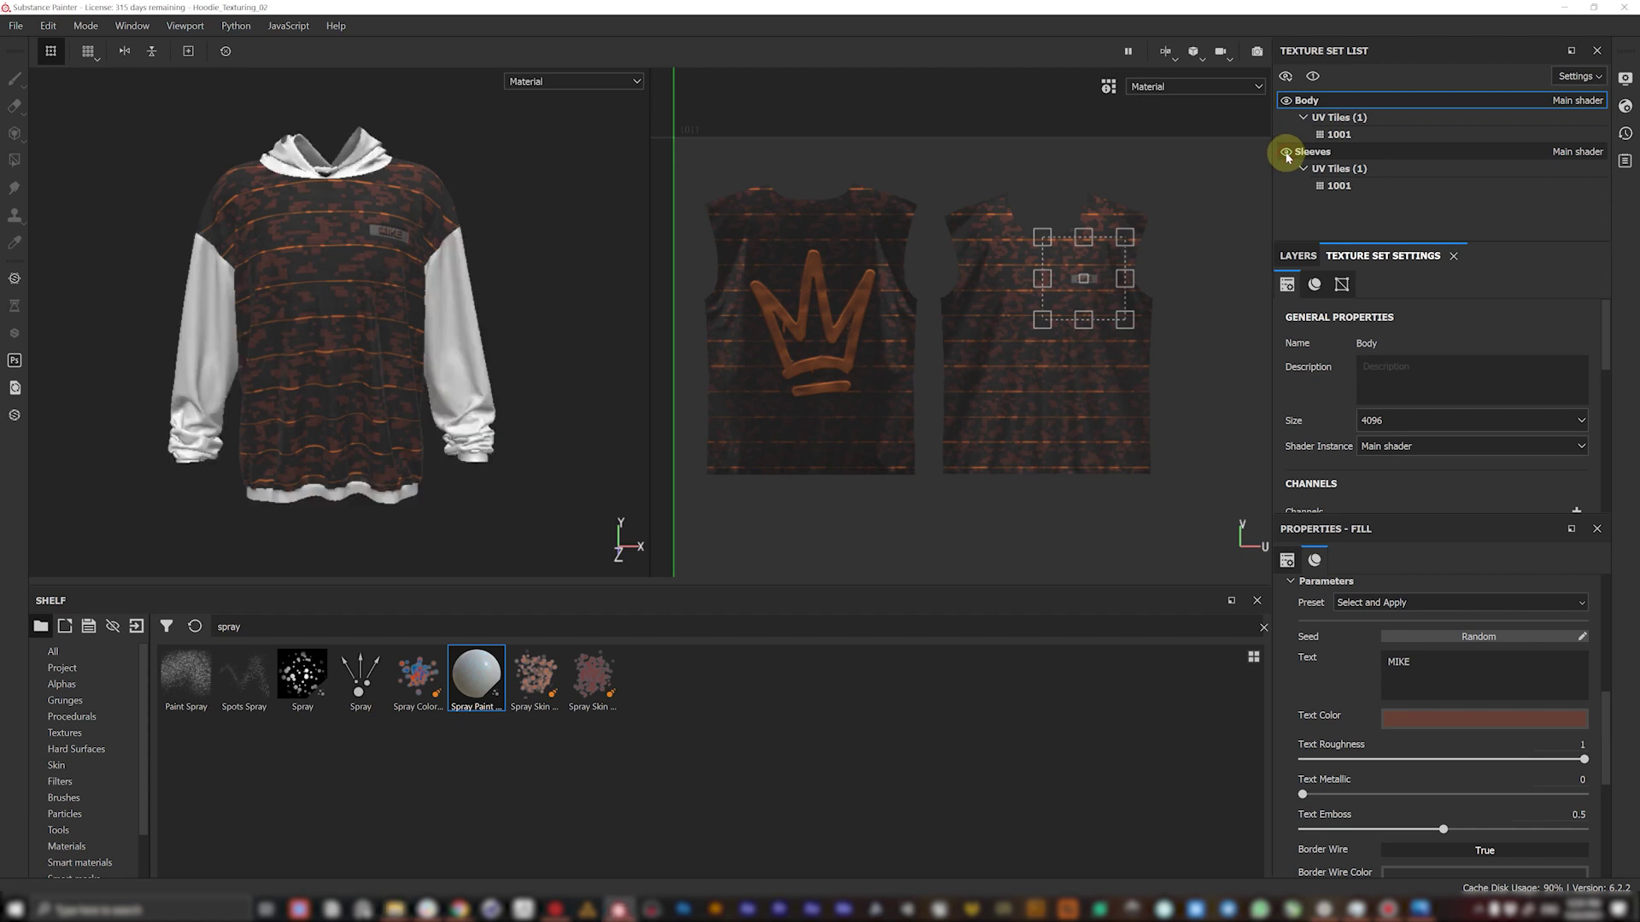
pyautogui.press('alt')
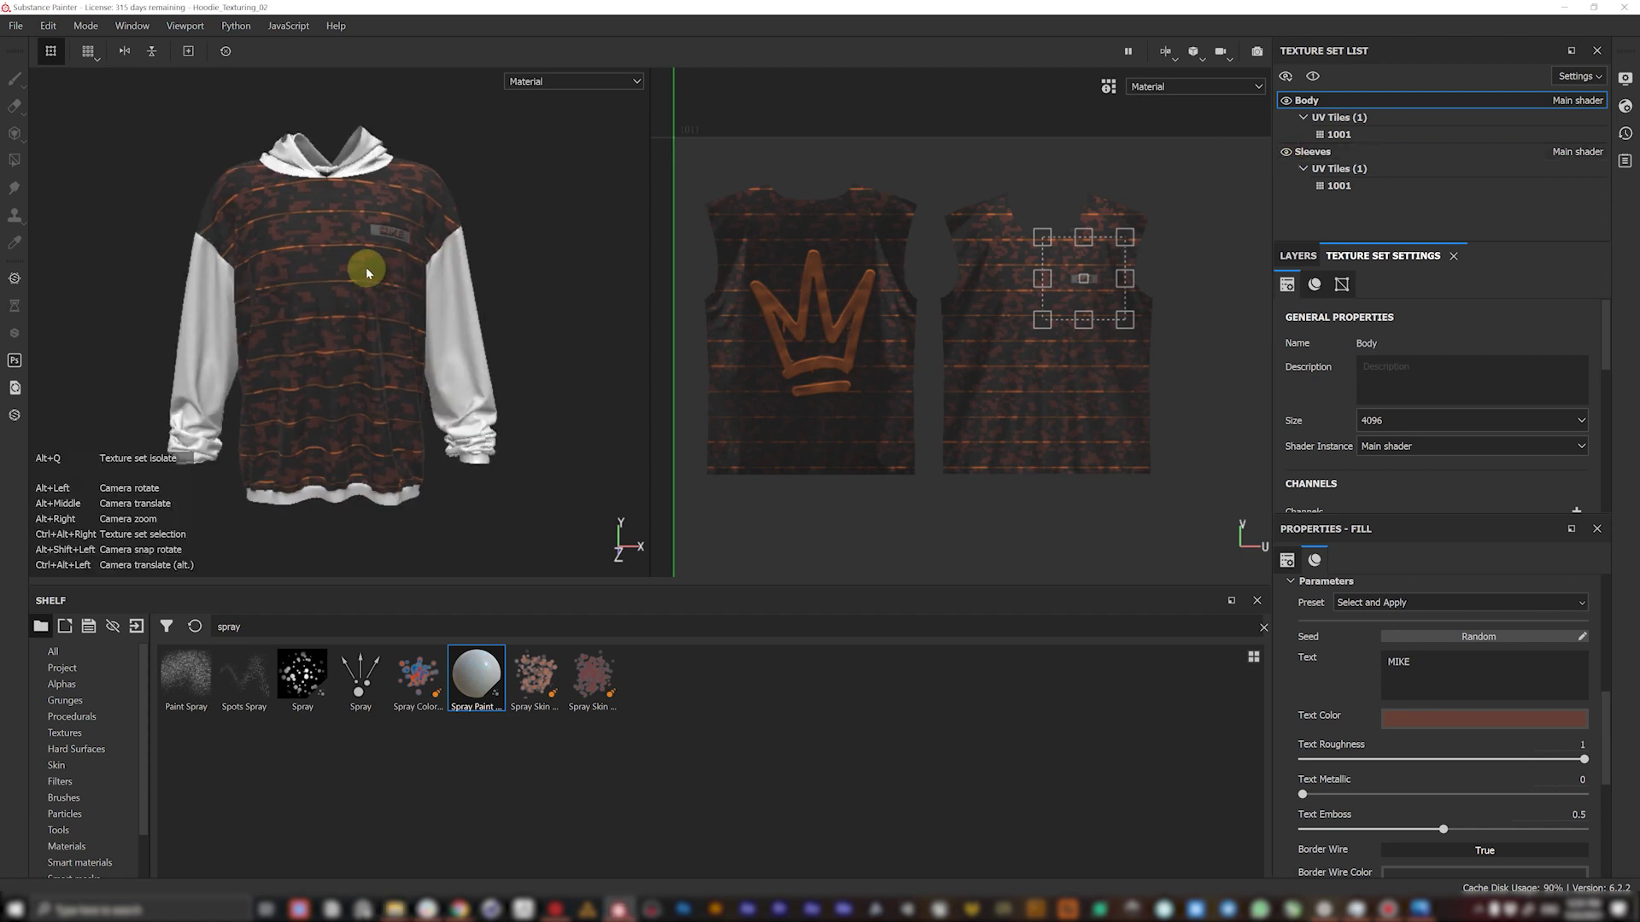
pyautogui.keyDown('alt'); pyautogui.moveTo(234, 383); pyautogui.dragTo(324, 358); pyautogui.keyUp('alt')
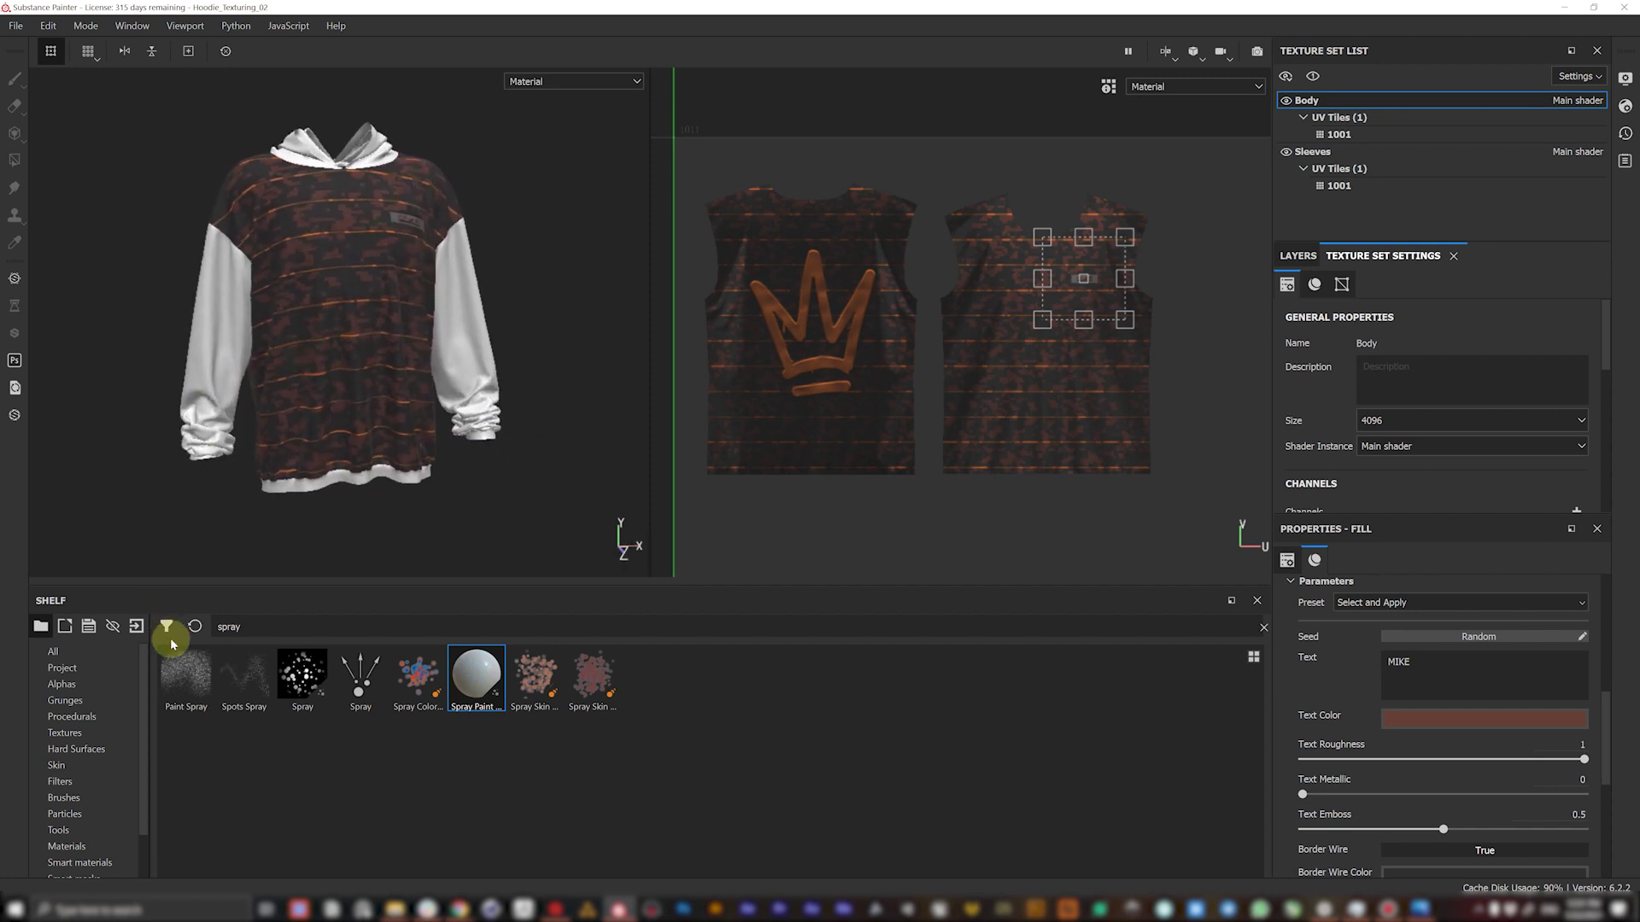
# - Apply the project's Technical Fabric Scales material to the Sleeves texture set
pyautogui.click(71, 674)
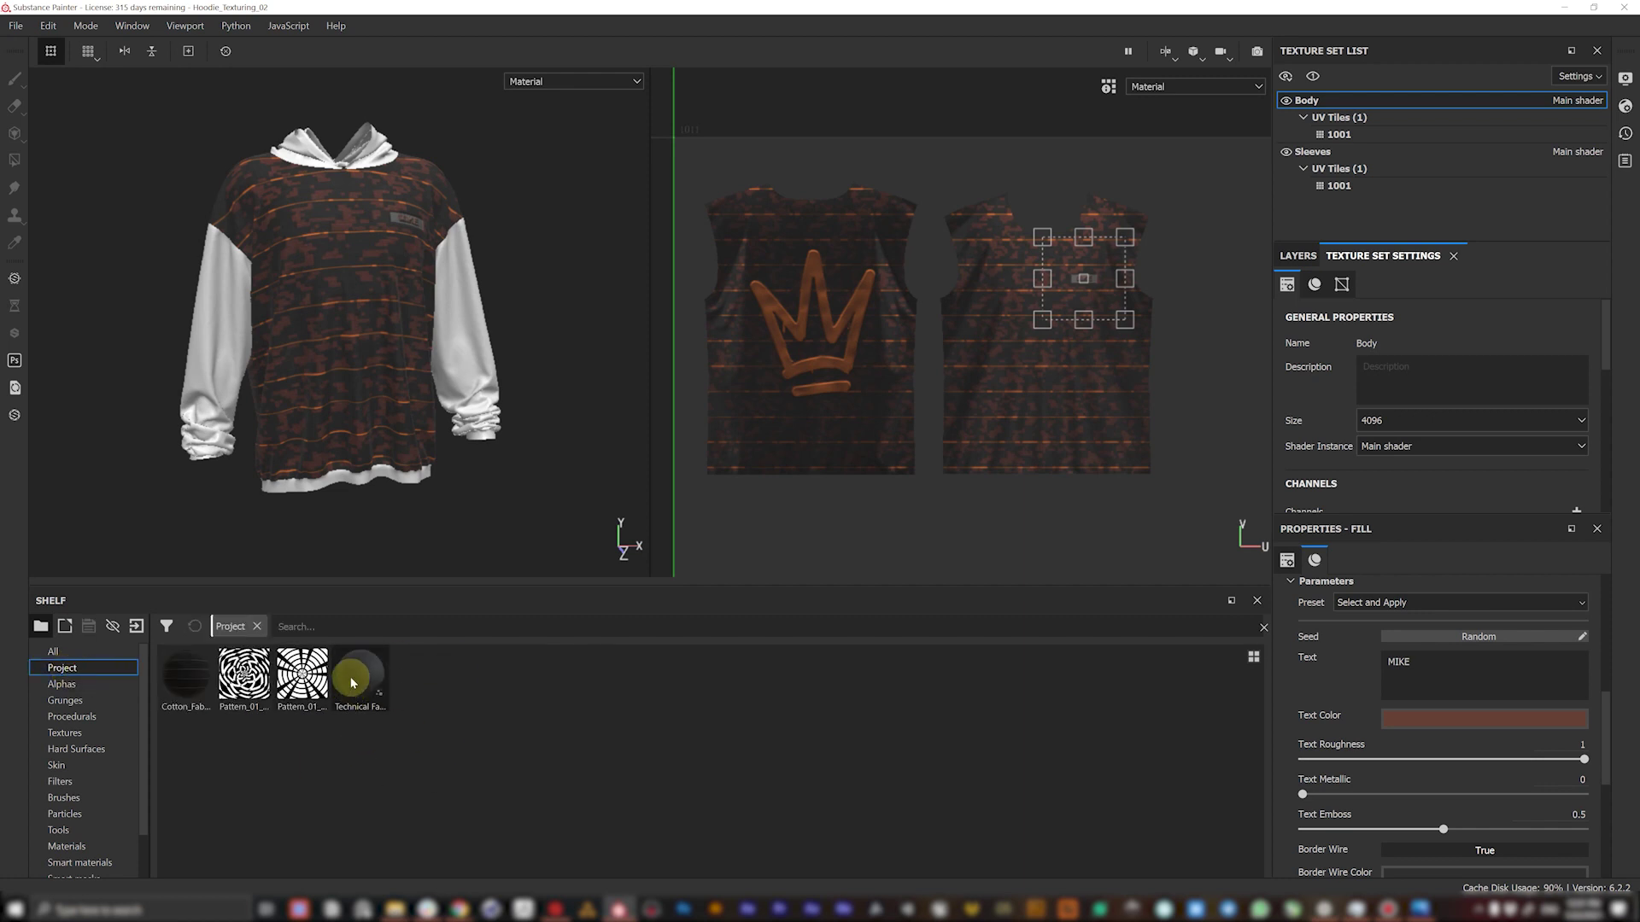
pyautogui.moveTo(352, 682)
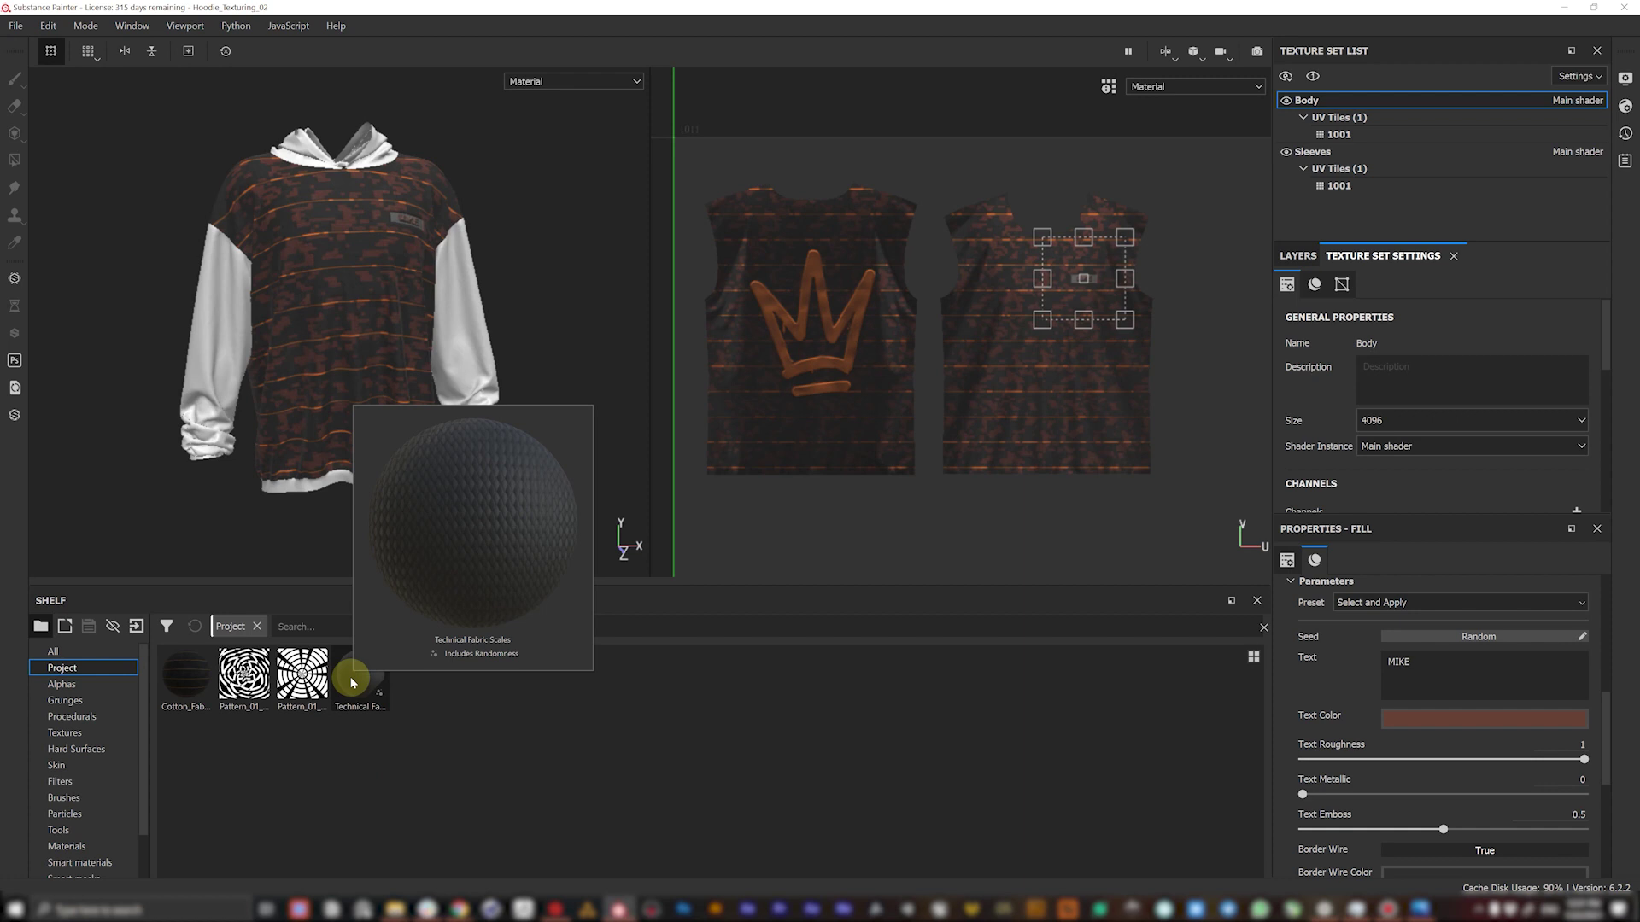
pyautogui.moveTo(363, 690); pyautogui.dragTo(196, 348)
pyautogui.moveTo(916, 386); pyautogui.dragTo(956, 290, button='middle')
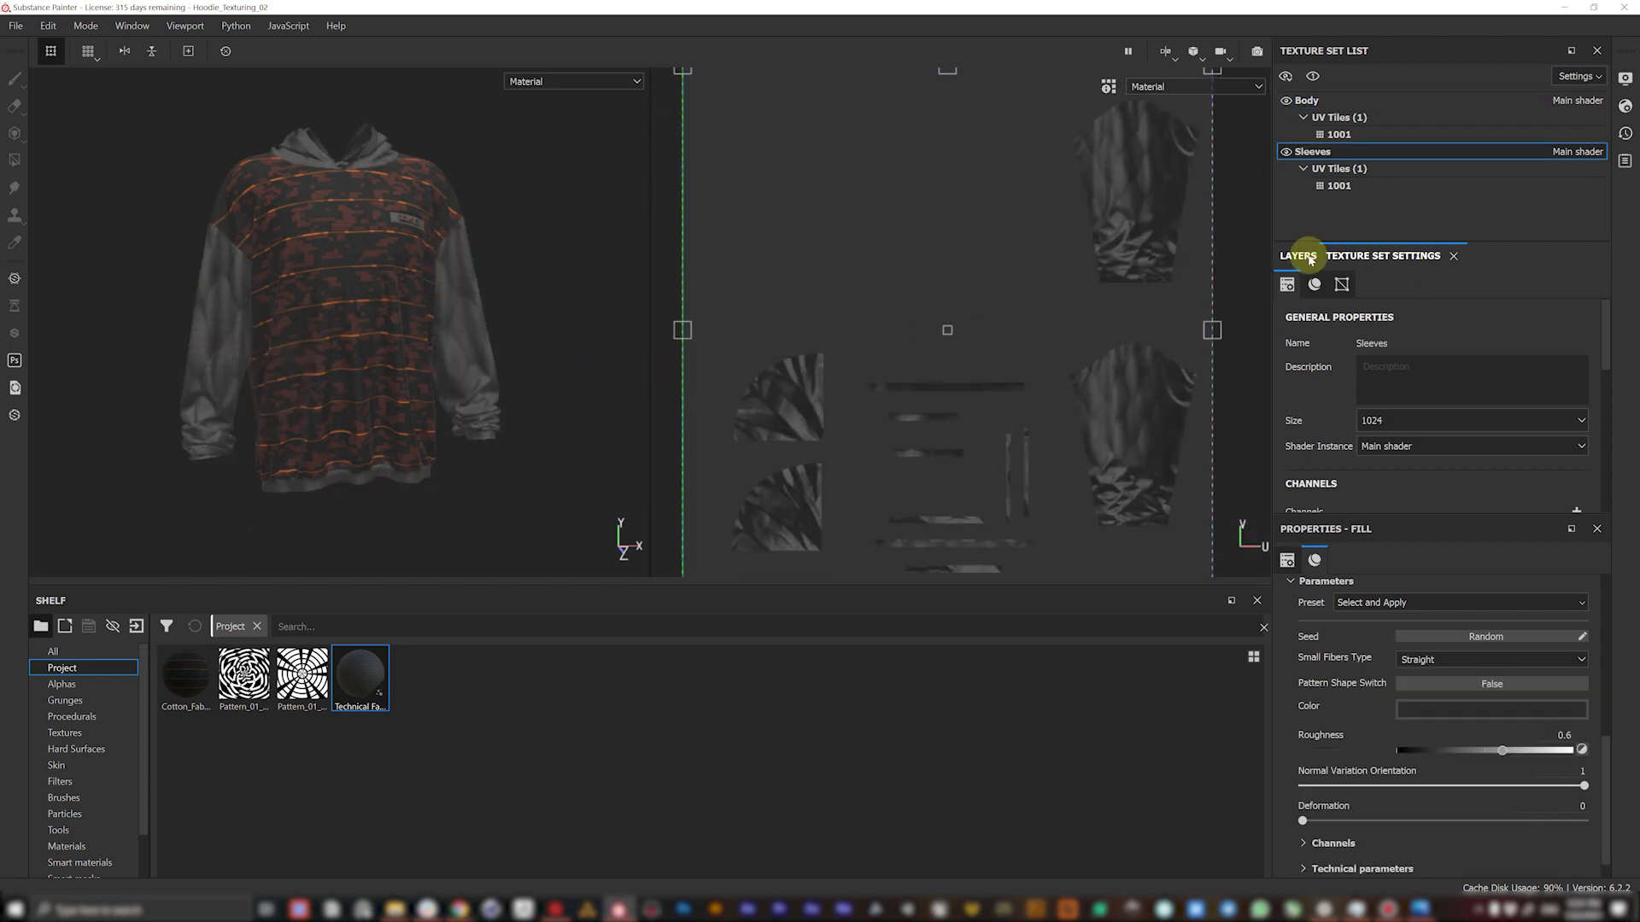
# - Raise the Sleeves texture set's resolution and check the scales pattern on the sleeve UVs
pyautogui.click(1385, 421)
pyautogui.click(1381, 487)
pyautogui.click(1309, 256)
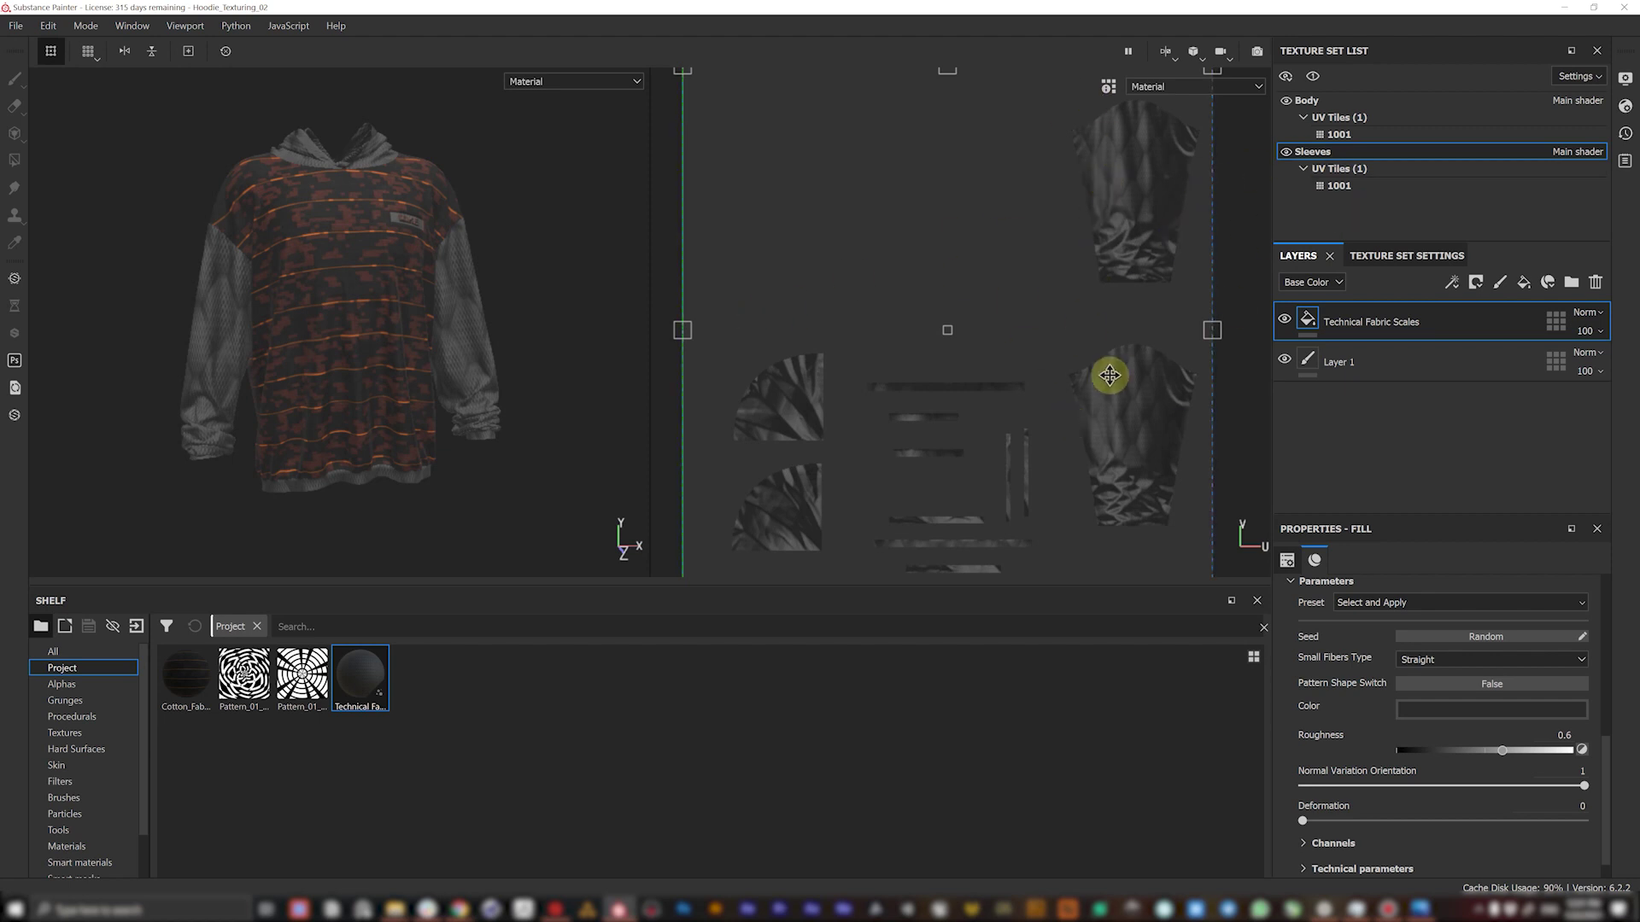
pyautogui.scroll(5, 1030, 350)
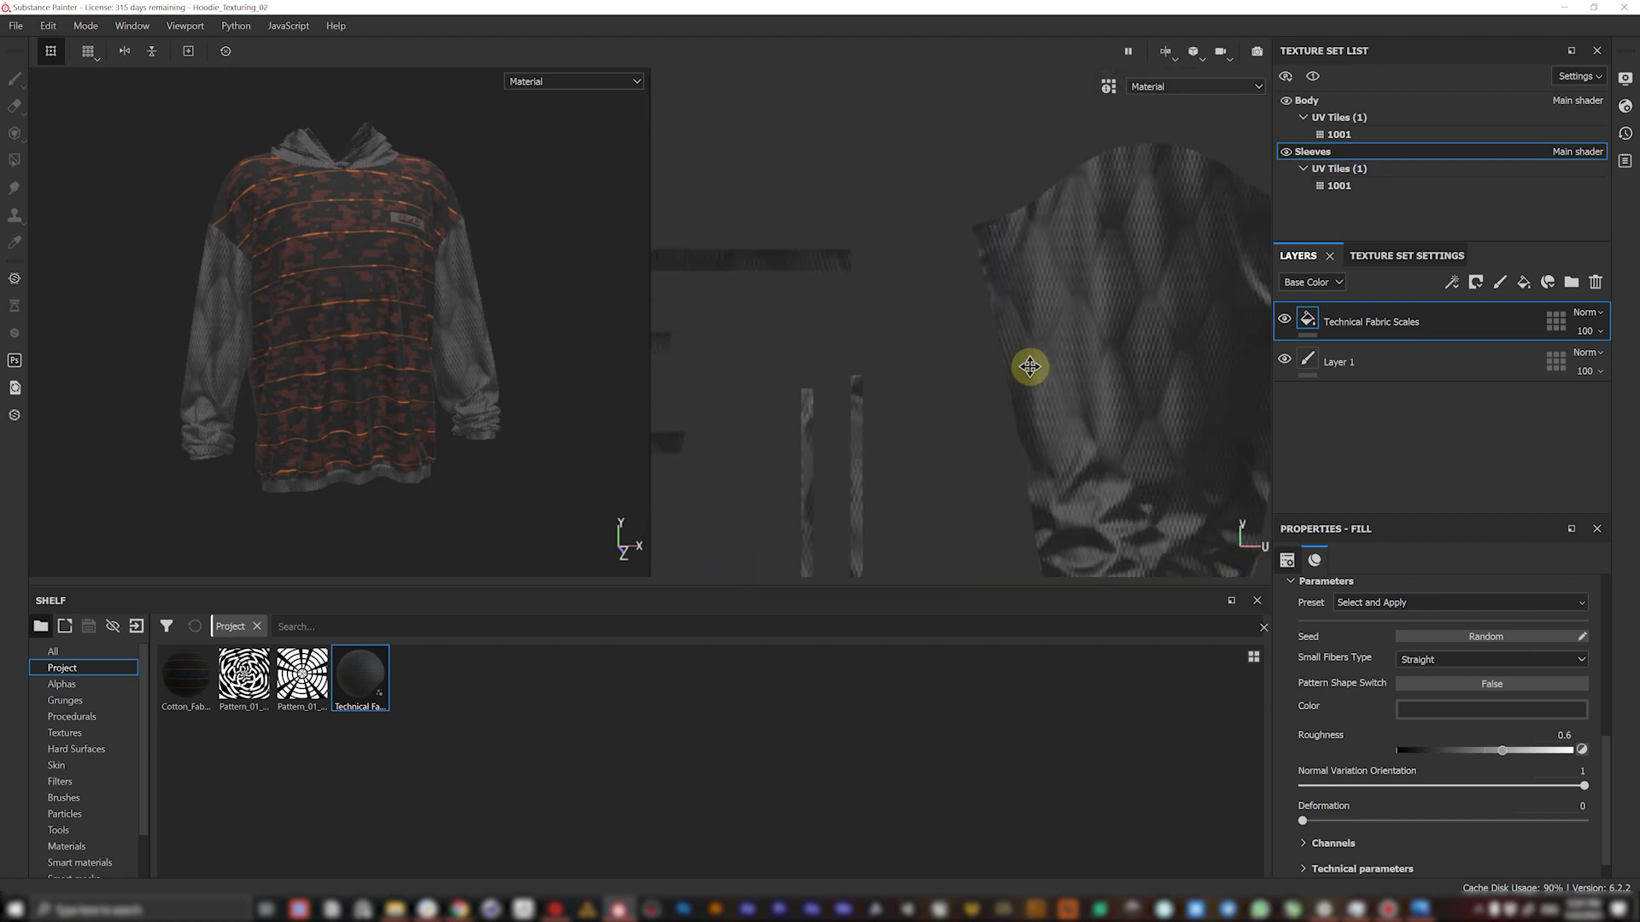
pyautogui.scroll(-5, 1027, 379)
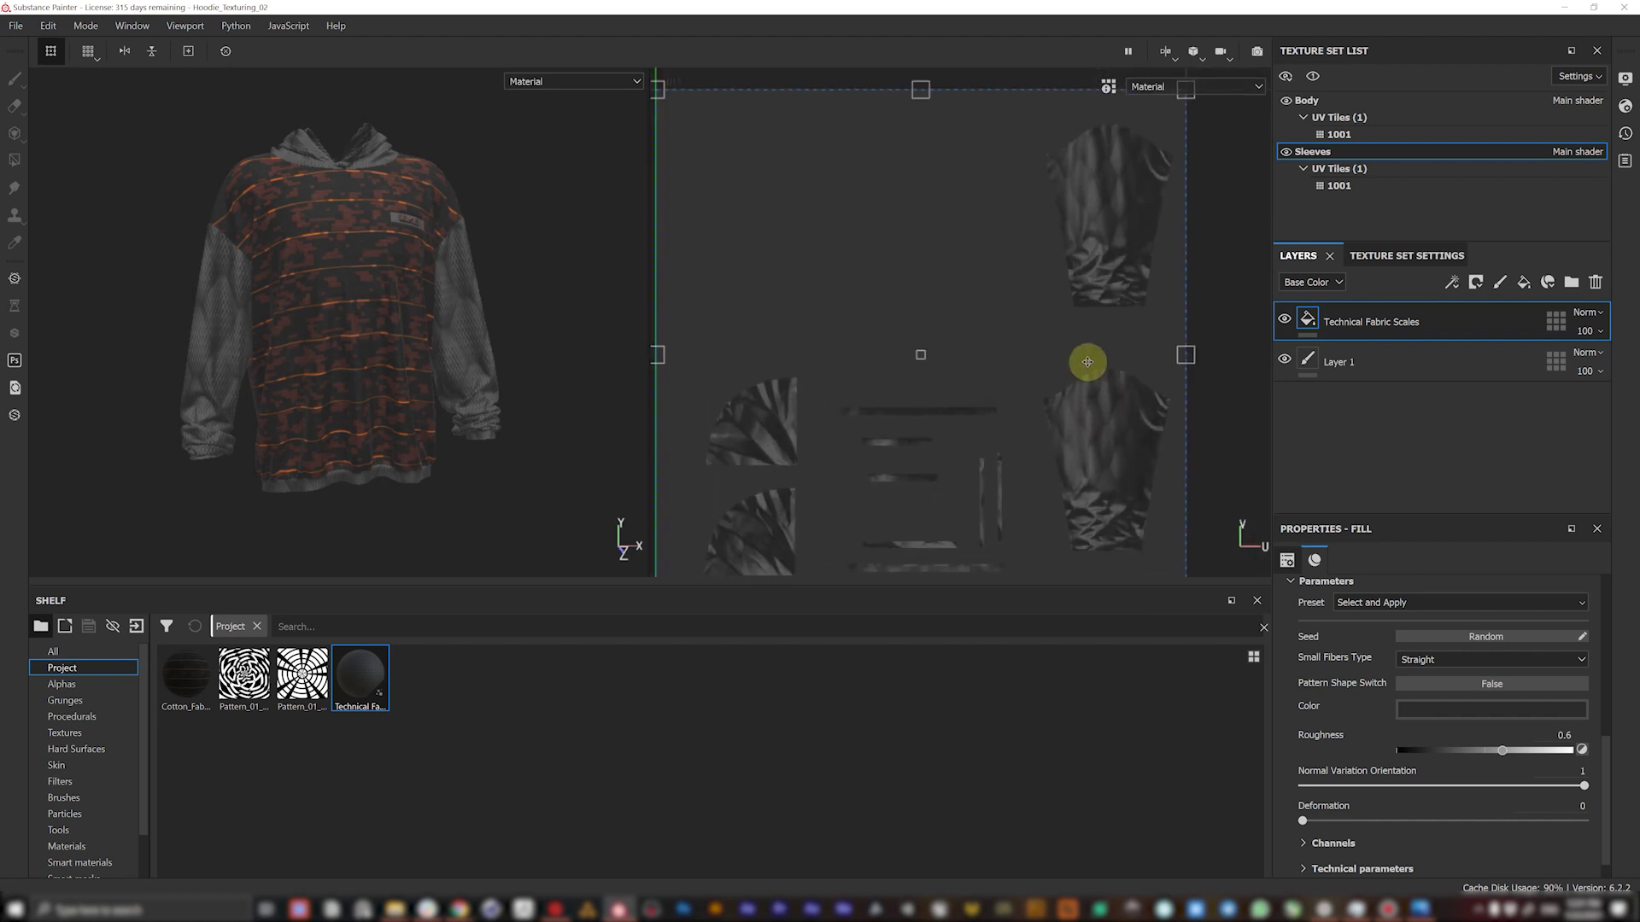
# - Shrink the Technical Fabric Scales projection on the sleeves and set its UV Scale to 2
pyautogui.scroll(-1, 1099, 208)
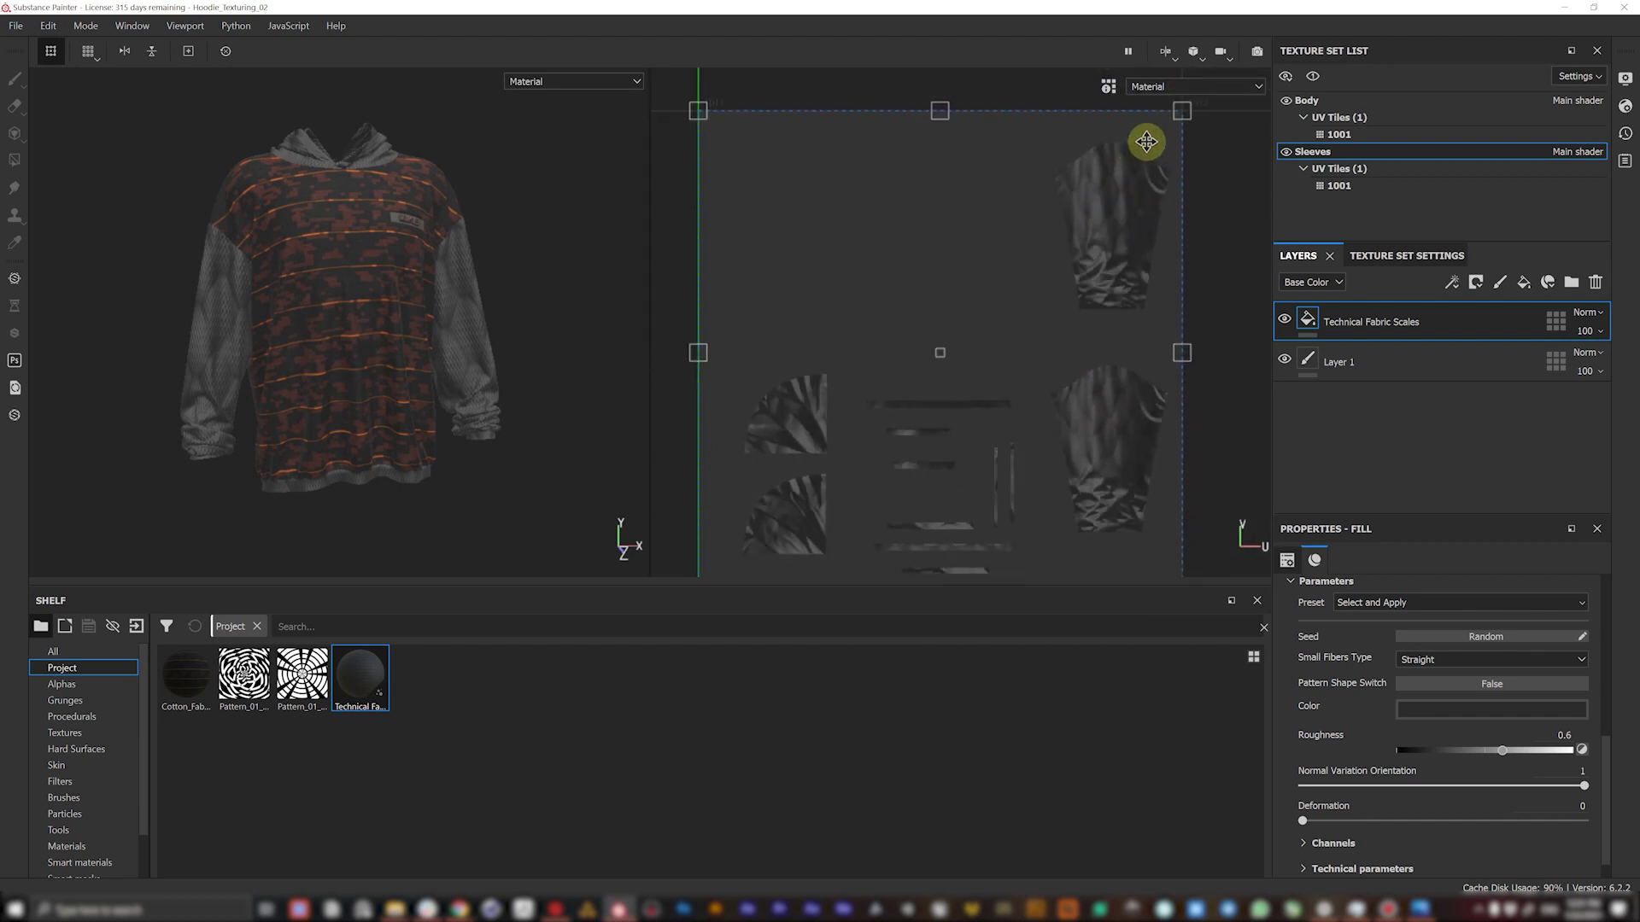
pyautogui.moveTo(1182, 117); pyautogui.dragTo(951, 434)
pyautogui.scroll(5, 205, 363)
pyautogui.keyDown('alt'); pyautogui.moveTo(212, 367); pyautogui.dragTo(360, 357); pyautogui.keyUp('alt')
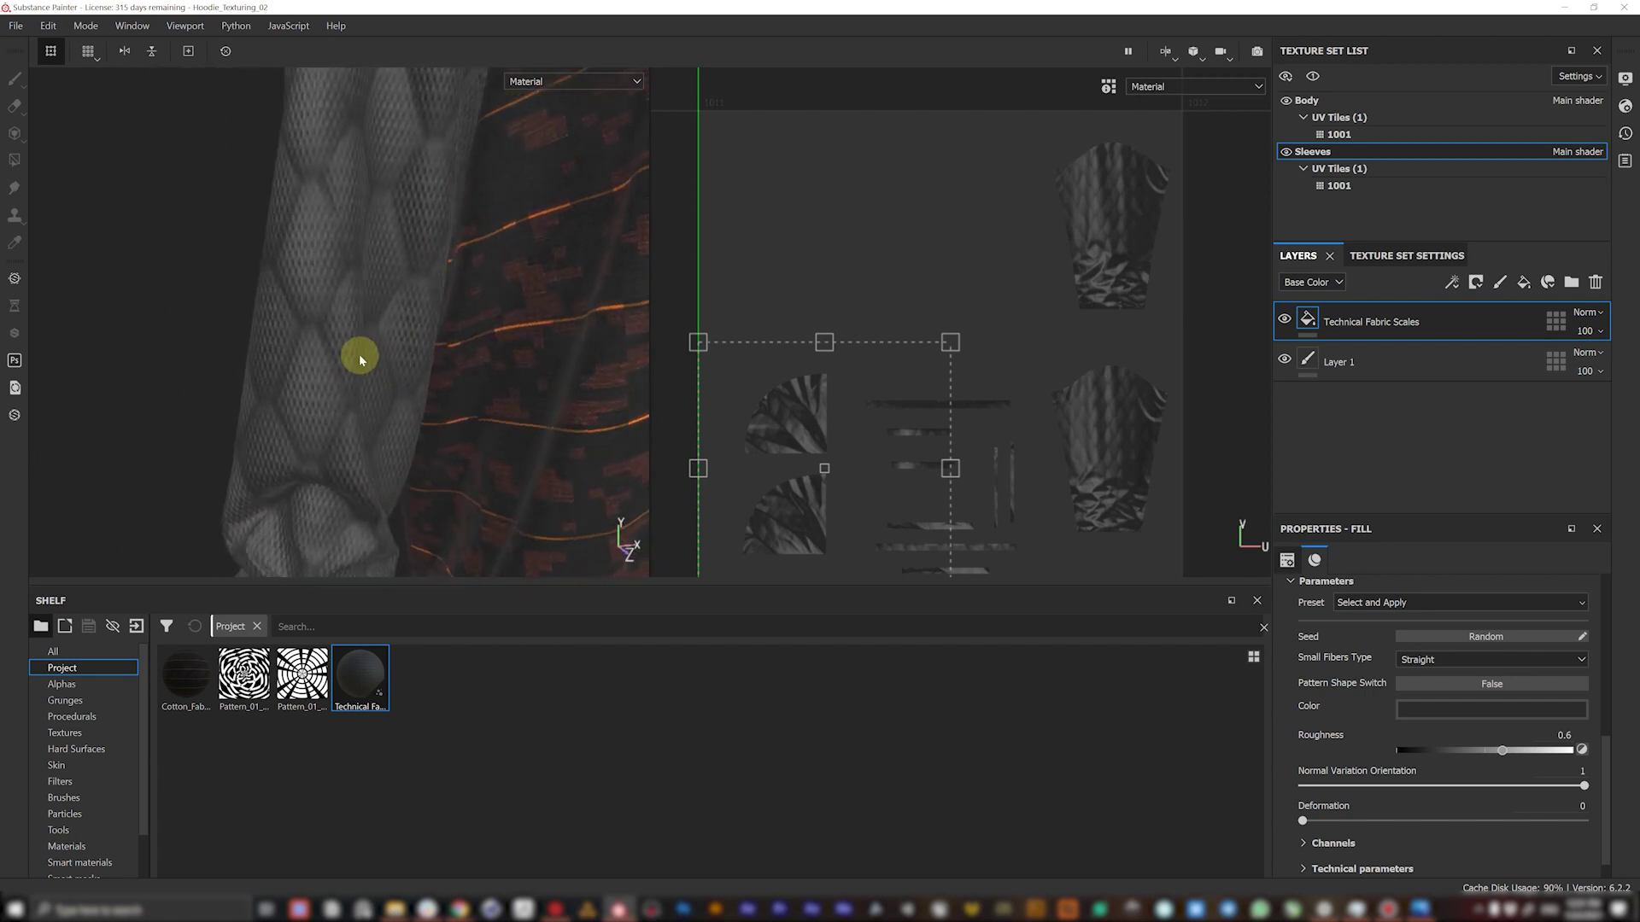
pyautogui.moveTo(949, 342); pyautogui.dragTo(904, 359)
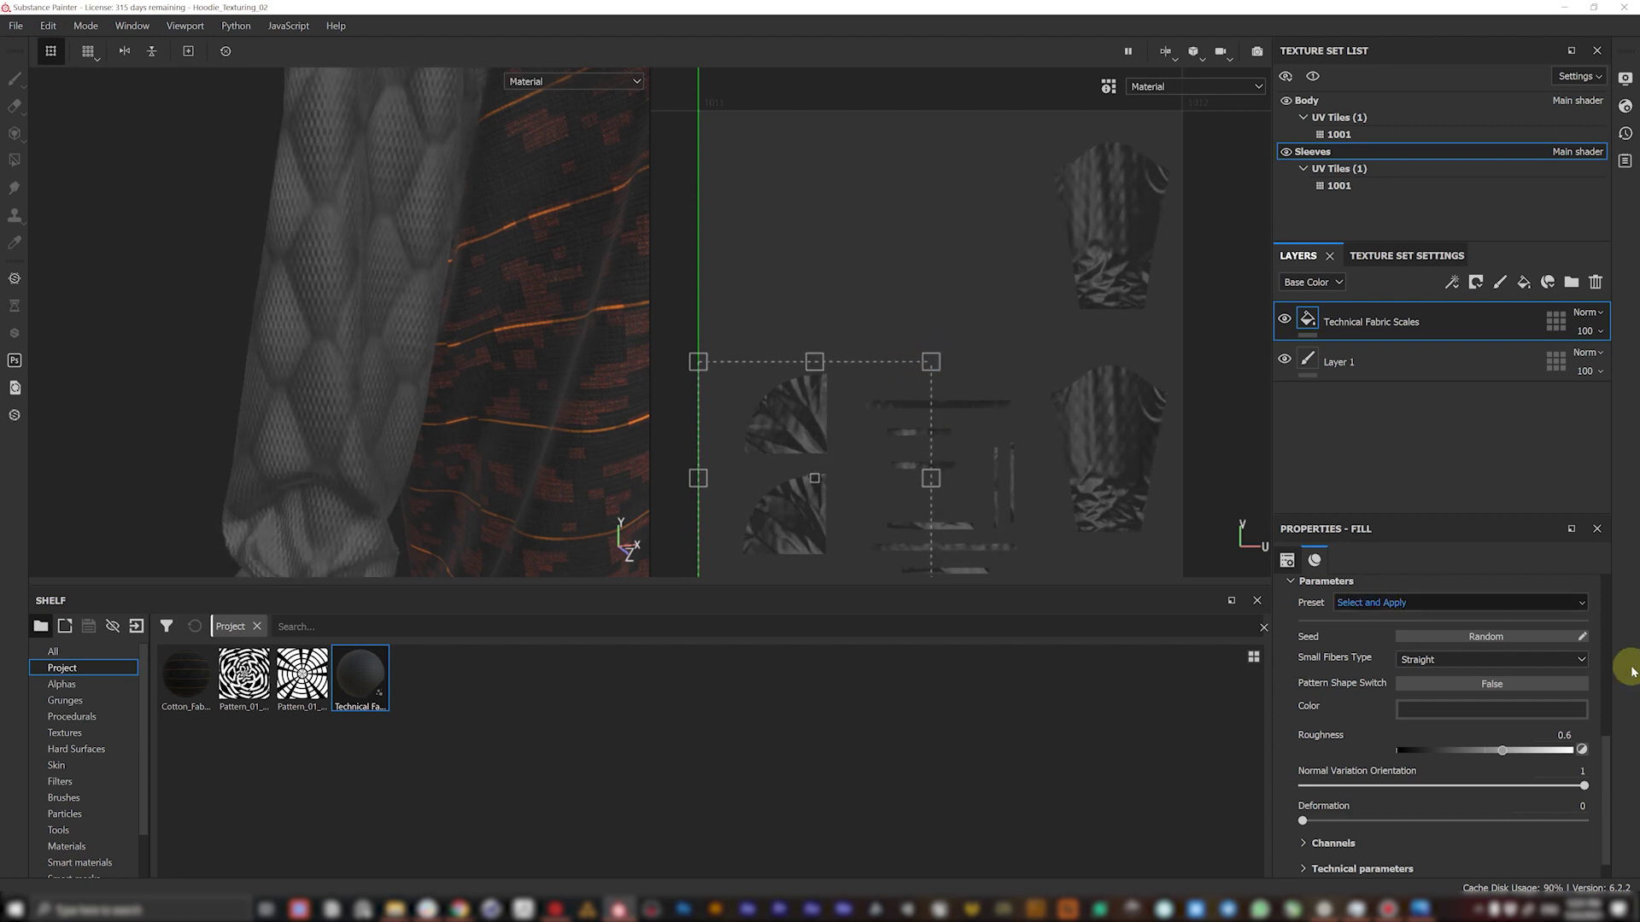
pyautogui.moveTo(1600, 761); pyautogui.dragTo(1605, 604)
pyautogui.doubleClick(1427, 695)
pyautogui.write('2')
pyautogui.click(1546, 694)
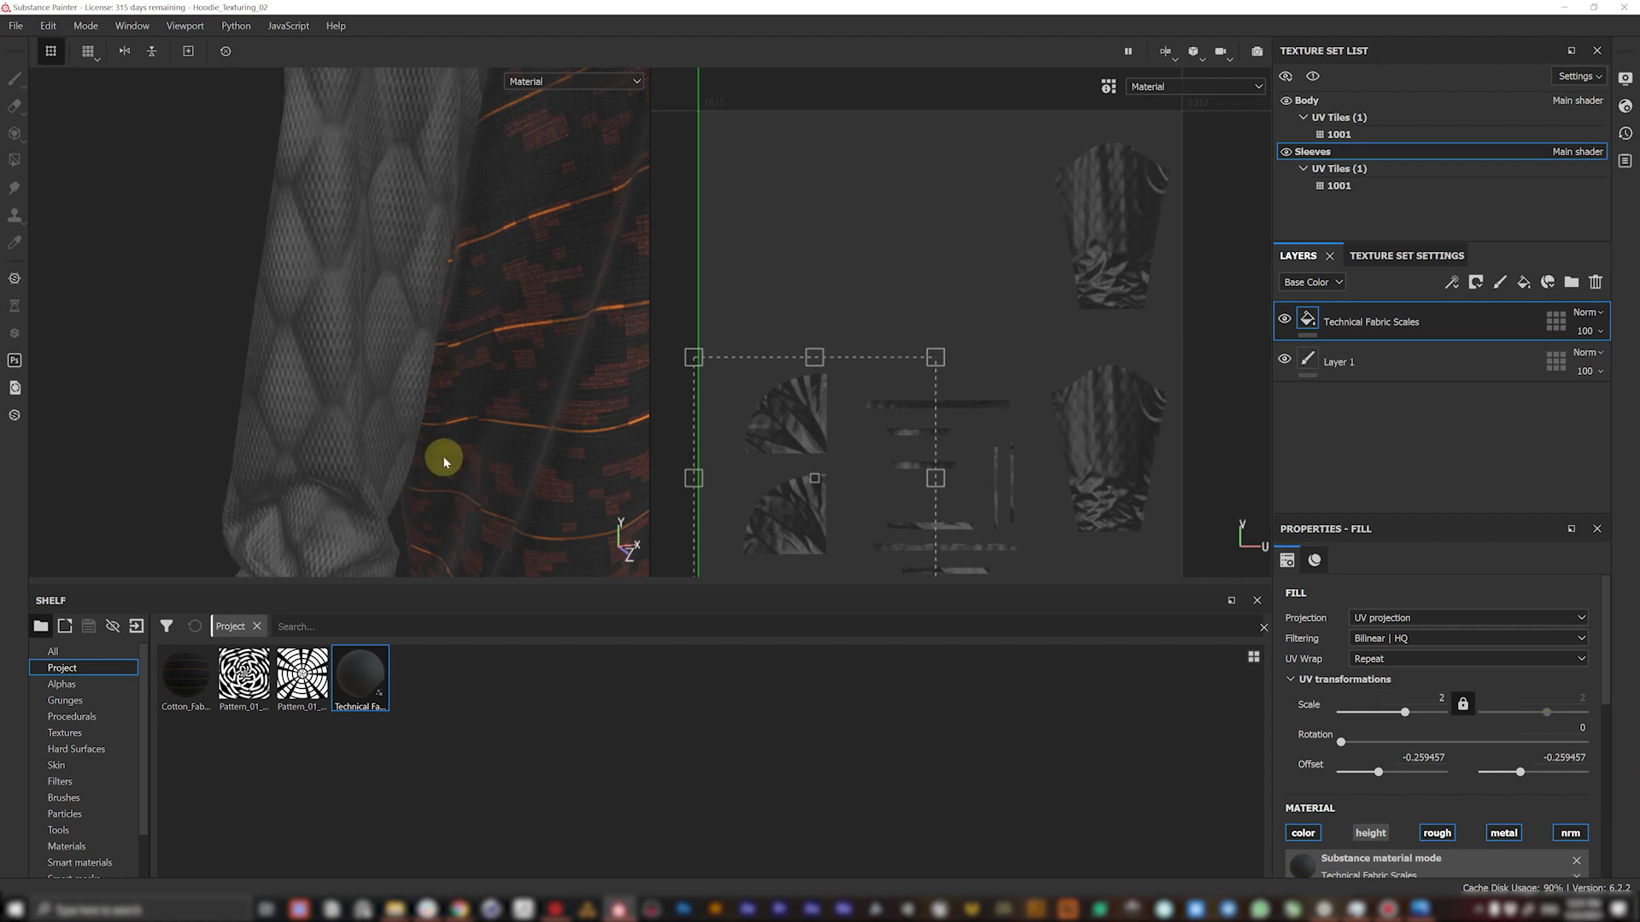
# - Examine the whole hoodie with the scaled fabric on its sleeves and hood
pyautogui.scroll(-7, 444, 462)
pyautogui.keyDown('alt'); pyautogui.moveTo(527, 413); pyautogui.dragTo(447, 315, button='middle'); pyautogui.keyUp('alt')
pyautogui.keyDown('alt'); pyautogui.moveTo(458, 328); pyautogui.dragTo(367, 330); pyautogui.keyUp('alt')
pyautogui.keyDown('alt'); pyautogui.moveTo(447, 315); pyautogui.dragTo(373, 356, button='middle'); pyautogui.keyUp('alt')
pyautogui.keyDown('alt'); pyautogui.moveTo(373, 356); pyautogui.dragTo(414, 341); pyautogui.keyUp('alt')
pyautogui.scroll(2, 381, 361)
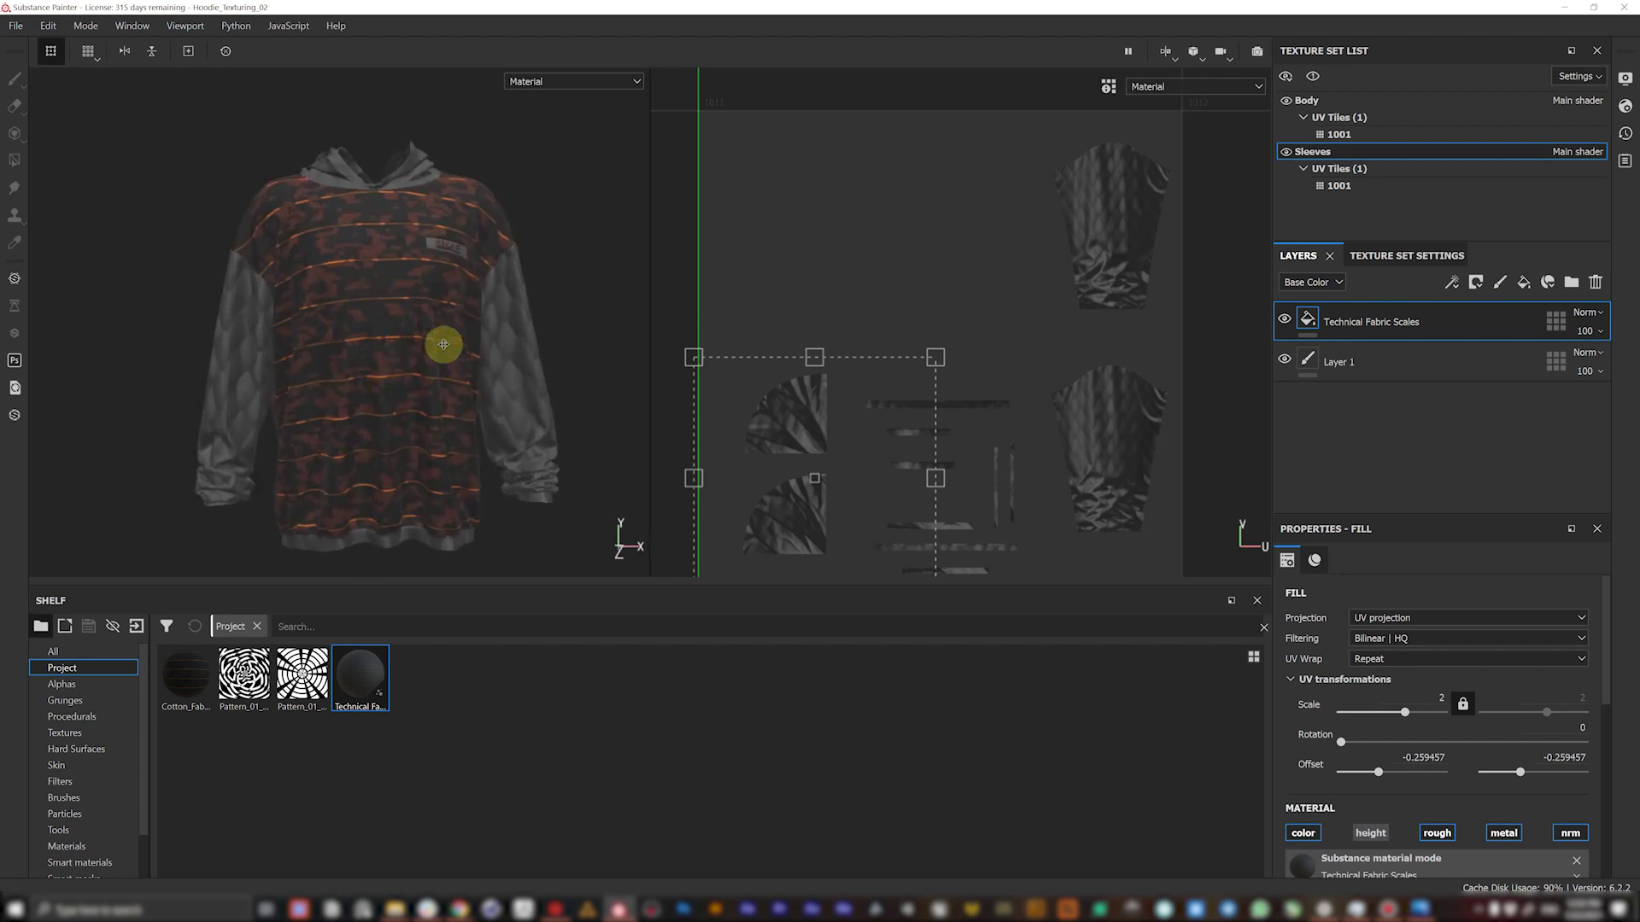
pyautogui.keyDown('alt'); pyautogui.moveTo(443, 344); pyautogui.dragTo(463, 372, button='middle'); pyautogui.keyUp('alt')
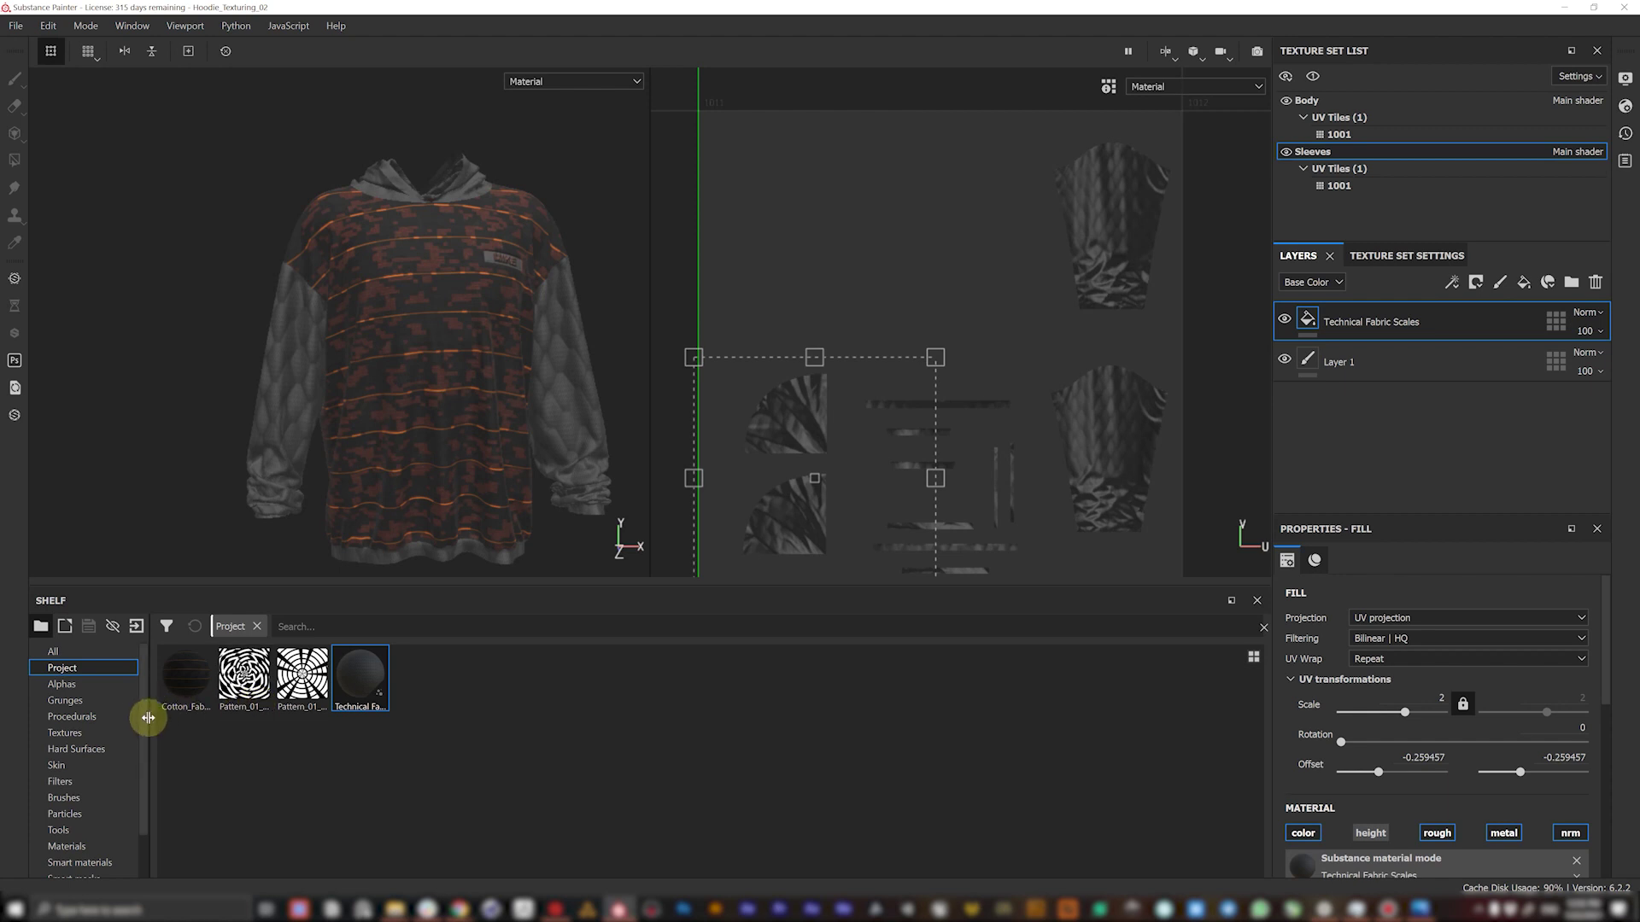
# - Apply the Gold Pure material from the Materials library to the Sleeves texture set
pyautogui.scroll(-3, 141, 724)
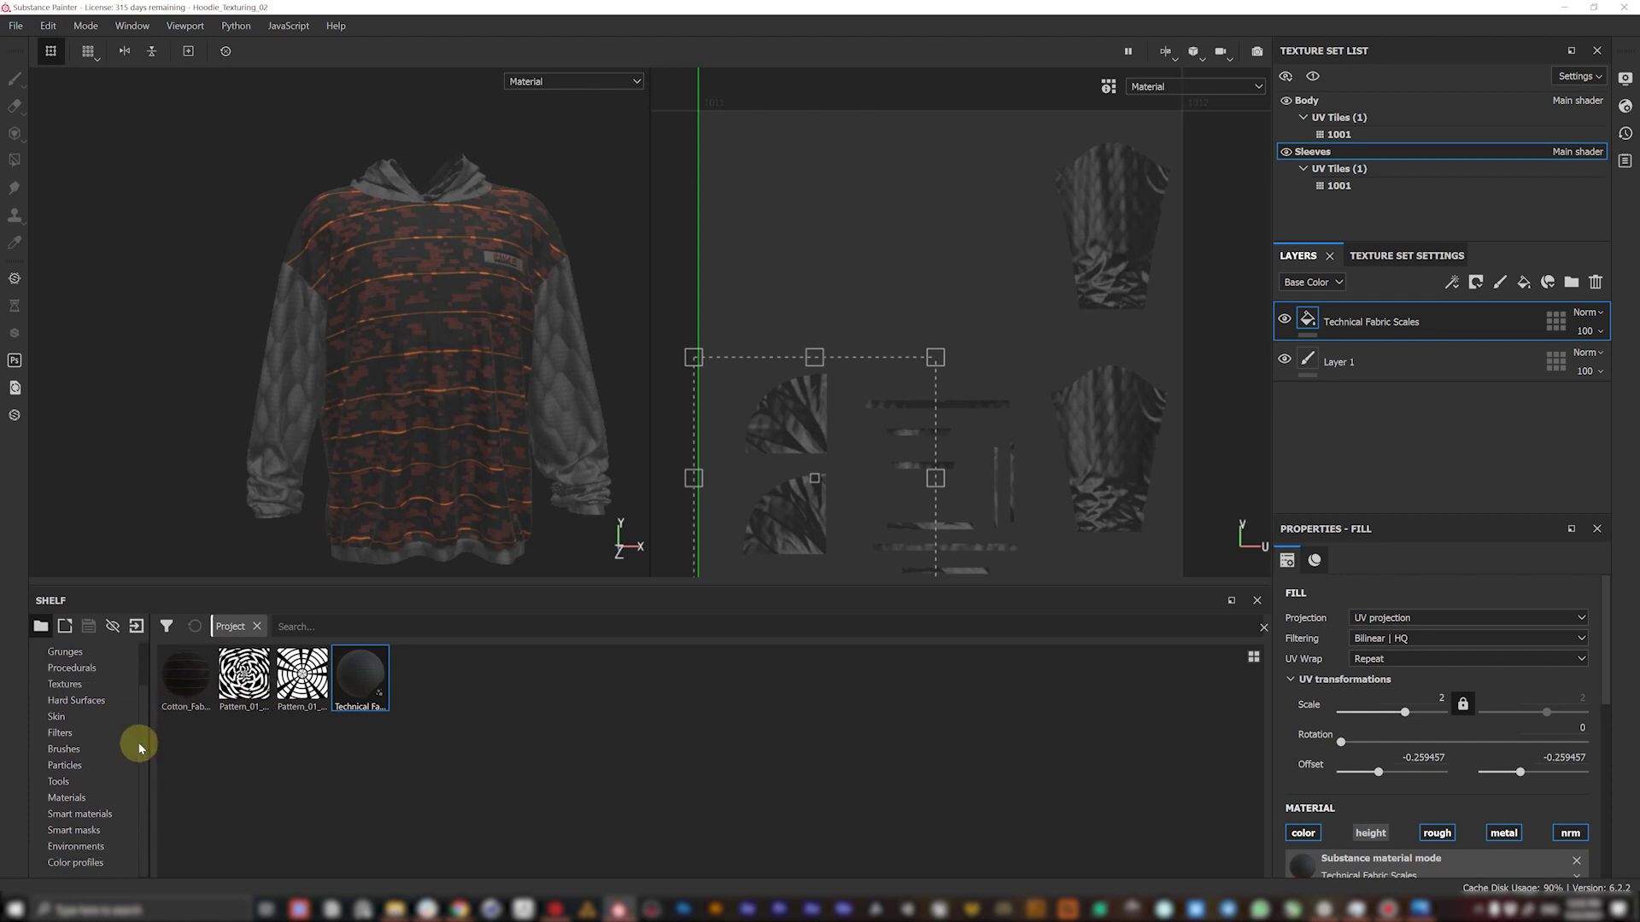
pyautogui.click(86, 800)
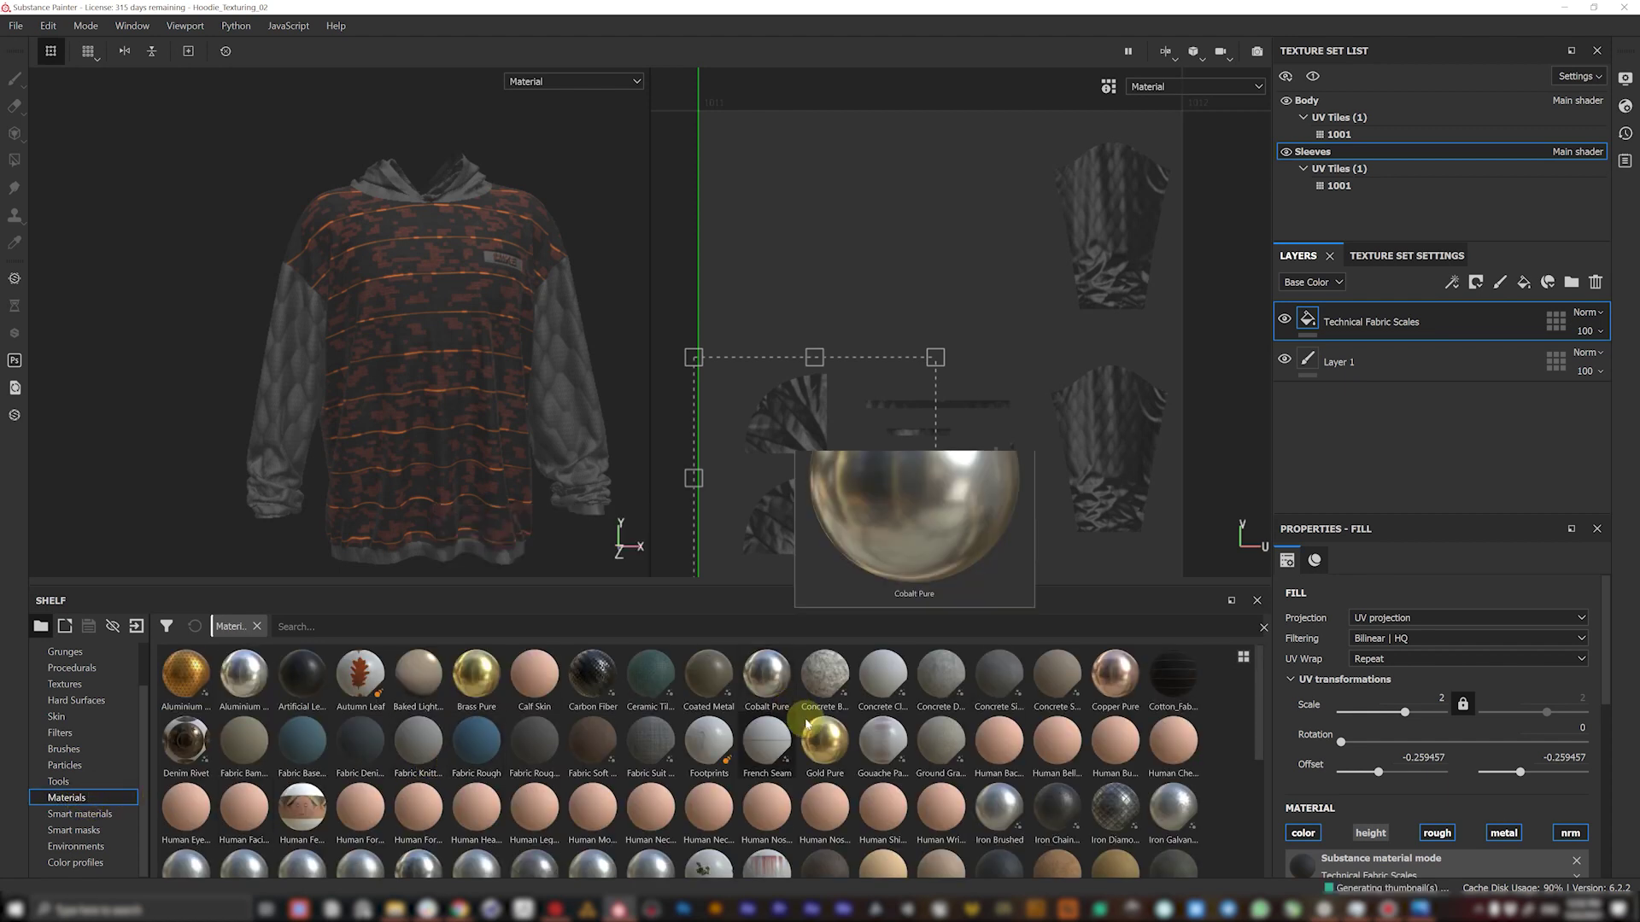
pyautogui.moveTo(834, 740)
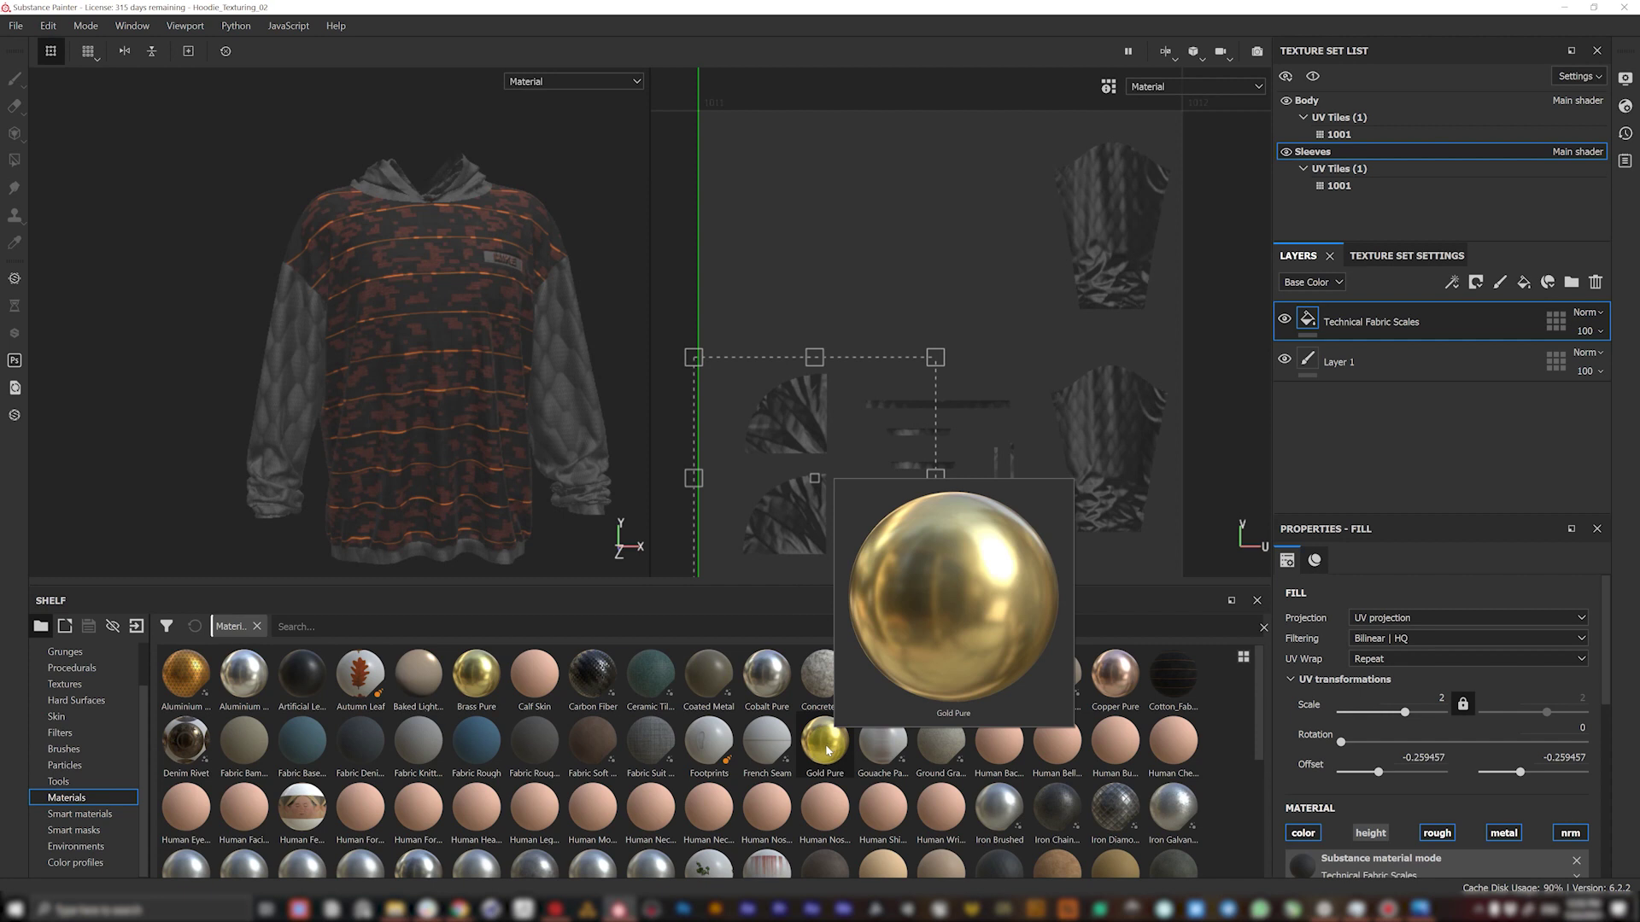
pyautogui.moveTo(828, 753); pyautogui.dragTo(549, 381)
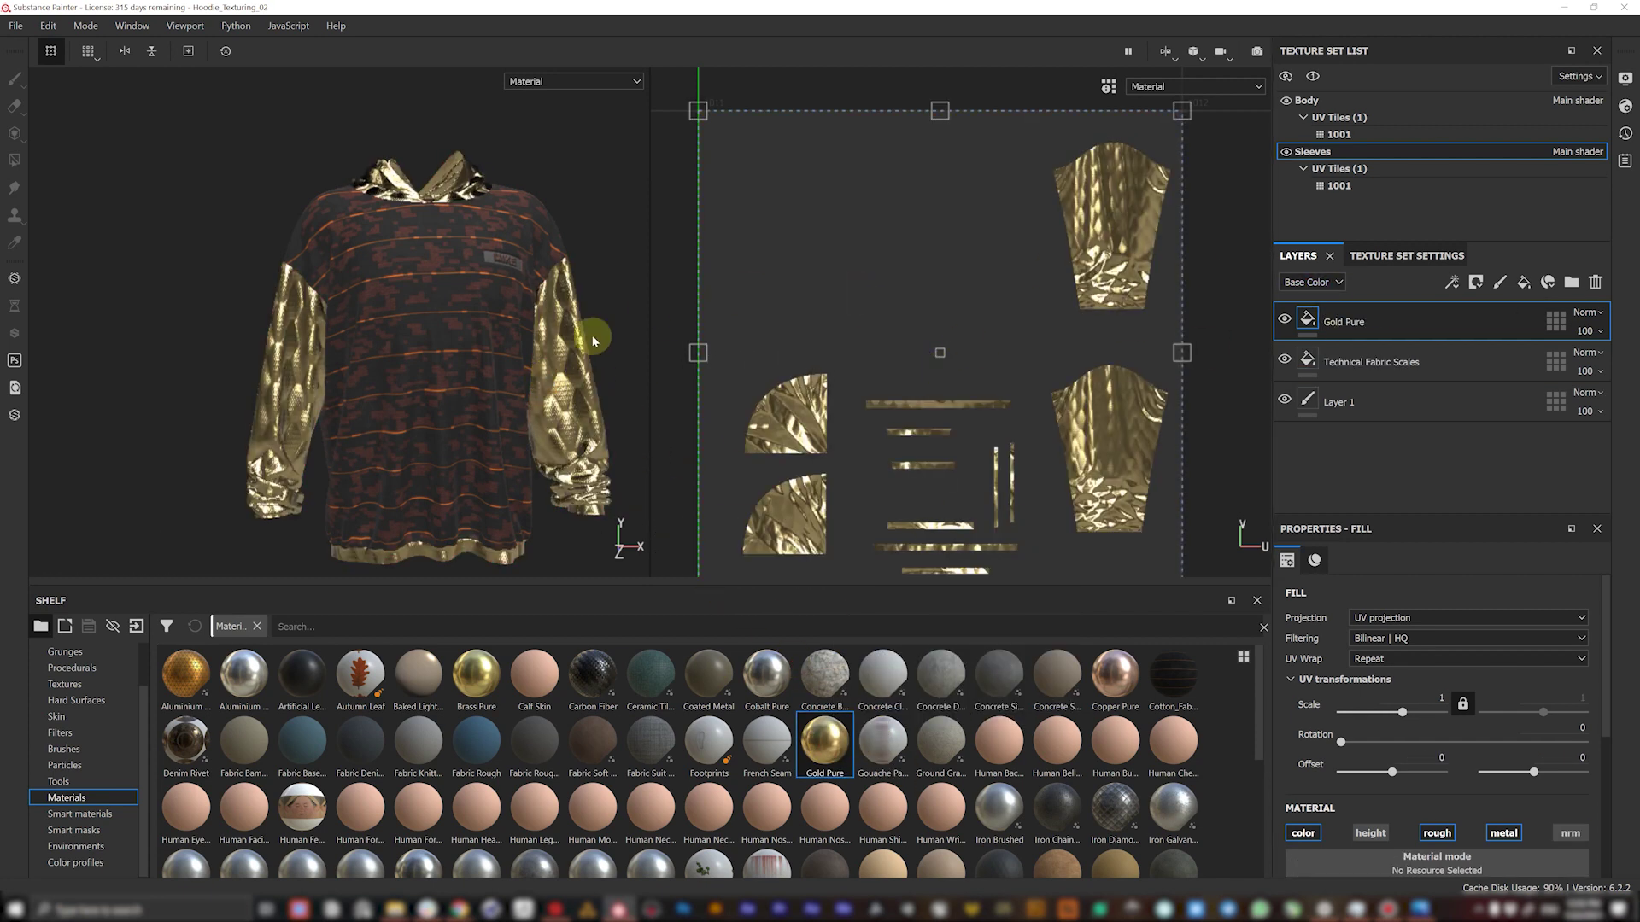
pyautogui.keyDown('alt'); pyautogui.moveTo(544, 381); pyautogui.dragTo(438, 361); pyautogui.keyUp('alt')
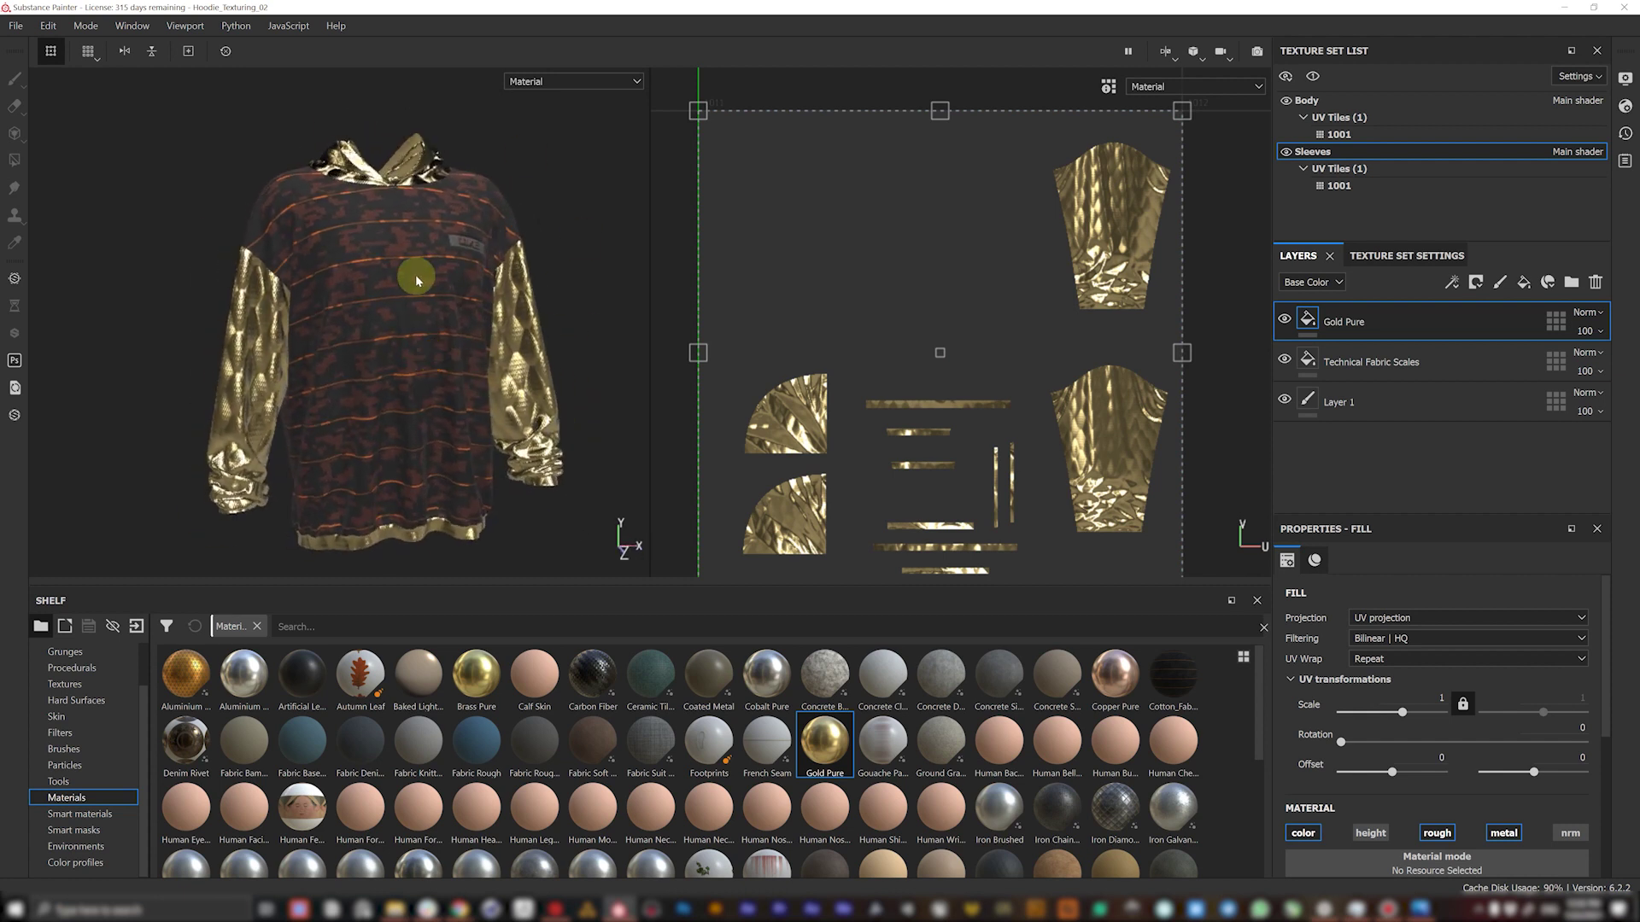
# - Add a bitmap mask to the Gold Pure layer using the Pattern_01_basecolor_02 texture from the project resources
pyautogui.scroll(2, 119, 675)
pyautogui.click(61, 668)
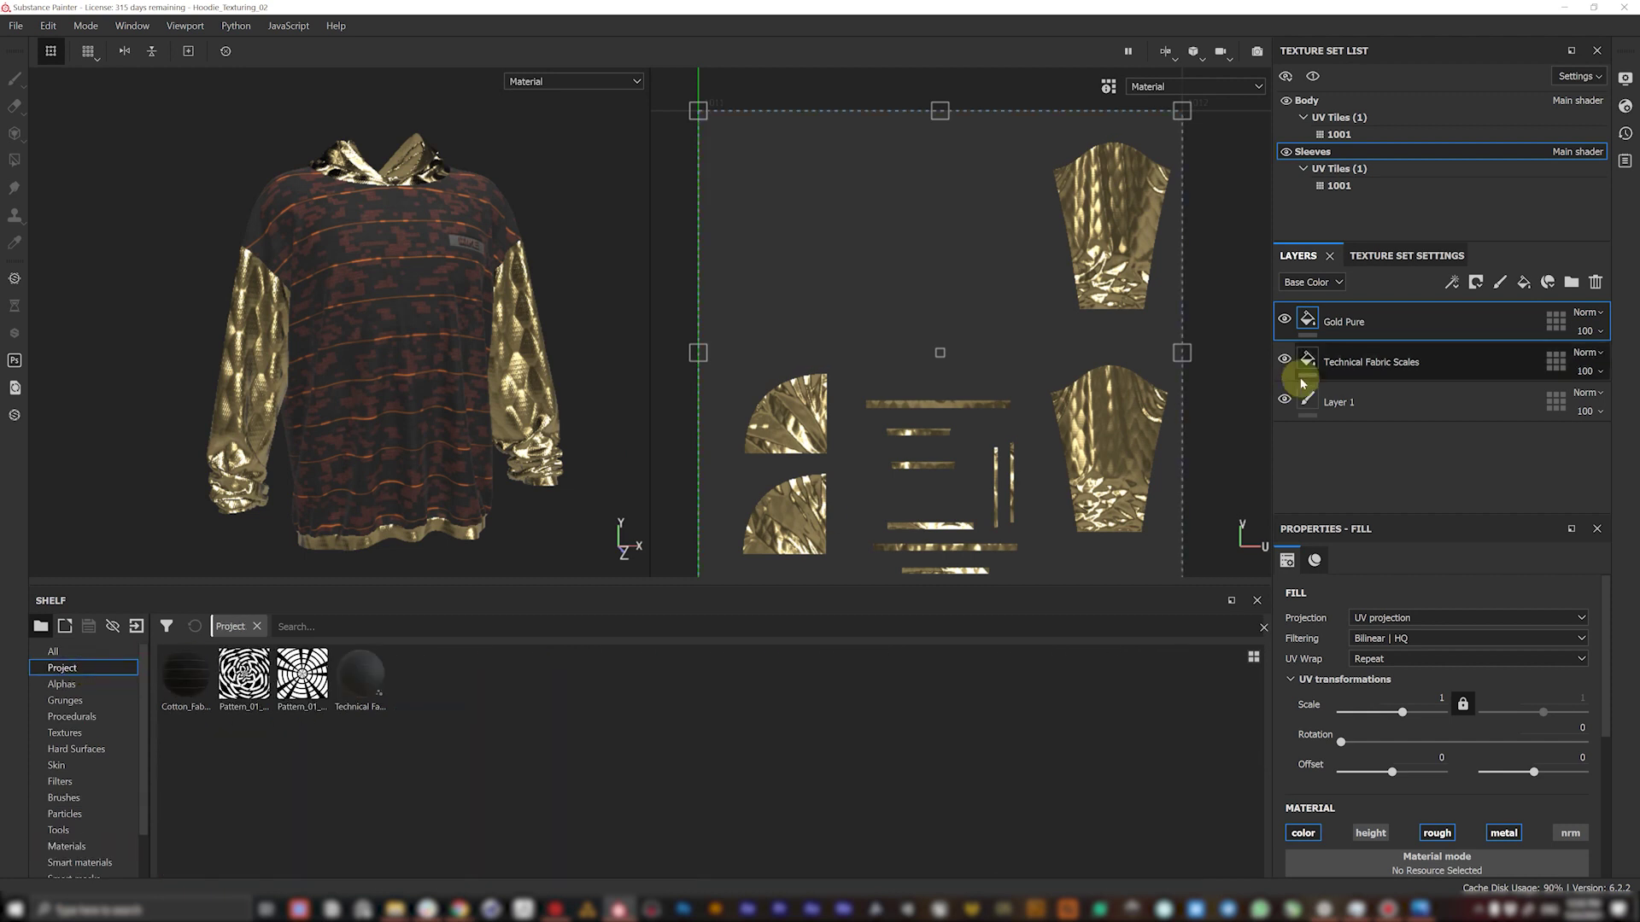
pyautogui.click(1320, 320)
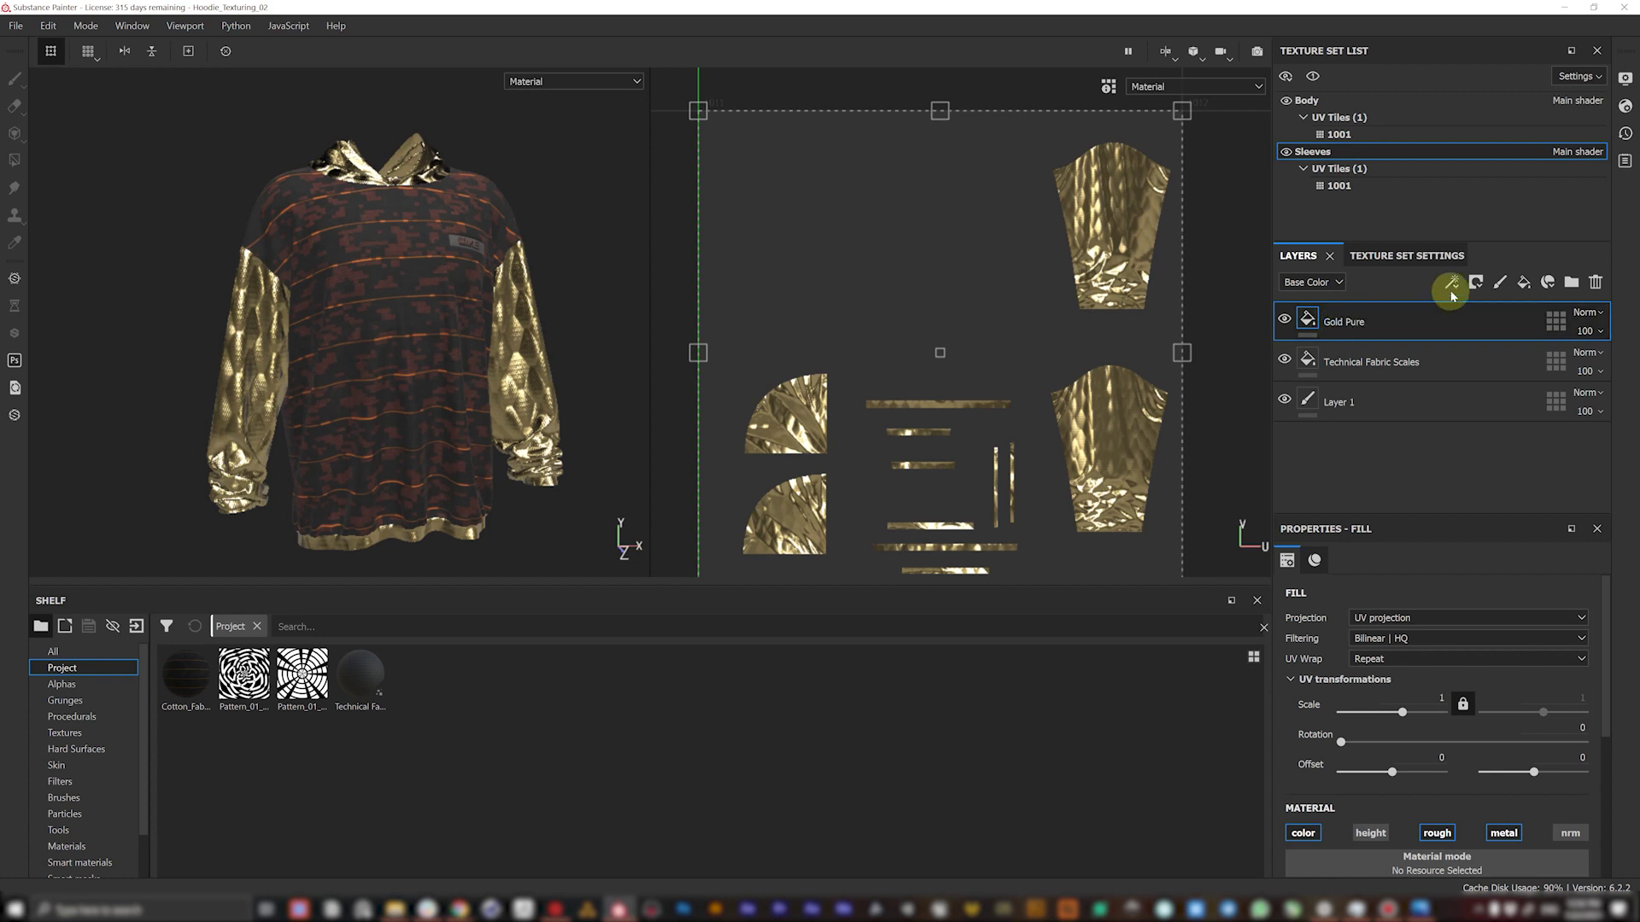
pyautogui.click(1477, 283)
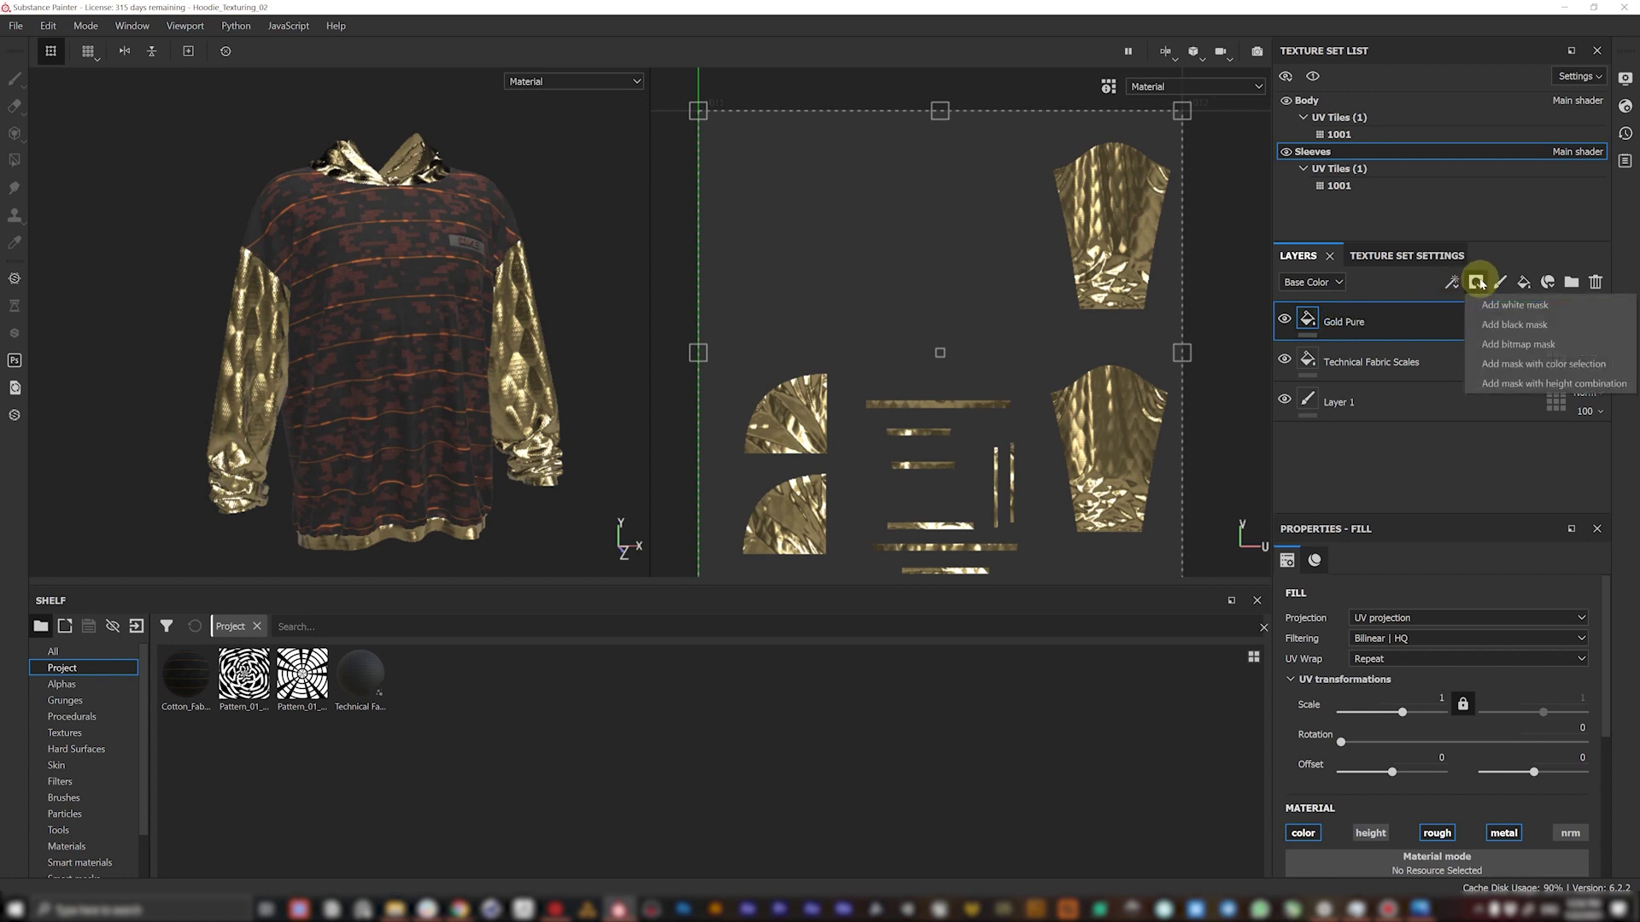
pyautogui.click(1509, 345)
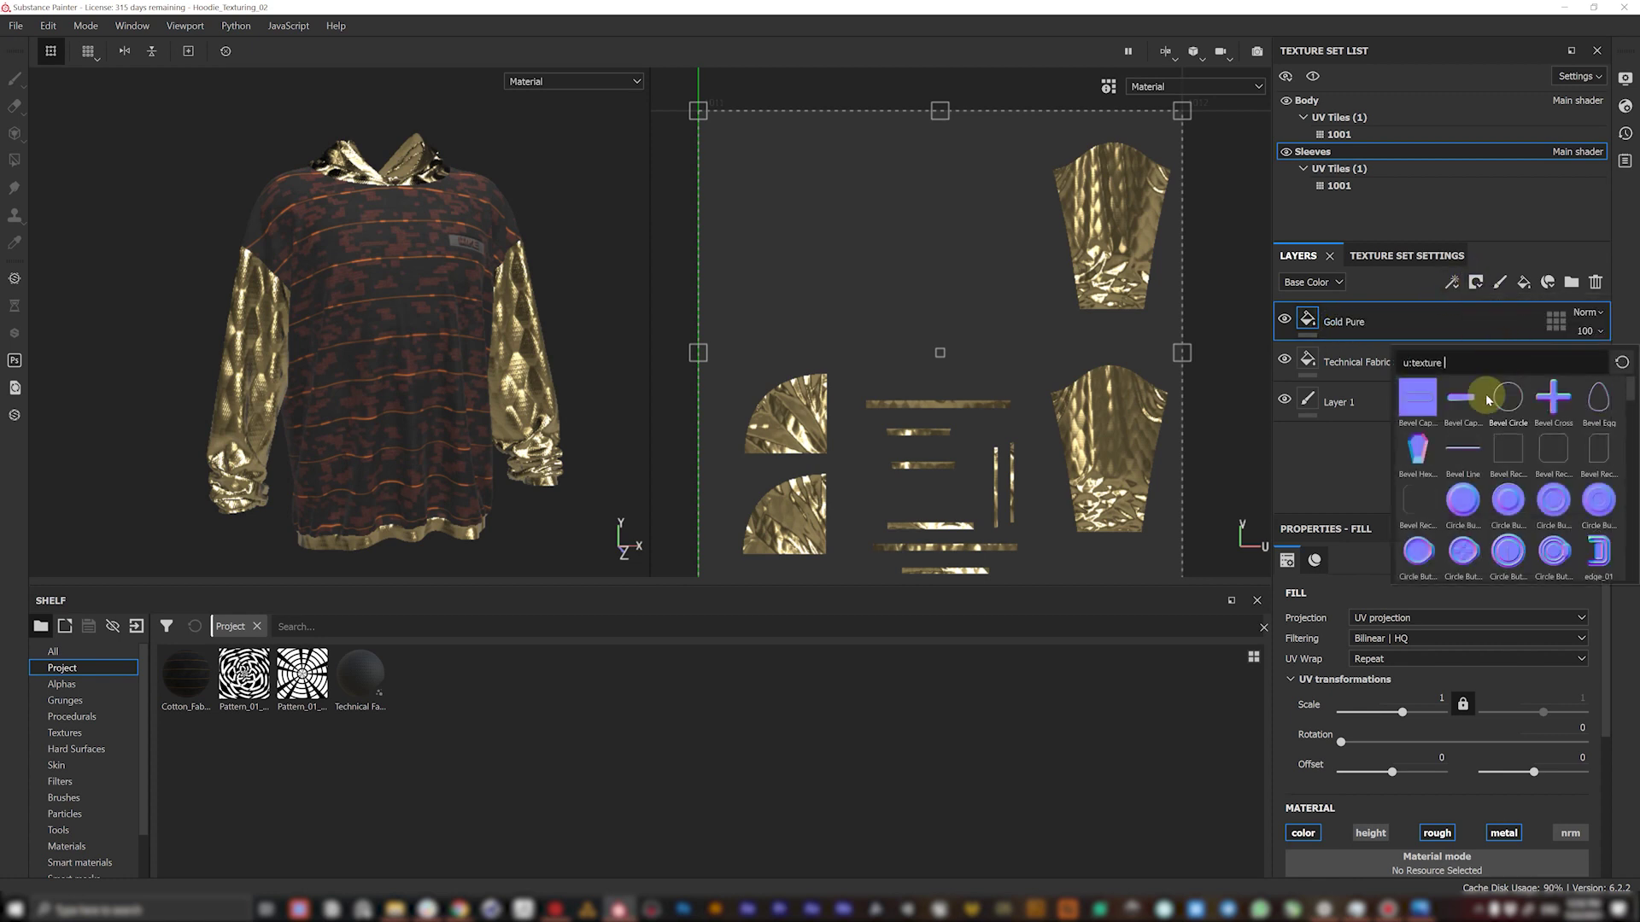
pyautogui.write('patt')
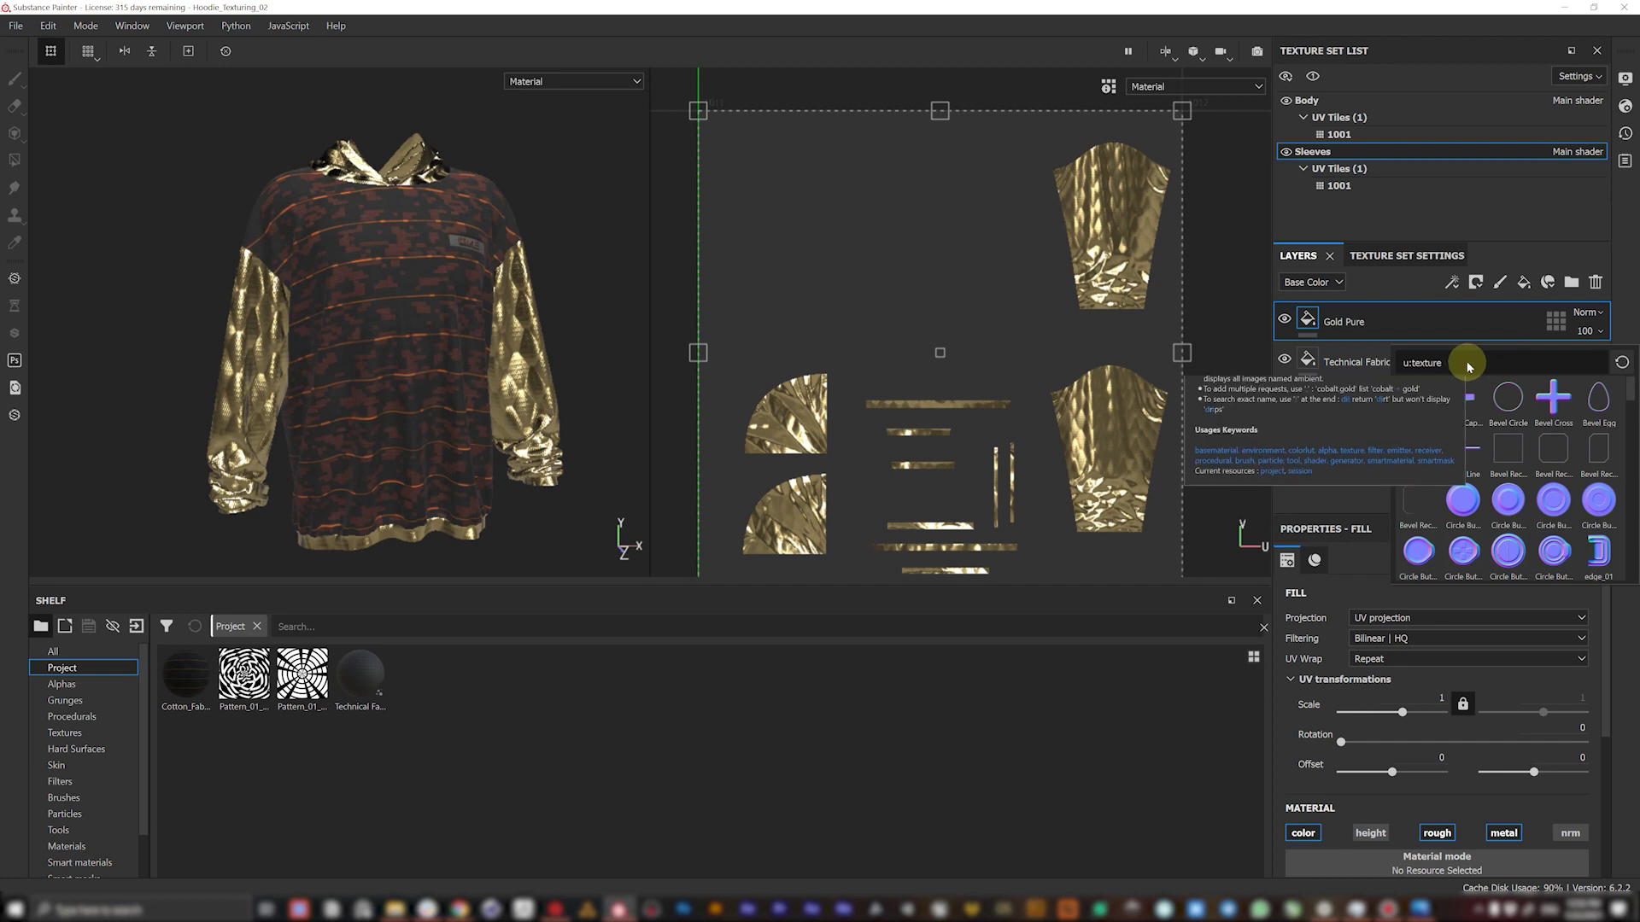
pyautogui.write('er')
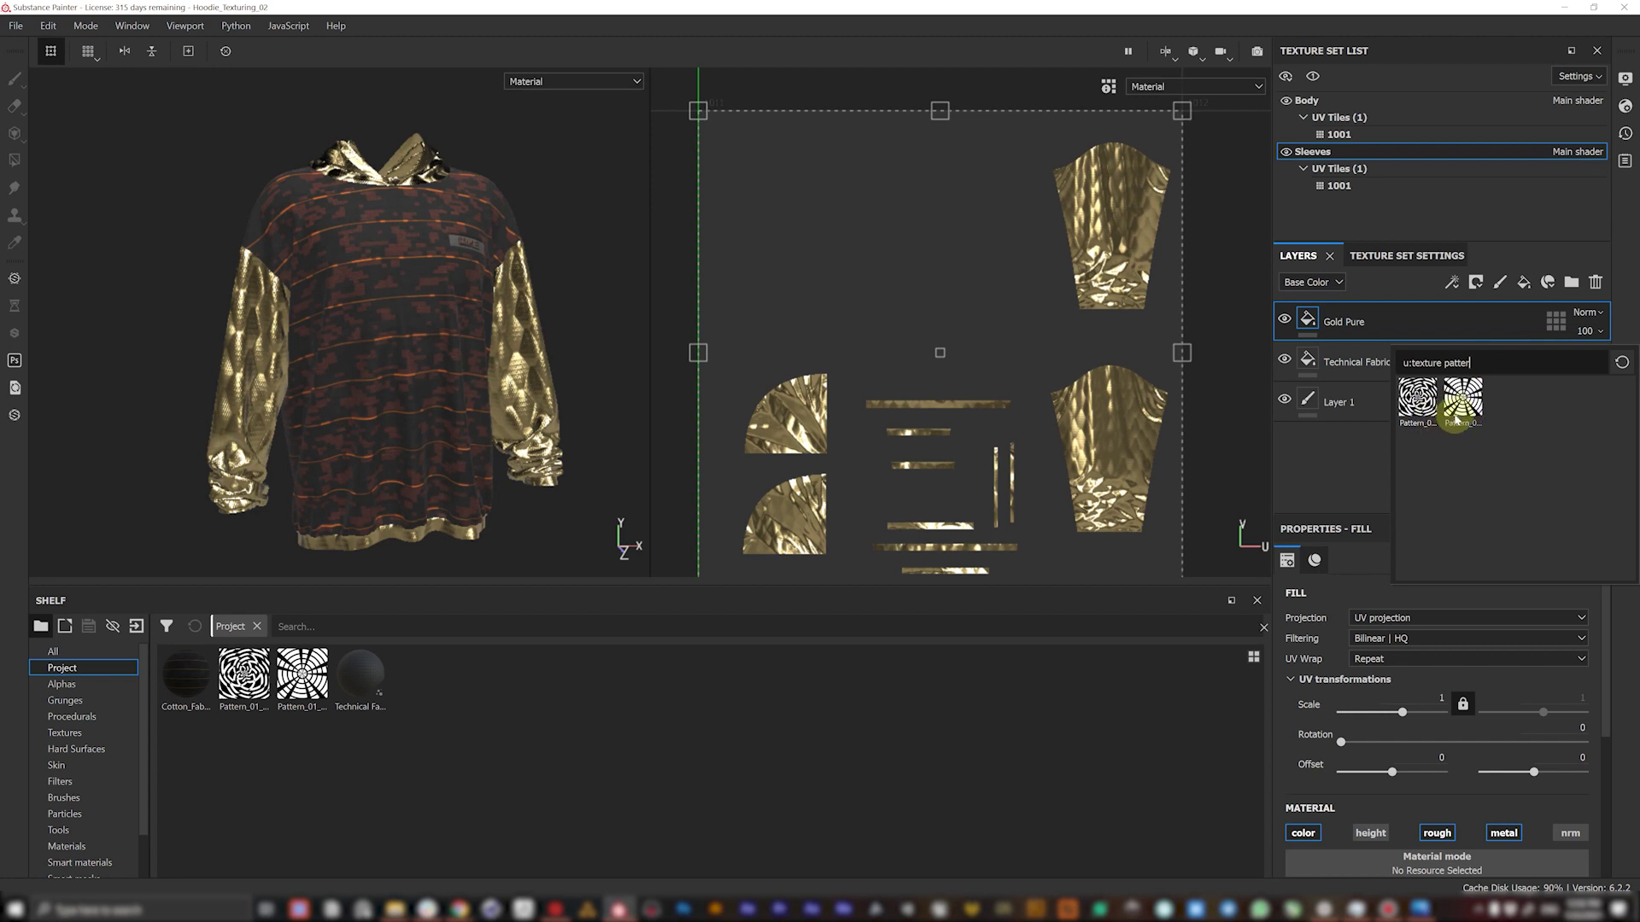
pyautogui.click(1466, 400)
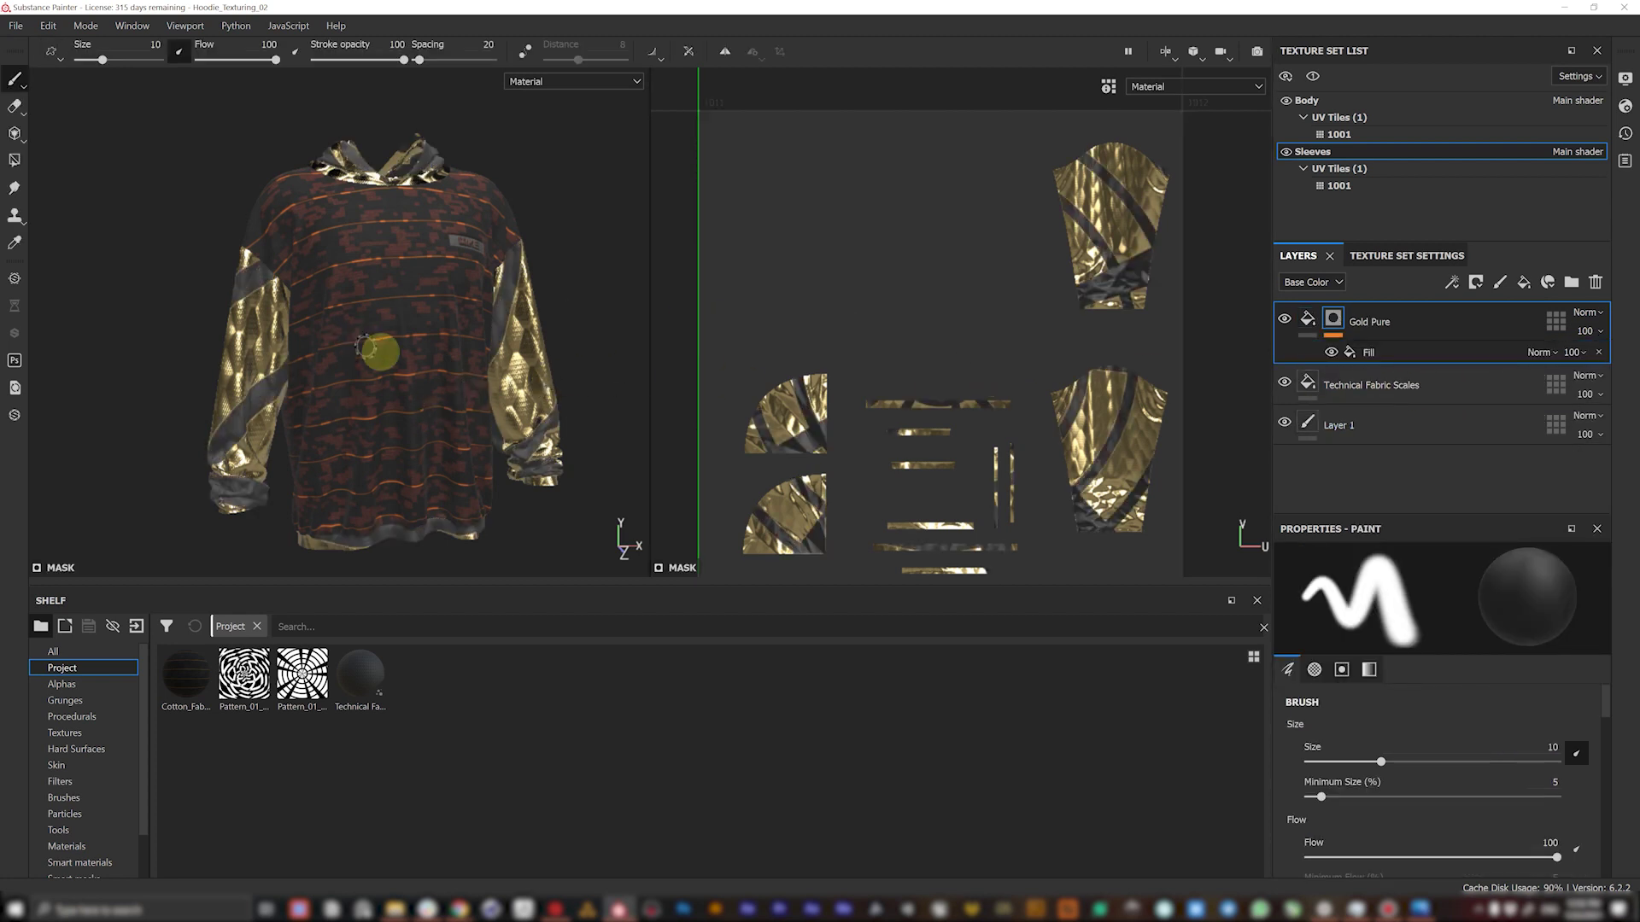
# - Shrink the mask fill's pattern projection to a UV Scale of about 1.96 and offset it to about -0.168, -0.107
pyautogui.scroll(-1, 1036, 311)
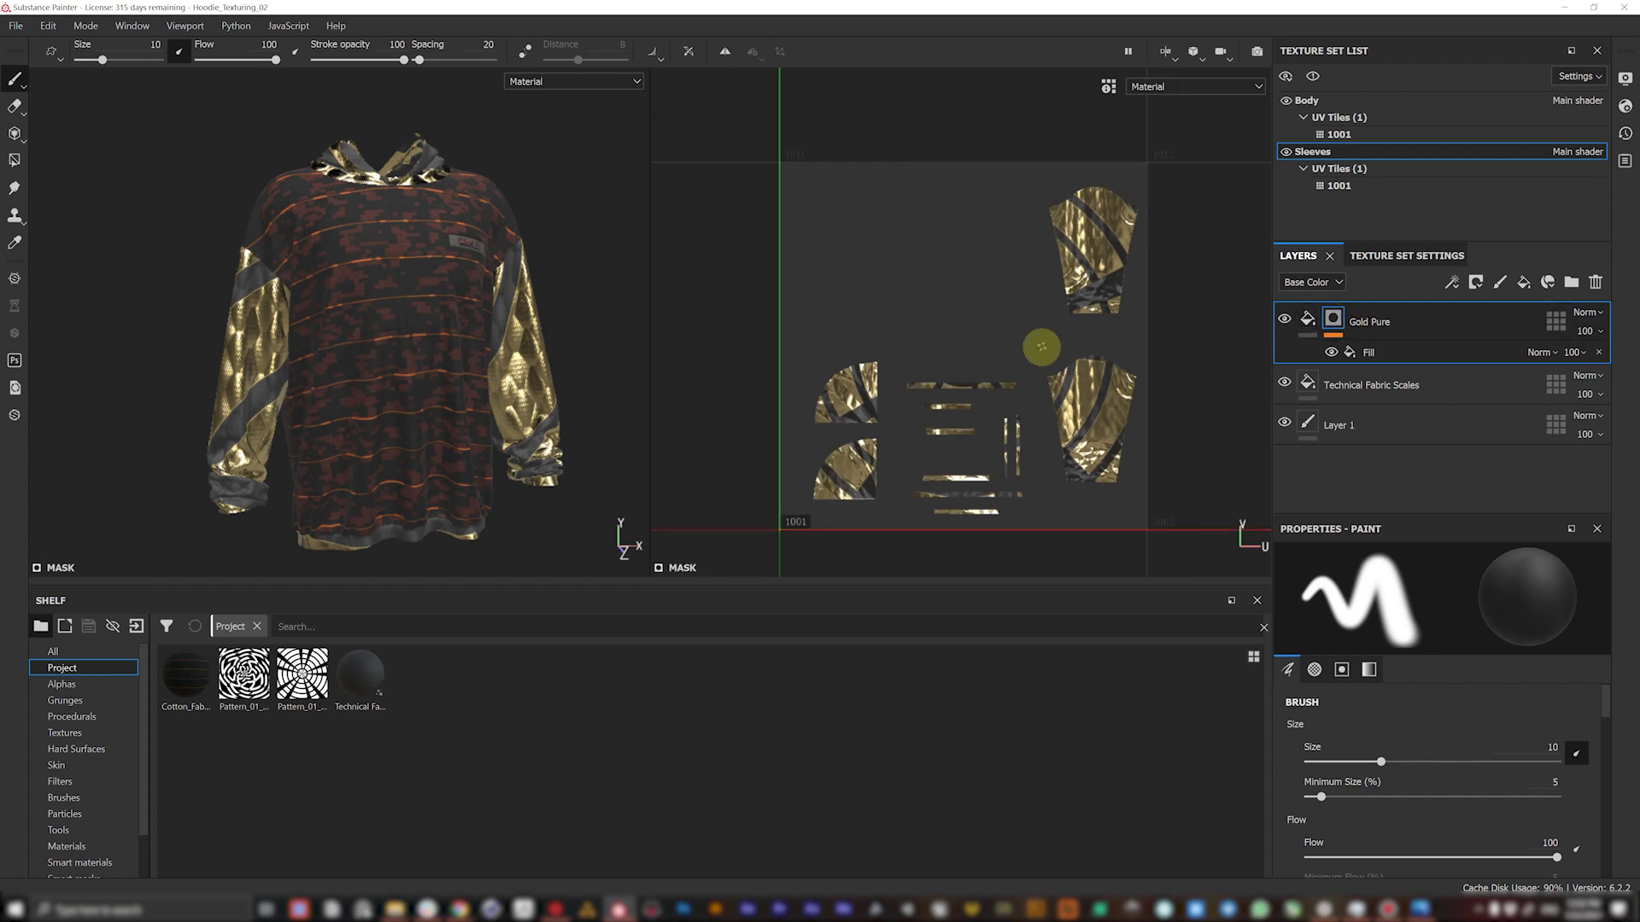
pyautogui.scroll(-2, 1040, 348)
pyautogui.moveTo(348, 411)
pyautogui.keyDown('alt'); pyautogui.mouseDown()
pyautogui.moveTo(355, 365)
pyautogui.moveTo(477, 362)
pyautogui.mouseUp(); pyautogui.keyUp('alt')
pyautogui.click(1374, 351)
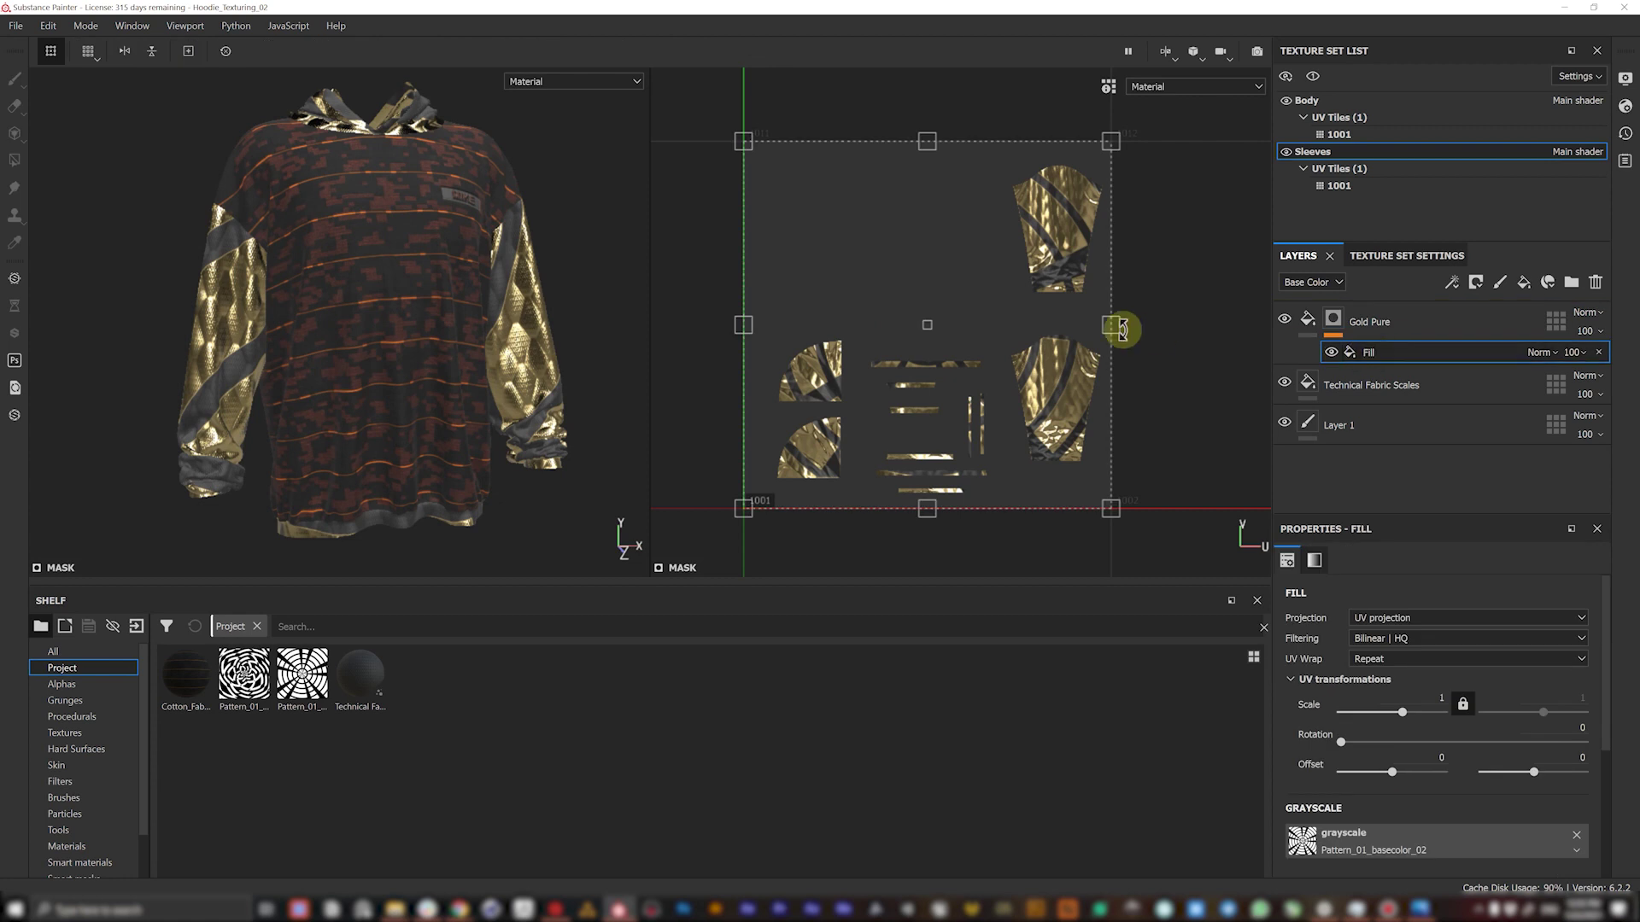
pyautogui.doubleClick(1381, 362)
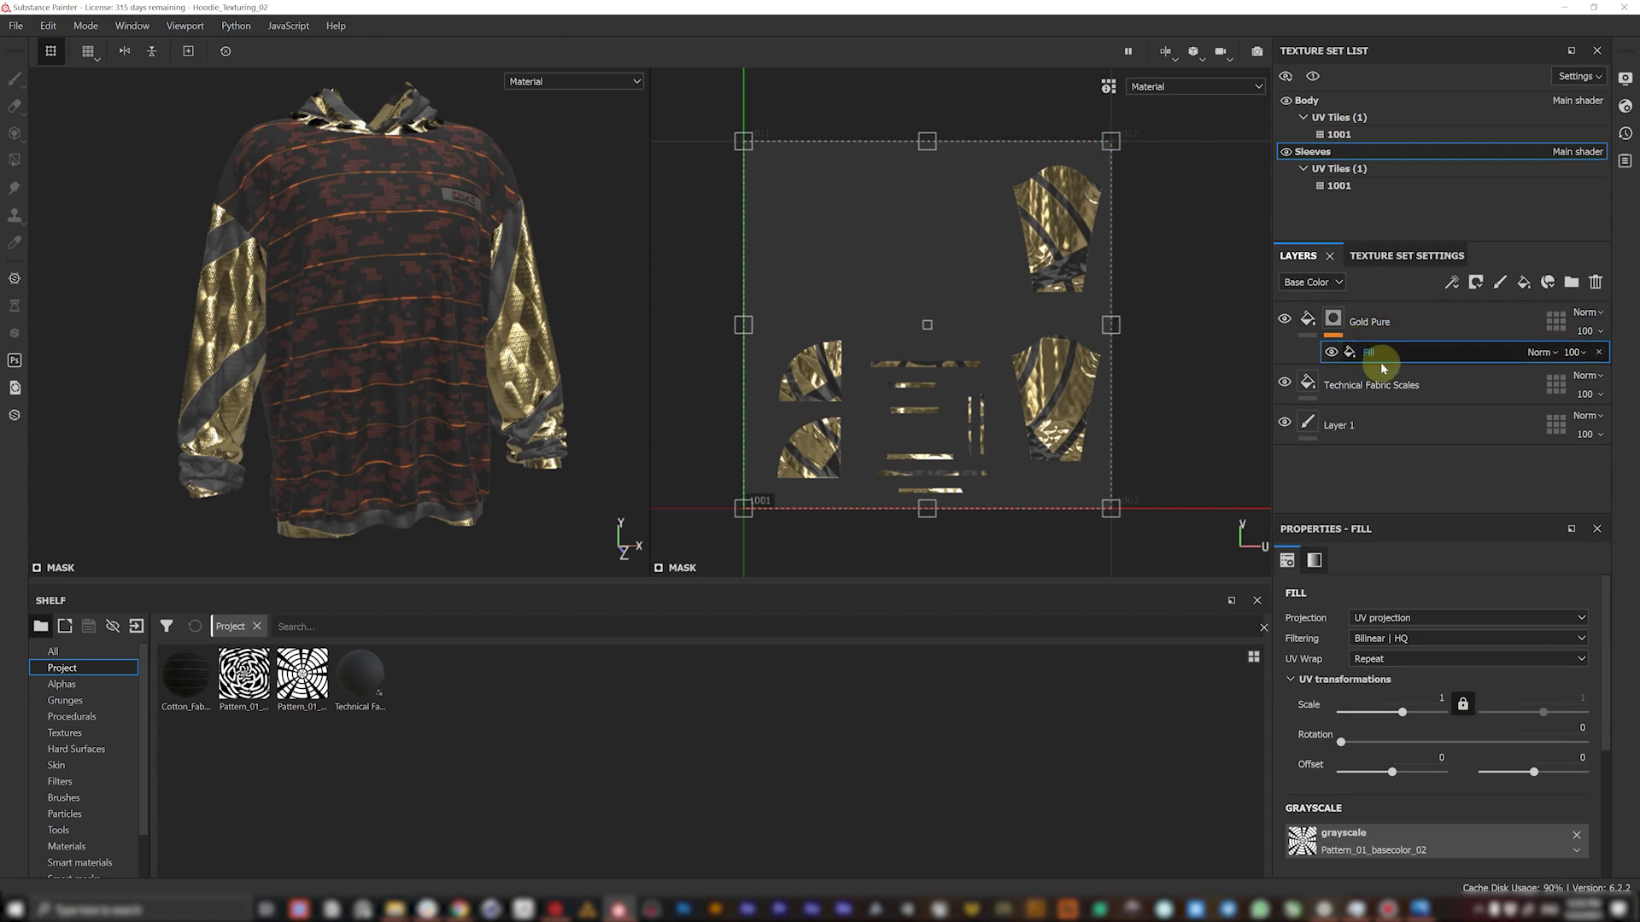
pyautogui.press('Return')
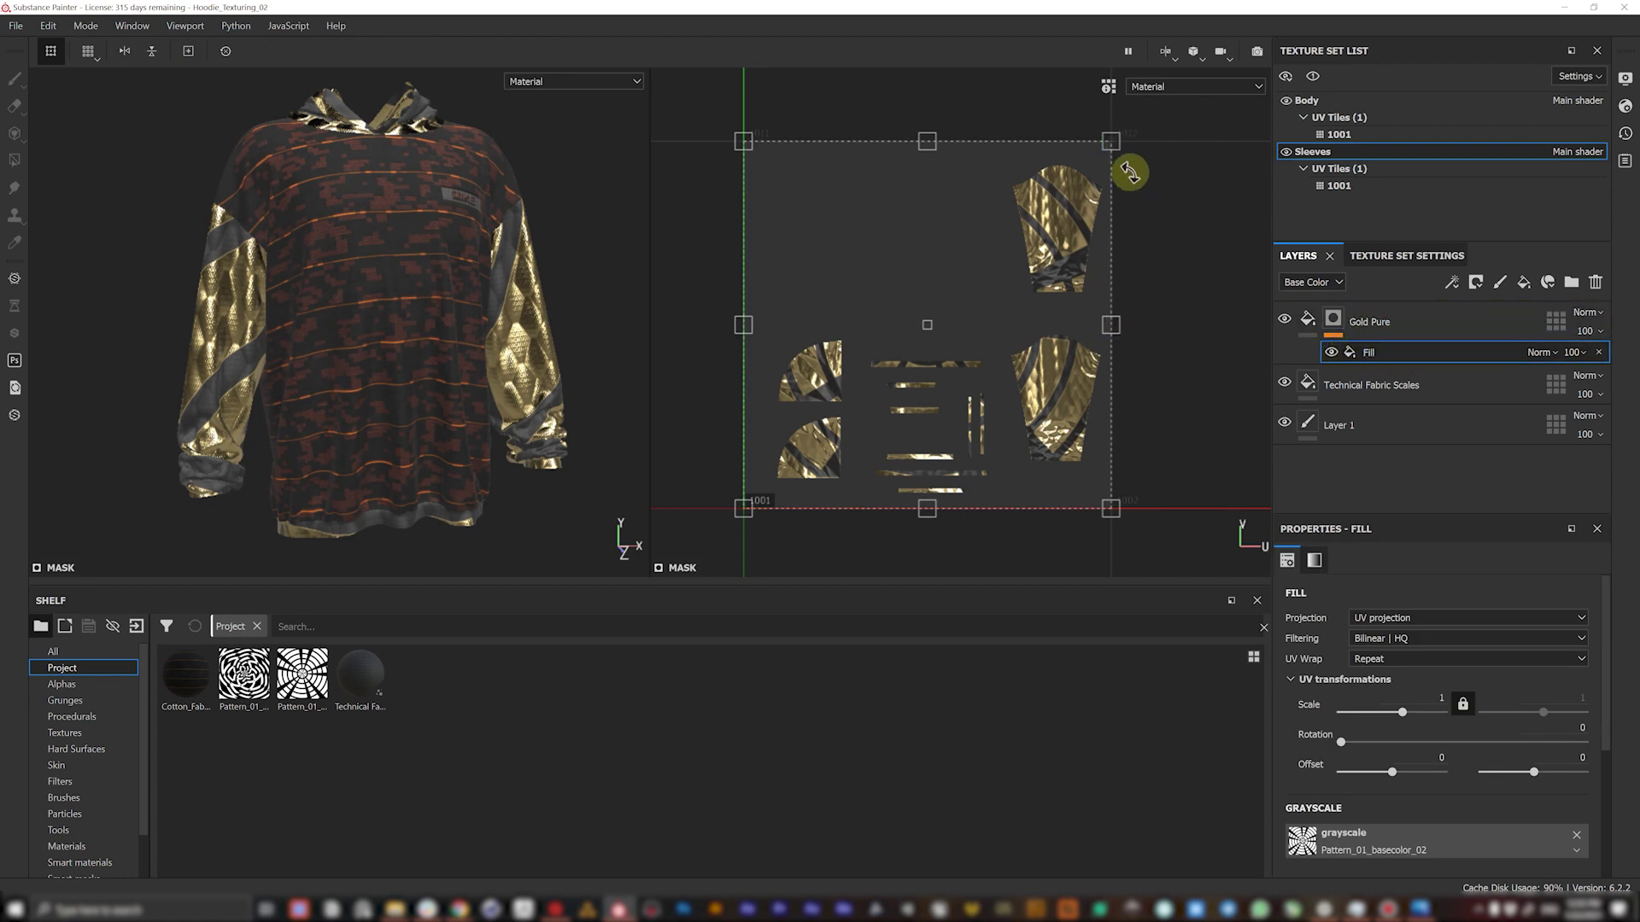
pyautogui.moveTo(1115, 143); pyautogui.dragTo(931, 315)
pyautogui.moveTo(870, 381); pyautogui.dragTo(905, 328)
pyautogui.moveTo(905, 327); pyautogui.dragTo(906, 336)
pyautogui.moveTo(965, 271)
pyautogui.mouseDown()
pyautogui.moveTo(970, 285)
pyautogui.moveTo(925, 275)
pyautogui.moveTo(963, 256)
pyautogui.moveTo(957, 298)
pyautogui.moveTo(960, 271)
pyautogui.mouseUp()
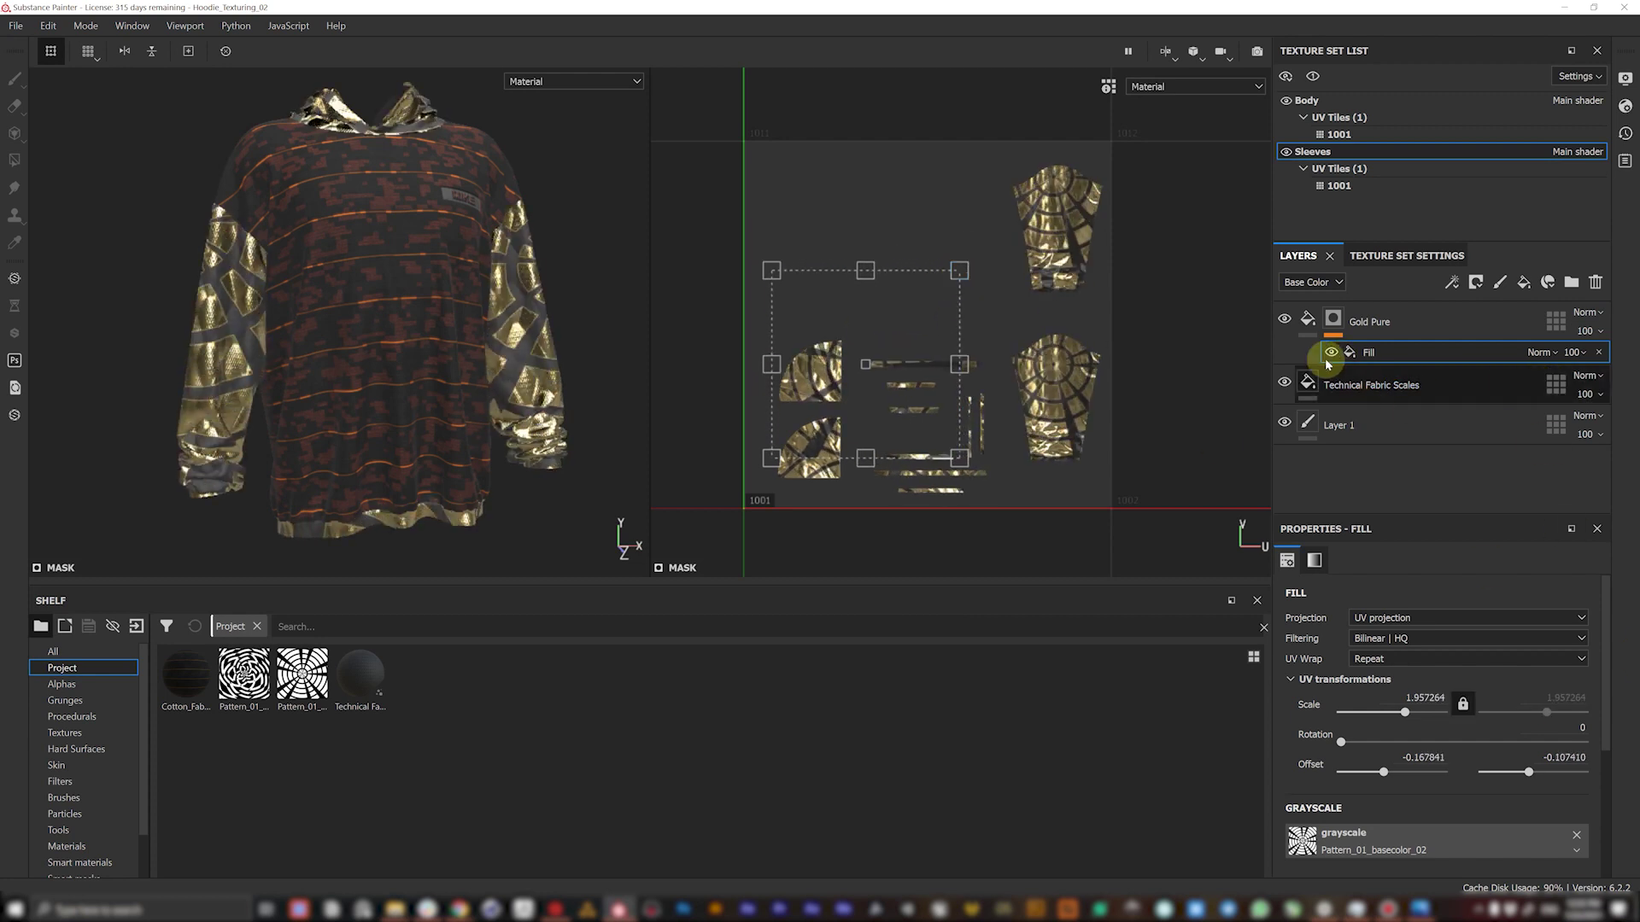
# - Replace the mask fill's grayscale texture with Pattern_01_basecolor_01
pyautogui.scroll(-1, 1606, 700)
pyautogui.click(1436, 823)
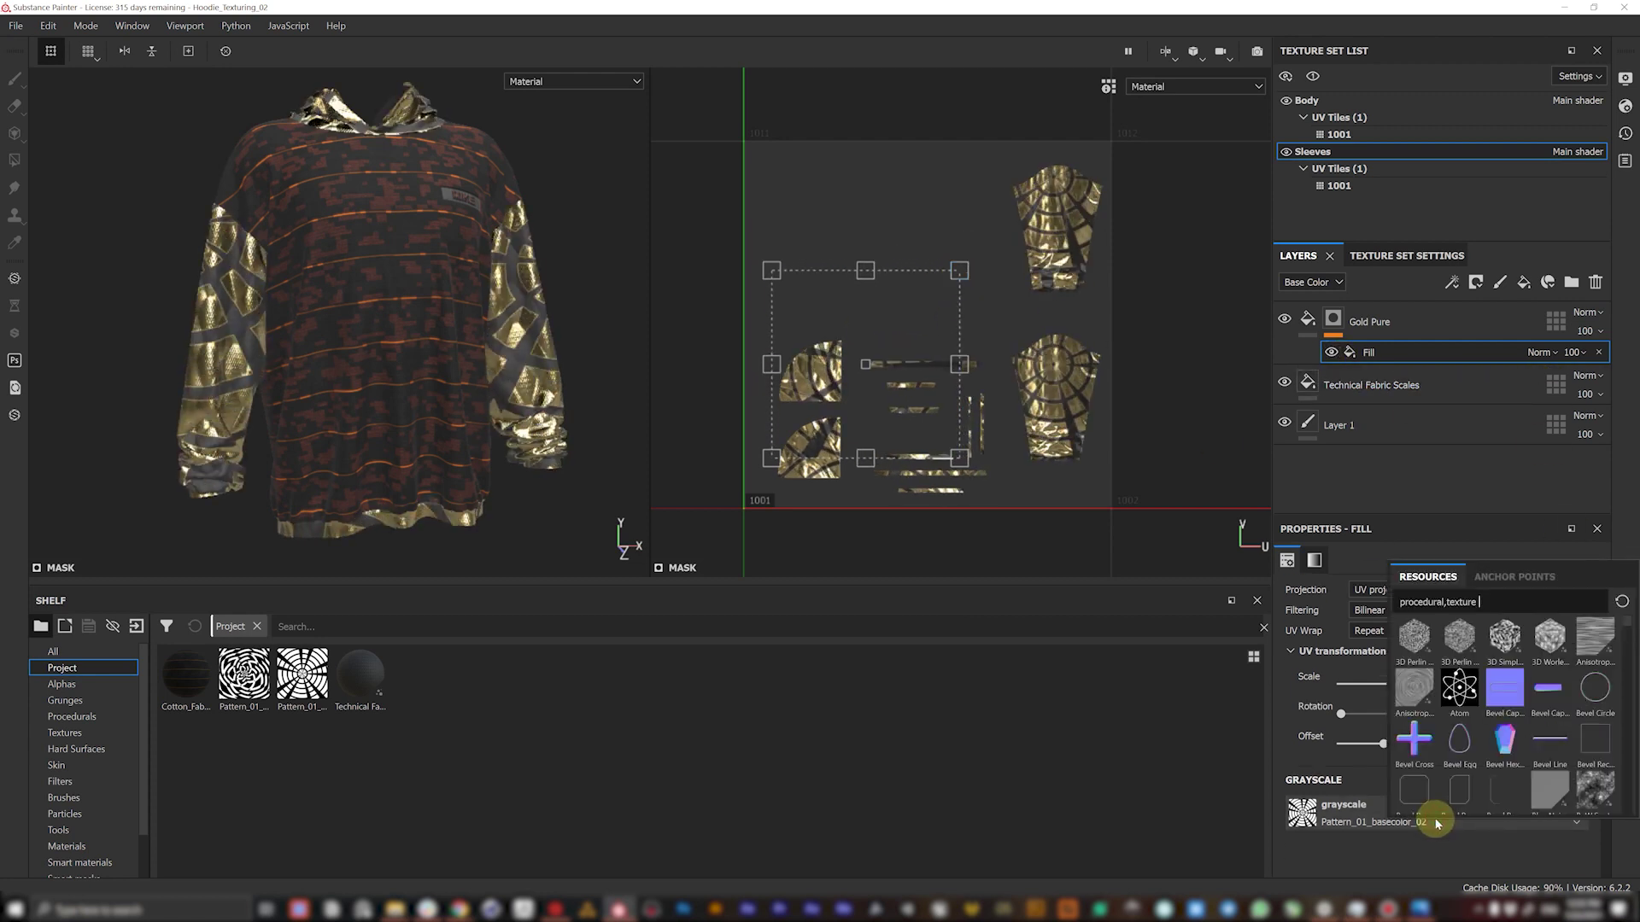
pyautogui.write('pat')
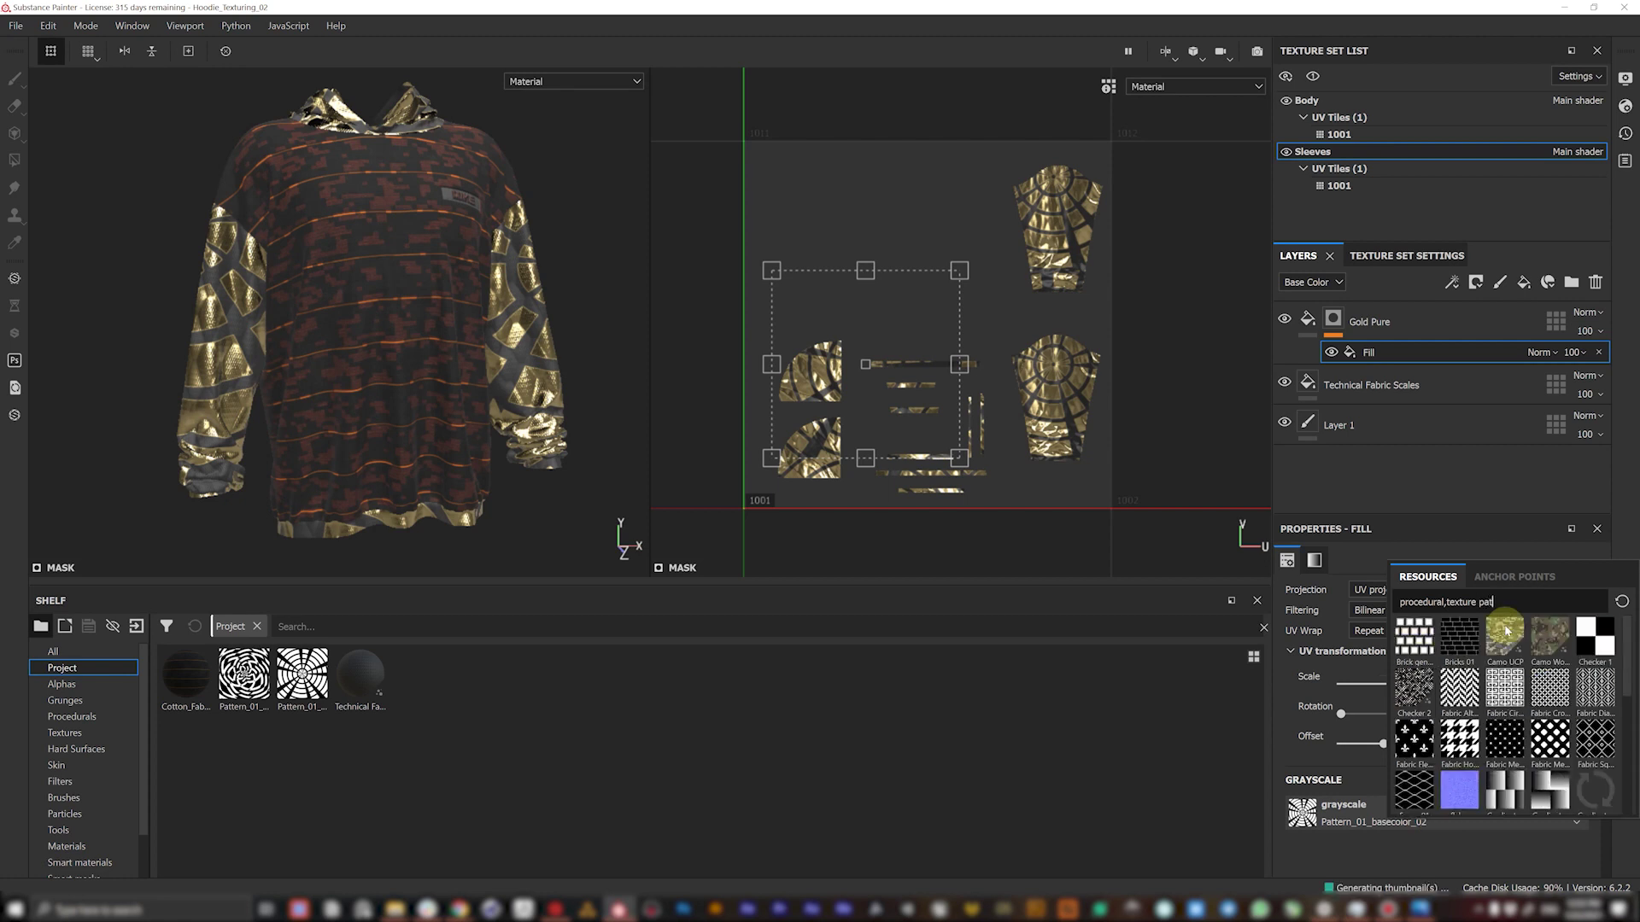
pyautogui.write('tern')
pyautogui.moveTo(1493, 632)
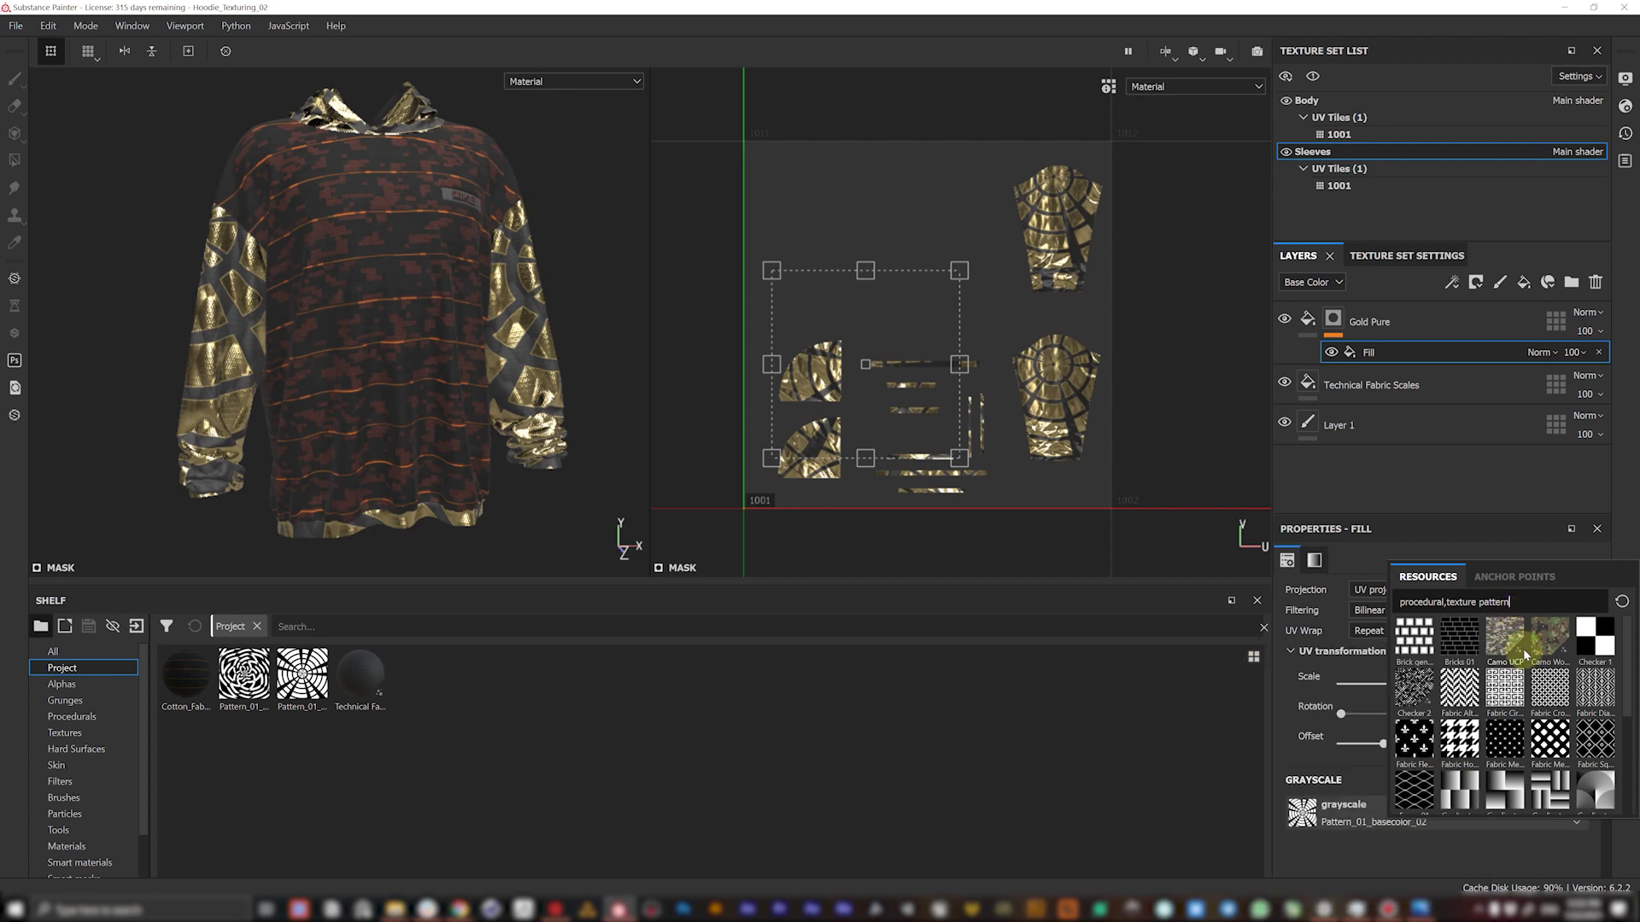
pyautogui.scroll(-4, 1525, 654)
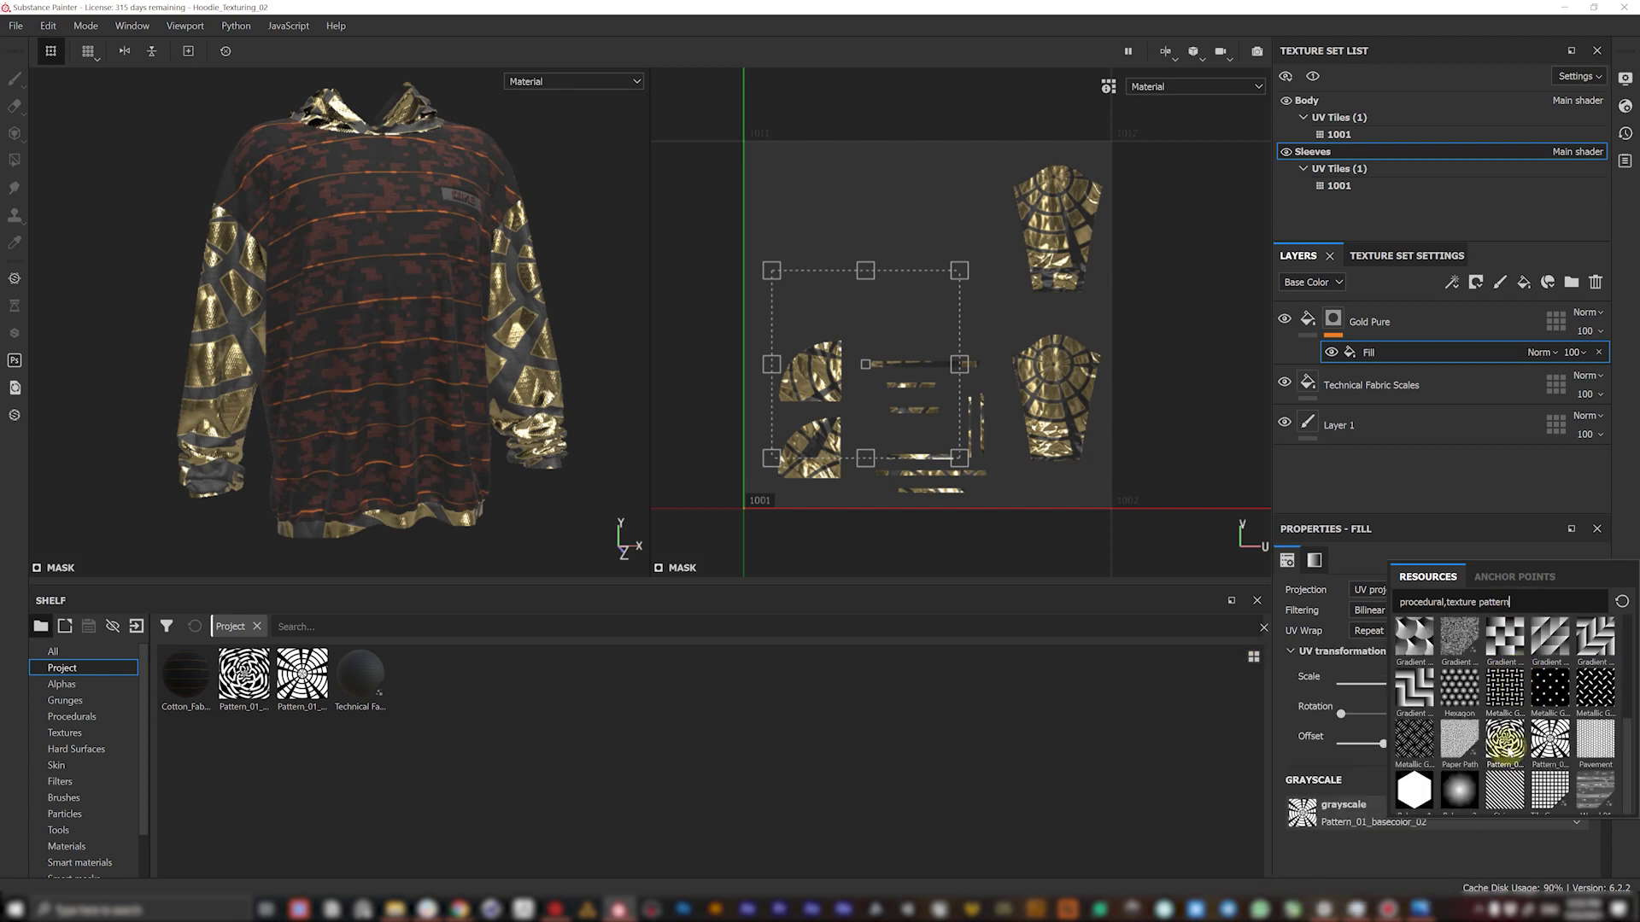
pyautogui.click(1504, 740)
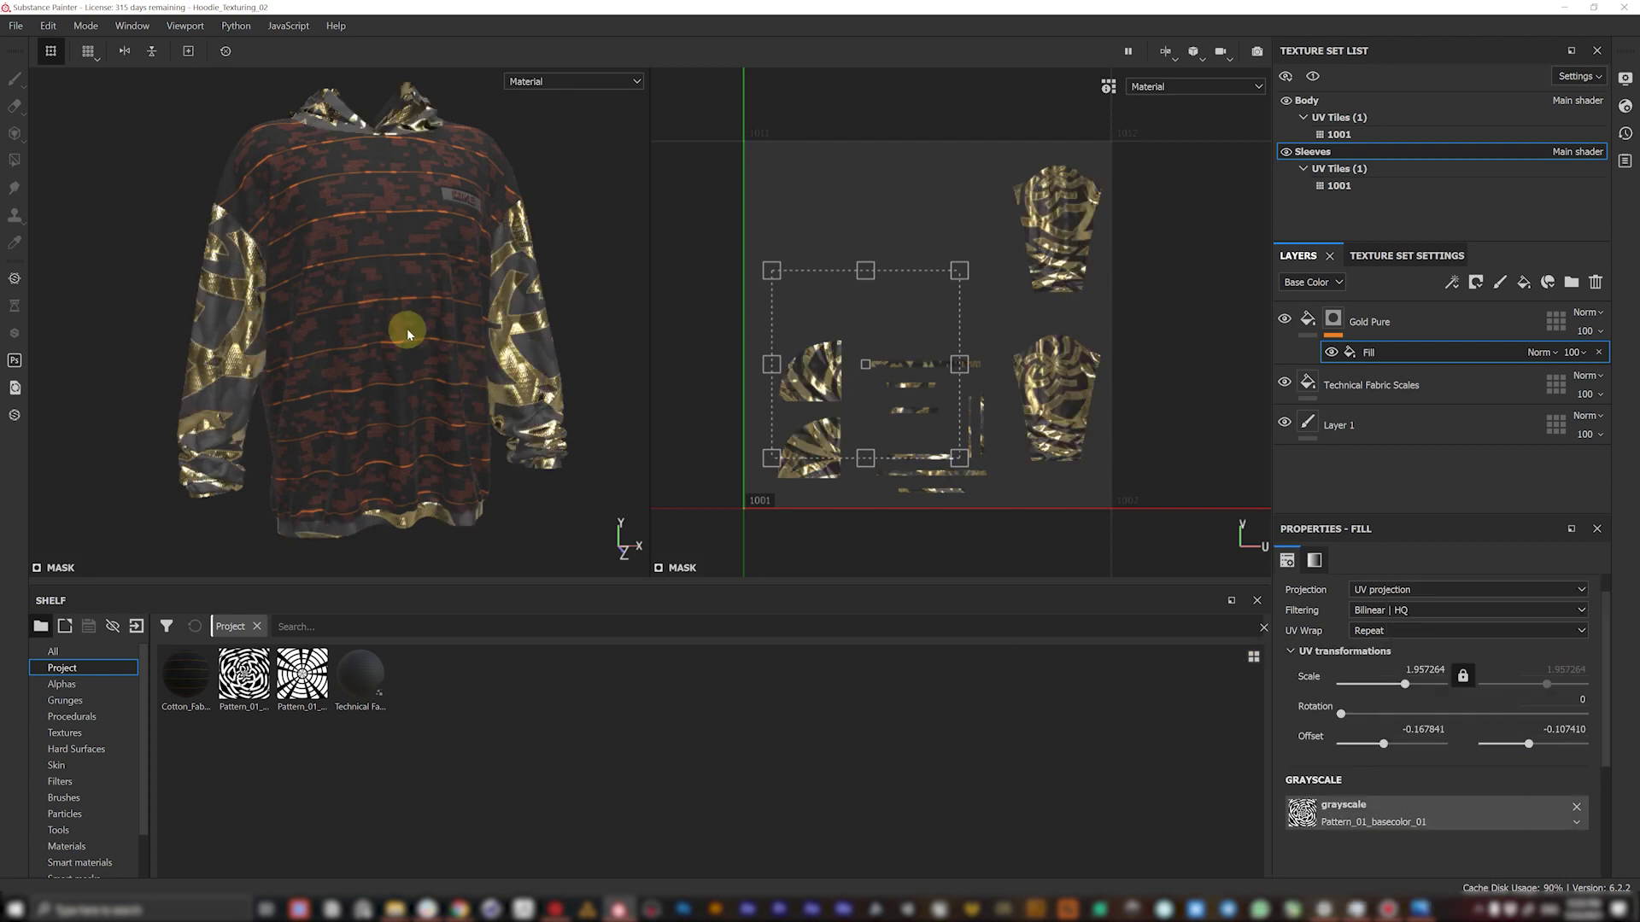
# - Adjust the new mask pattern's projection to a UV Scale of about 2.19 and an offset of about -0.176, -0.111
pyautogui.moveTo(924, 386); pyautogui.dragTo(892, 365)
pyautogui.moveTo(971, 264); pyautogui.dragTo(951, 284)
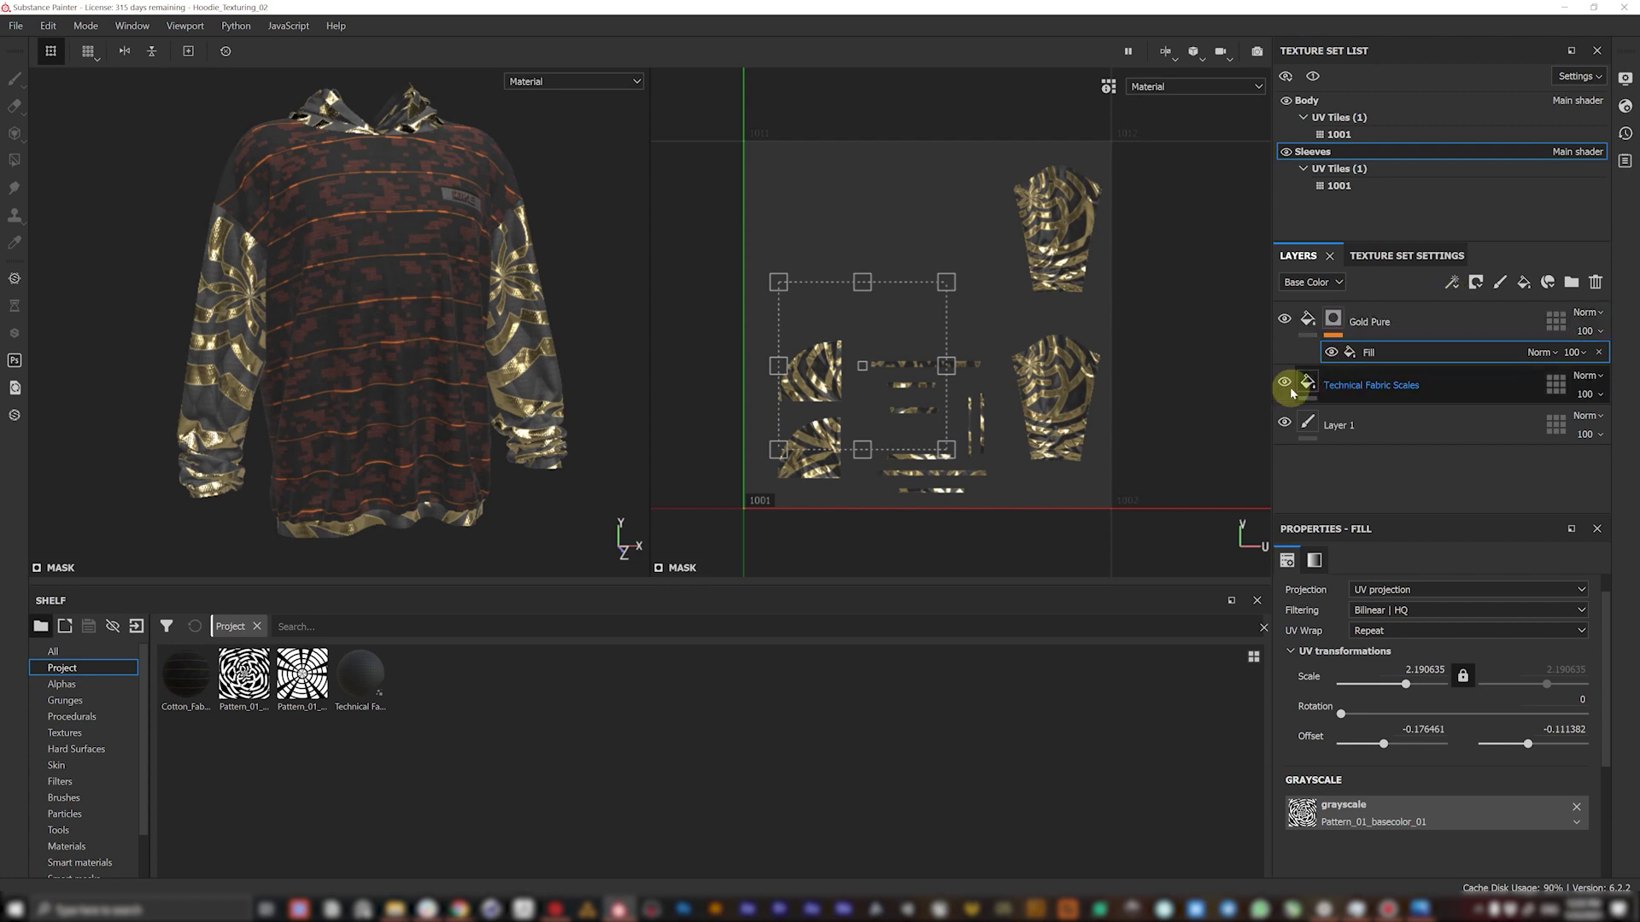
pyautogui.keyDown('alt'); pyautogui.moveTo(264, 311); pyautogui.dragTo(324, 308); pyautogui.keyUp('alt')
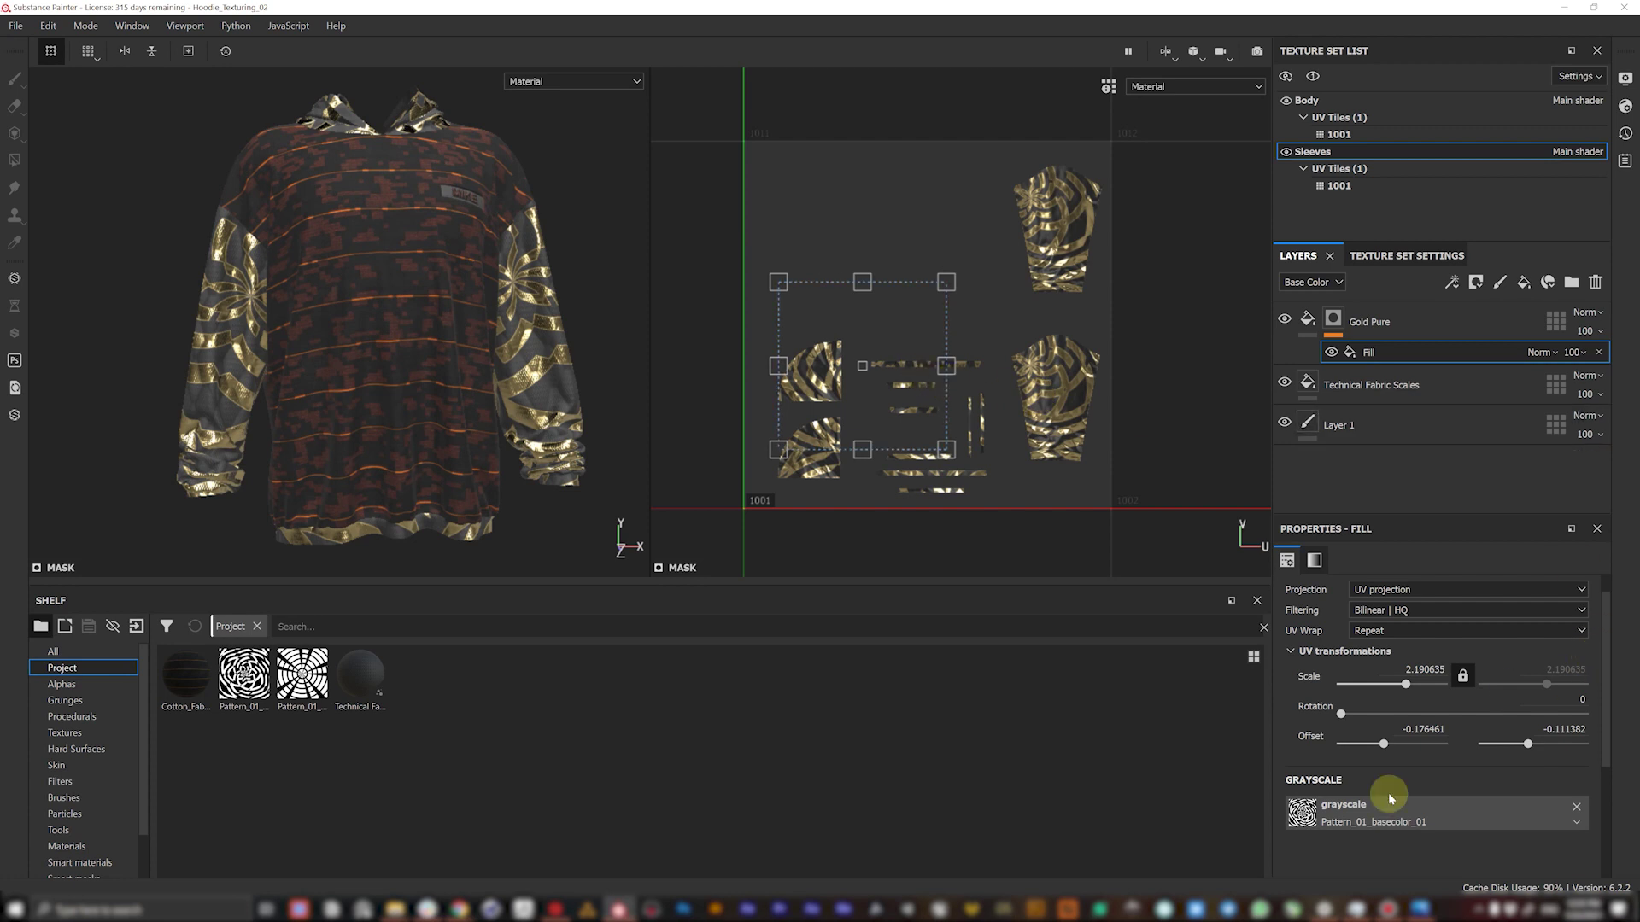
# - Recolour the Gold Pure layer's base color with a dark orange sampled from the hoodie using the color picker
pyautogui.scroll(2, 1606, 669)
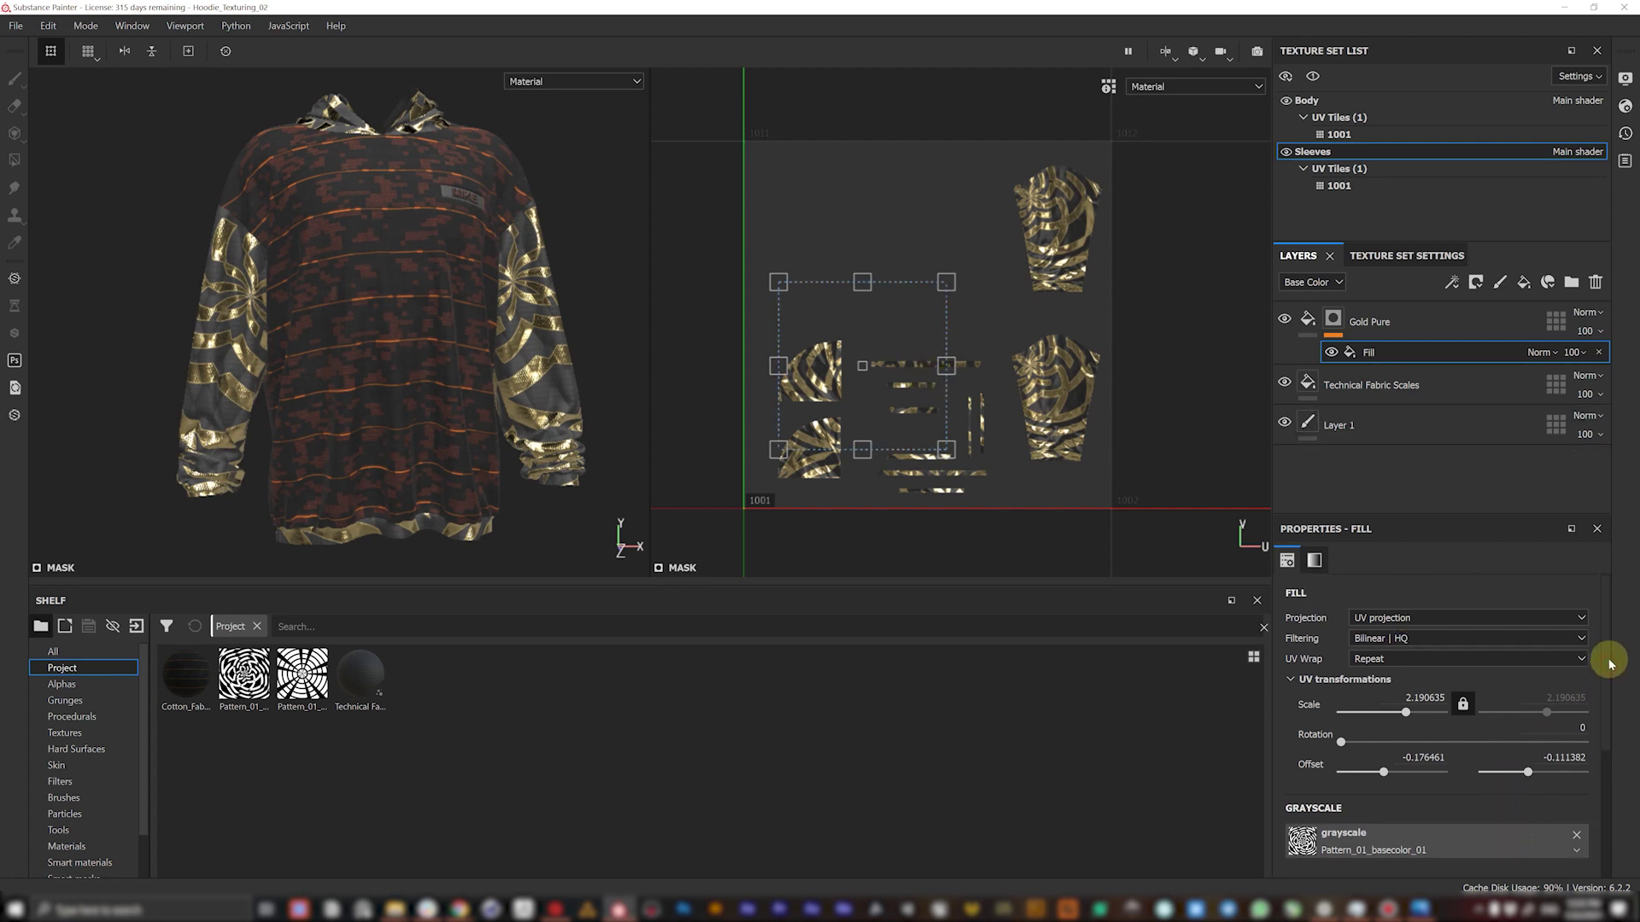
pyautogui.click(1379, 322)
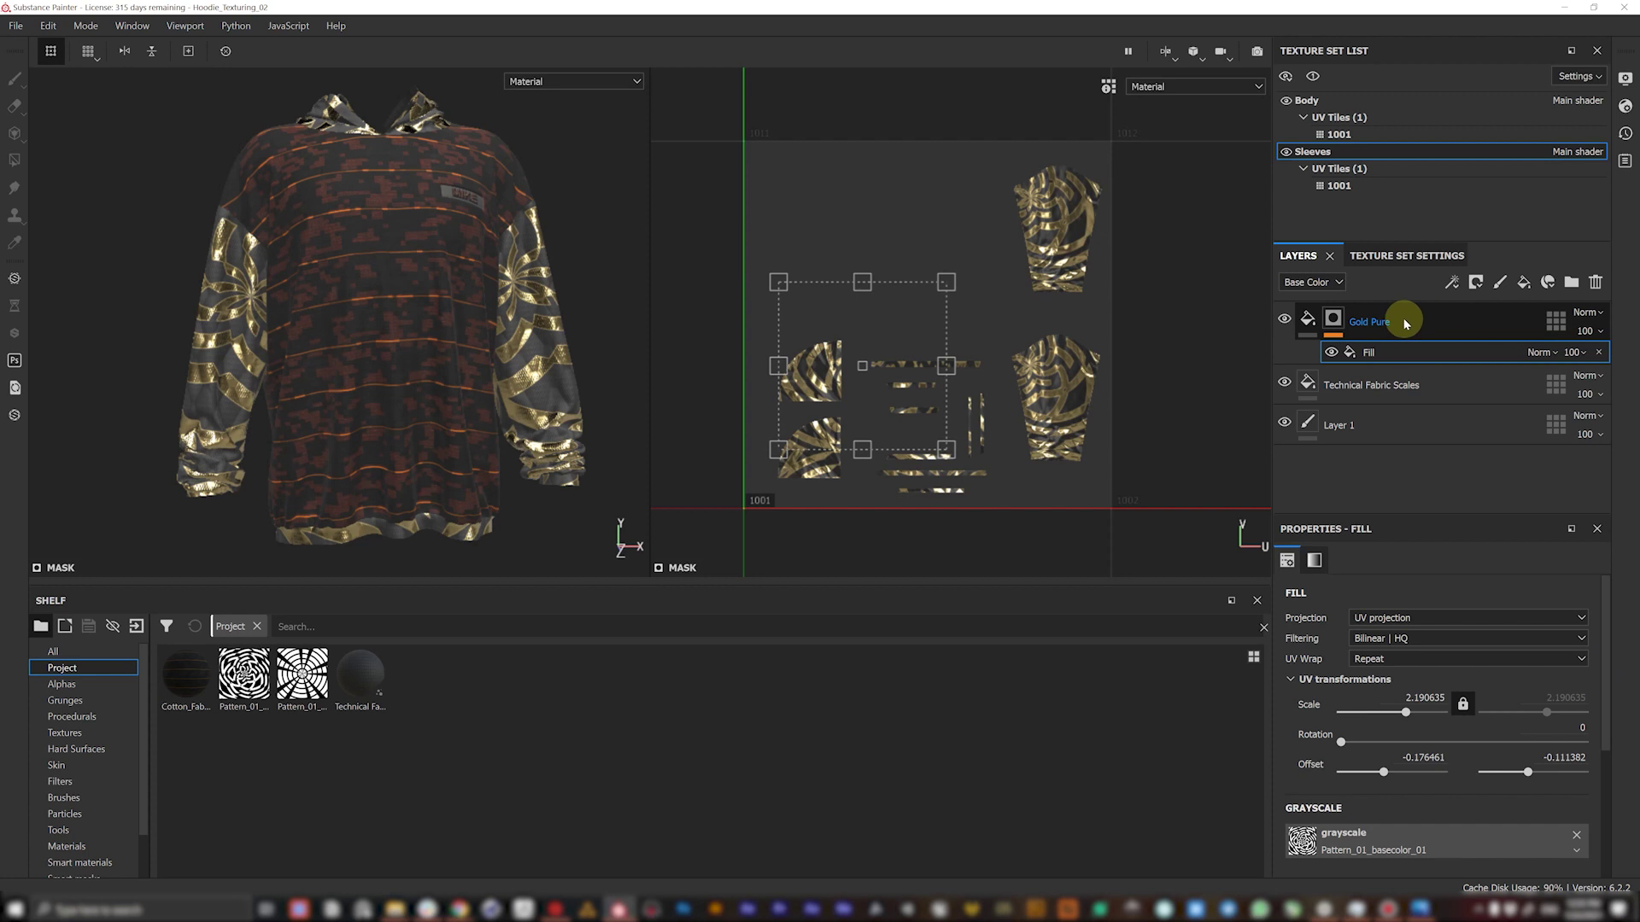
pyautogui.scroll(-5, 1602, 726)
pyautogui.scroll(5, 1620, 764)
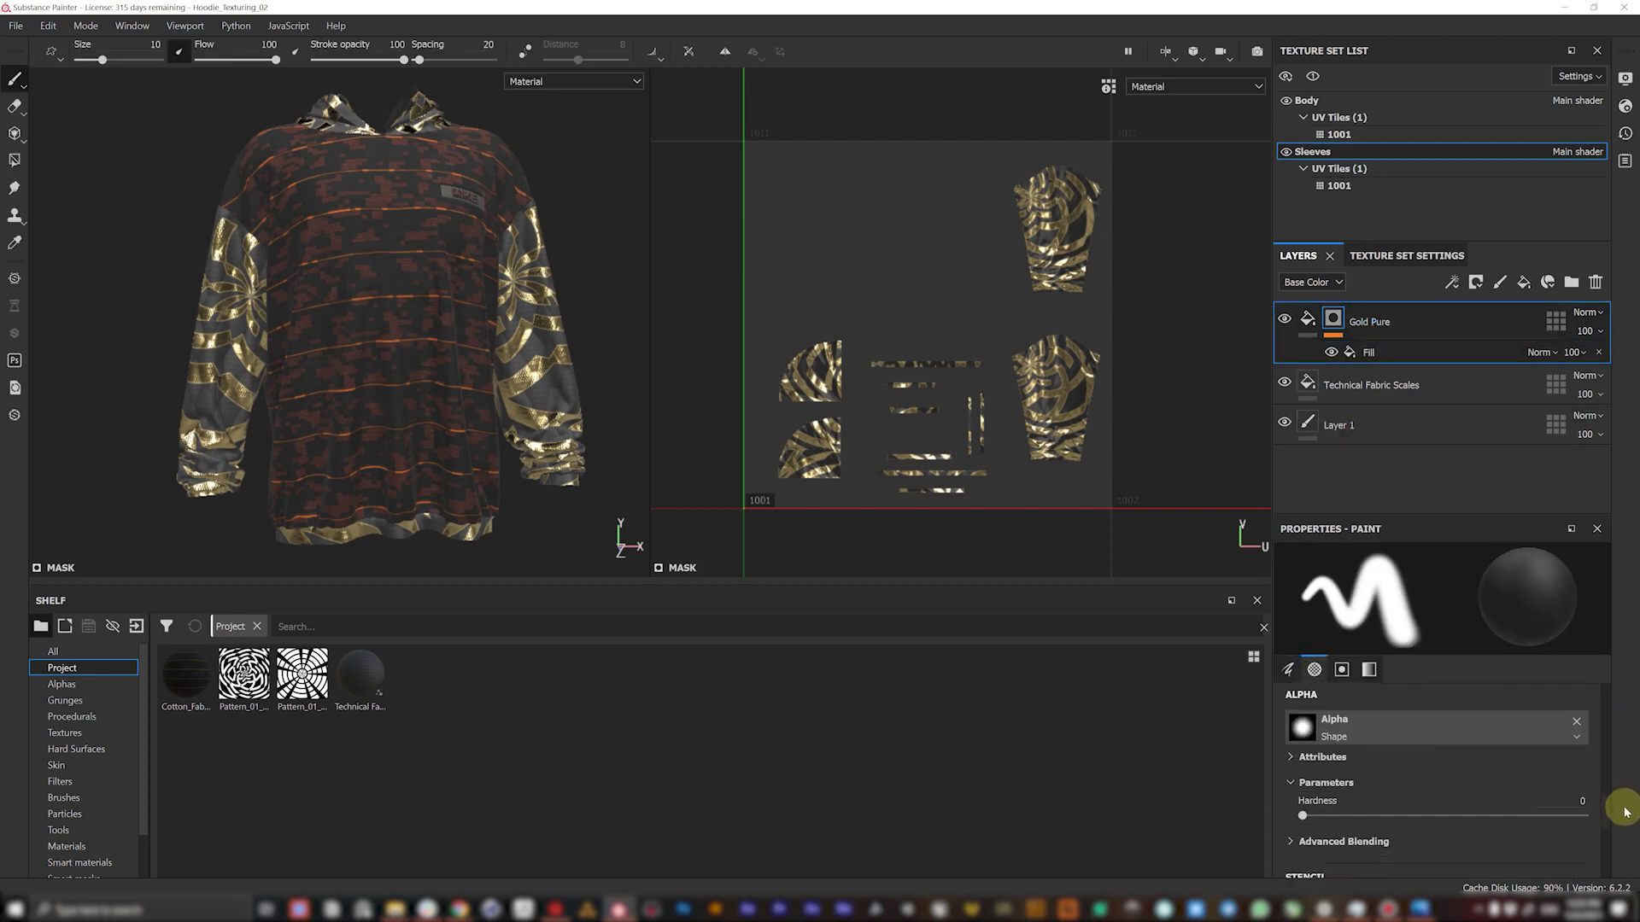
pyautogui.click(1308, 319)
pyautogui.scroll(-3, 1608, 656)
pyautogui.click(1462, 792)
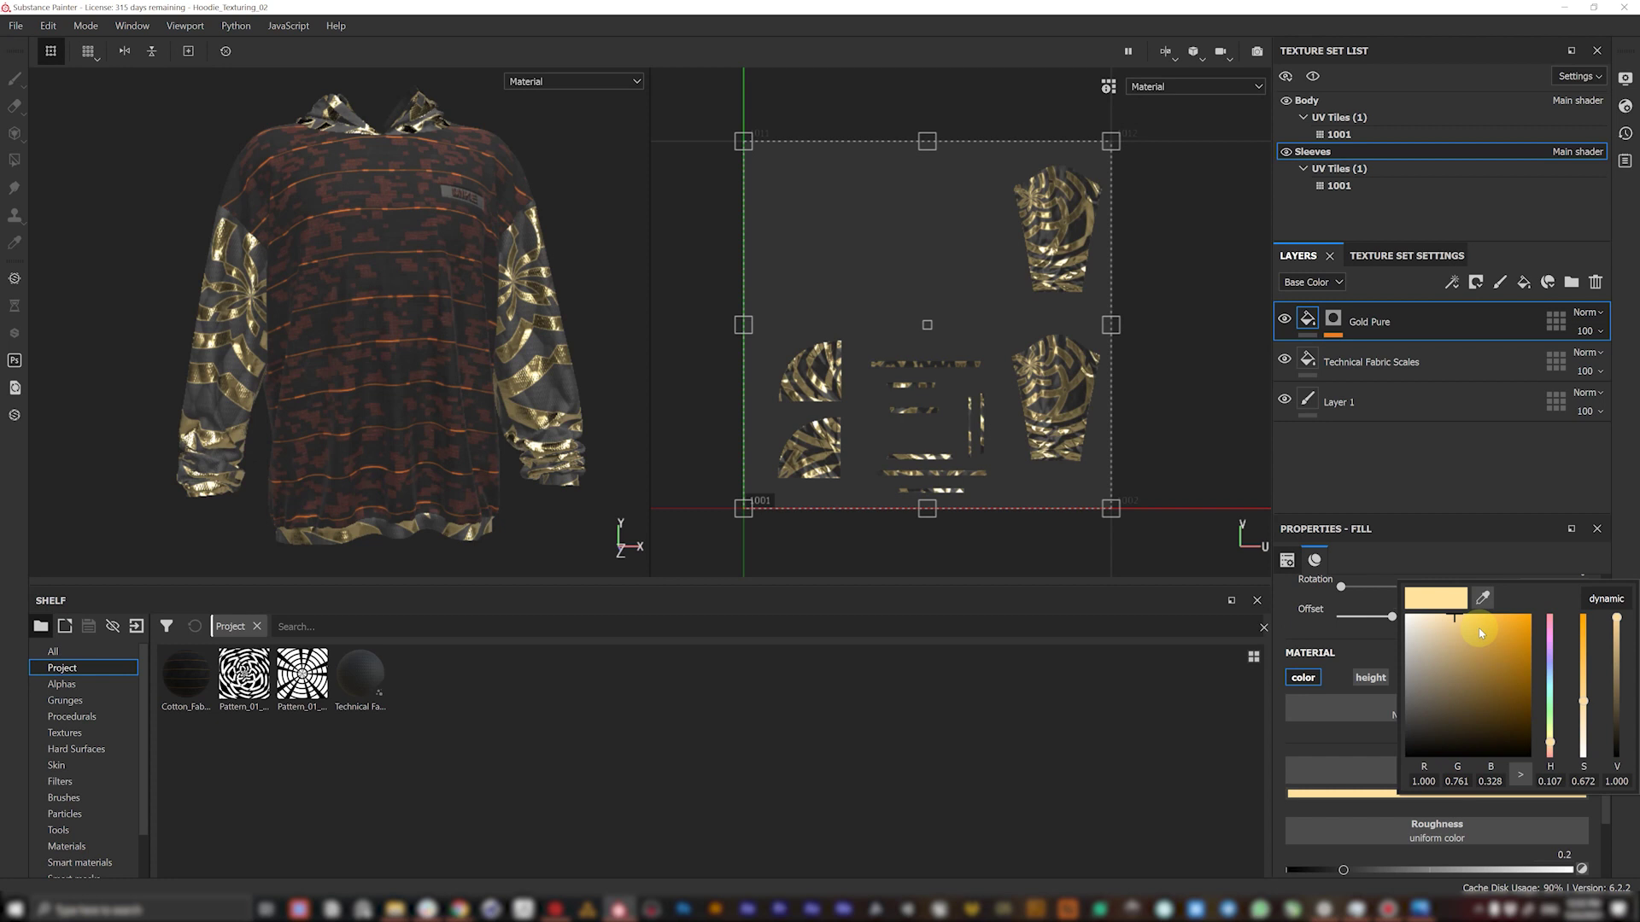
pyautogui.click(1488, 596)
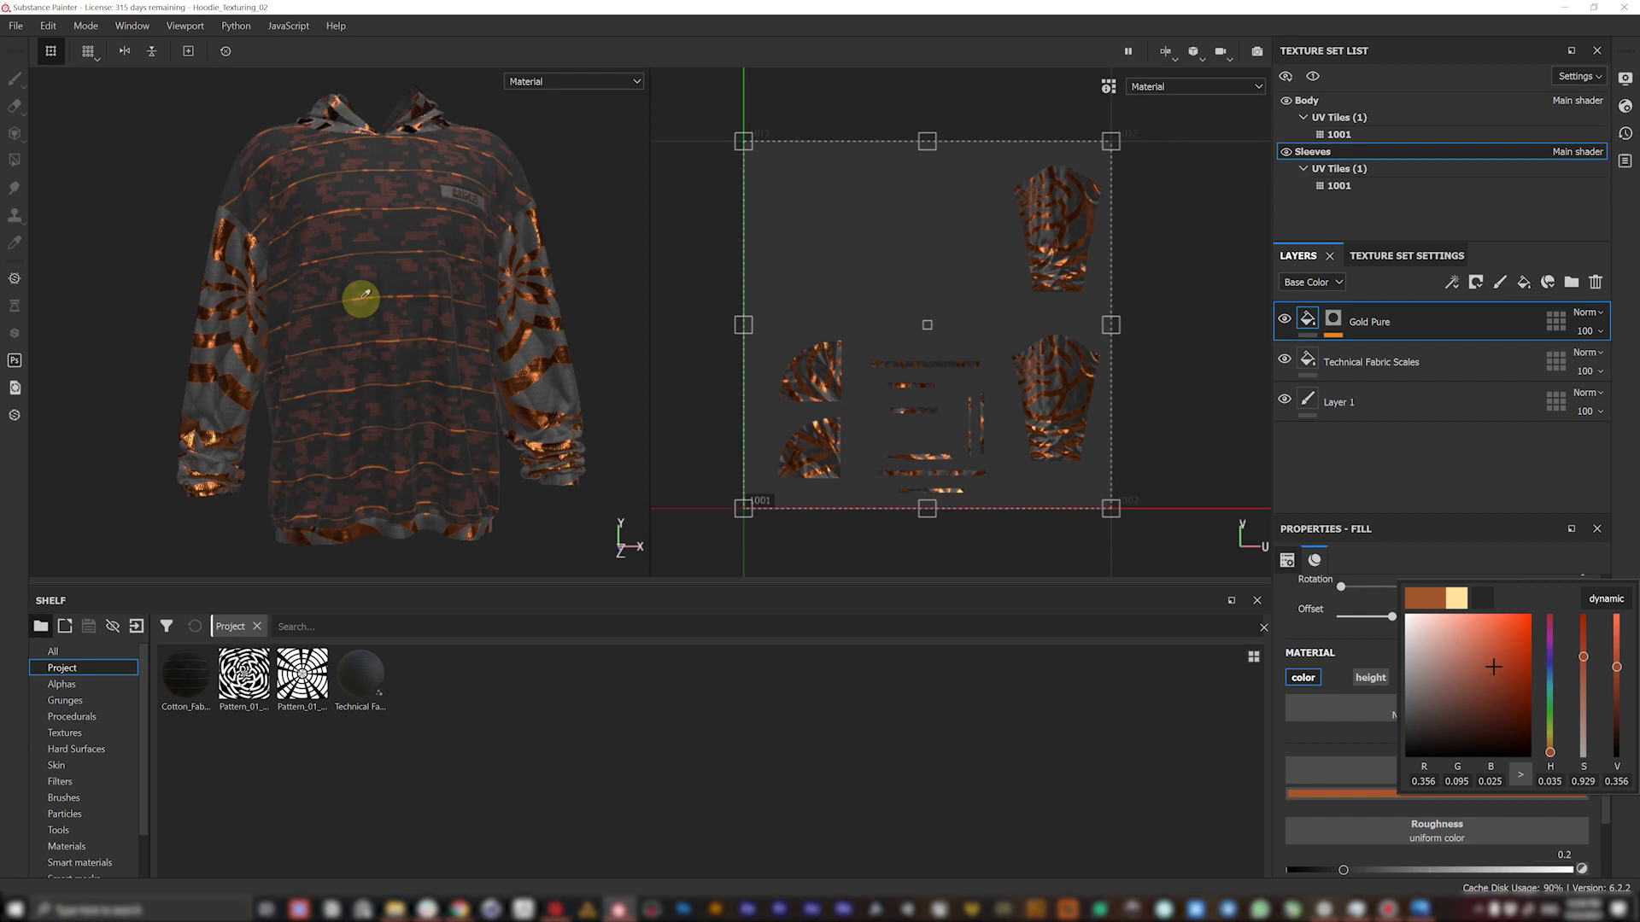
pyautogui.click(220, 275)
# - Examine the recoloured pattern on the hoodie's hood, back and sleeves from several sides
pyautogui.keyDown('alt'); pyautogui.moveTo(264, 304); pyautogui.dragTo(348, 327); pyautogui.keyUp('alt')
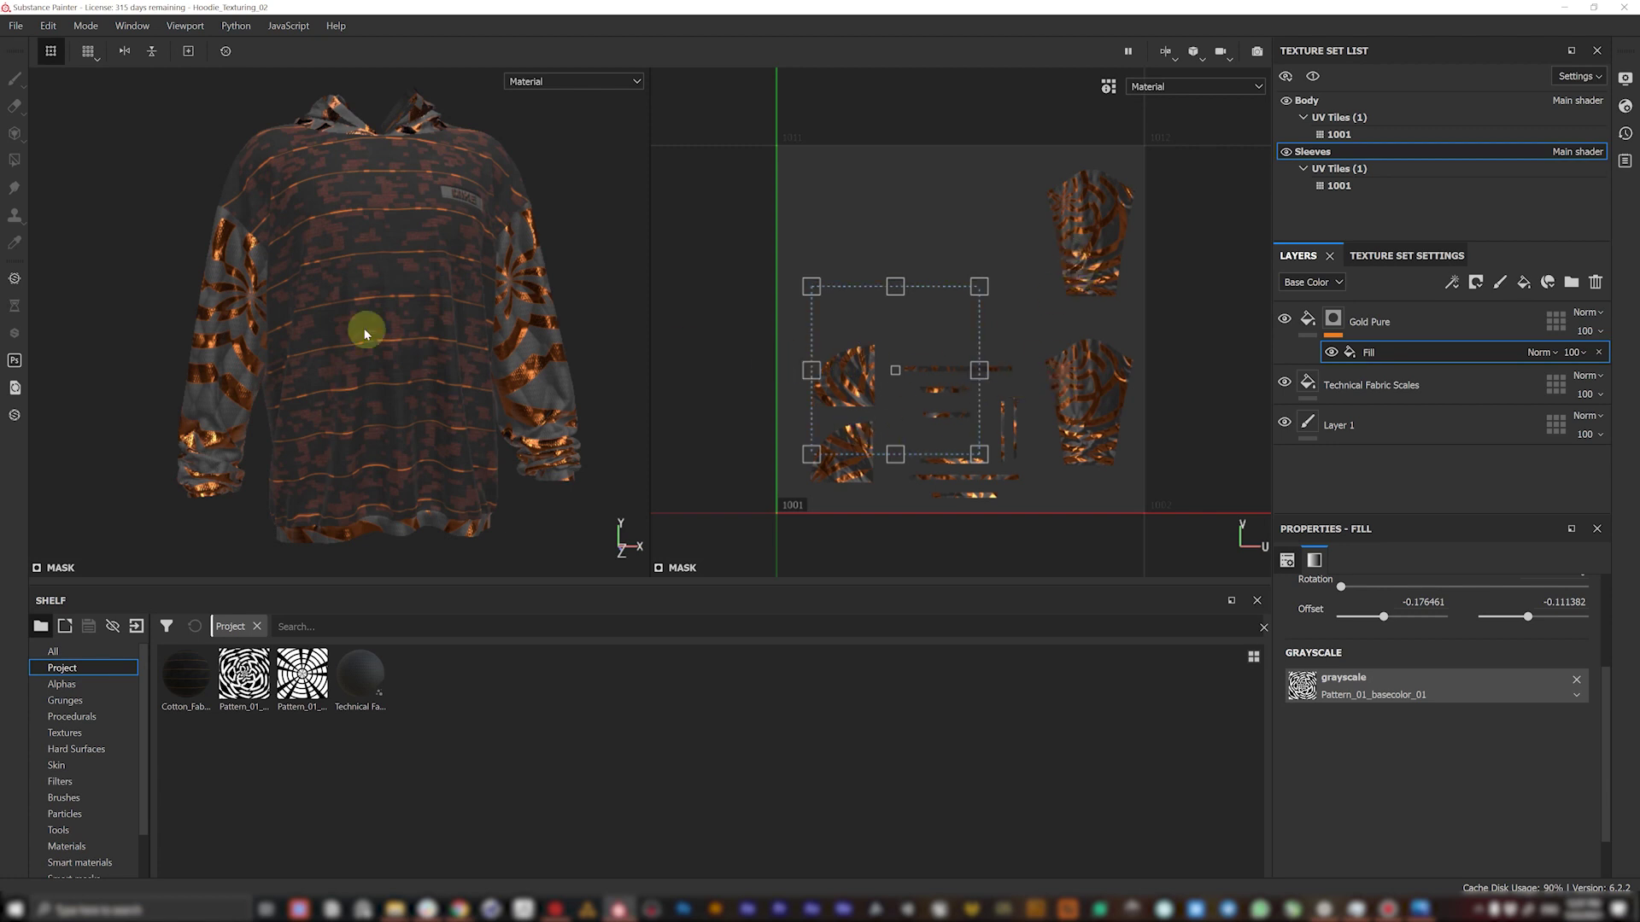
pyautogui.keyDown('alt'); pyautogui.moveTo(318, 156); pyautogui.dragTo(289, 183); pyautogui.keyUp('alt')
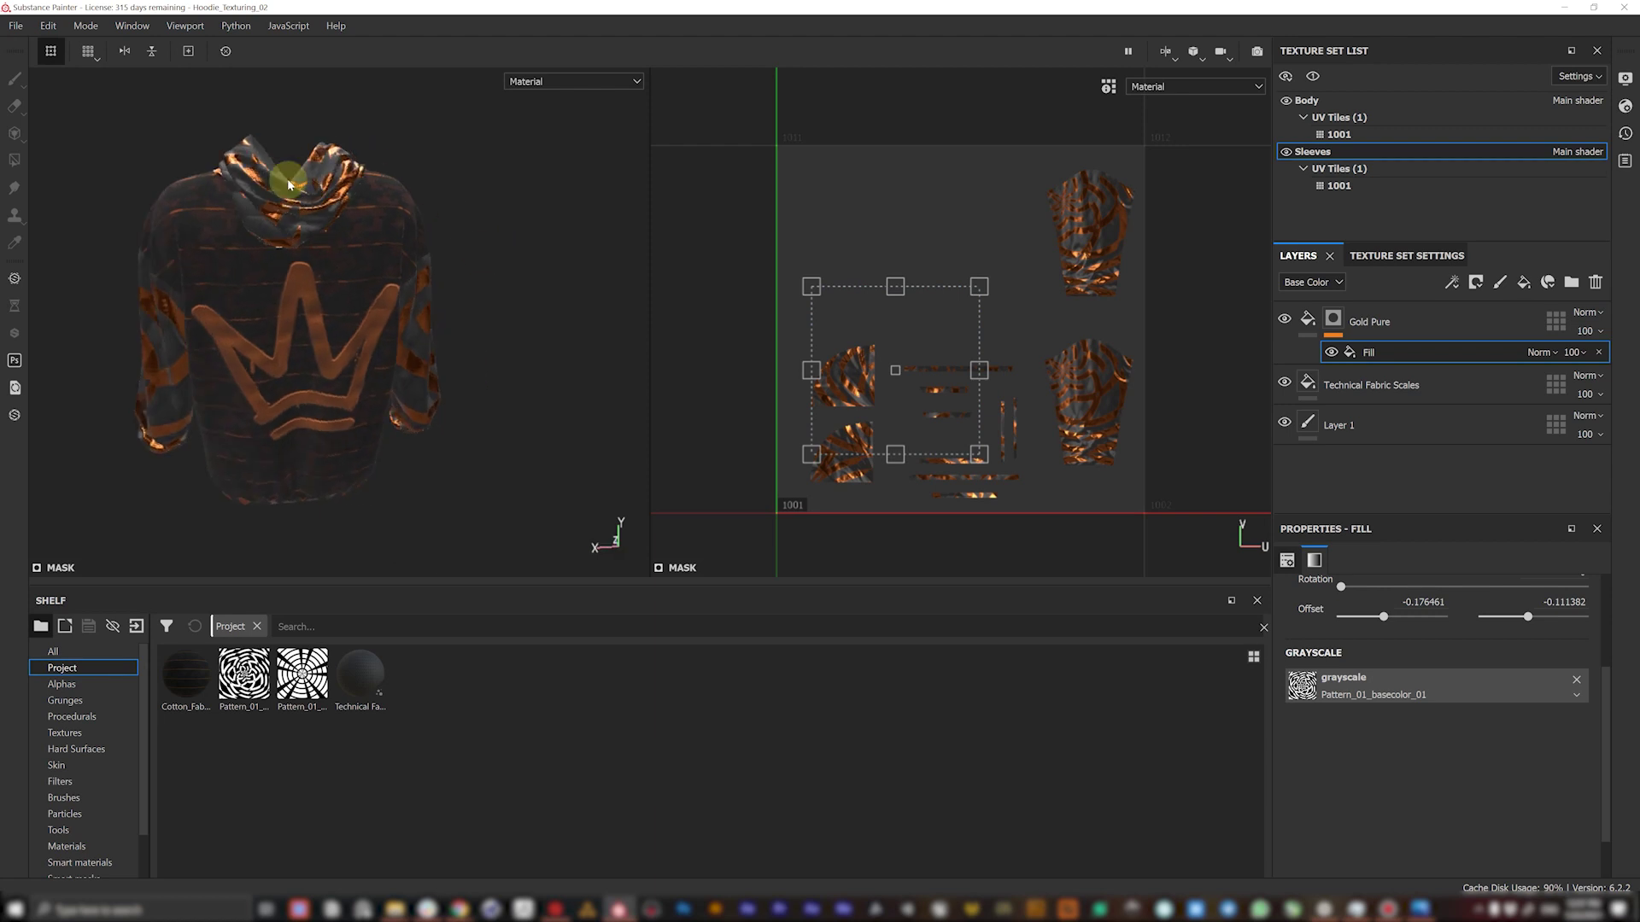
pyautogui.keyDown('alt'); pyautogui.moveTo(333, 370); pyautogui.dragTo(352, 476, button='right'); pyautogui.keyUp('alt')
pyautogui.keyDown('alt'); pyautogui.moveTo(396, 318); pyautogui.dragTo(162, 462); pyautogui.keyUp('alt')
pyautogui.keyDown('alt'); pyautogui.moveTo(162, 462); pyautogui.dragTo(356, 329, button='right'); pyautogui.keyUp('alt')
pyautogui.keyDown('alt'); pyautogui.moveTo(357, 329); pyautogui.dragTo(389, 319, button='middle'); pyautogui.keyUp('alt')
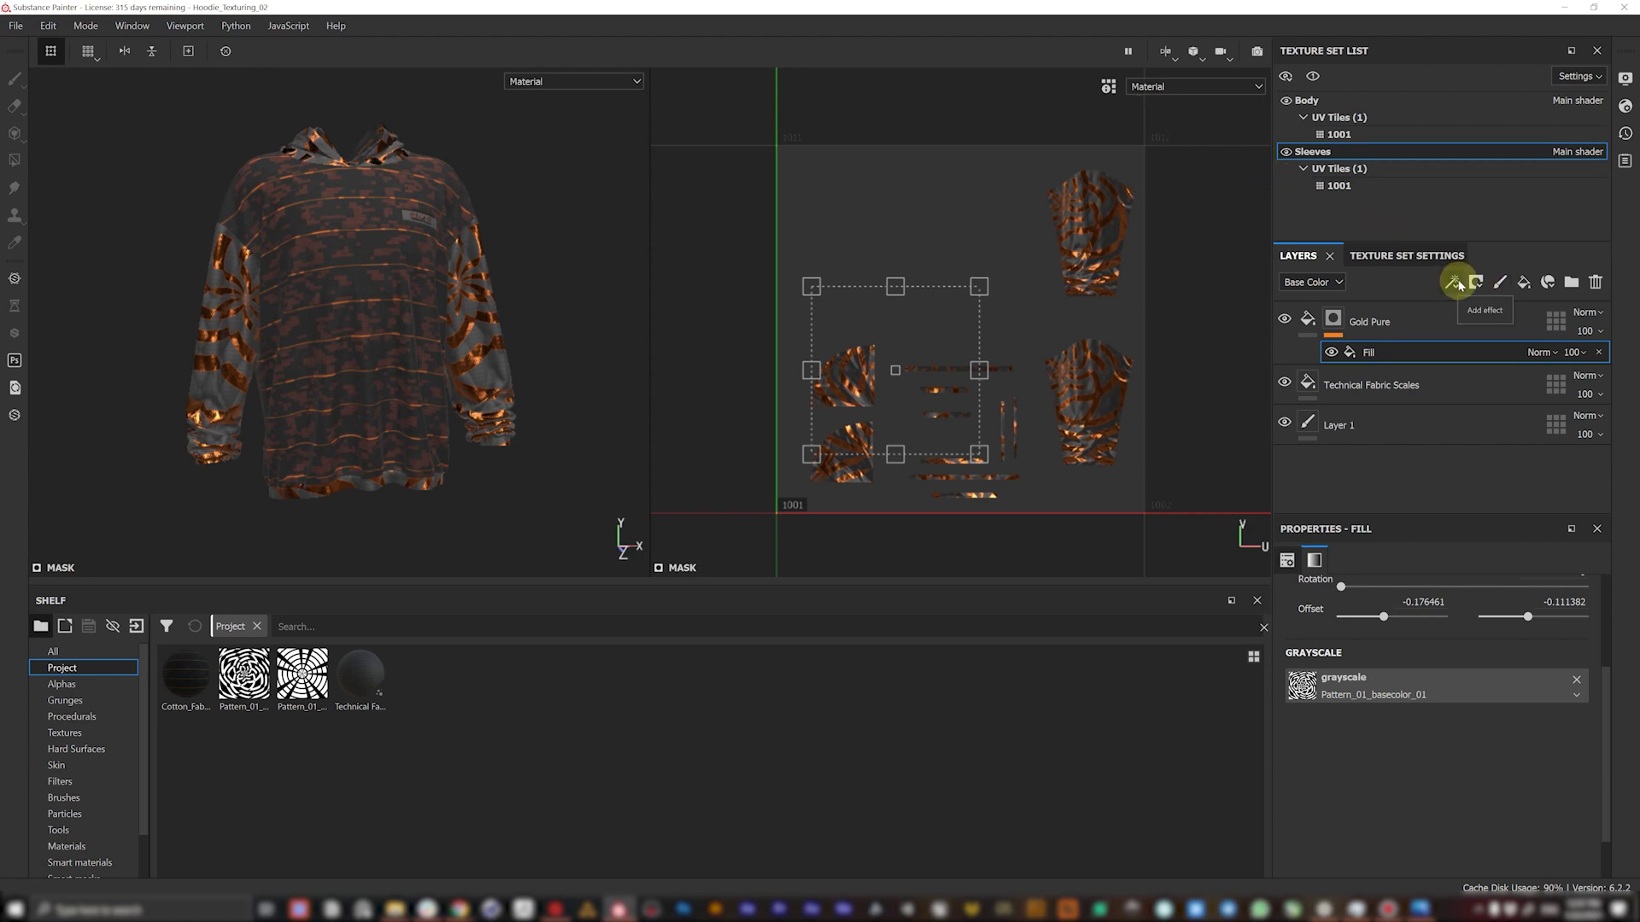
# - Add a paint effect to the Gold Pure layer's mask, above its pattern fill
pyautogui.click(1335, 321)
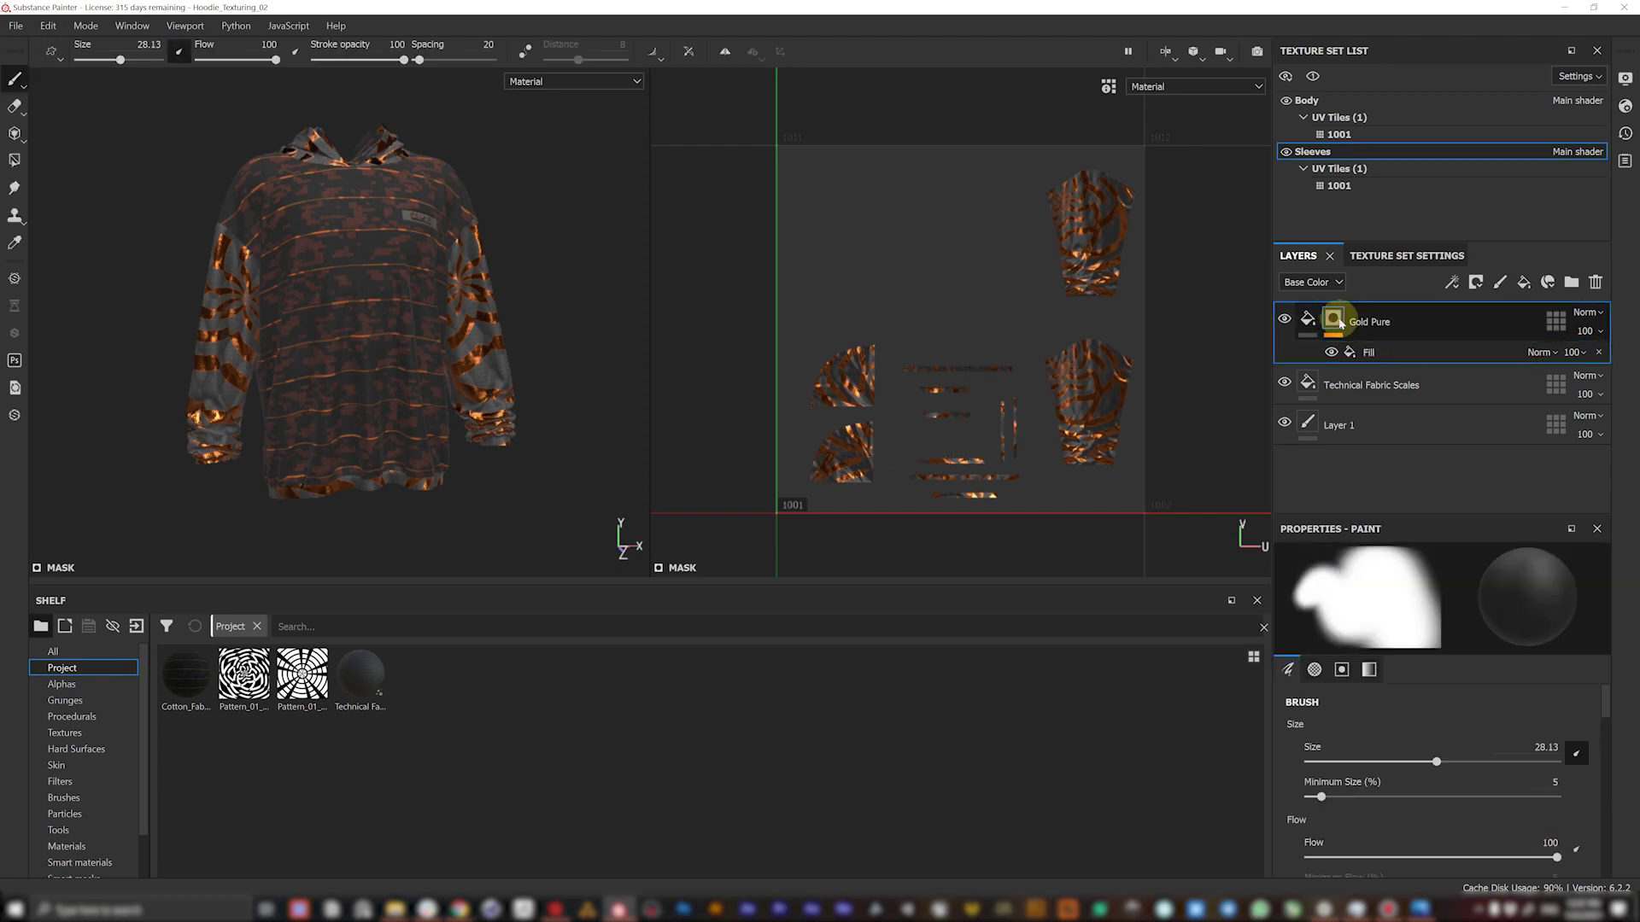
pyautogui.click(1456, 283)
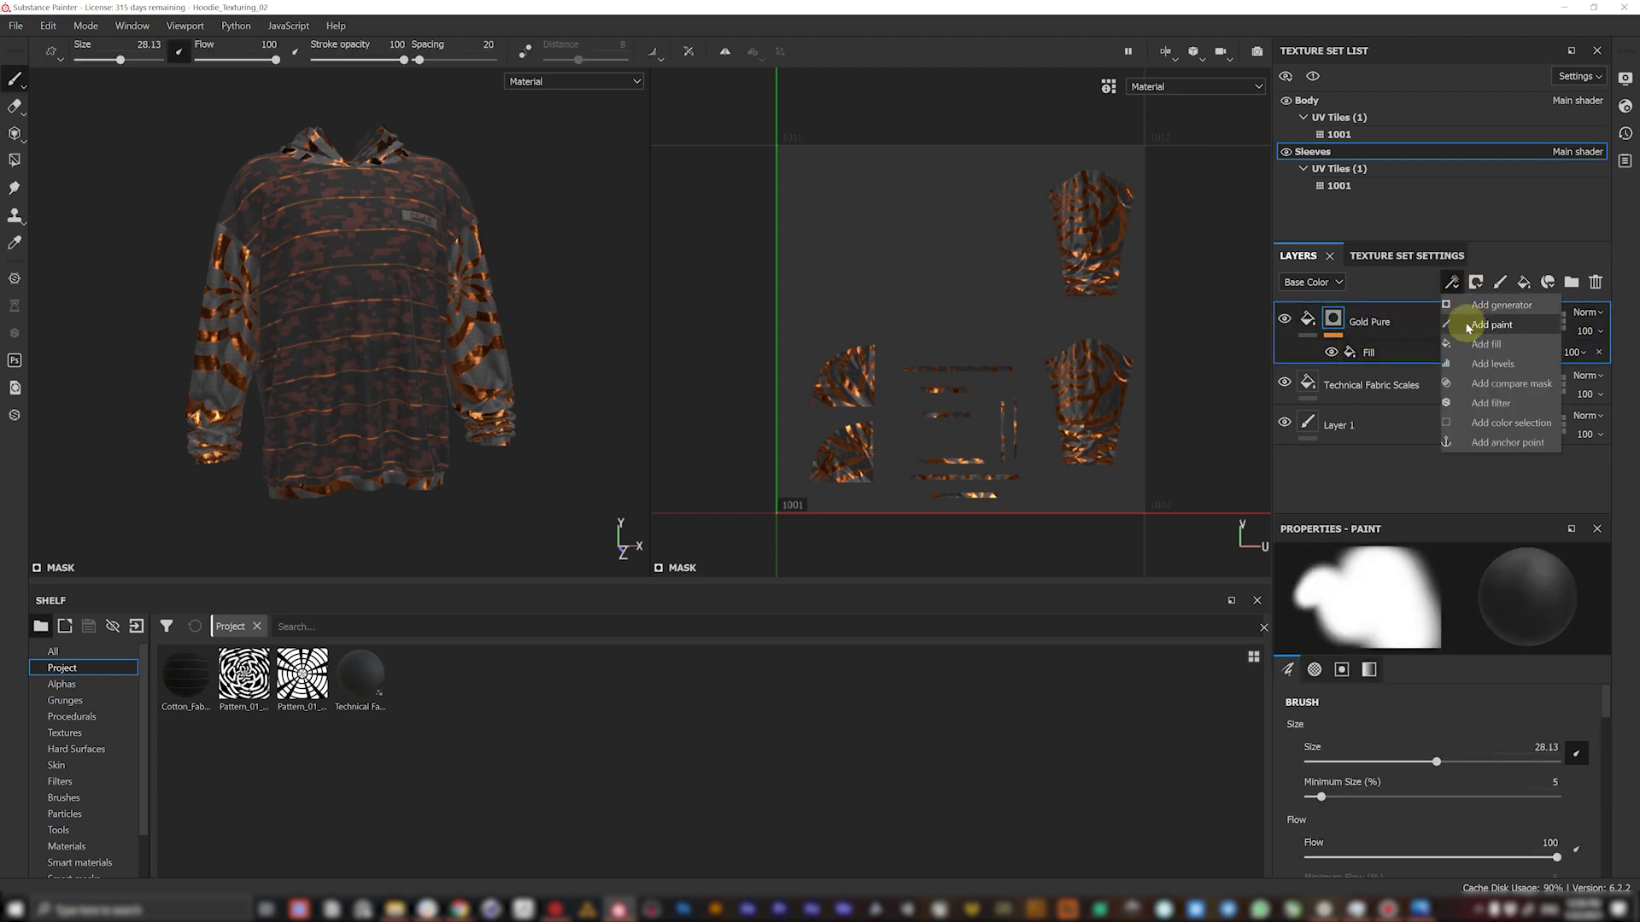
pyautogui.click(1492, 326)
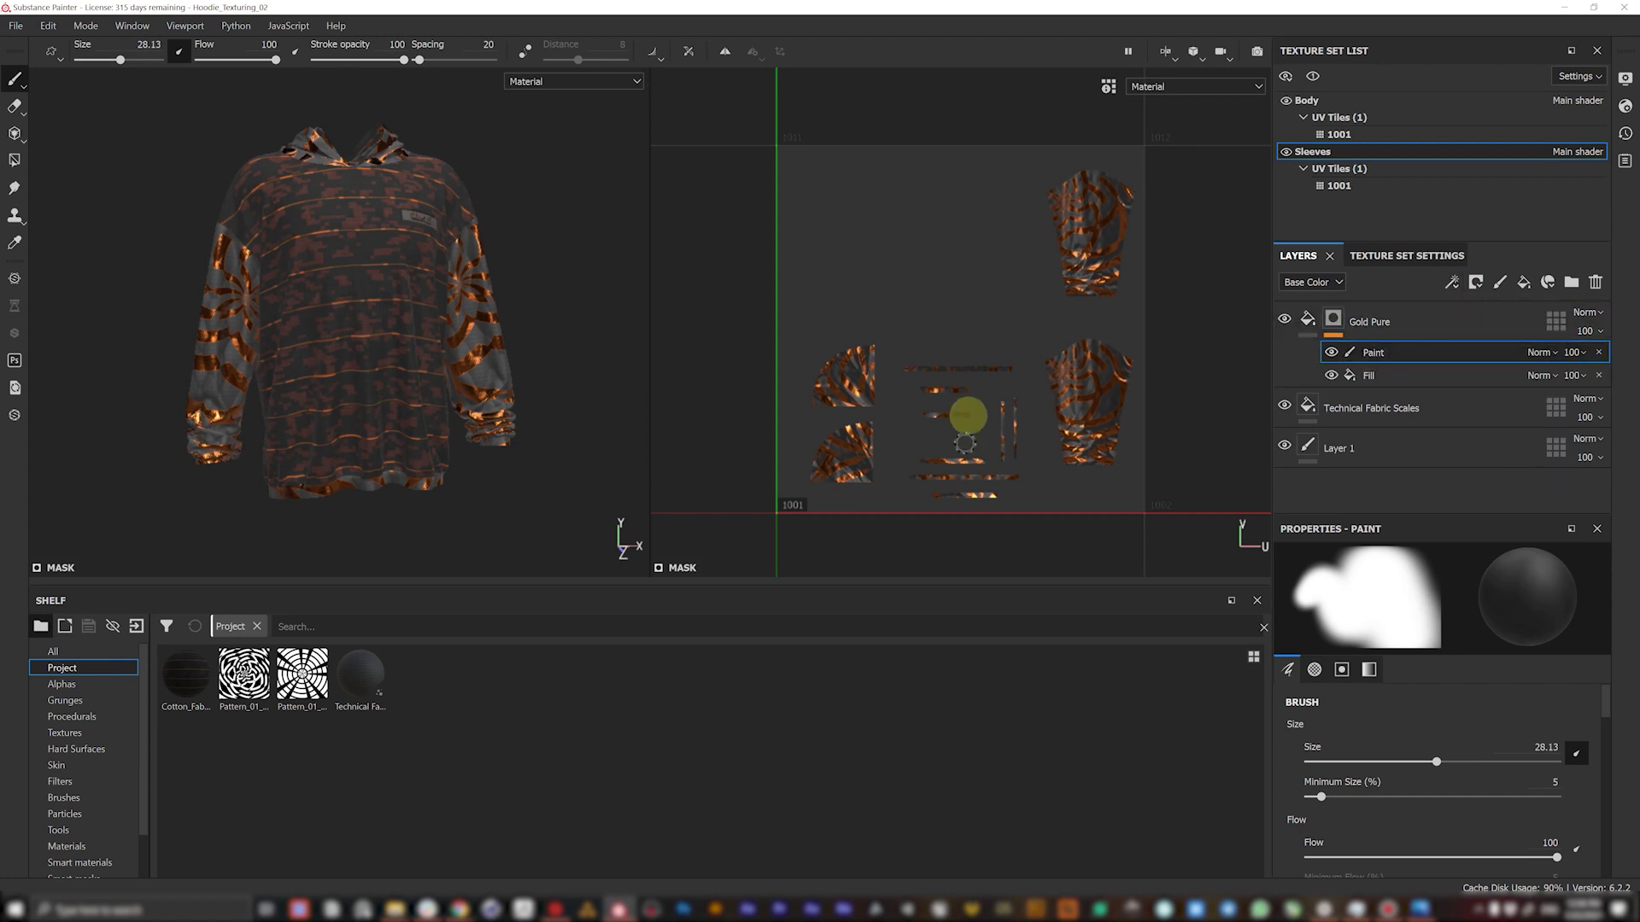
# - Mask the orange pattern off all the narrow trim strips using Polygon Fill in UV chunk mode with the fill color at 0
pyautogui.scroll(3, 968, 383)
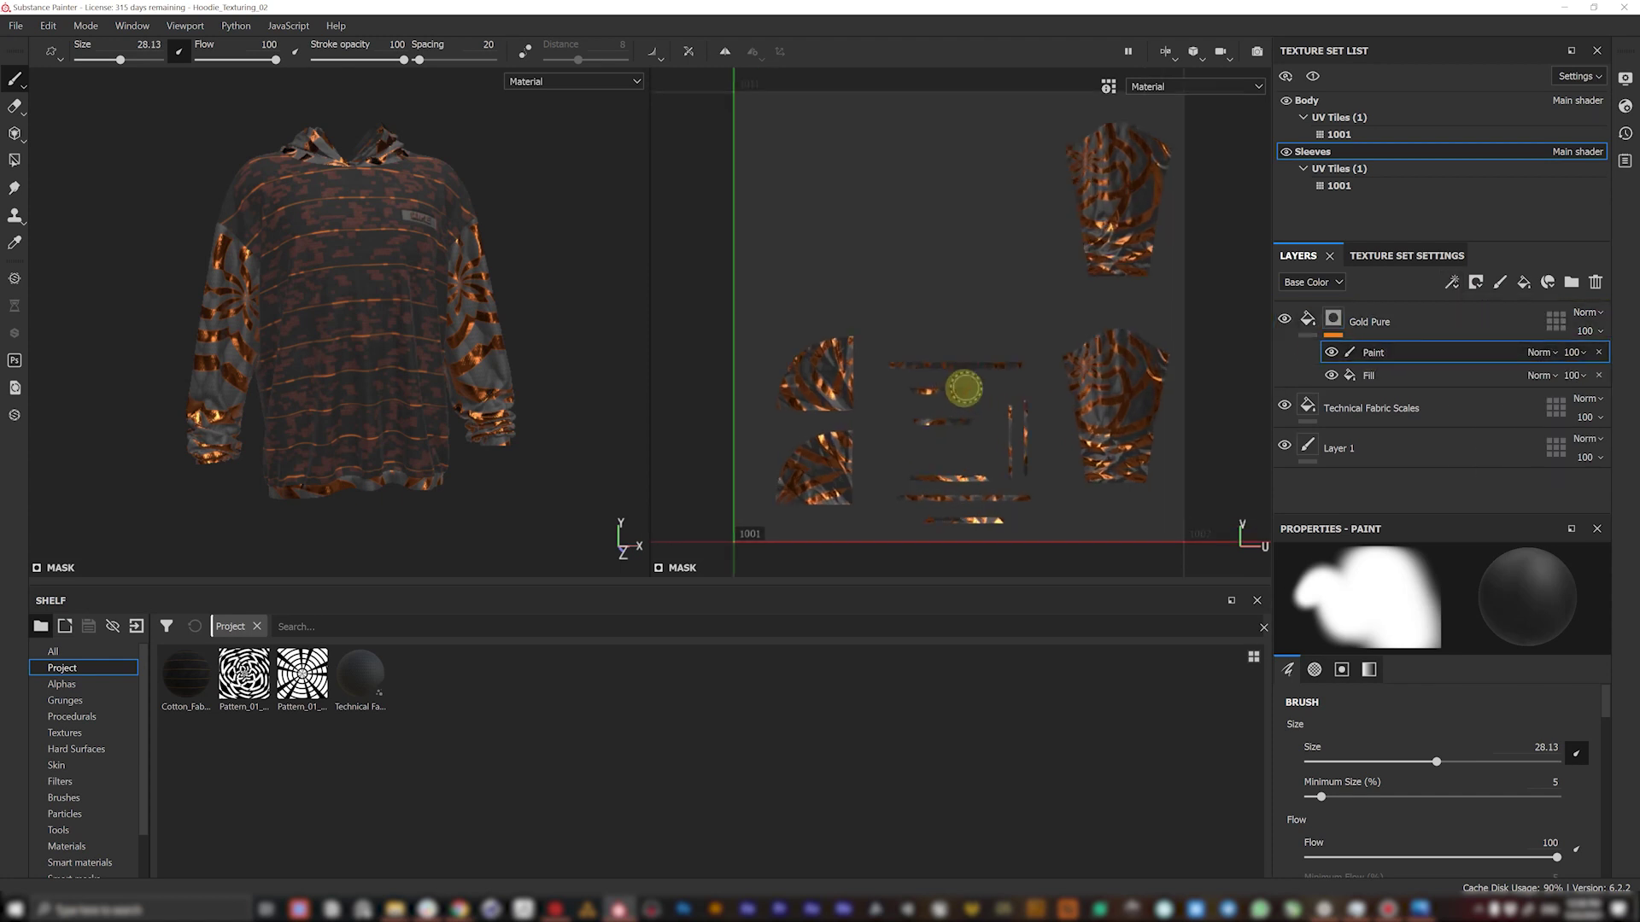
pyautogui.moveTo(922, 282)
pyautogui.mouseDown()
pyautogui.moveTo(1039, 278)
pyautogui.moveTo(1002, 304)
pyautogui.moveTo(1029, 351)
pyautogui.mouseUp()
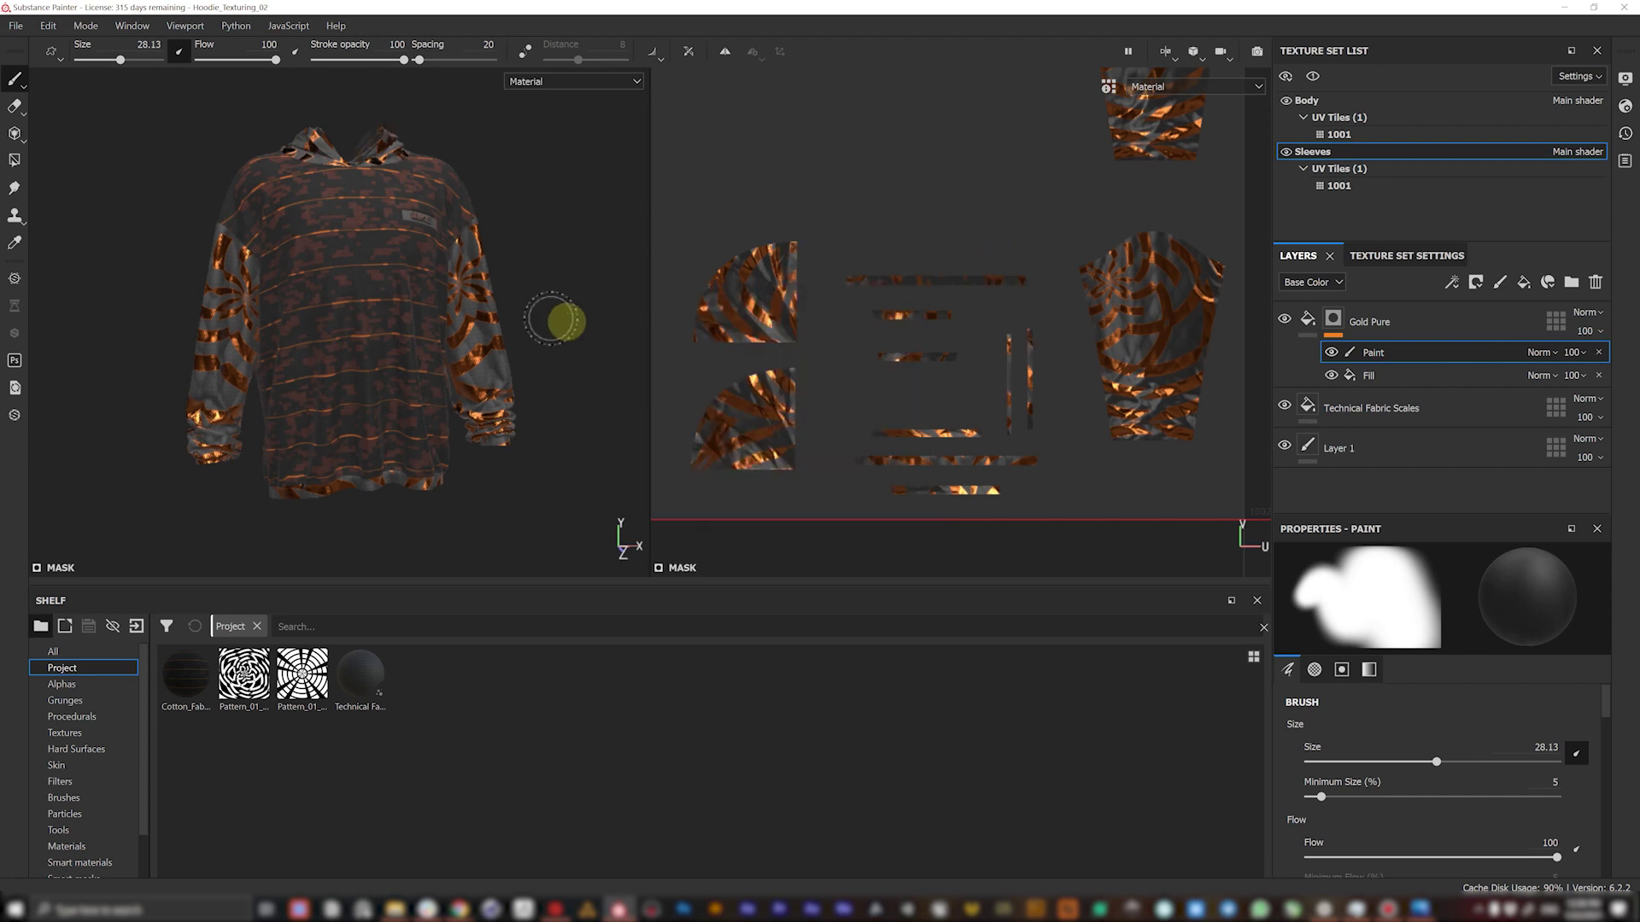
pyautogui.click(15, 161)
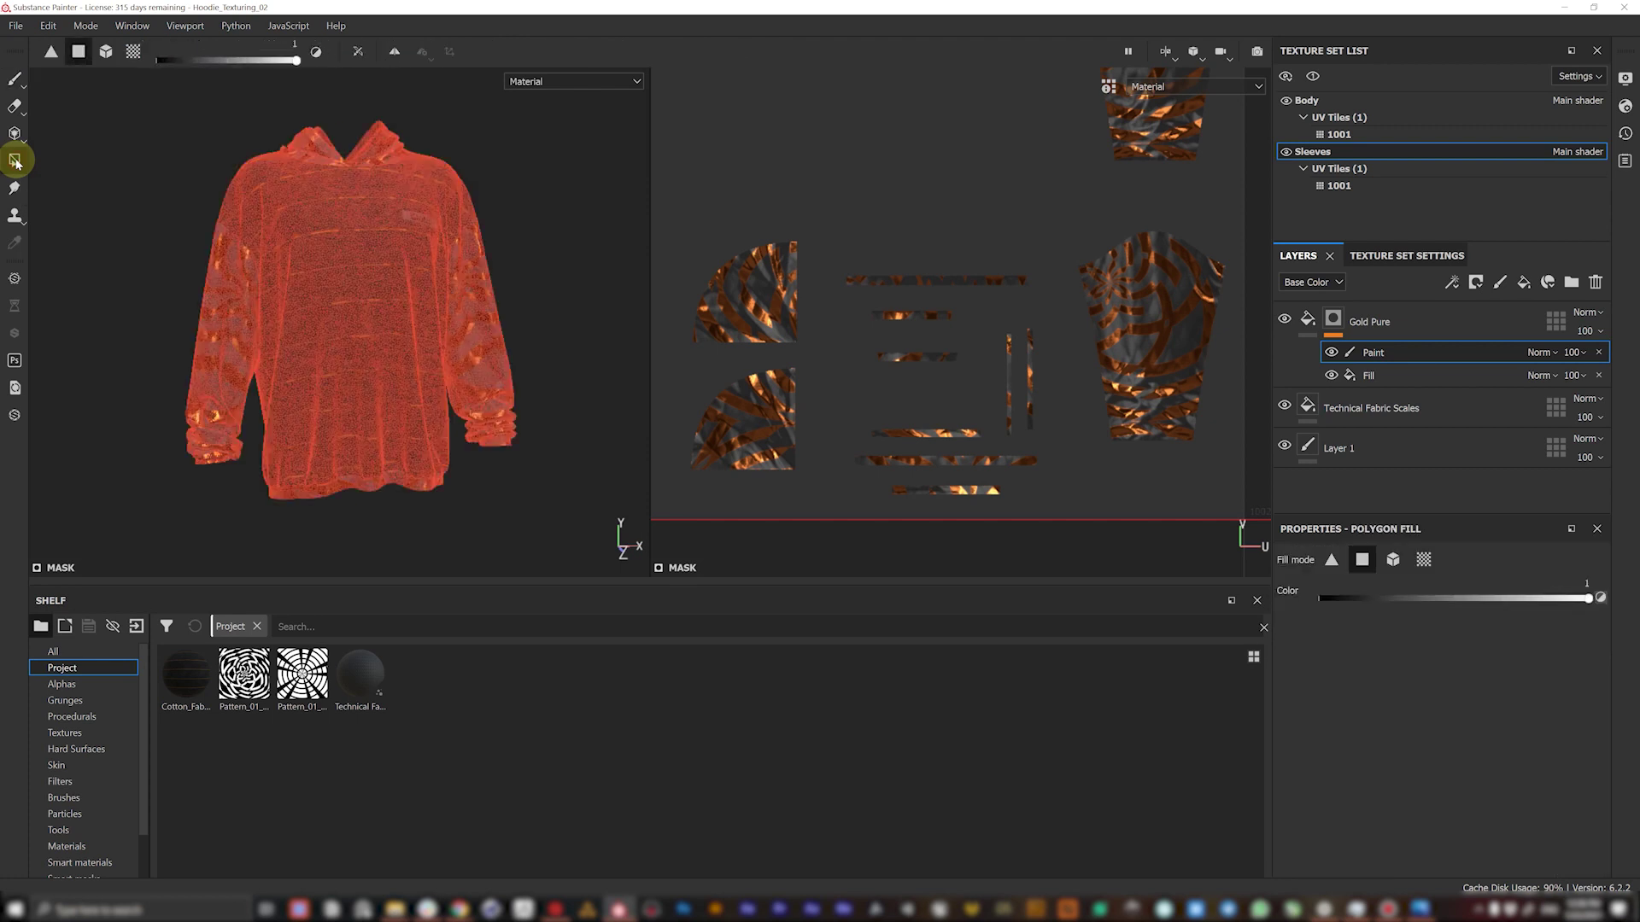
pyautogui.click(134, 52)
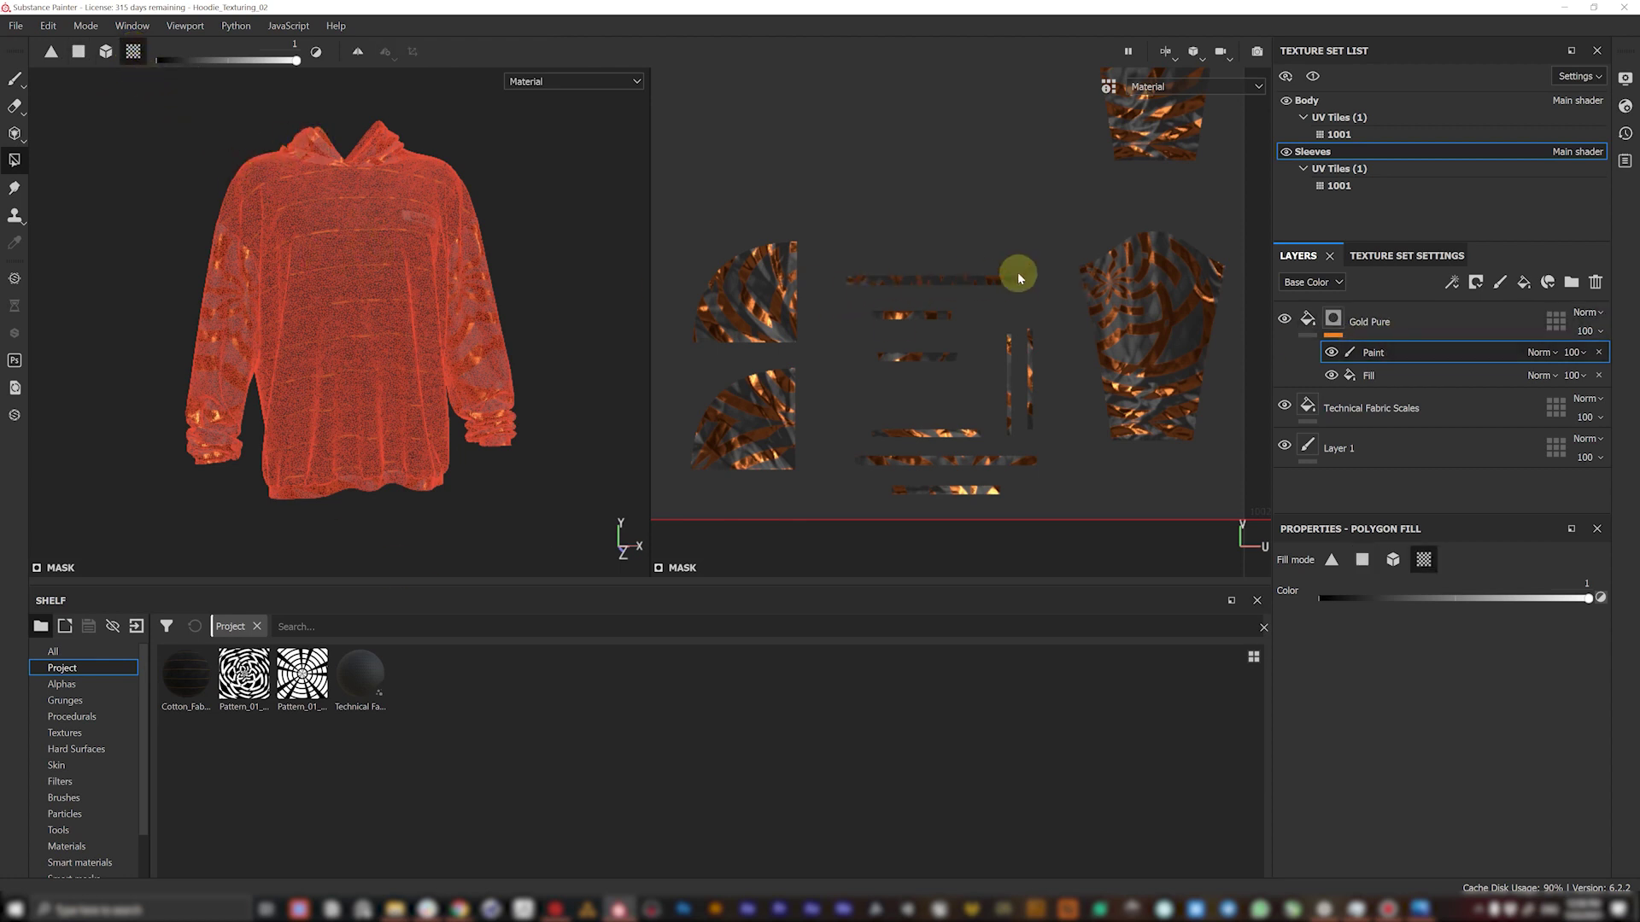
pyautogui.click(946, 280)
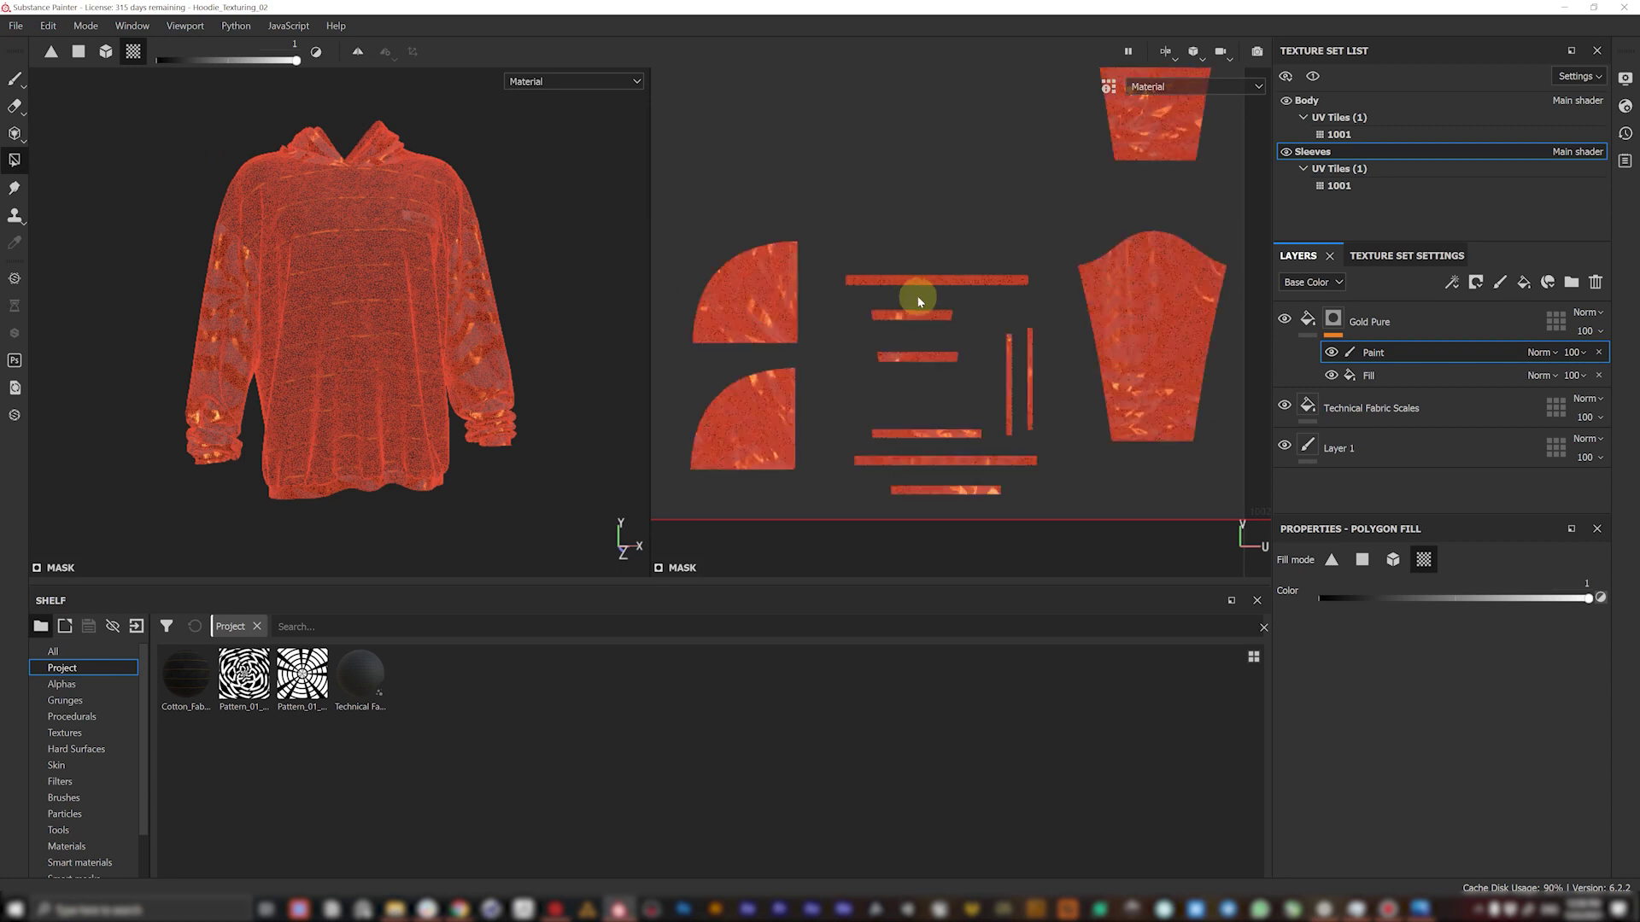
pyautogui.scroll(3, 917, 296)
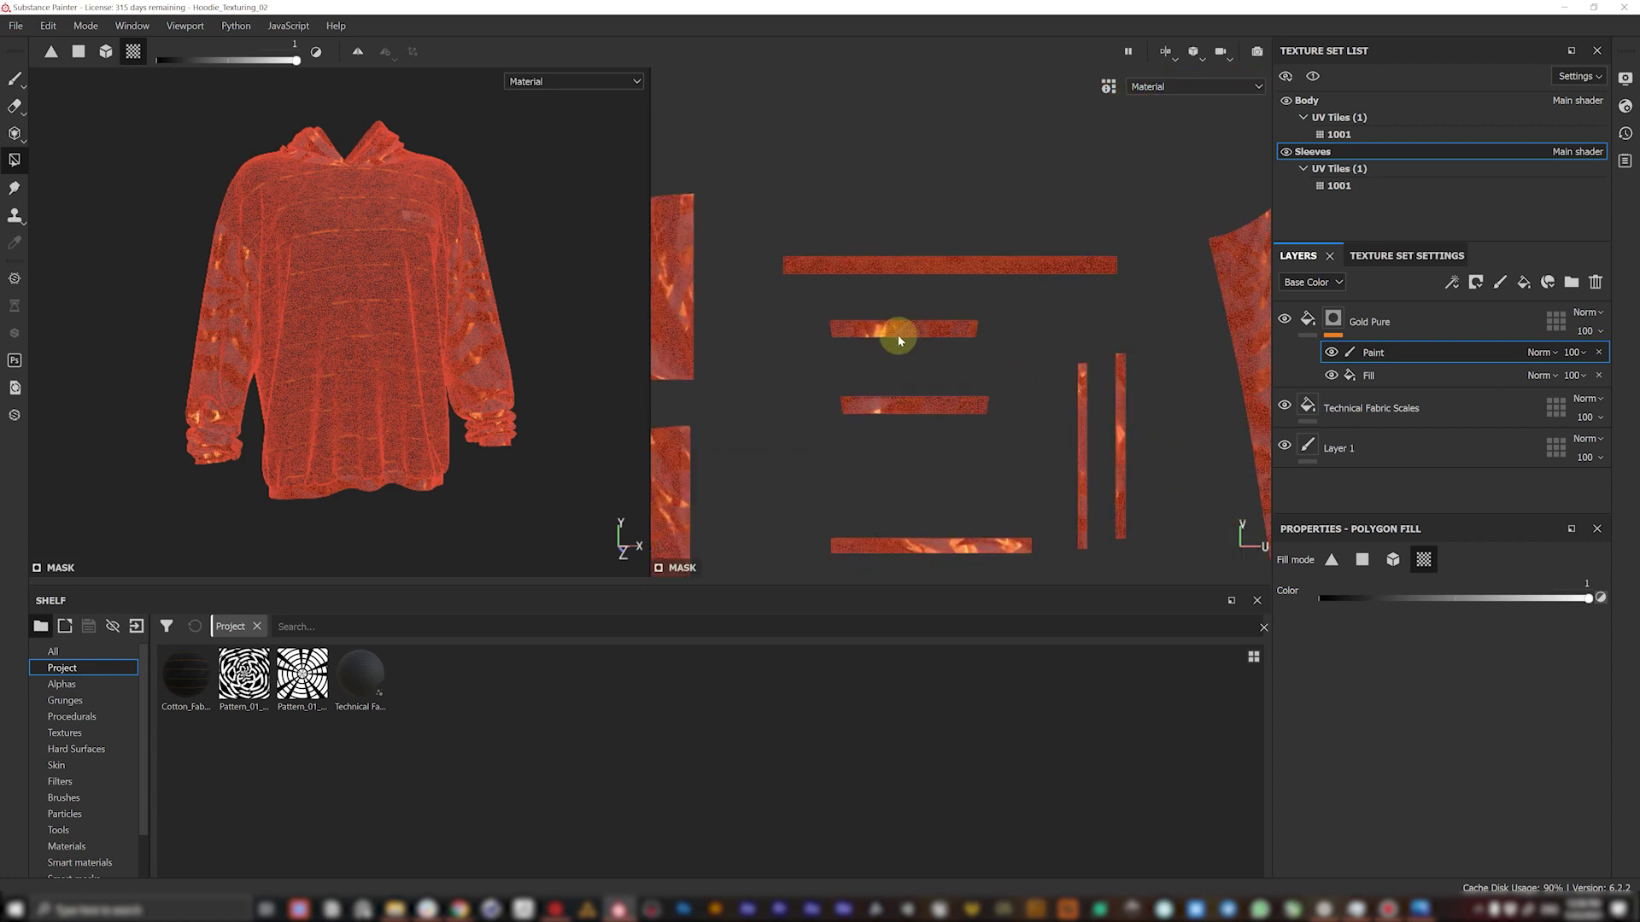
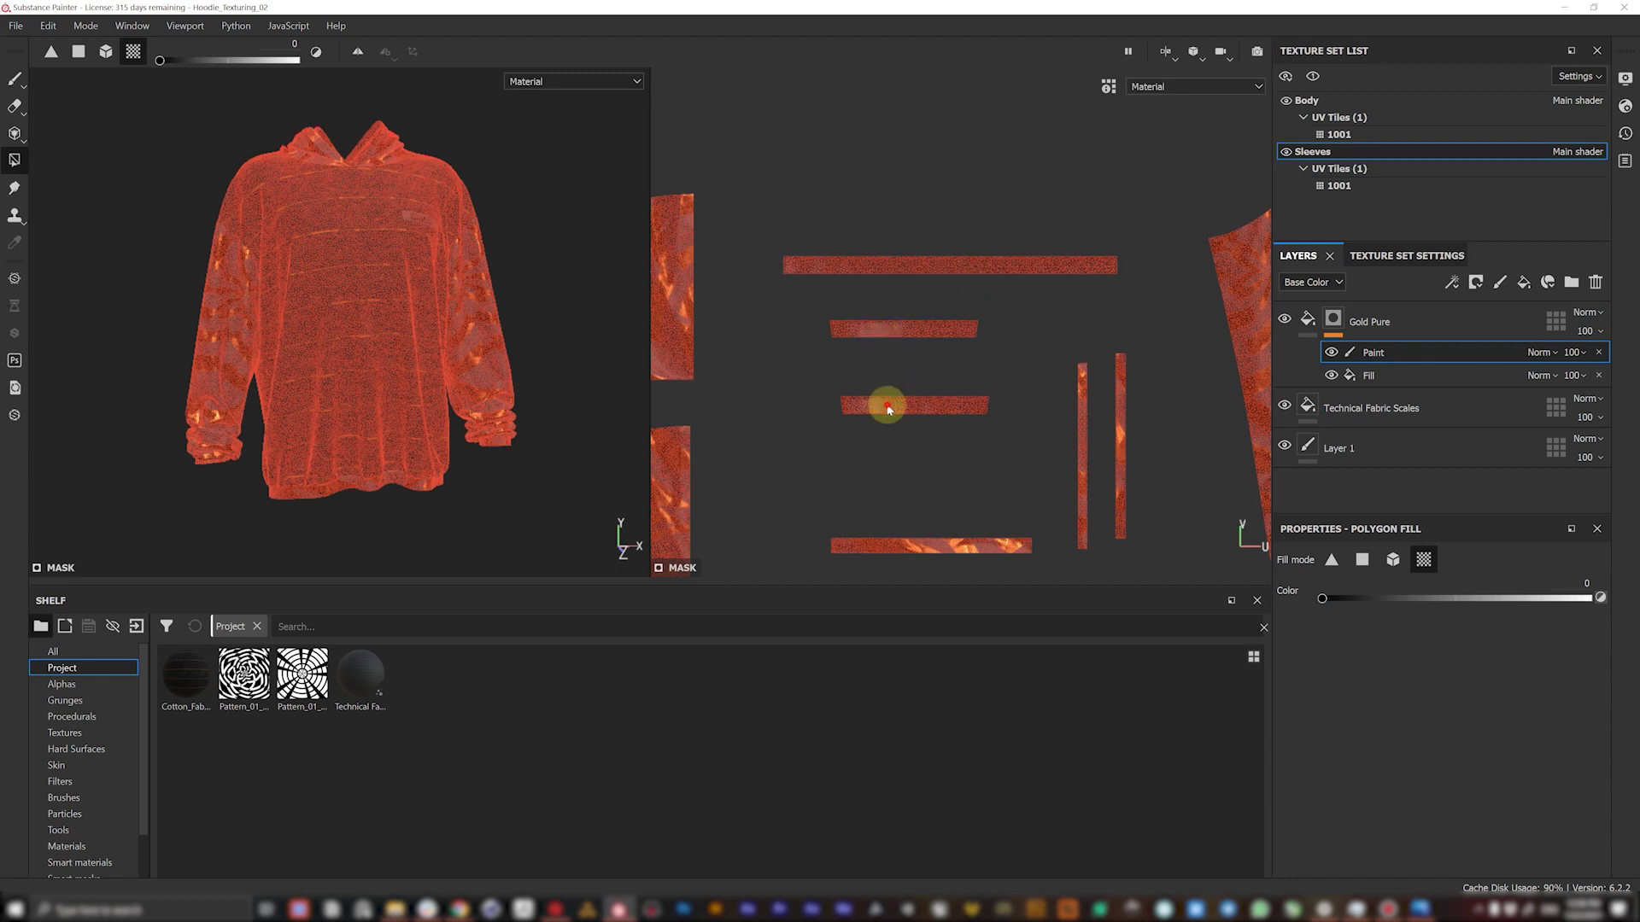
pyautogui.moveTo(922, 459); pyautogui.dragTo(888, 333, button='middle')
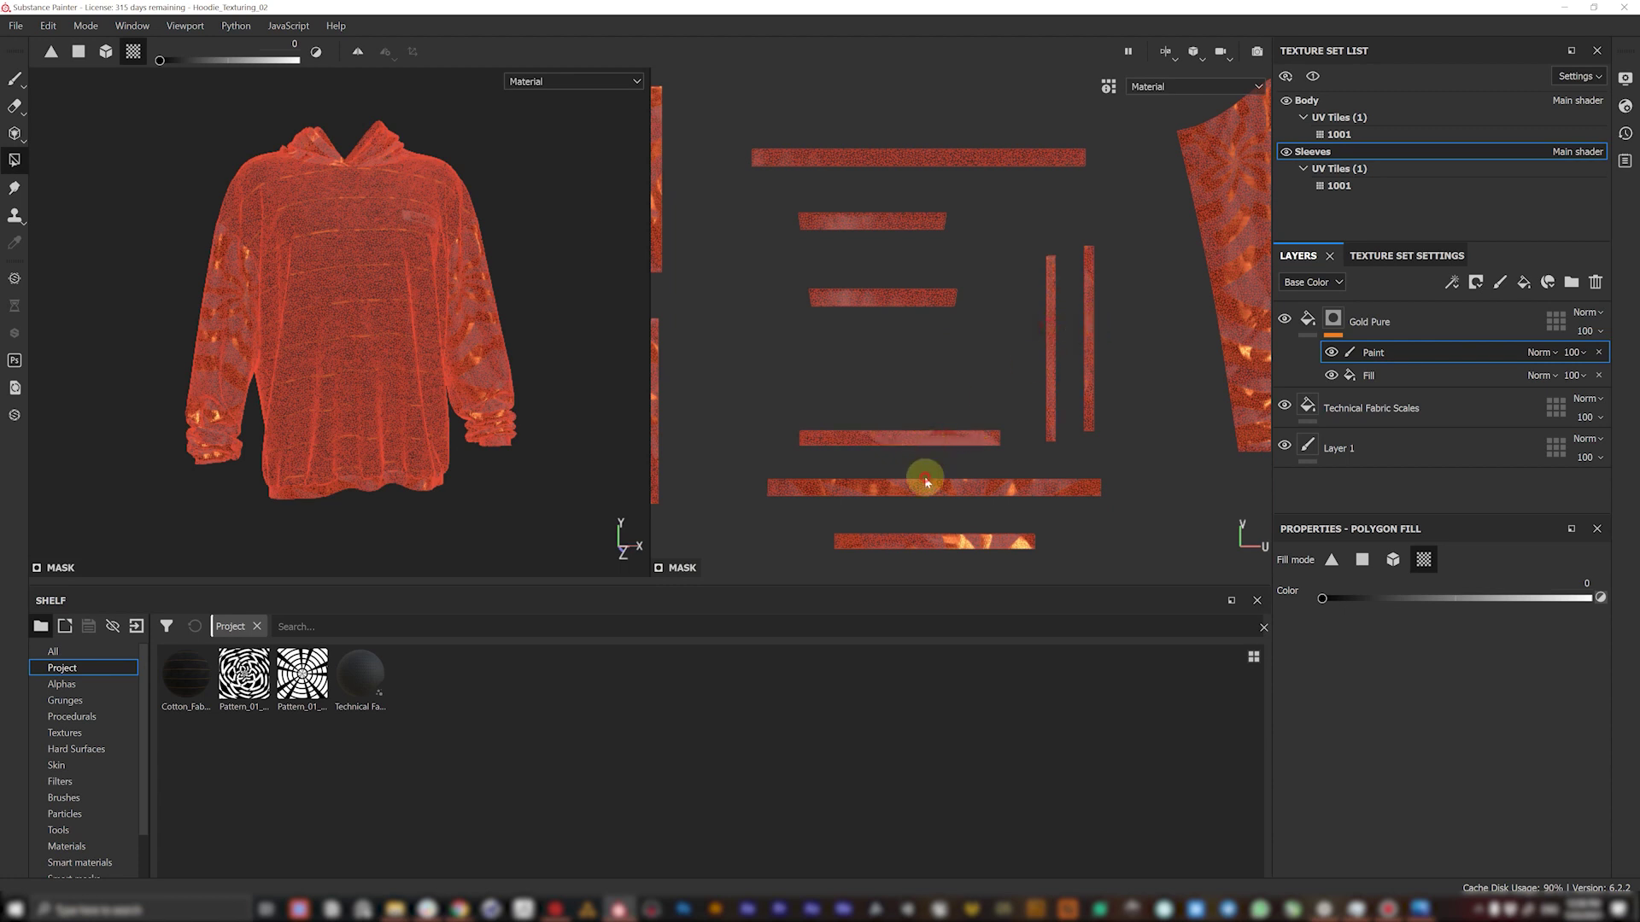
pyautogui.scroll(-3, 910, 379)
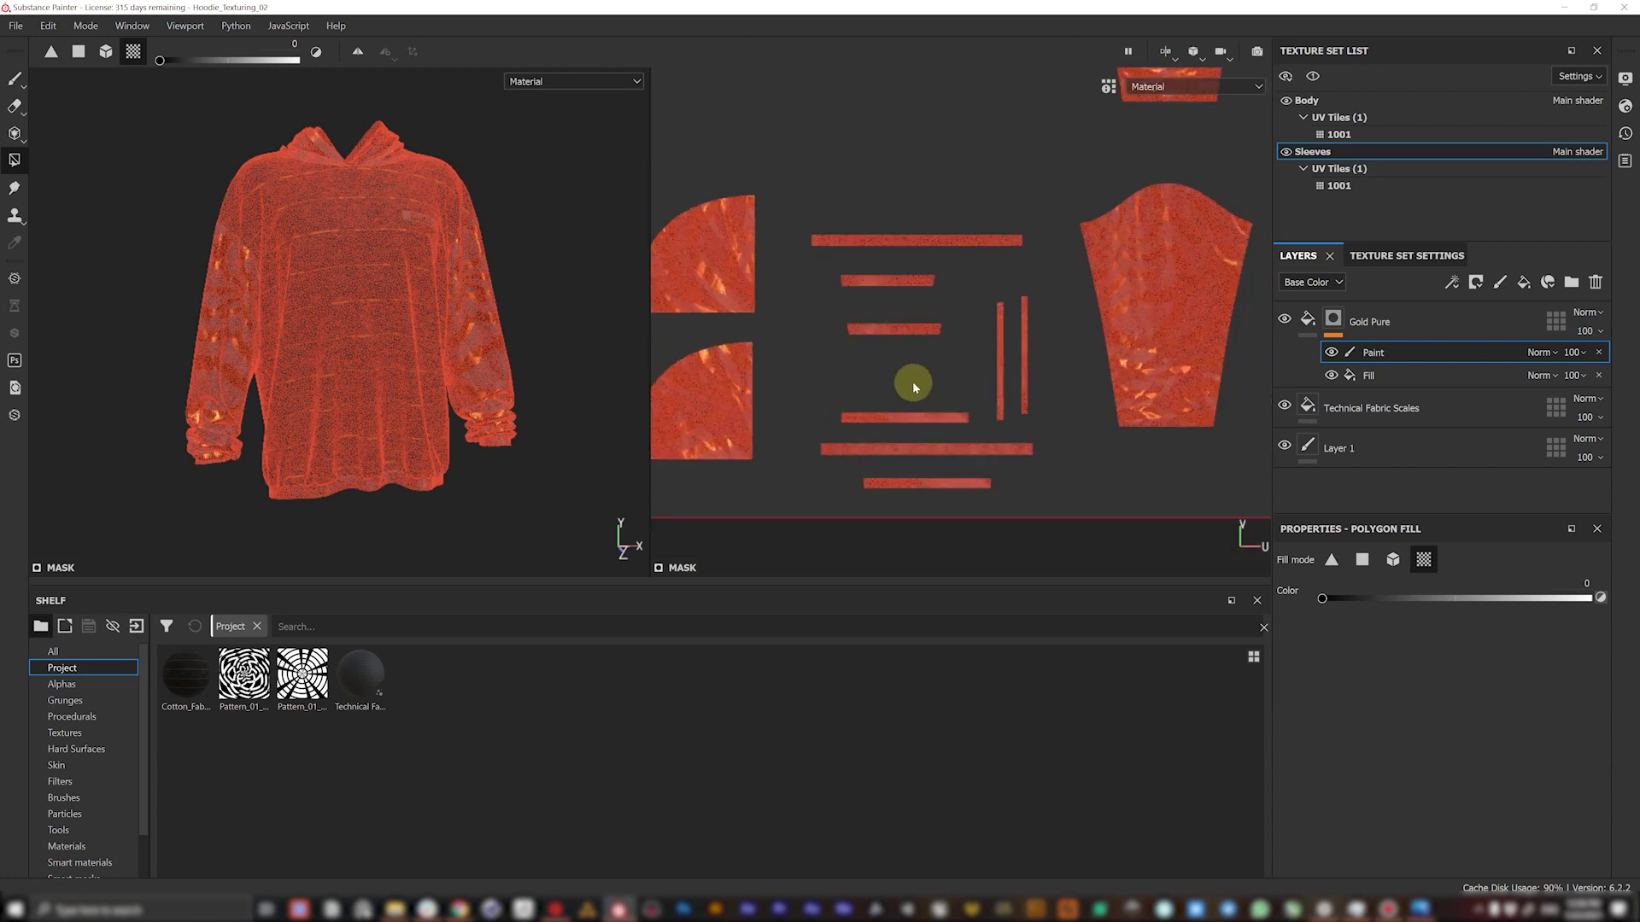
# - Mask the pattern off both curved hood pieces with the same black UV chunk fill and return to the Paint brush
pyautogui.moveTo(910, 380); pyautogui.dragTo(951, 377, button='middle')
pyautogui.moveTo(952, 276); pyautogui.dragTo(904, 305, button='middle')
pyautogui.click(798, 439)
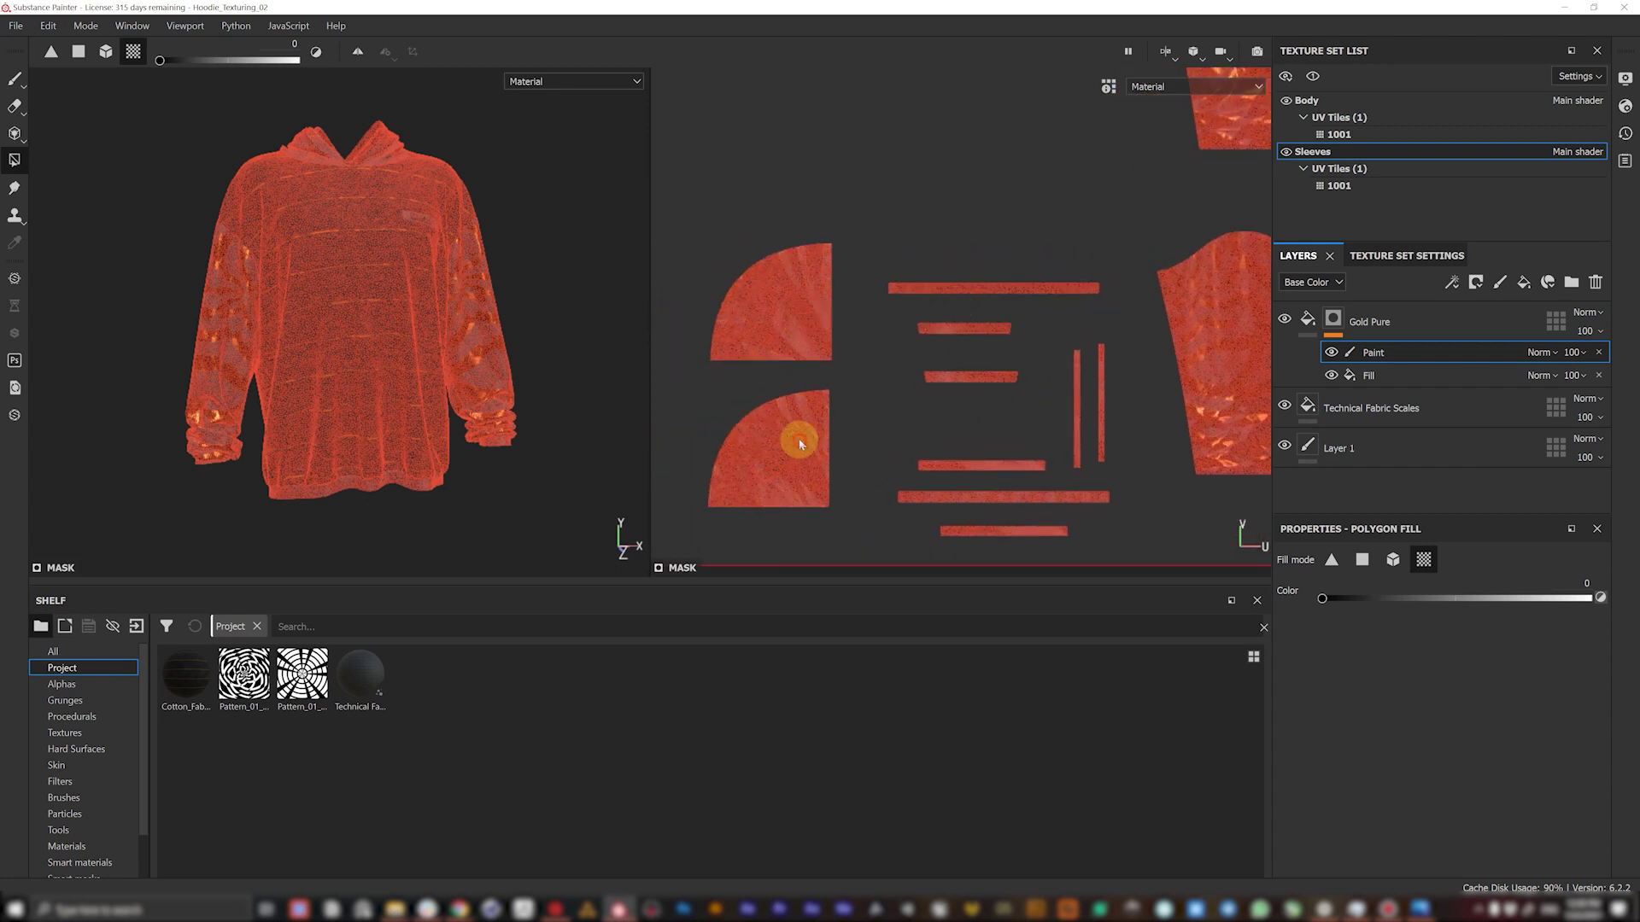
pyautogui.click(17, 81)
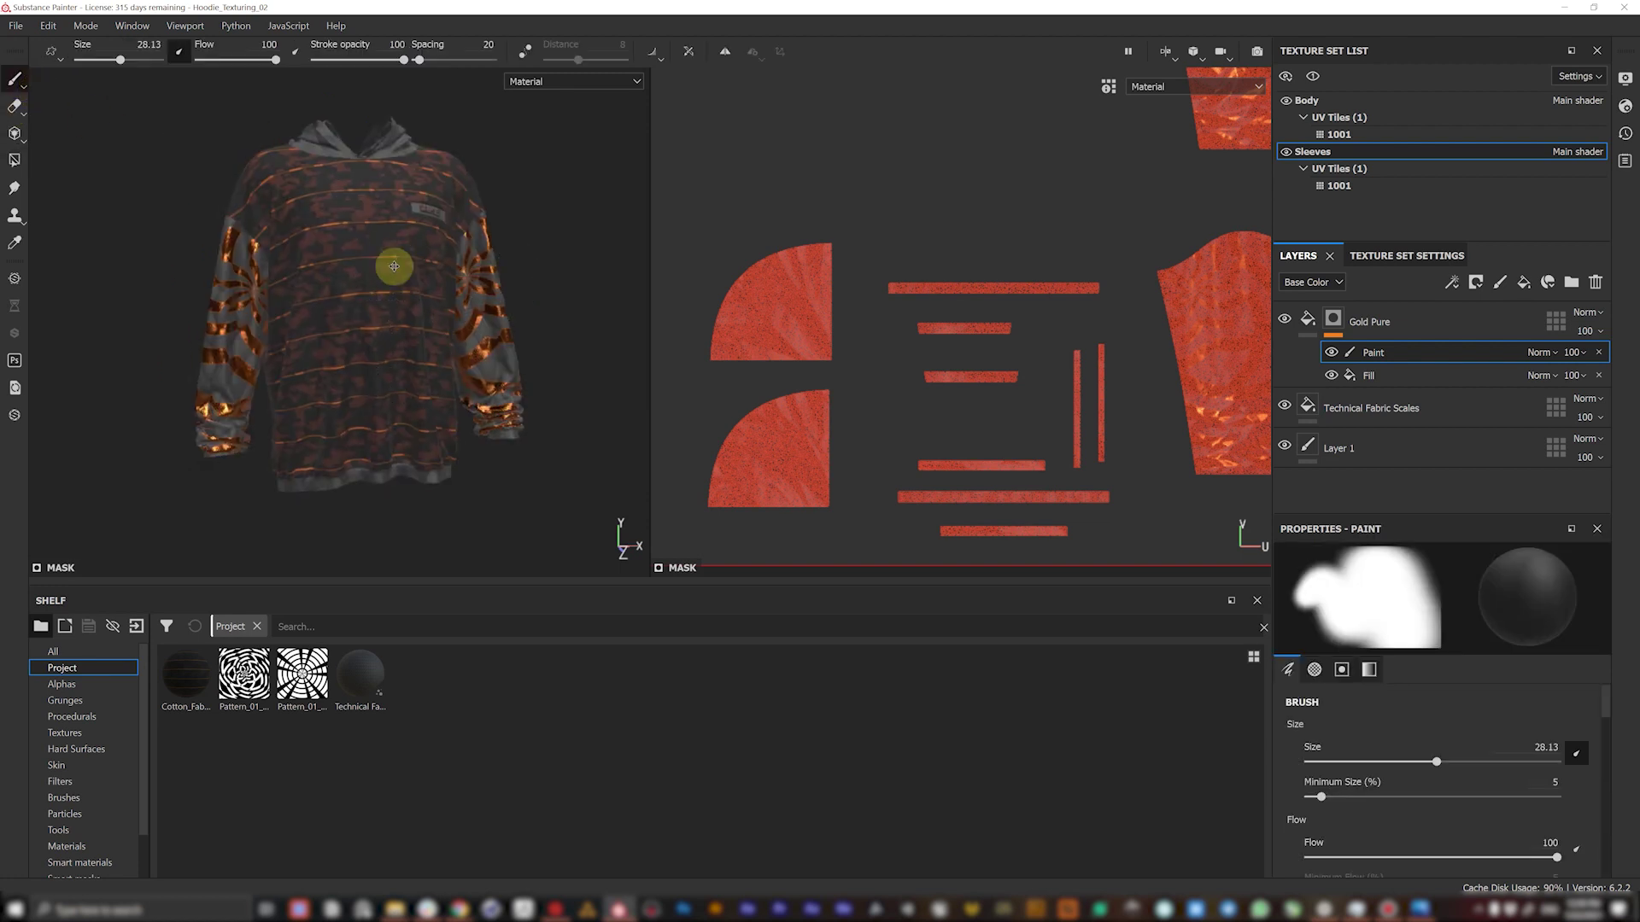
# - Compare the hoodie with the mask's paint effect hidden and shown, examining the hood, trims and sleeves from several sides
pyautogui.click(1366, 376)
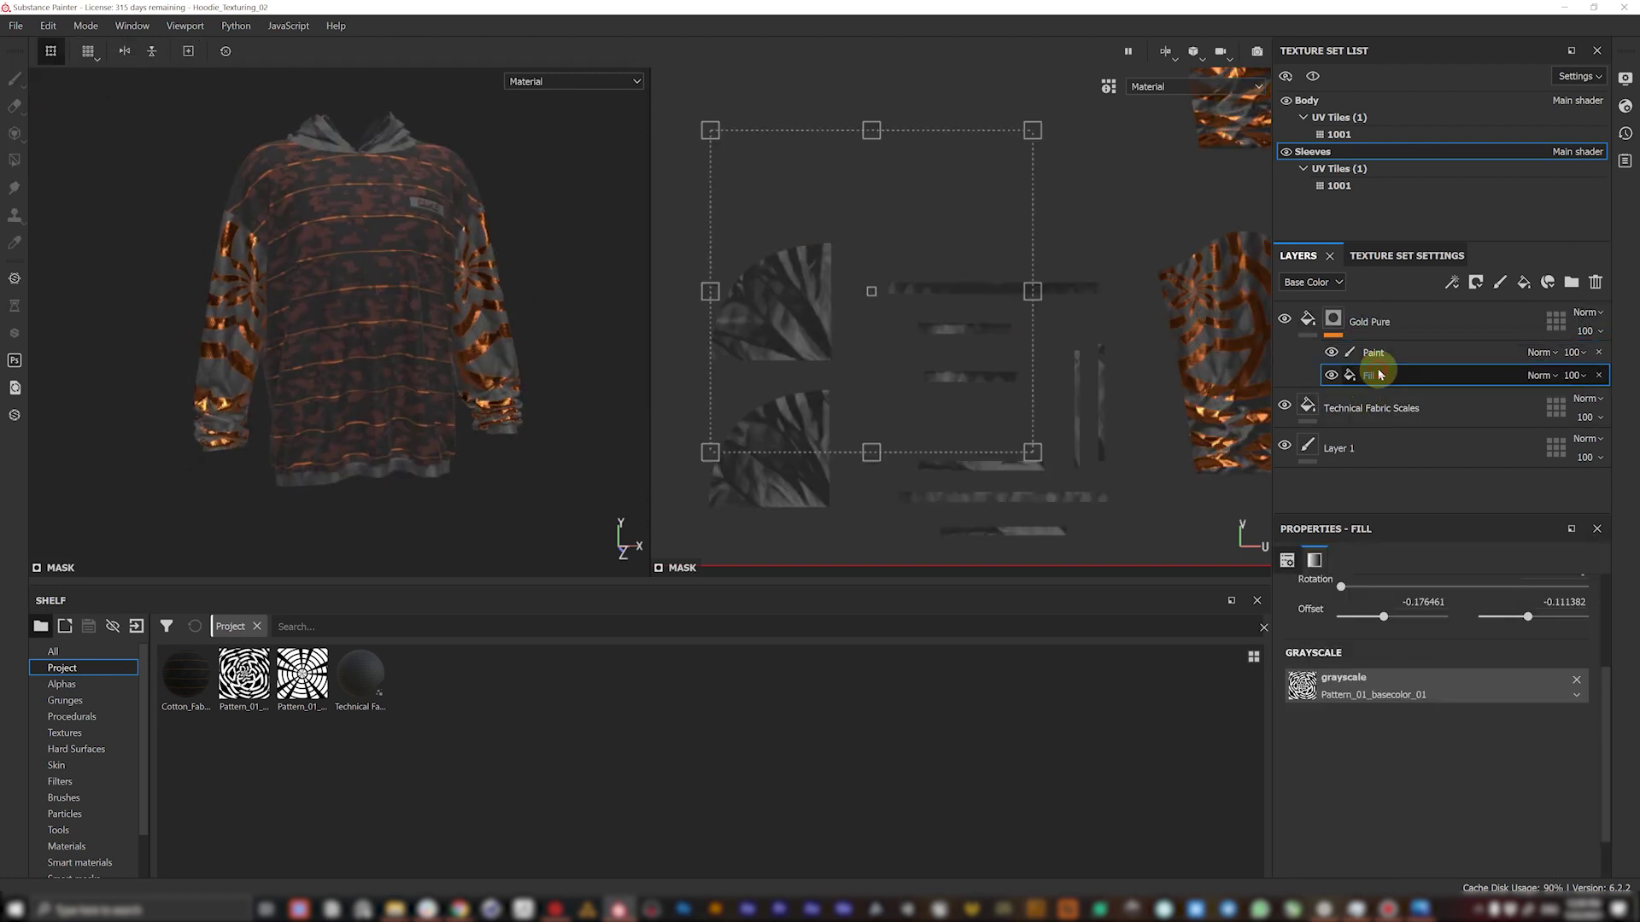
pyautogui.click(1373, 353)
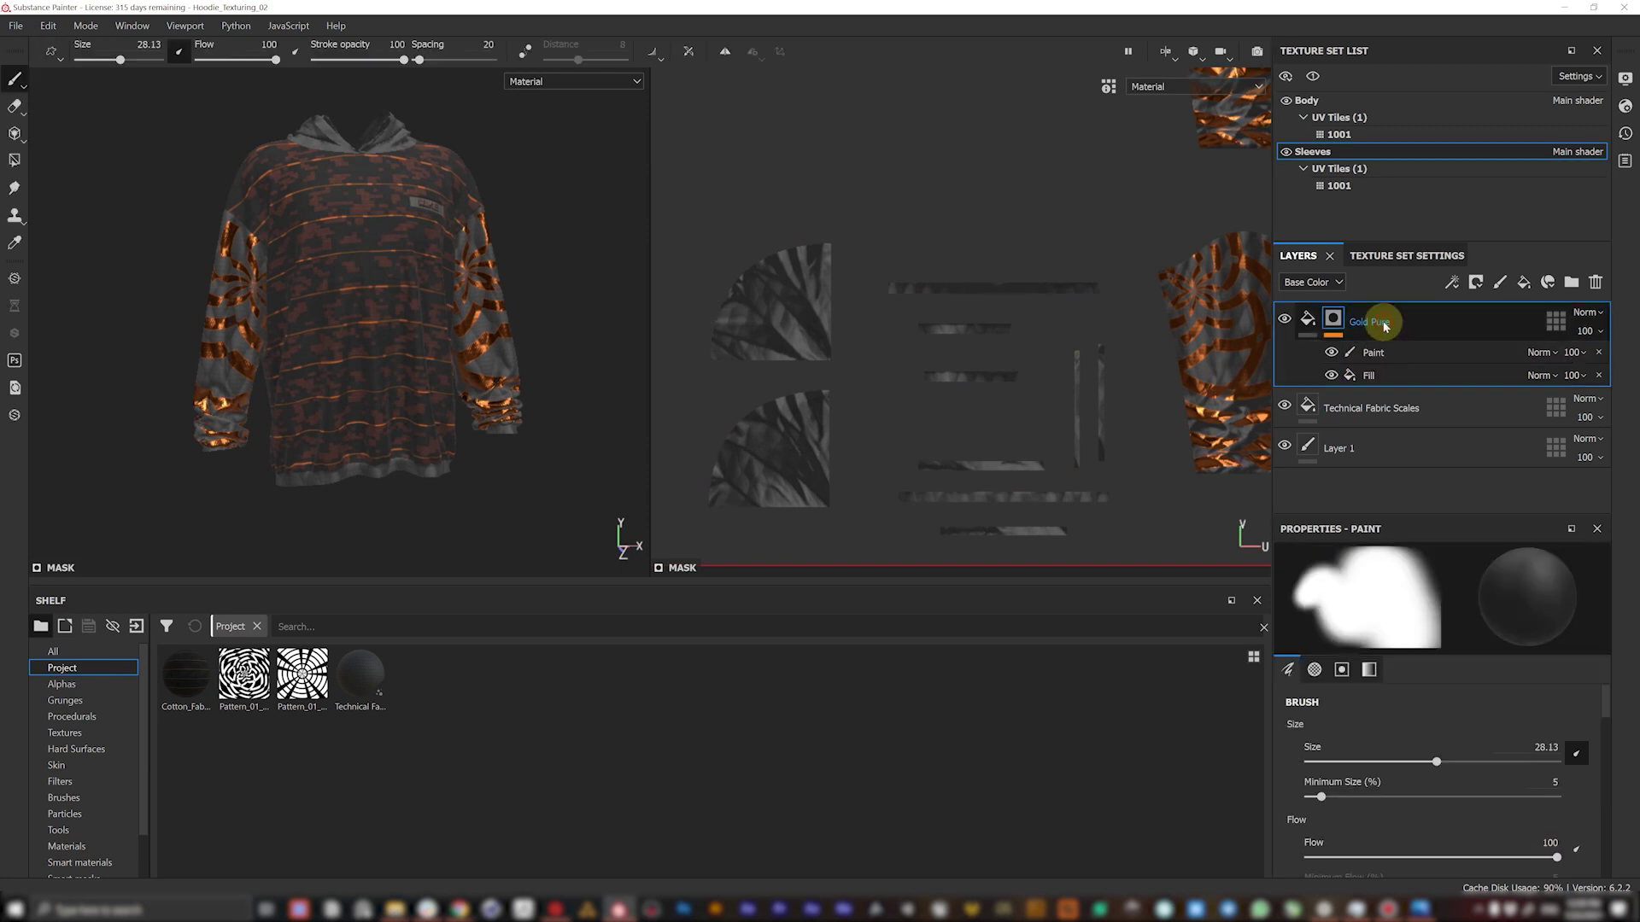
pyautogui.scroll(-4, 1090, 332)
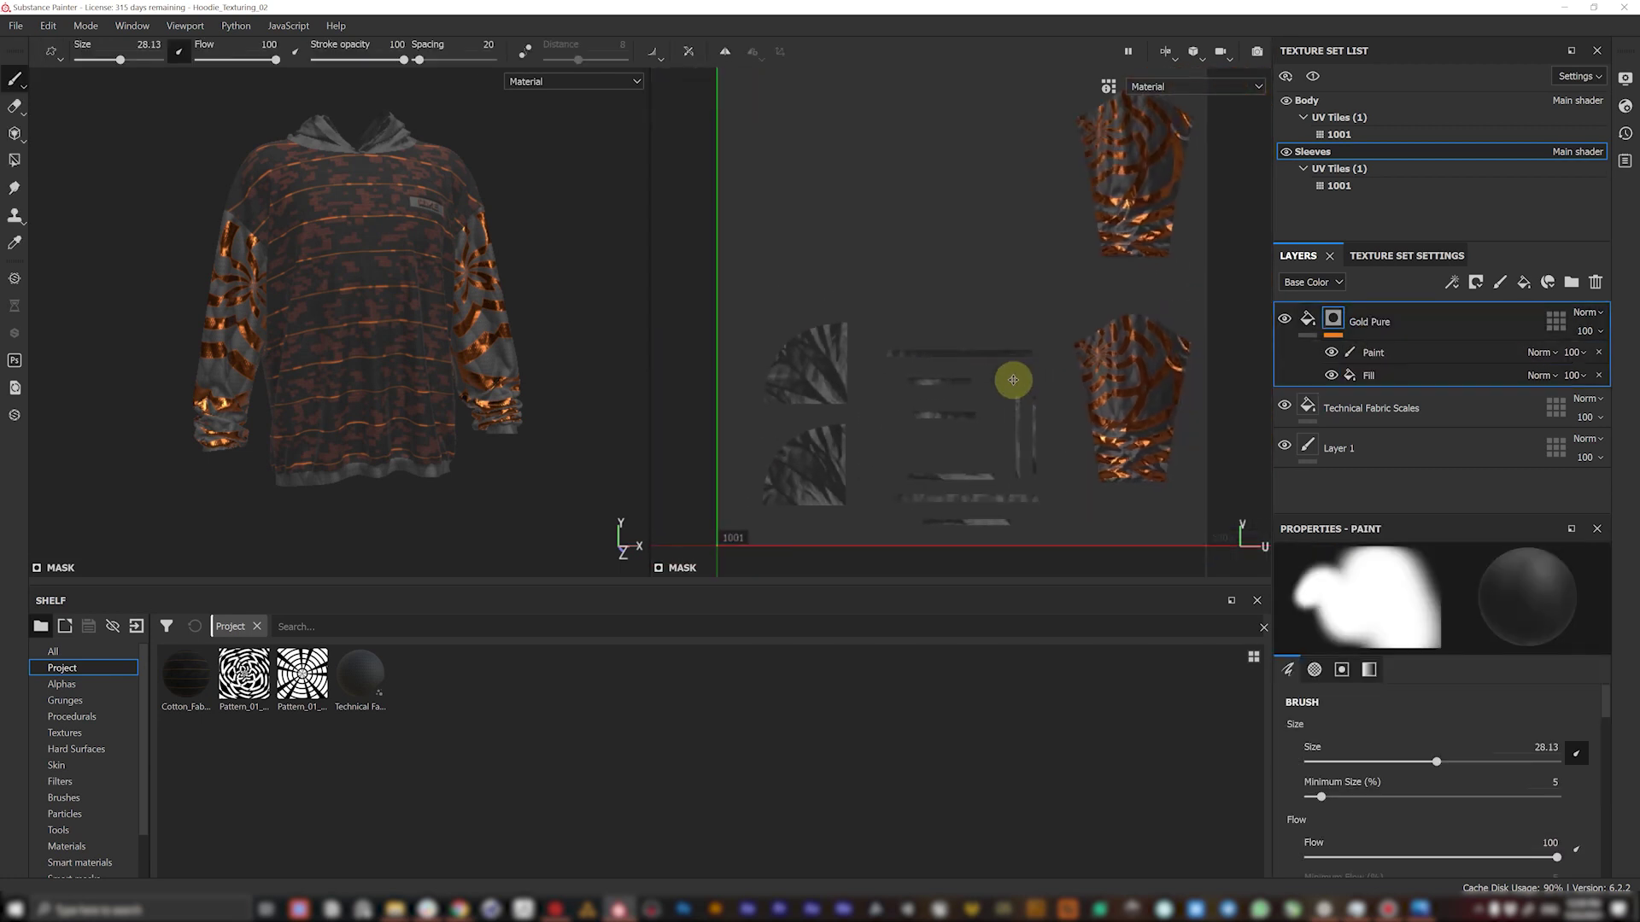
pyautogui.moveTo(1020, 348); pyautogui.dragTo(997, 354, button='middle')
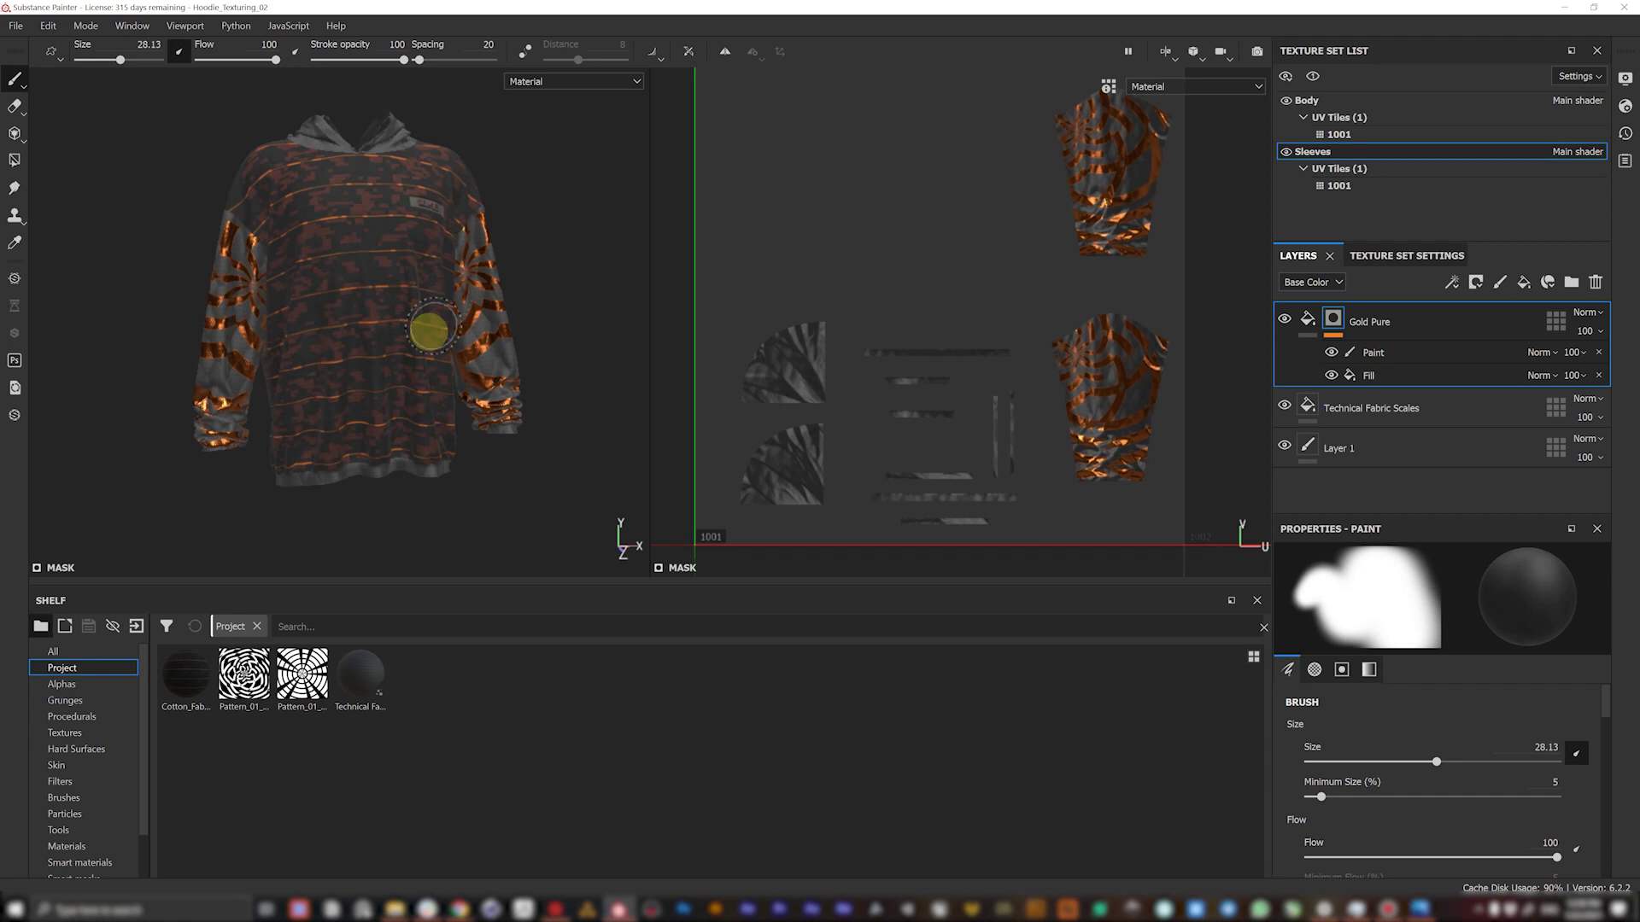
pyautogui.keyDown('alt'); pyautogui.moveTo(396, 307); pyautogui.dragTo(469, 311); pyautogui.keyUp('alt')
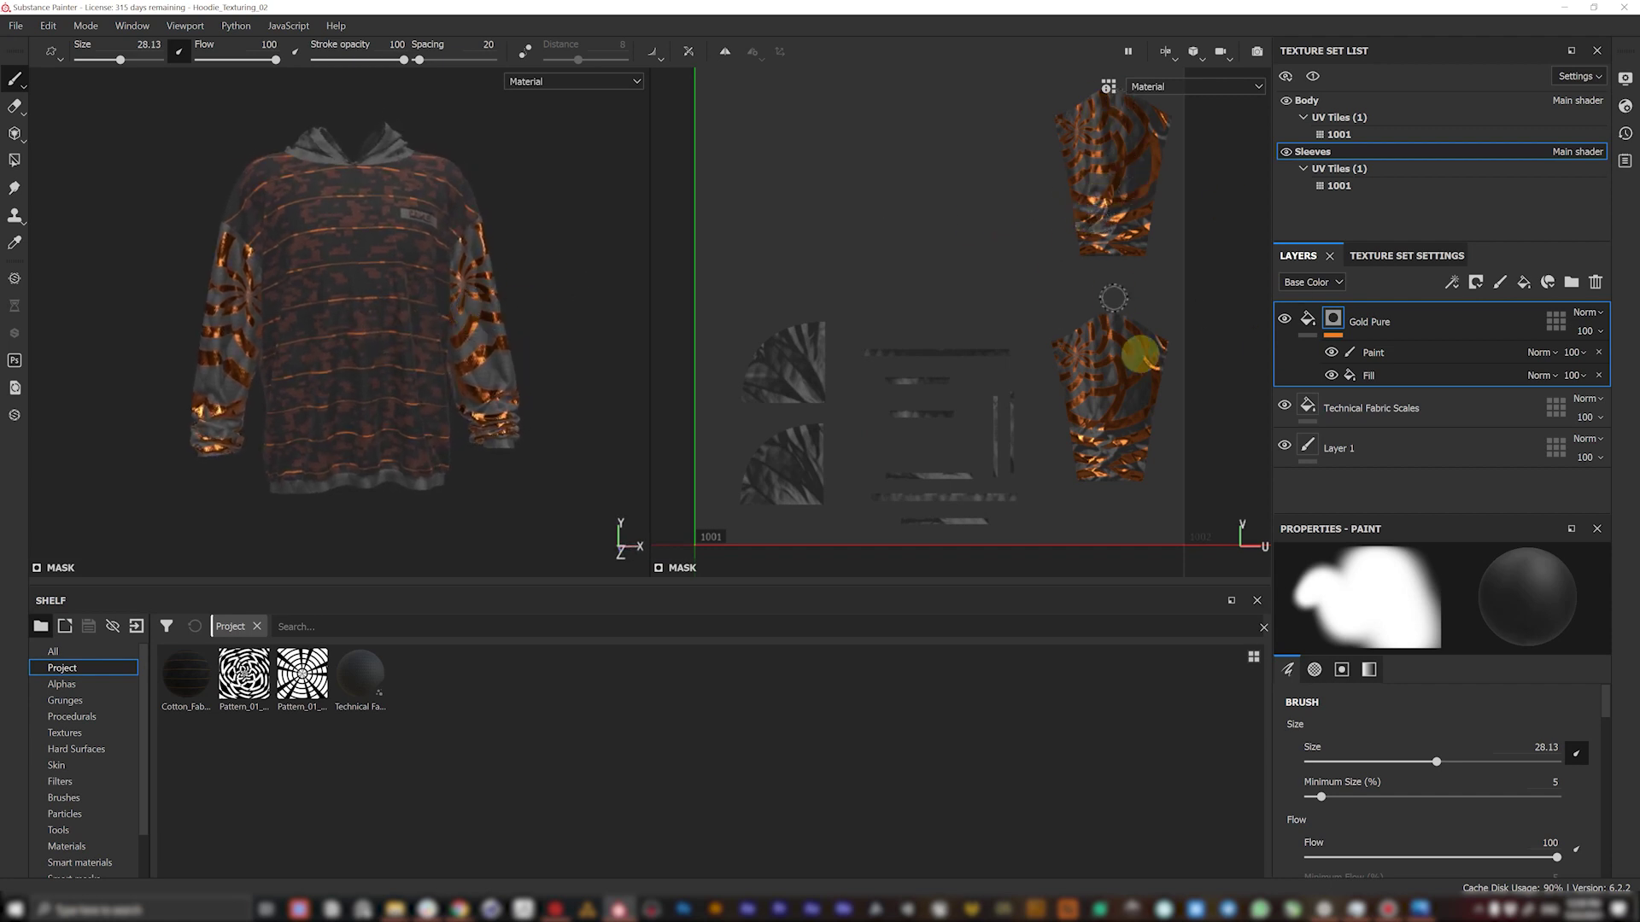
pyautogui.click(1331, 352)
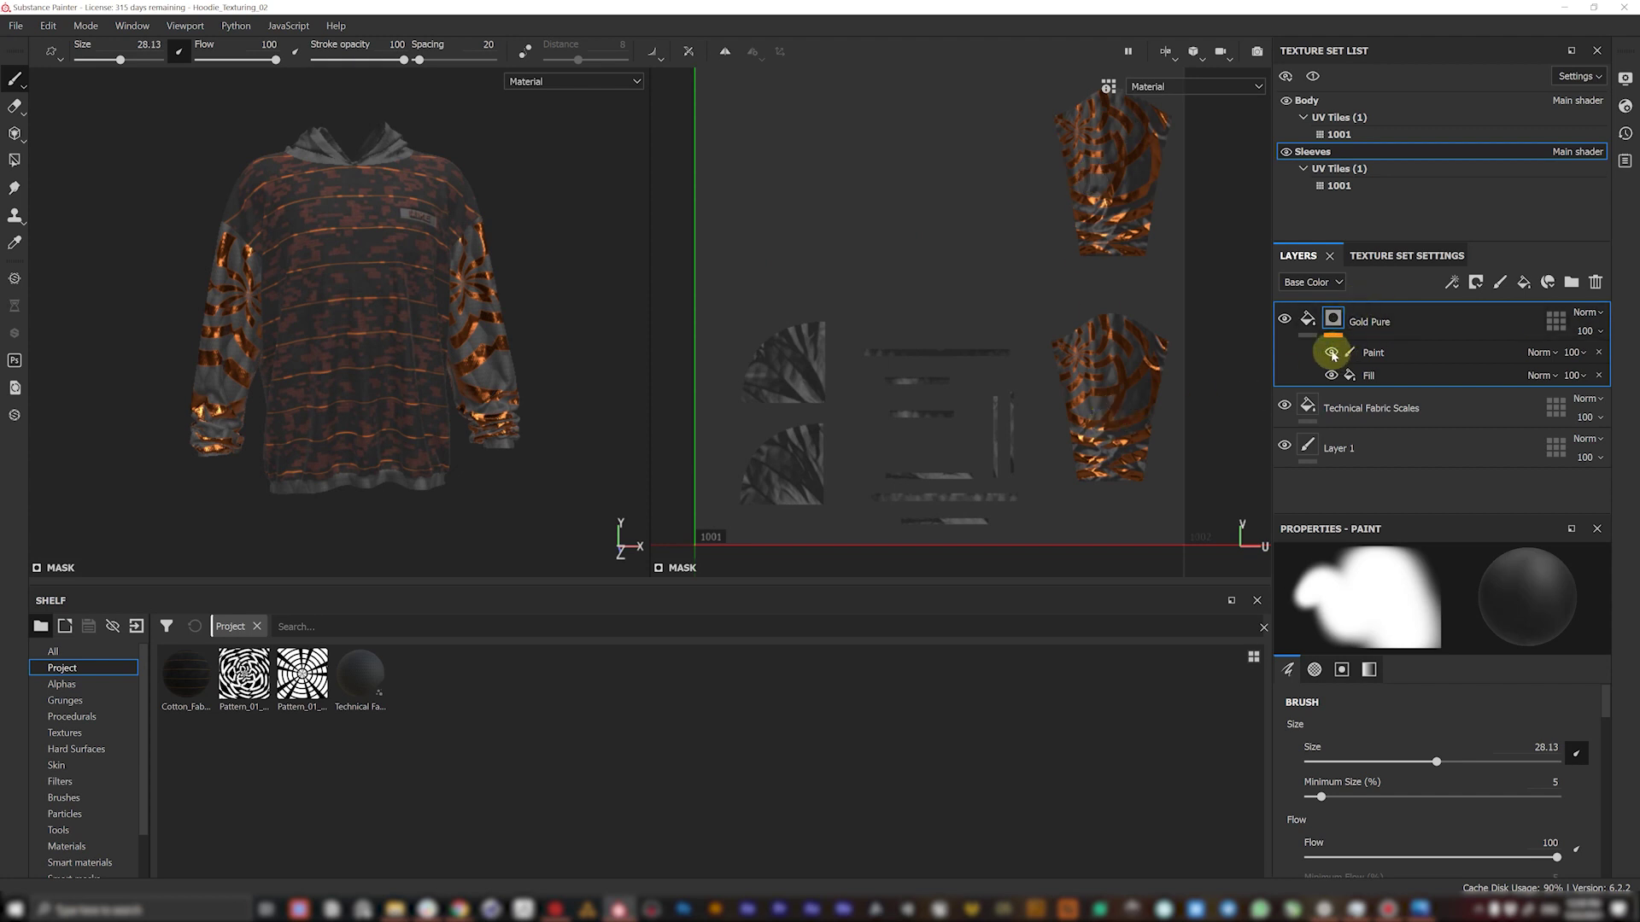
pyautogui.click(1331, 352)
pyautogui.click(1332, 352)
pyautogui.click(1331, 352)
pyautogui.keyDown('alt'); pyautogui.moveTo(392, 347); pyautogui.dragTo(368, 340); pyautogui.keyUp('alt')
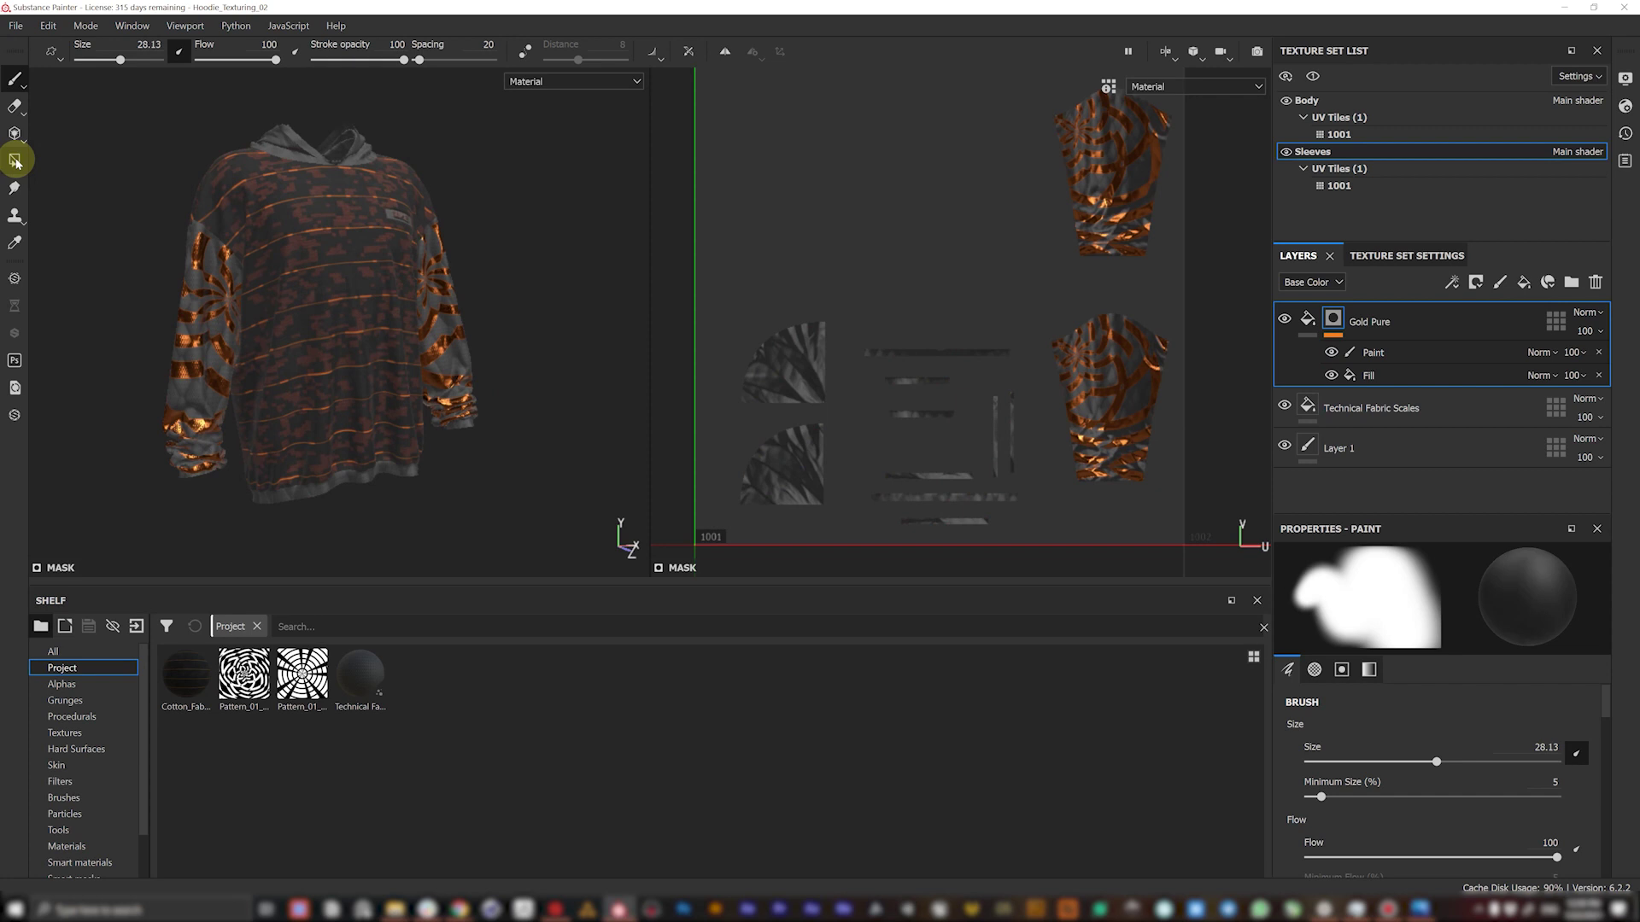
pyautogui.keyDown('alt'); pyautogui.moveTo(299, 170); pyautogui.dragTo(512, 271); pyautogui.keyUp('alt')
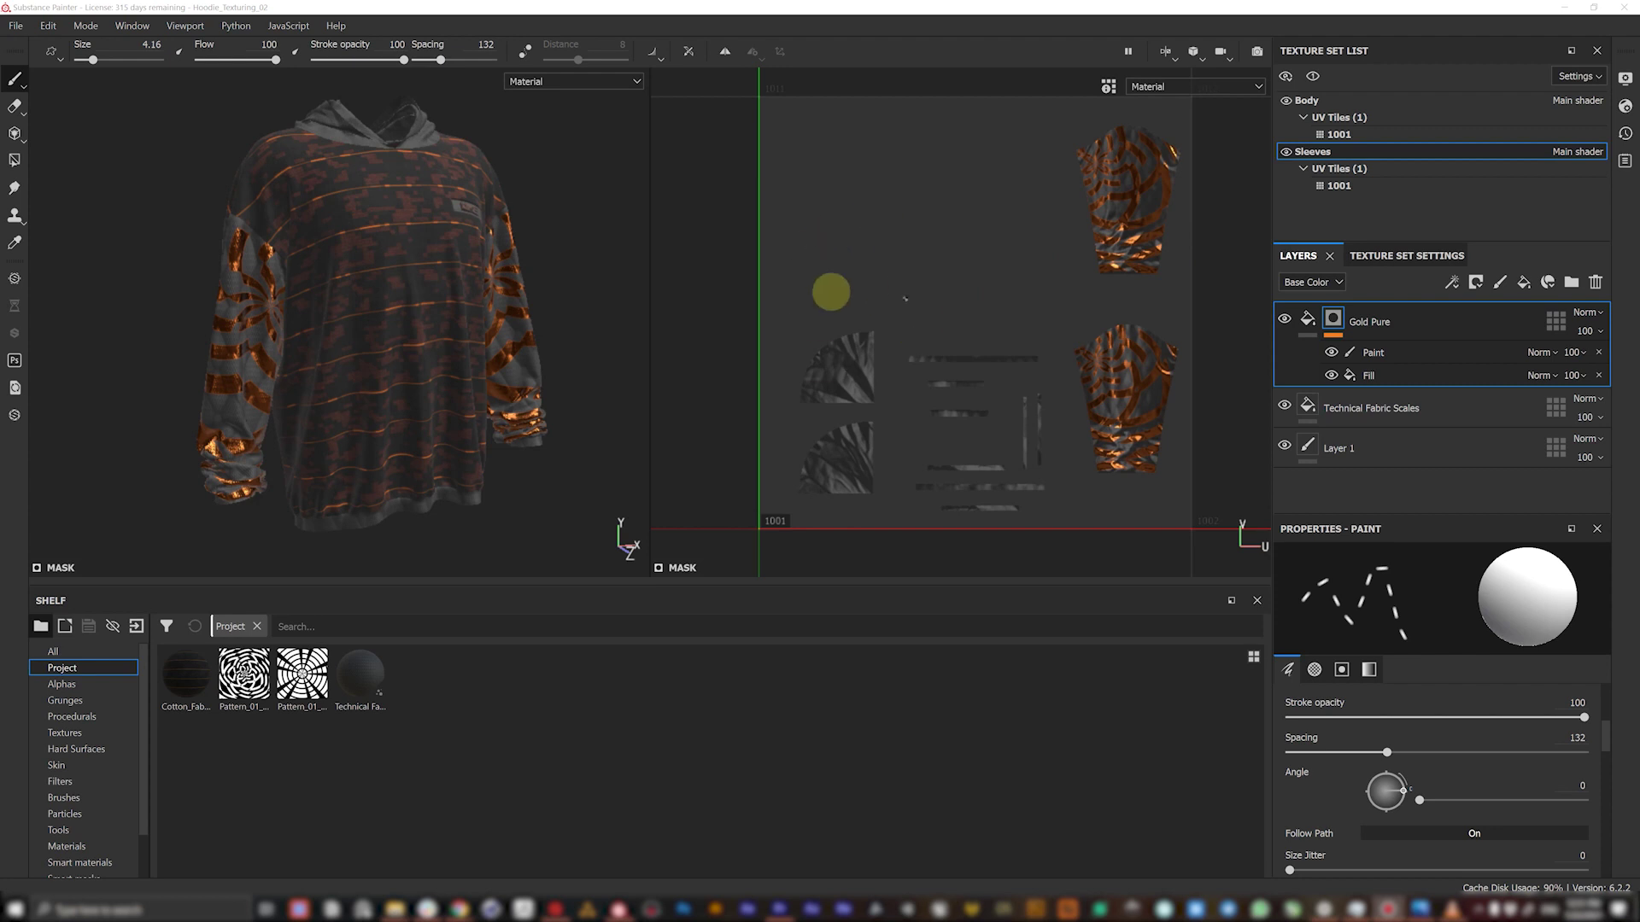
pyautogui.scroll(3, 355, 158)
pyautogui.scroll(-3, 350, 188)
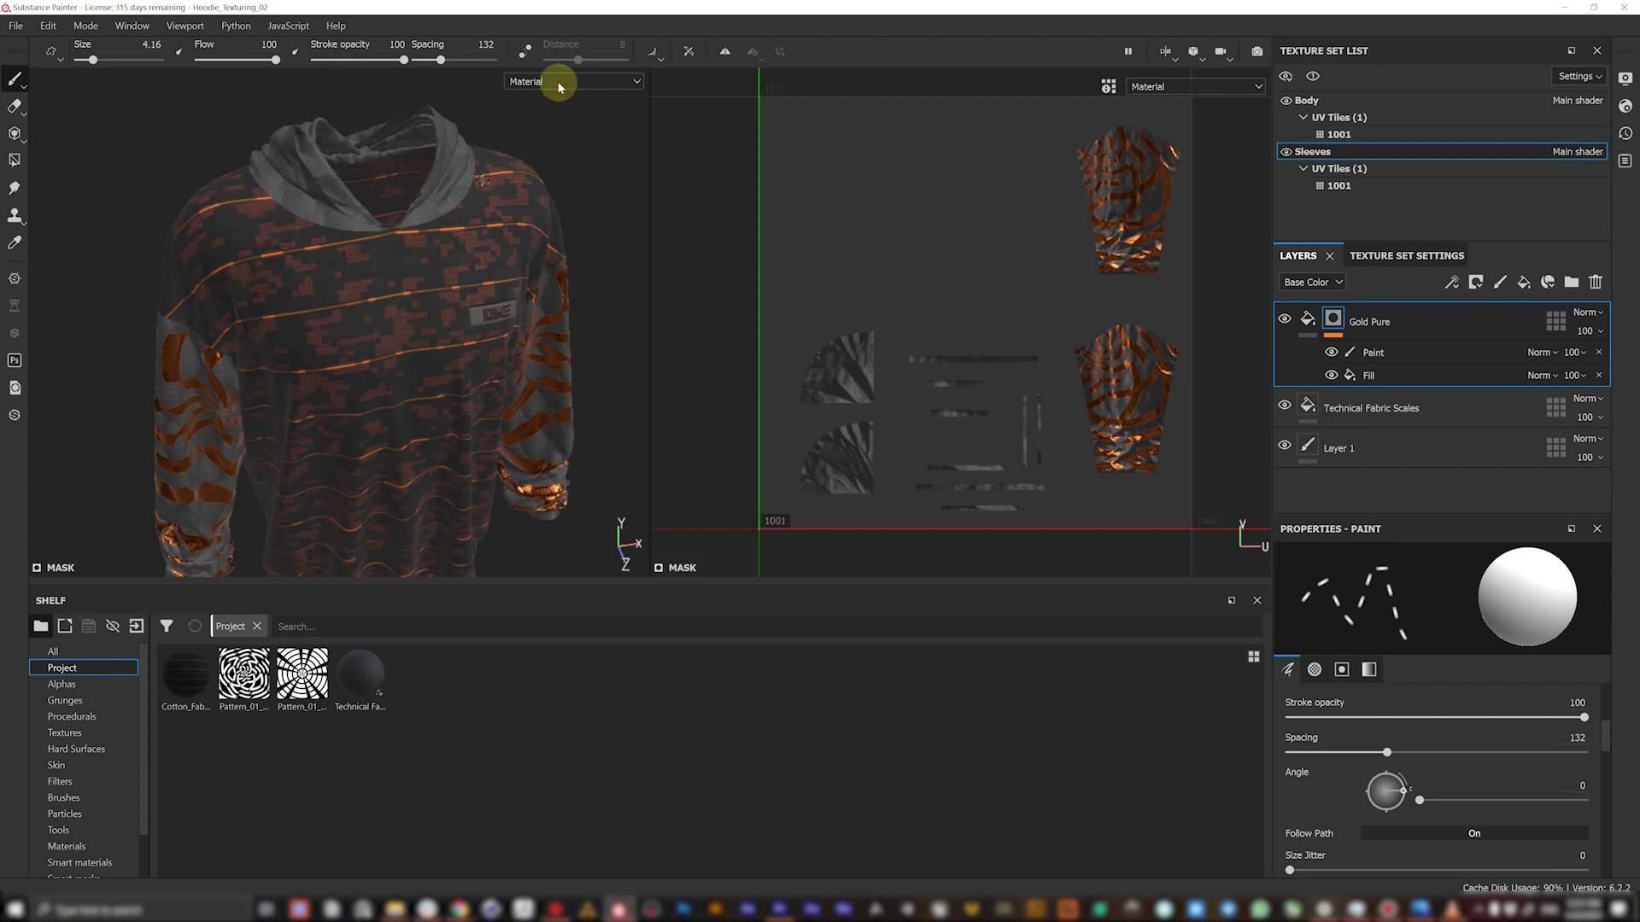
# - Create a folder named Stitches at the top of the Body texture set's layers and tag it red
pyautogui.click(1312, 104)
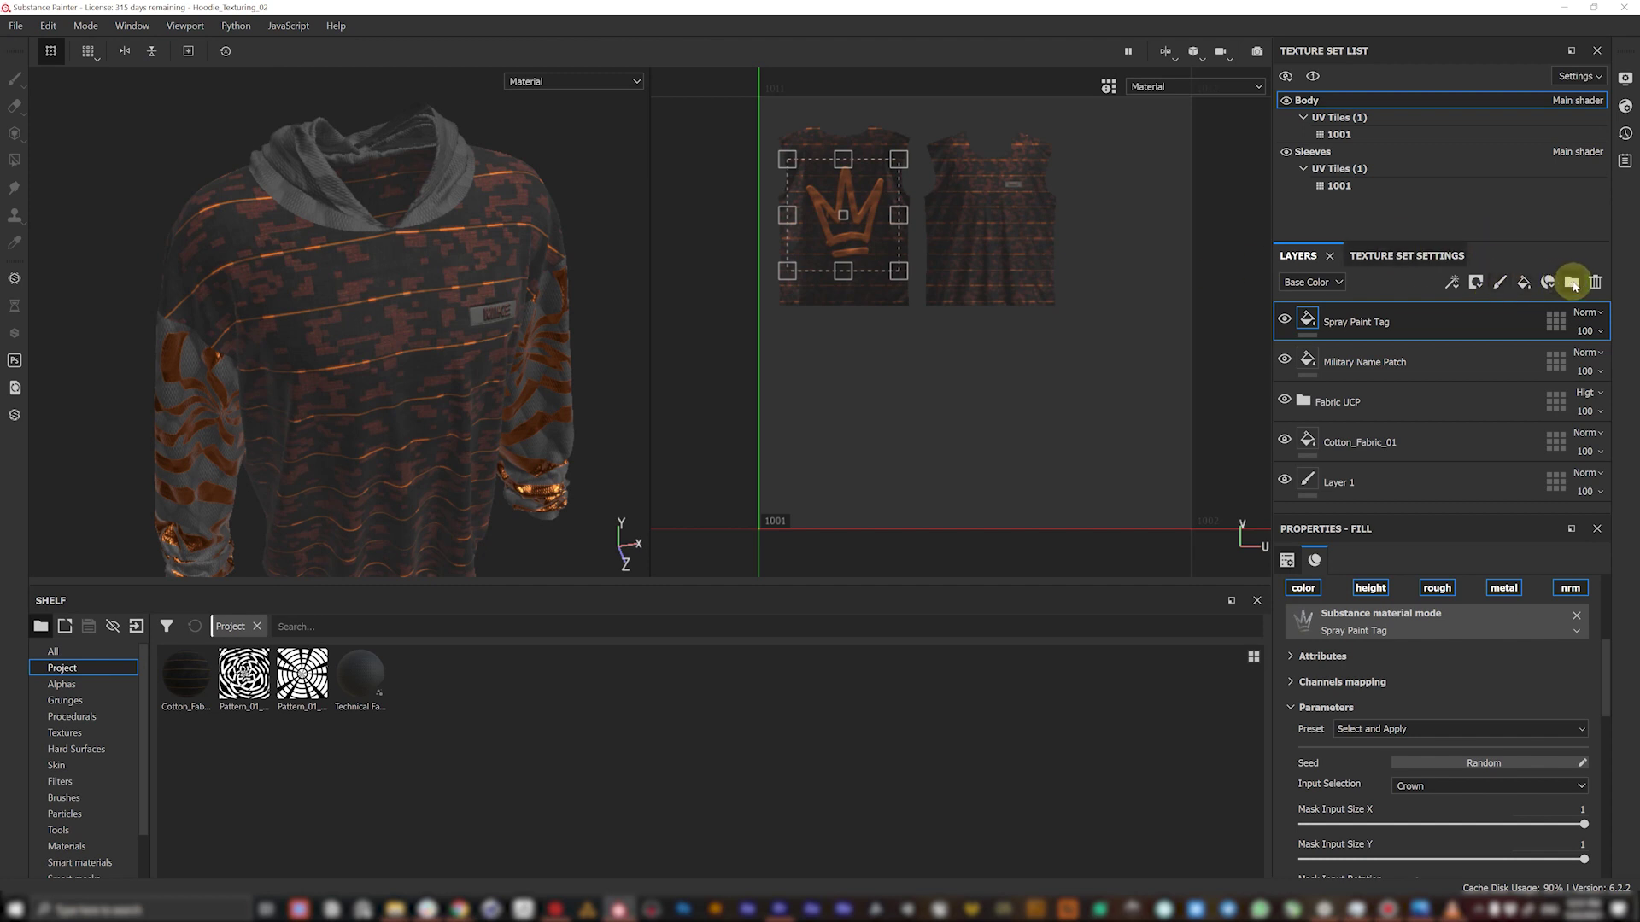
pyautogui.click(1572, 282)
pyautogui.doubleClick(1344, 320)
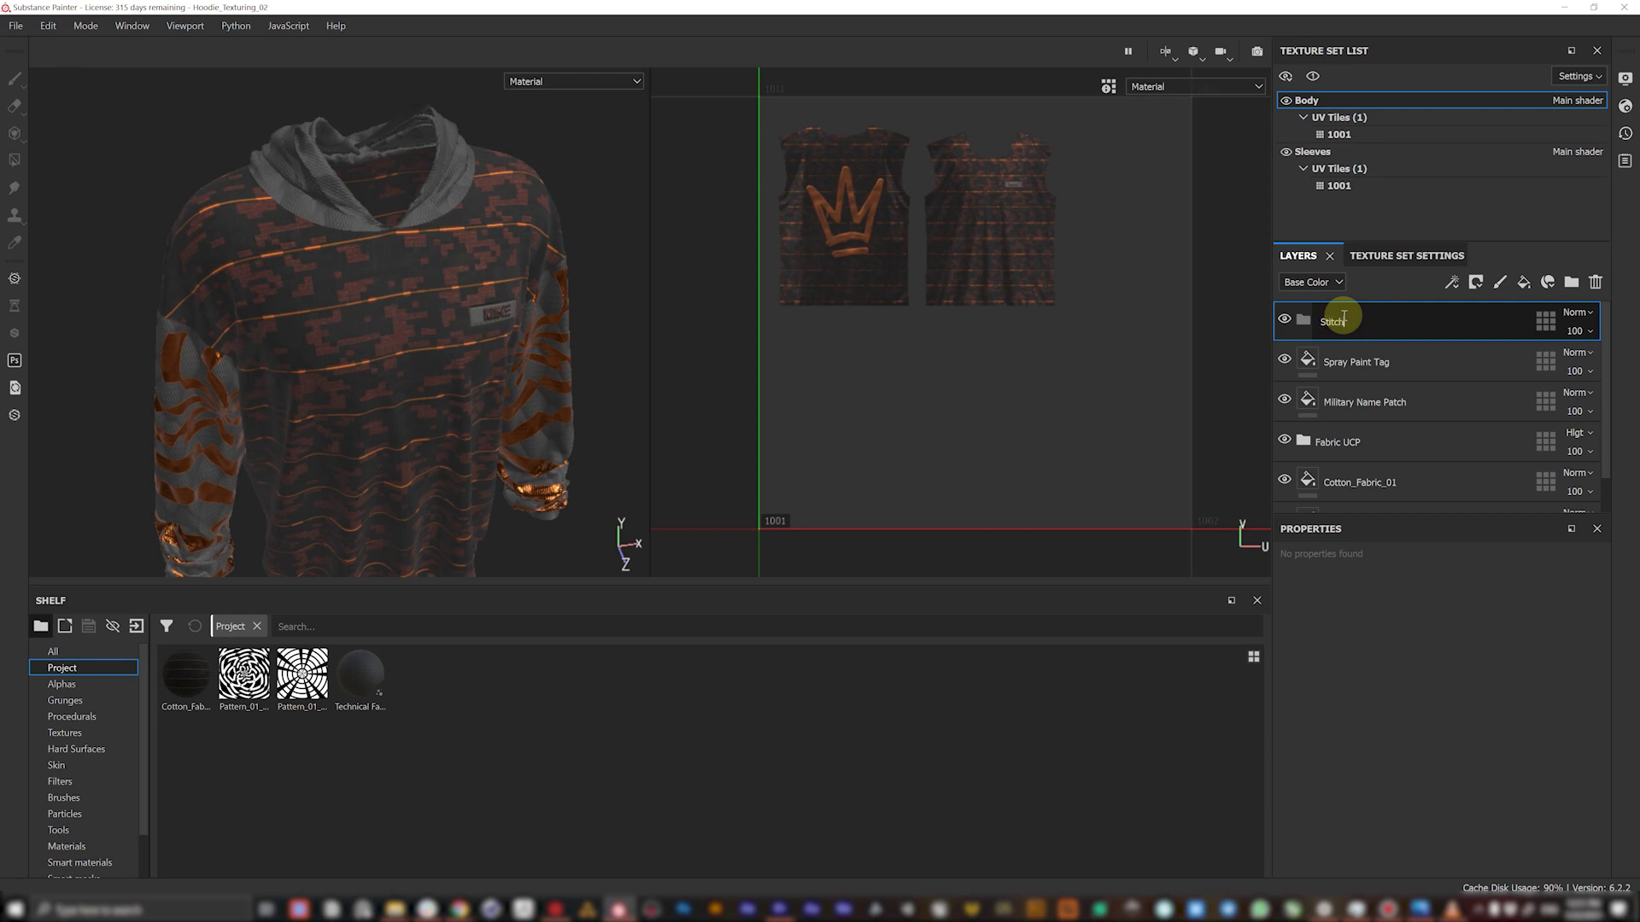
pyautogui.press('Return')
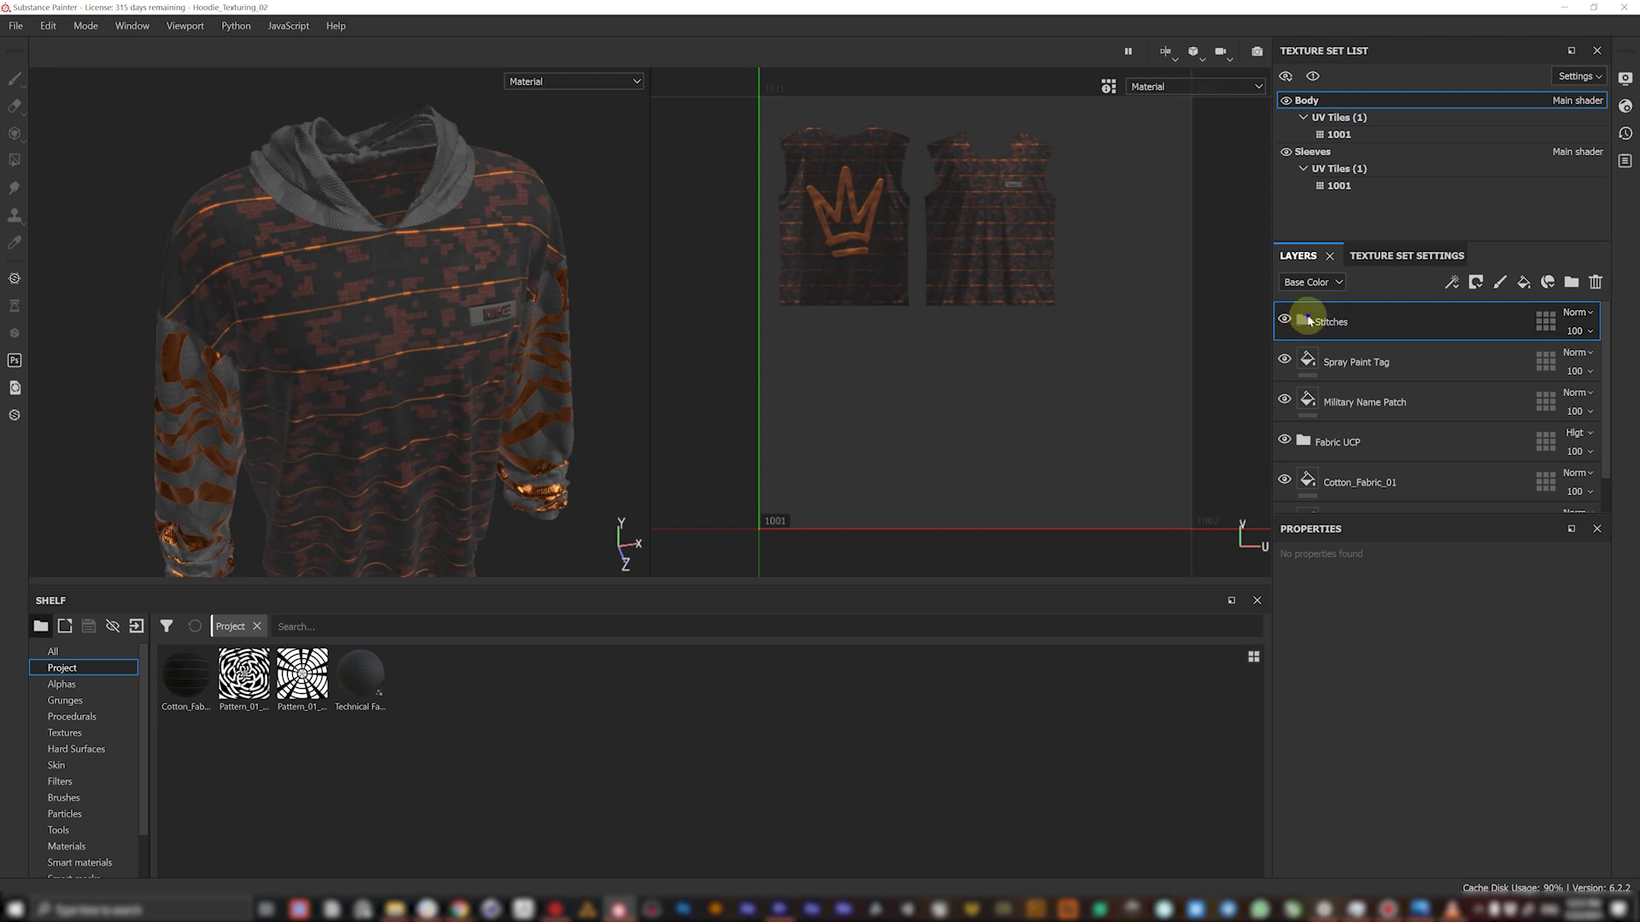
pyautogui.doubleClick(1339, 322)
pyautogui.rightClick(1340, 321)
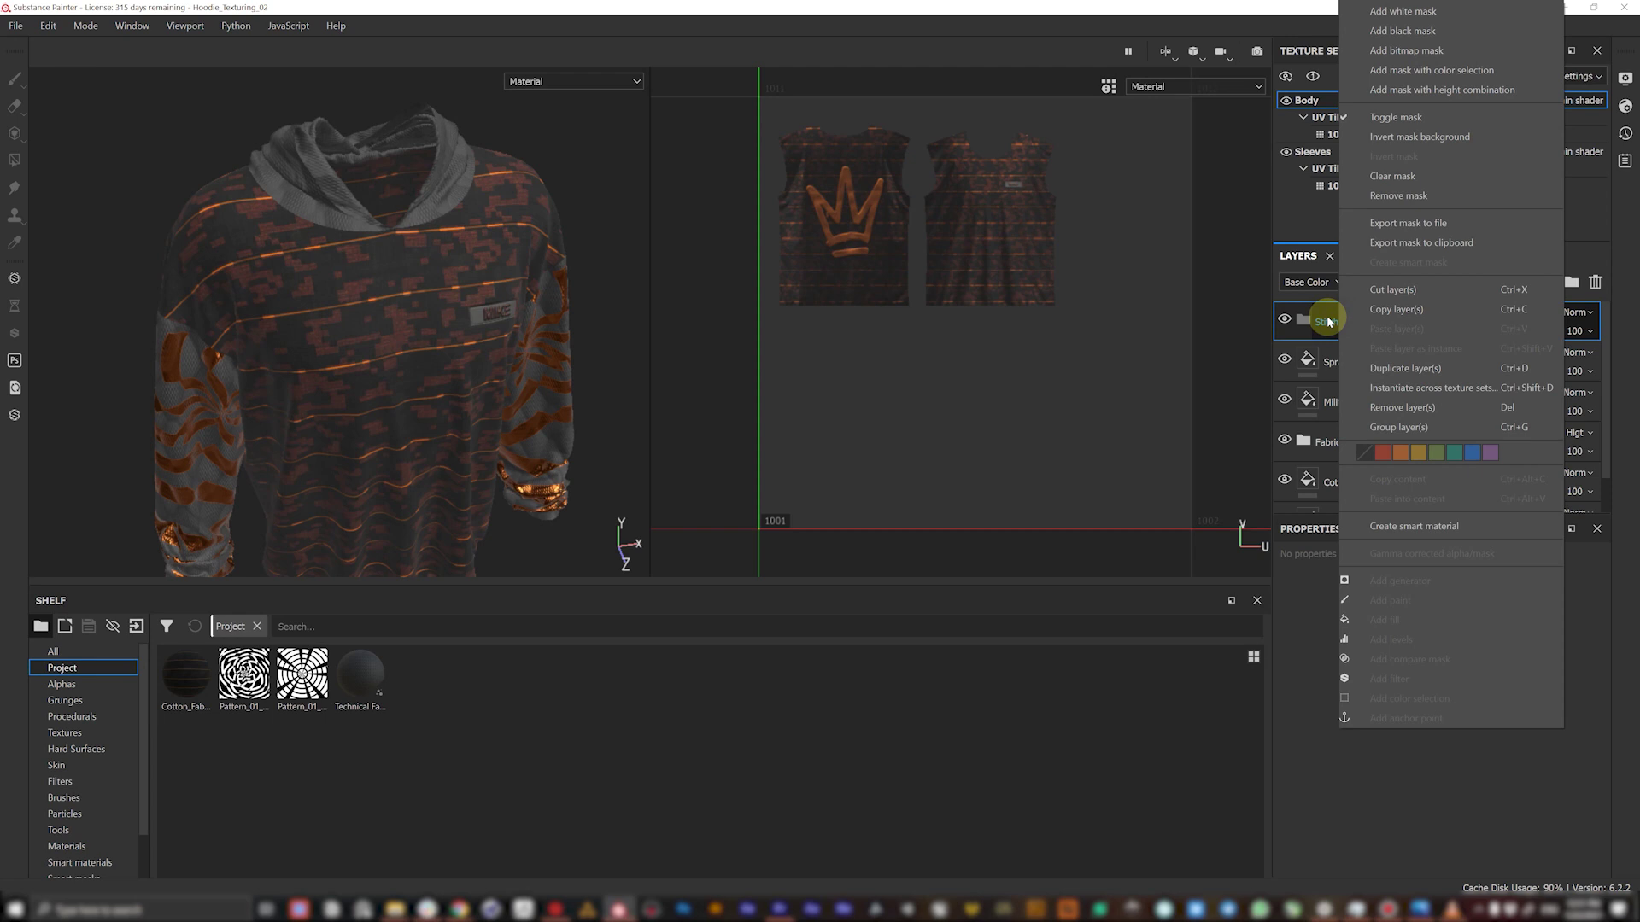
pyautogui.click(1385, 455)
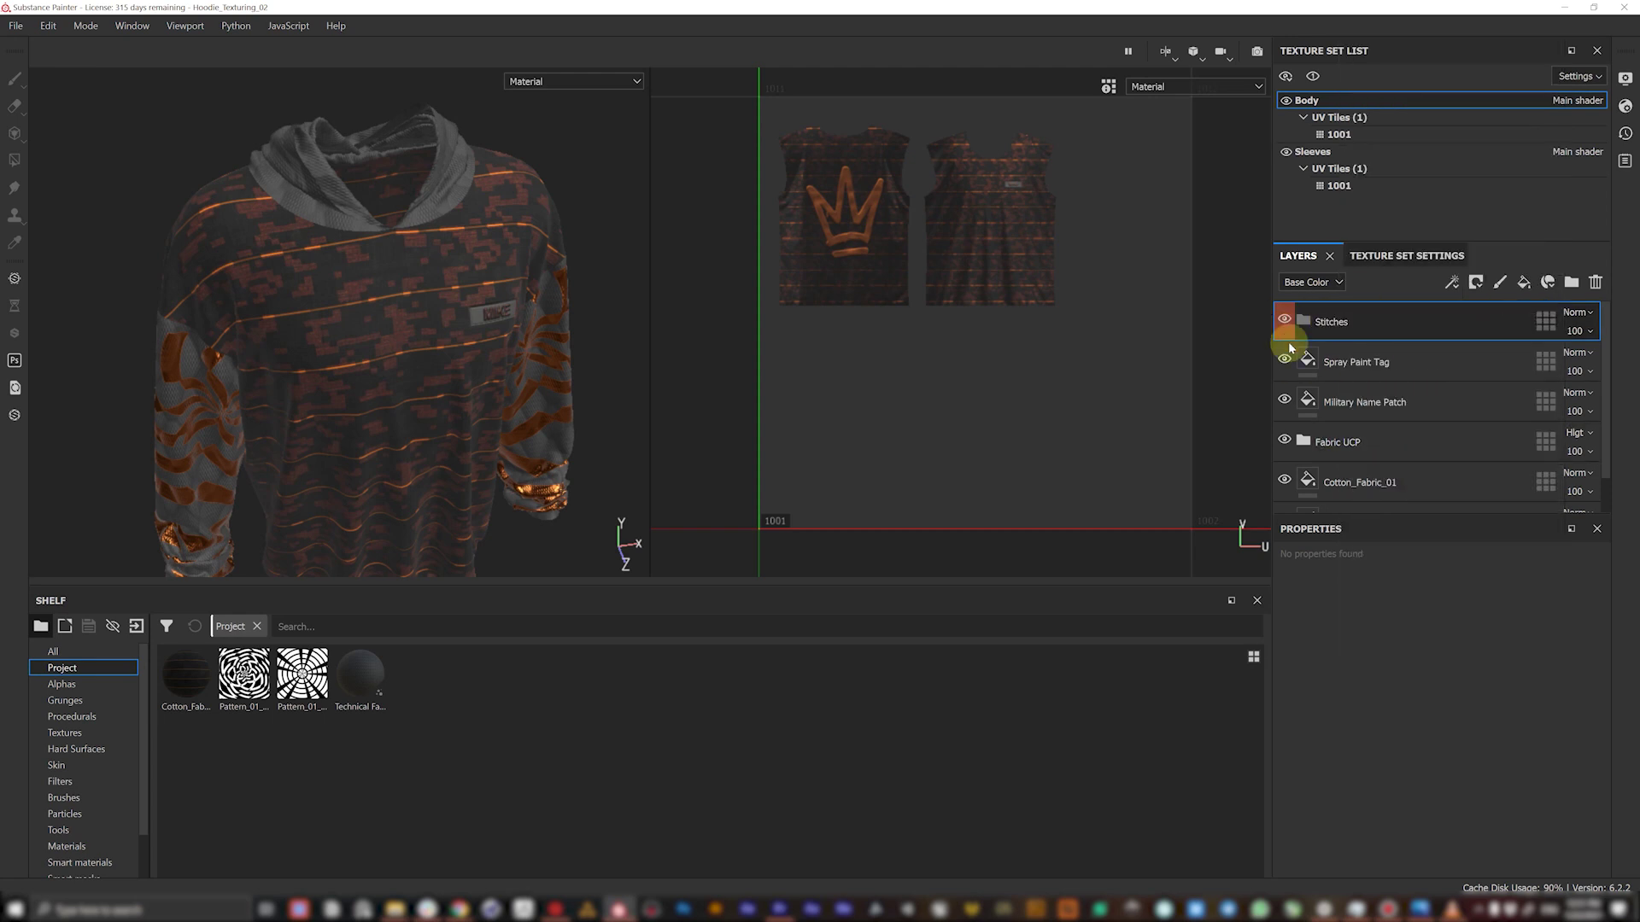
# - Search the whole shelf for "stitch" and add a fill layer named Stitches inside the Stitches folder
pyautogui.click(61, 651)
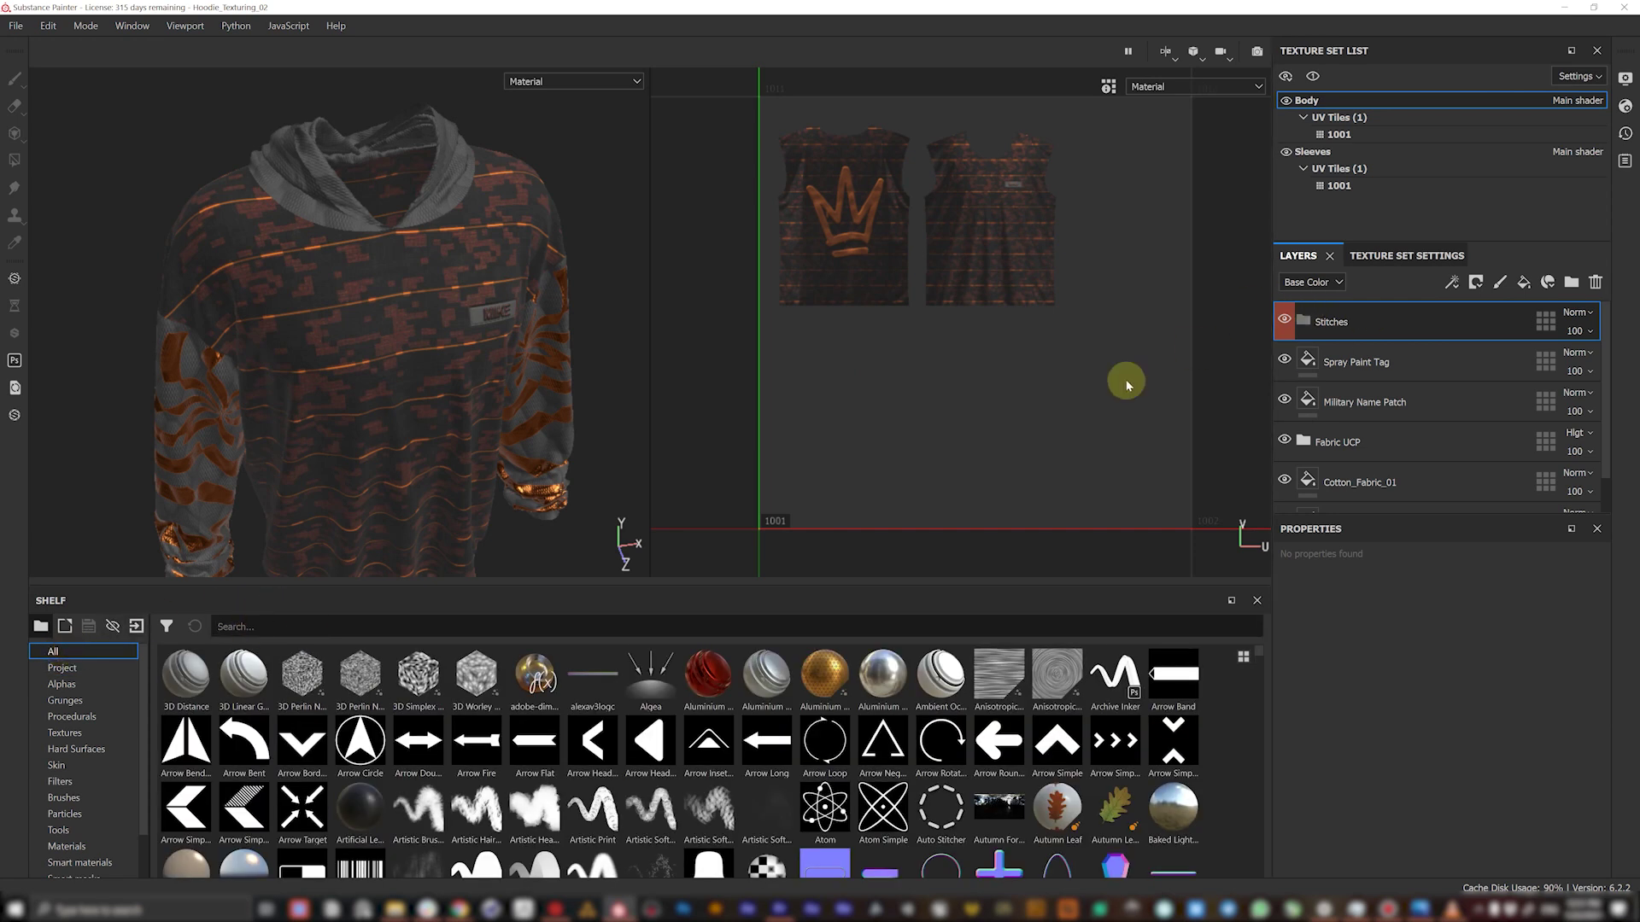
pyautogui.write('stitch')
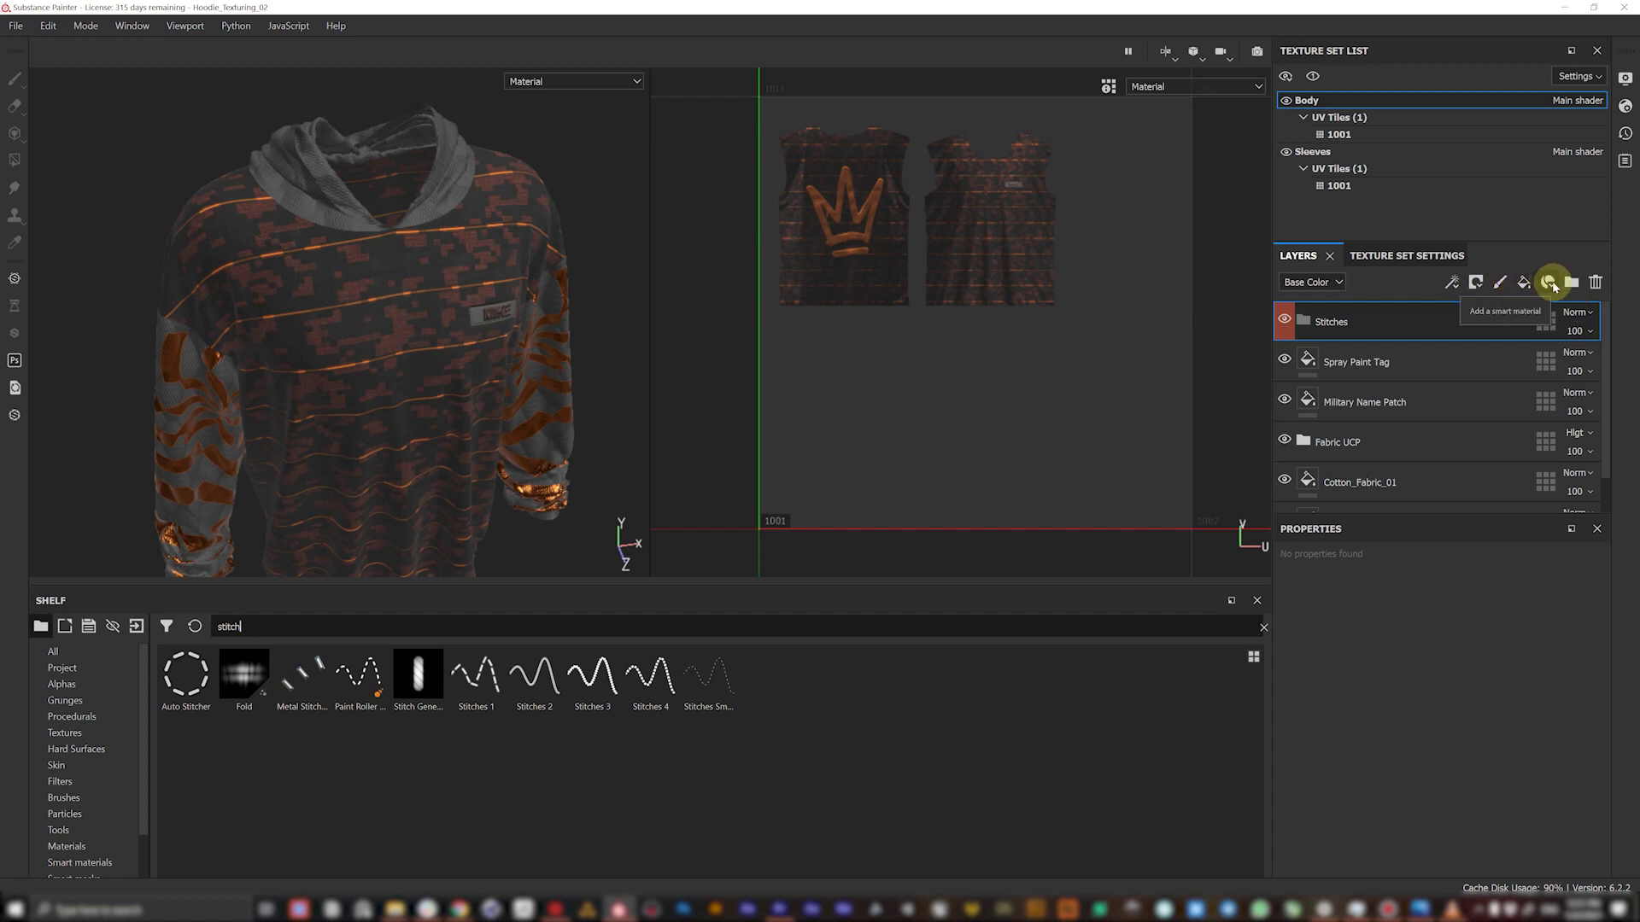
pyautogui.click(1524, 281)
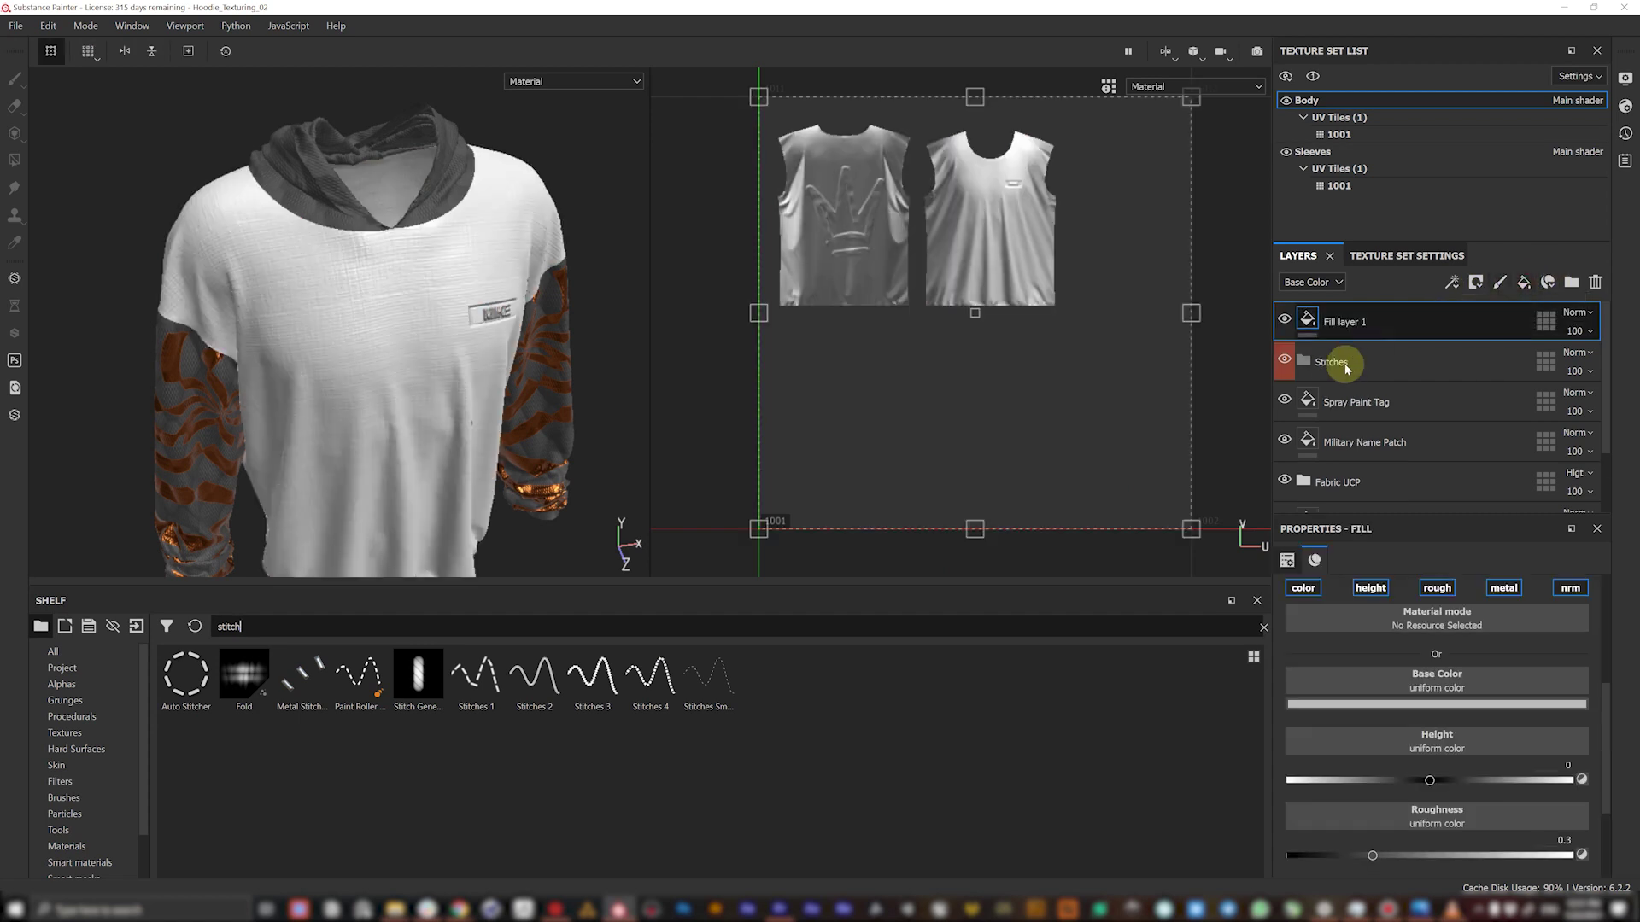
pyautogui.moveTo(1355, 320); pyautogui.dragTo(1342, 372)
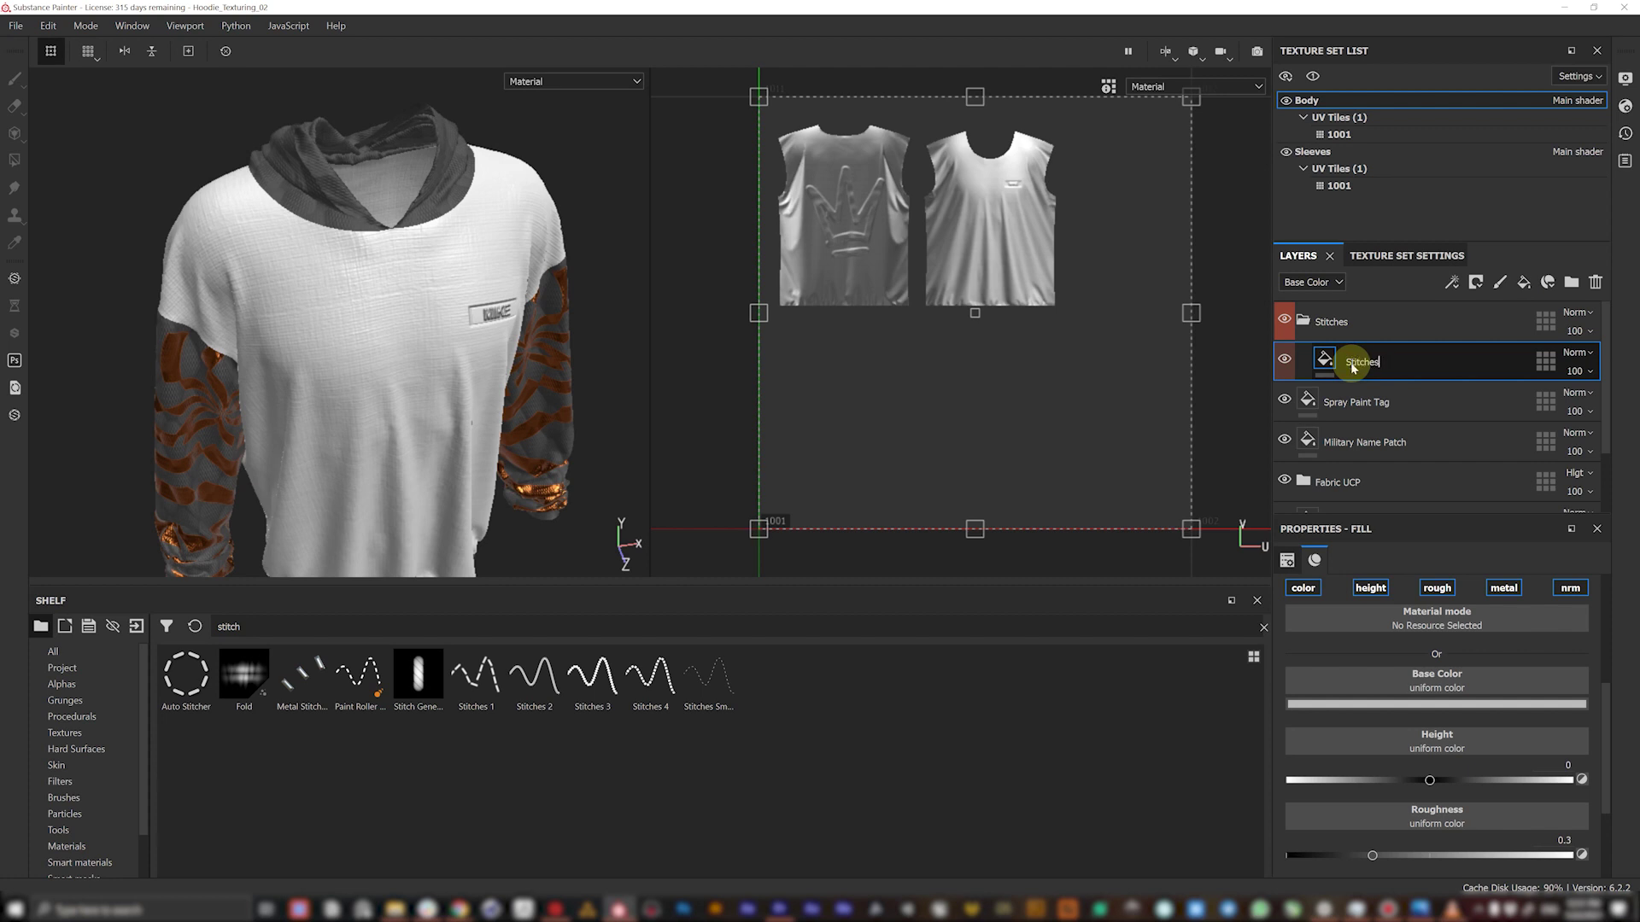
# - Set the Stitches fill layer's base color to pure red and add a black mask to the layer
pyautogui.click(1441, 707)
pyautogui.moveTo(1495, 755); pyautogui.dragTo(1535, 734)
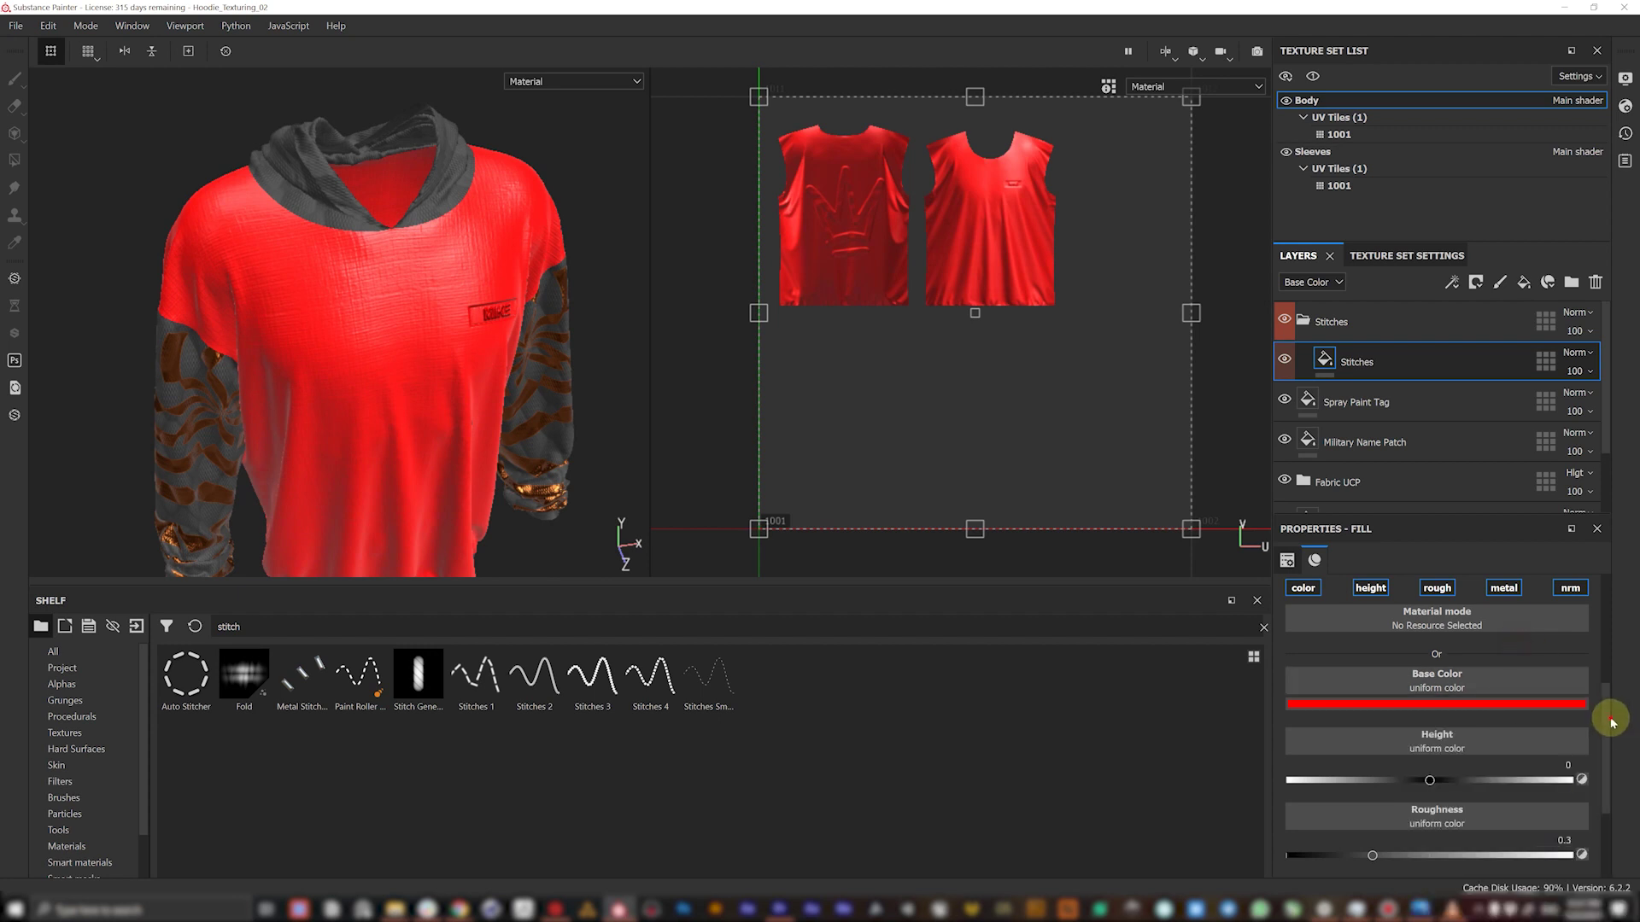
pyautogui.moveTo(1610, 696); pyautogui.dragTo(1600, 611)
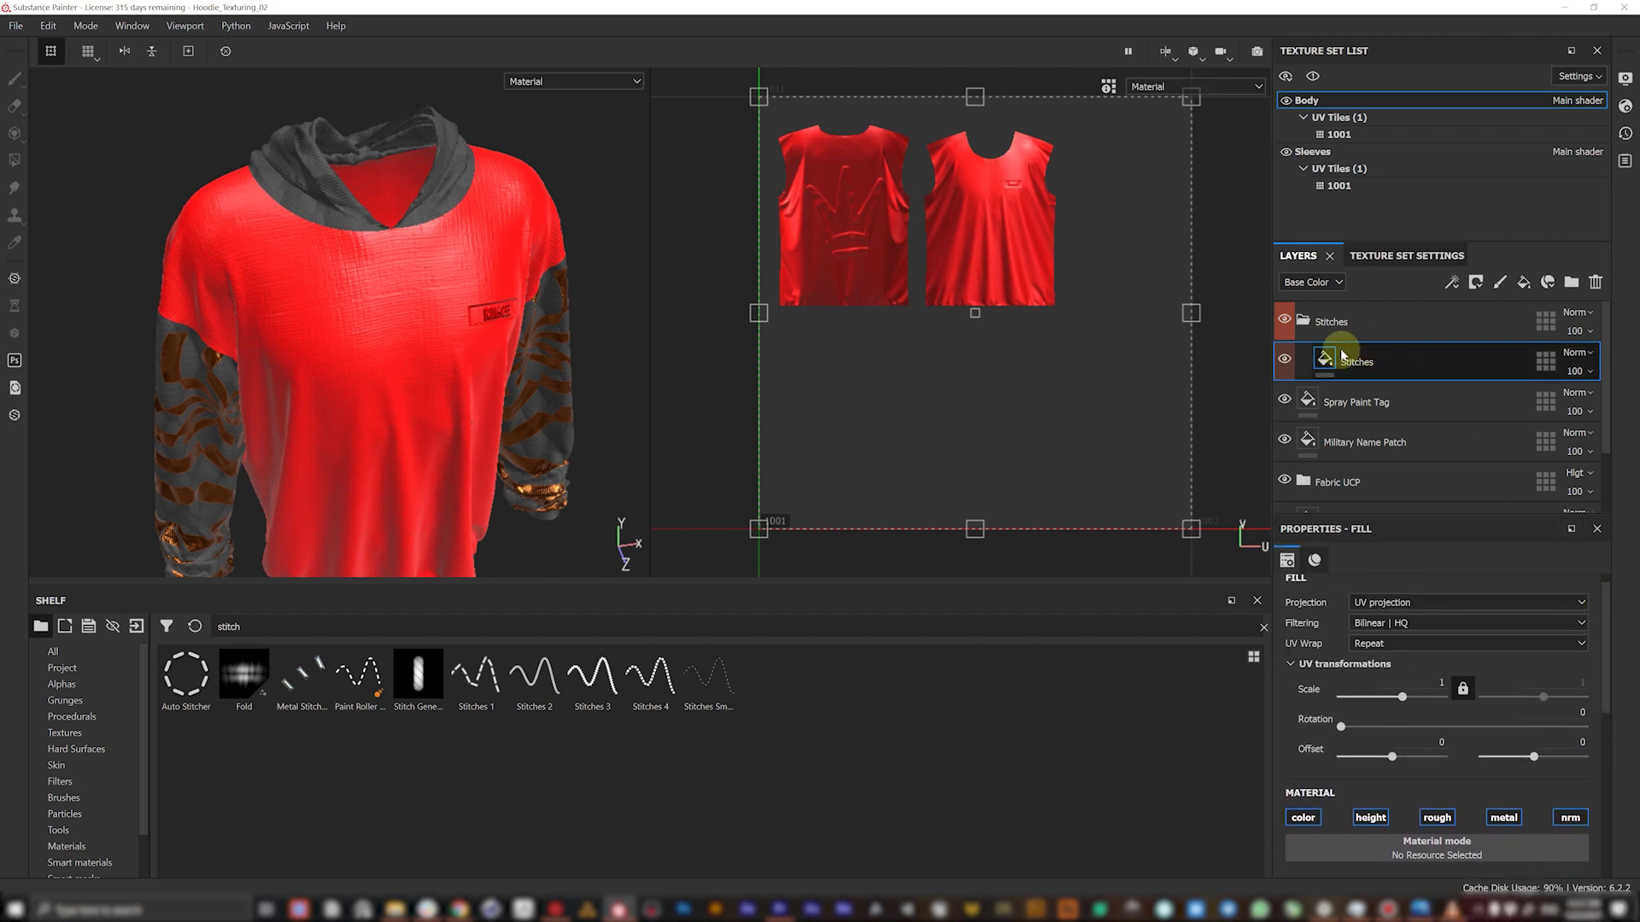
pyautogui.click(1475, 281)
pyautogui.click(1521, 326)
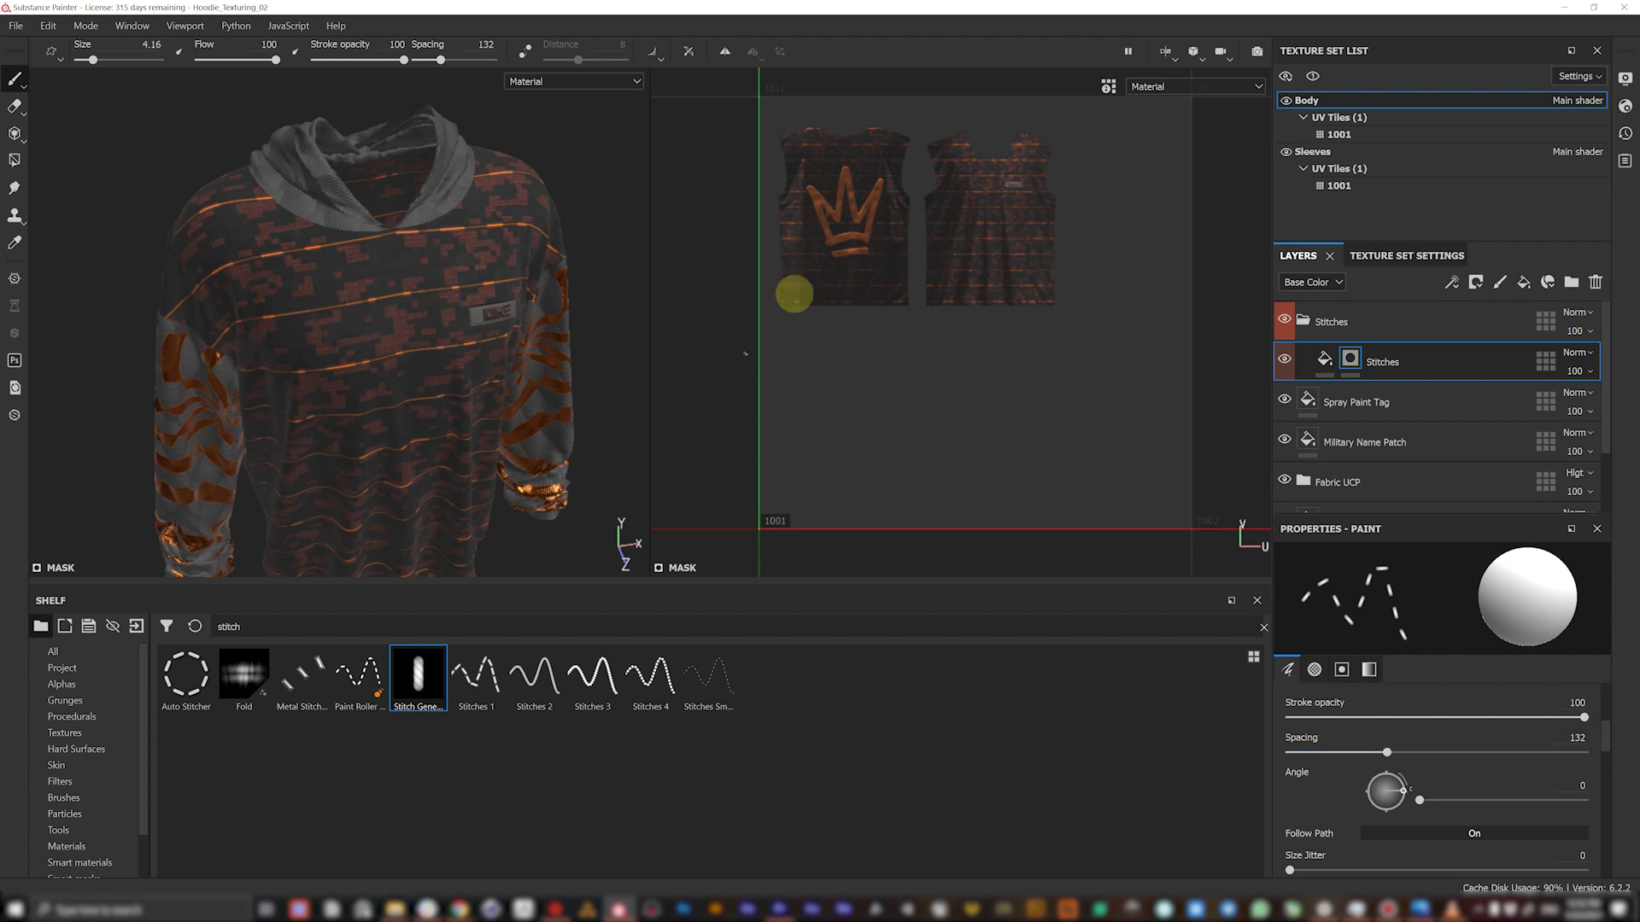
# - Try a looping test stroke with the Stitch Generator alpha on the hoodie's front chest and undo it
pyautogui.scroll(3, 362, 307)
pyautogui.scroll(2, 351, 278)
pyautogui.moveTo(351, 278)
pyautogui.mouseDown()
pyautogui.moveTo(410, 291)
pyautogui.moveTo(305, 377)
pyautogui.moveTo(454, 349)
pyautogui.moveTo(459, 325)
pyautogui.moveTo(428, 459)
pyautogui.moveTo(477, 413)
pyautogui.mouseUp()
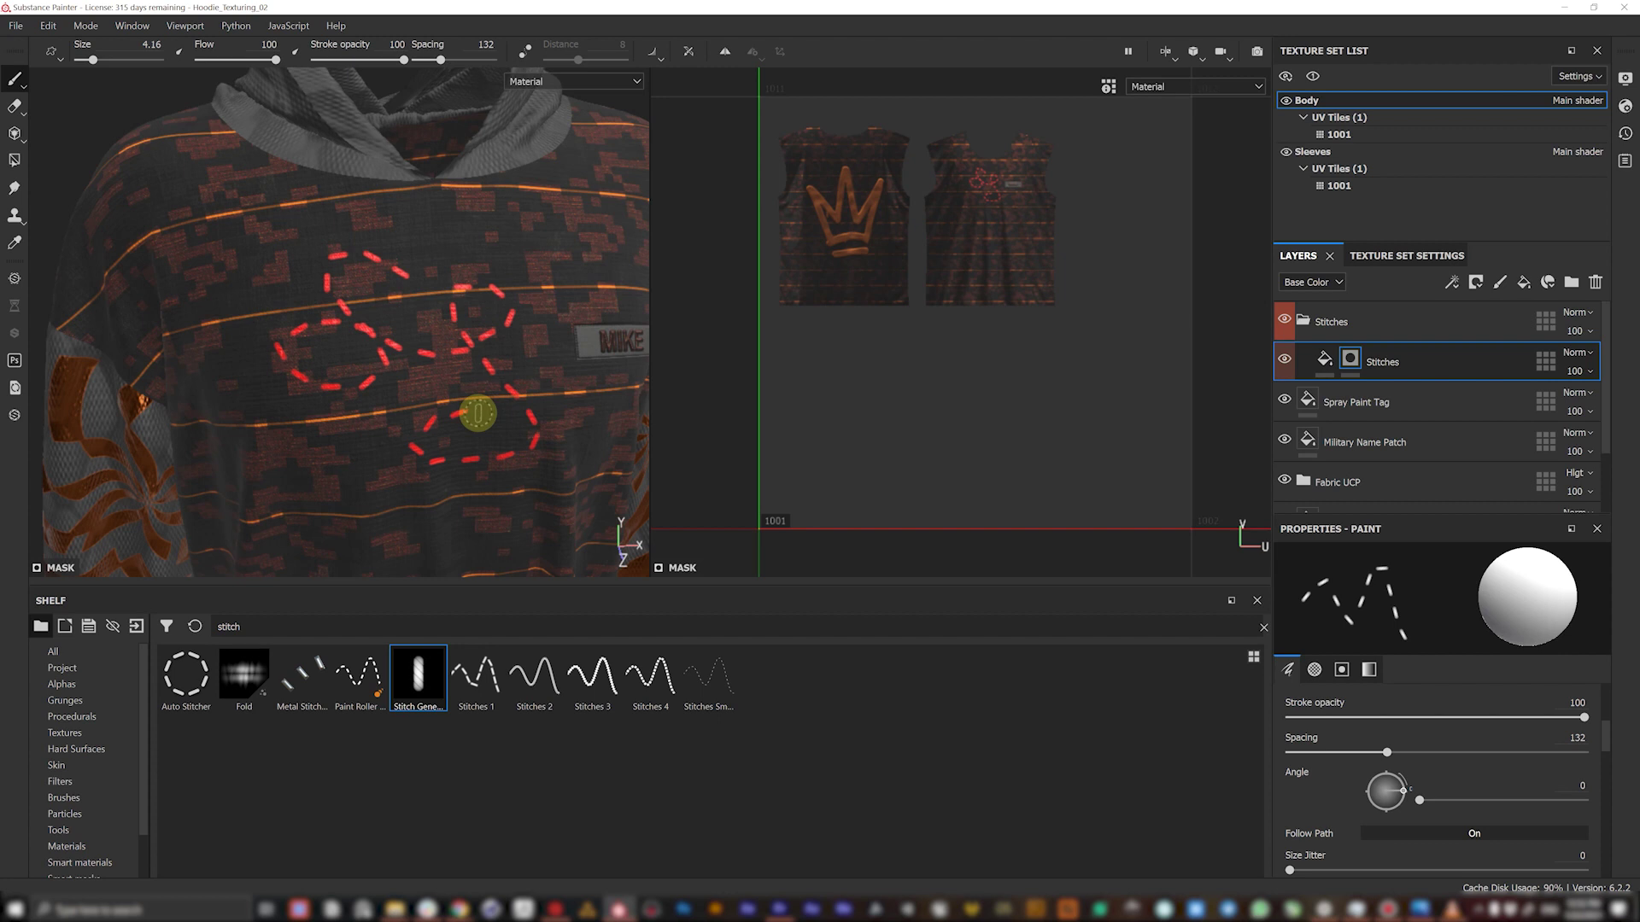
pyautogui.hotkey('ctrl', 'z')
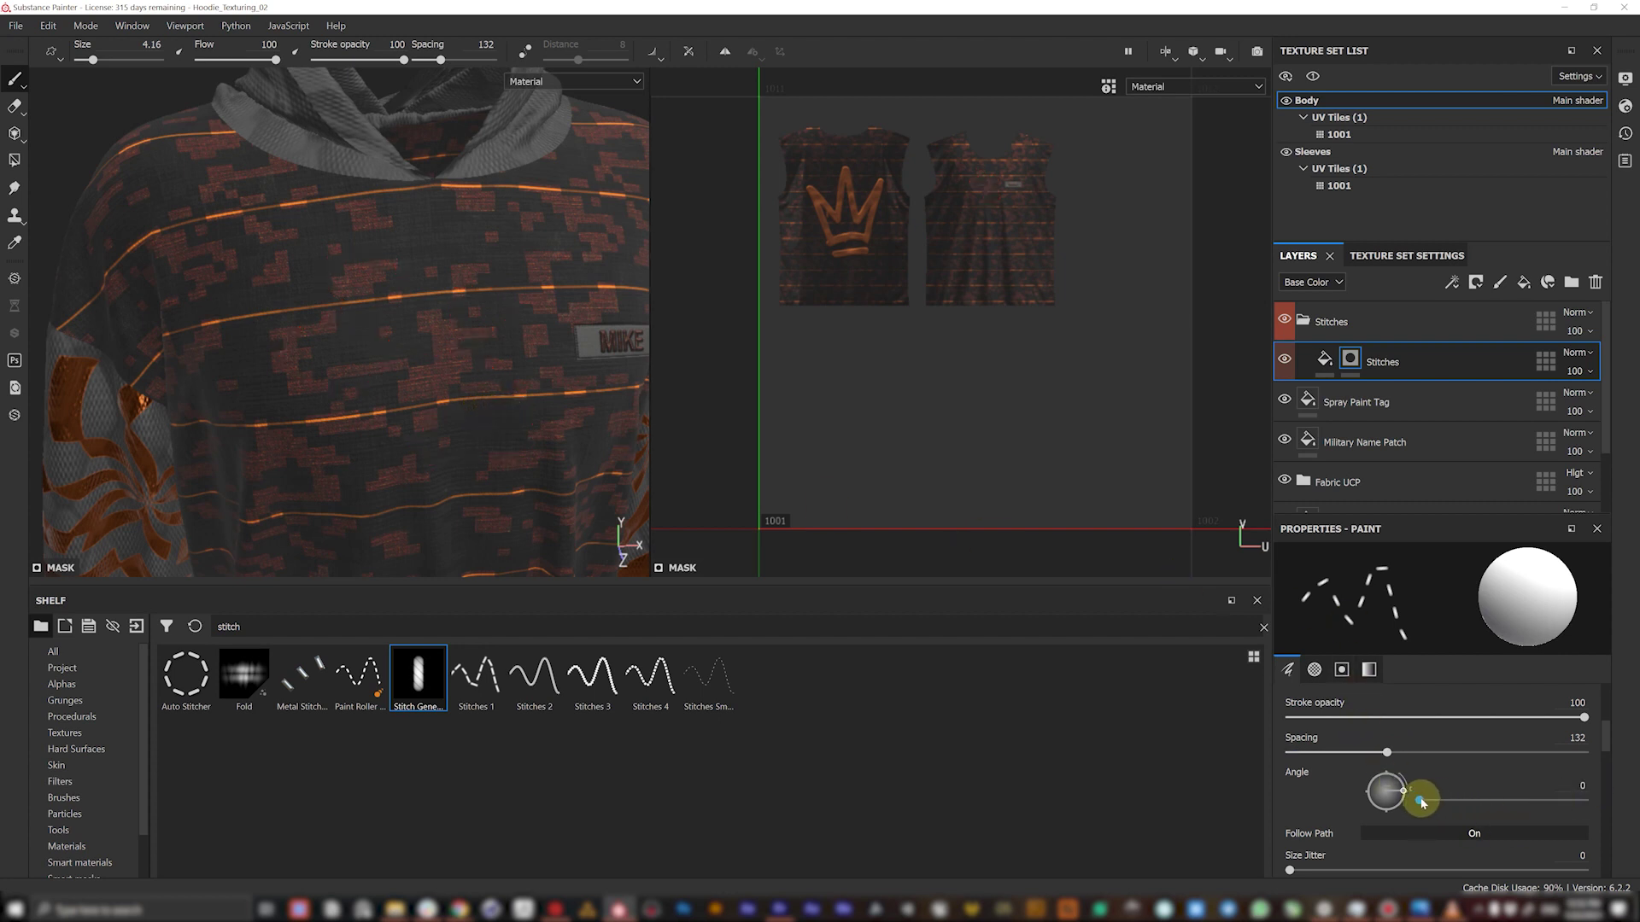
# - Set the stitch brush angle to 139 with Follow Path off and try a stroke across the hoodie's chest
pyautogui.moveTo(1421, 804); pyautogui.dragTo(1466, 807)
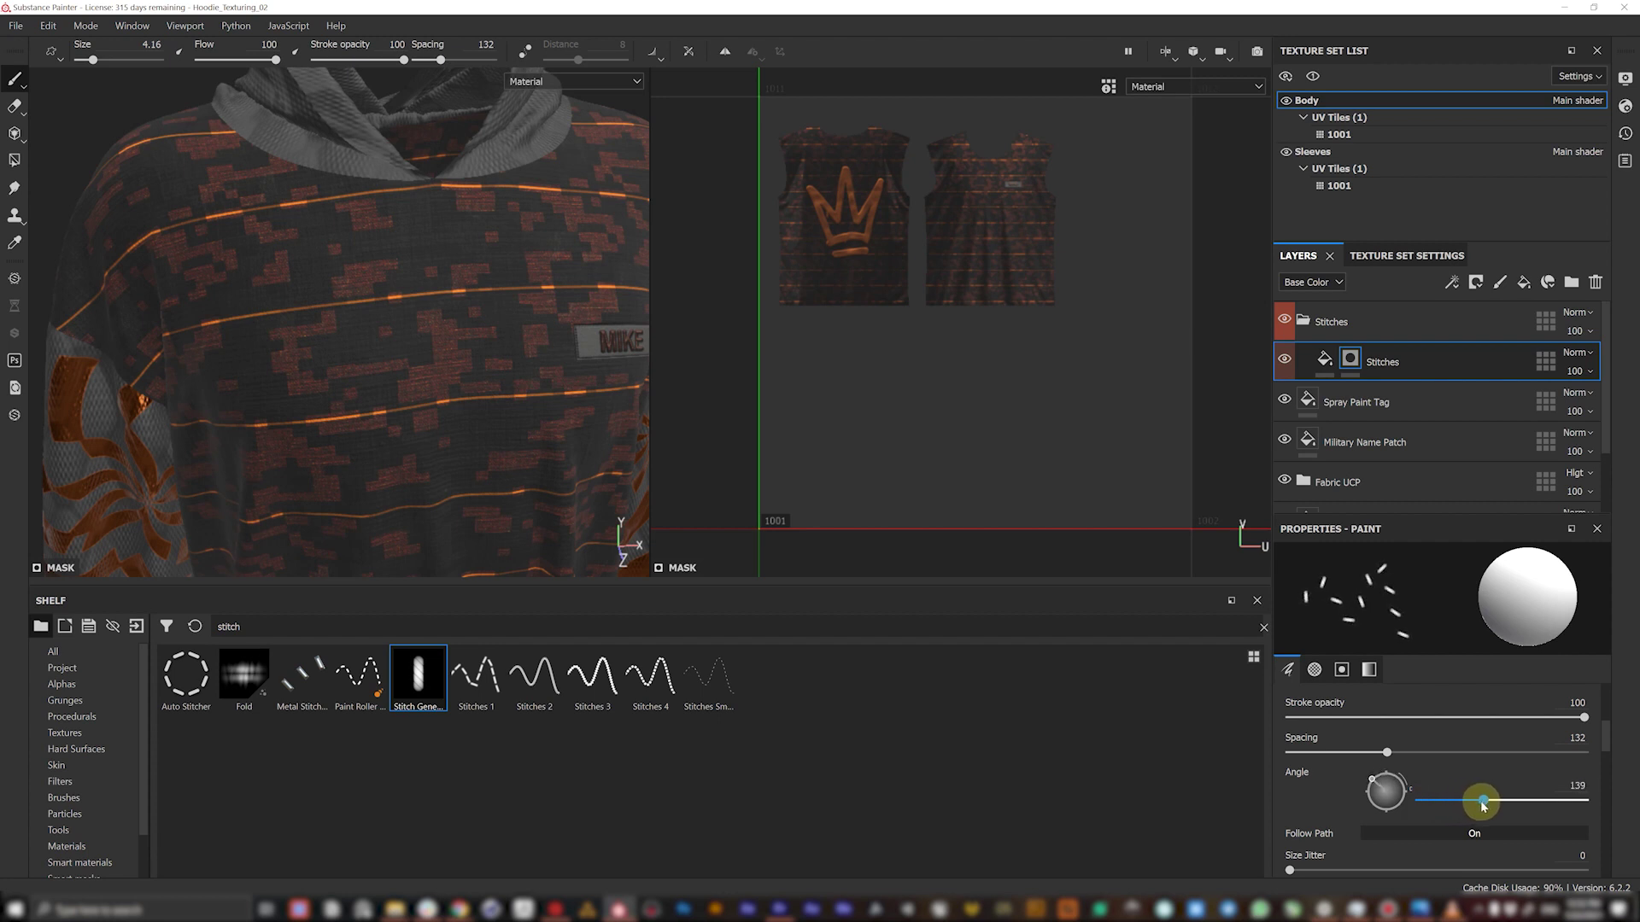
pyautogui.click(1473, 839)
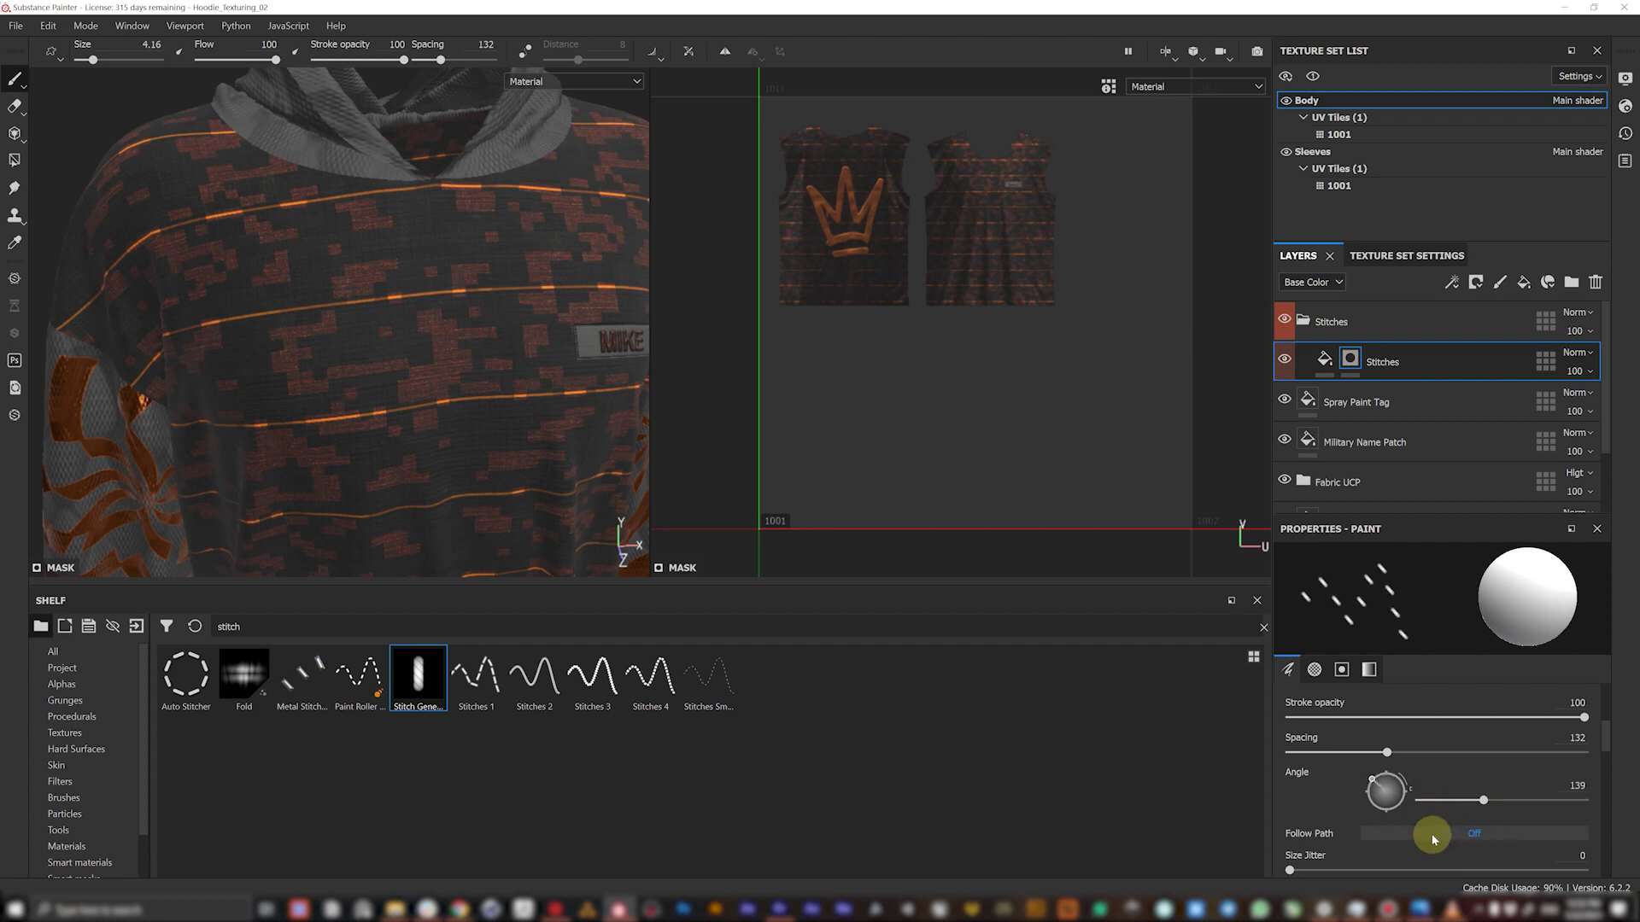
pyautogui.moveTo(457, 288); pyautogui.dragTo(183, 322)
pyautogui.hotkey('ctrl', 'z')
# - Set the stitch brush angle to 180, try a short stroke across the chest and undo that stroke
pyautogui.moveTo(1484, 800); pyautogui.dragTo(1493, 800)
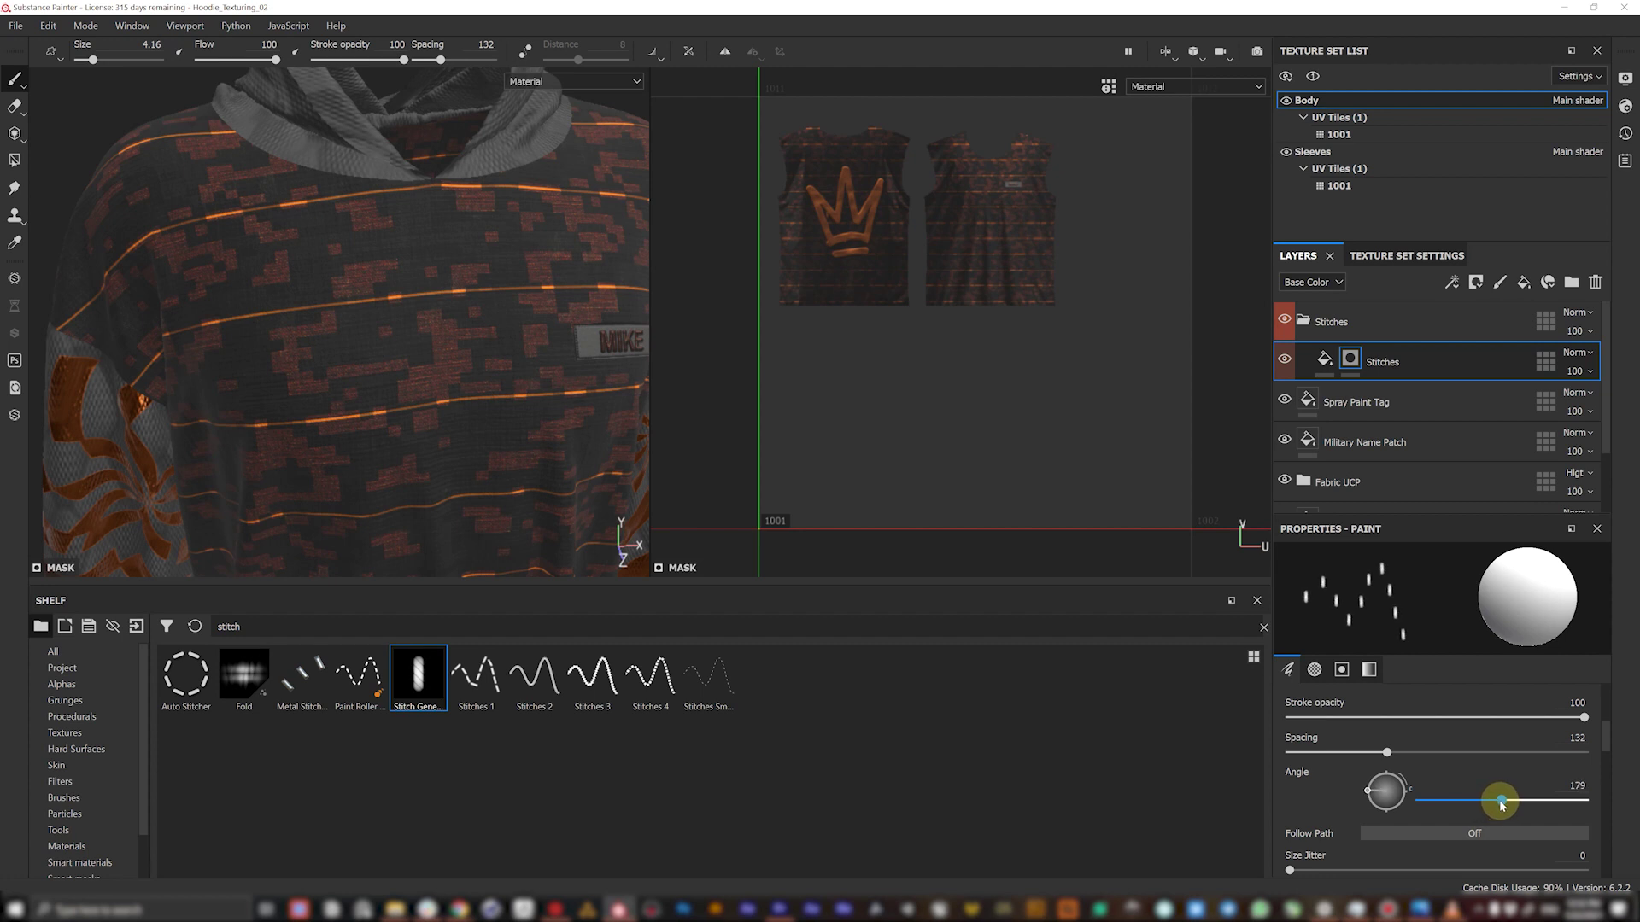
pyautogui.moveTo(492, 294)
pyautogui.mouseDown()
pyautogui.moveTo(257, 307)
pyautogui.moveTo(359, 294)
pyautogui.mouseUp()
pyautogui.scroll(5, 995, 177)
pyautogui.hotkey('ctrl', 'z')
pyautogui.scroll(-5, 1022, 305)
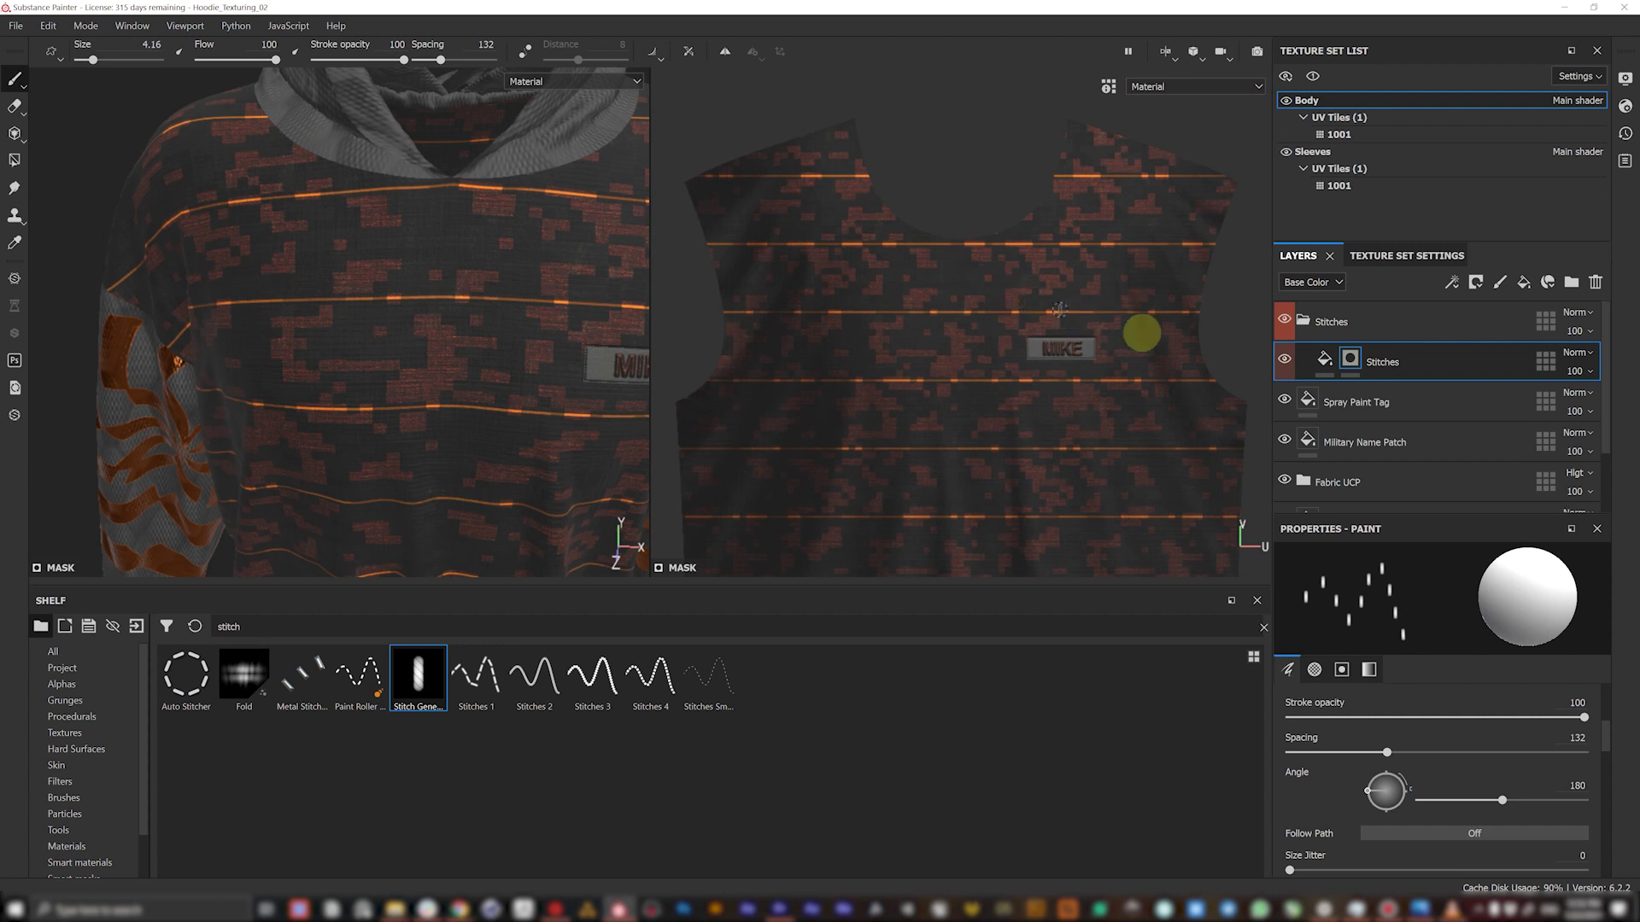
# - Paint straight stitch rows on the front panel's UVs along the top and second orange stripes, on the name patch side
pyautogui.scroll(2, 1608, 746)
pyautogui.scroll(-2, 1608, 746)
pyautogui.scroll(2, 1608, 746)
pyautogui.keyDown('alt'); pyautogui.scroll(-1, 1055, 279); pyautogui.keyUp('alt')
pyautogui.keyDown('alt'); pyautogui.moveTo(1055, 279); pyautogui.dragTo(1036, 333, button='middle'); pyautogui.keyUp('alt')
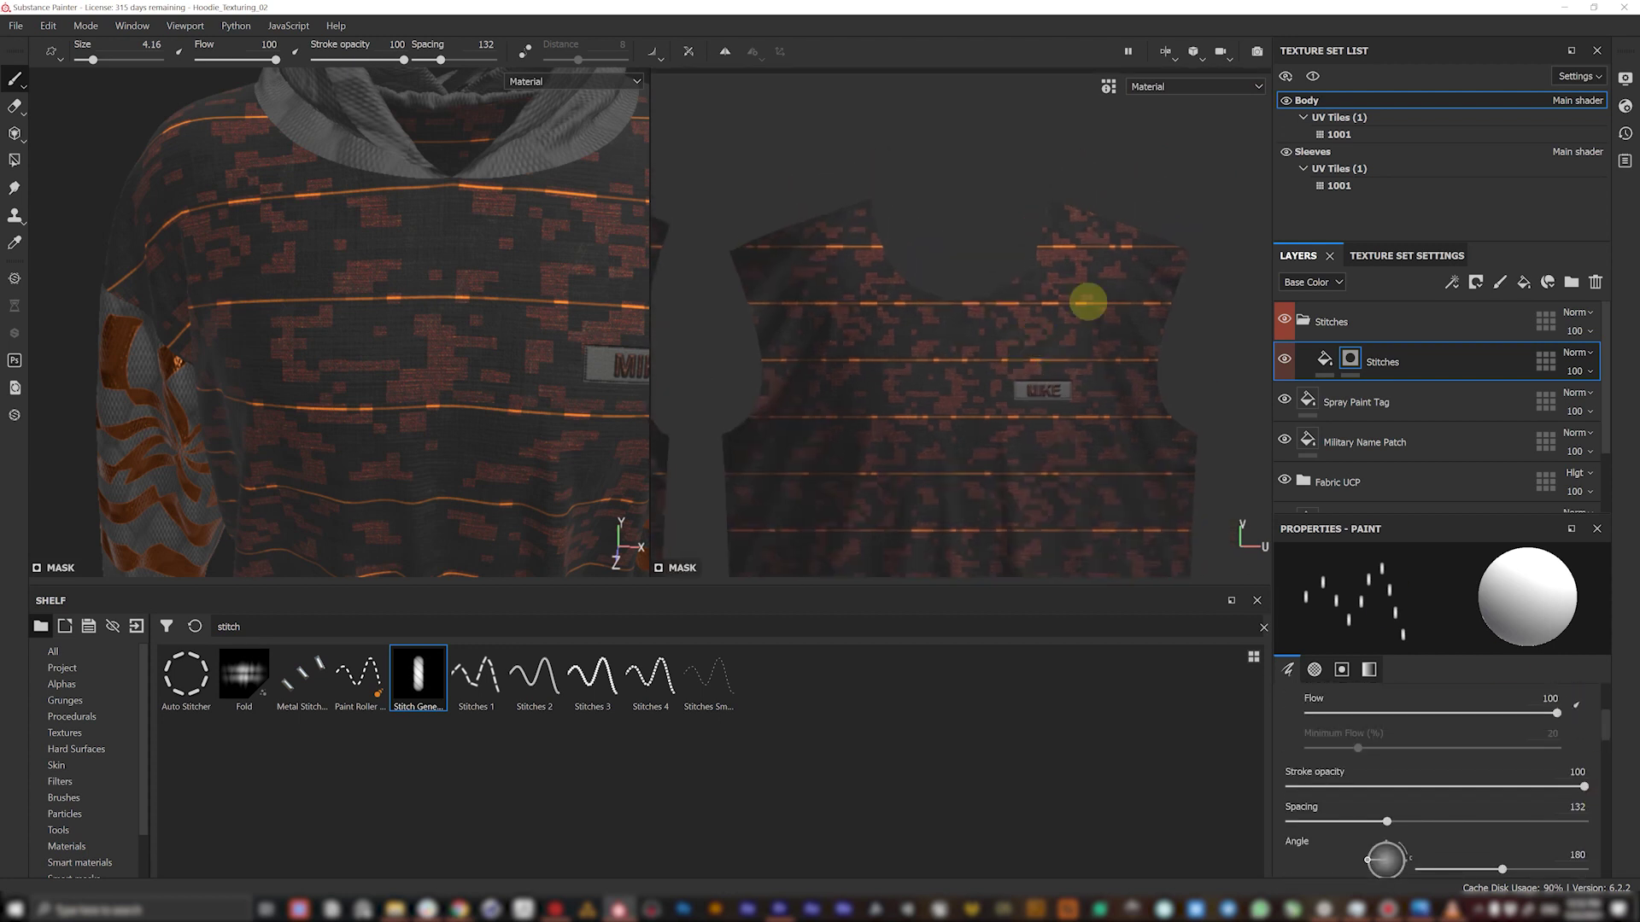
pyautogui.keyDown('alt'); pyautogui.moveTo(506, 206); pyautogui.dragTo(285, 340, button='middle'); pyautogui.keyUp('alt')
pyautogui.scroll(-1, 285, 341)
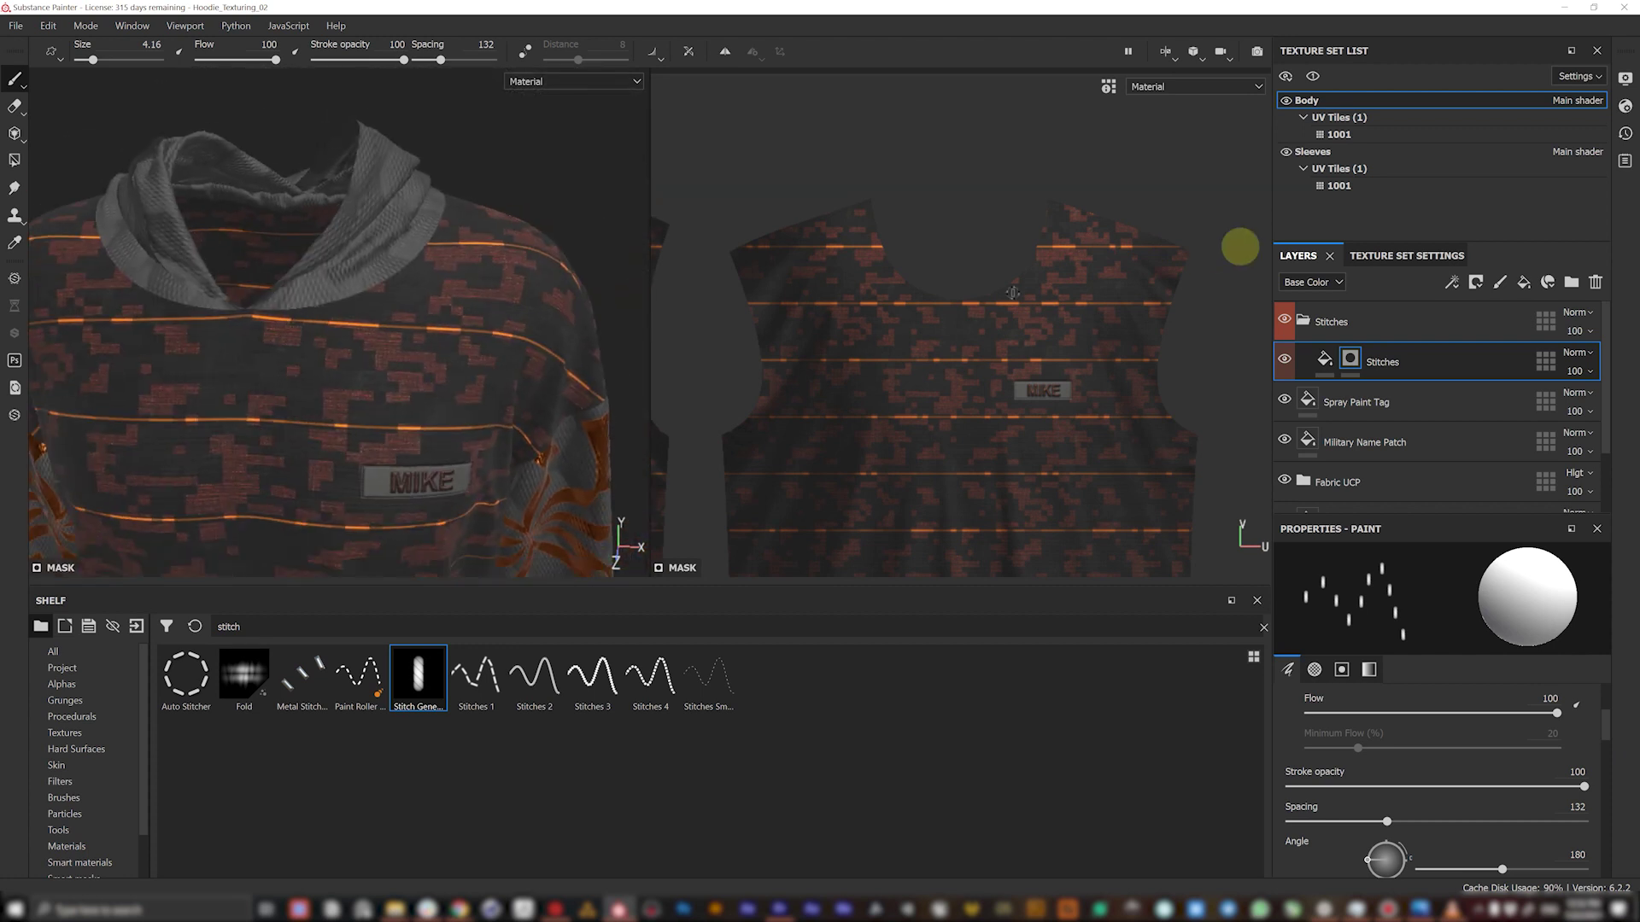
pyautogui.keyDown('shift'); pyautogui.click(1014, 248); pyautogui.keyUp('shift')
pyautogui.click(1167, 305)
pyautogui.press('shift')
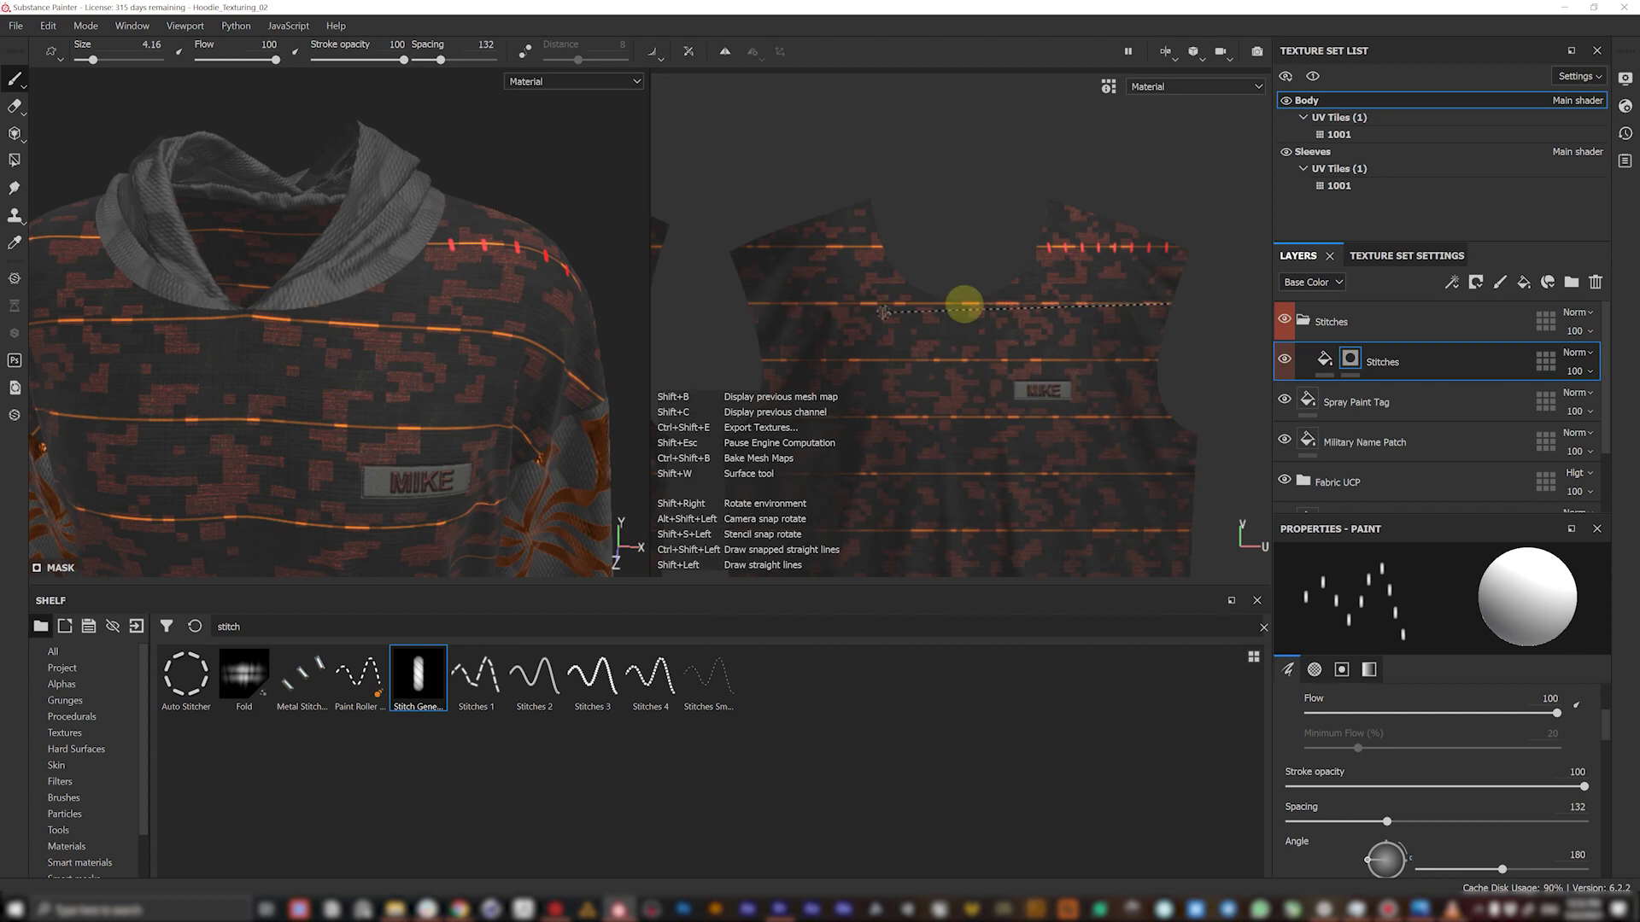
pyautogui.keyDown('shift'); pyautogui.click(1068, 304); pyautogui.keyUp('shift')
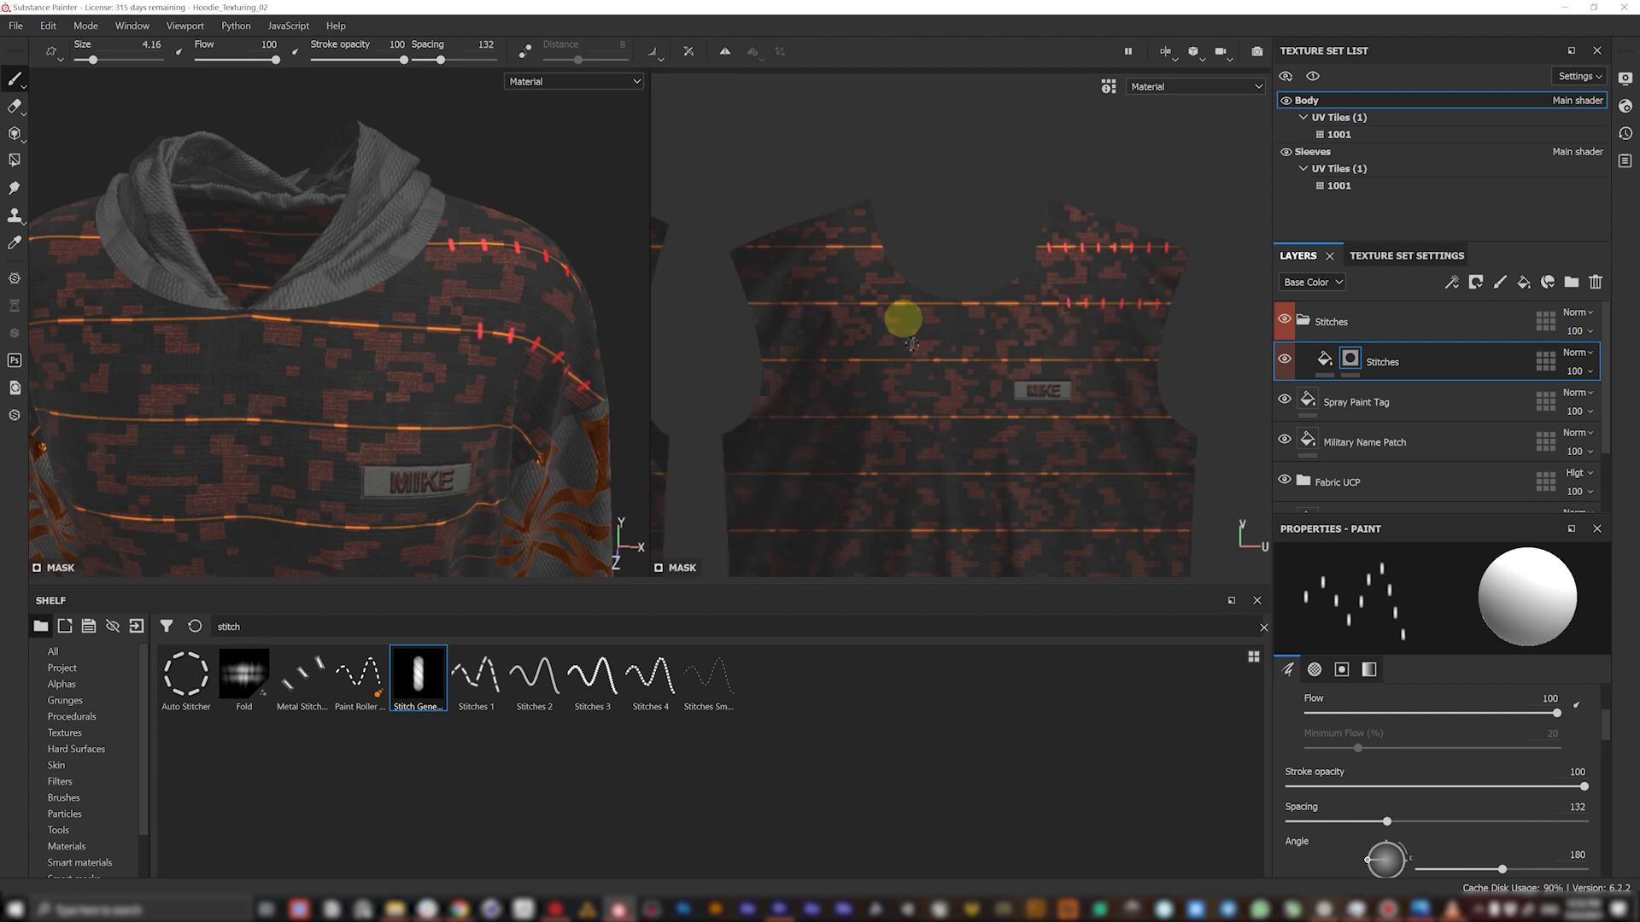
pyautogui.hotkey('ctrl', 'z')
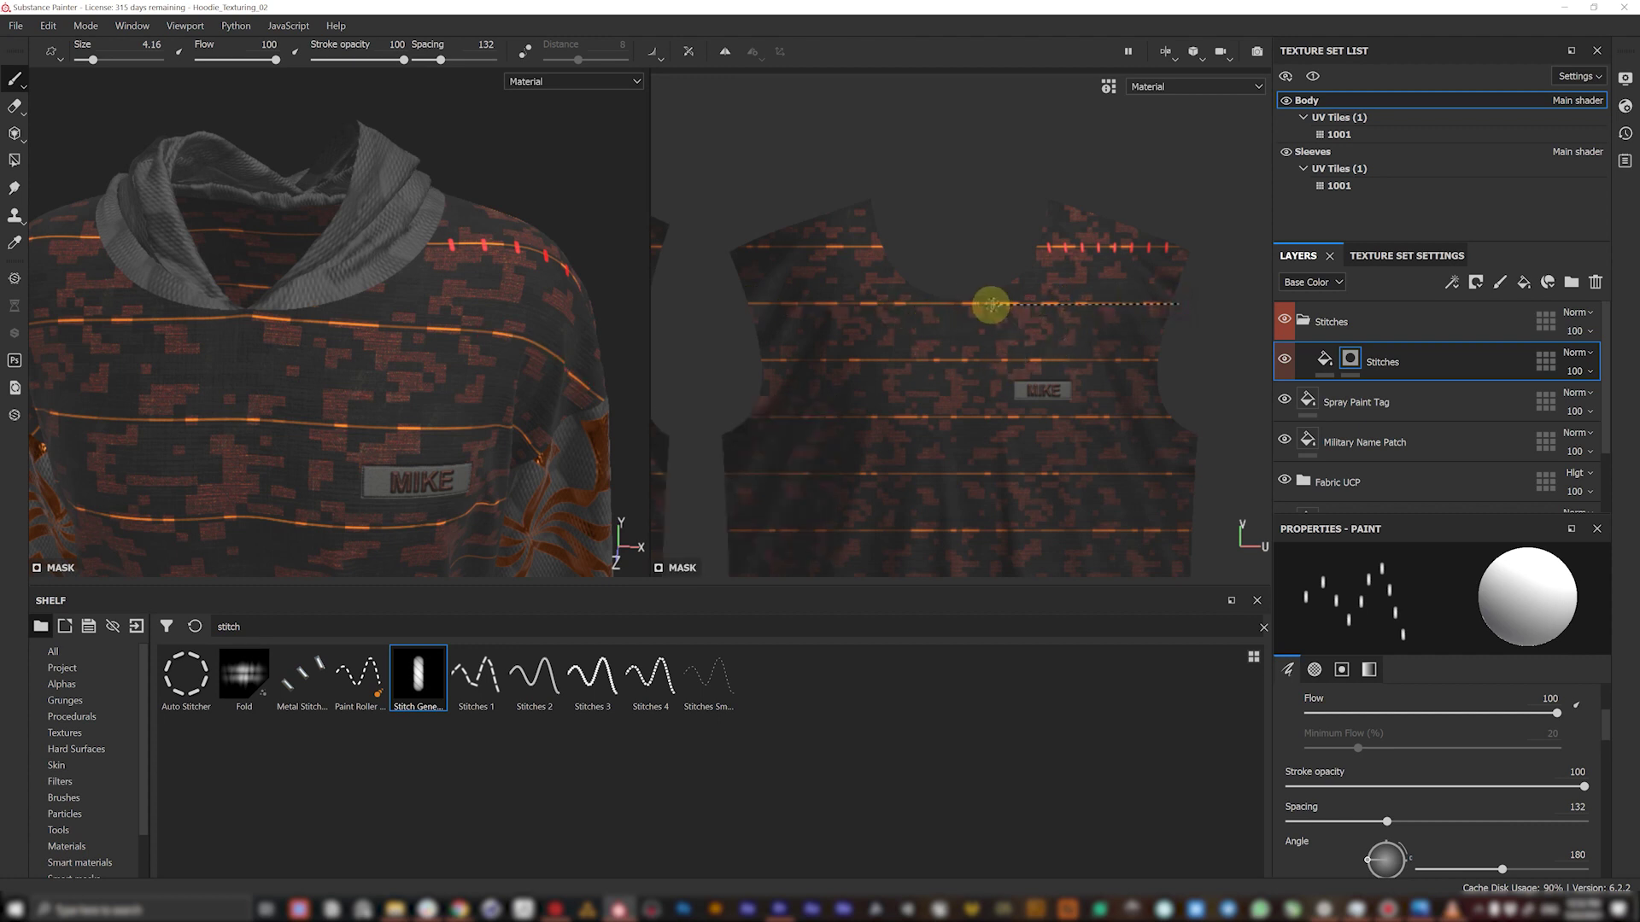
# - Paint straight stitch rows along the front panel's other shoulder stripe and the back panel's upper stripes in the UV view
pyautogui.click(858, 254)
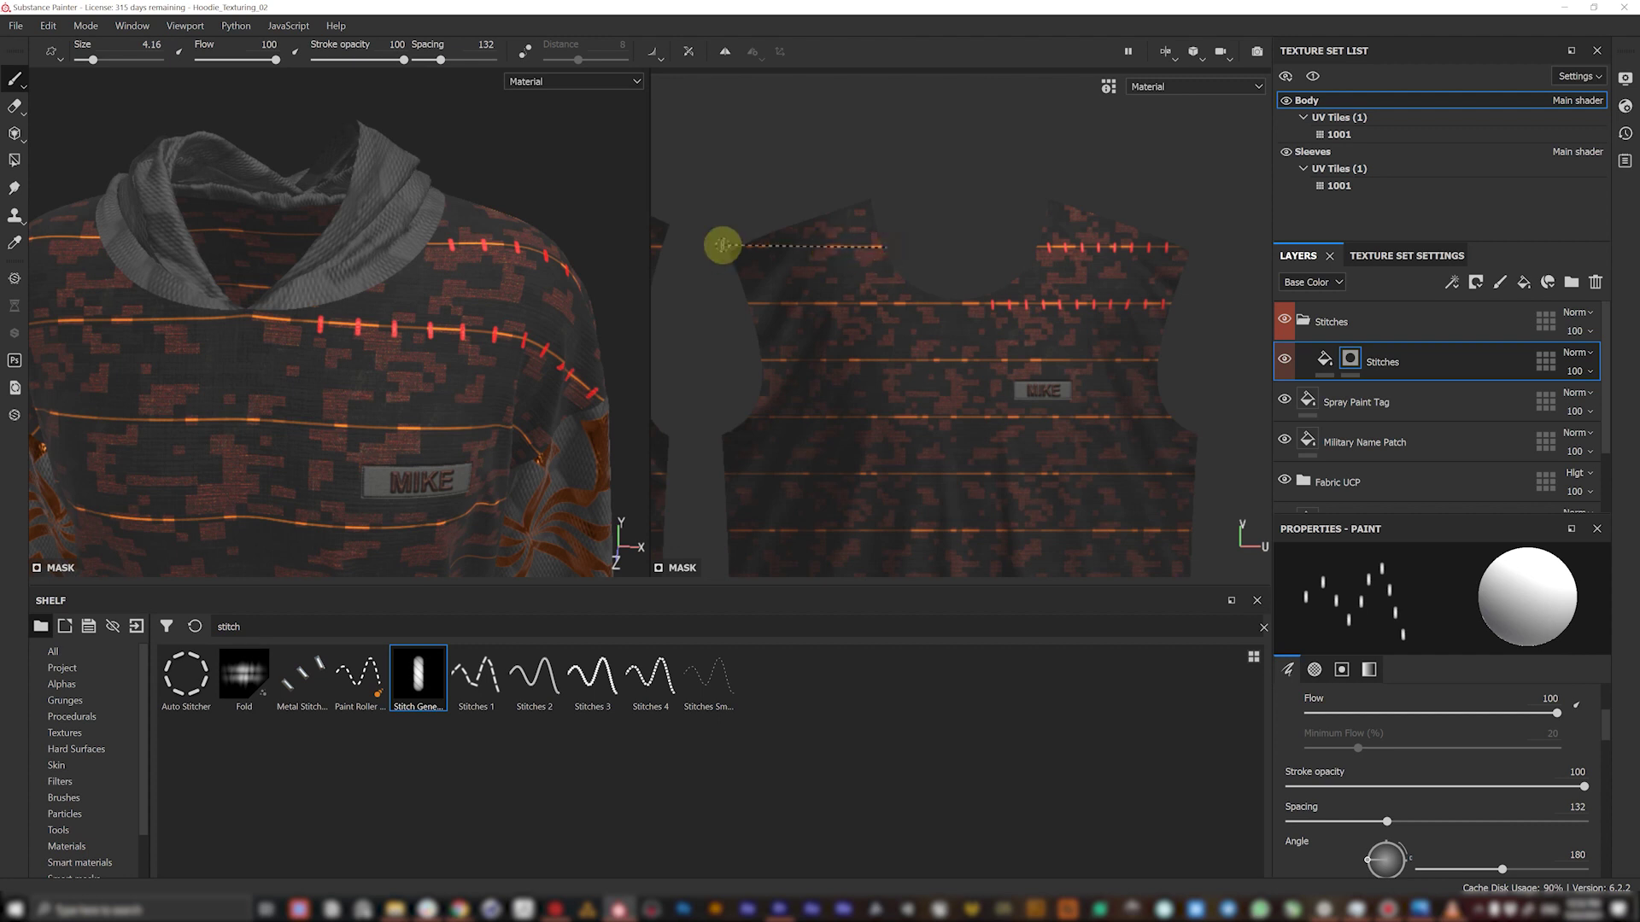
pyautogui.moveTo(724, 248)
pyautogui.mouseDown(button='middle')
pyautogui.moveTo(1032, 289)
pyautogui.moveTo(938, 188)
pyautogui.mouseUp(button='middle')
pyautogui.moveTo(808, 187); pyautogui.dragTo(910, 191, button='middle')
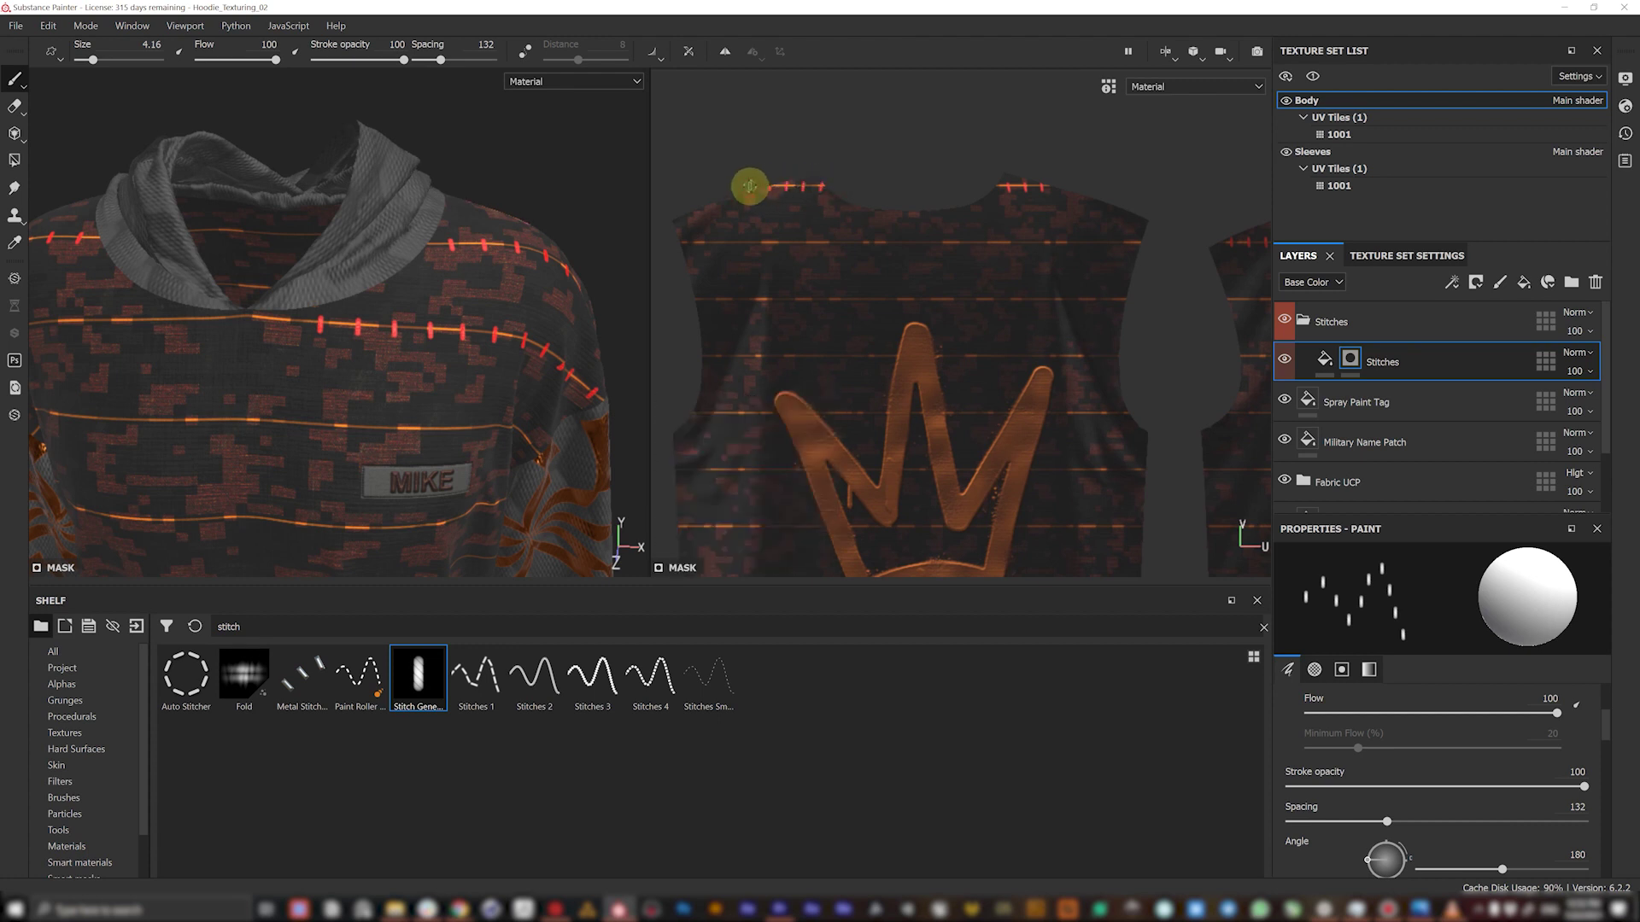
pyautogui.keyDown('shift'); pyautogui.click(768, 185); pyautogui.keyUp('shift')
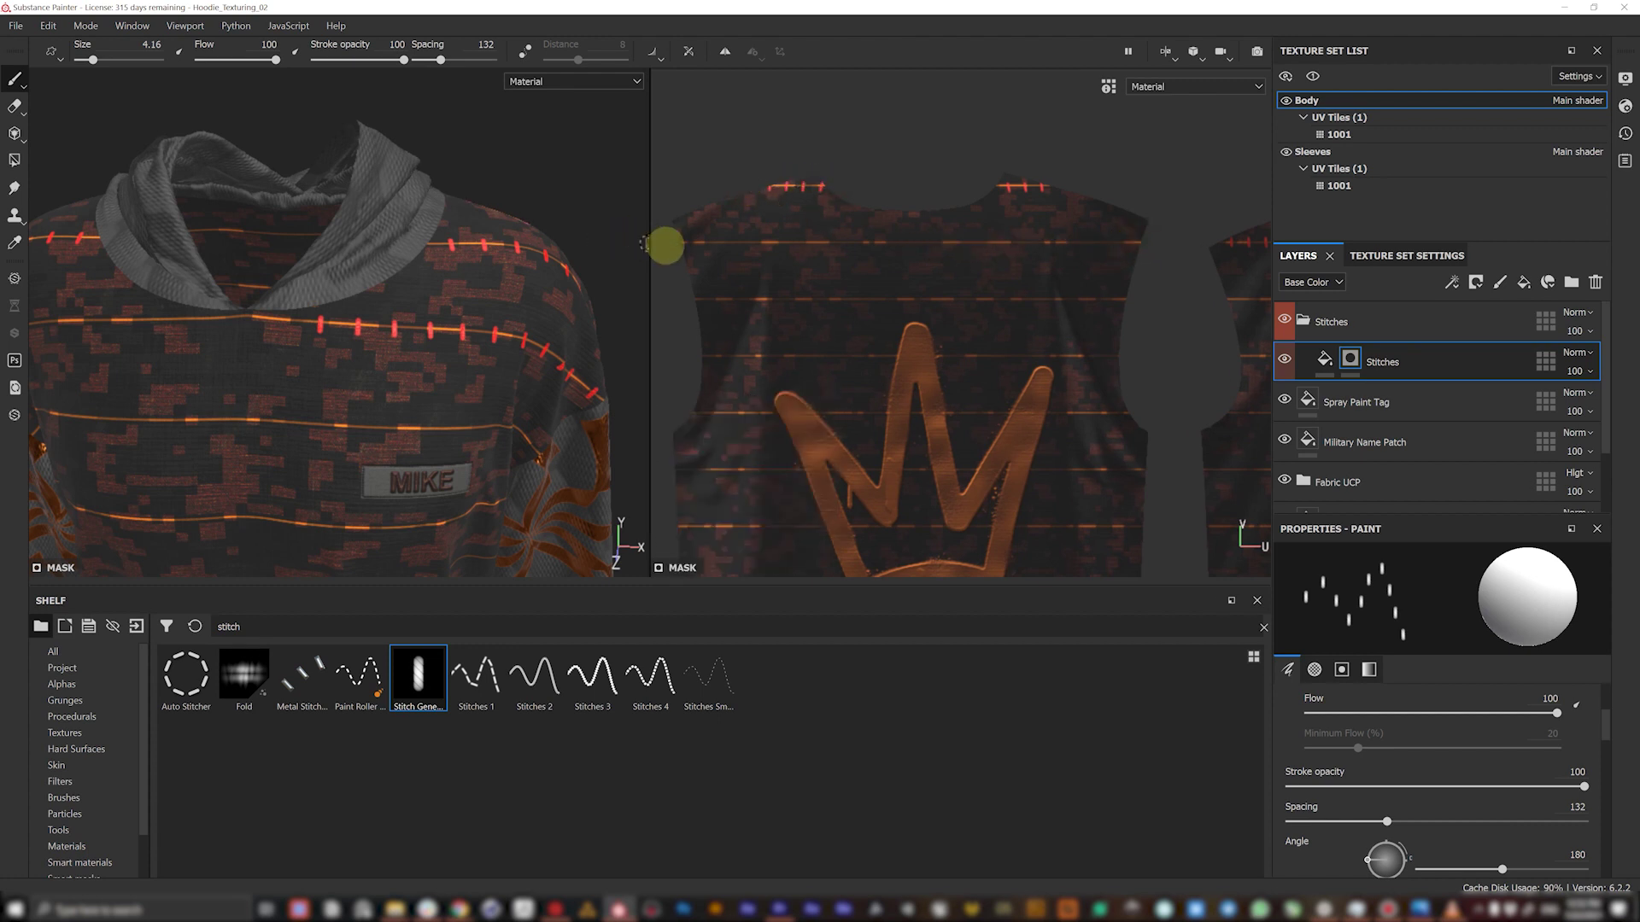
pyautogui.keyDown('shift'); pyautogui.click(663, 242); pyautogui.keyUp('shift')
# - Paint a straight stitch row along the front panel's third stripe, on the half opposite the name patch
pyautogui.keyDown('alt'); pyautogui.moveTo(402, 307); pyautogui.dragTo(427, 284); pyautogui.keyUp('alt')
pyautogui.moveTo(807, 332); pyautogui.dragTo(929, 313, button='middle')
pyautogui.moveTo(826, 324); pyautogui.dragTo(957, 279, button='middle')
pyautogui.keyDown('shift'); pyautogui.click(1022, 280); pyautogui.keyUp('shift')
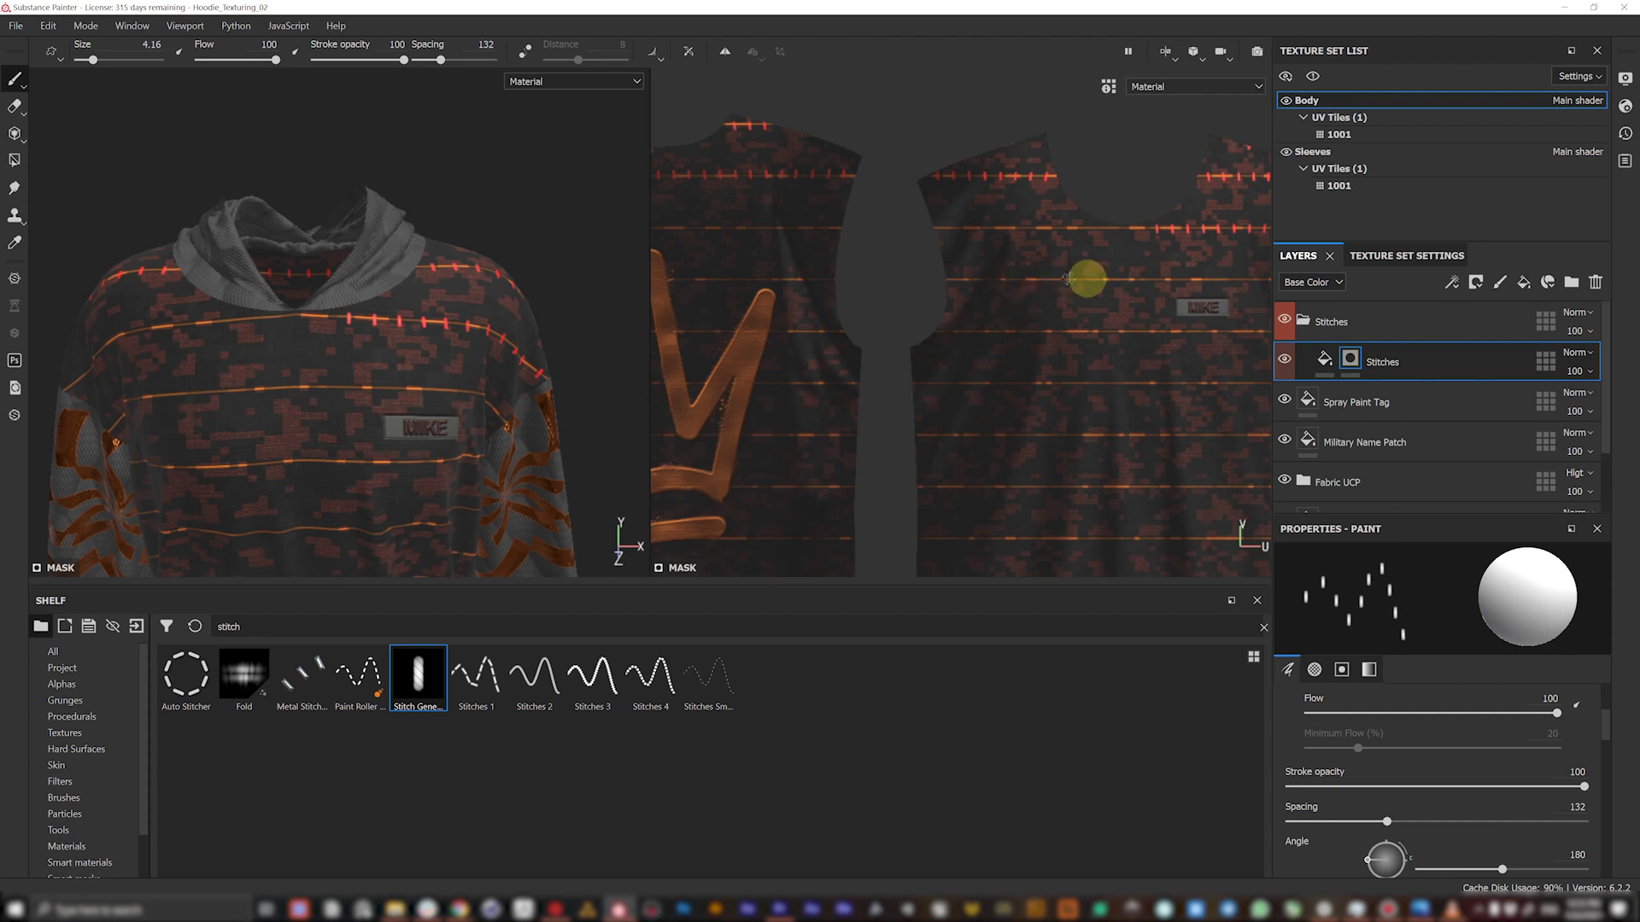
pyautogui.keyDown('shift'); pyautogui.click(934, 280); pyautogui.keyUp('shift')
pyautogui.keyDown('alt'); pyautogui.moveTo(358, 367); pyautogui.dragTo(495, 316); pyautogui.keyUp('alt')
pyautogui.scroll(-3, 965, 288)
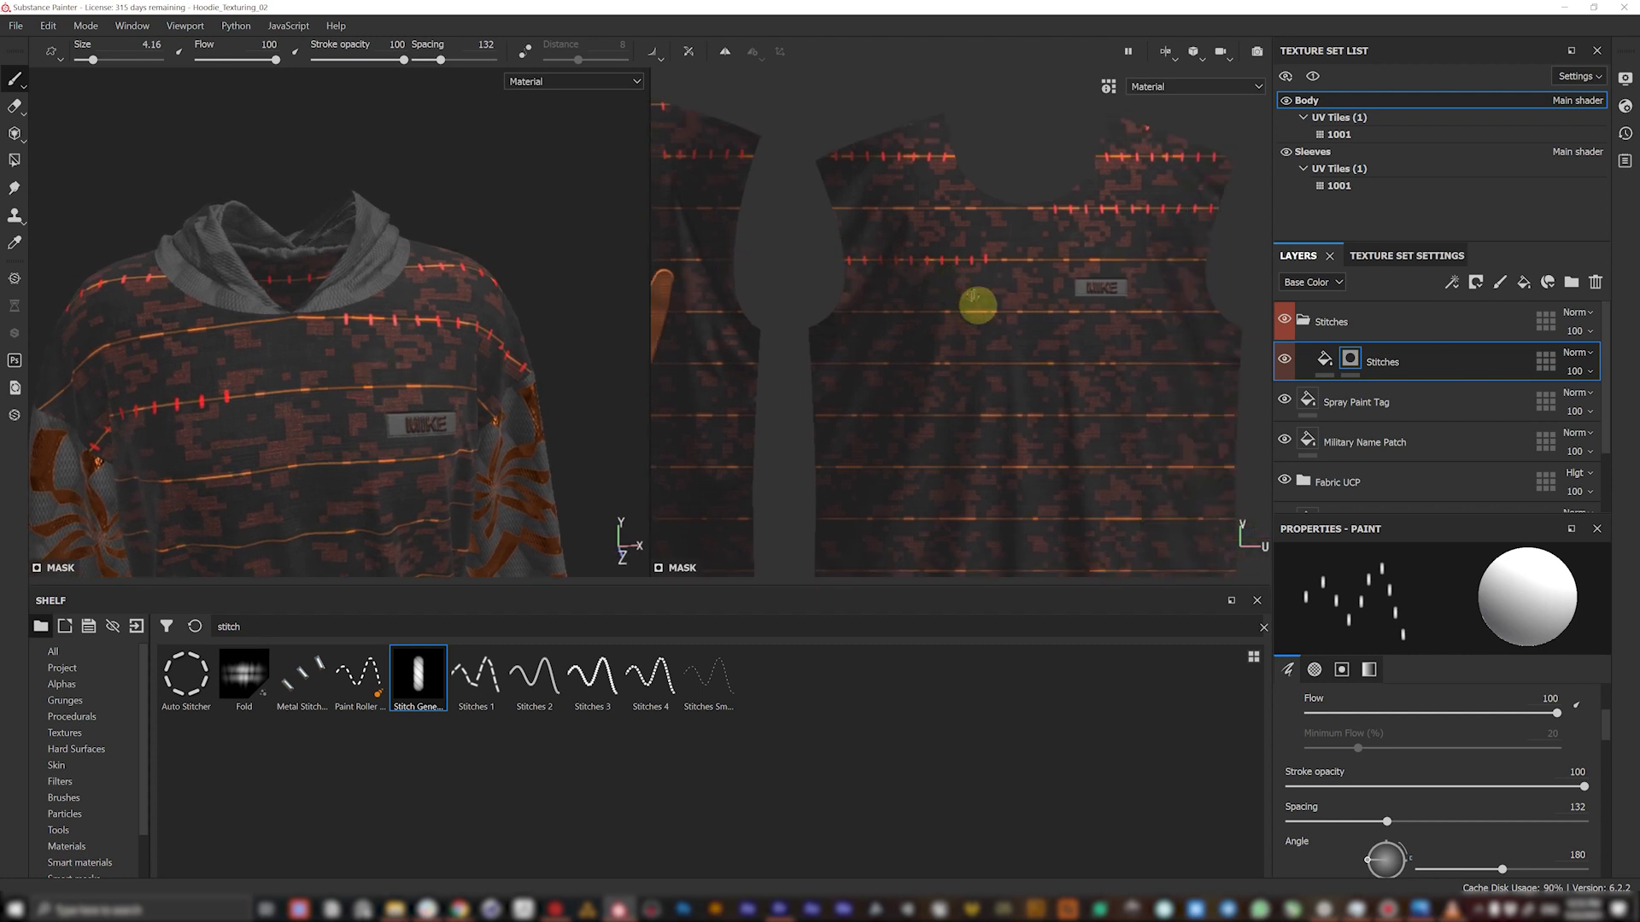
# - Set the base color of the Stitches fill layer to pure black
pyautogui.click(1329, 363)
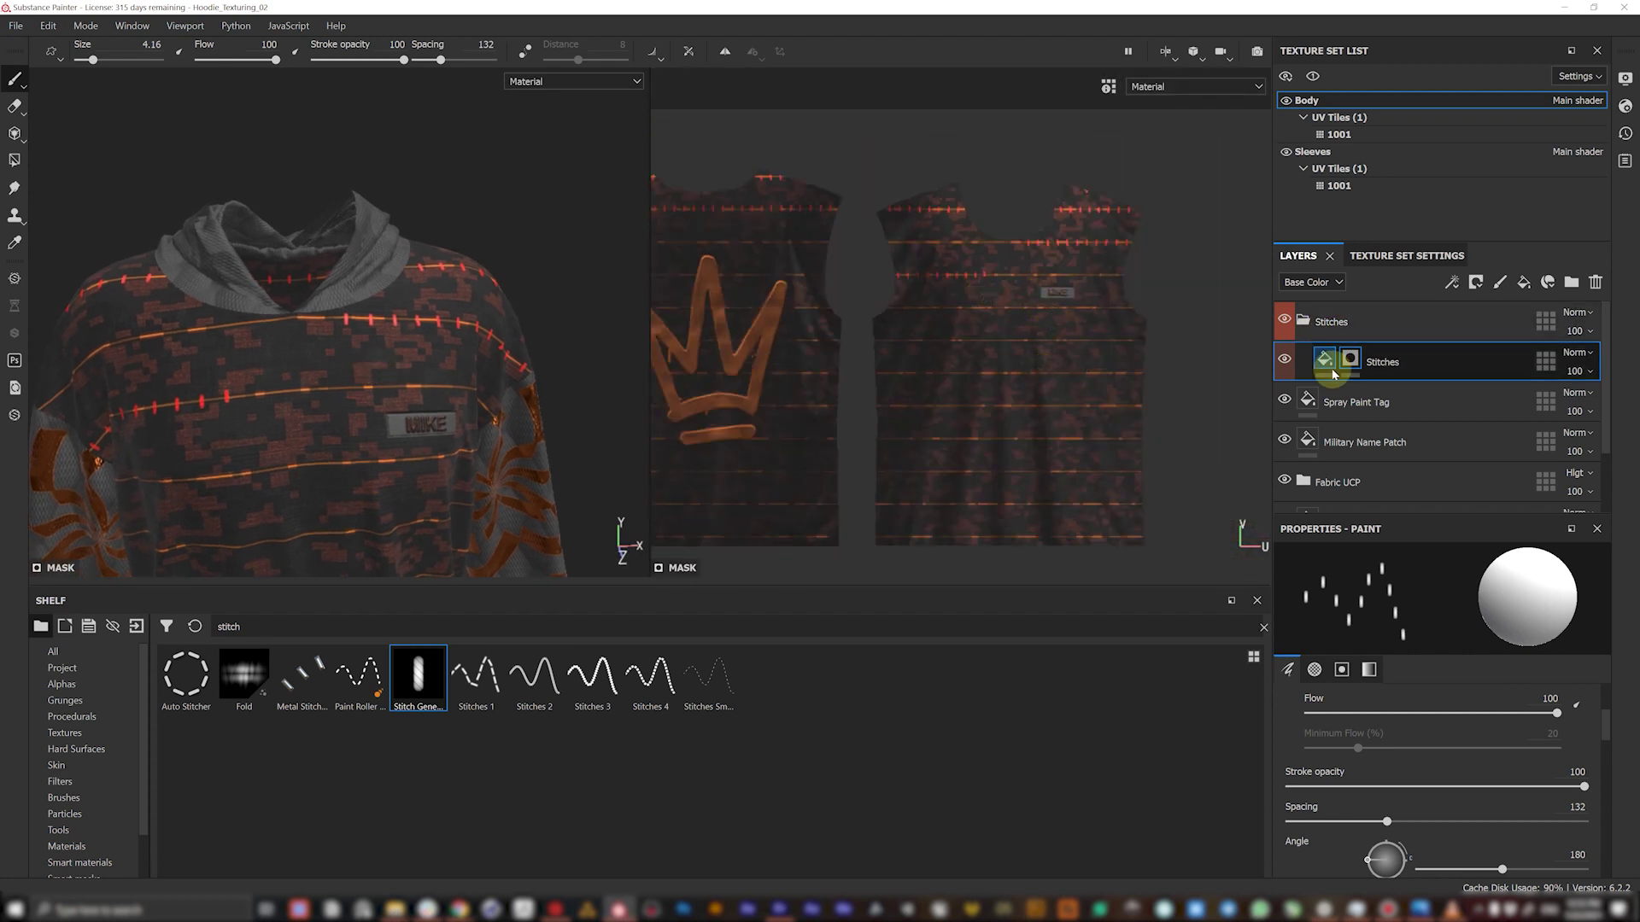
pyautogui.scroll(3, 1606, 720)
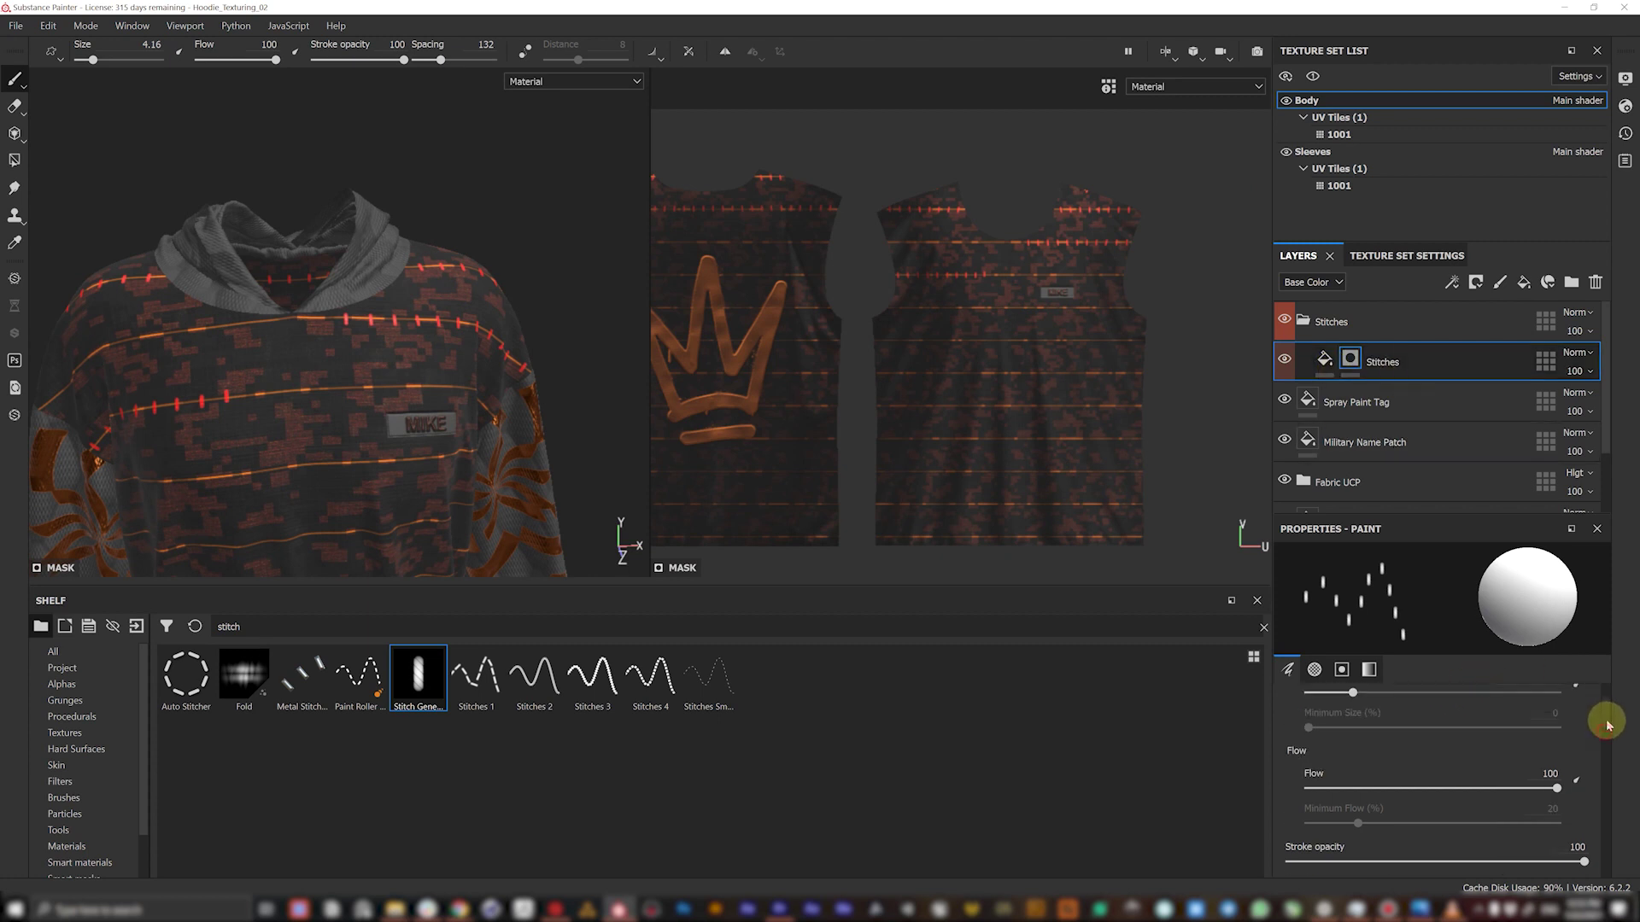
pyautogui.scroll(-3, 1608, 720)
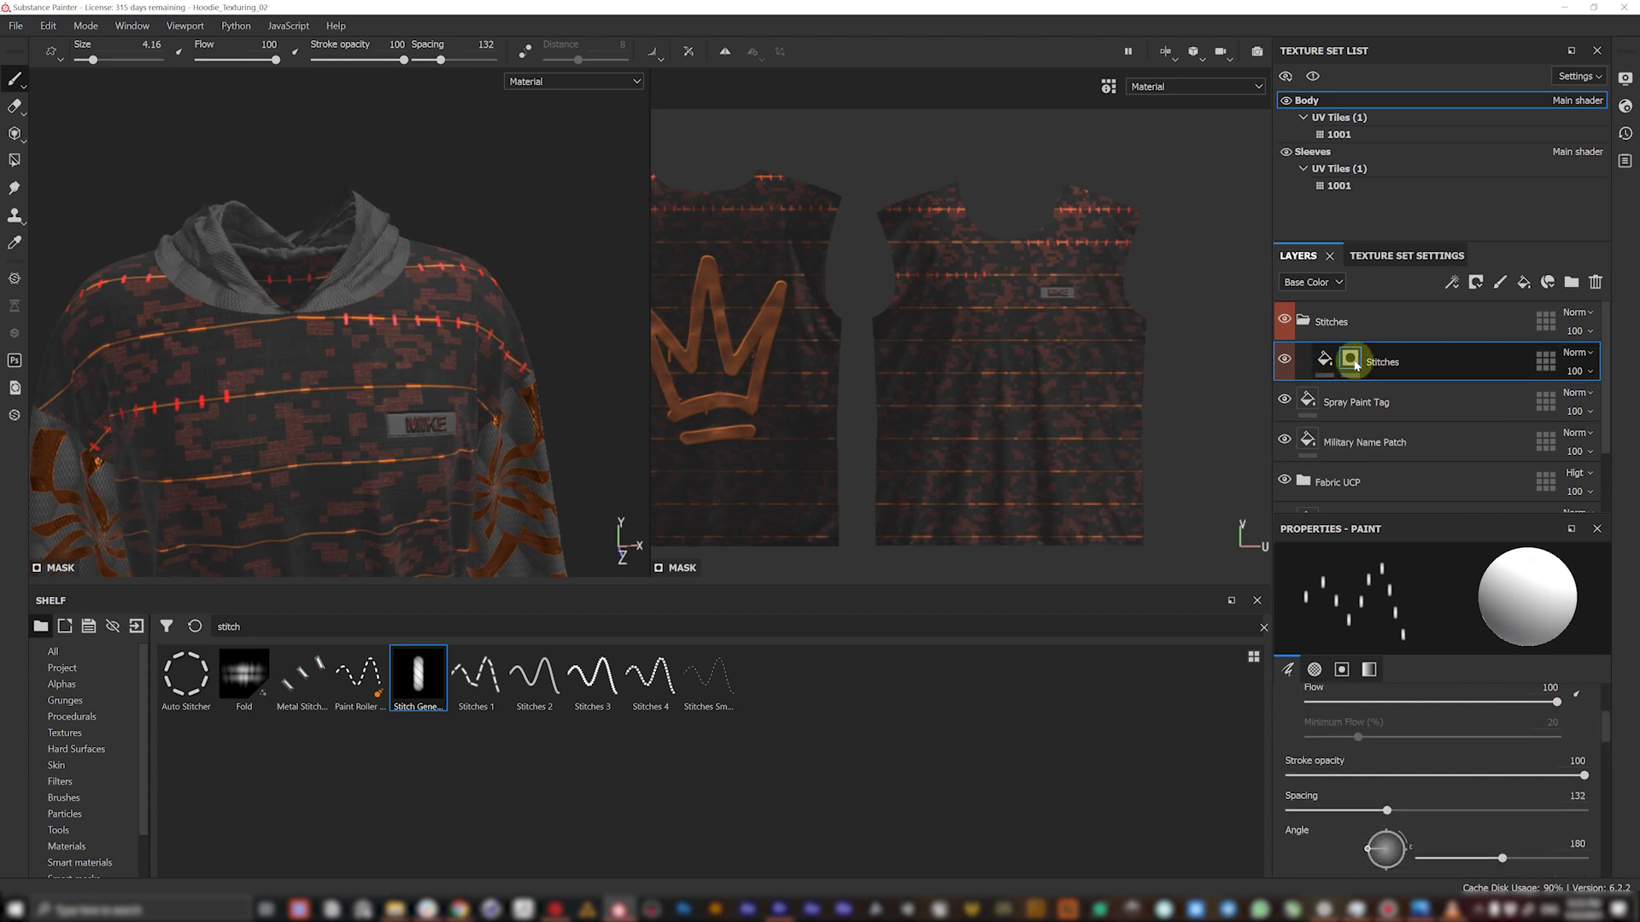
pyautogui.click(1327, 362)
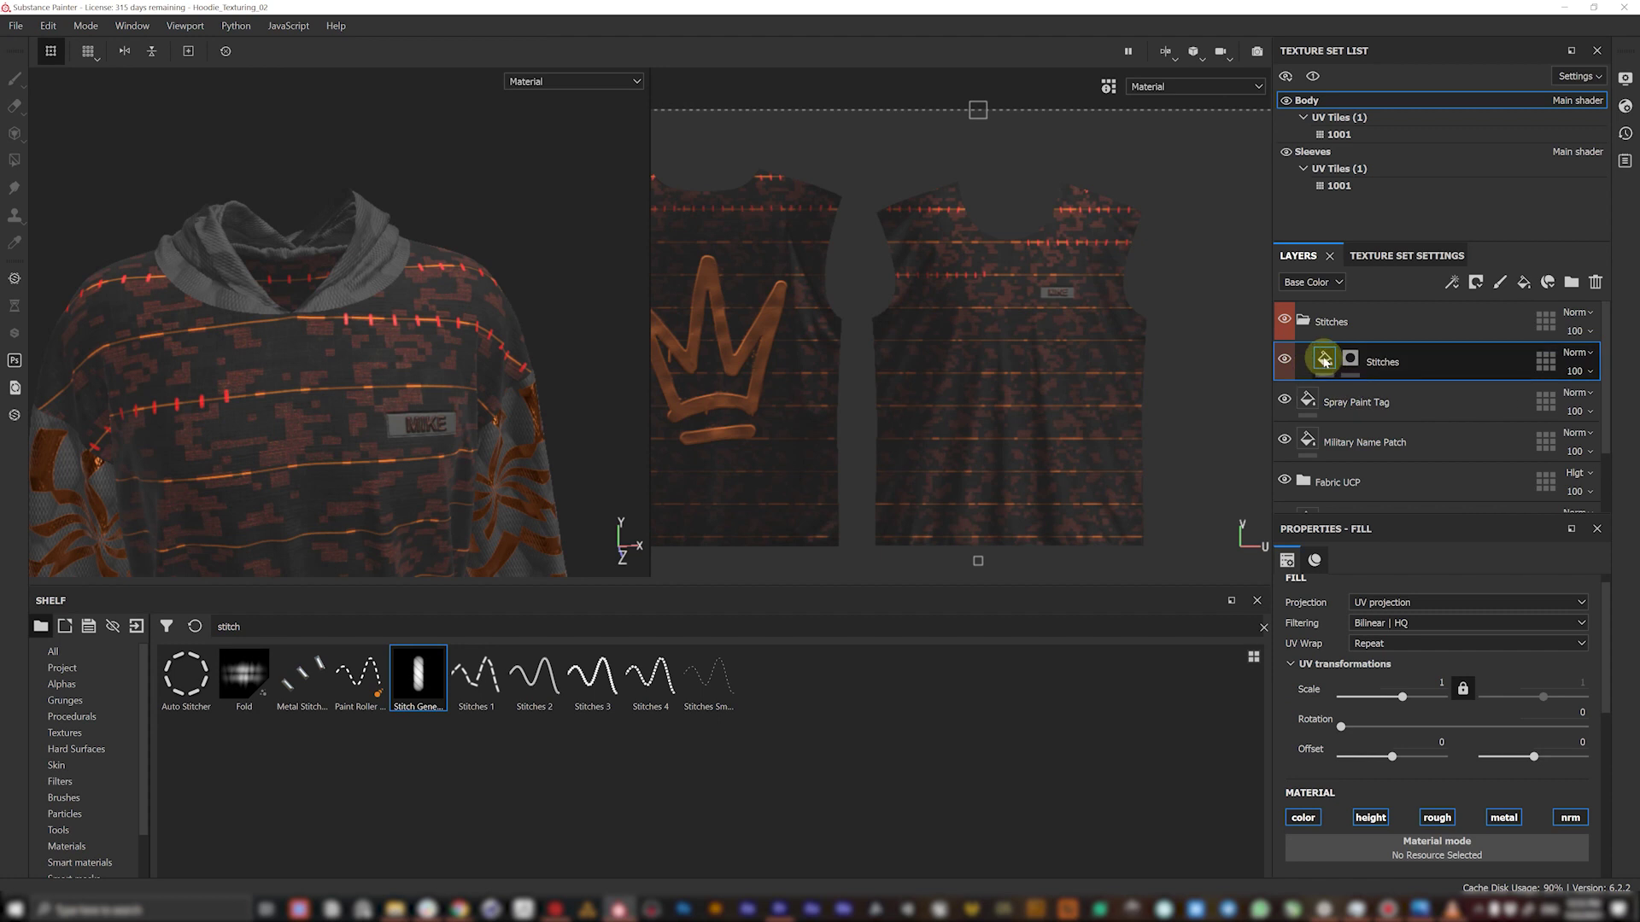
pyautogui.scroll(-5, 1609, 722)
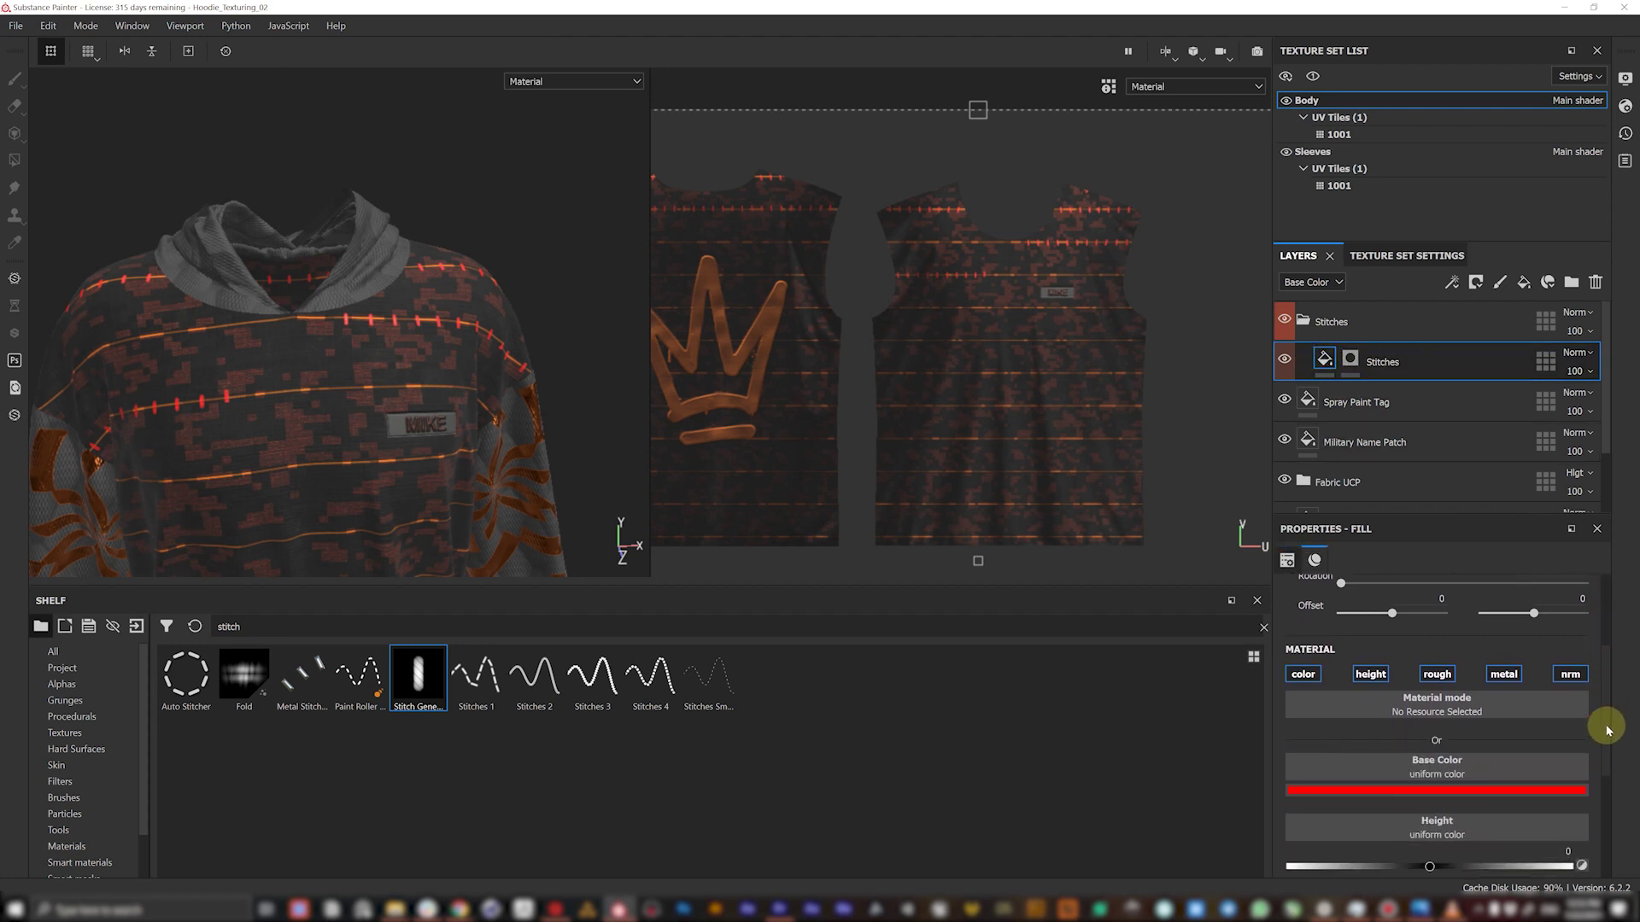
pyautogui.click(1548, 726)
pyautogui.moveTo(1420, 641); pyautogui.dragTo(1352, 728)
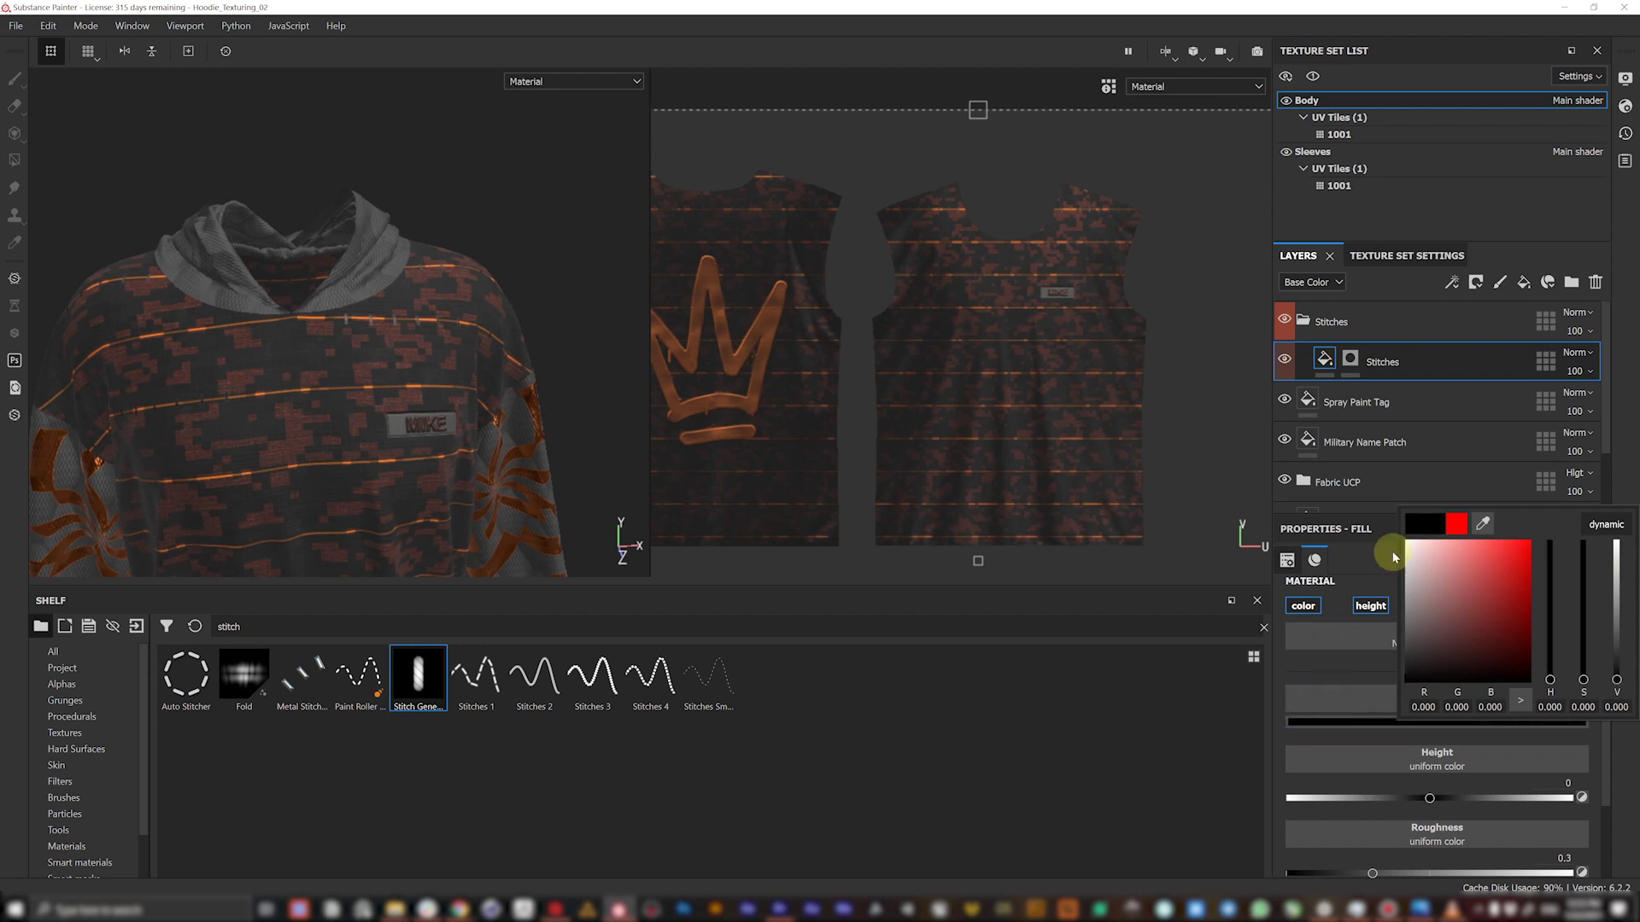
pyautogui.click(1383, 573)
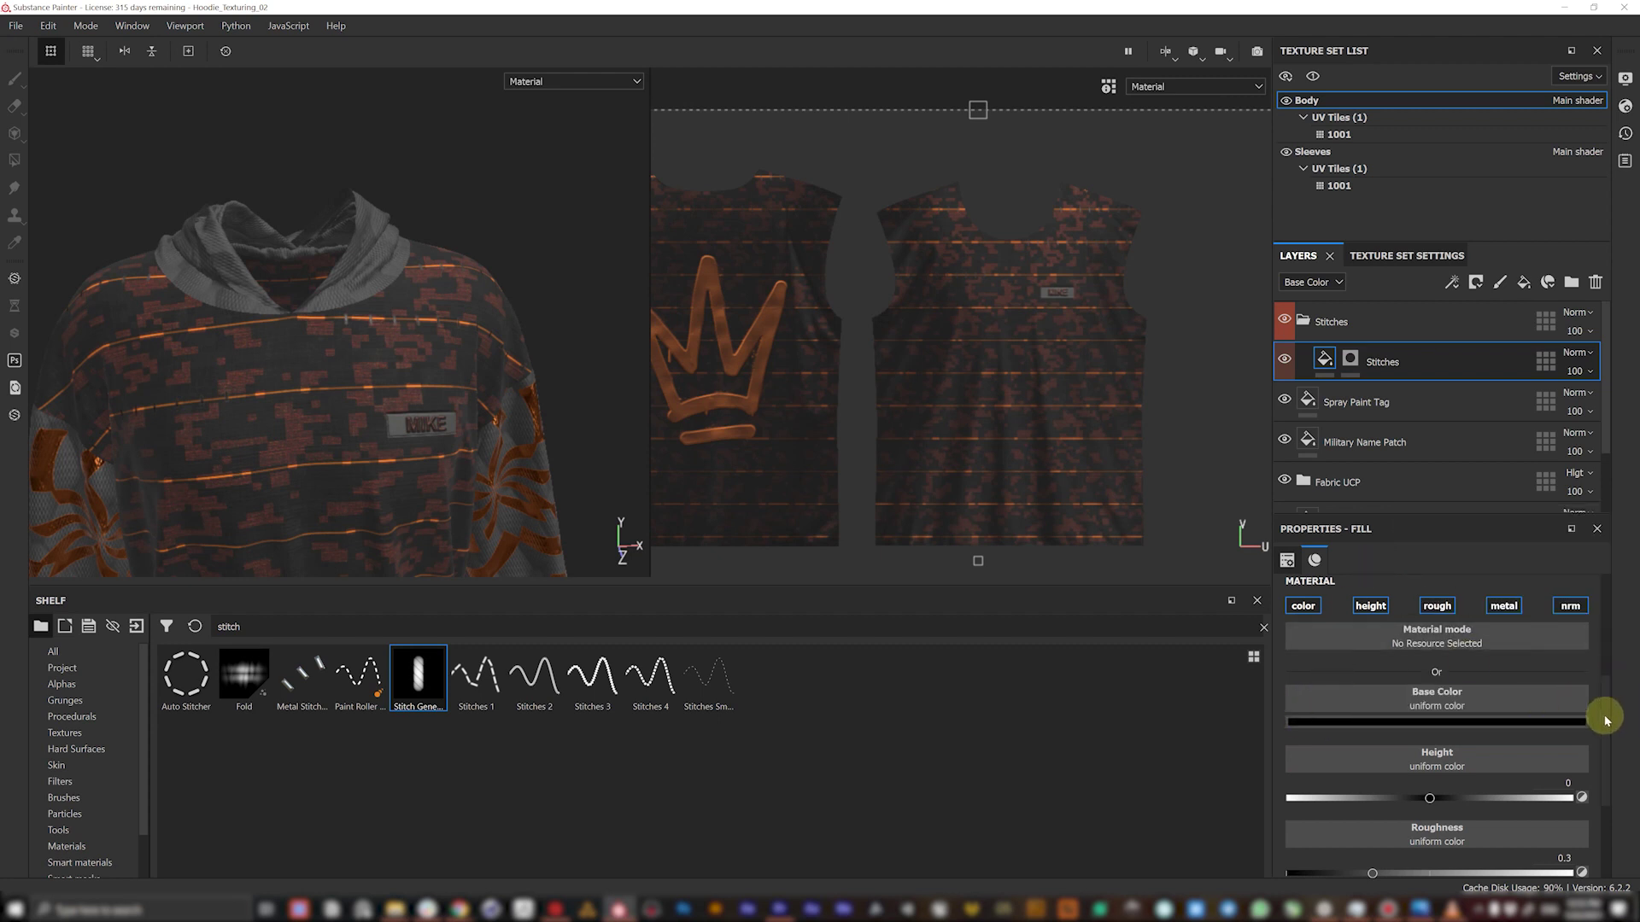
# - Set the Stitches fill's height to about 0.73, roughness to 1 and metallic to about 0.64
pyautogui.scroll(-2, 1606, 720)
pyautogui.moveTo(1429, 736); pyautogui.dragTo(1510, 737)
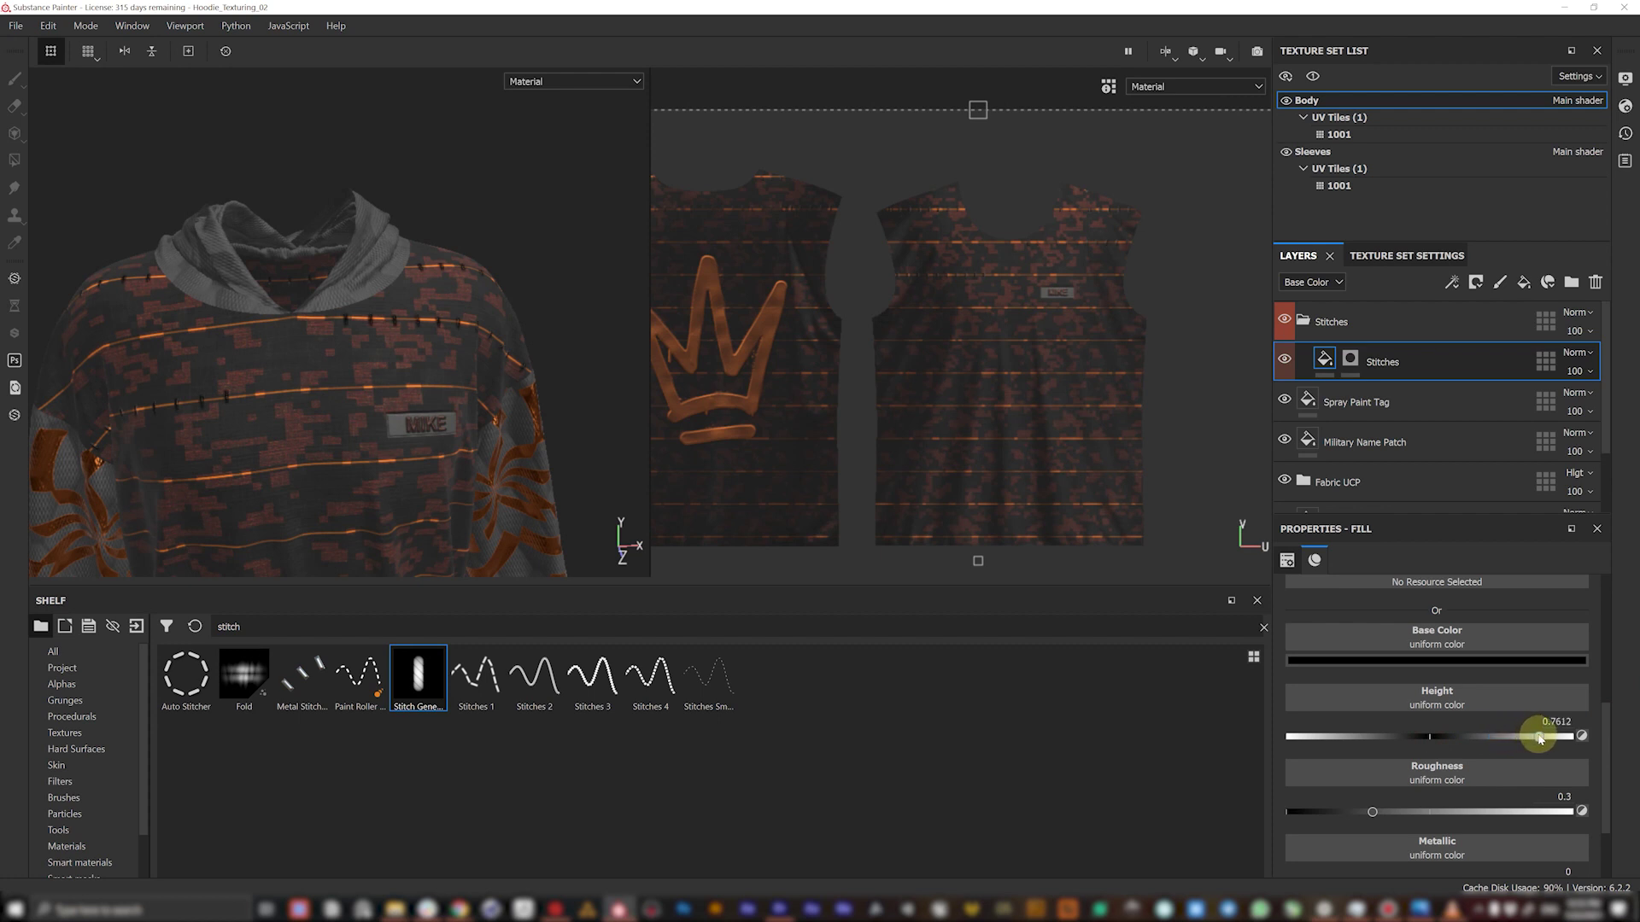
pyautogui.scroll(-2, 1600, 744)
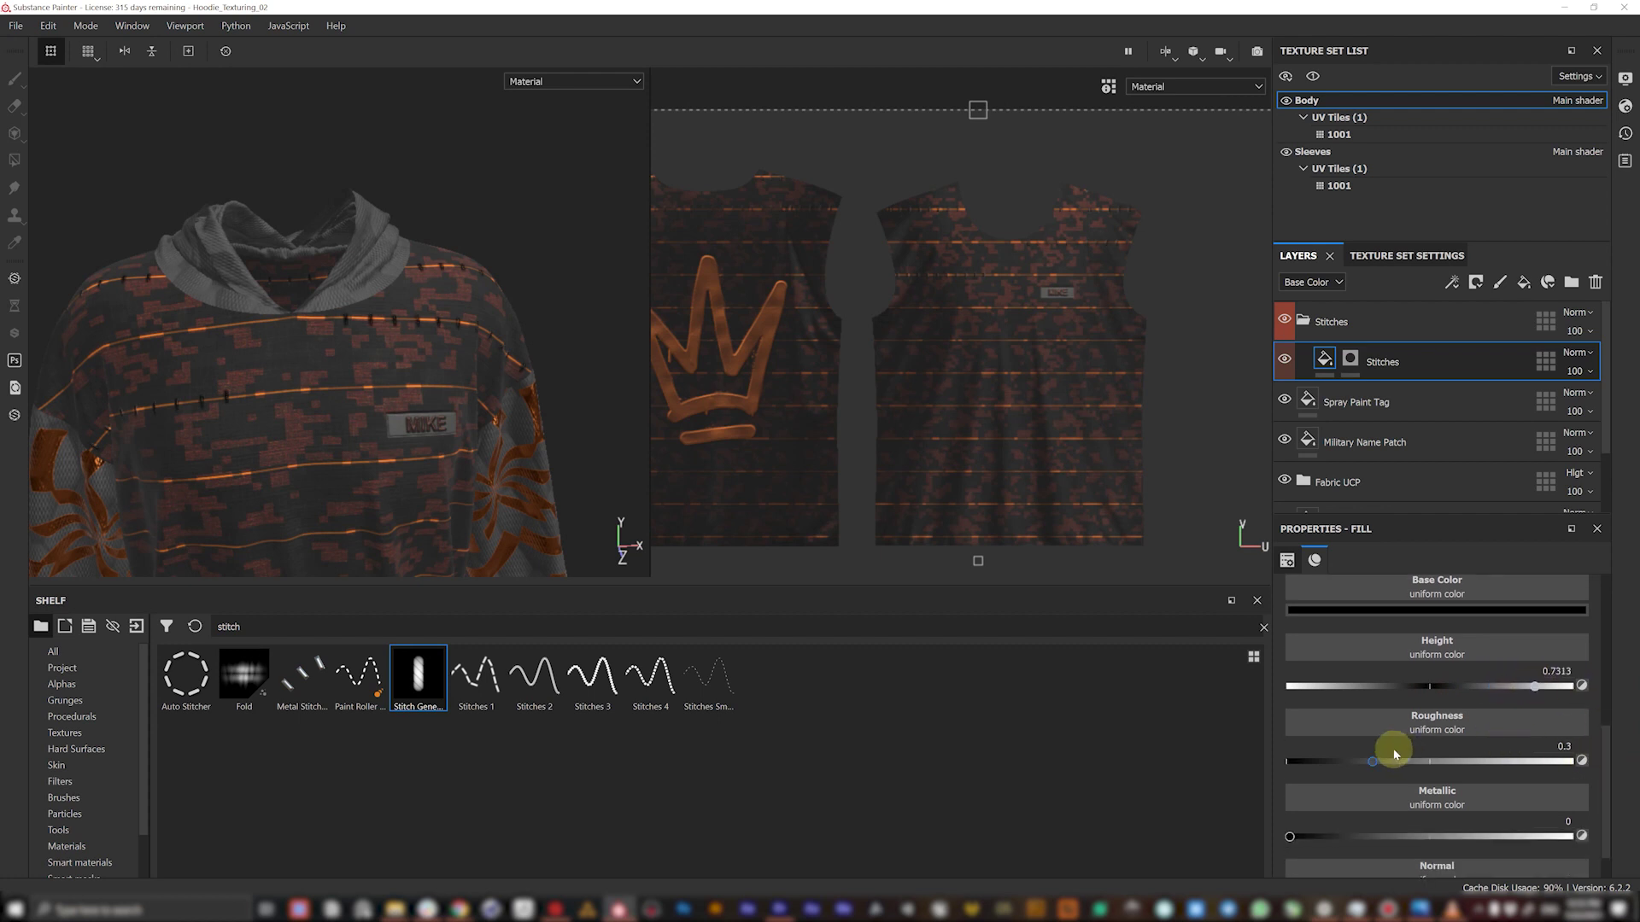
pyautogui.moveTo(1392, 763); pyautogui.dragTo(1623, 754)
pyautogui.scroll(3, 485, 321)
pyautogui.keyDown('alt'); pyautogui.moveTo(457, 304); pyautogui.dragTo(384, 300); pyautogui.keyUp('alt')
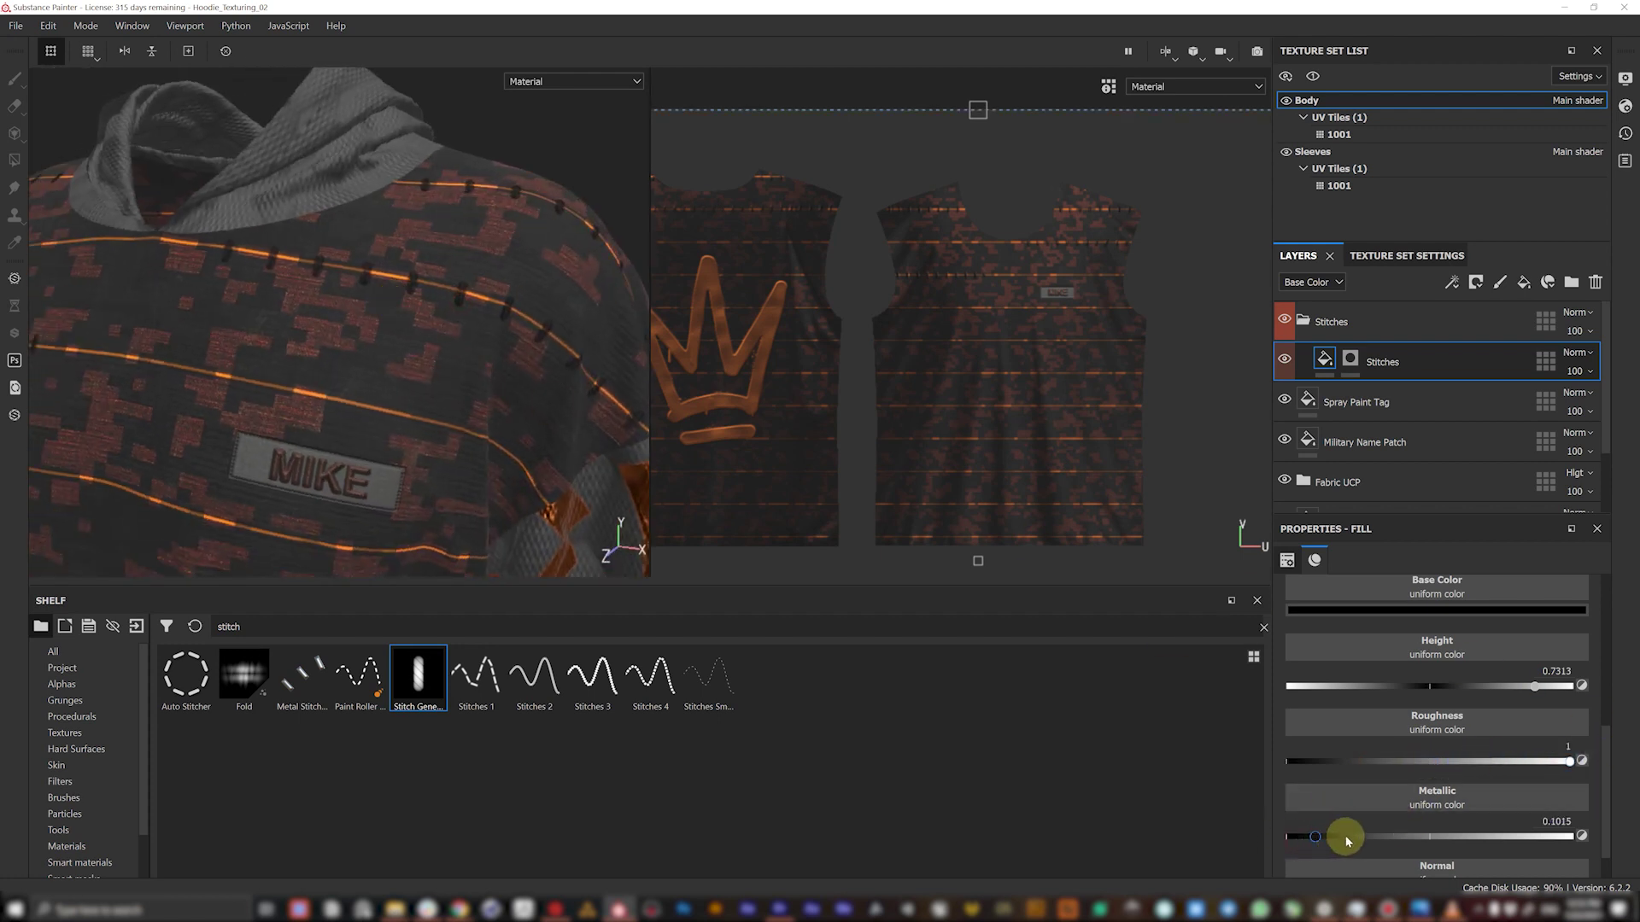
pyautogui.moveTo(1346, 840); pyautogui.dragTo(1472, 844)
# - Change the Stitches fill's base color to a dark grey with RGB values of 0.062
pyautogui.keyDown('alt'); pyautogui.moveTo(539, 359); pyautogui.dragTo(311, 367, button='right'); pyautogui.keyUp('alt')
pyautogui.keyDown('alt'); pyautogui.moveTo(311, 366); pyautogui.dragTo(336, 366); pyautogui.keyUp('alt')
pyautogui.scroll(3, 401, 333)
pyautogui.scroll(4, 362, 351)
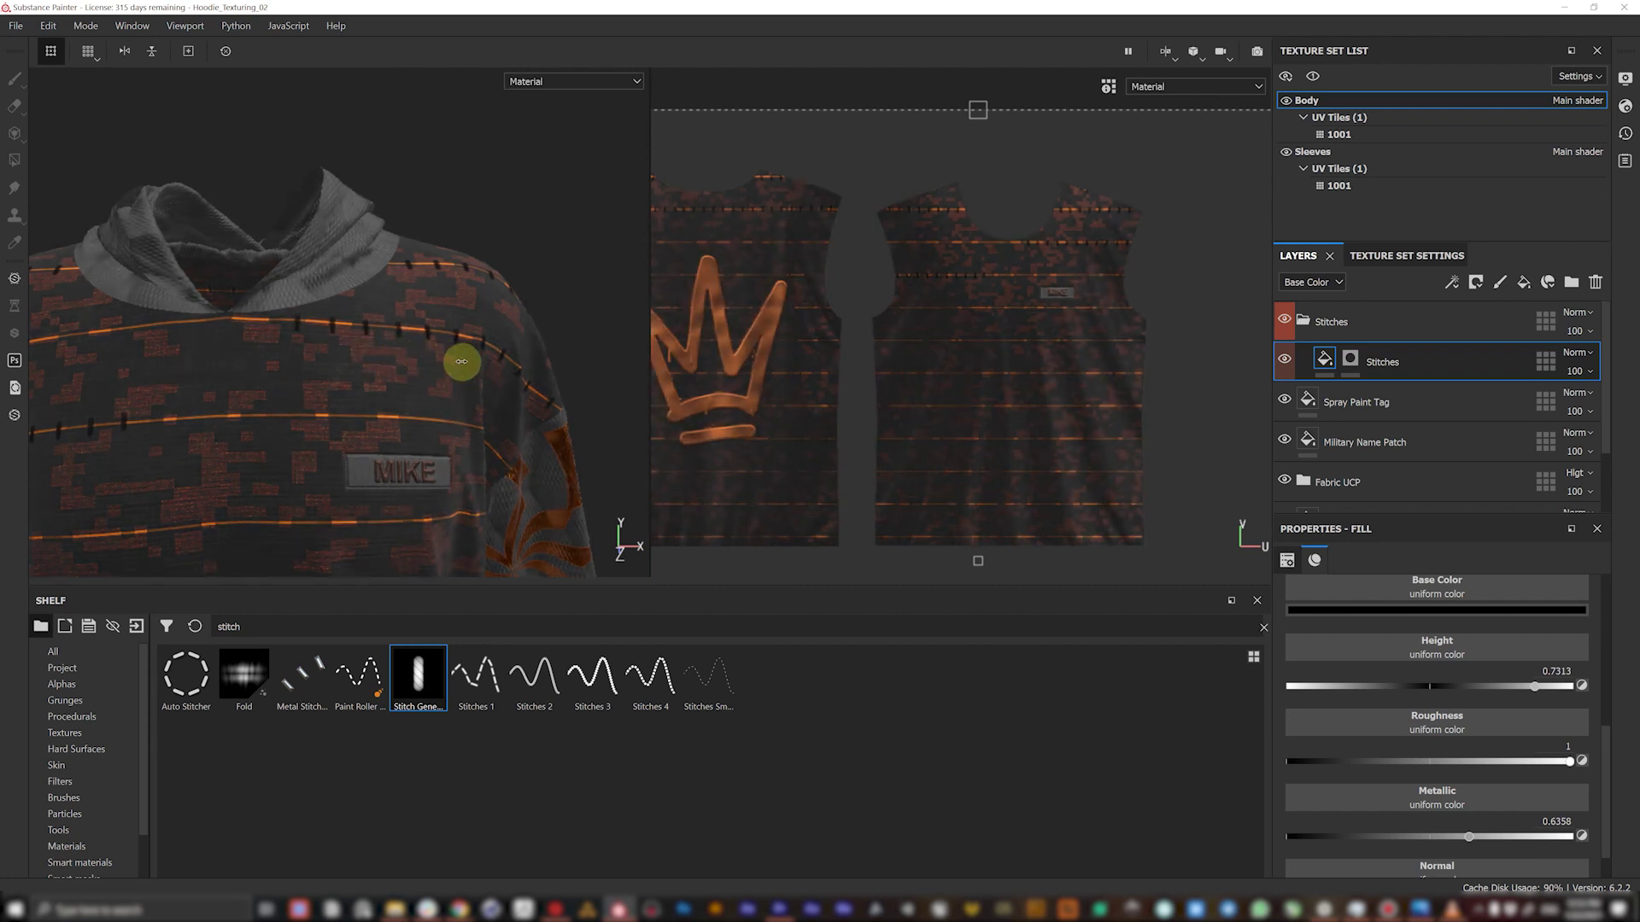
pyautogui.keyDown('alt'); pyautogui.moveTo(442, 367); pyautogui.dragTo(452, 332, button='middle'); pyautogui.keyUp('alt')
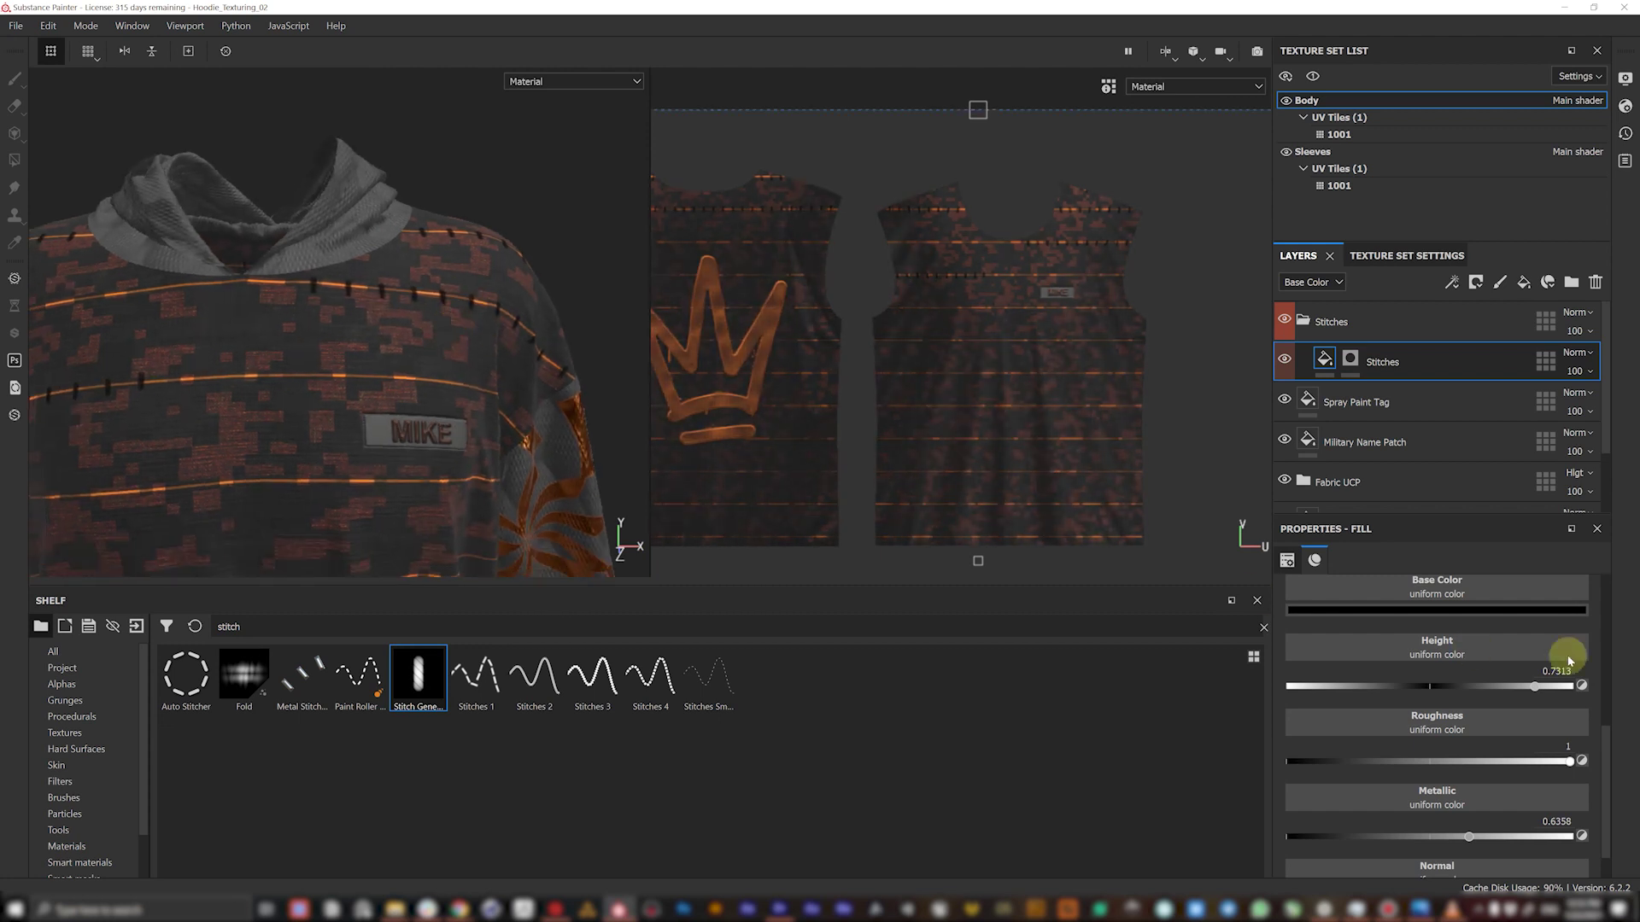
pyautogui.scroll(-2, 1603, 750)
pyautogui.scroll(8, 1611, 771)
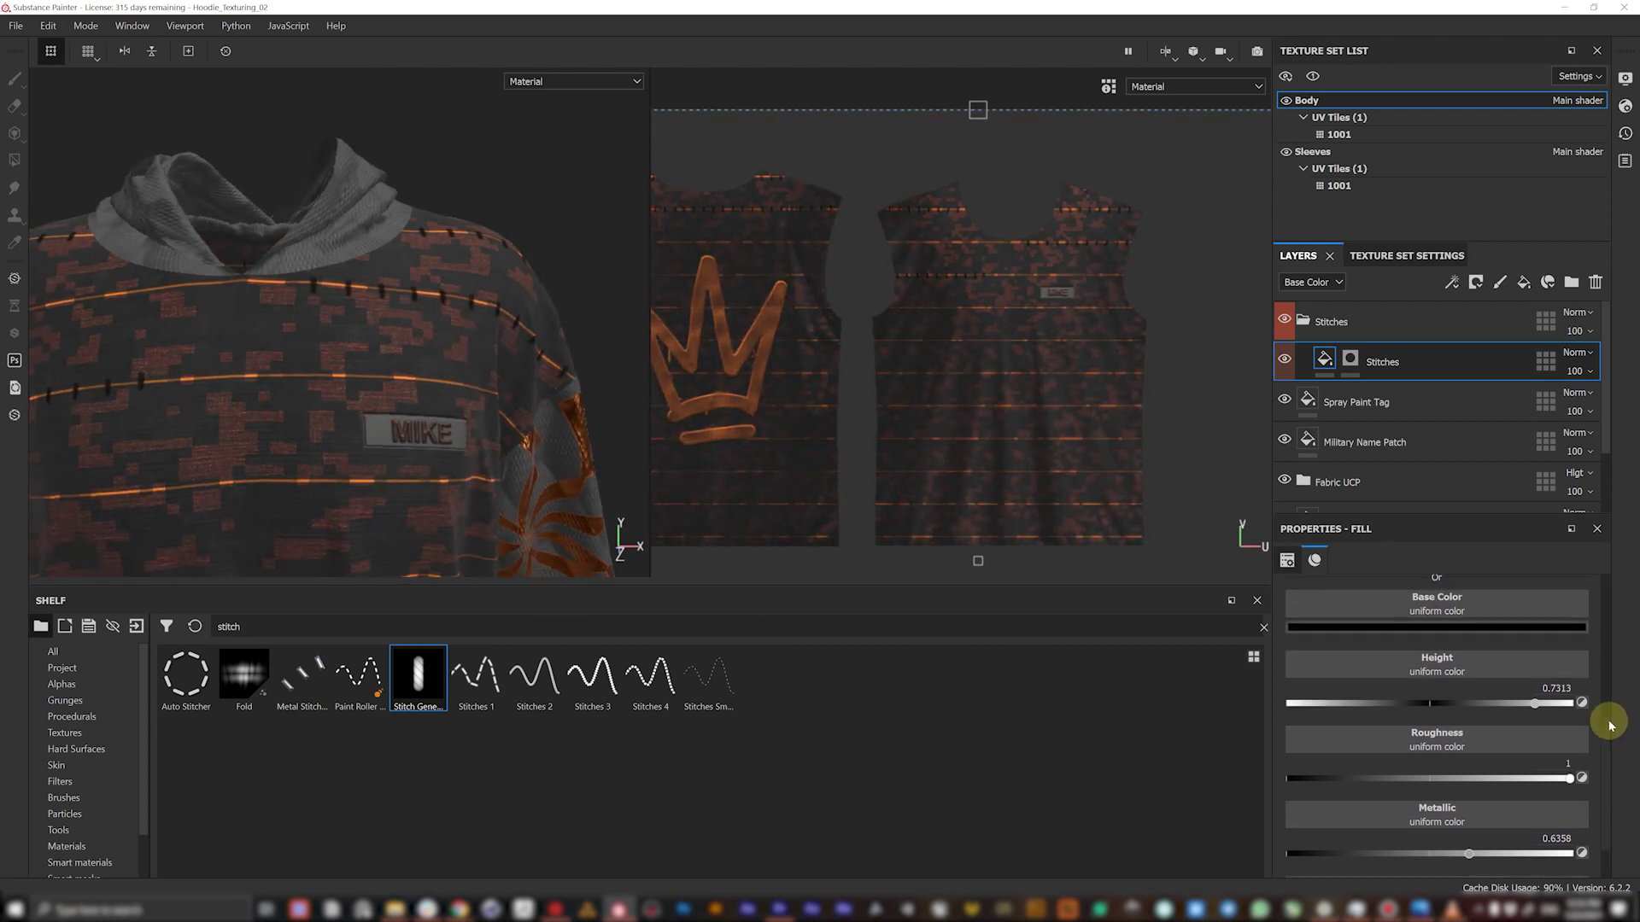
pyautogui.click(1499, 772)
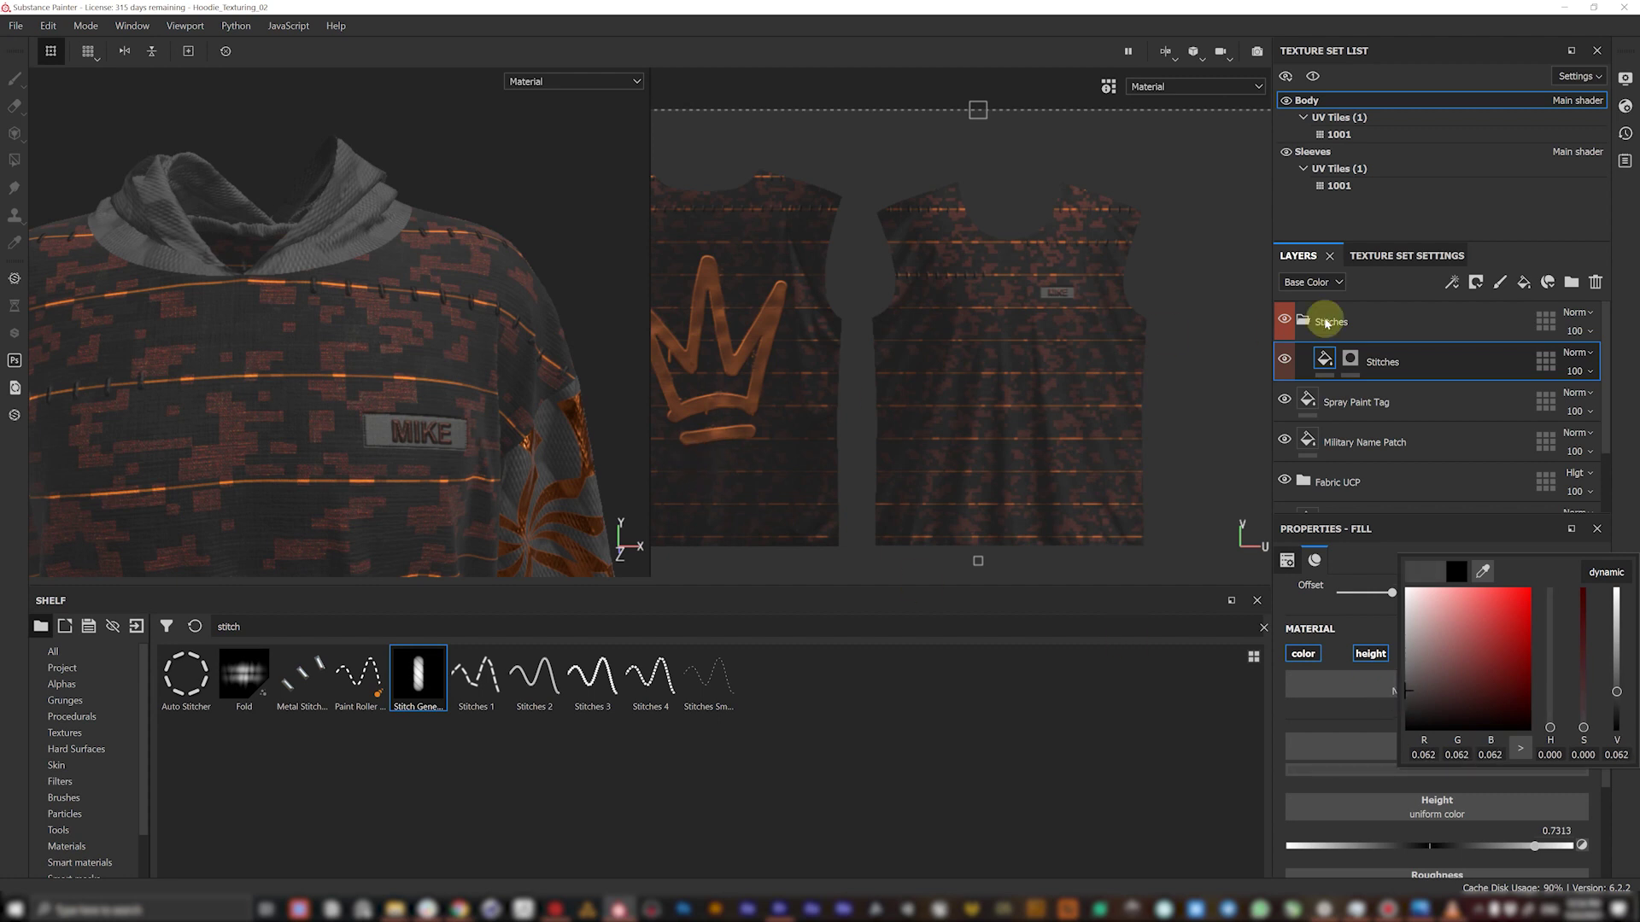
# - Add an empty filter to the mask of the Stitches fill layer
pyautogui.click(1457, 277)
pyautogui.click(1455, 282)
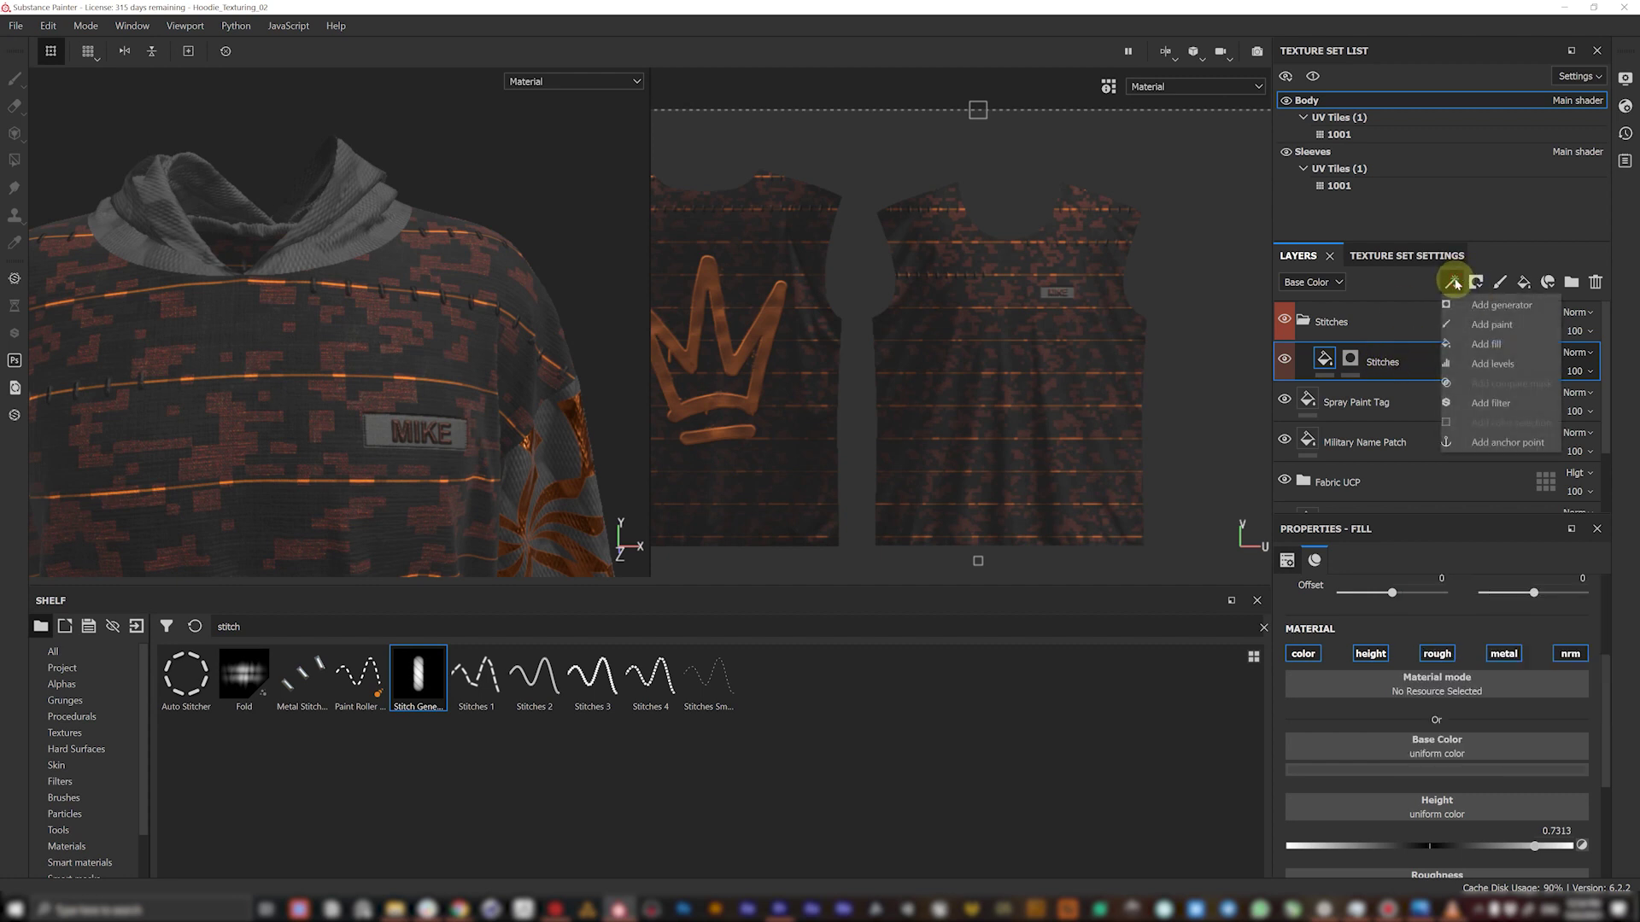
pyautogui.click(1350, 359)
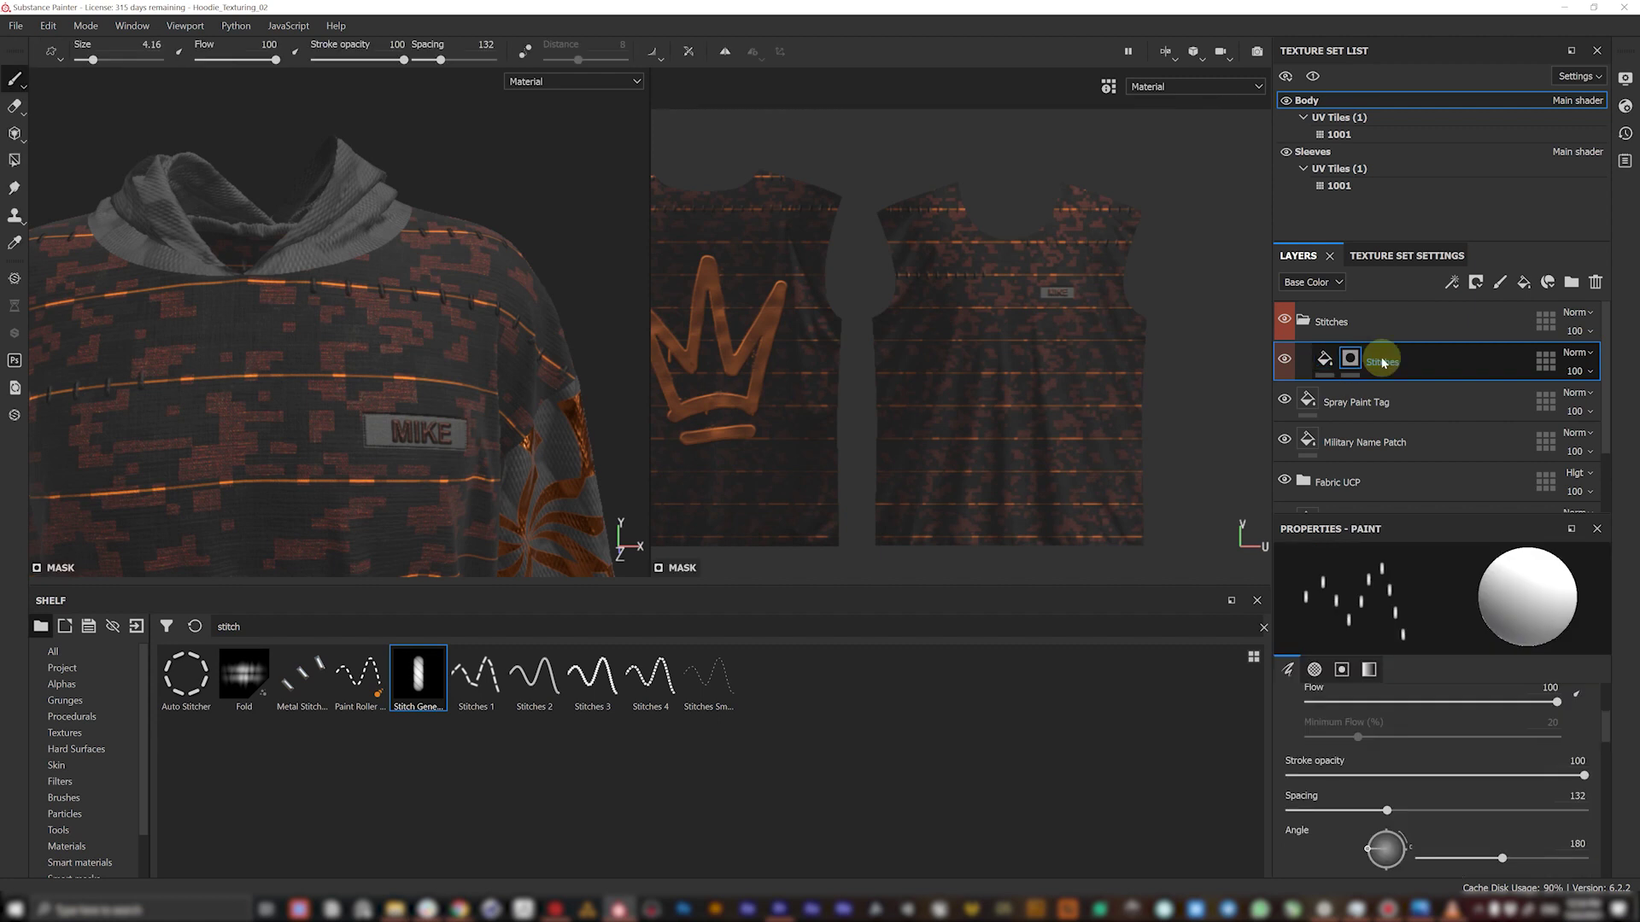
pyautogui.click(1452, 282)
pyautogui.click(1496, 403)
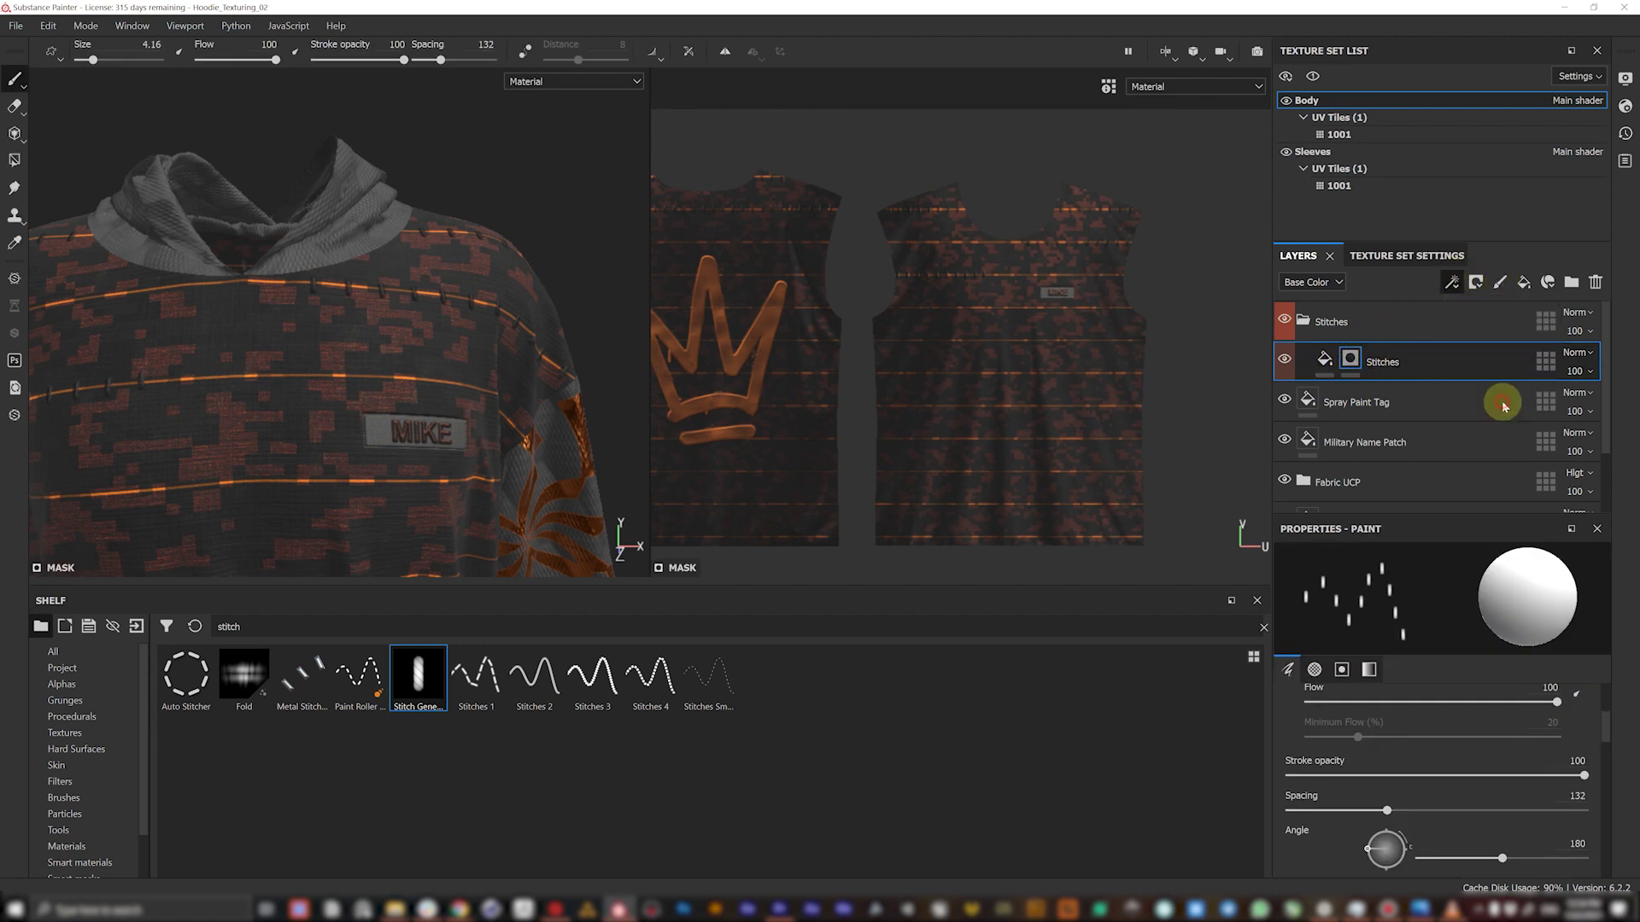
# - Search the filters for "shar" and assign Sharpen to the Stitches mask's filter
pyautogui.click(1419, 595)
pyautogui.write('bl')
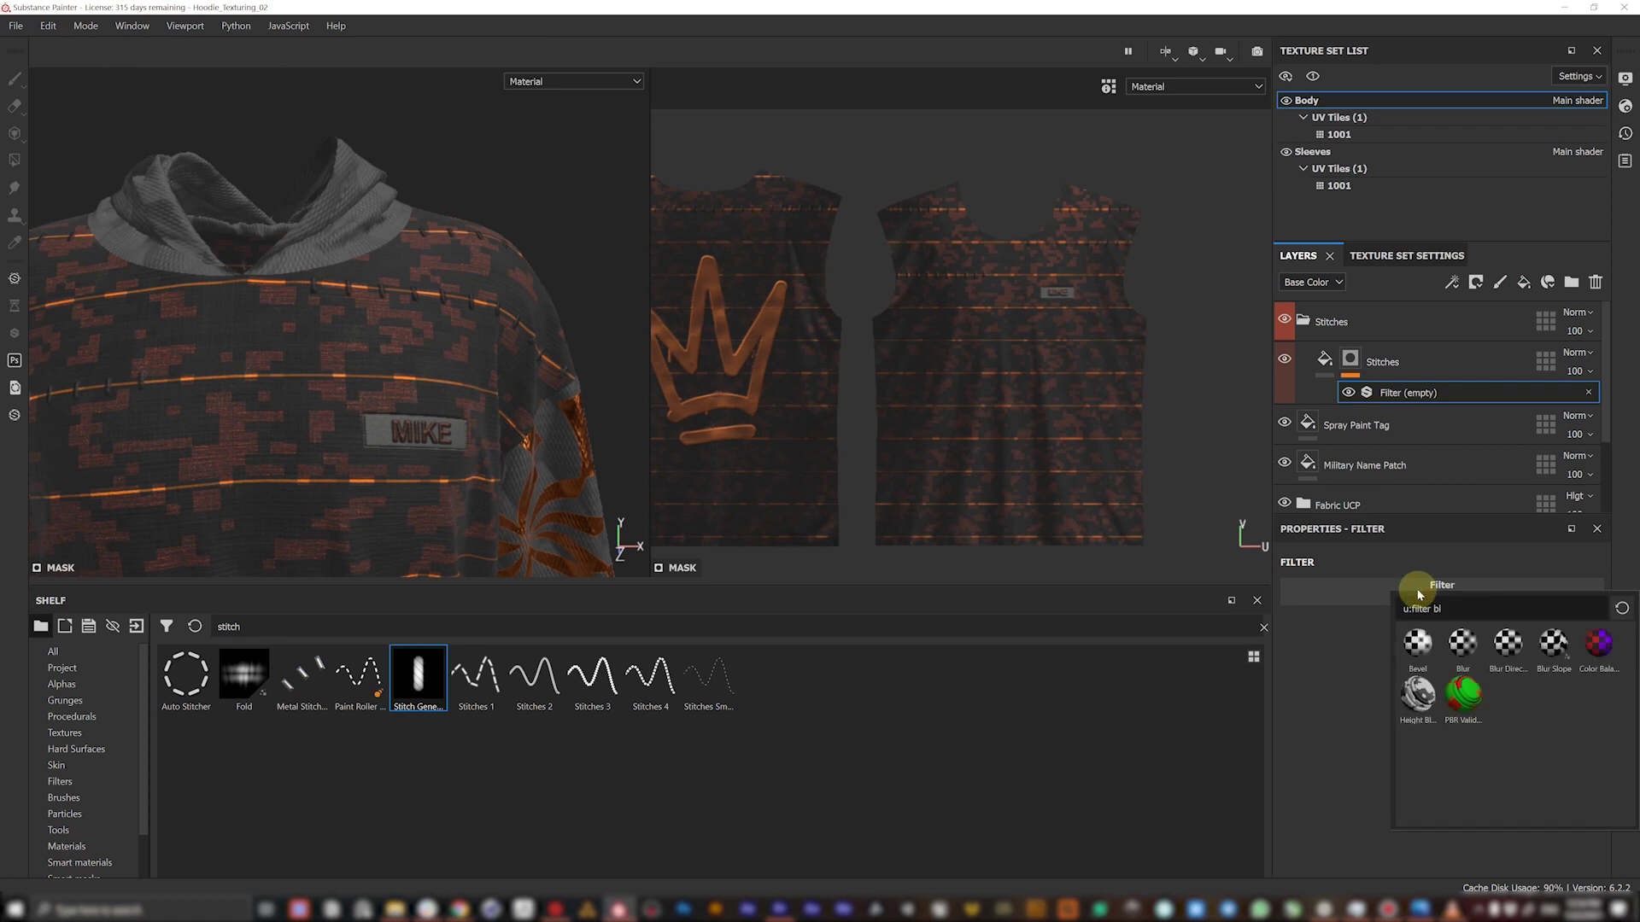
pyautogui.press('BackSpace')
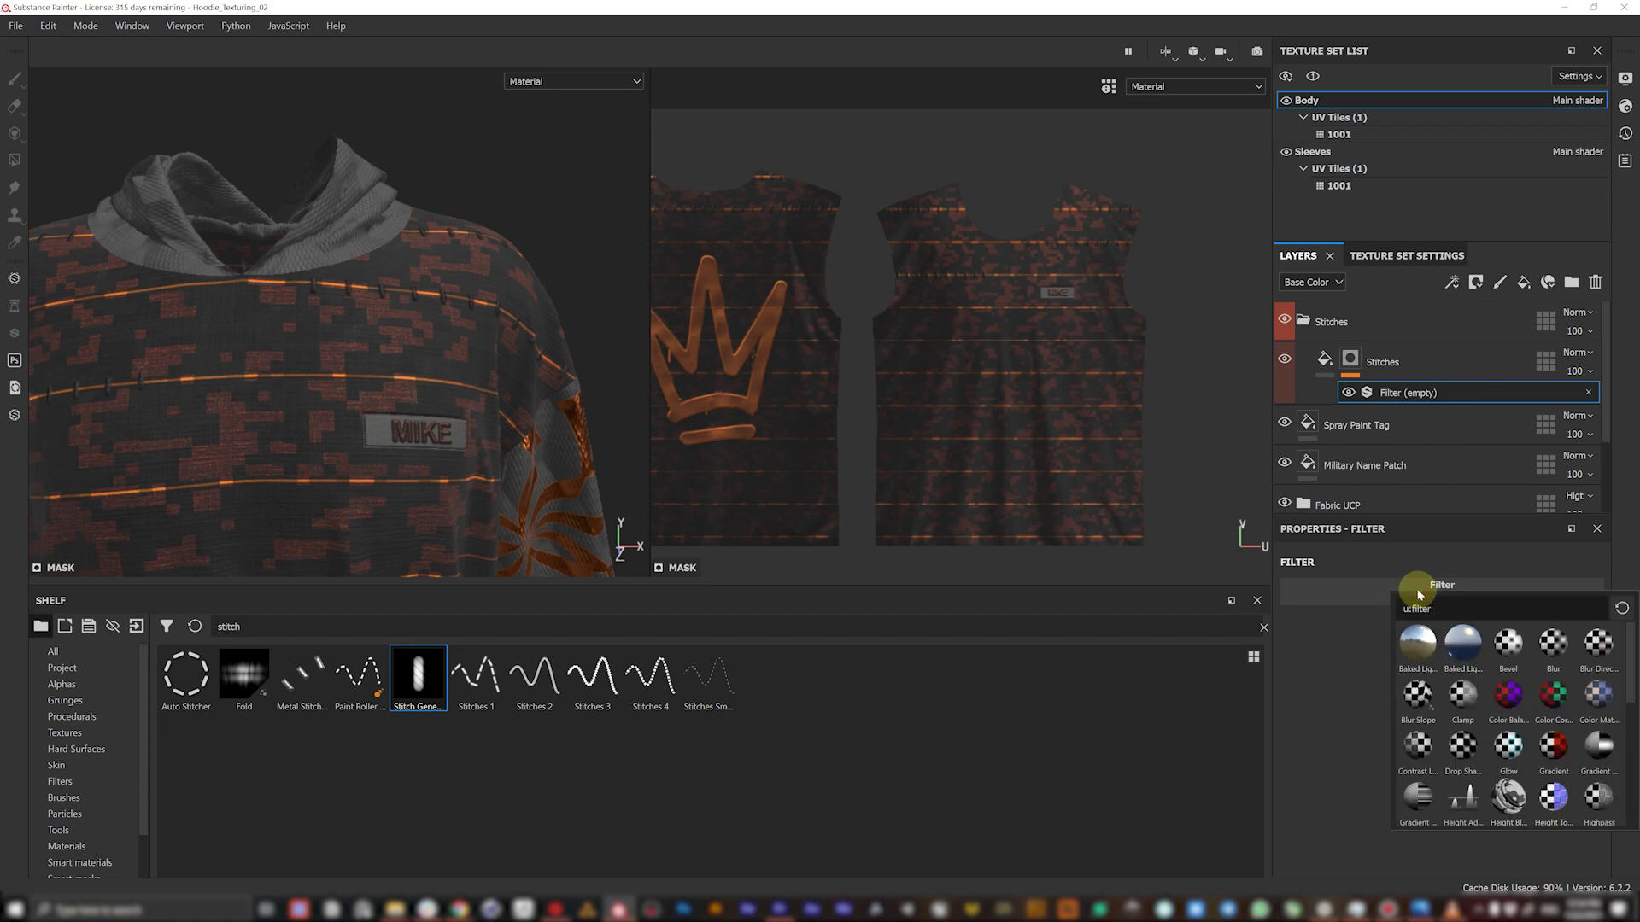
pyautogui.write('shar')
pyautogui.click(1418, 651)
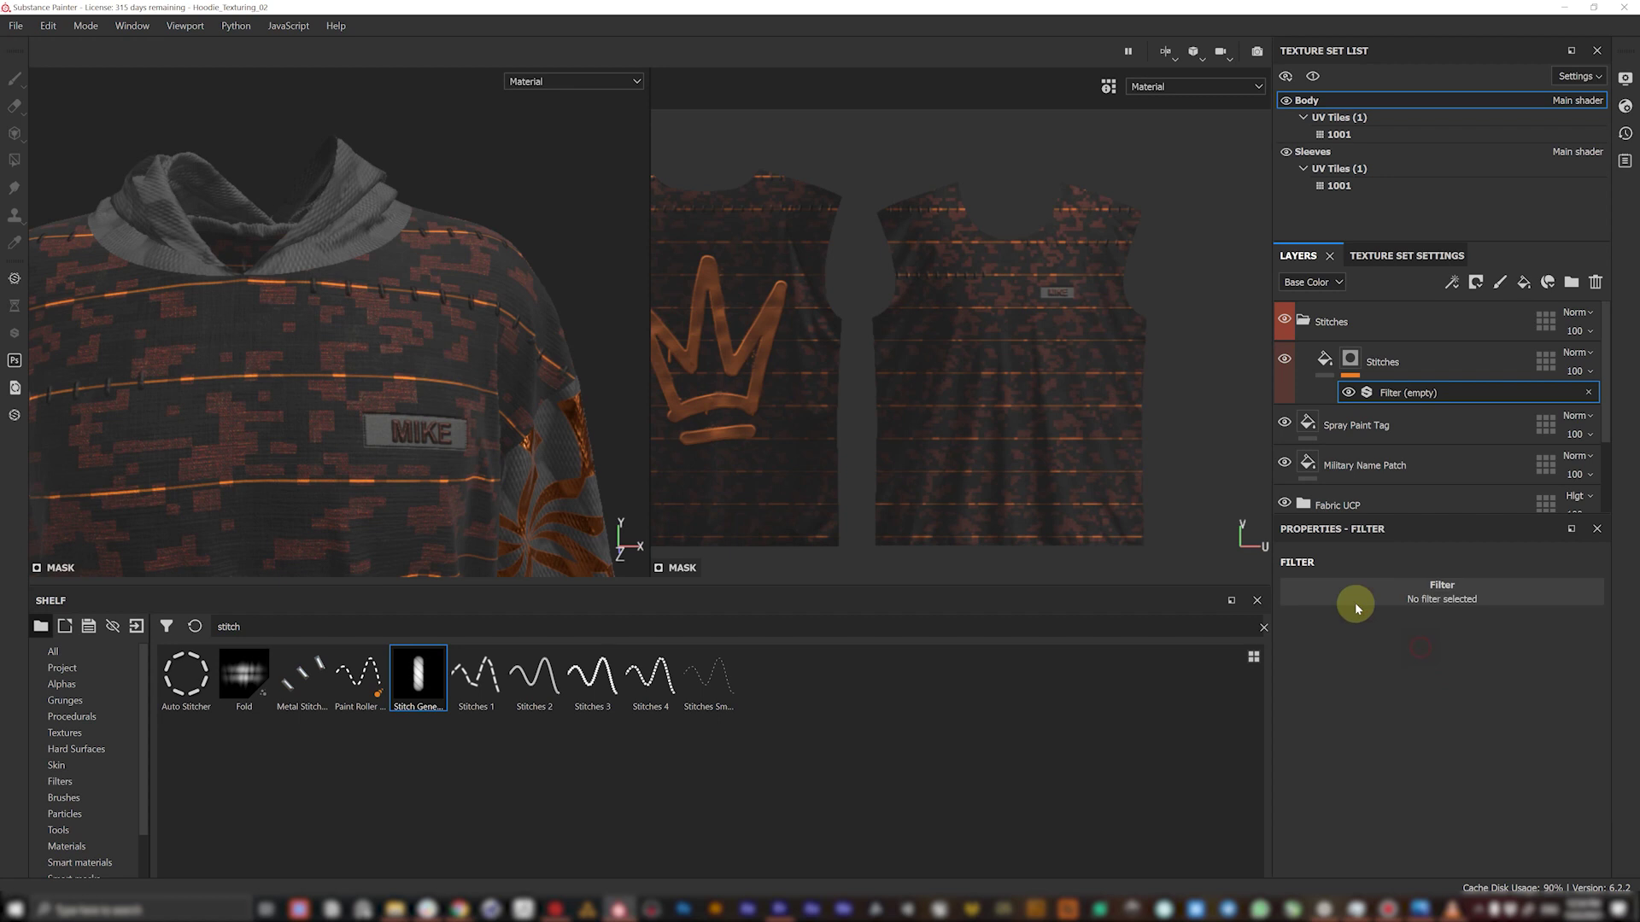
pyautogui.scroll(5, 428, 290)
pyautogui.moveTo(363, 345); pyautogui.dragTo(447, 285, button='middle')
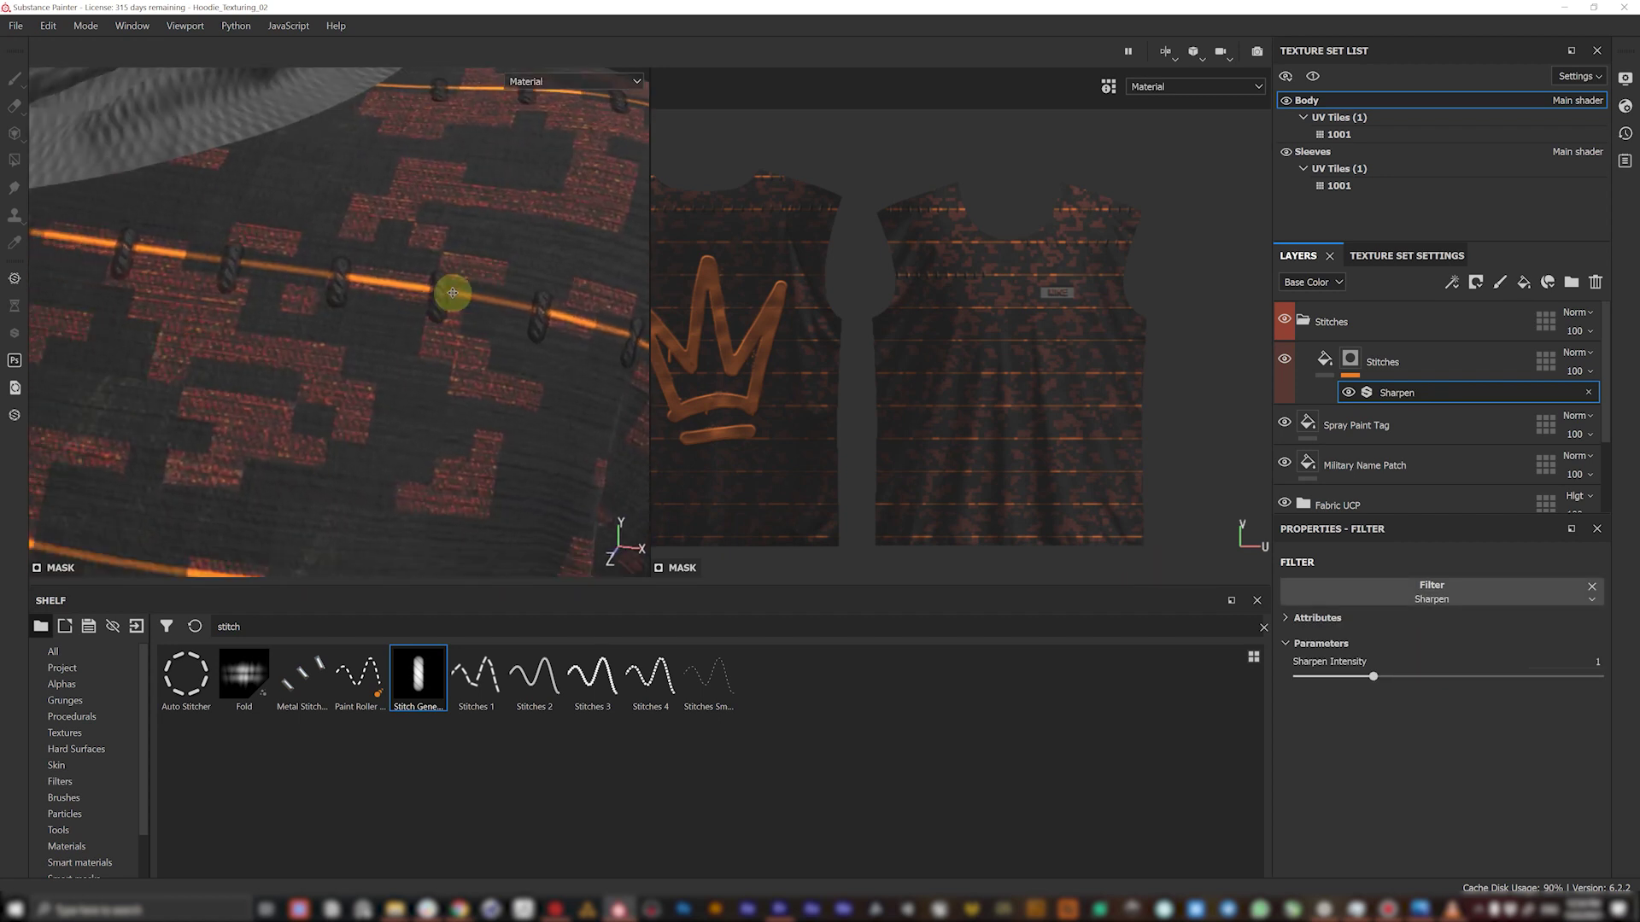
# - Raise the Sharpen filter's intensity on the Stitches mask to 4
pyautogui.moveTo(1375, 681); pyautogui.dragTo(1602, 666)
pyautogui.keyDown('alt'); pyautogui.moveTo(612, 375); pyautogui.dragTo(443, 293); pyautogui.keyUp('alt')
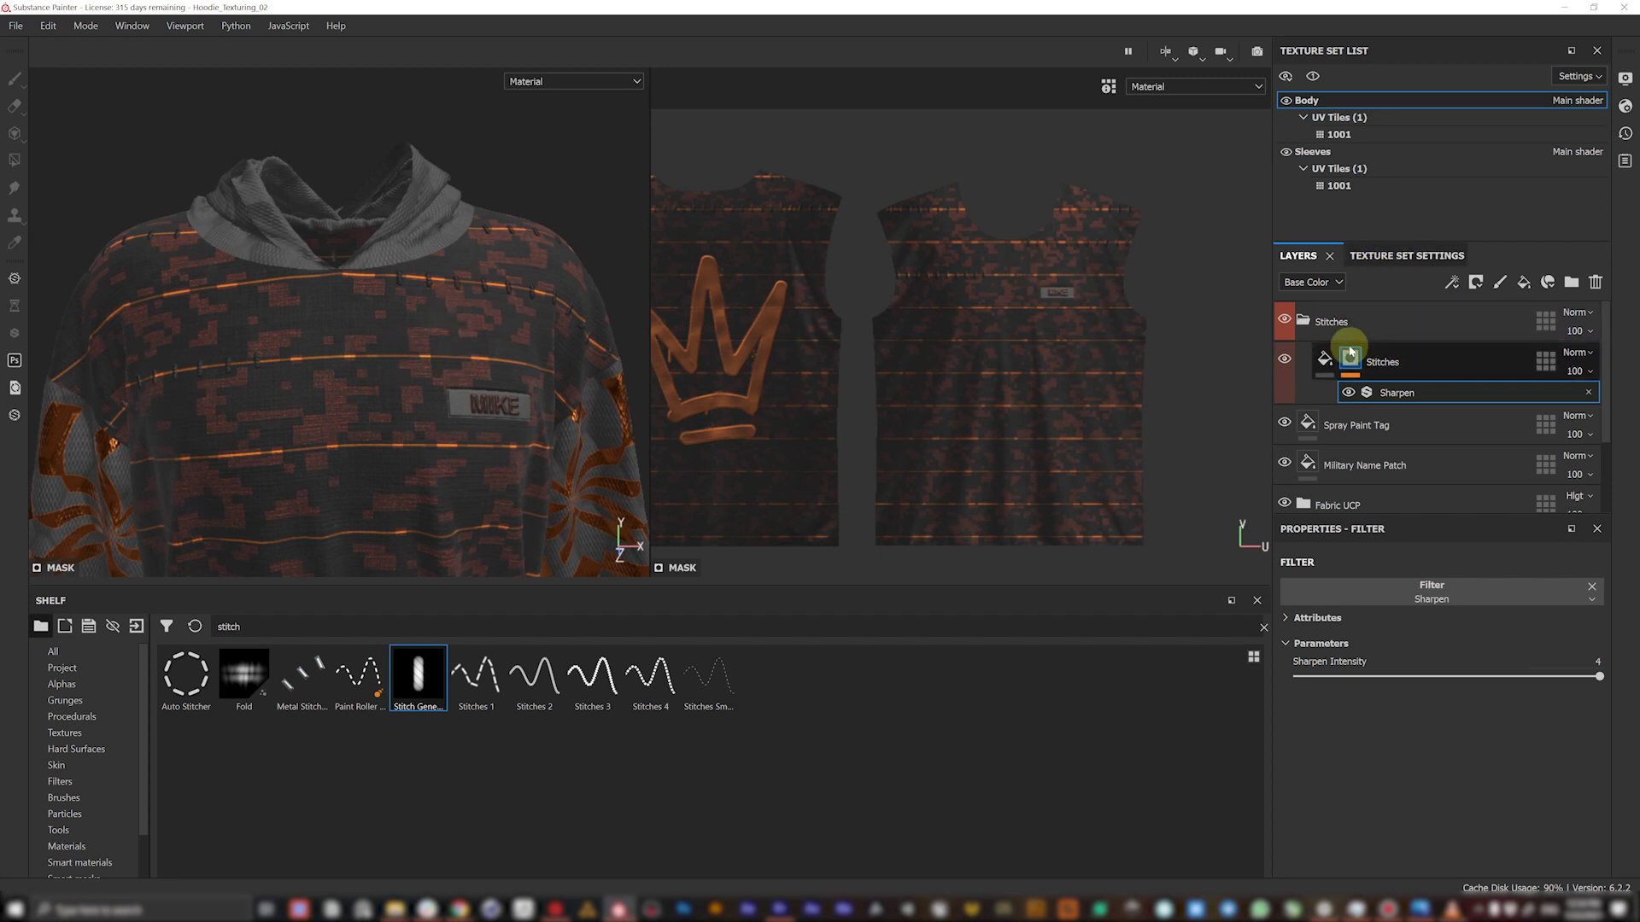
# - Duplicate the Stitches fill layer, rename the upper copy Shadow and remove the Sharpen filter from its mask
pyautogui.click(1439, 363)
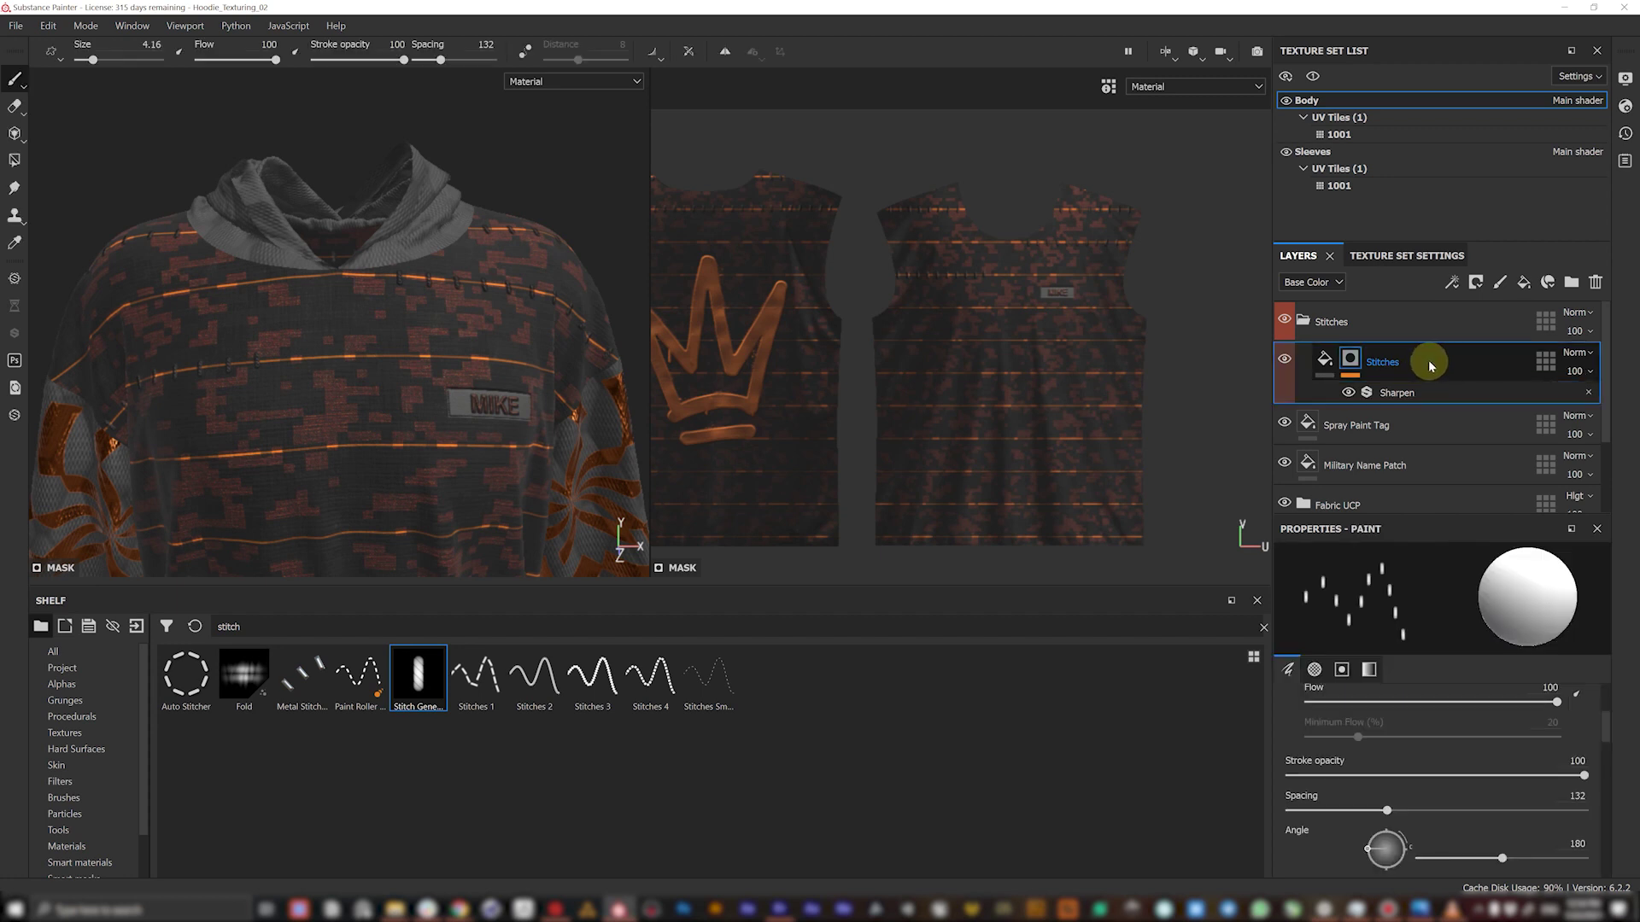
pyautogui.moveTo(1428, 360); pyautogui.dragTo(1424, 346)
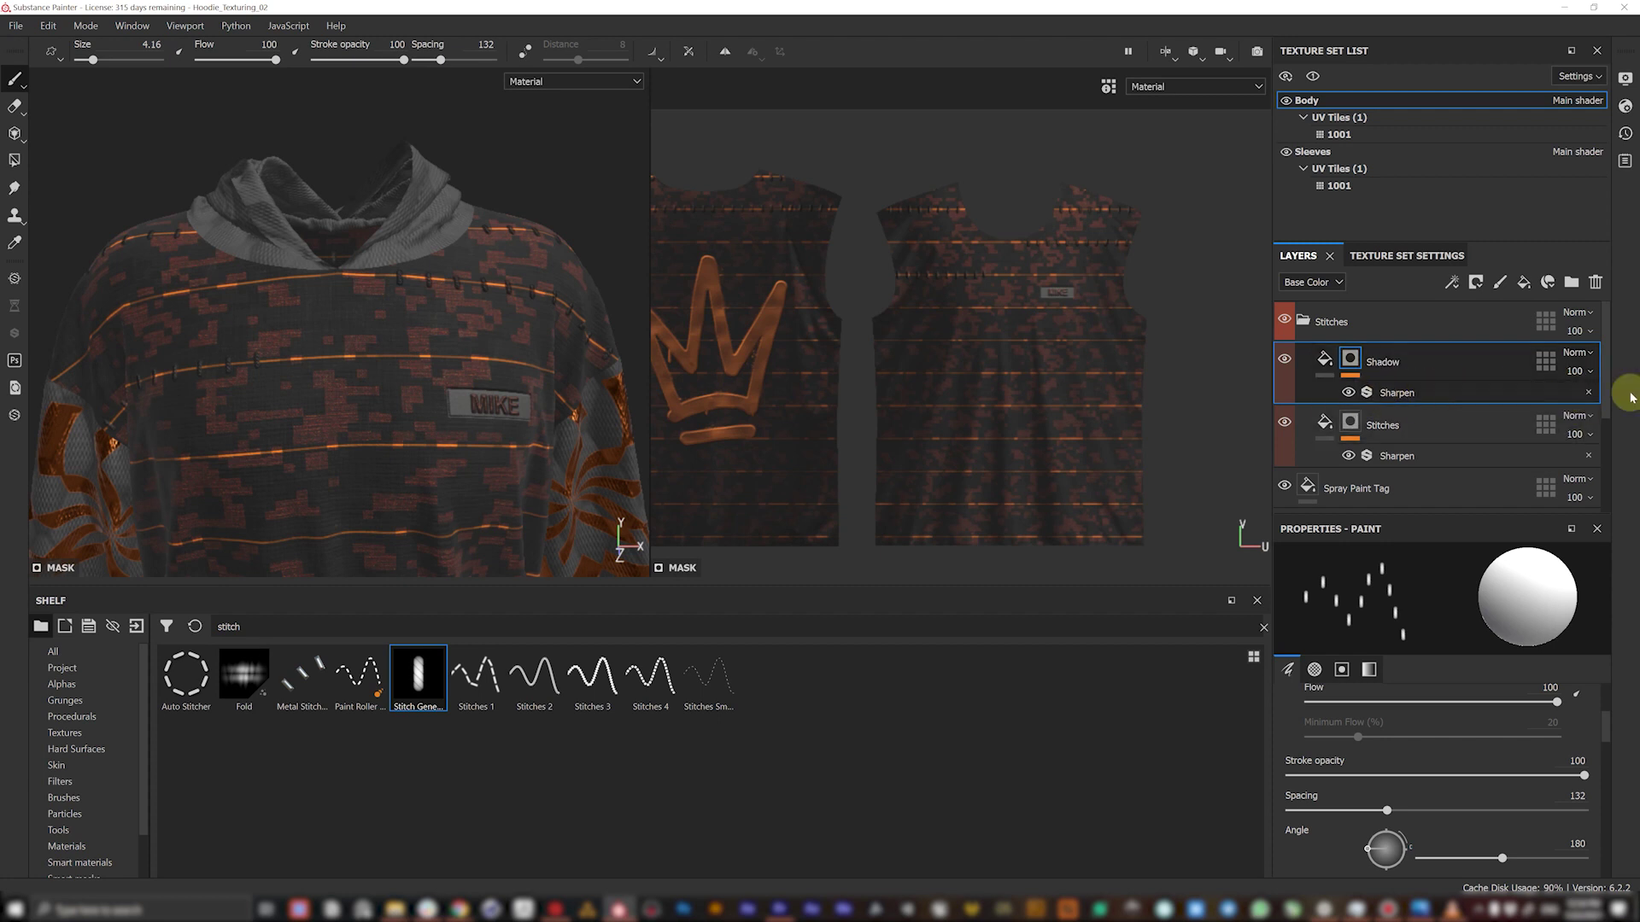
pyautogui.click(1589, 395)
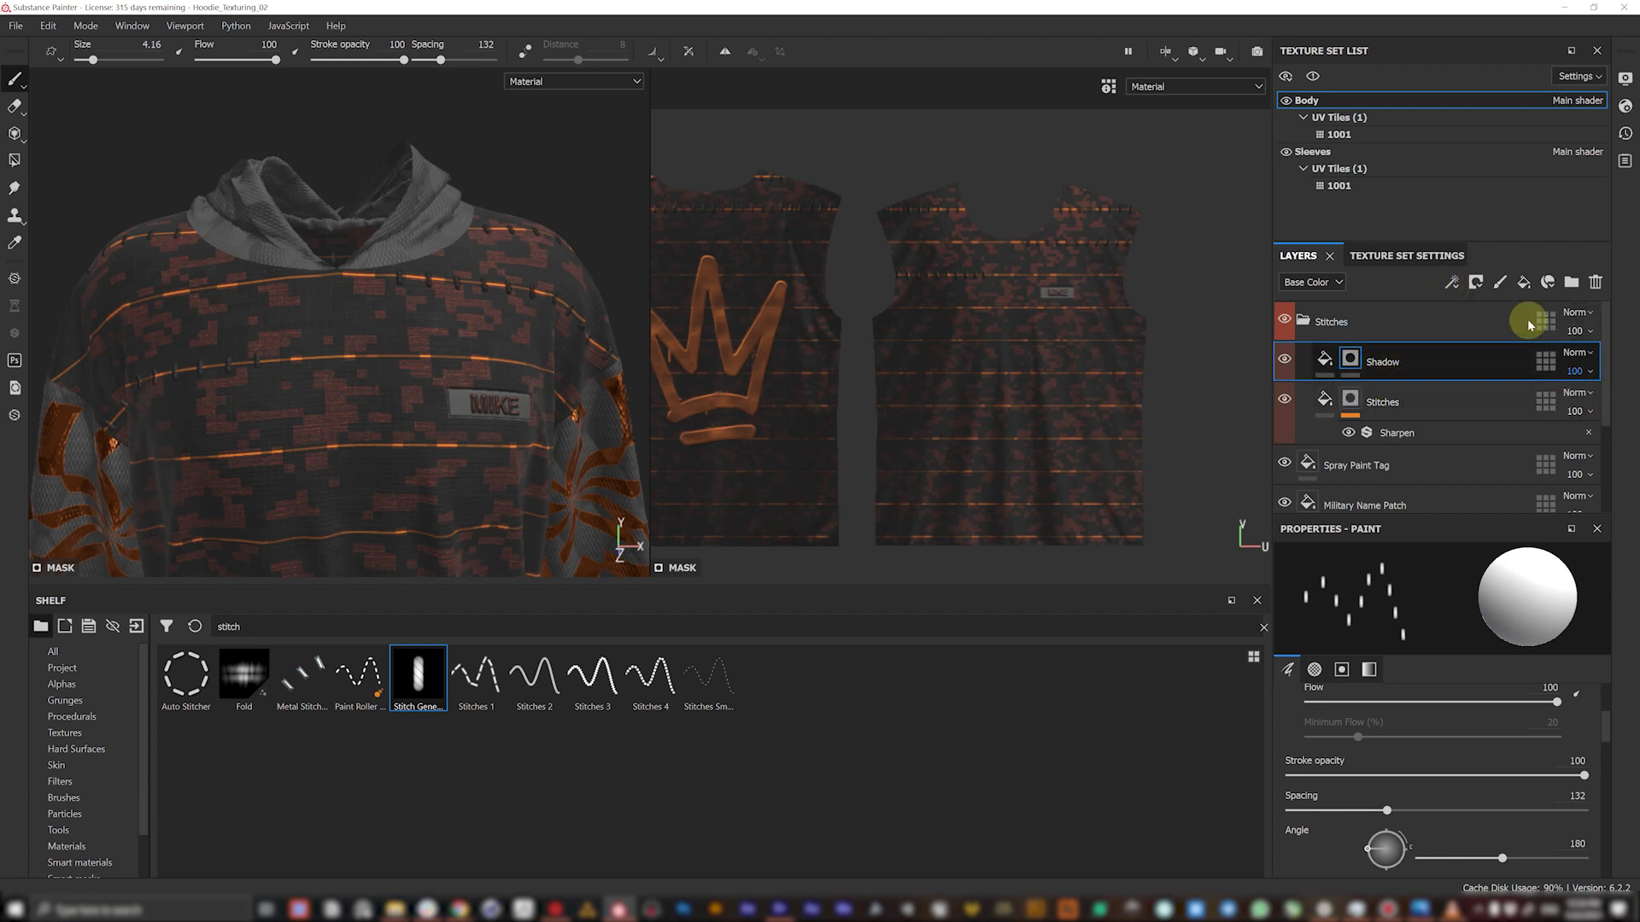
# - Add a filter to the Shadow layer's mask, search the filters for "blu" and assign Blur
pyautogui.click(1452, 283)
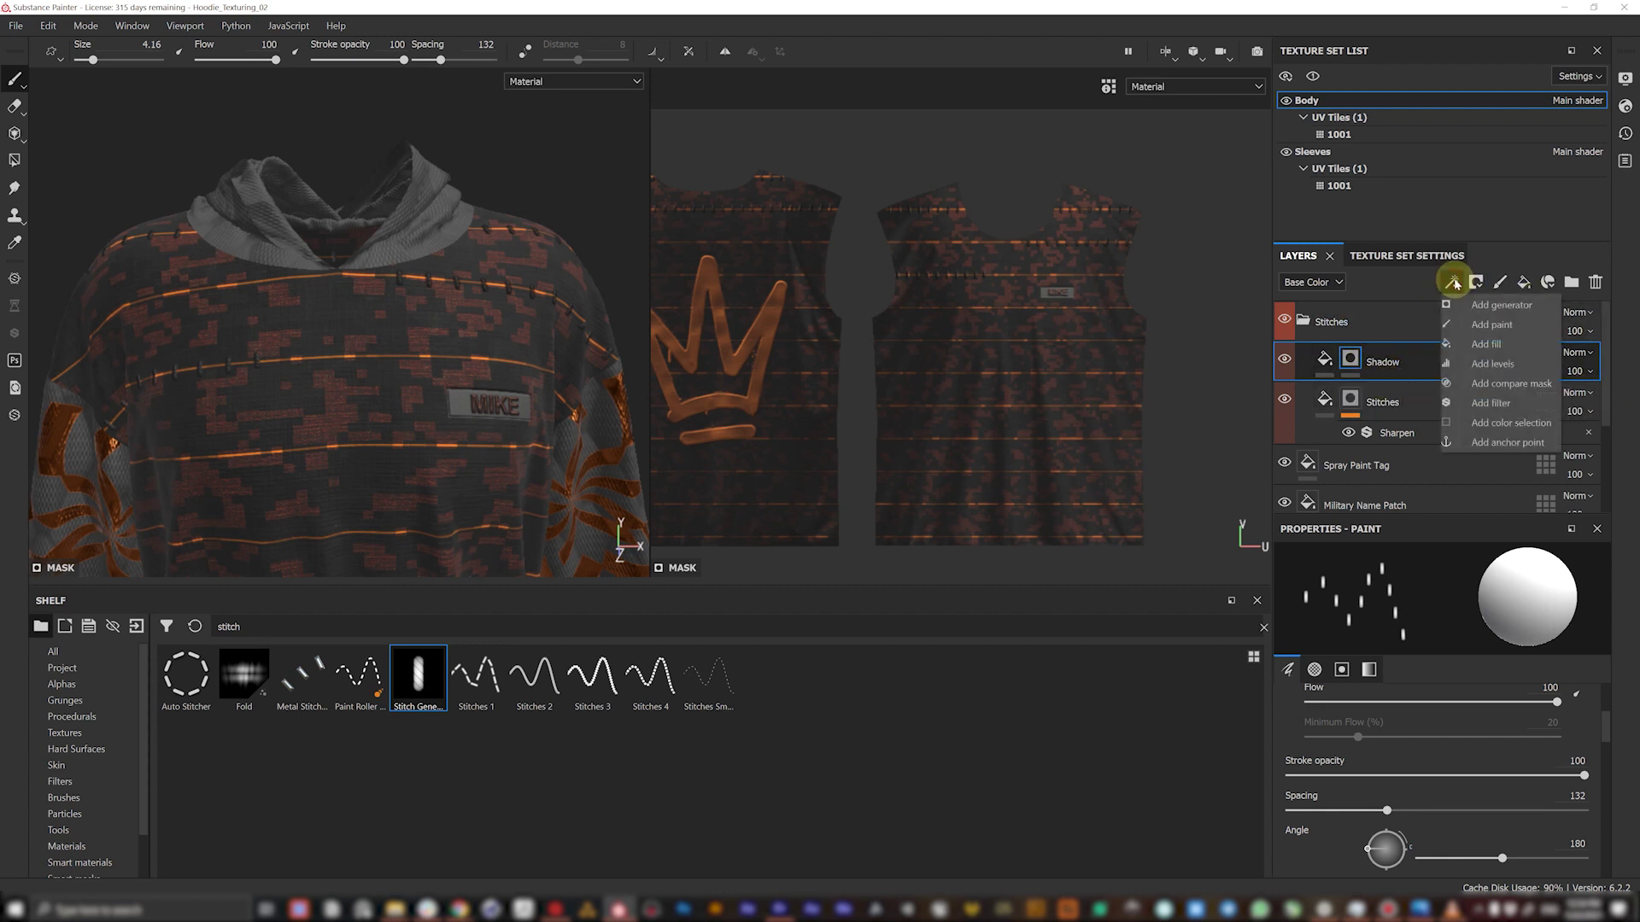
pyautogui.click(1495, 406)
pyautogui.click(1435, 586)
pyautogui.write('shar')
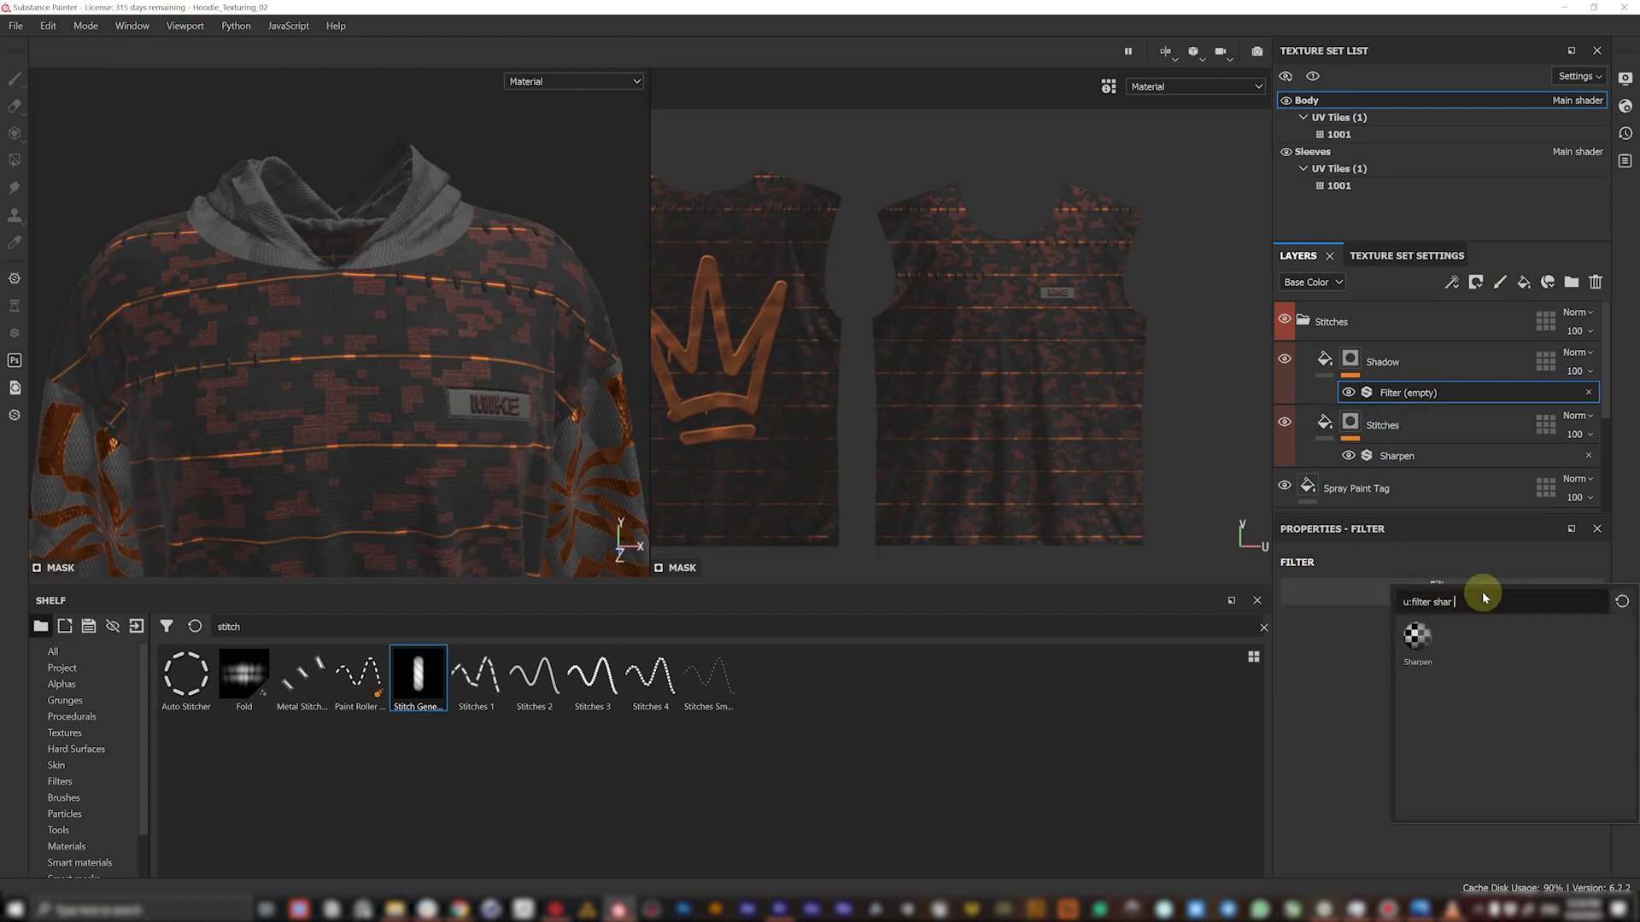
pyautogui.press('BackSpace')
pyautogui.press('BackSpace')
pyautogui.press('BackSpace')
pyautogui.press('BackSpace')
pyautogui.write('blu')
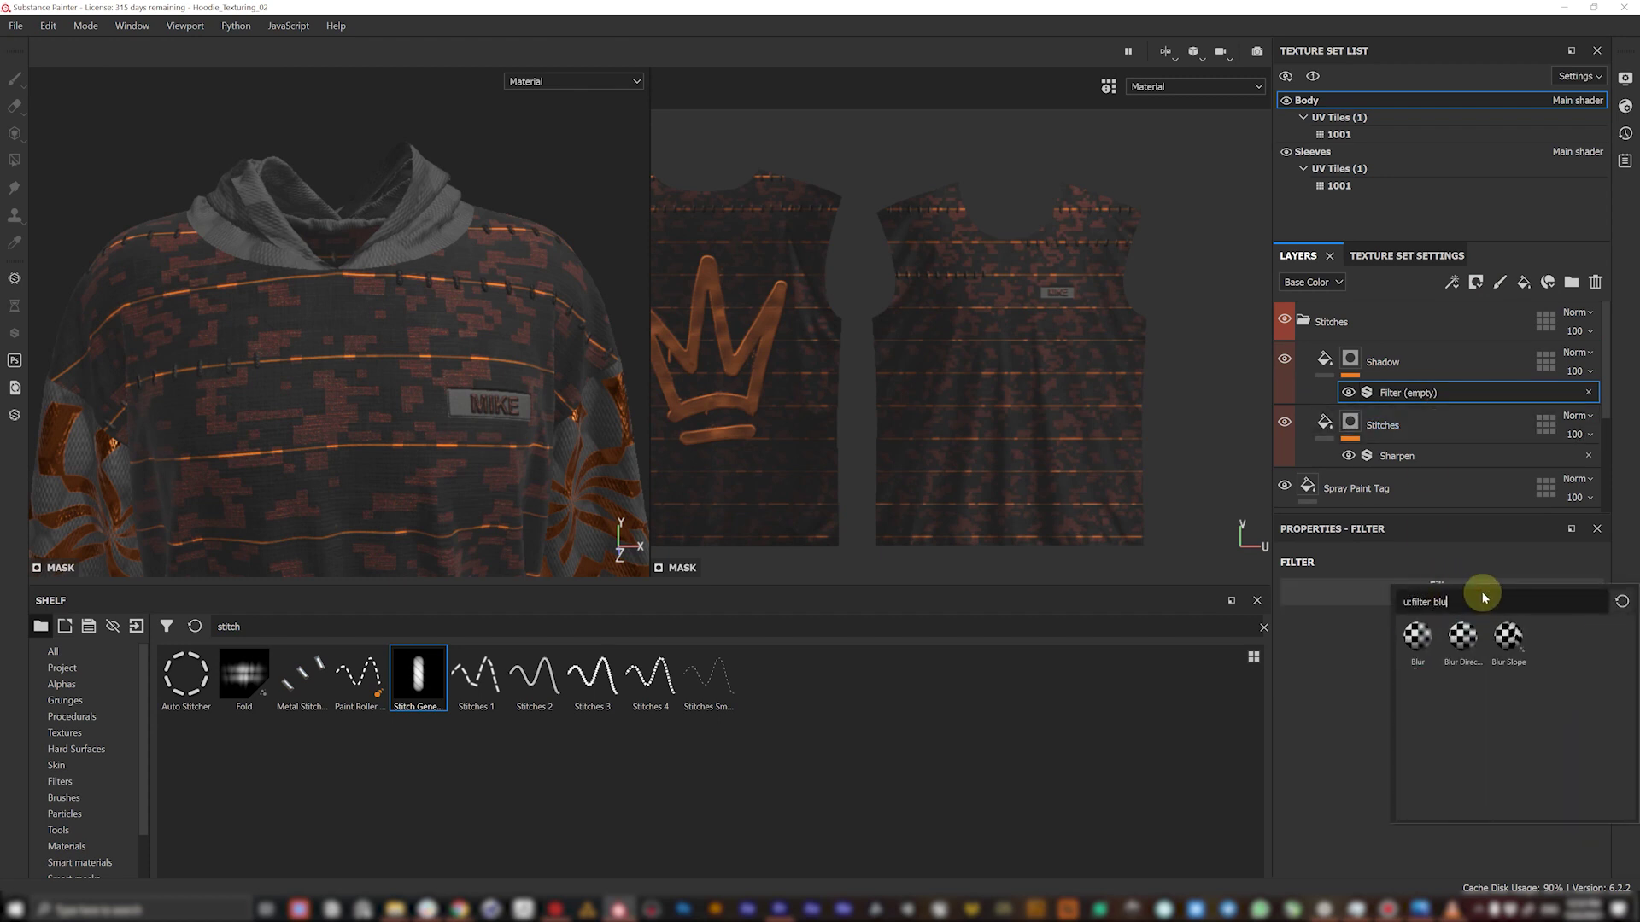
pyautogui.click(1417, 658)
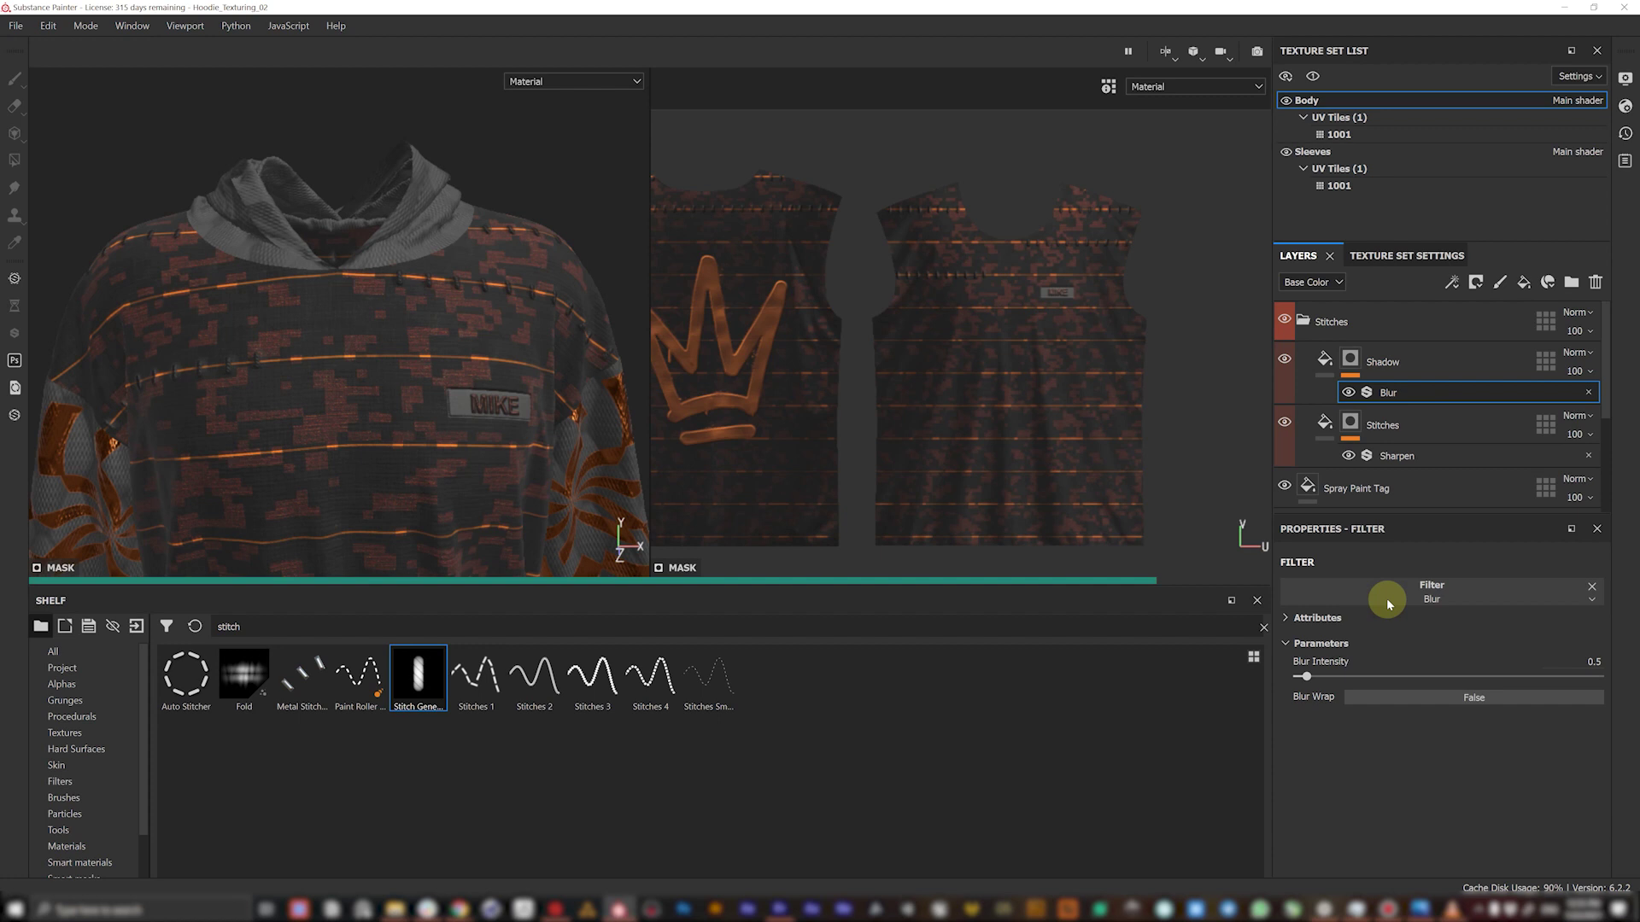
pyautogui.scroll(6, 216, 346)
pyautogui.keyDown('alt'); pyautogui.moveTo(242, 377); pyautogui.dragTo(367, 330, button='middle'); pyautogui.keyUp('alt')
pyautogui.keyDown('alt'); pyautogui.moveTo(367, 331); pyautogui.dragTo(294, 324); pyautogui.keyUp('alt')
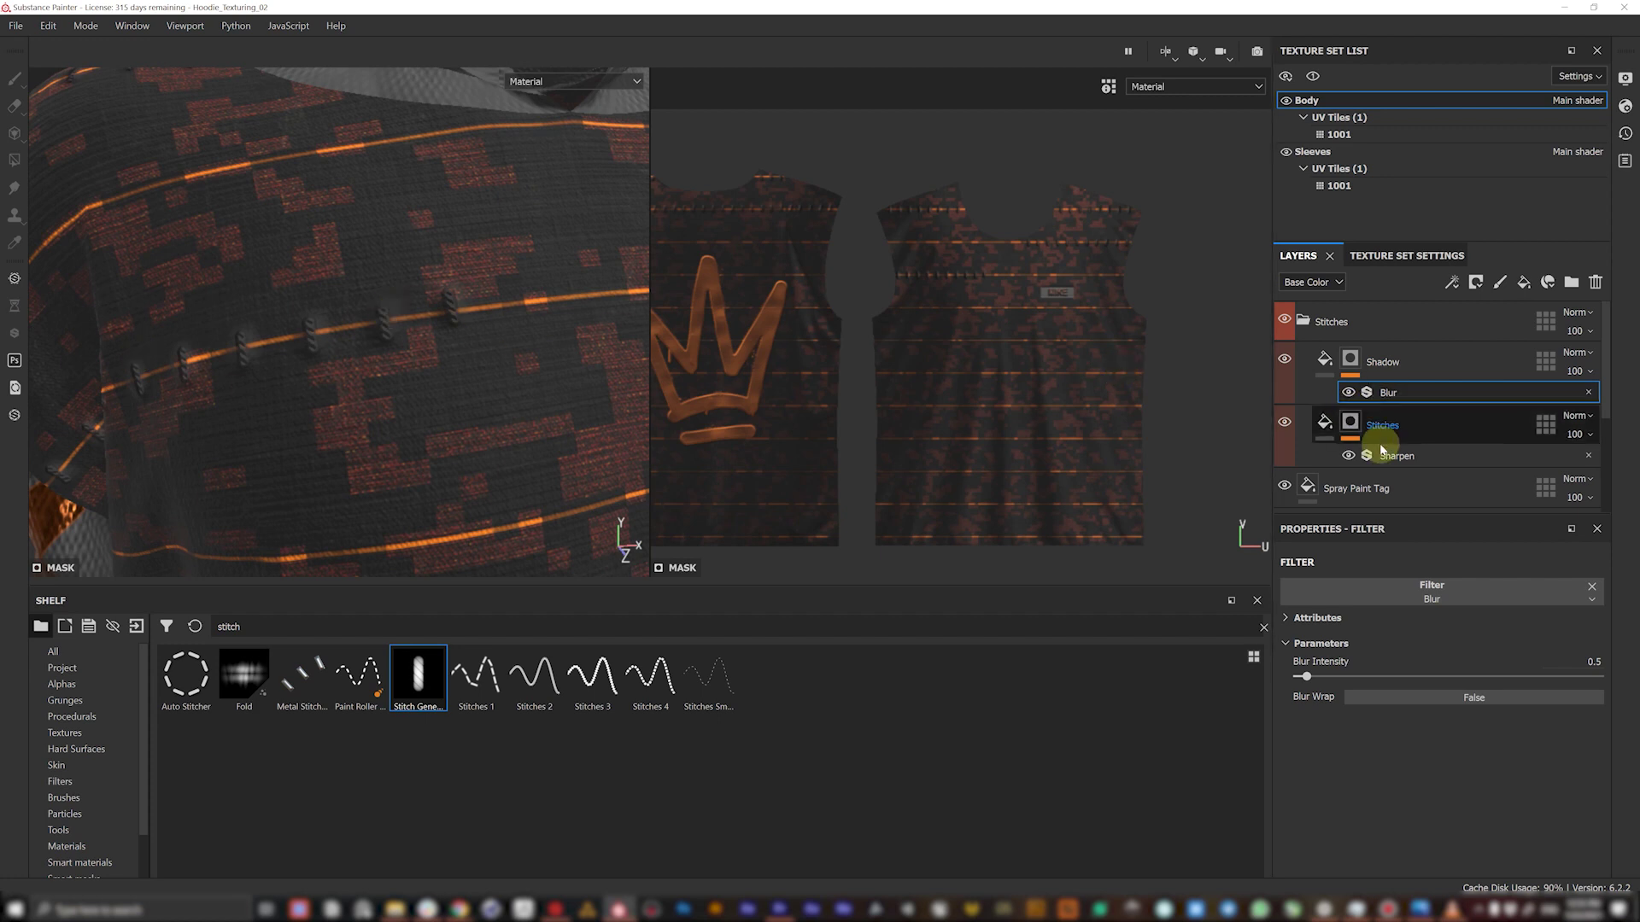
# - Change the Shadow fill's base color to black
pyautogui.click(1324, 359)
pyautogui.click(1608, 711)
pyautogui.moveTo(1608, 710); pyautogui.dragTo(1606, 748)
pyautogui.click(1449, 720)
pyautogui.moveTo(1420, 630); pyautogui.dragTo(1405, 692)
pyautogui.keyDown('alt'); pyautogui.moveTo(392, 348); pyautogui.dragTo(371, 316); pyautogui.keyUp('alt')
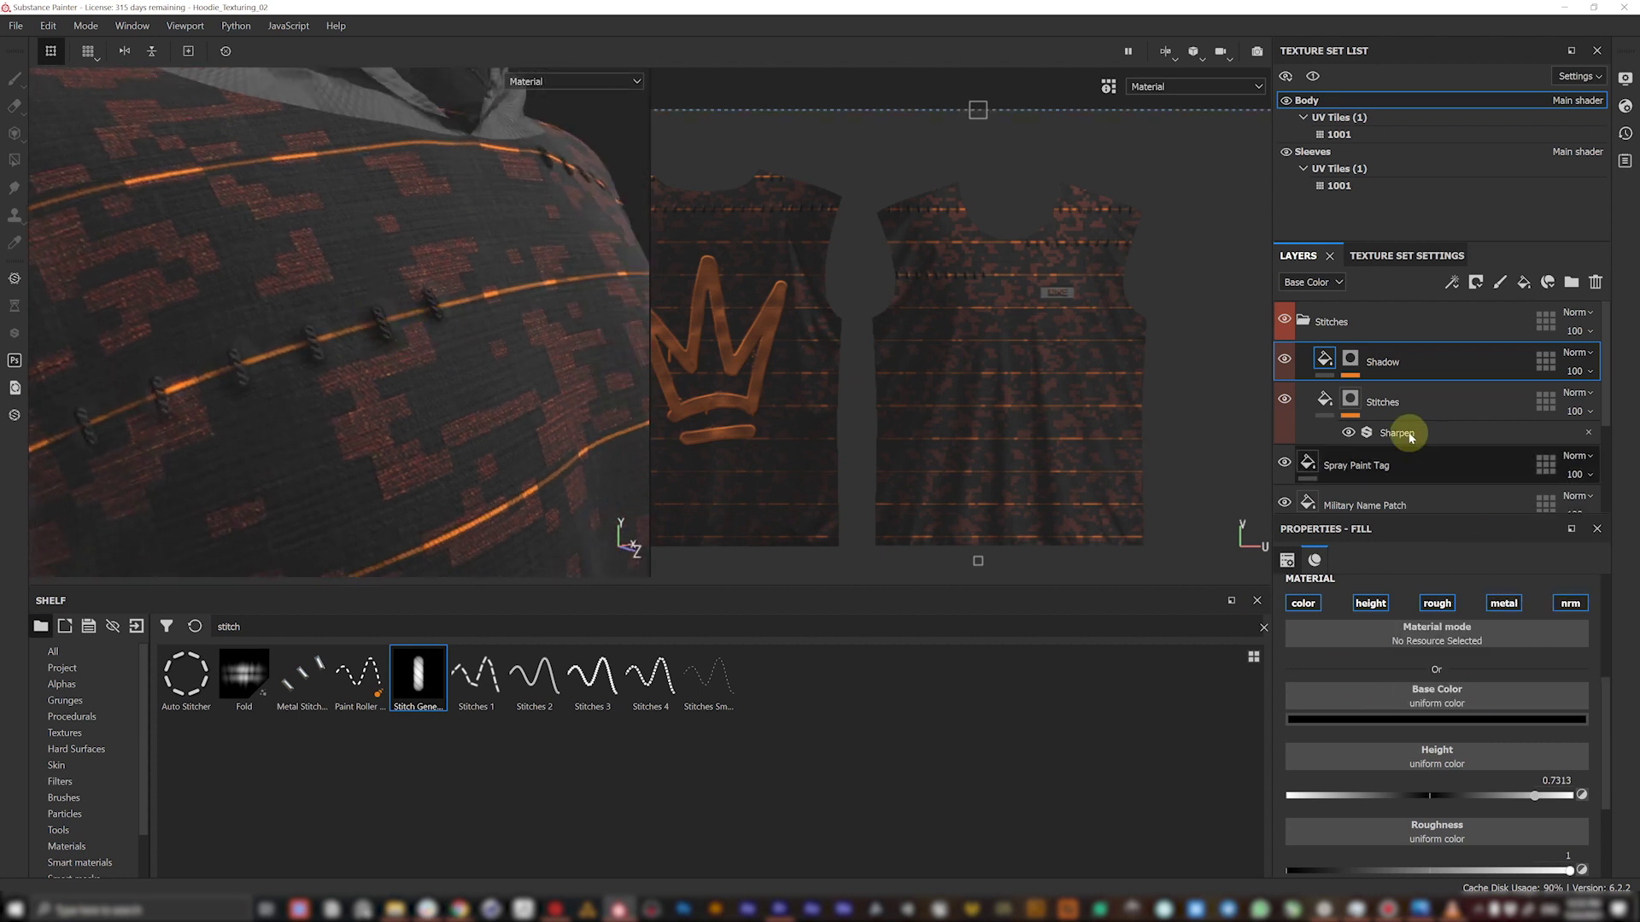
# - Set the Shadow mask's Blur intensity to 0.27 and lower the Shadow layer's opacity to 44
pyautogui.click(1356, 364)
pyautogui.click(1352, 375)
pyautogui.click(1384, 395)
pyautogui.moveTo(1324, 683); pyautogui.dragTo(1304, 681)
pyautogui.keyDown('alt'); pyautogui.moveTo(530, 354); pyautogui.dragTo(281, 325); pyautogui.keyUp('alt')
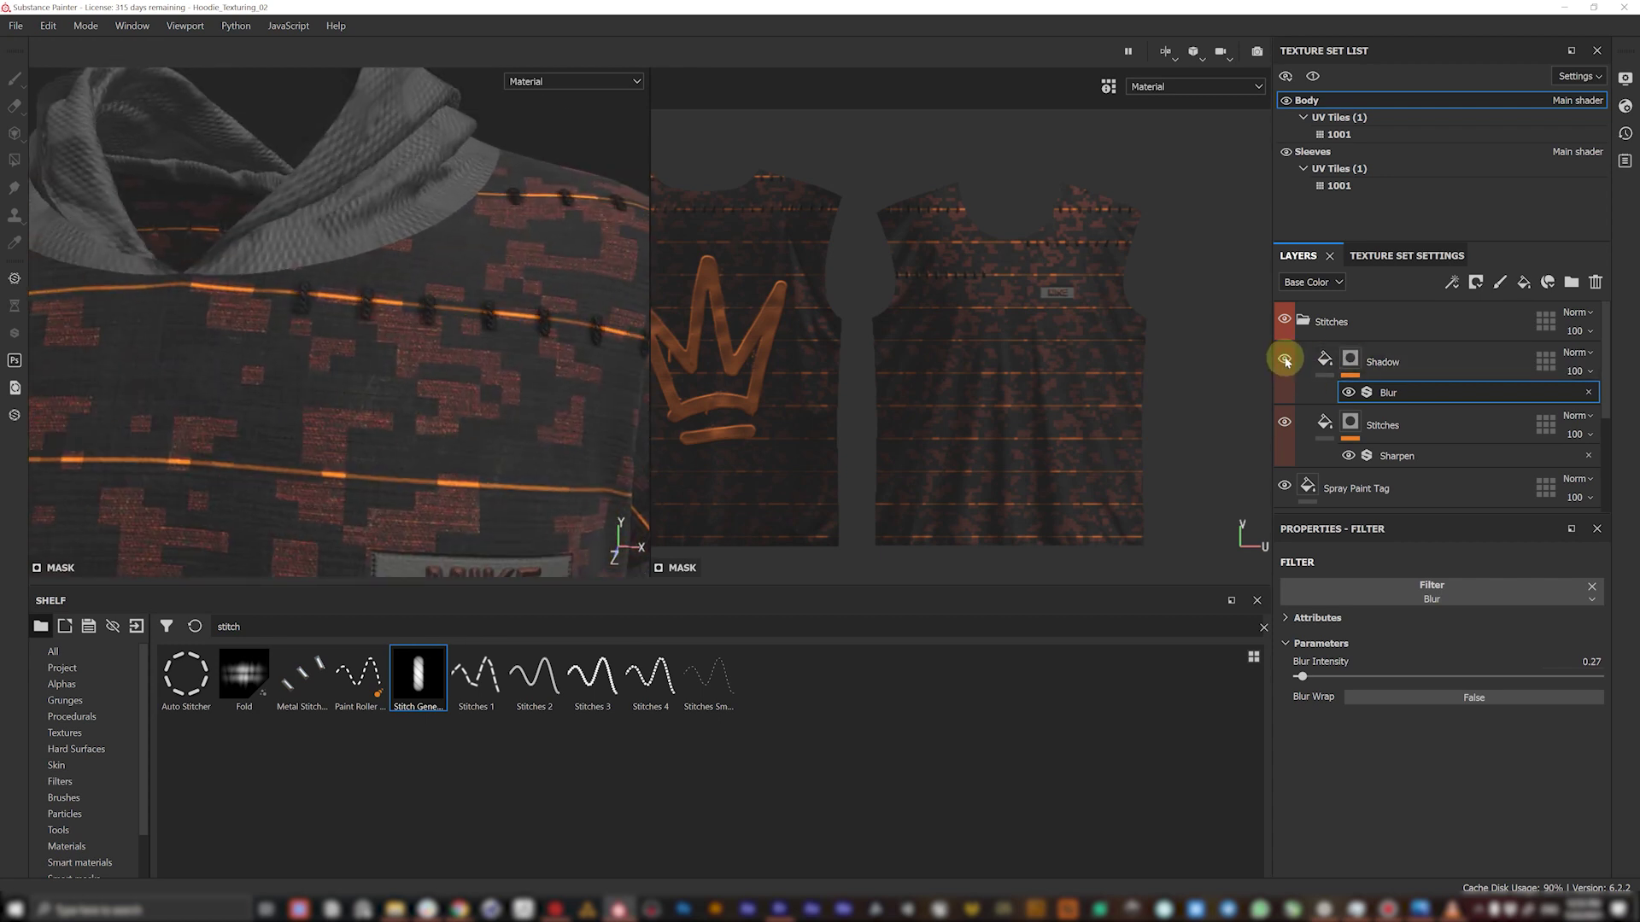
pyautogui.click(1574, 371)
pyautogui.moveTo(1606, 401); pyautogui.dragTo(1587, 409)
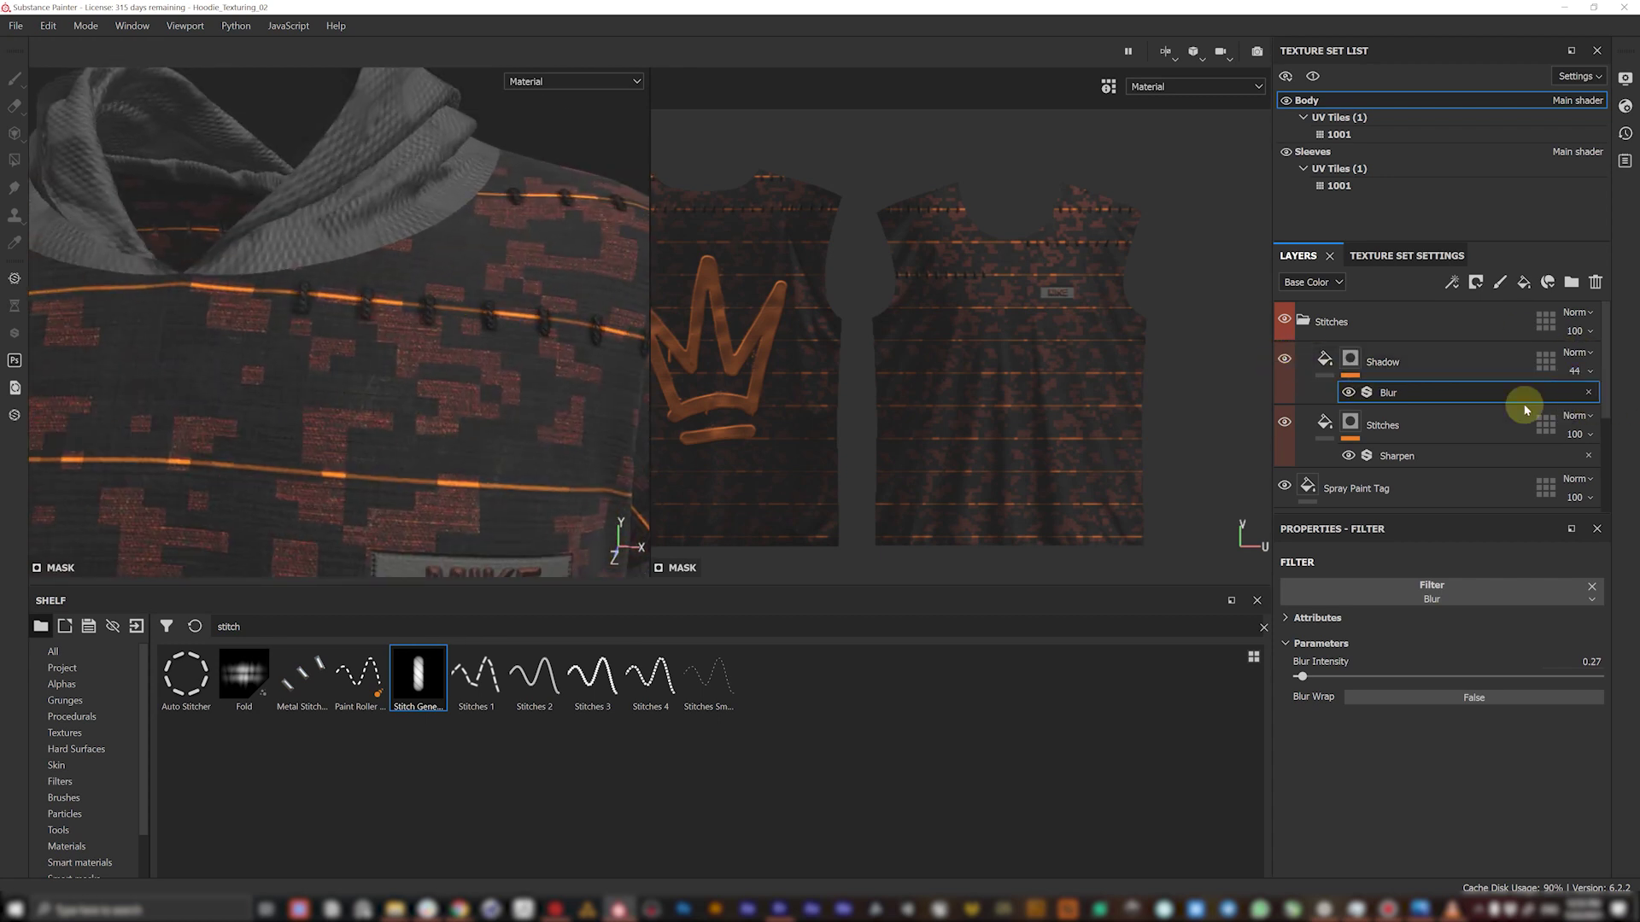
# - Set the Stitches fill's height to about 0.29, roughness to about 0.79 and metallic to 0
pyautogui.click(1324, 423)
pyautogui.scroll(-2, 1588, 722)
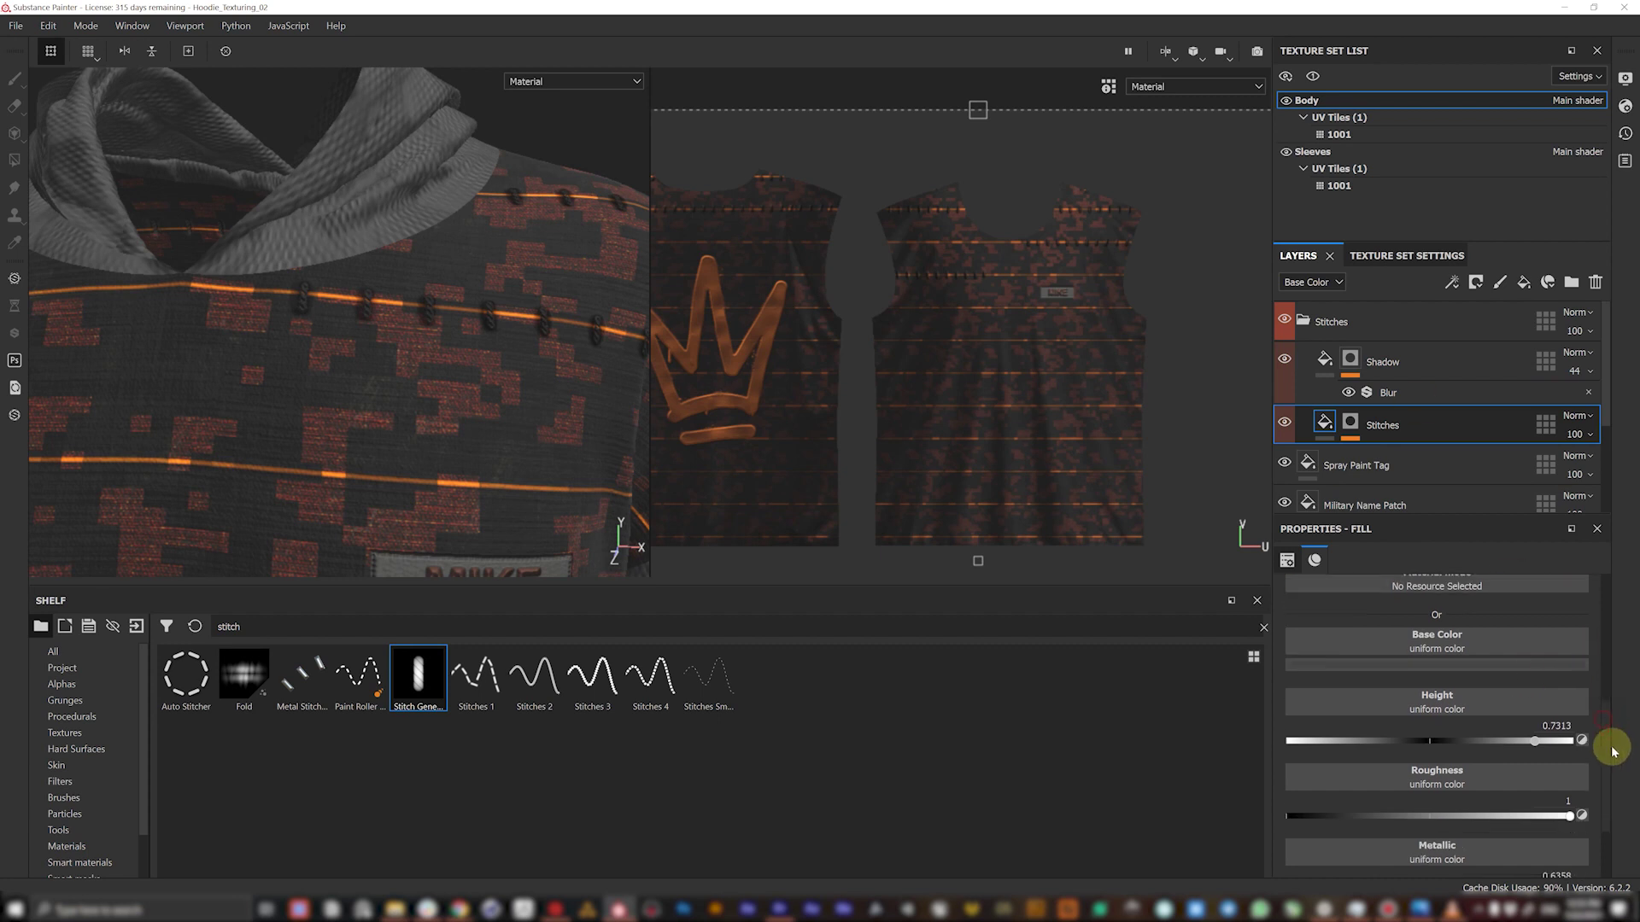
pyautogui.moveTo(1576, 716); pyautogui.dragTo(1443, 724)
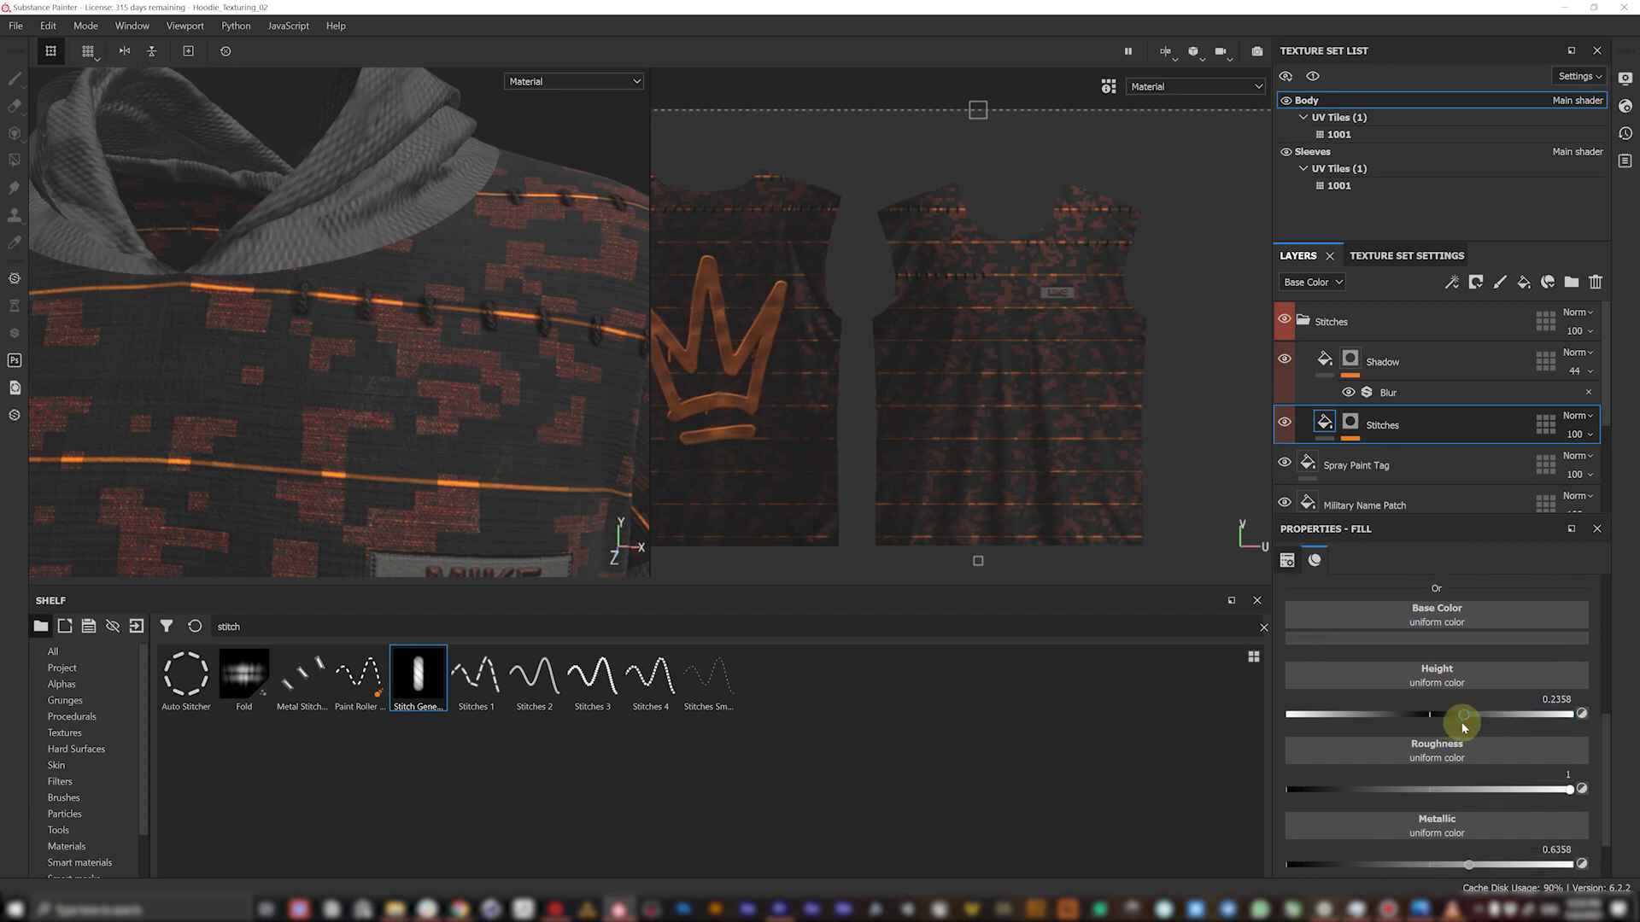
pyautogui.scroll(-2, 1576, 779)
pyautogui.moveTo(1576, 720); pyautogui.dragTo(1457, 720)
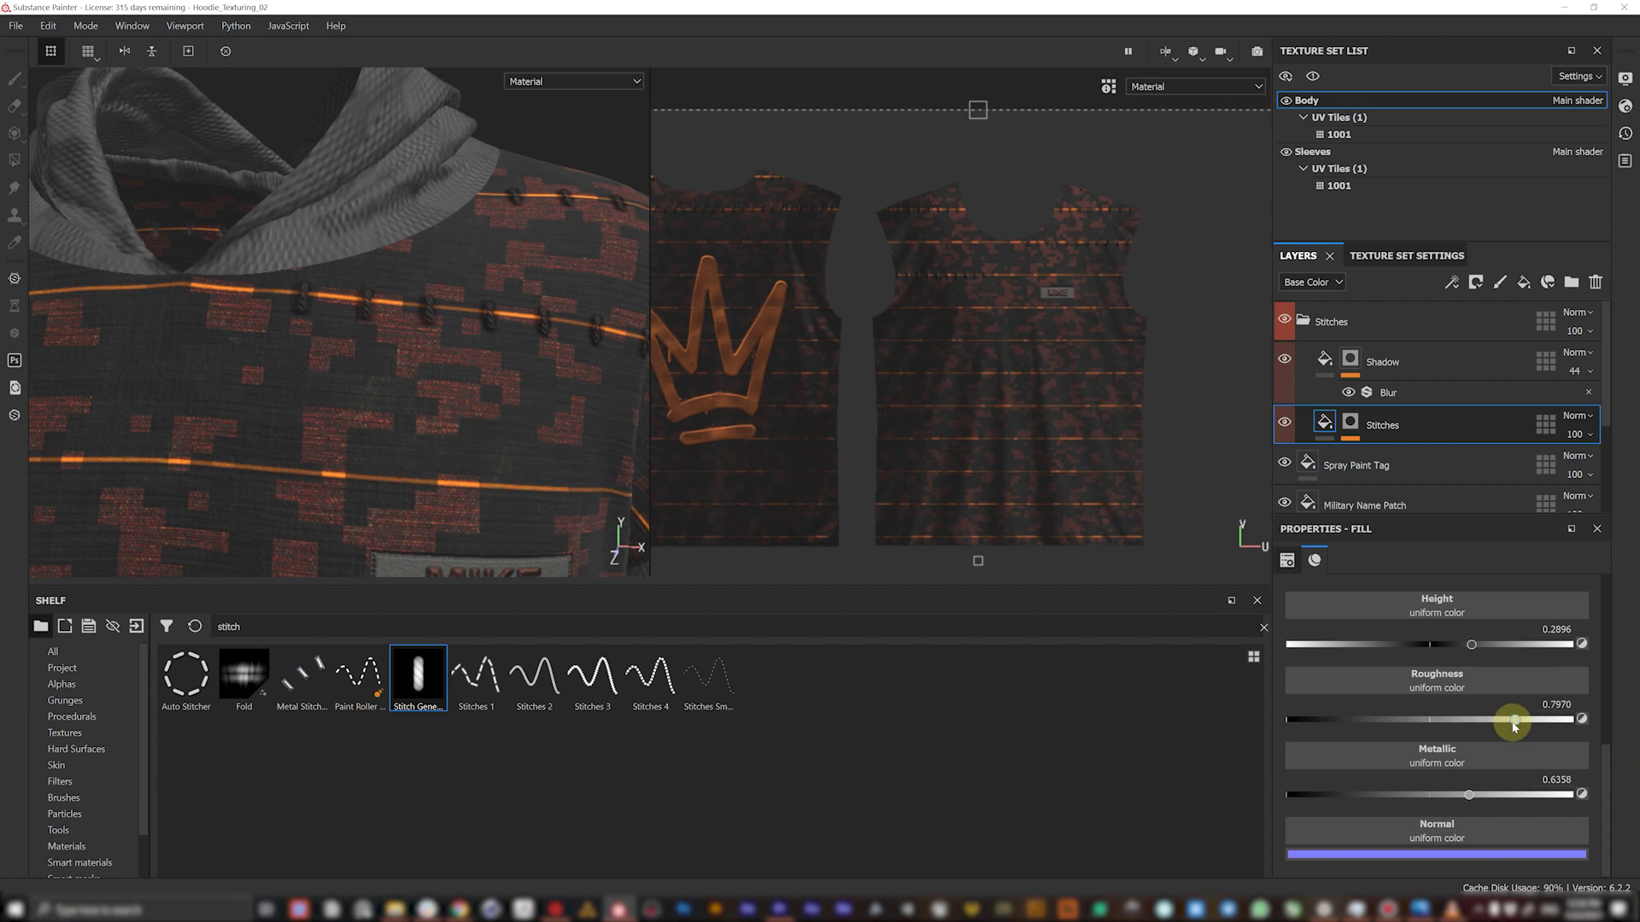
pyautogui.moveTo(1439, 794); pyautogui.dragTo(1304, 779)
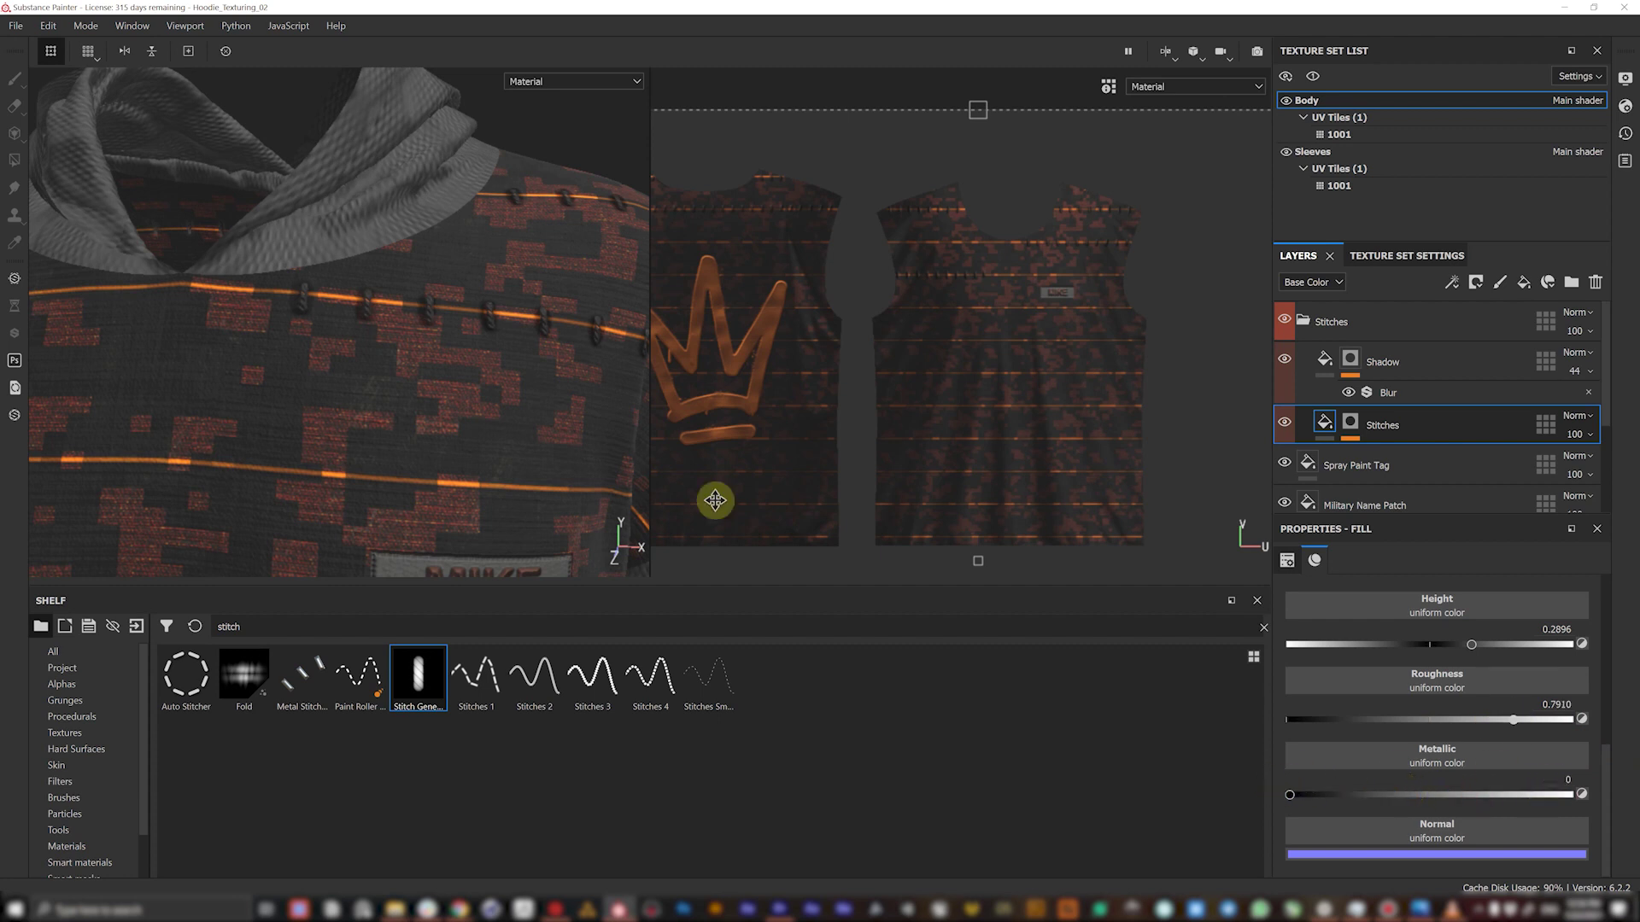
# - Examine the stitches and their shadows on the hoodie from the front, back and close up along the shoulder stripe
pyautogui.press('f')
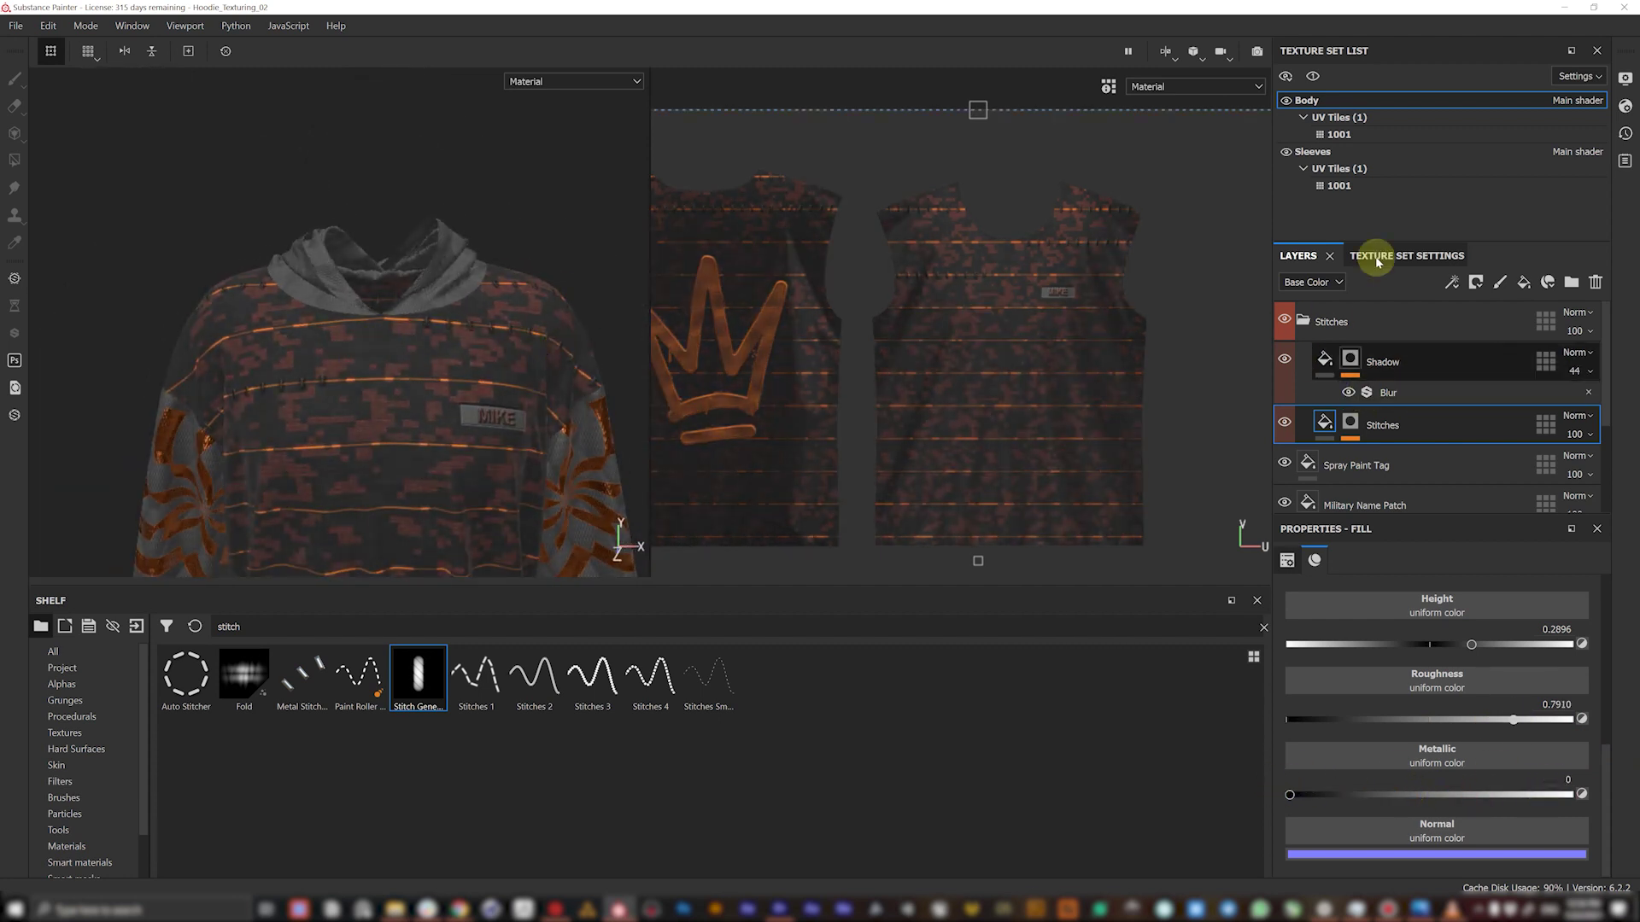
pyautogui.keyDown('alt'); pyautogui.moveTo(434, 354); pyautogui.dragTo(401, 320, button='right'); pyautogui.keyUp('alt')
pyautogui.keyDown('alt'); pyautogui.moveTo(402, 320); pyautogui.dragTo(467, 288); pyautogui.keyUp('alt')
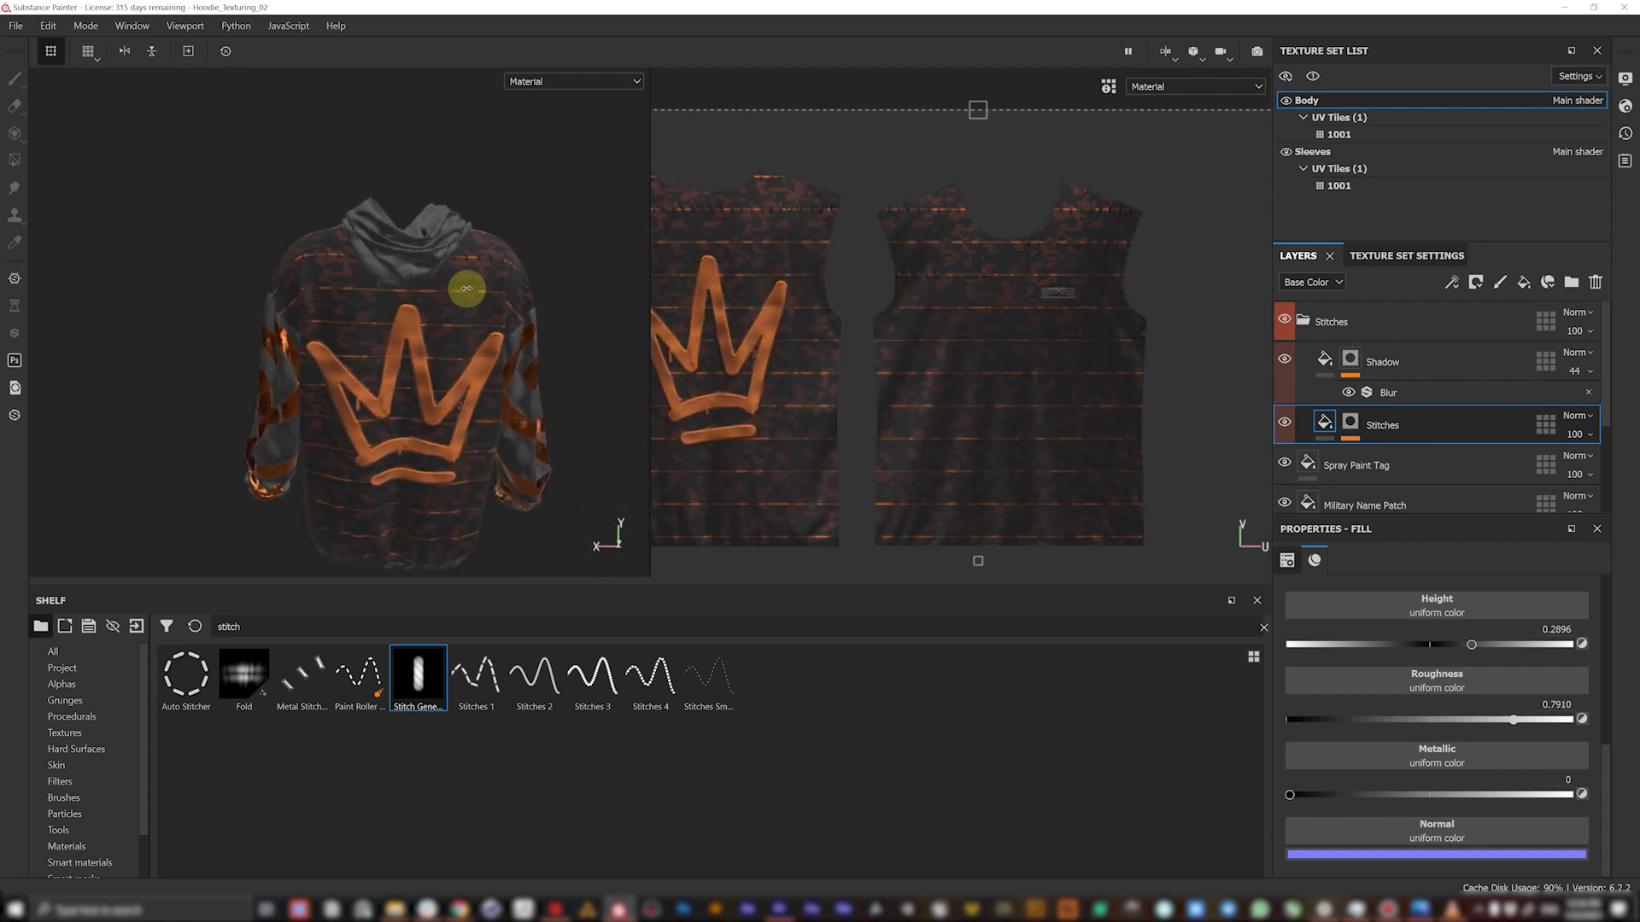
pyautogui.keyDown('alt'); pyautogui.moveTo(340, 296); pyautogui.dragTo(278, 233, button='right'); pyautogui.keyUp('alt')
pyautogui.keyDown('alt'); pyautogui.moveTo(277, 232); pyautogui.dragTo(341, 290, button='middle'); pyautogui.keyUp('alt')
pyautogui.keyDown('alt'); pyautogui.moveTo(341, 290); pyautogui.dragTo(412, 317); pyautogui.keyUp('alt')
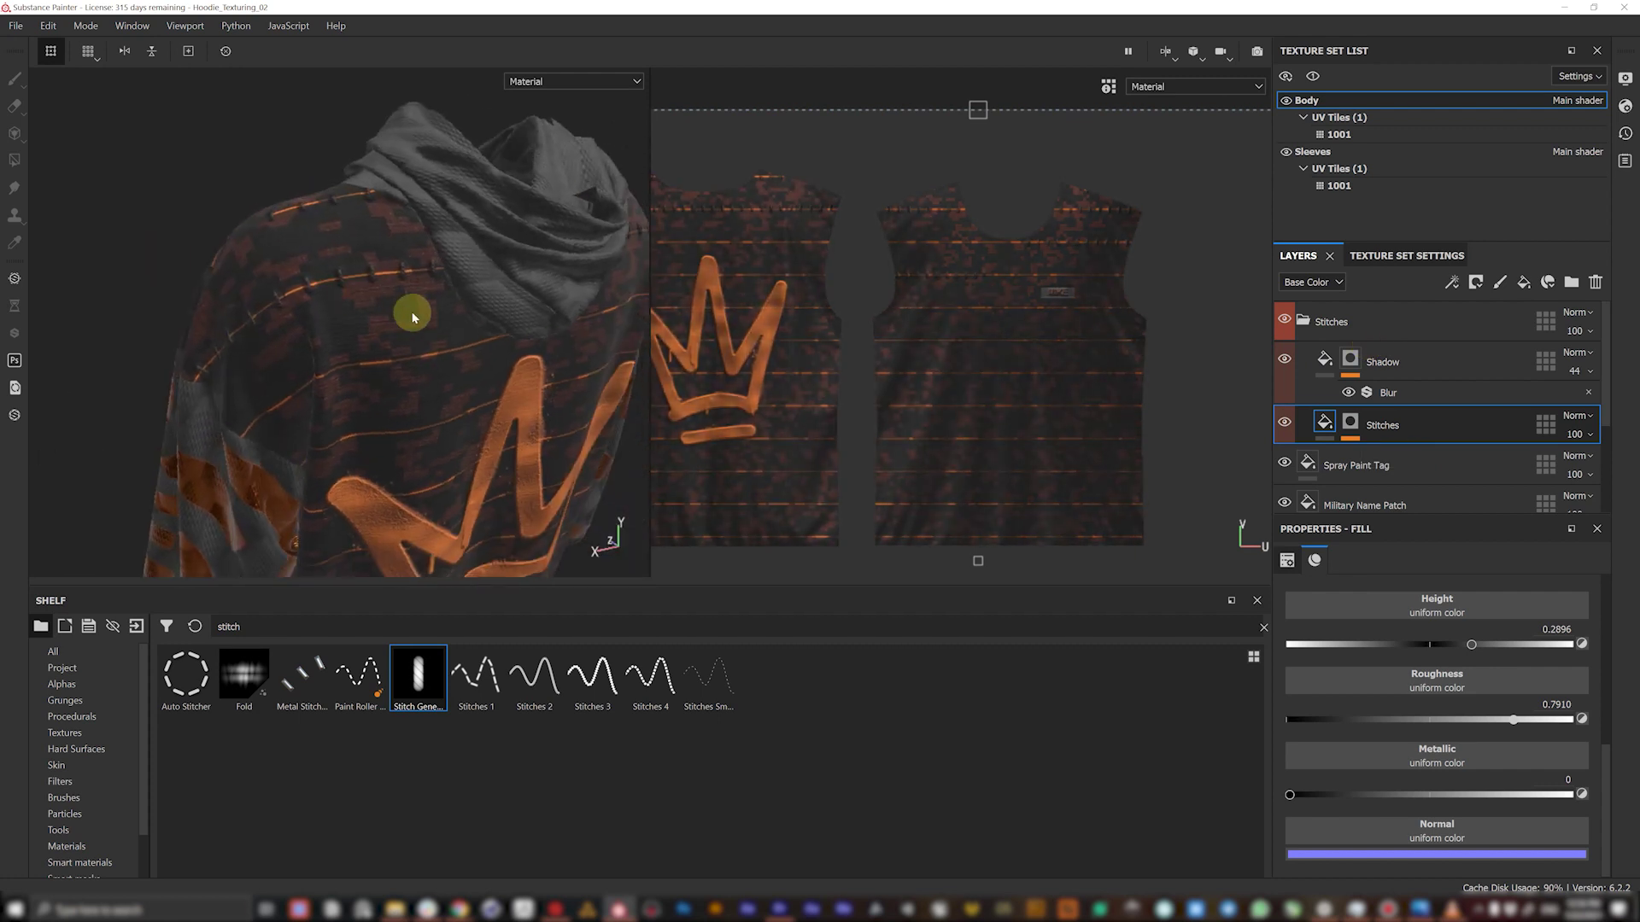
pyautogui.keyDown('alt'); pyautogui.moveTo(413, 317); pyautogui.dragTo(405, 288, button='right'); pyautogui.keyUp('alt')
pyautogui.keyDown('alt'); pyautogui.moveTo(512, 258); pyautogui.dragTo(345, 292, button='right'); pyautogui.keyUp('alt')
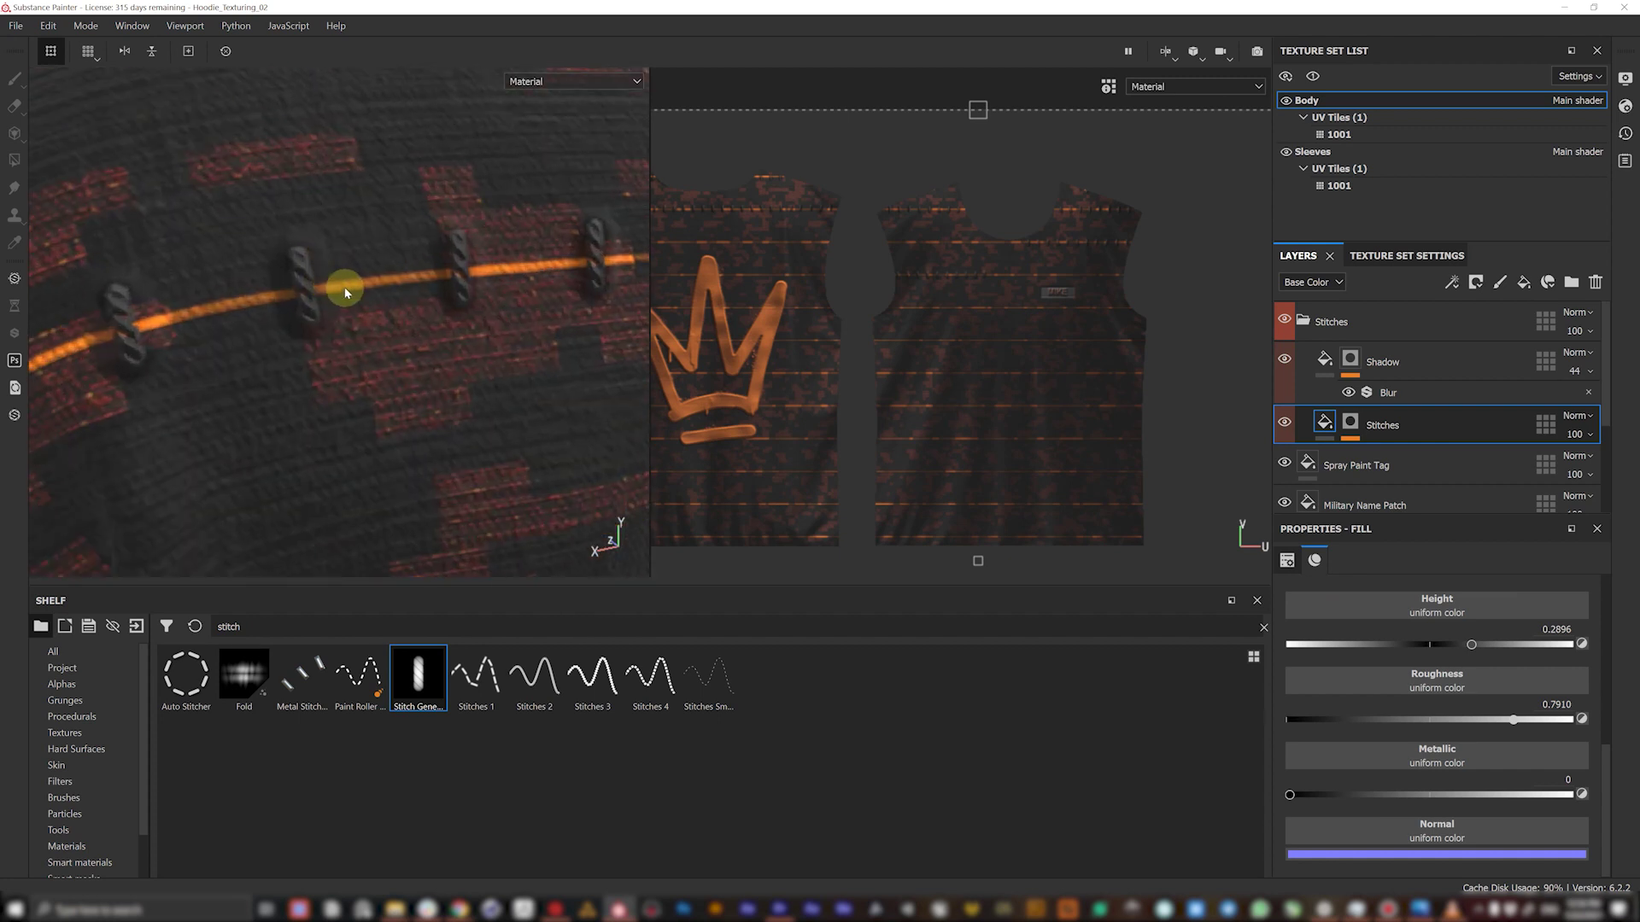
pyautogui.keyDown('alt'); pyautogui.moveTo(259, 330); pyautogui.dragTo(396, 276); pyautogui.keyUp('alt')
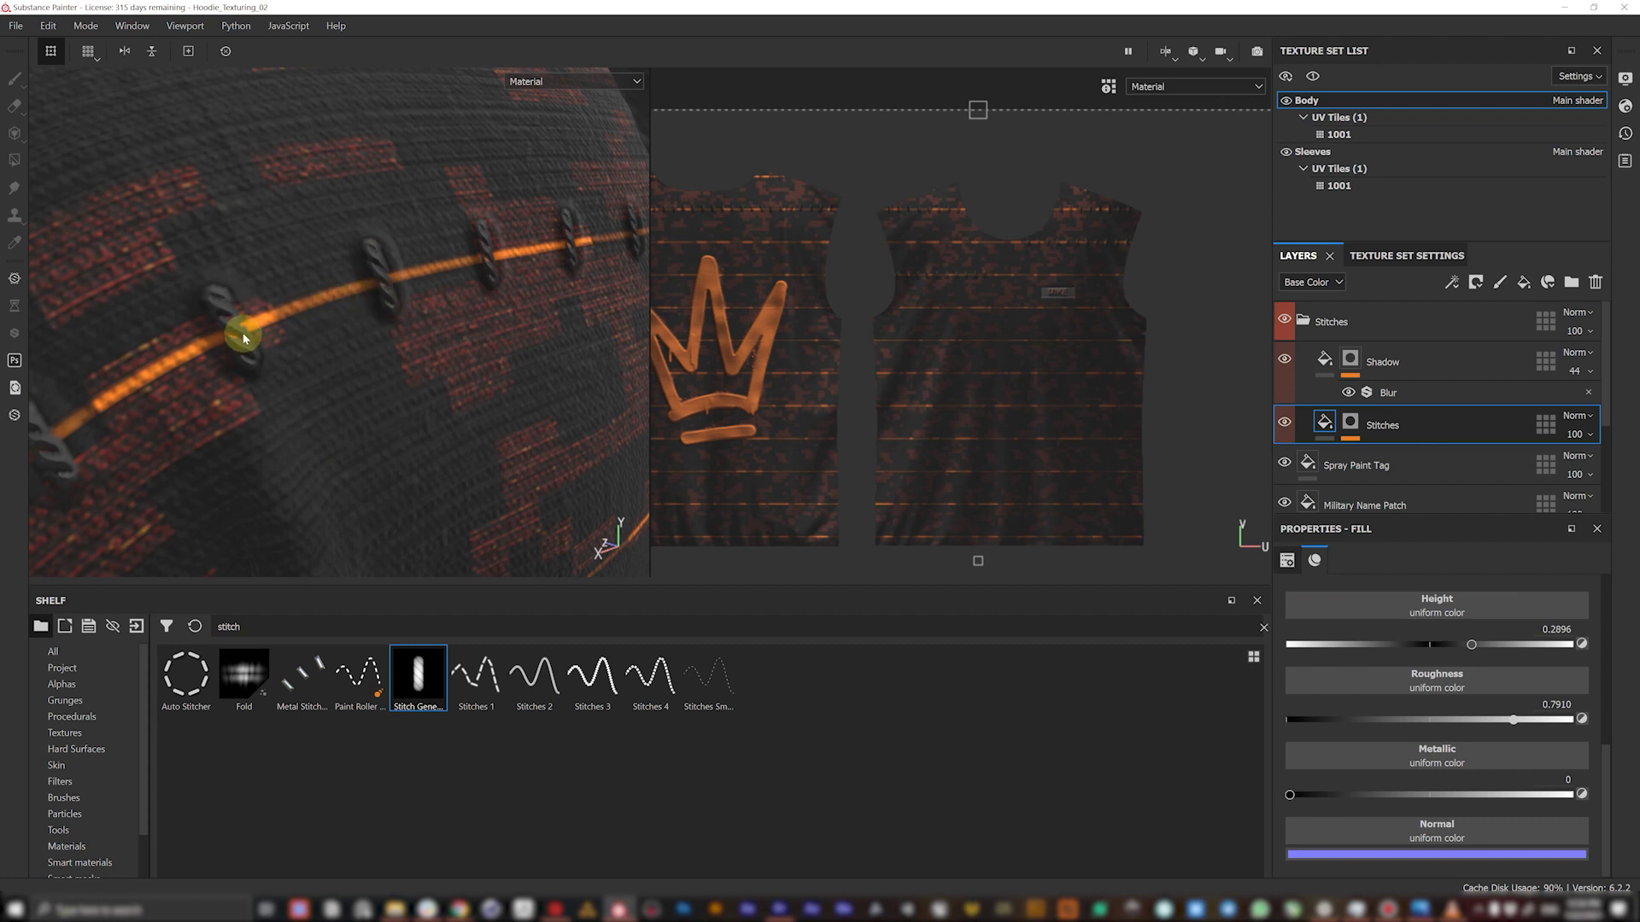
pyautogui.moveTo(264, 332)
pyautogui.keyDown('alt'); pyautogui.mouseDown(button='right')
pyautogui.moveTo(345, 322)
pyautogui.moveTo(274, 355)
pyautogui.mouseUp(button='right'); pyautogui.keyUp('alt')
pyautogui.keyDown('alt'); pyautogui.moveTo(274, 356); pyautogui.dragTo(439, 296); pyautogui.keyUp('alt')
pyautogui.keyDown('alt'); pyautogui.moveTo(439, 296); pyautogui.dragTo(377, 356, button='middle'); pyautogui.keyUp('alt')
pyautogui.keyDown('shift'); pyautogui.moveTo(376, 355); pyautogui.dragTo(441, 355, button='right'); pyautogui.keyUp('shift')
# - Switch to the Sleeves texture set and select the pattern fill in the Gold Pure layer's mask
pyautogui.click(1324, 151)
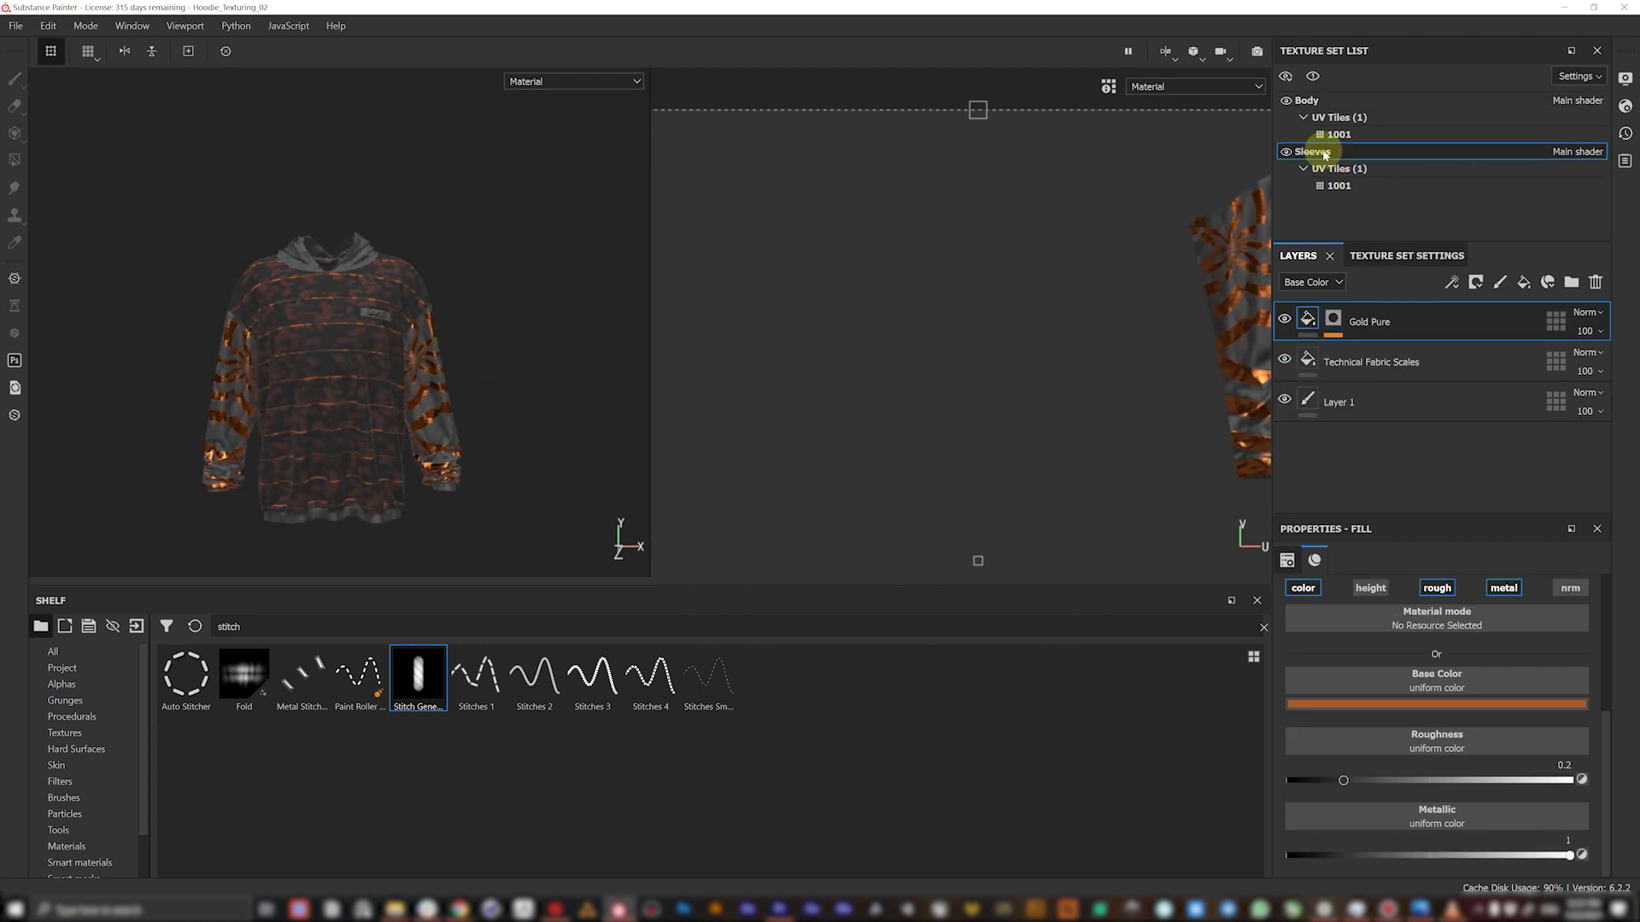
pyautogui.moveTo(1122, 301); pyautogui.dragTo(997, 258, button='middle')
pyautogui.scroll(-5, 960, 330)
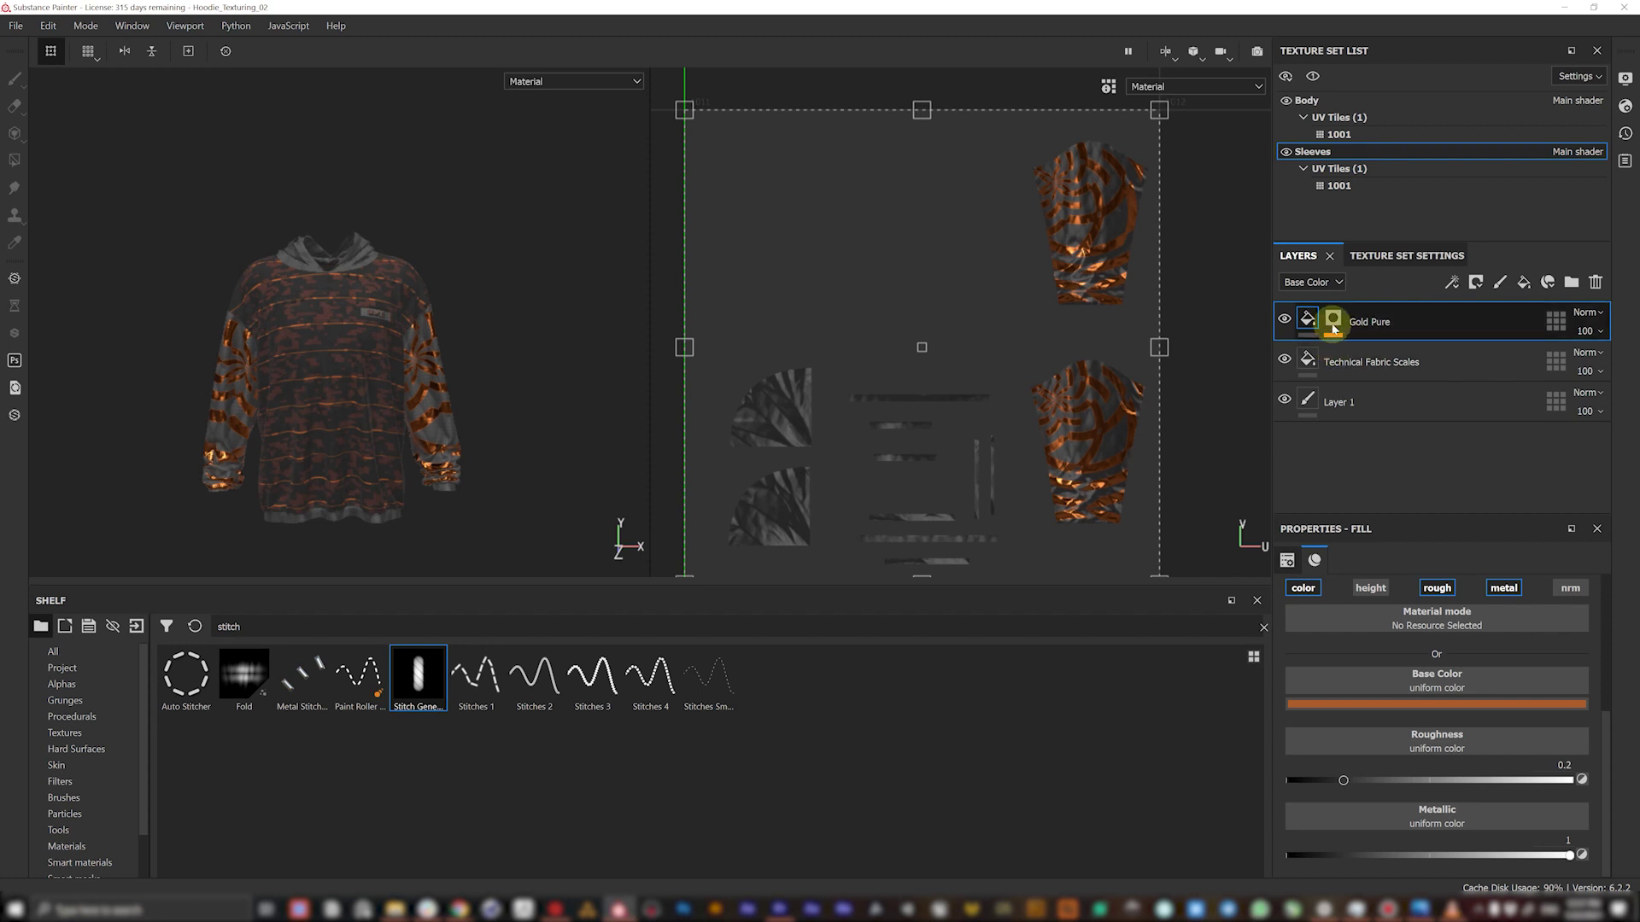
pyautogui.click(1334, 320)
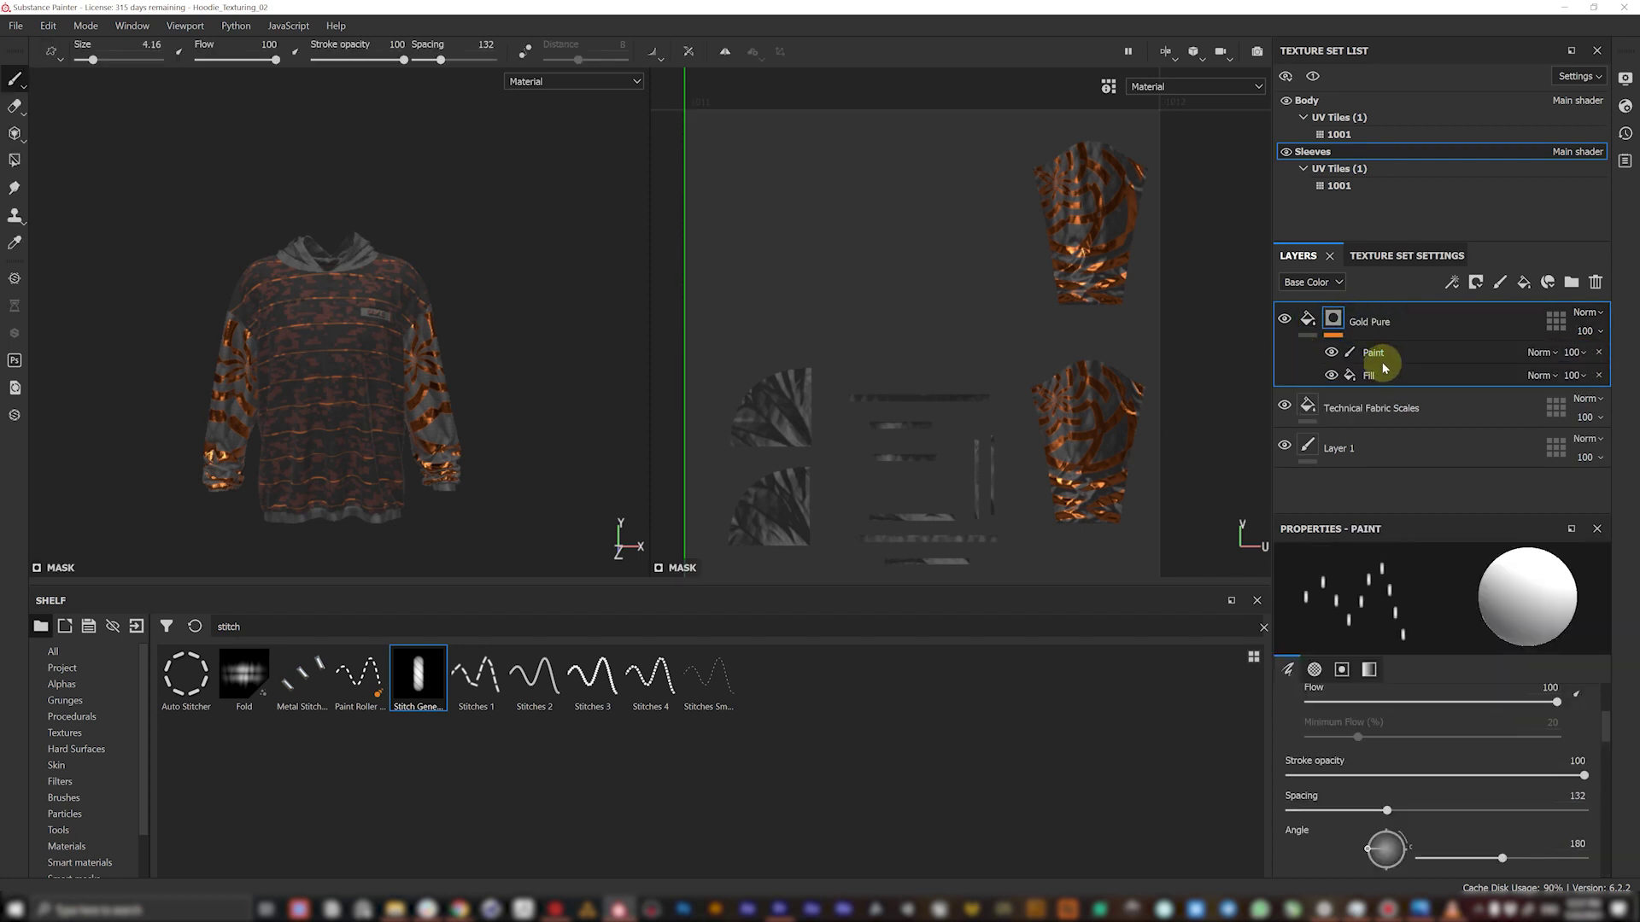
pyautogui.click(1368, 375)
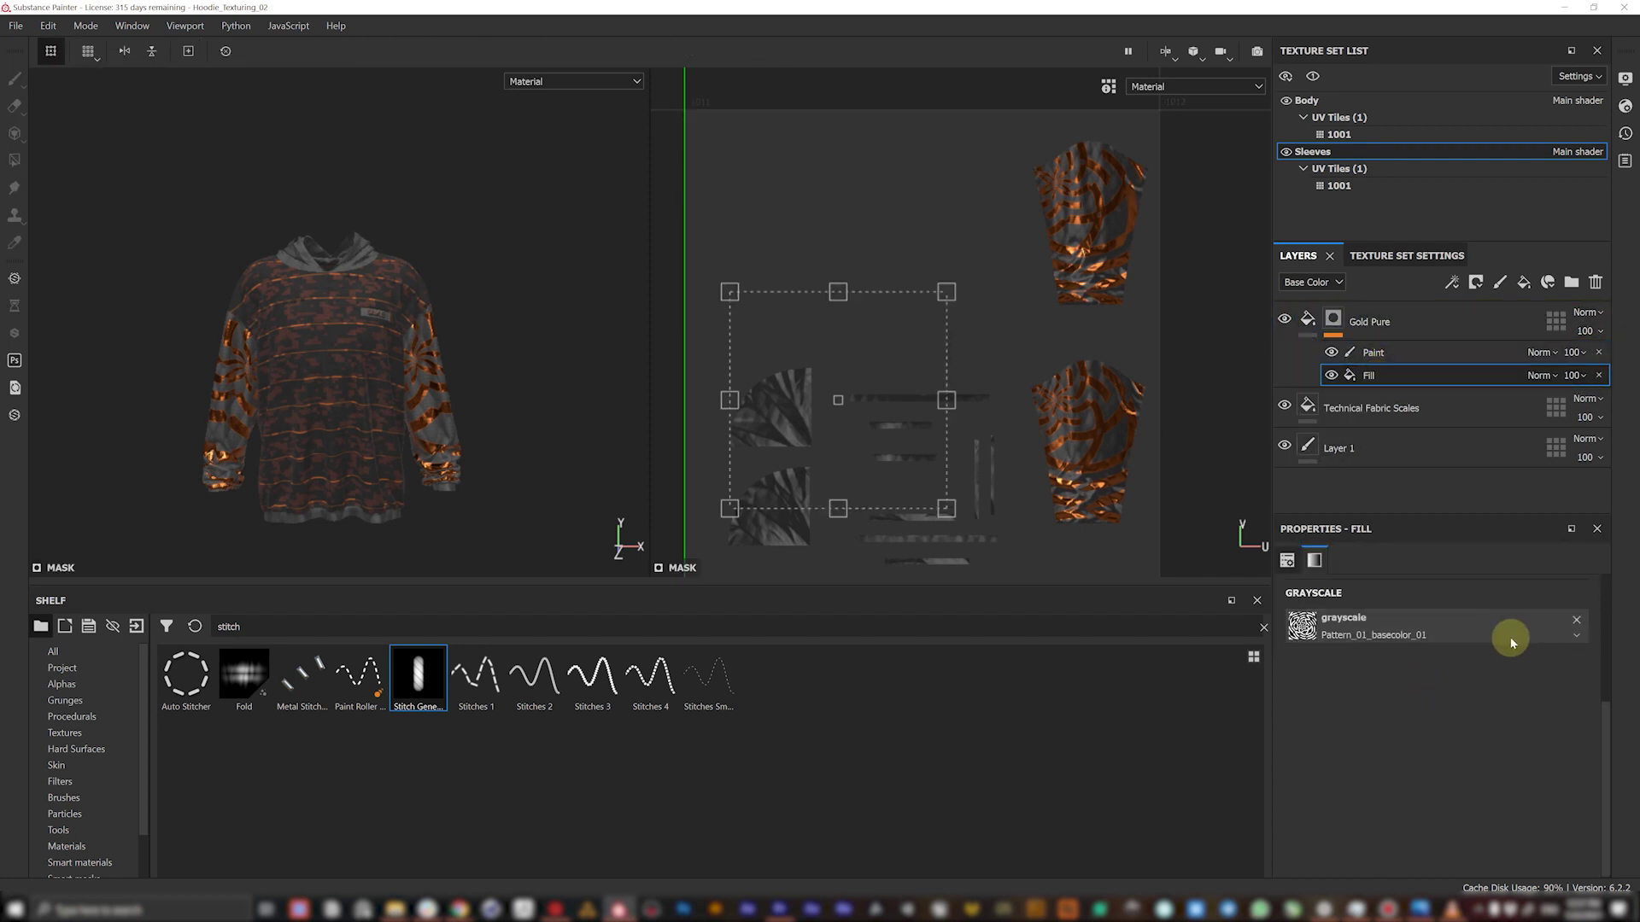
# - Try the Fabric Alternate V pattern as the grayscale of the Gold Pure mask's fill
pyautogui.click(1577, 621)
pyautogui.scroll(-5, 1526, 780)
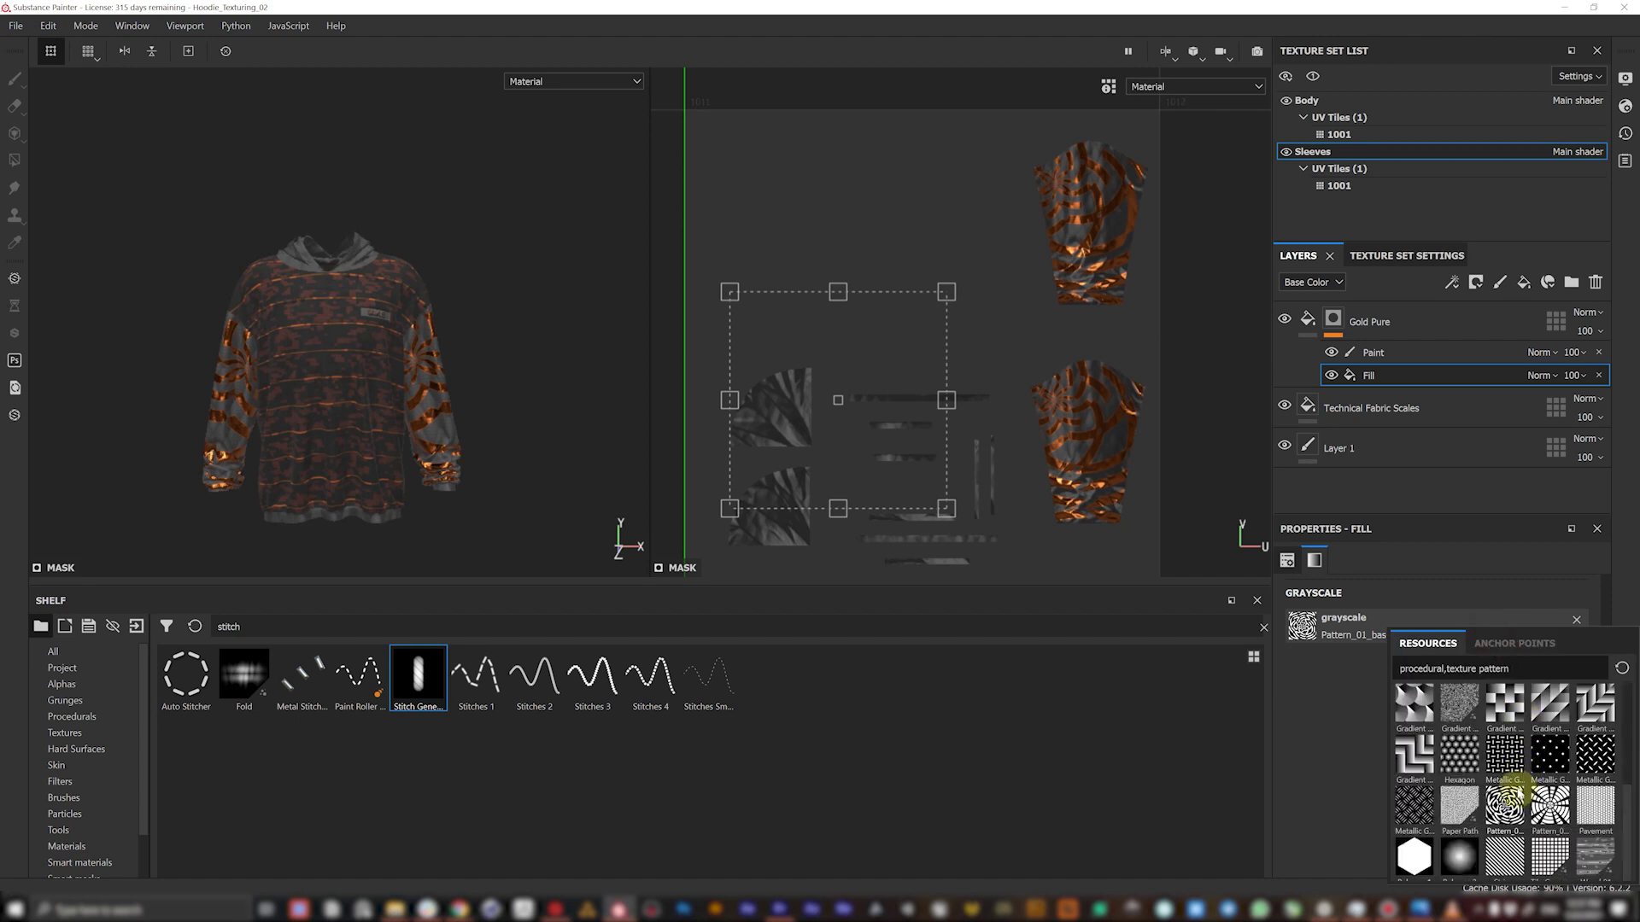
pyautogui.scroll(3, 1512, 791)
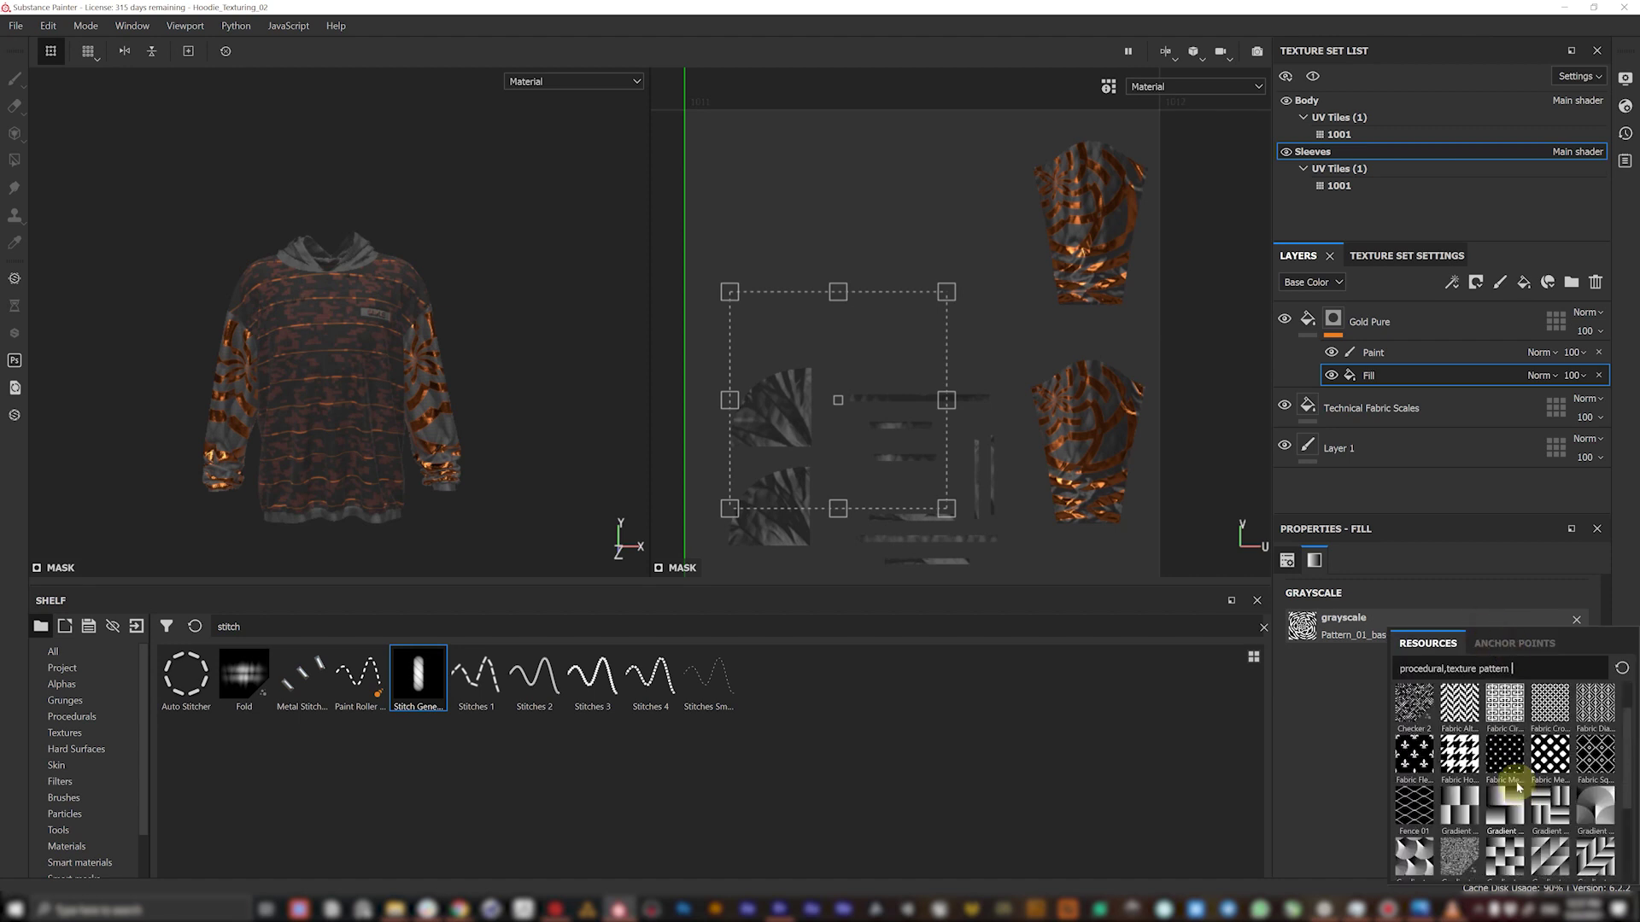
pyautogui.click(1459, 720)
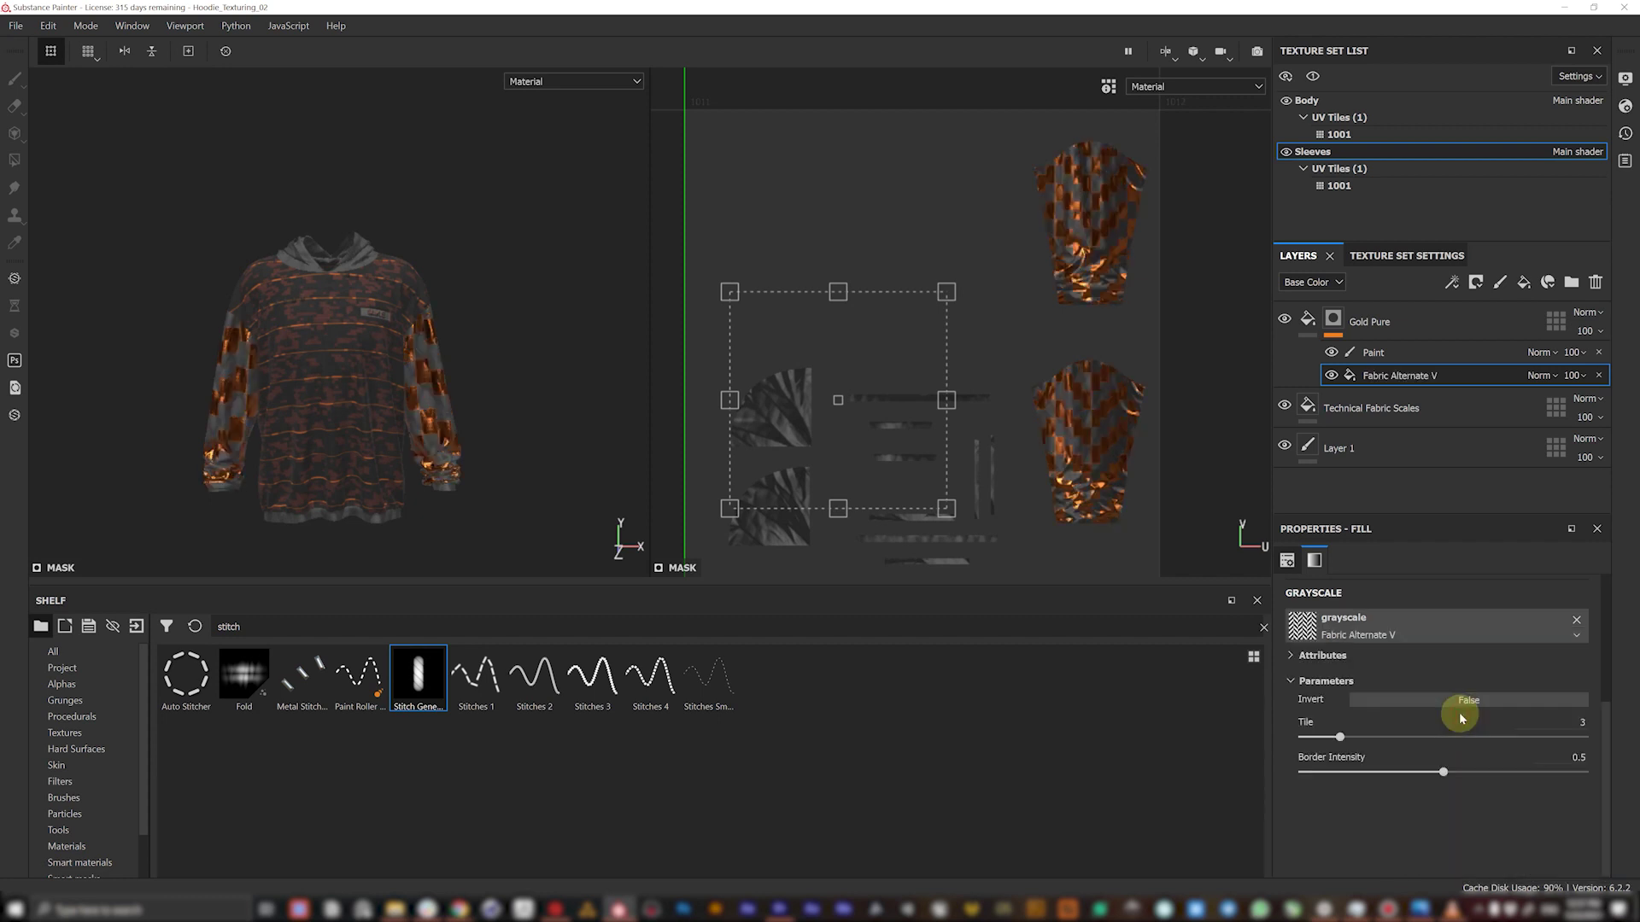
# - Try the Fabric Diagonal Diamond pattern as the grayscale of the Gold Pure mask's fill on the sleeves
pyautogui.click(1409, 629)
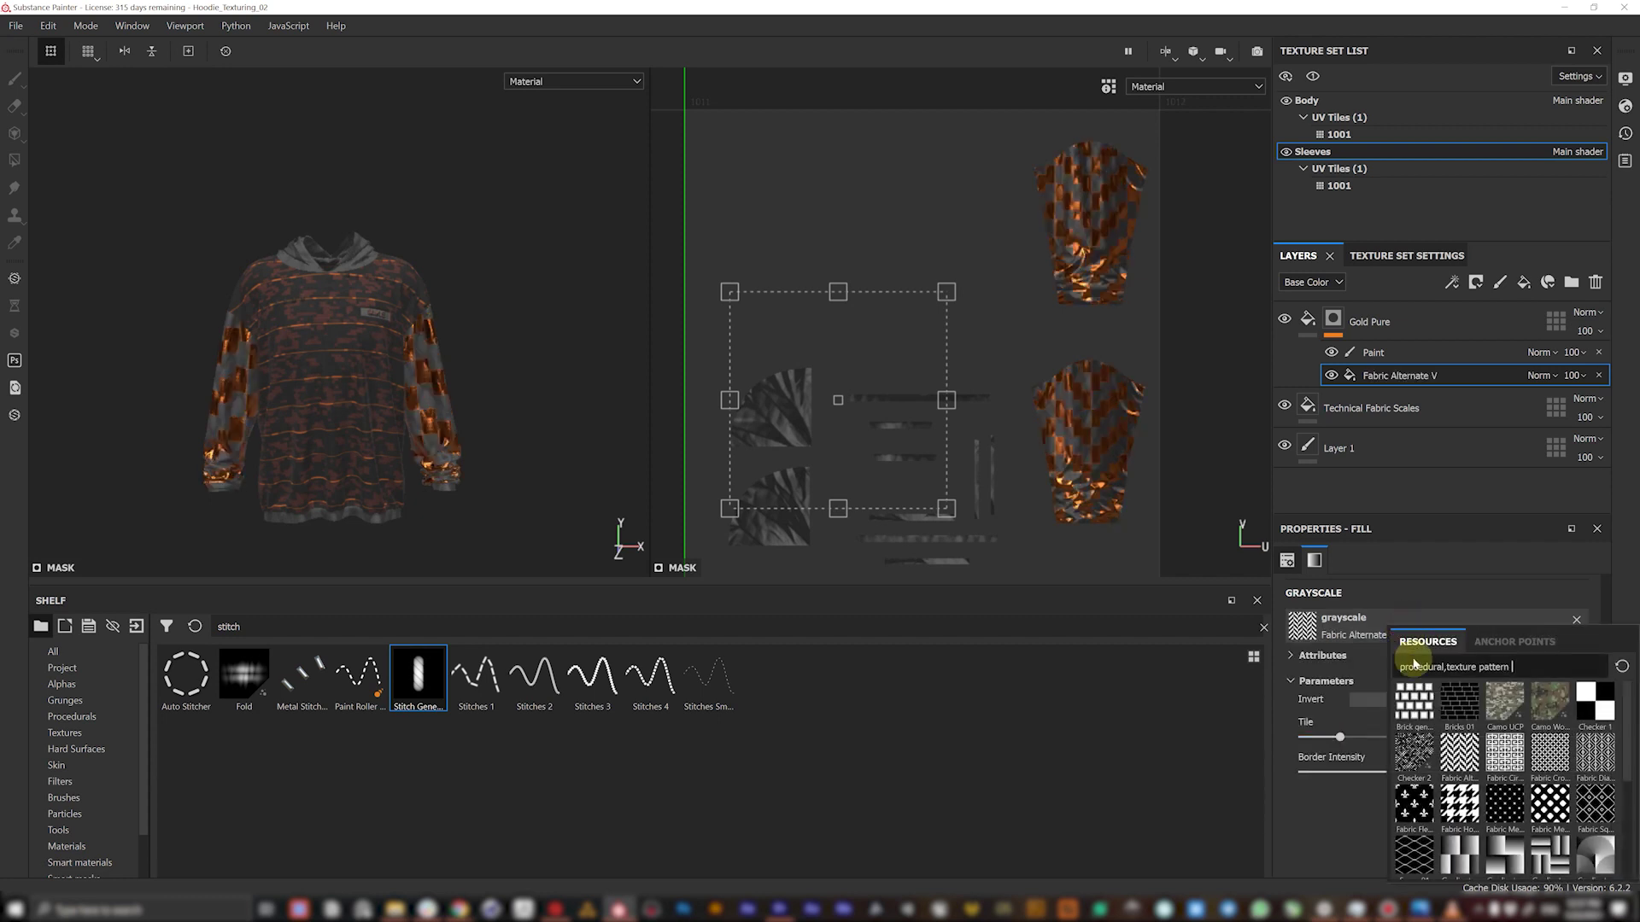
pyautogui.click(1593, 752)
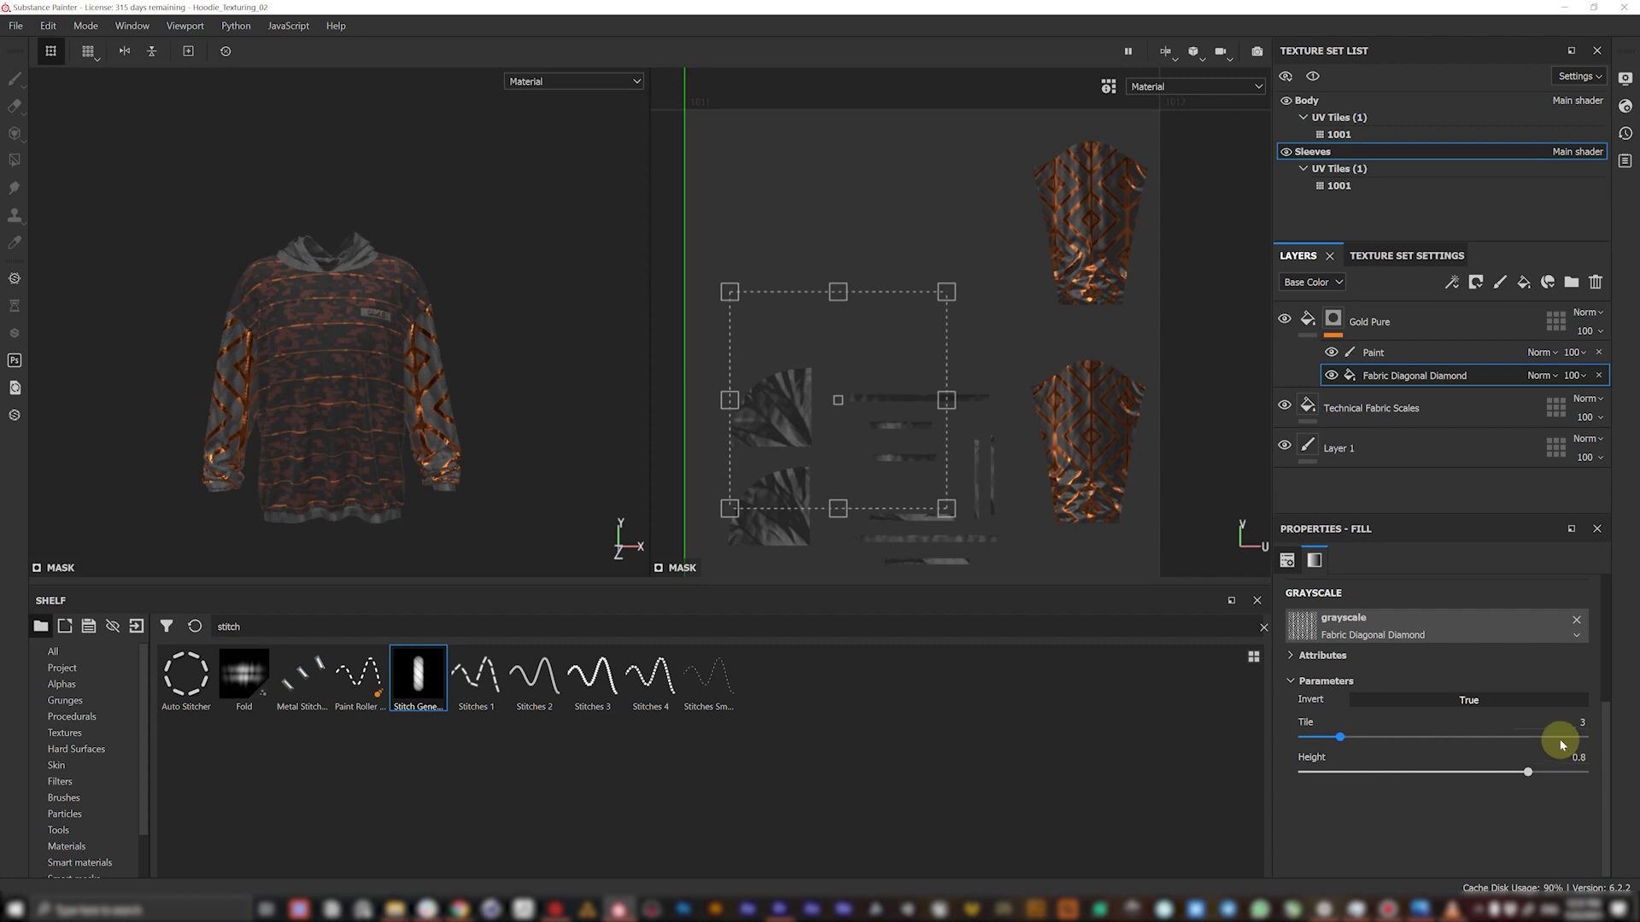
pyautogui.scroll(10, 498, 413)
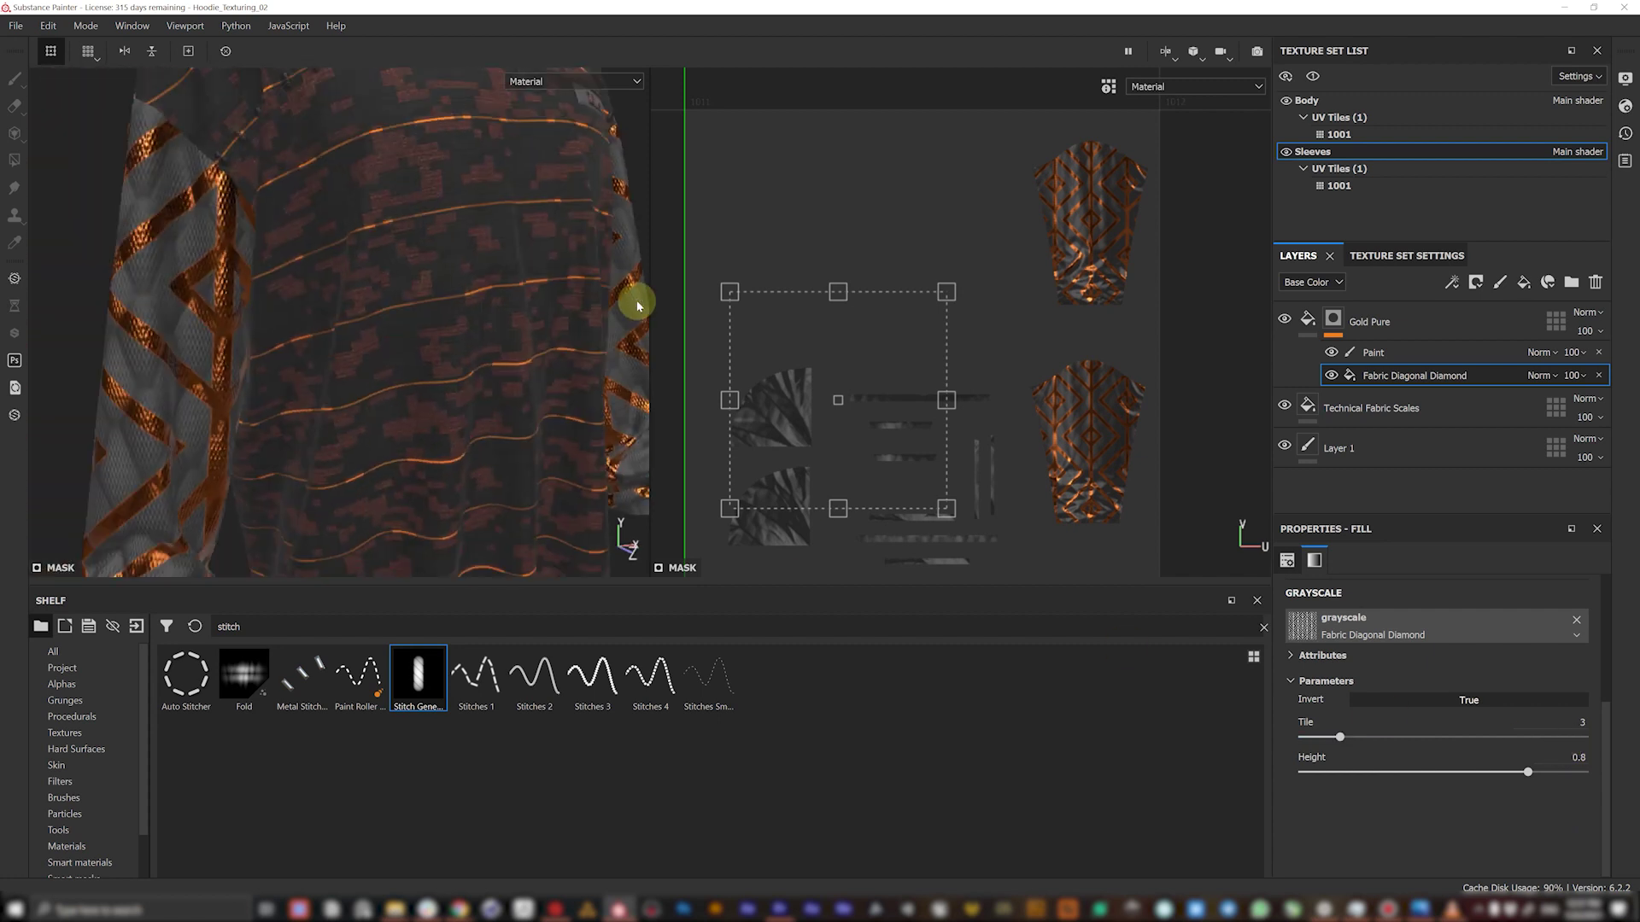
pyautogui.scroll(-5, 360, 355)
# - Assign the Paper Path pattern to the grayscale of the Gold Pure mask's fill
pyautogui.click(1457, 622)
pyautogui.scroll(-5, 1536, 766)
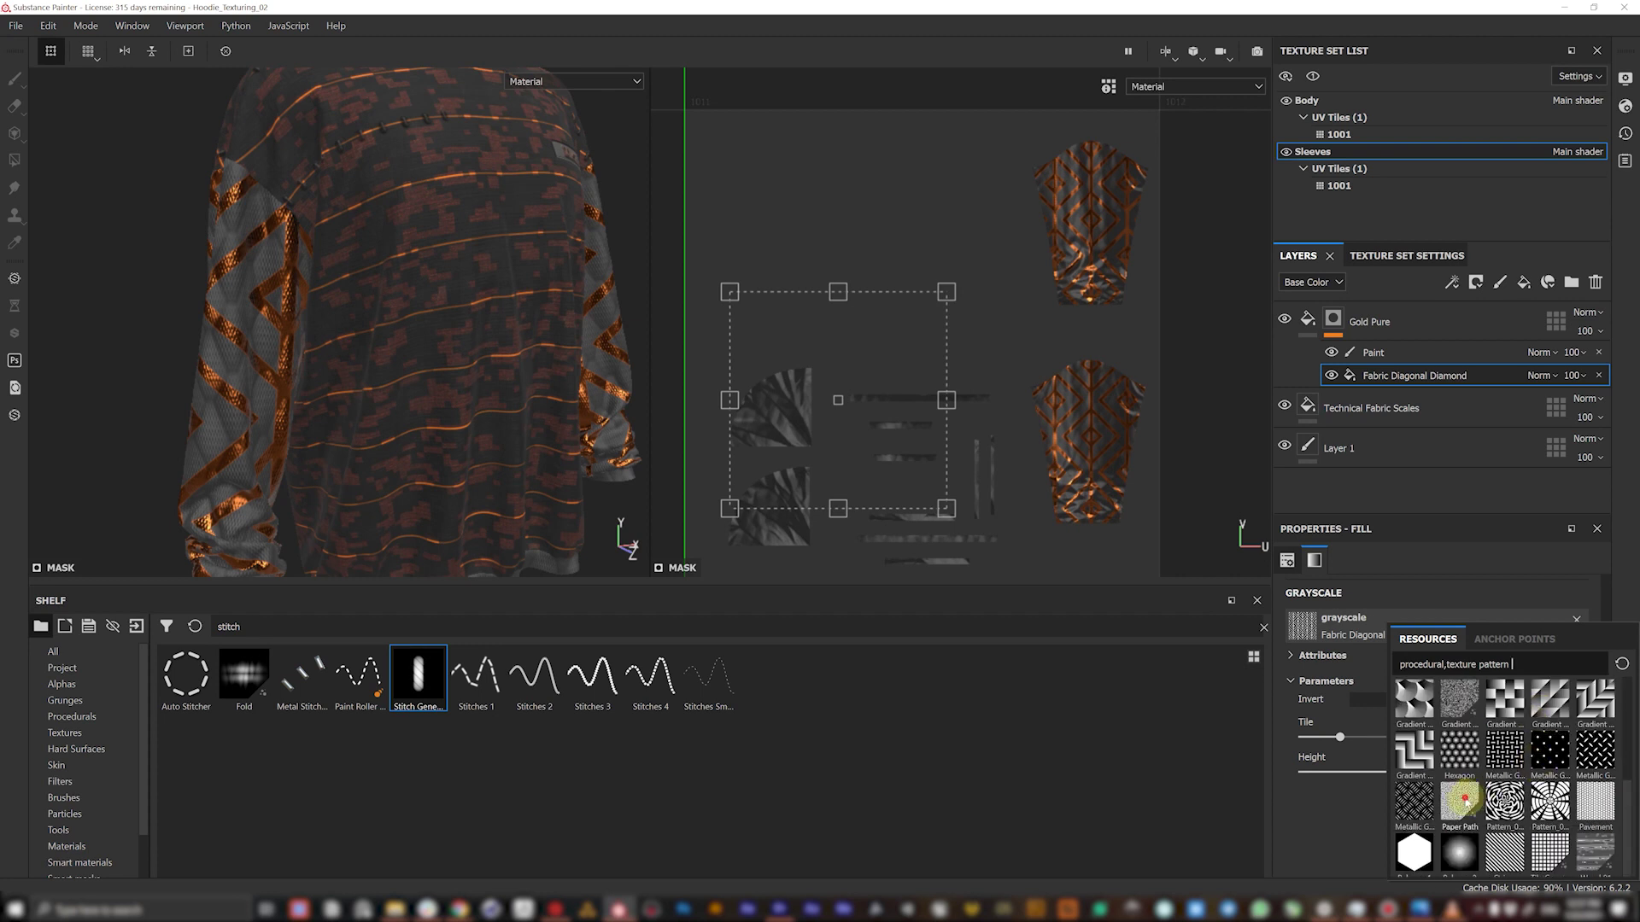
pyautogui.click(1465, 800)
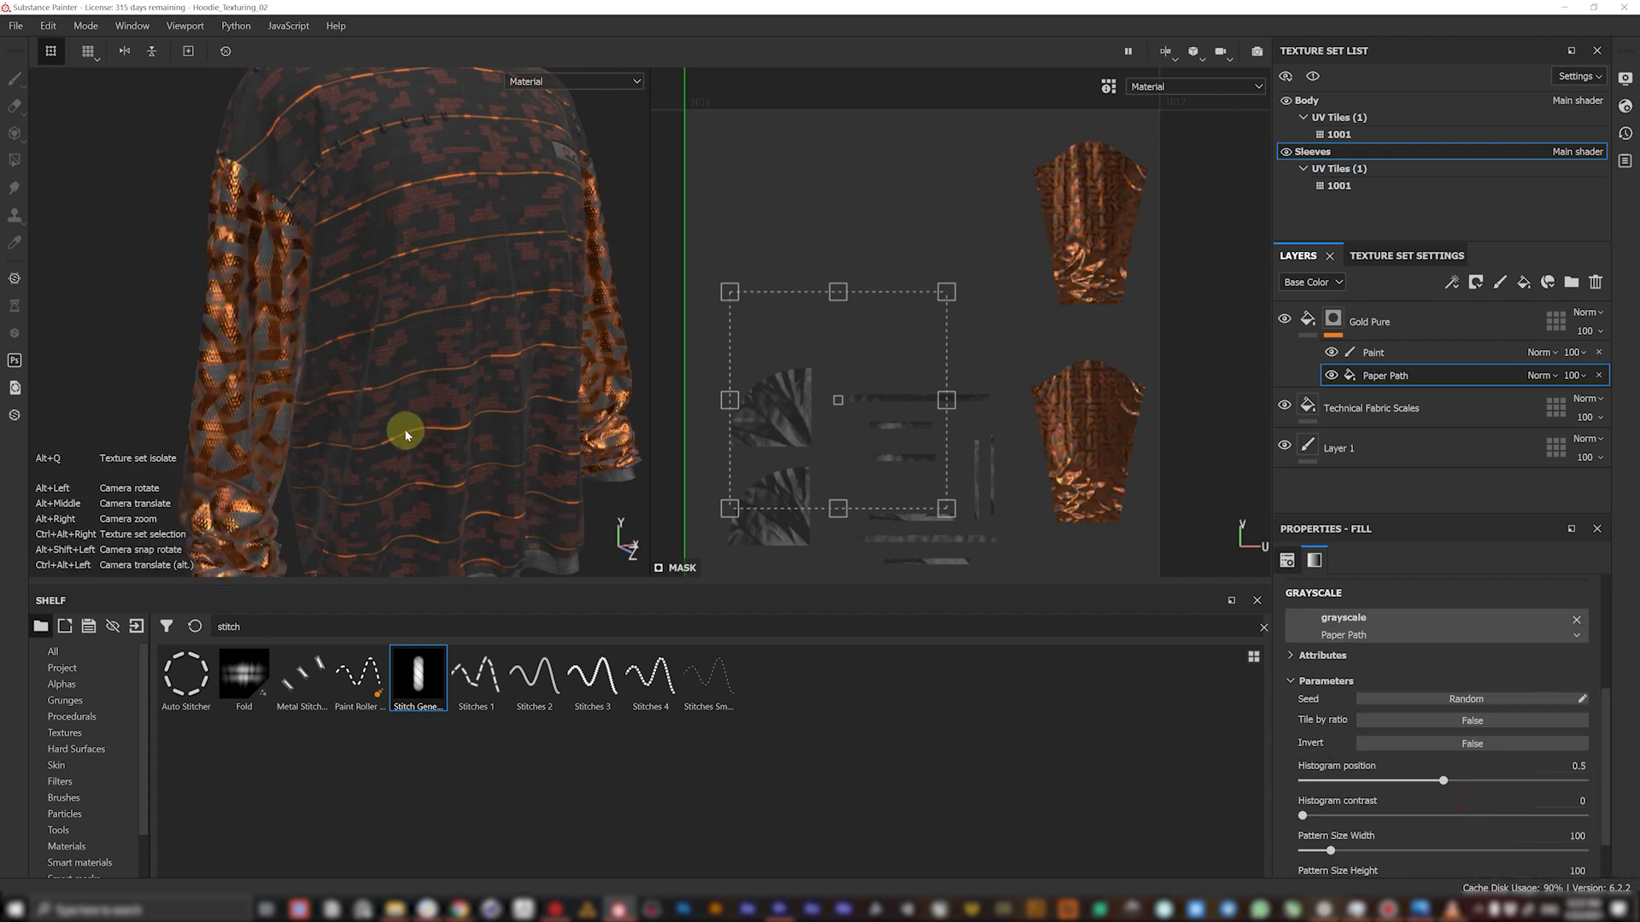
pyautogui.keyDown('alt'); pyautogui.moveTo(361, 364); pyautogui.dragTo(418, 367); pyautogui.keyUp('alt')
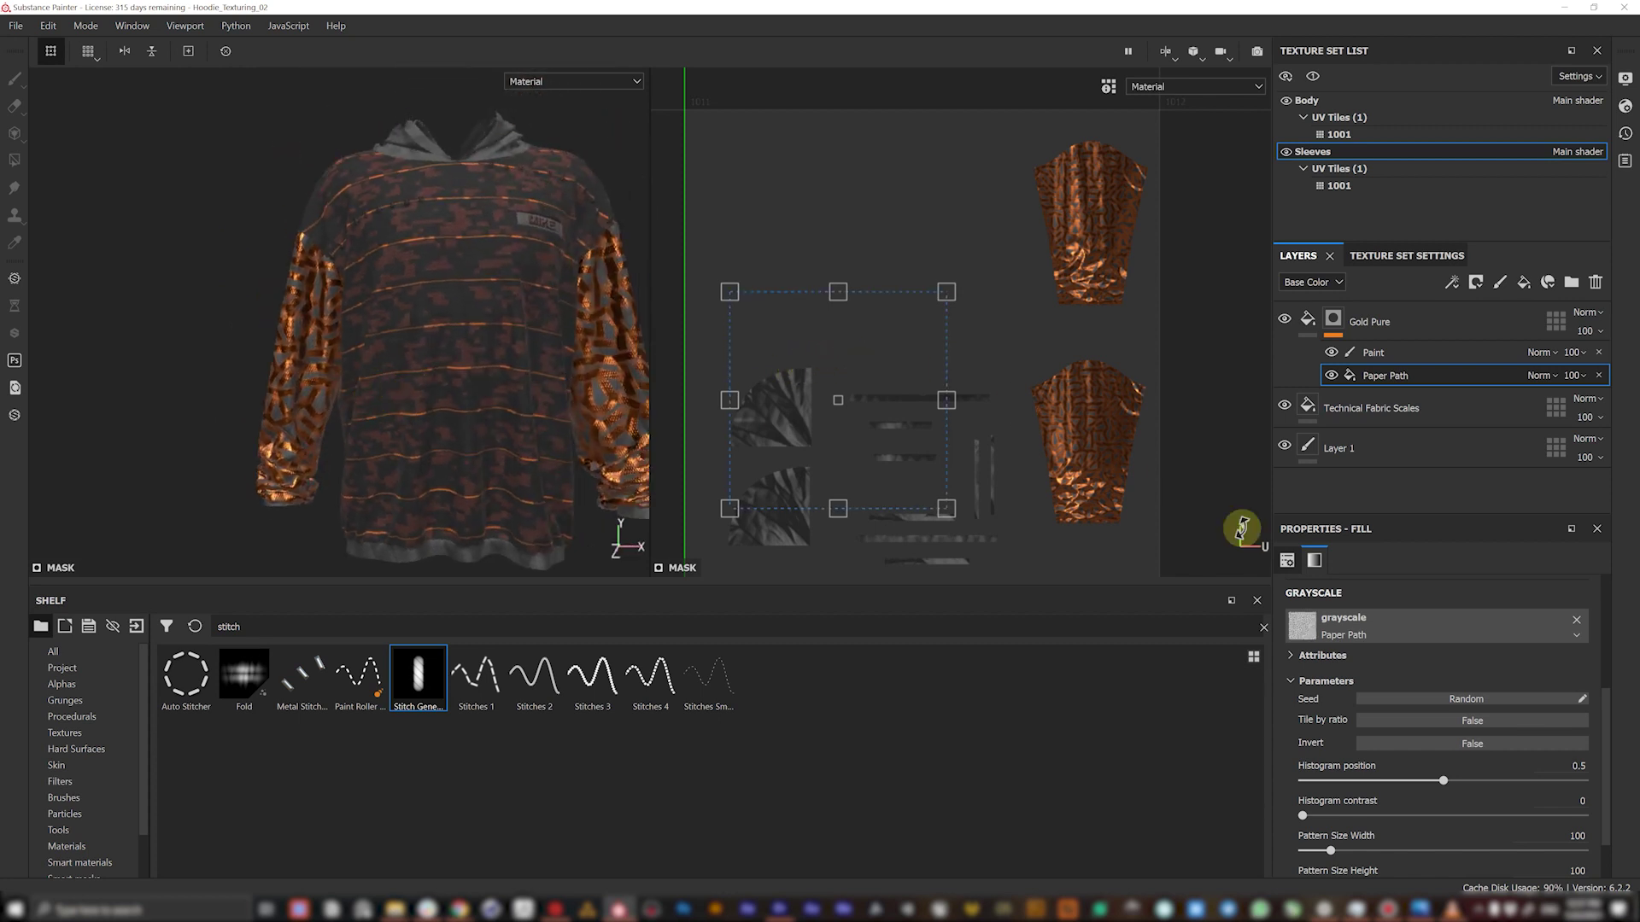
# - Enlarge and shift the Paper Path fill's projection frame in the UV view toward the two sleeve pieces
pyautogui.moveTo(955, 289); pyautogui.dragTo(1057, 232)
pyautogui.moveTo(730, 516); pyautogui.dragTo(834, 402)
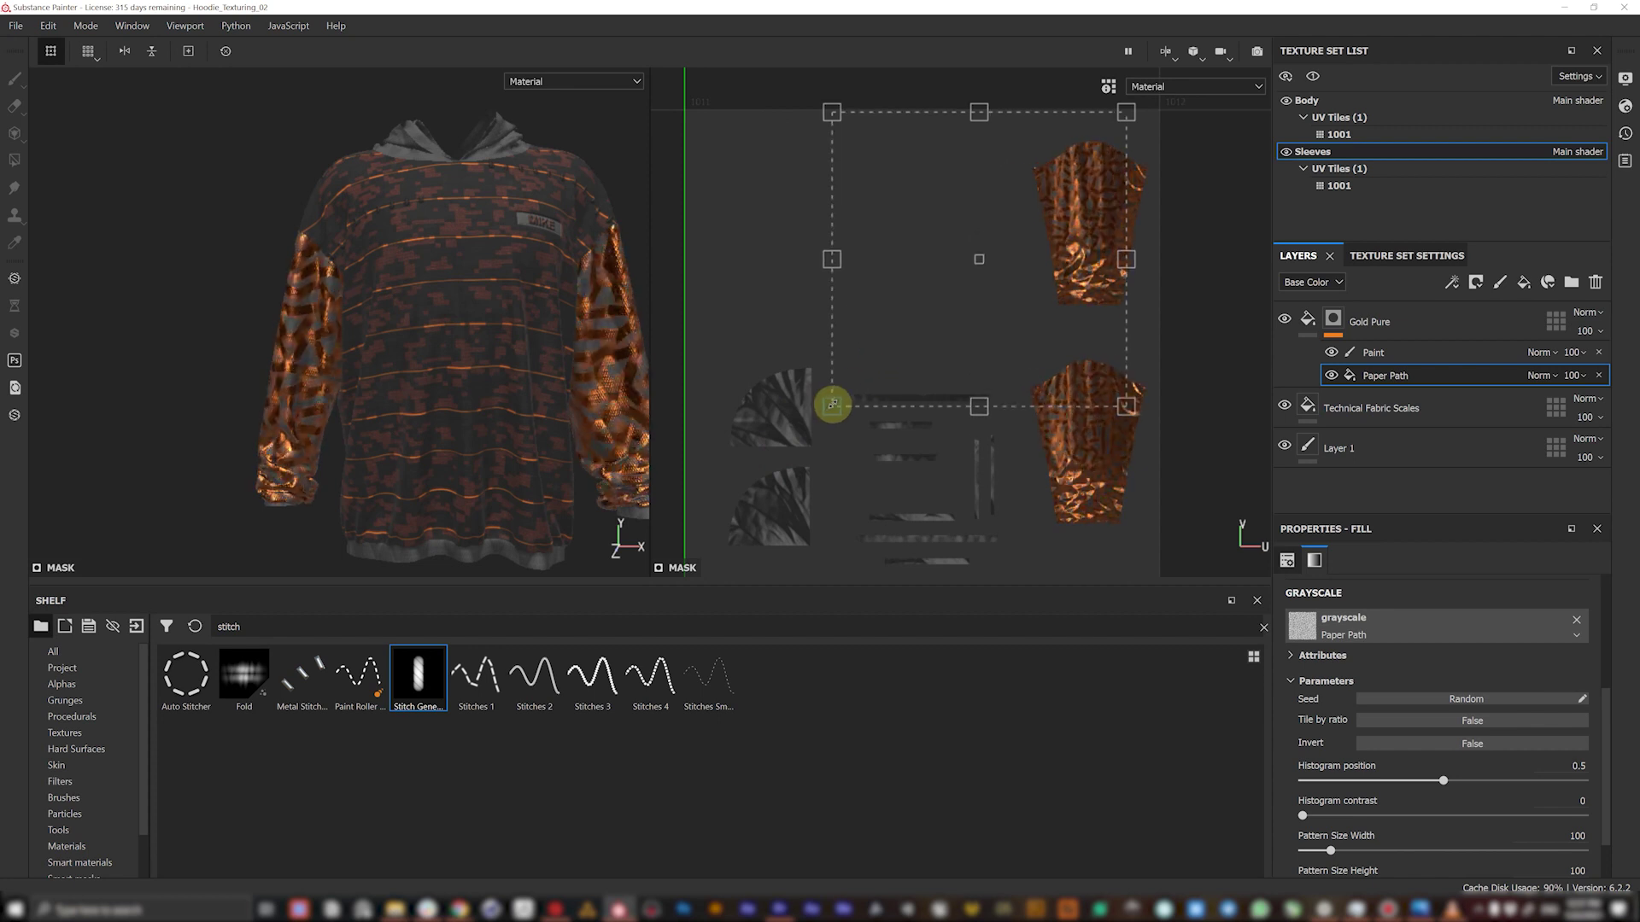
# - Widen the Paper Path fill's projection frame and extend it downward in the UV view to reach across both sleeve pieces
pyautogui.moveTo(971, 304); pyautogui.dragTo(925, 307)
pyautogui.moveTo(1057, 277); pyautogui.dragTo(1142, 264)
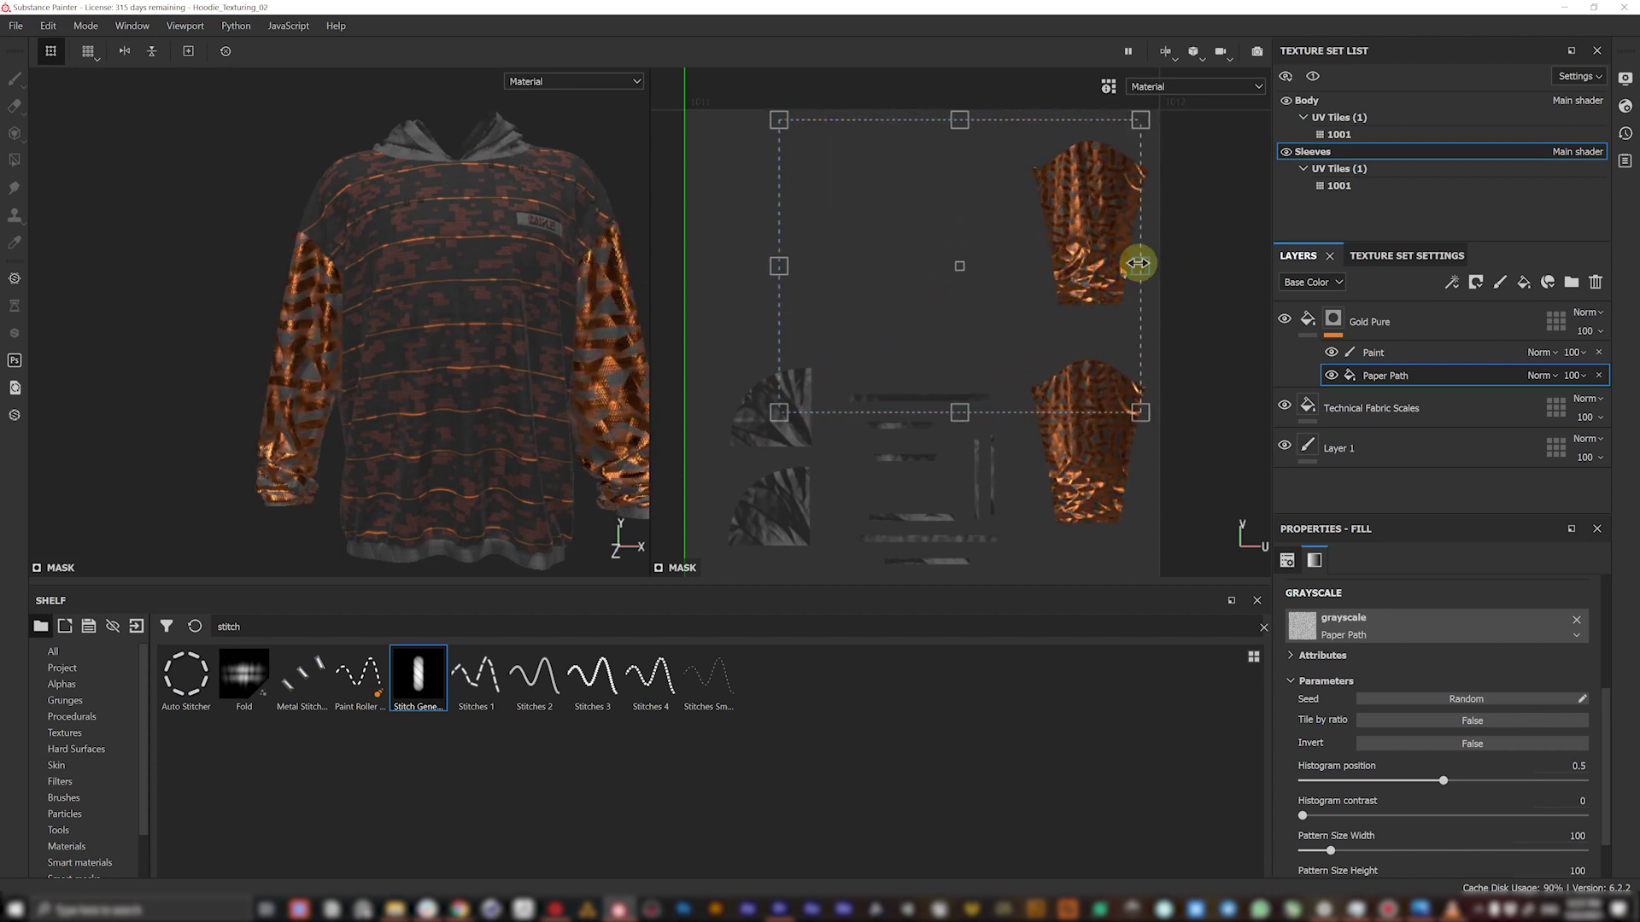
pyautogui.moveTo(1140, 413); pyautogui.dragTo(1130, 471)
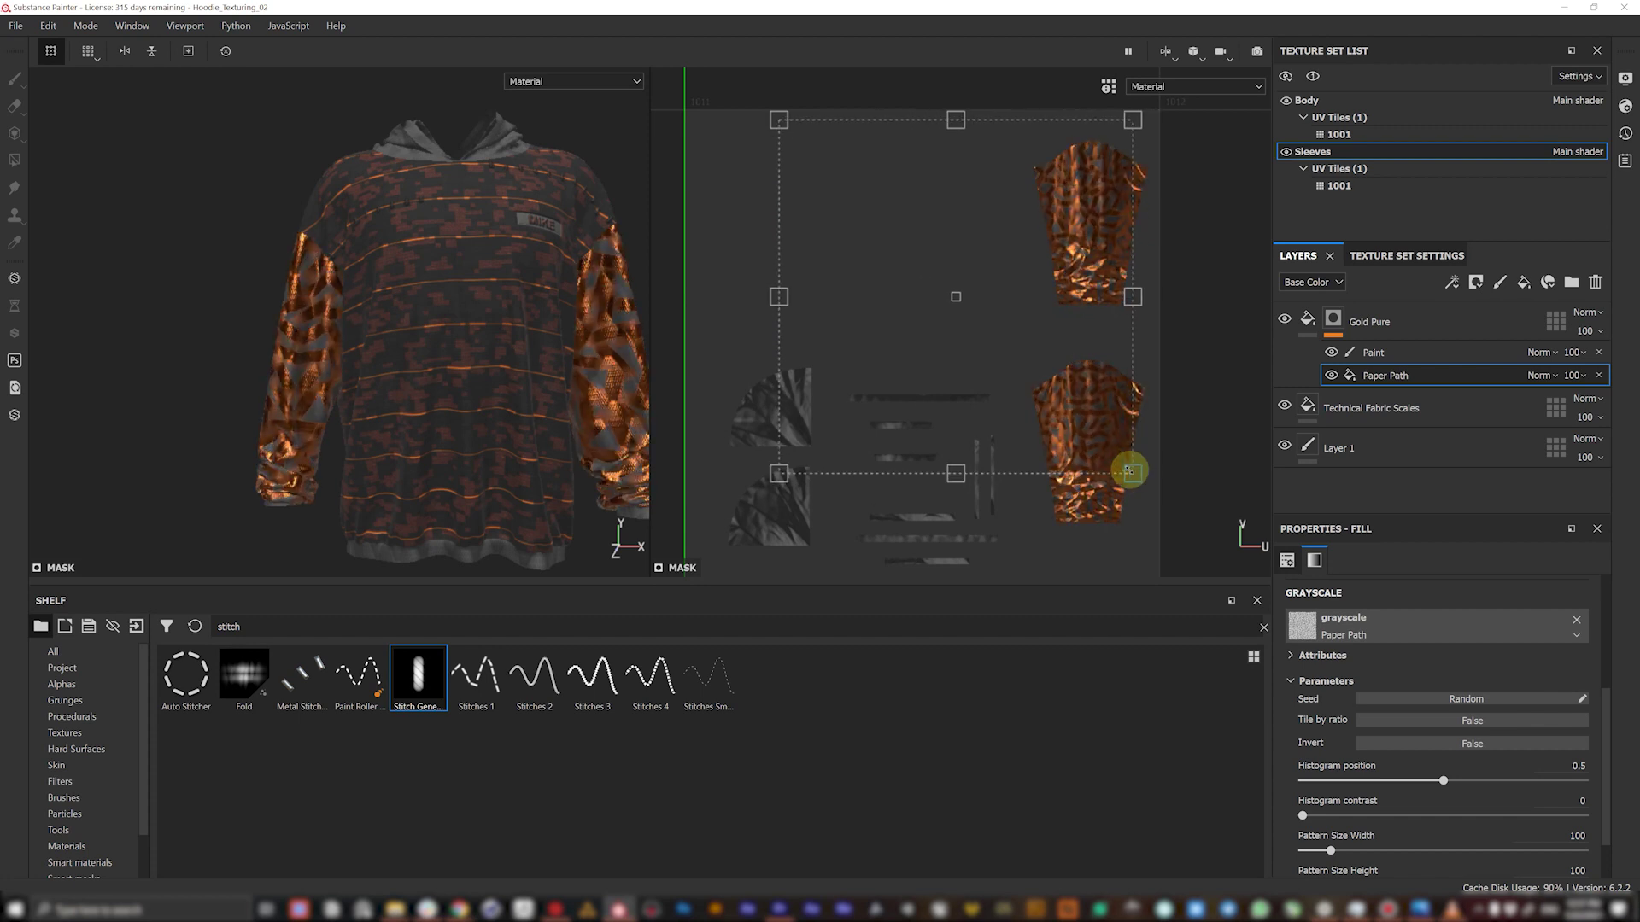
pyautogui.keyDown('alt'); pyautogui.moveTo(389, 387); pyautogui.dragTo(458, 355); pyautogui.keyUp('alt')
pyautogui.click(1012, 237)
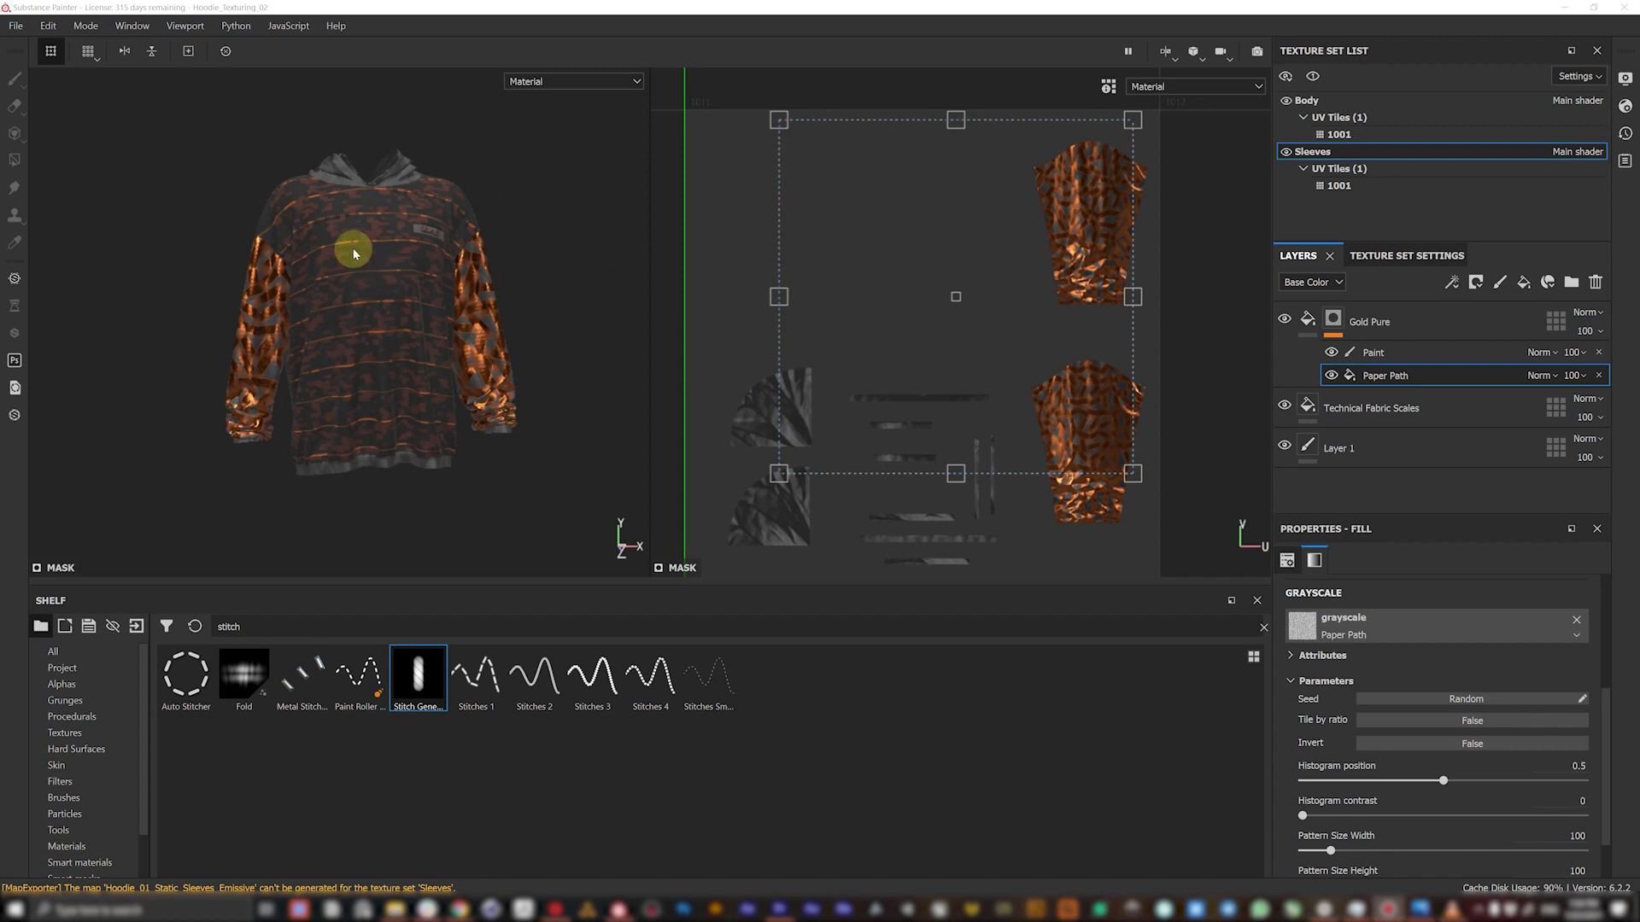
# - Open the texture export settings and examine the output maps of the PBR Metallic Roughness preset
pyautogui.click(16, 27)
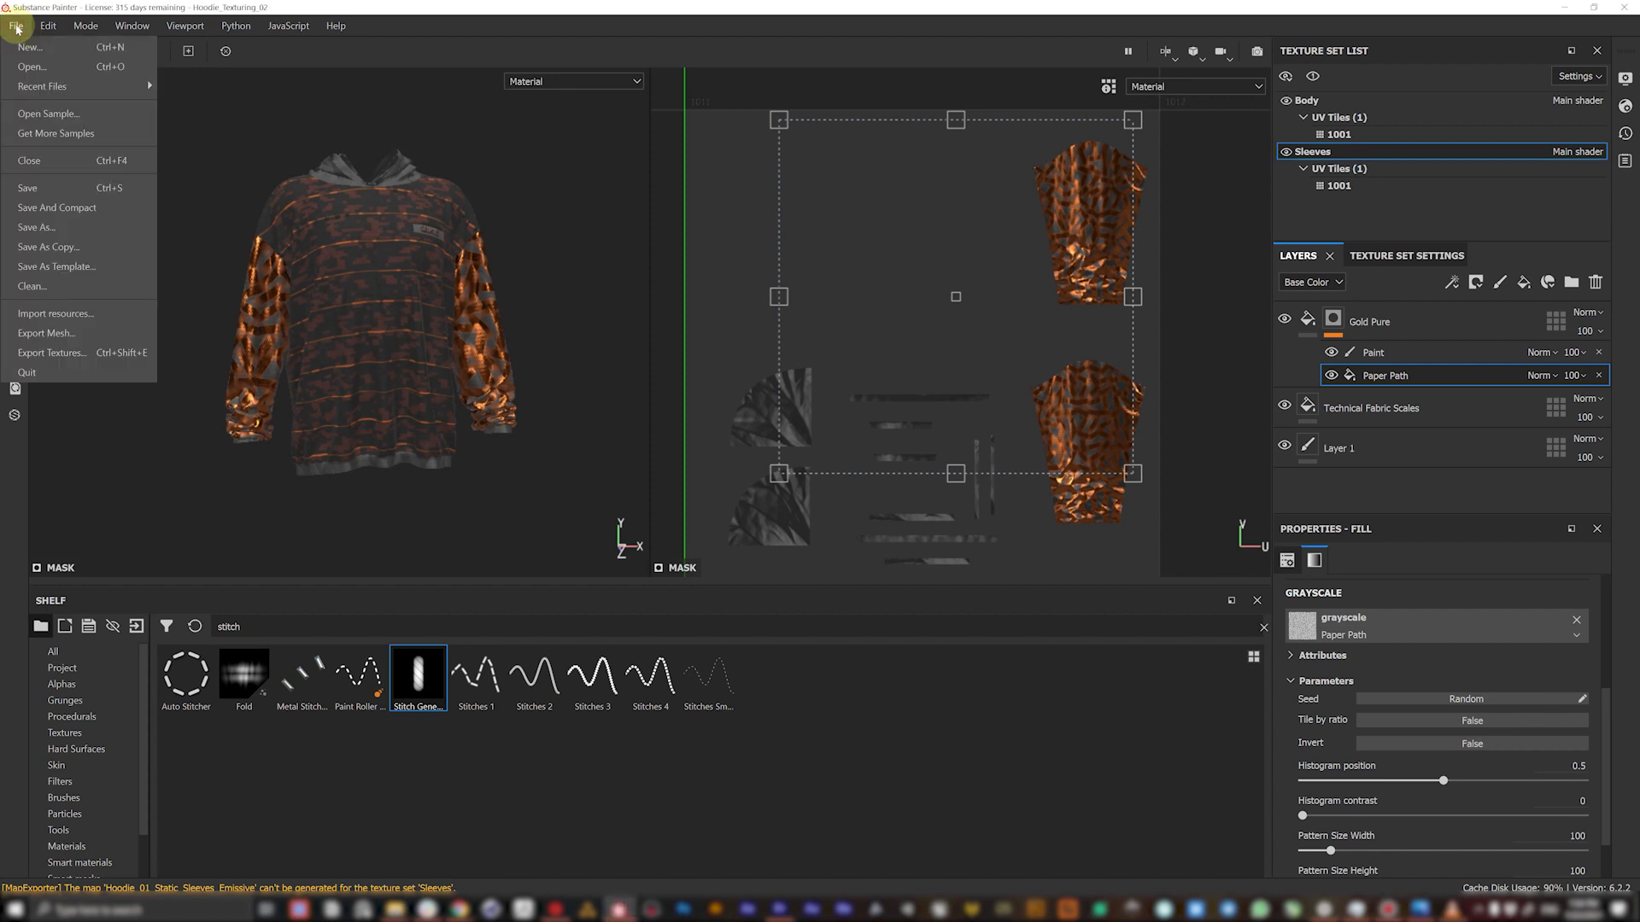
pyautogui.click(82, 355)
pyautogui.moveTo(655, 135); pyautogui.dragTo(577, 126)
pyautogui.click(438, 220)
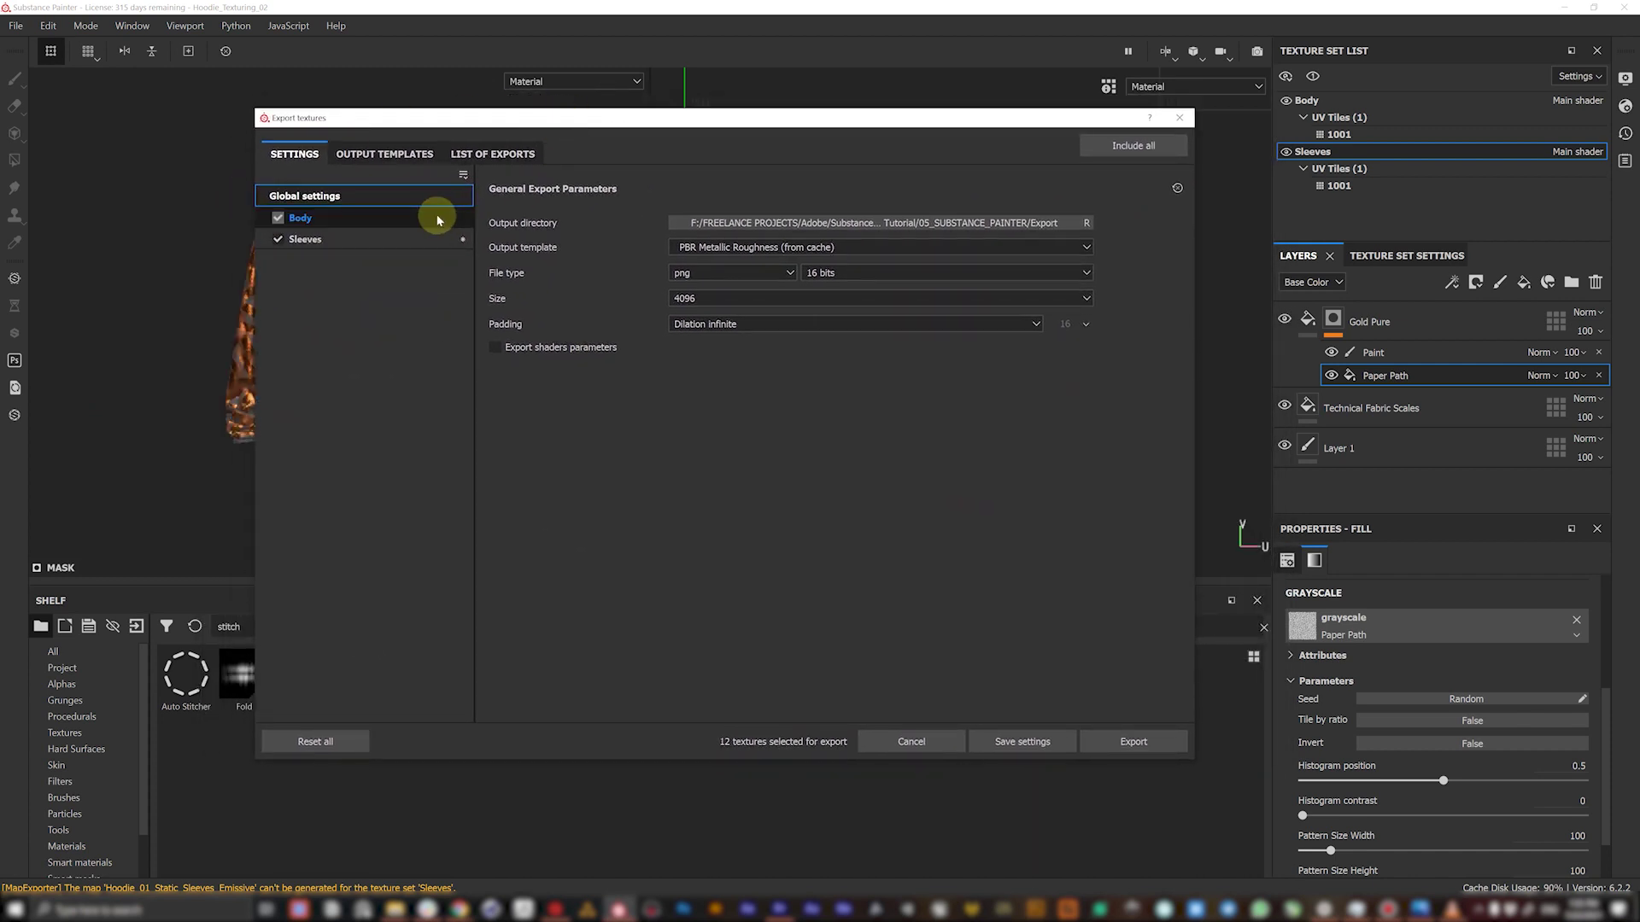
pyautogui.click(362, 158)
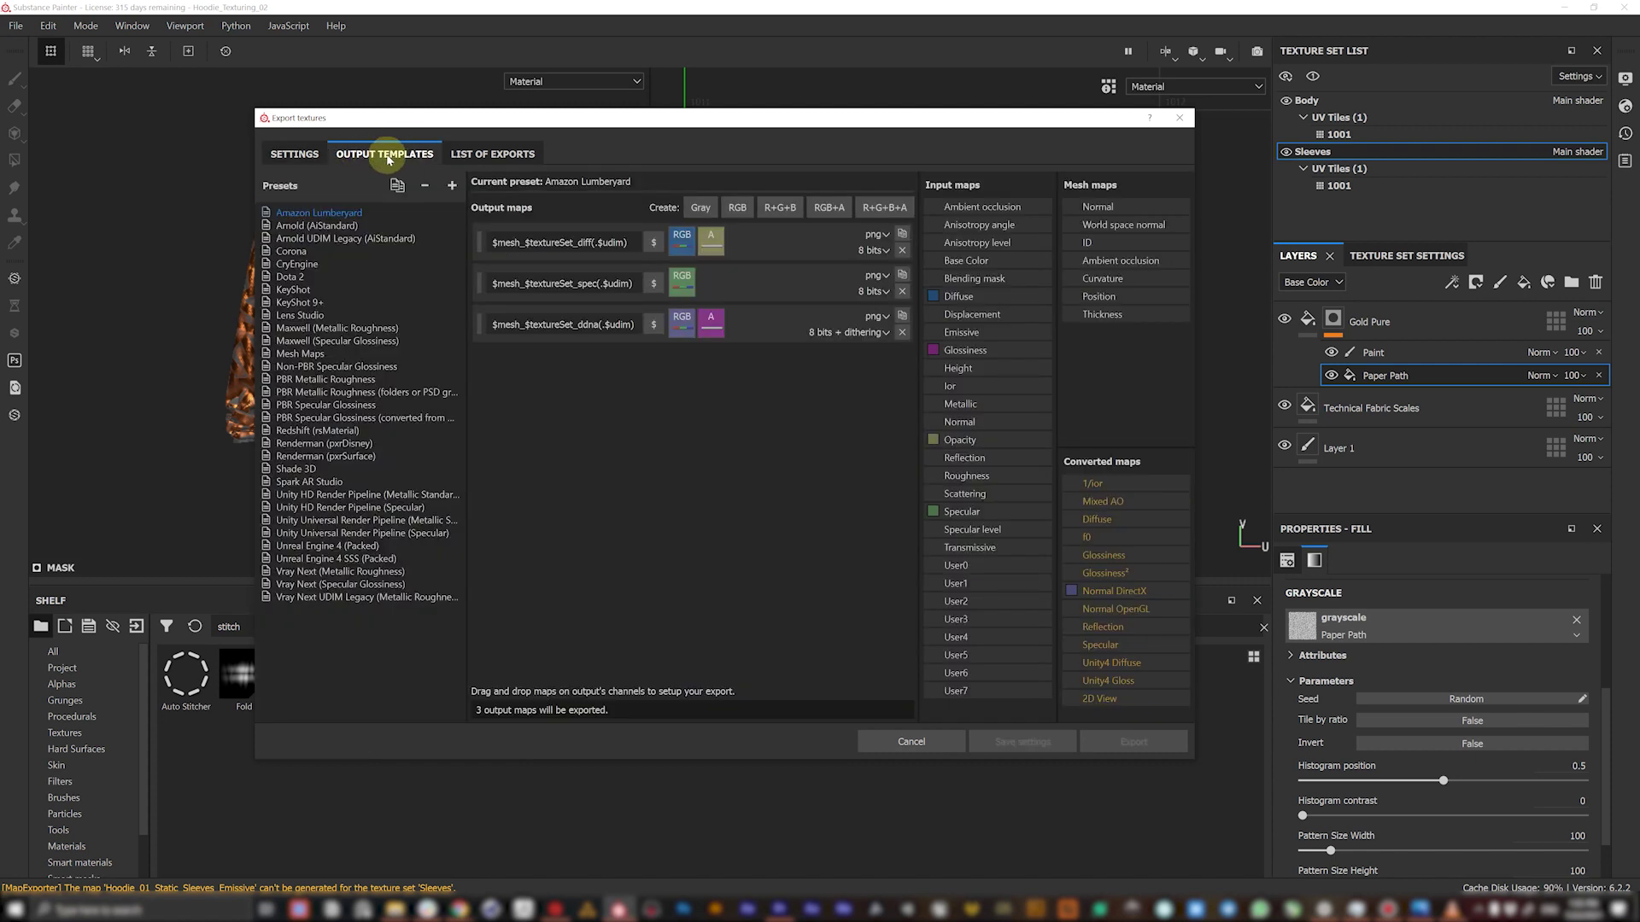
pyautogui.doubleClick(308, 381)
pyautogui.click(352, 380)
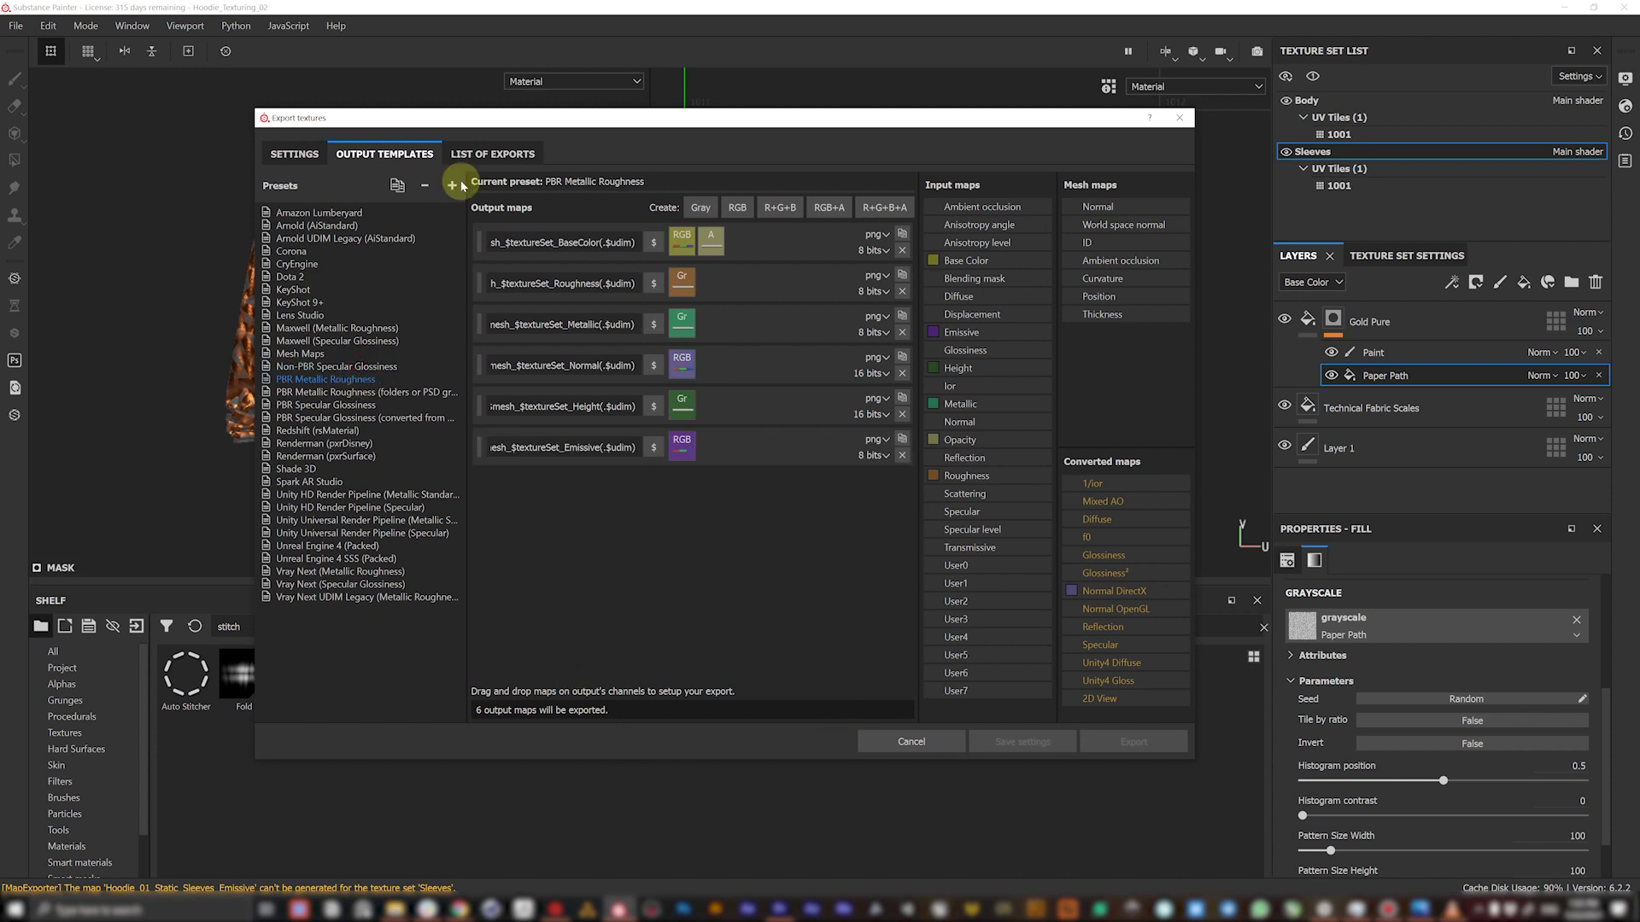
# - Compare the individual export settings and output maps of the Body and Sleeves texture sets
pyautogui.click(296, 154)
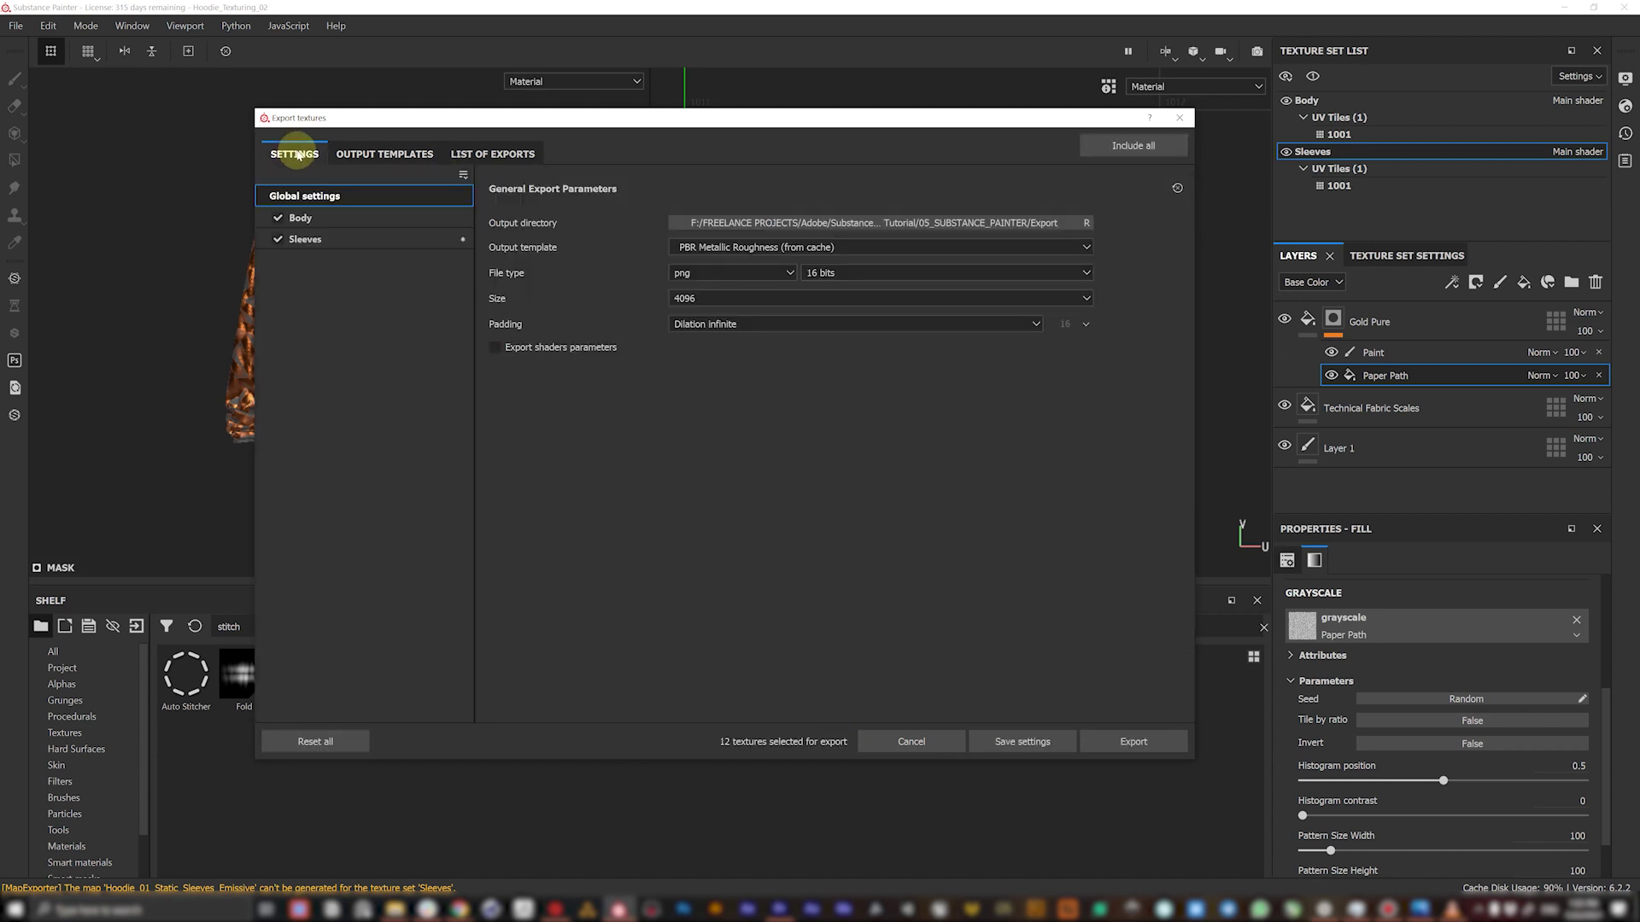
pyautogui.click(325, 223)
pyautogui.click(328, 239)
pyautogui.click(323, 219)
pyautogui.click(323, 240)
pyautogui.click(330, 219)
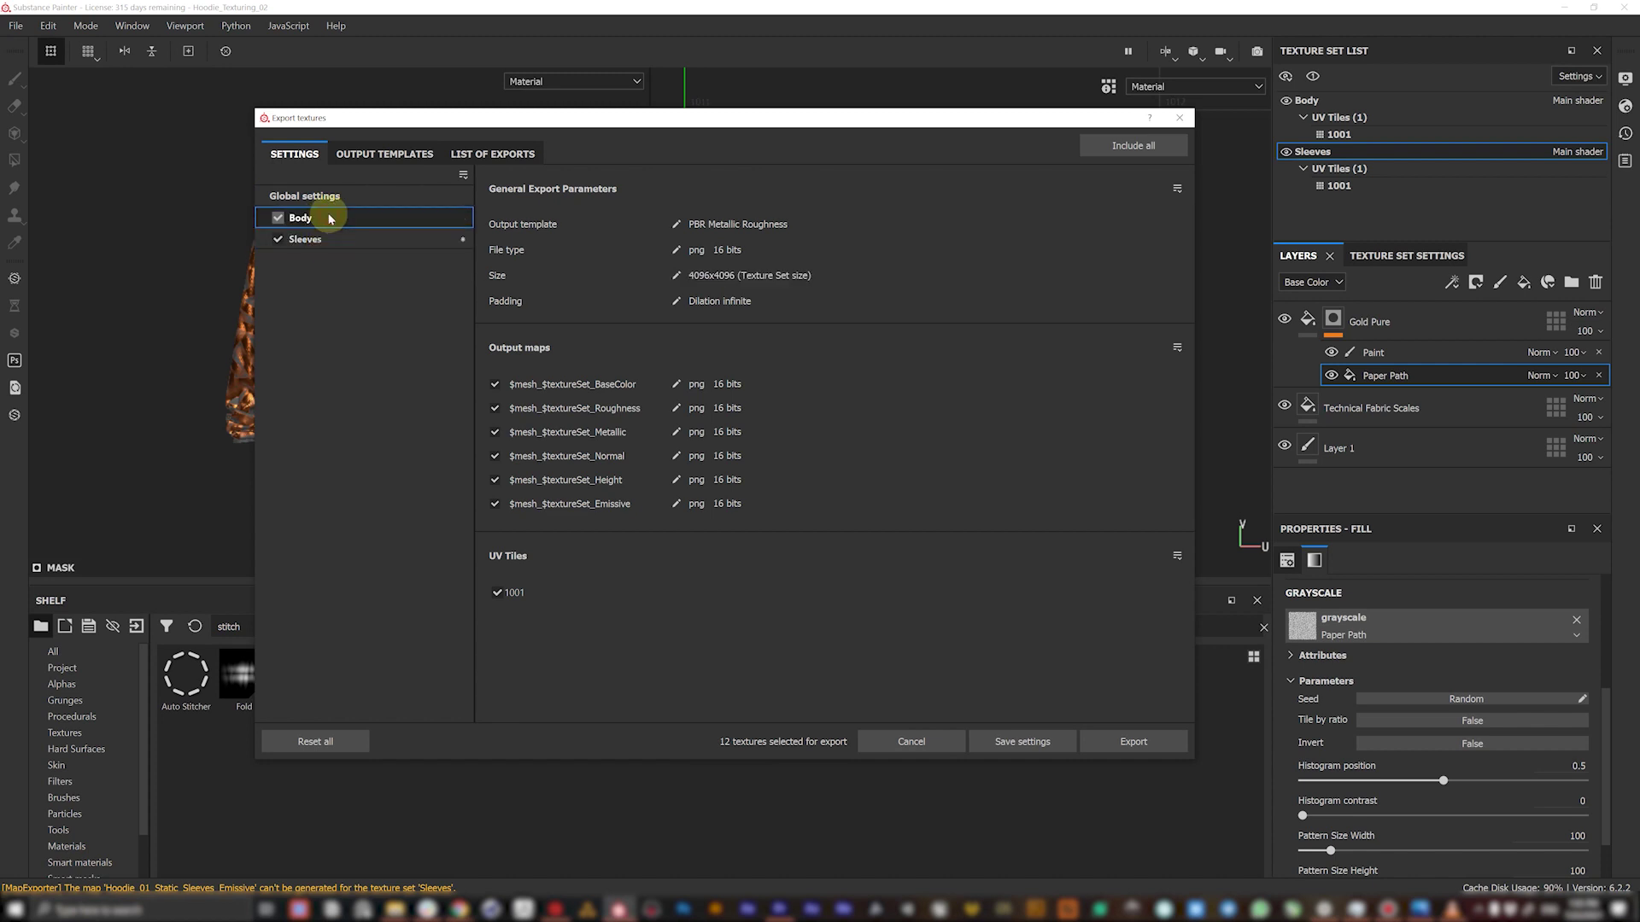
pyautogui.click(333, 198)
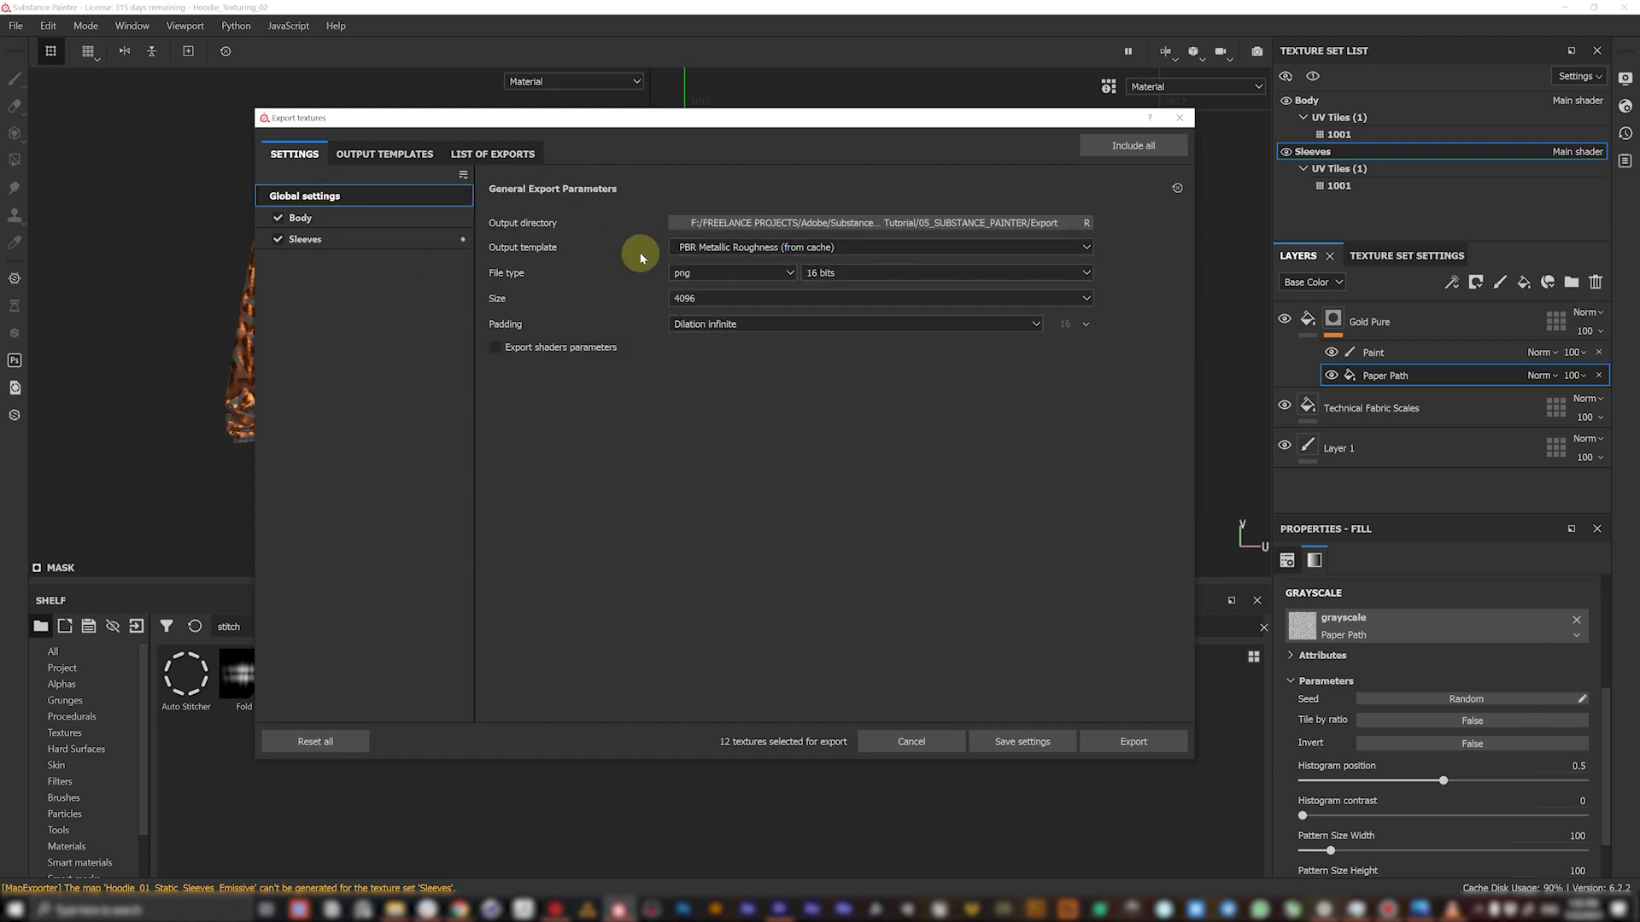
# - Set the global export to the PBR Metallic Roughness (from cache) template with png files at 16 bits
pyautogui.click(731, 247)
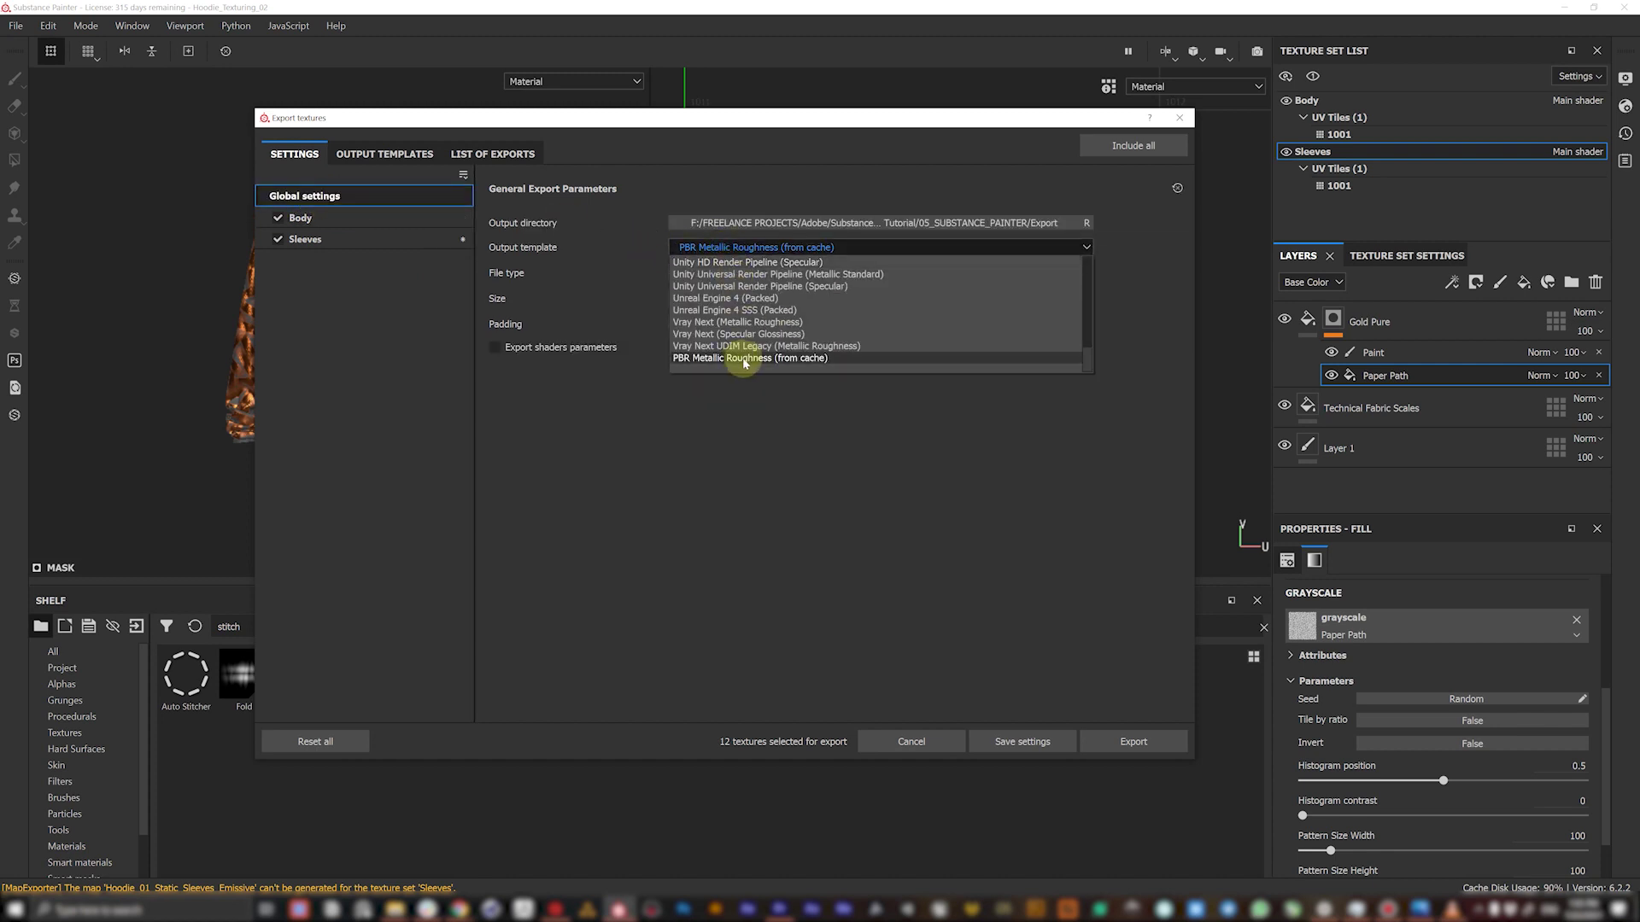
pyautogui.click(745, 360)
pyautogui.click(679, 282)
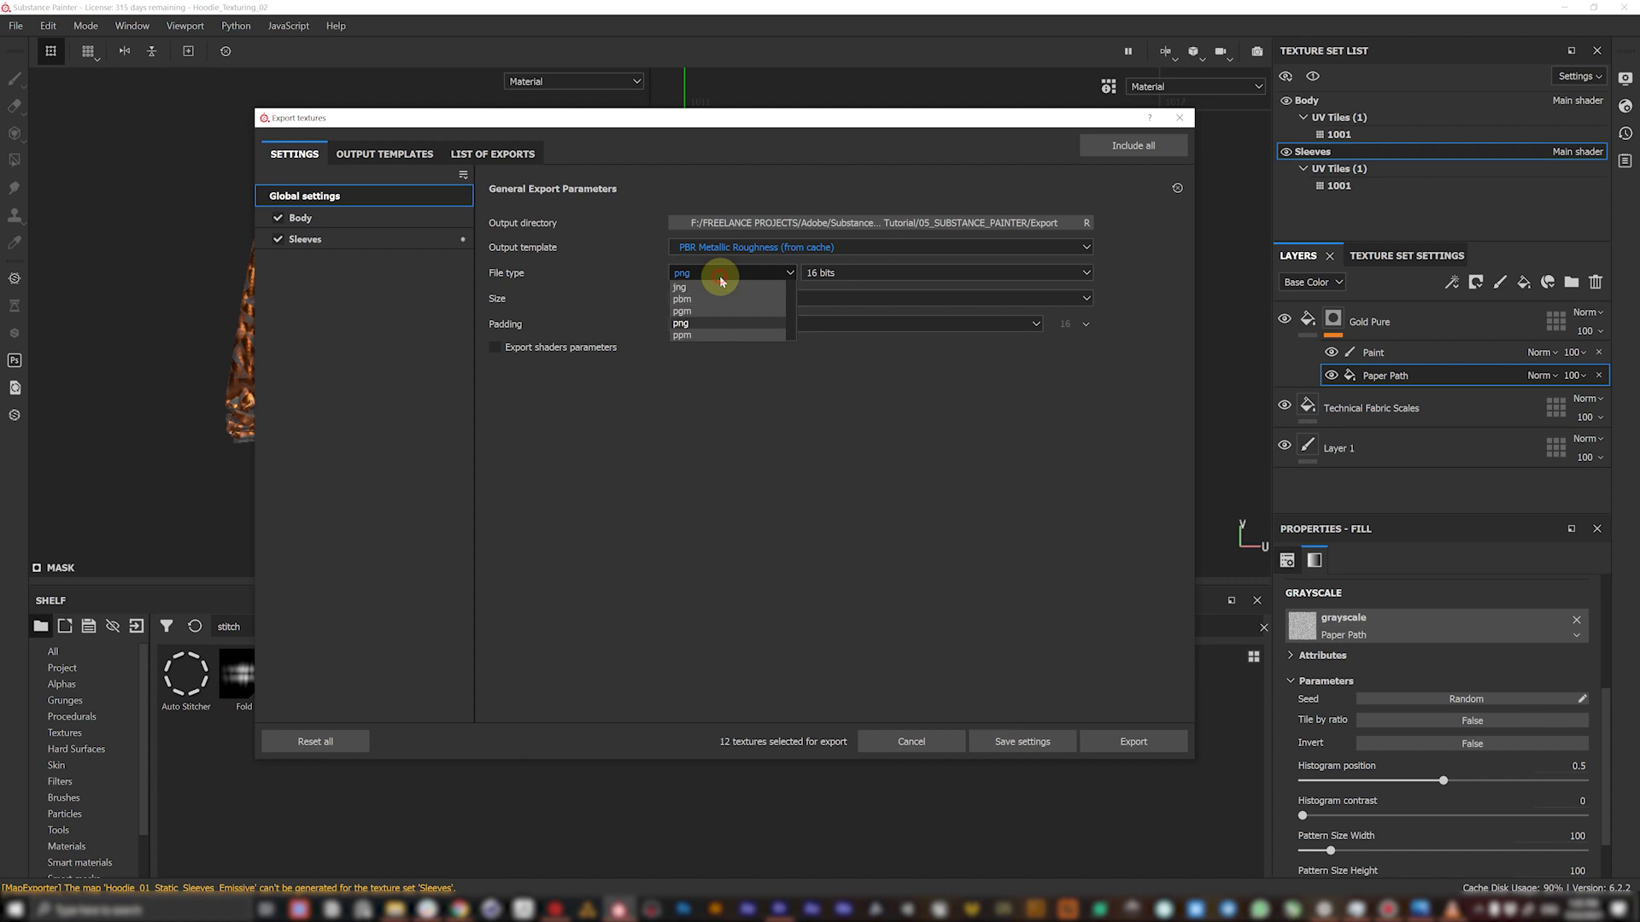
pyautogui.click(827, 272)
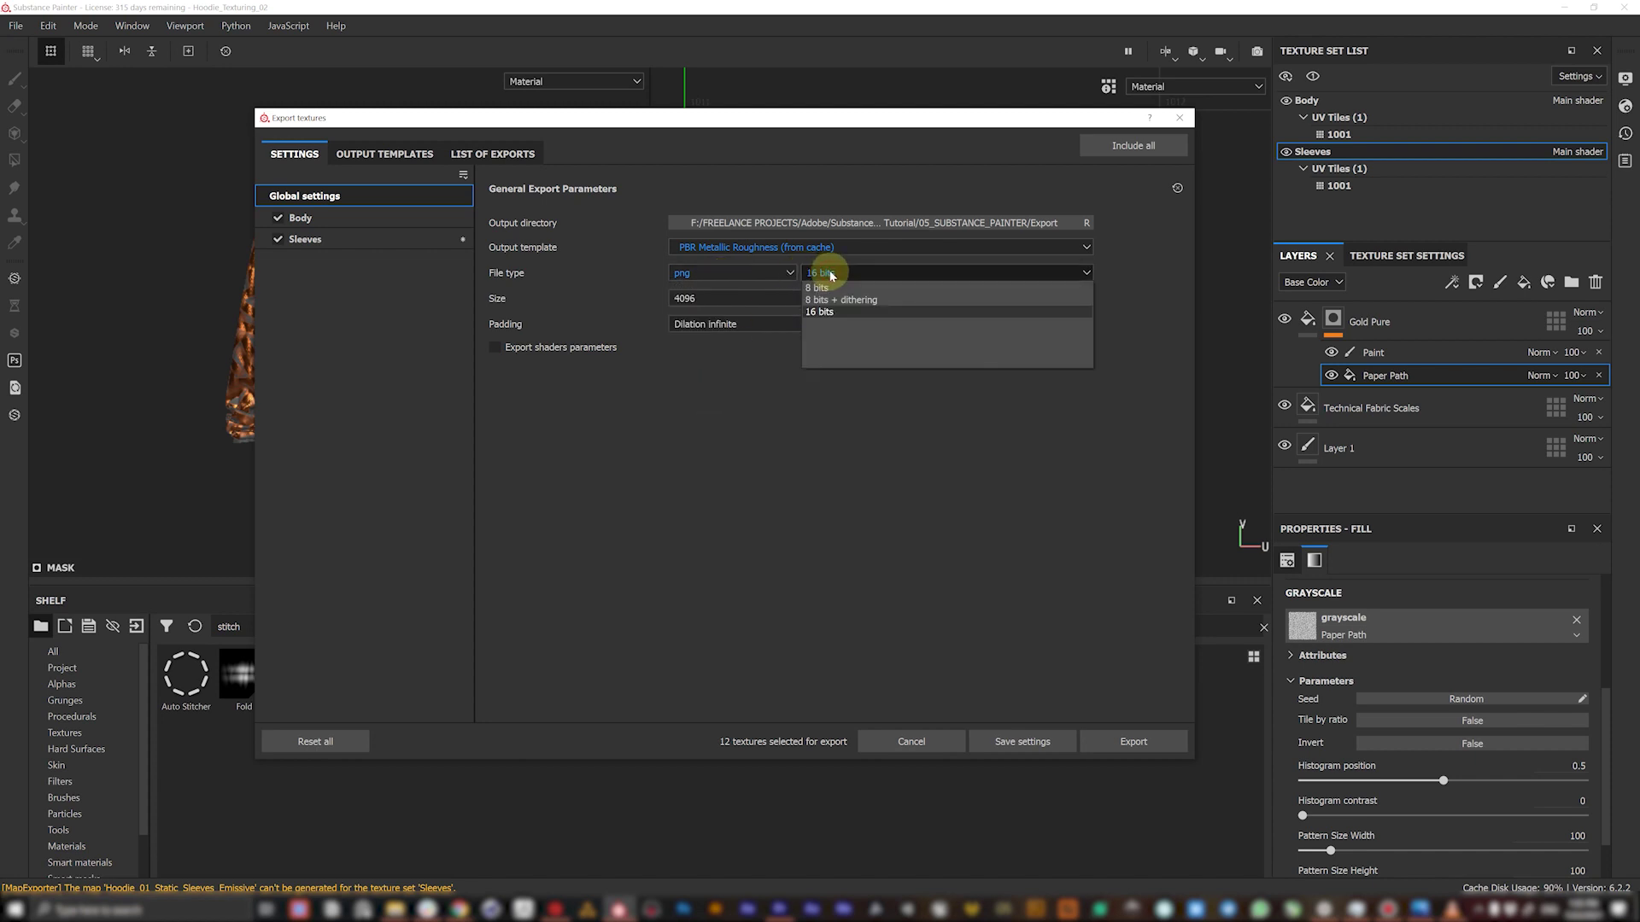
pyautogui.click(834, 313)
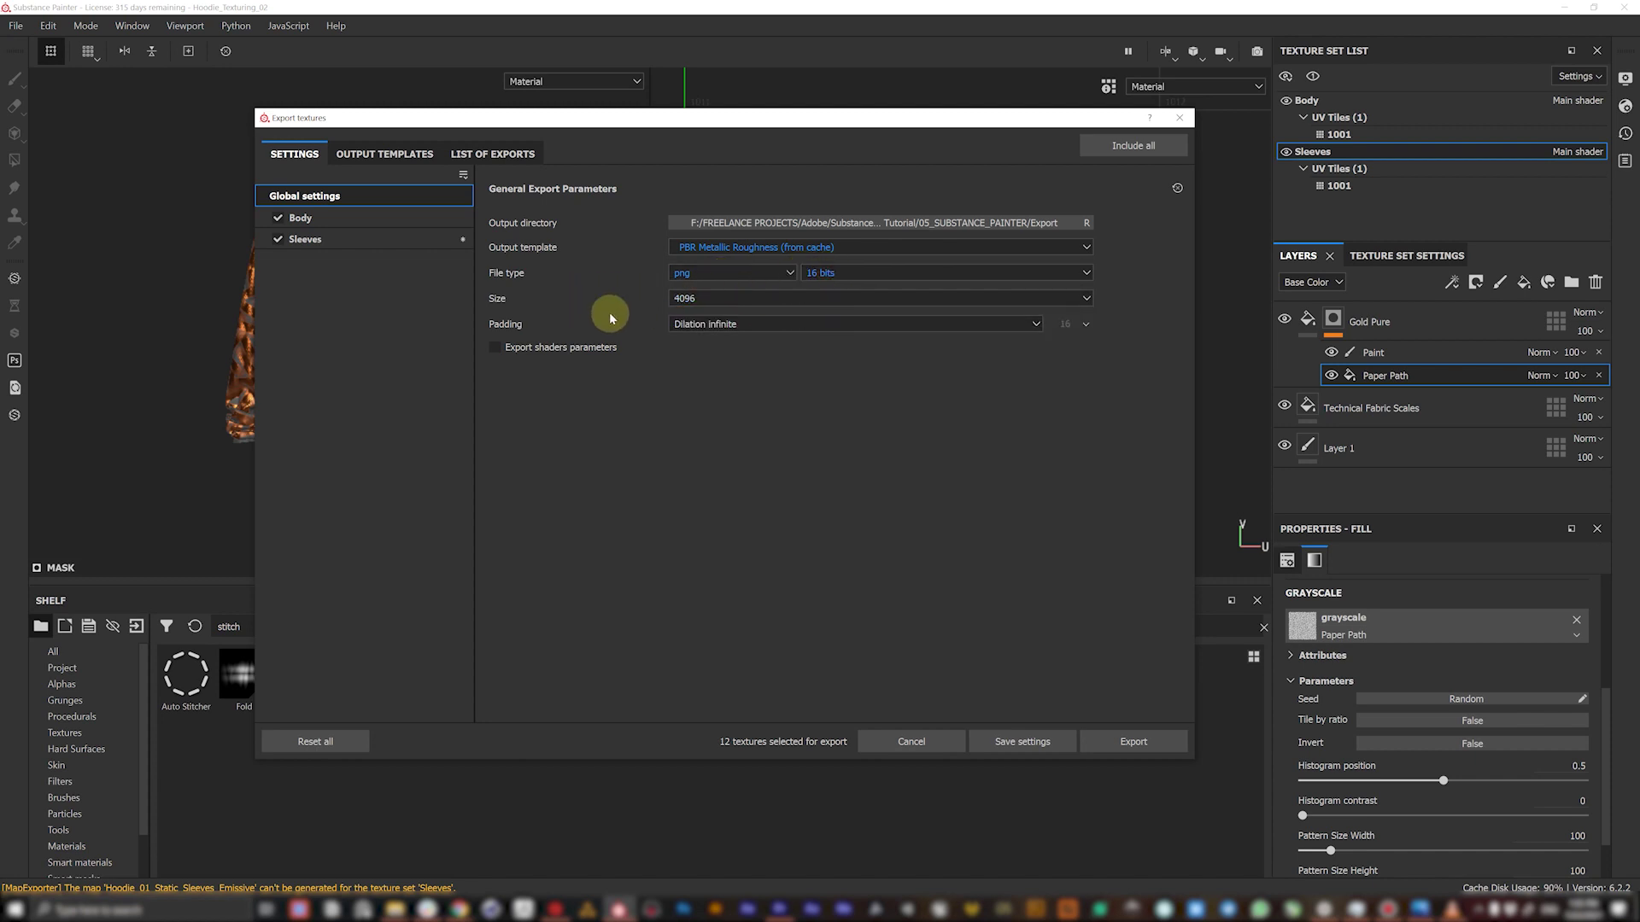
# - Set the global export size to 4096 and export the Body and Sleeves textures
pyautogui.click(706, 300)
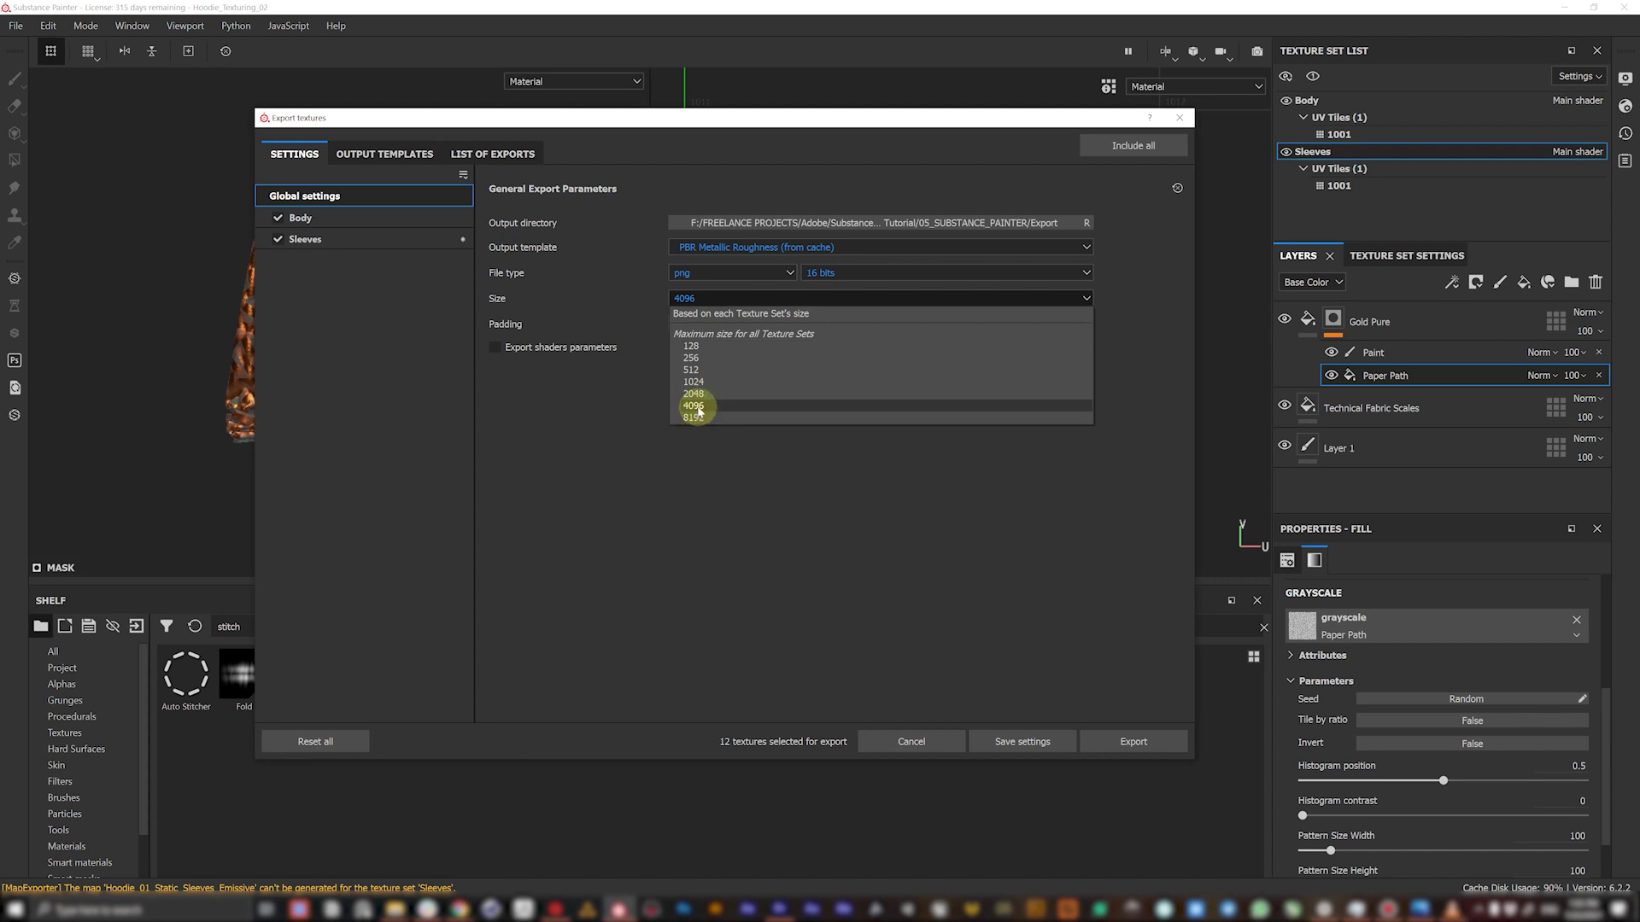
pyautogui.click(697, 407)
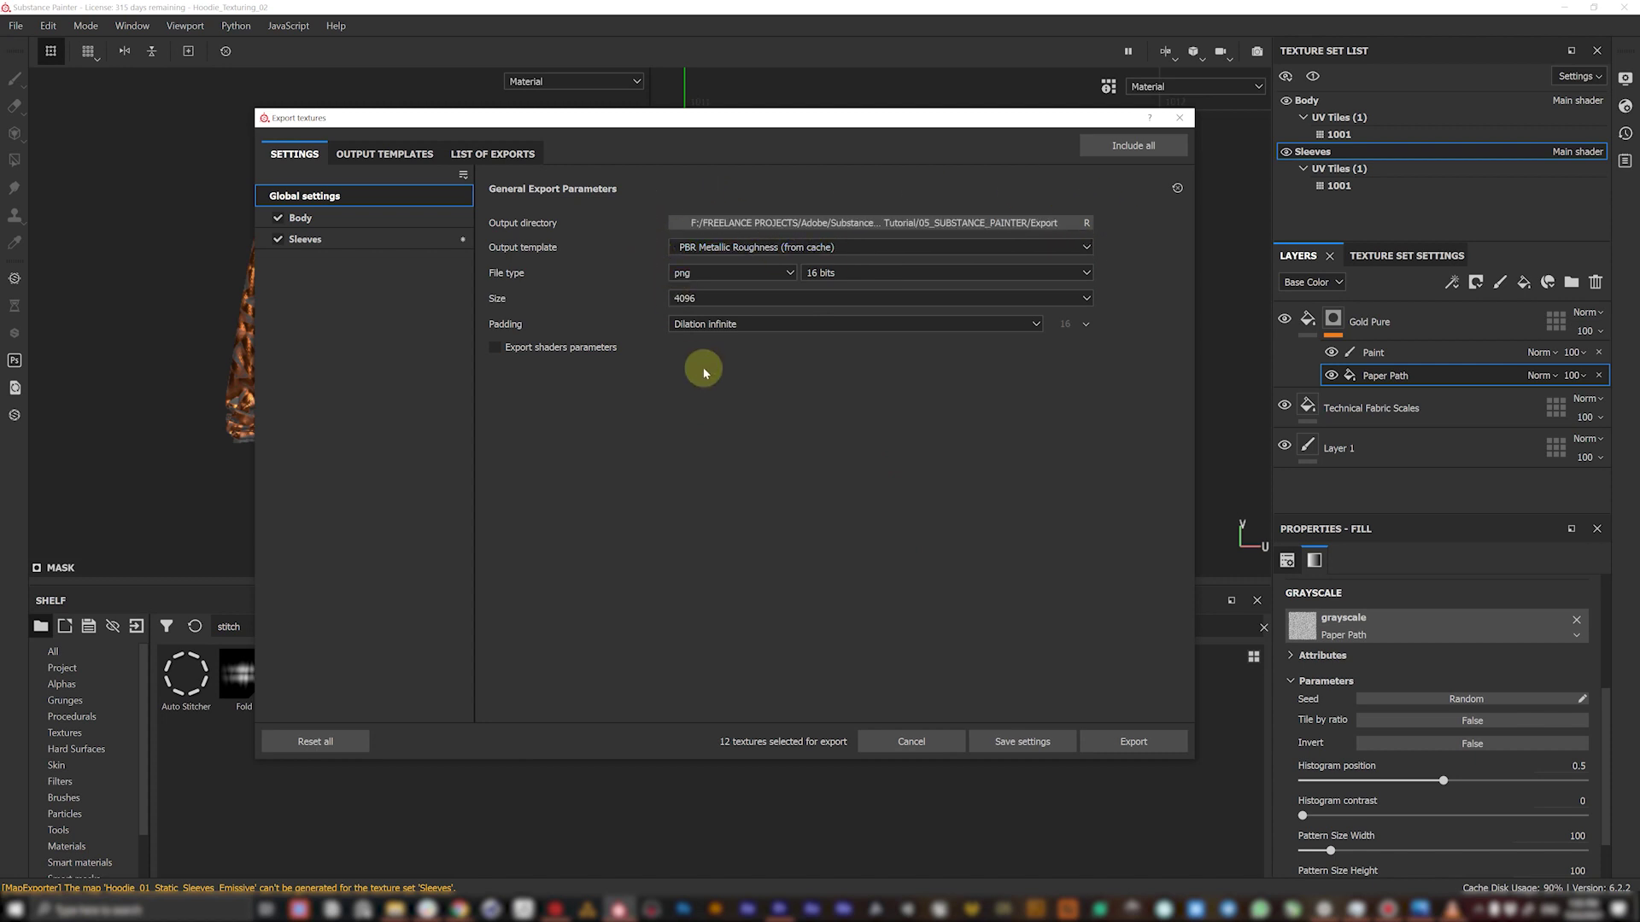
pyautogui.click(1150, 740)
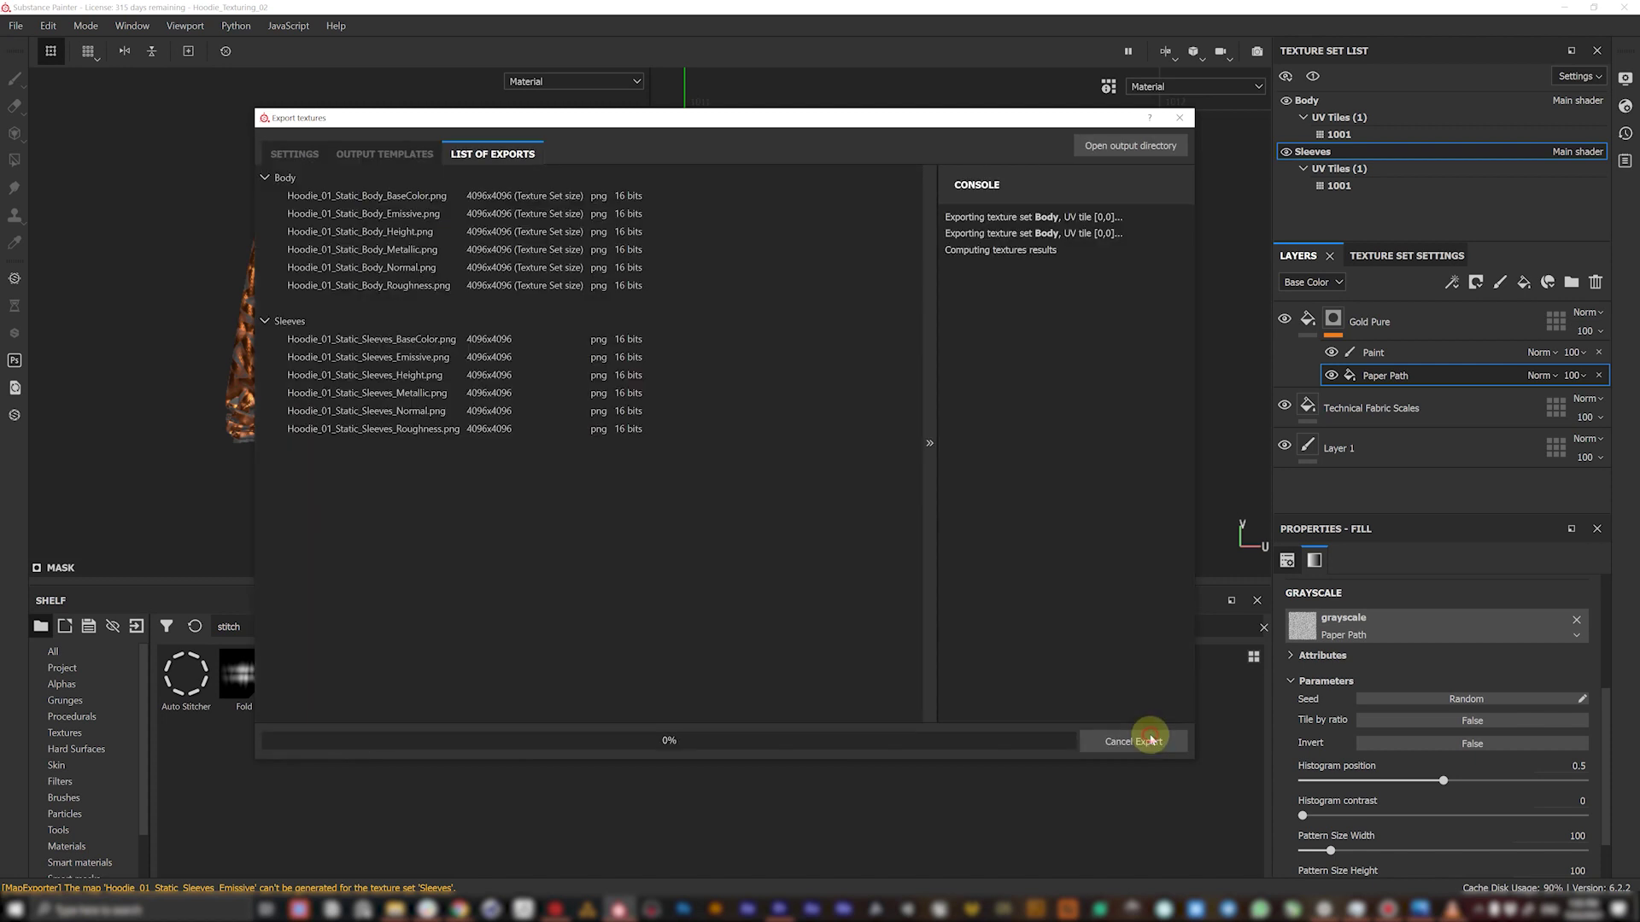